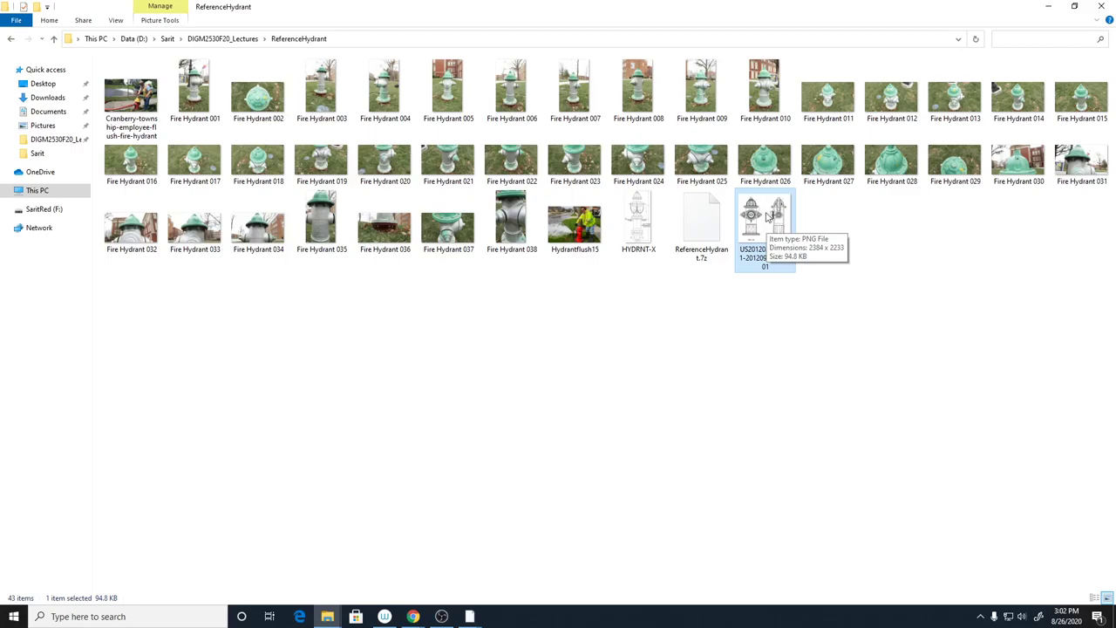
pyautogui.doubleClick(771, 220)
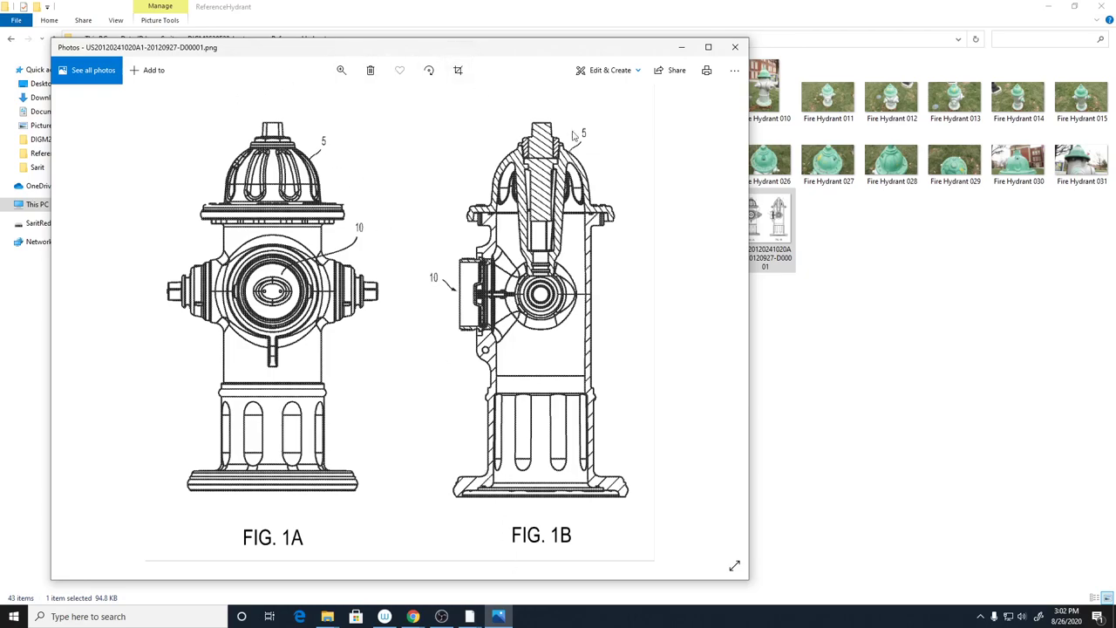
pyautogui.moveTo(405, 54); pyautogui.dragTo(407, 45)
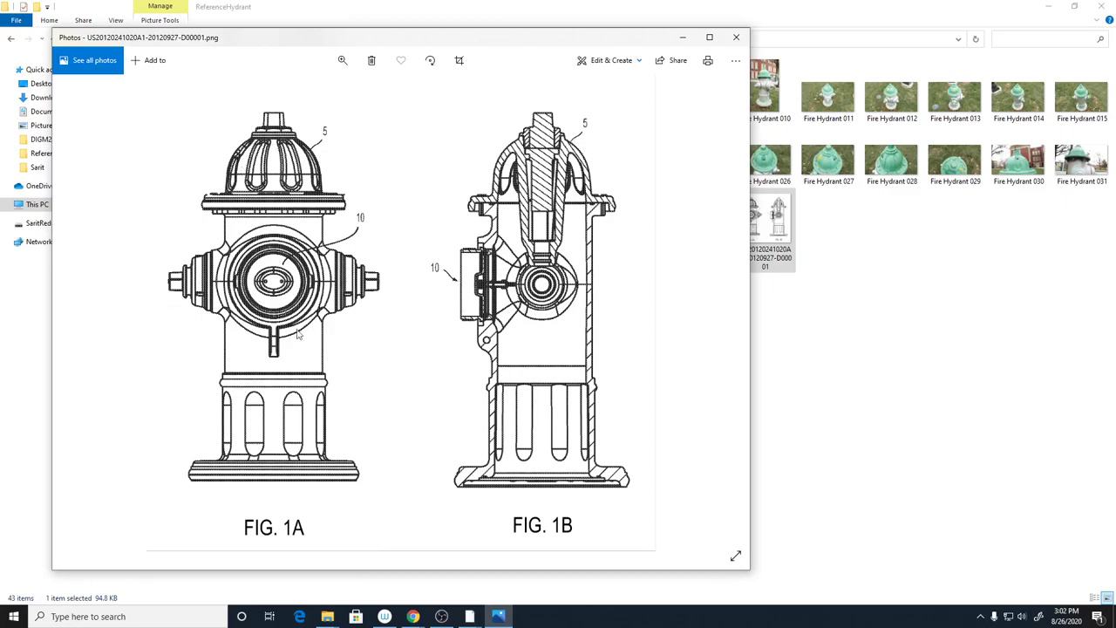
pyautogui.click(459, 66)
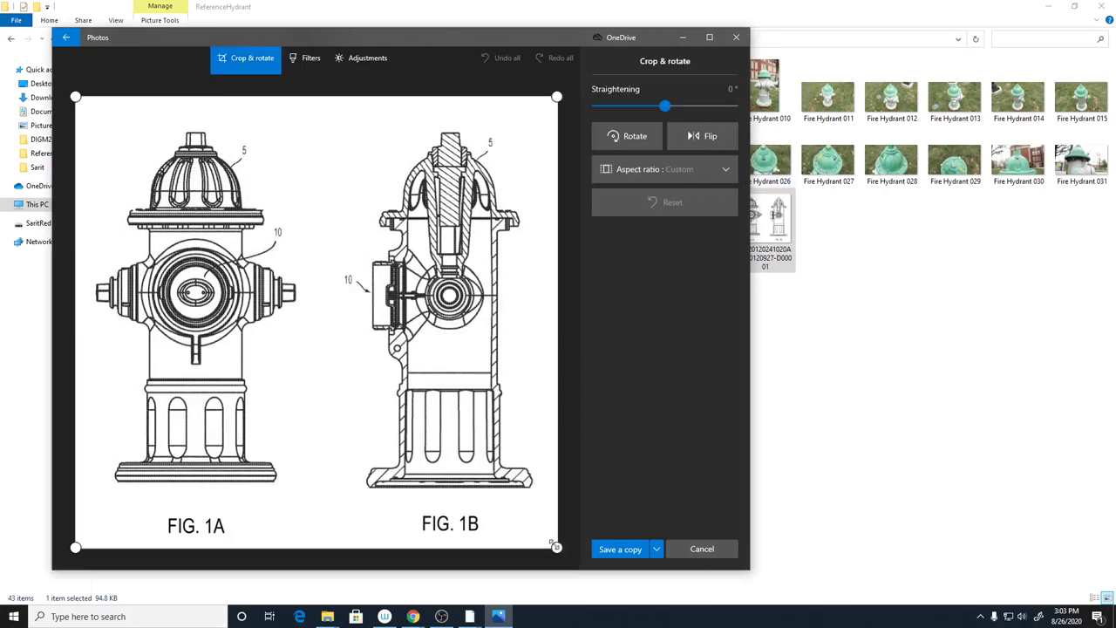
pyautogui.moveTo(555, 545); pyautogui.dragTo(316, 549)
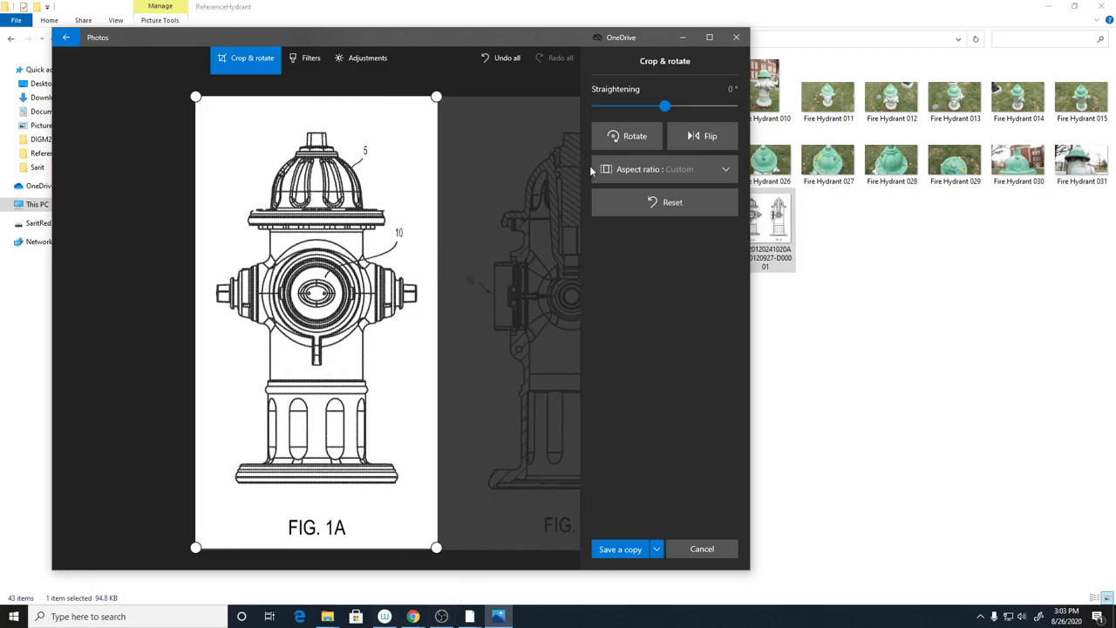
# Save the cropped copy as Front01 in PNG format in the sourceimages folder of DGIM2530M1F20WK01_Project on the D drive, and close the image
pyautogui.click(630, 548)
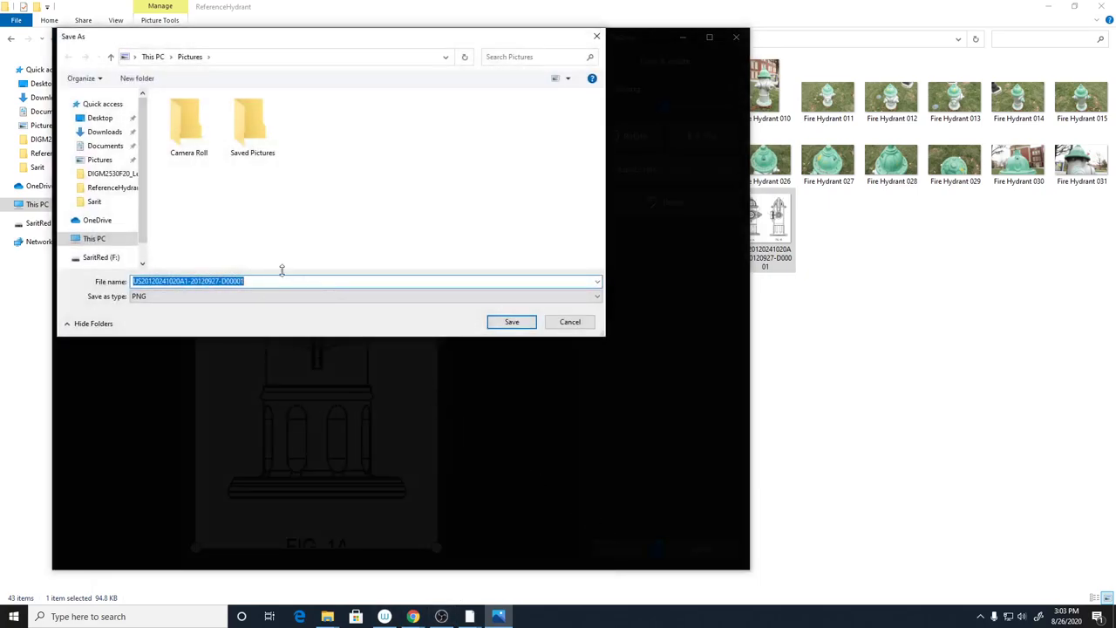
pyautogui.write('Front01')
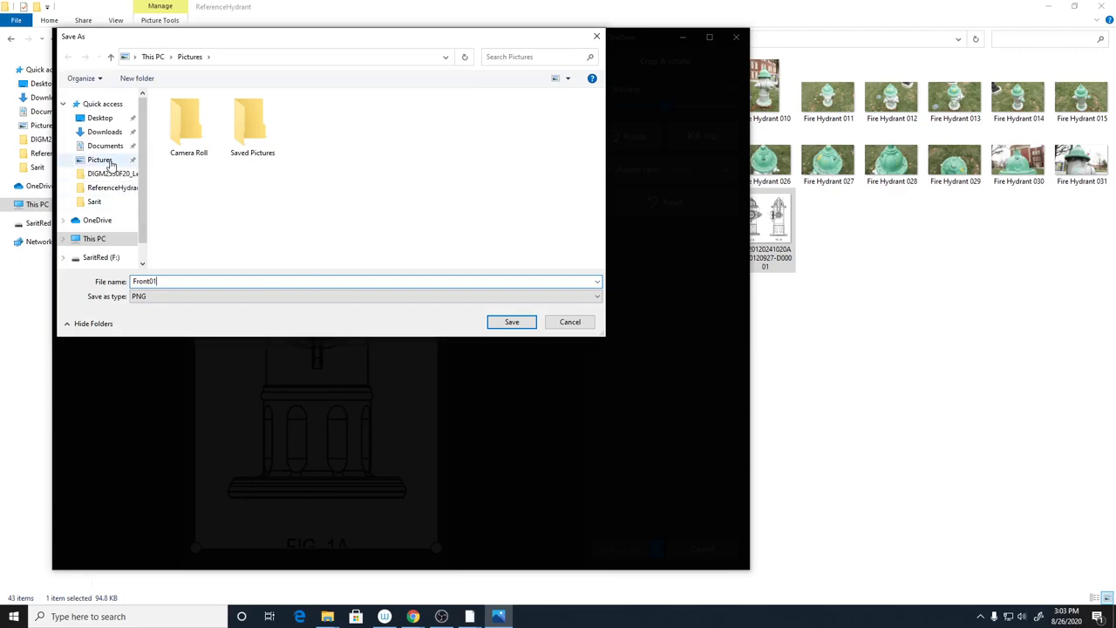
pyautogui.click(100, 240)
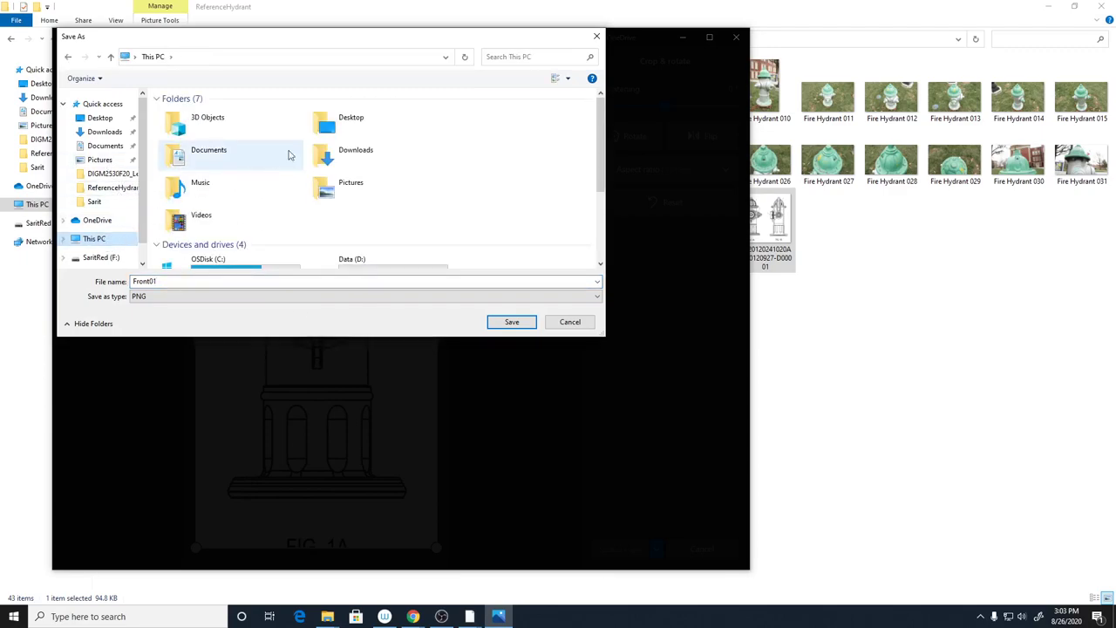
pyautogui.scroll(-5, 332, 175)
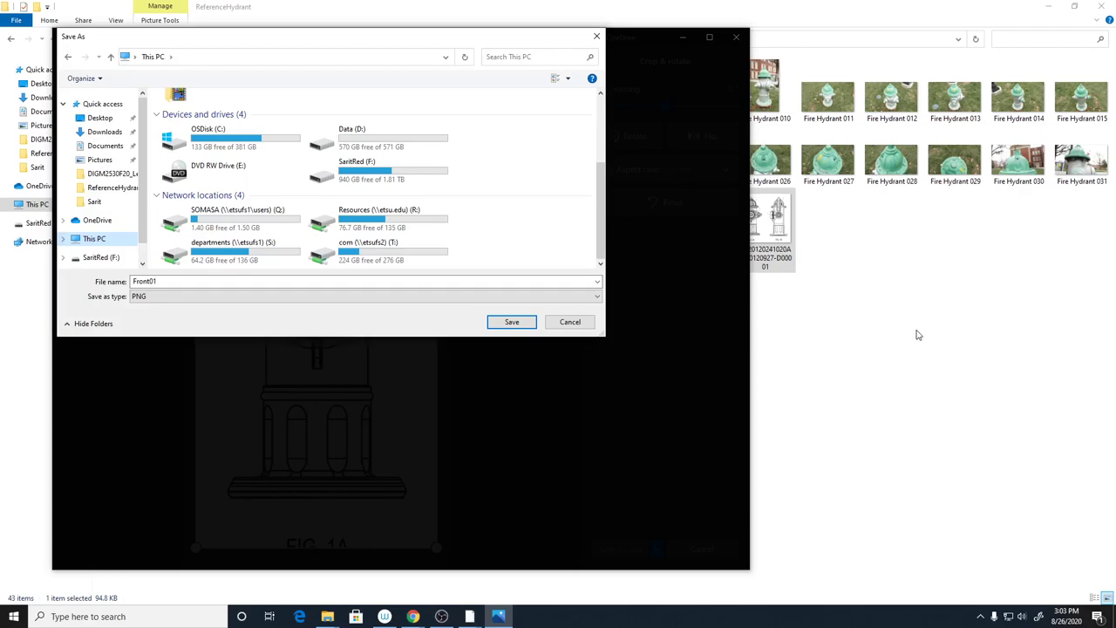
pyautogui.doubleClick(387, 148)
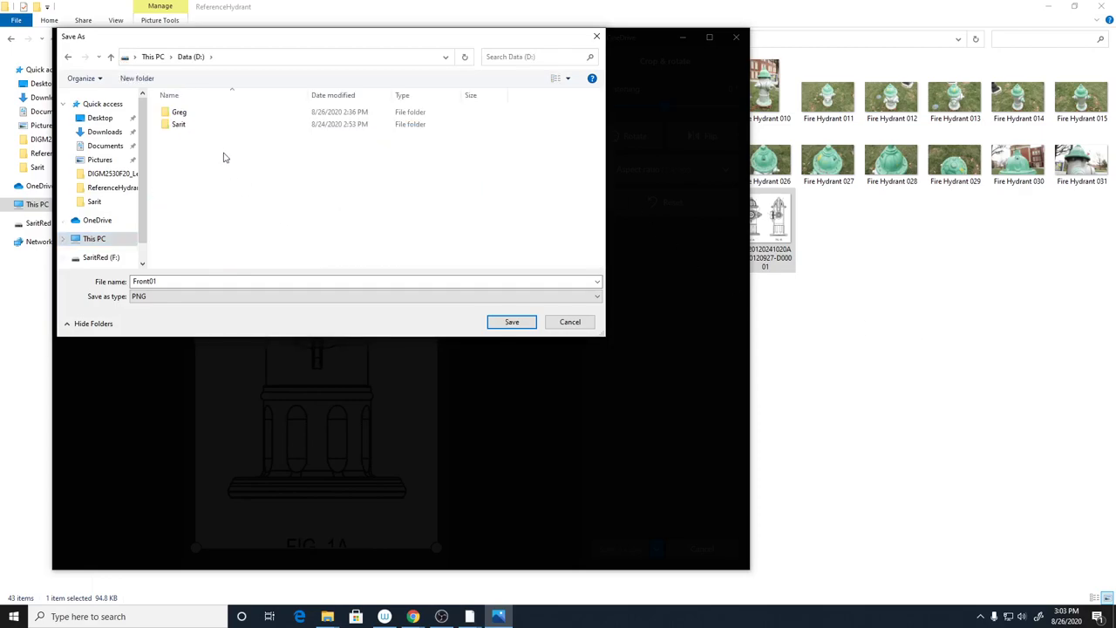
pyautogui.doubleClick(178, 124)
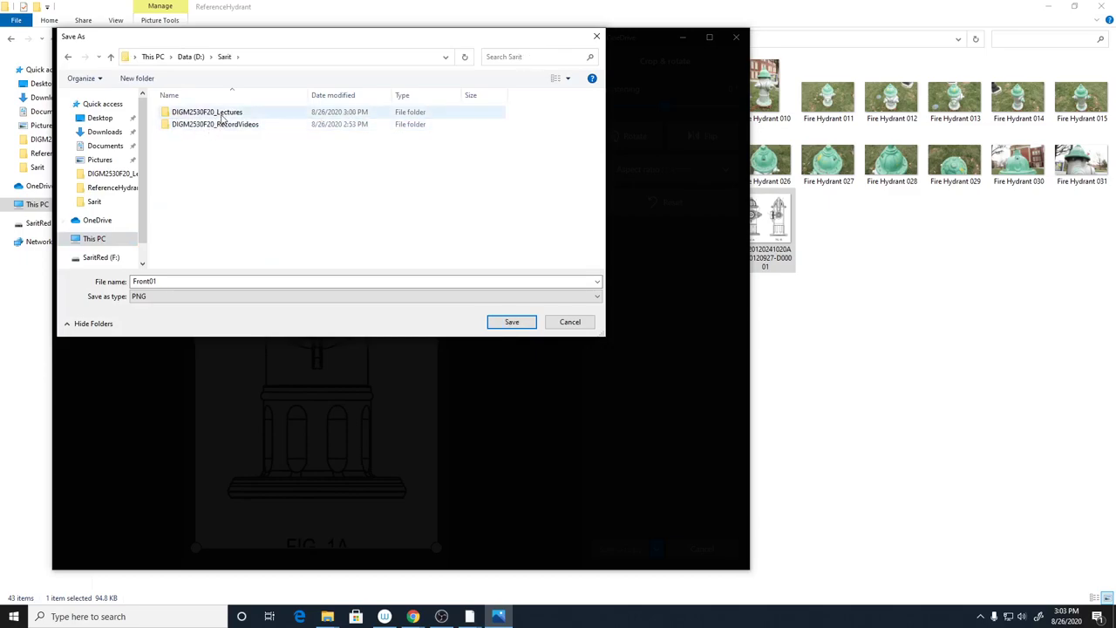
pyautogui.doubleClick(231, 114)
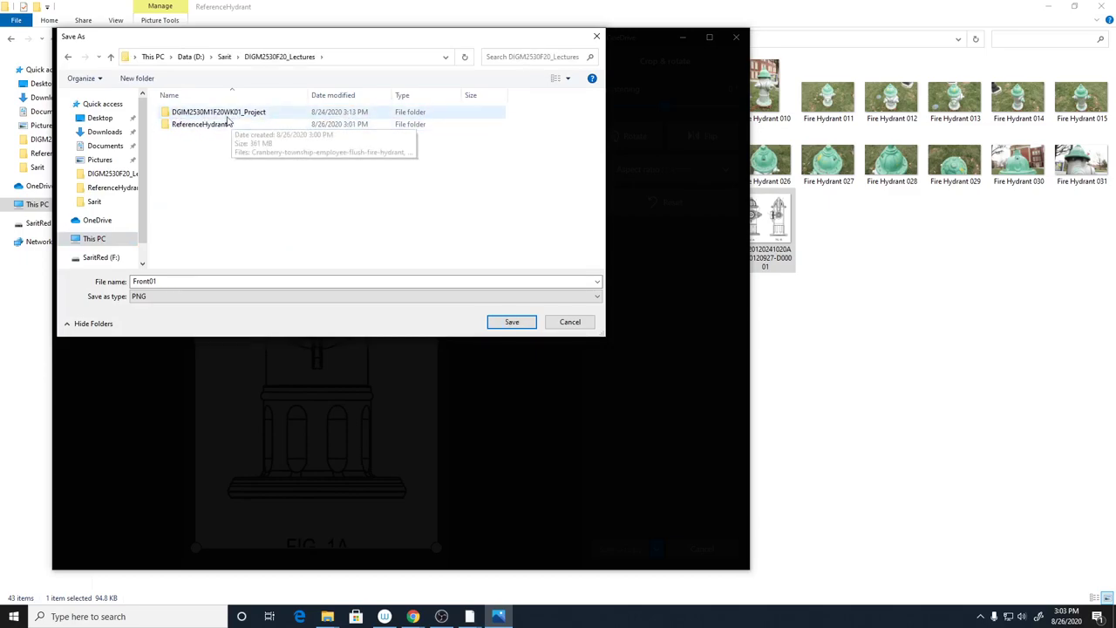
pyautogui.doubleClick(227, 115)
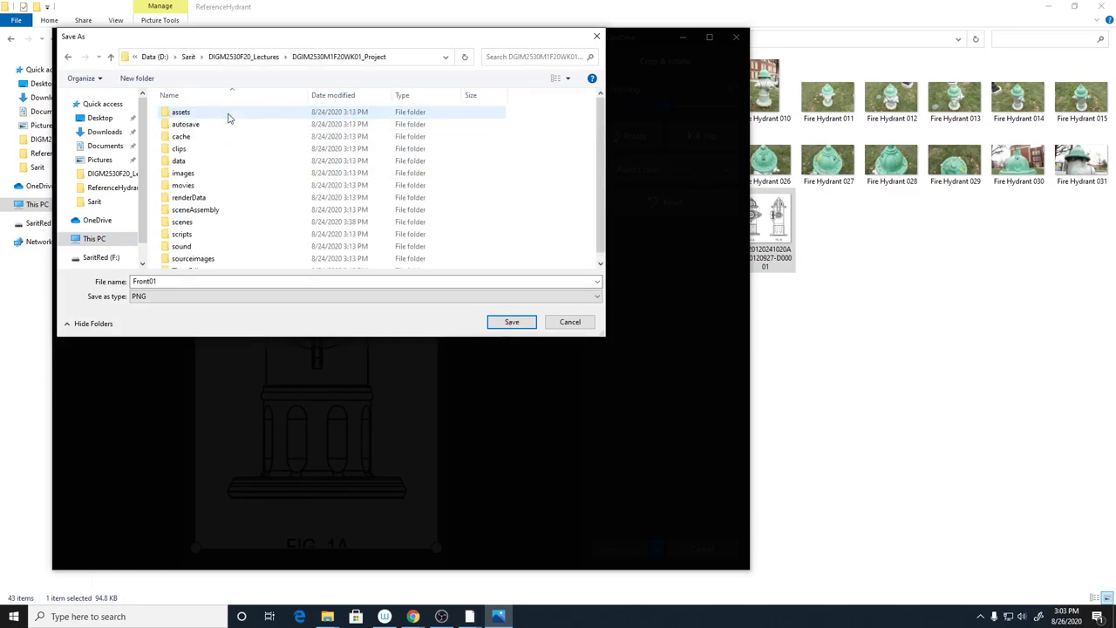
pyautogui.doubleClick(194, 259)
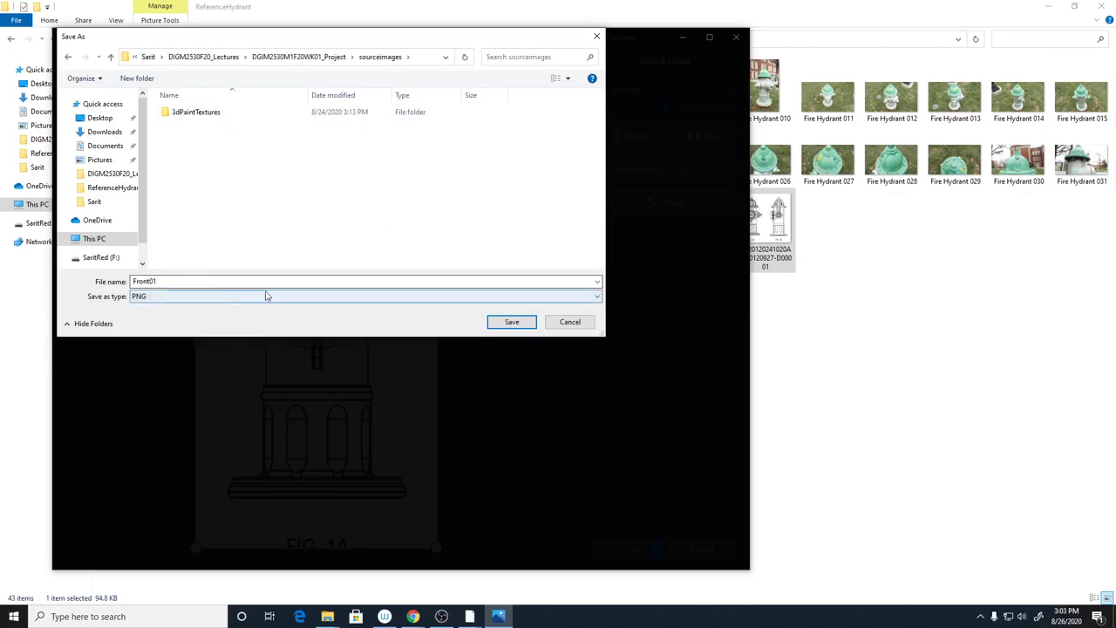
pyautogui.click(512, 321)
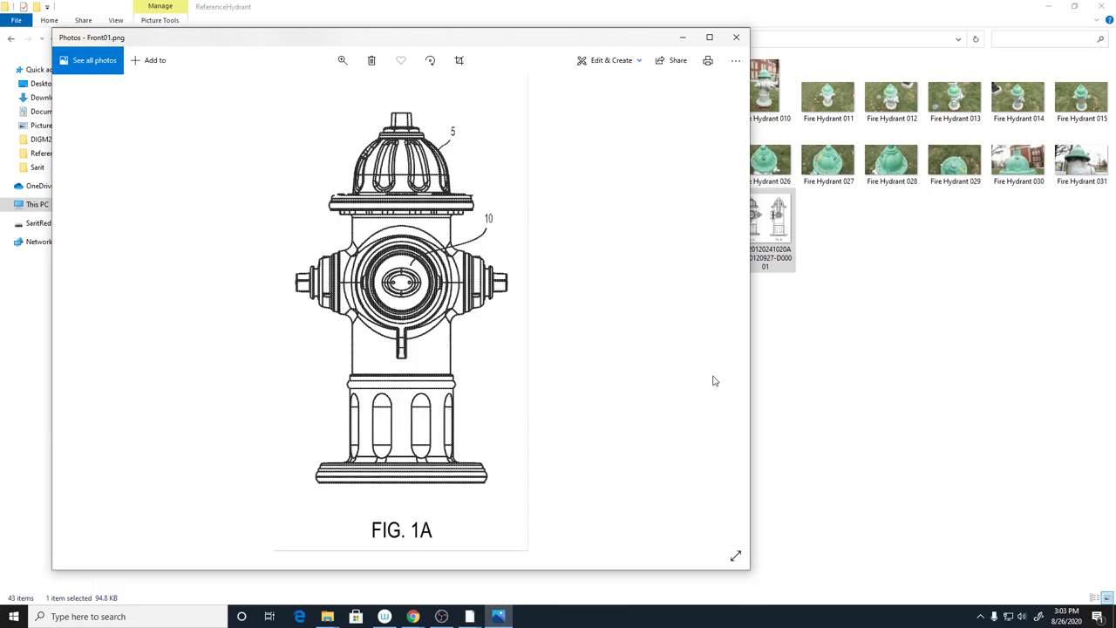
pyautogui.click(736, 37)
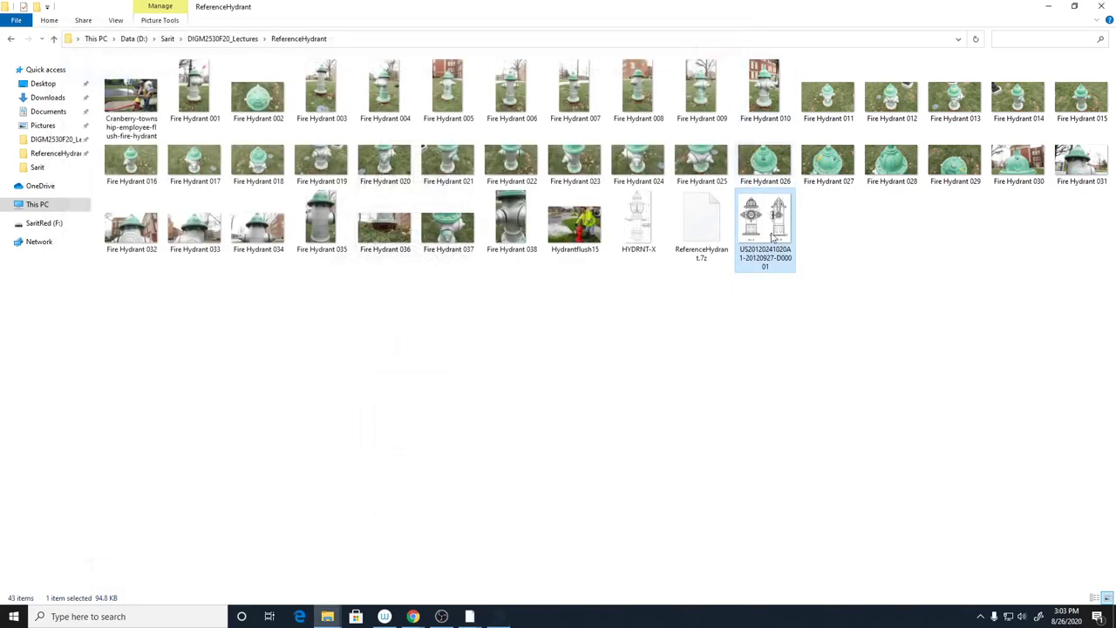
# Reopen the original hydrant patent drawing and crop it to the FIG. 1B side view
pyautogui.doubleClick(778, 236)
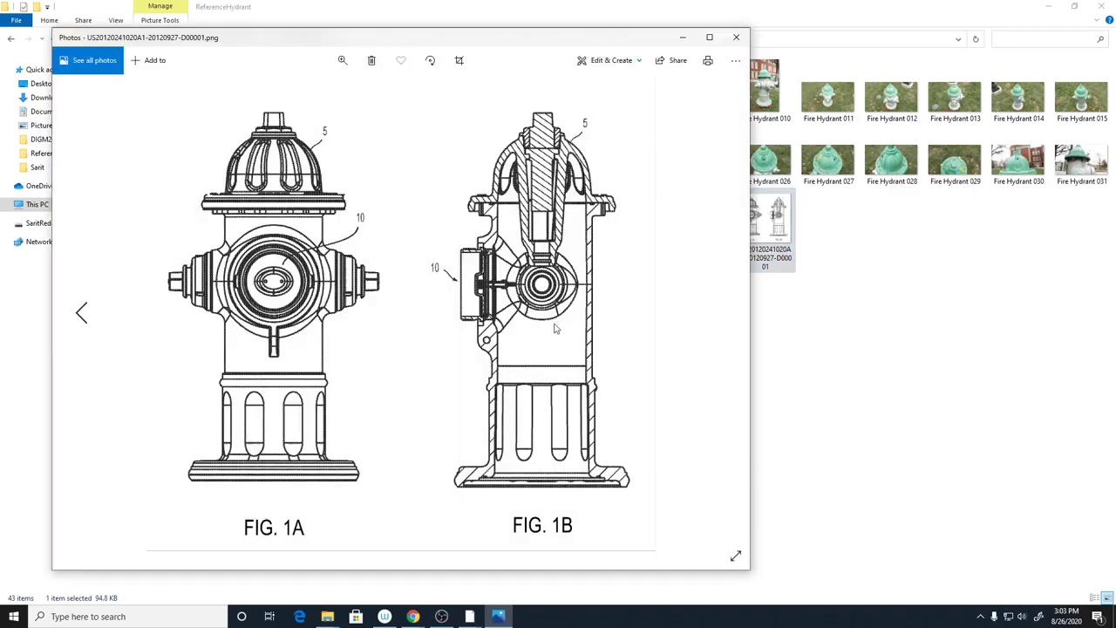
pyautogui.click(458, 60)
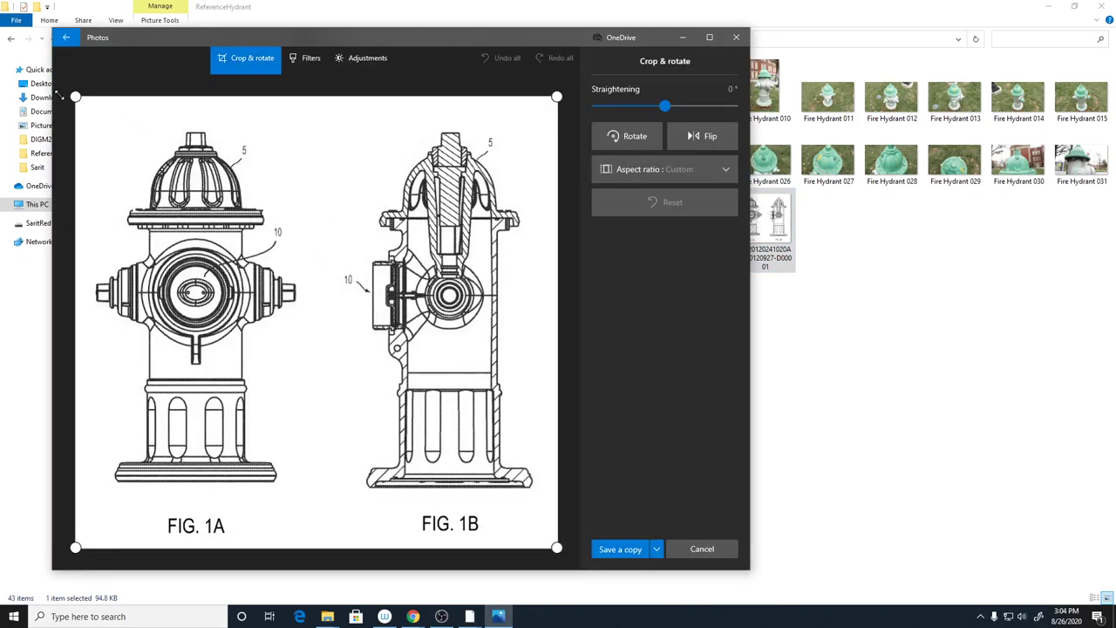
pyautogui.moveTo(75, 98); pyautogui.dragTo(321, 106)
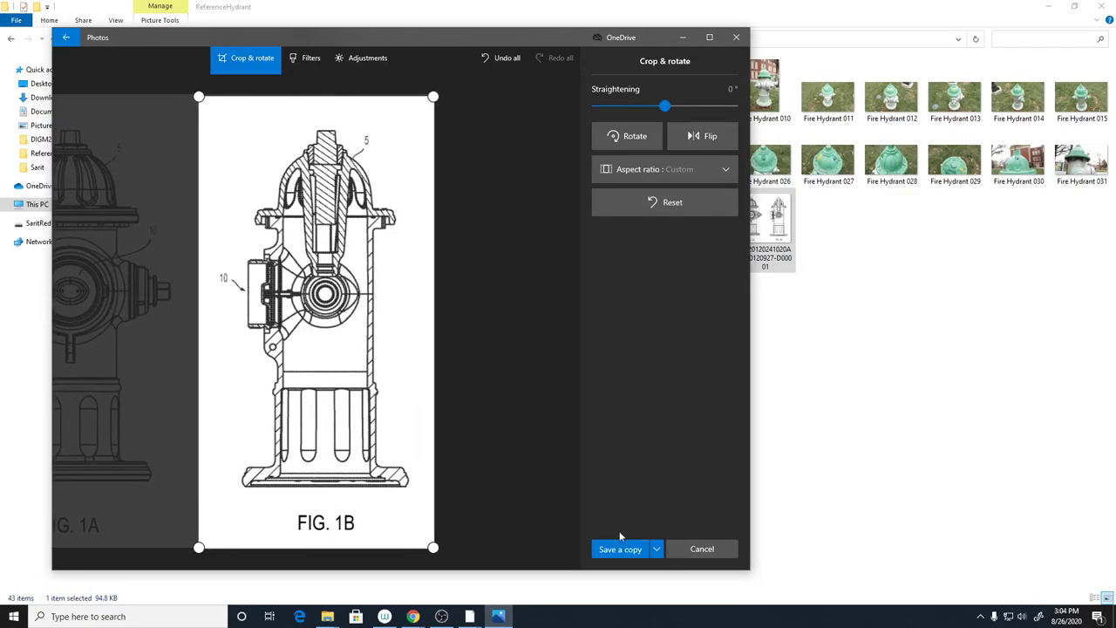
# Save the cropped side view as a PNG copy named Side01 in the project's sourceimages folder and close the image
pyautogui.click(623, 550)
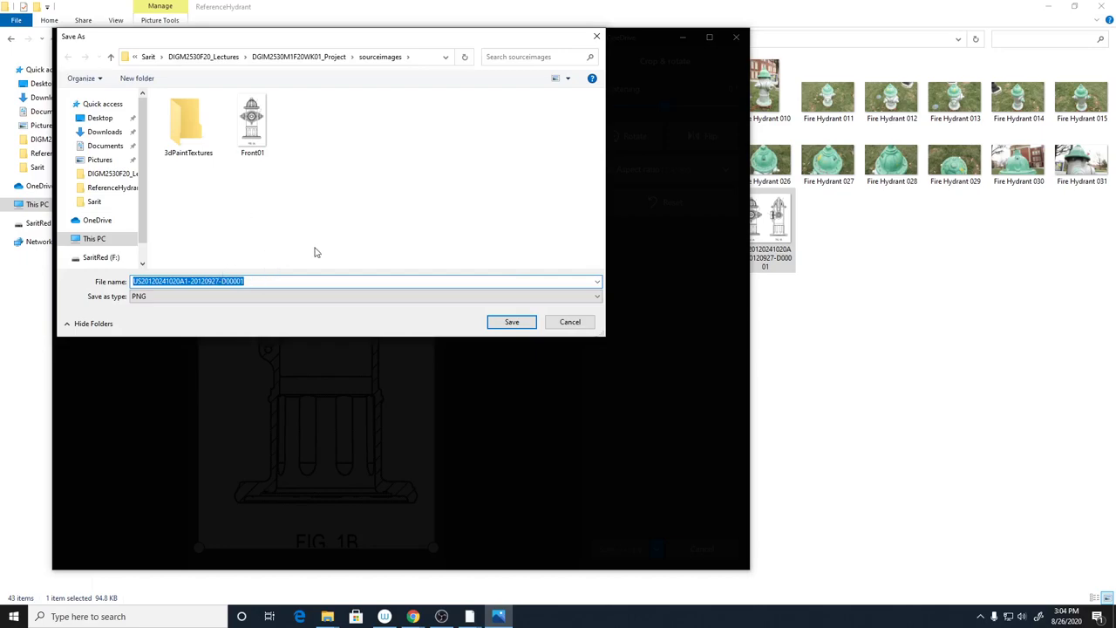
pyautogui.write('Side01')
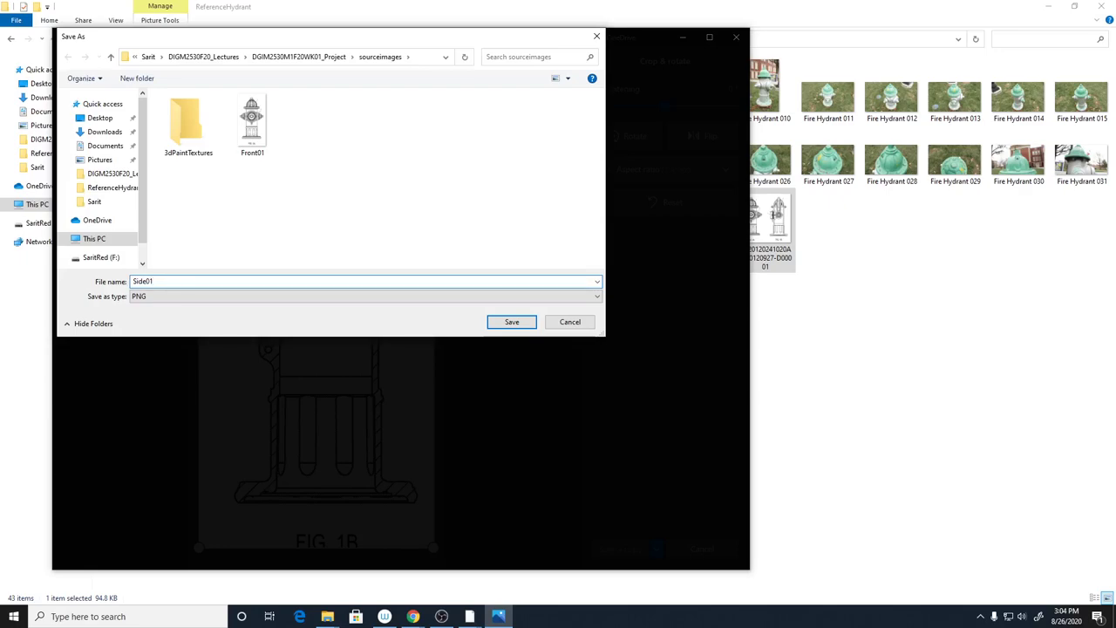
pyautogui.press('Return')
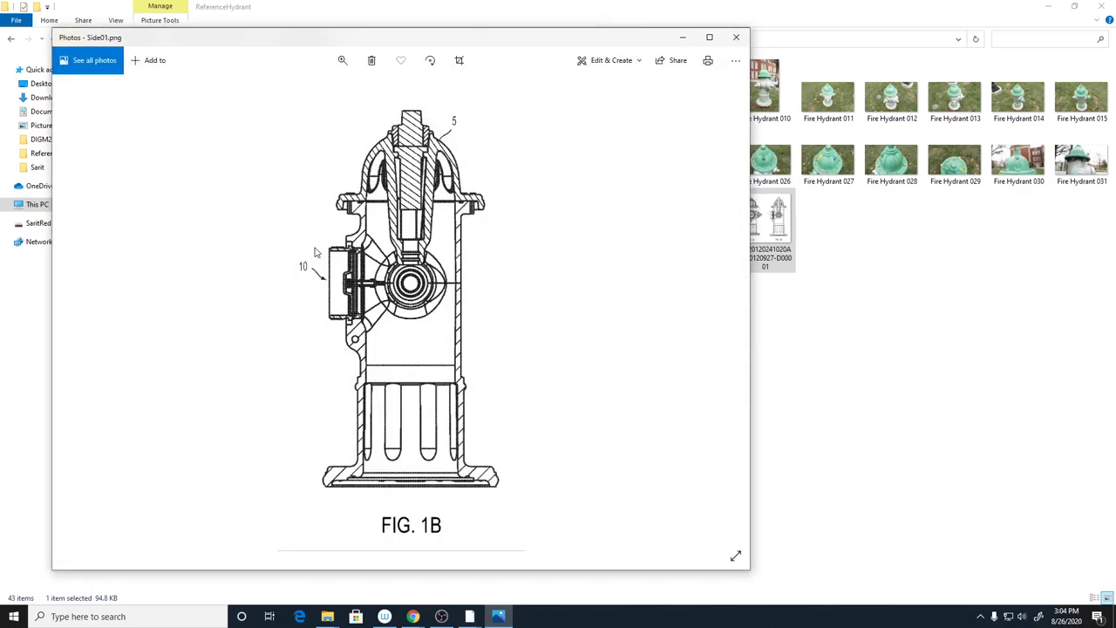
pyautogui.click(737, 40)
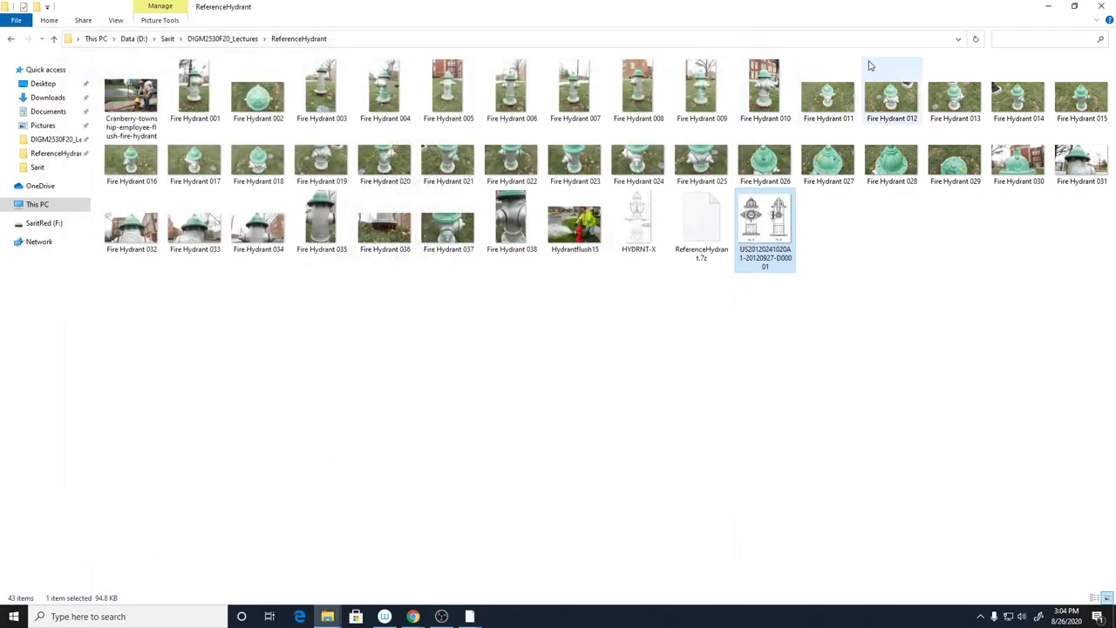
# Move the File Explorer windows out of the way and switch to the fire hydrant scene in Maya
pyautogui.click(1075, 7)
pyautogui.moveTo(738, 175); pyautogui.dragTo(1115, 113)
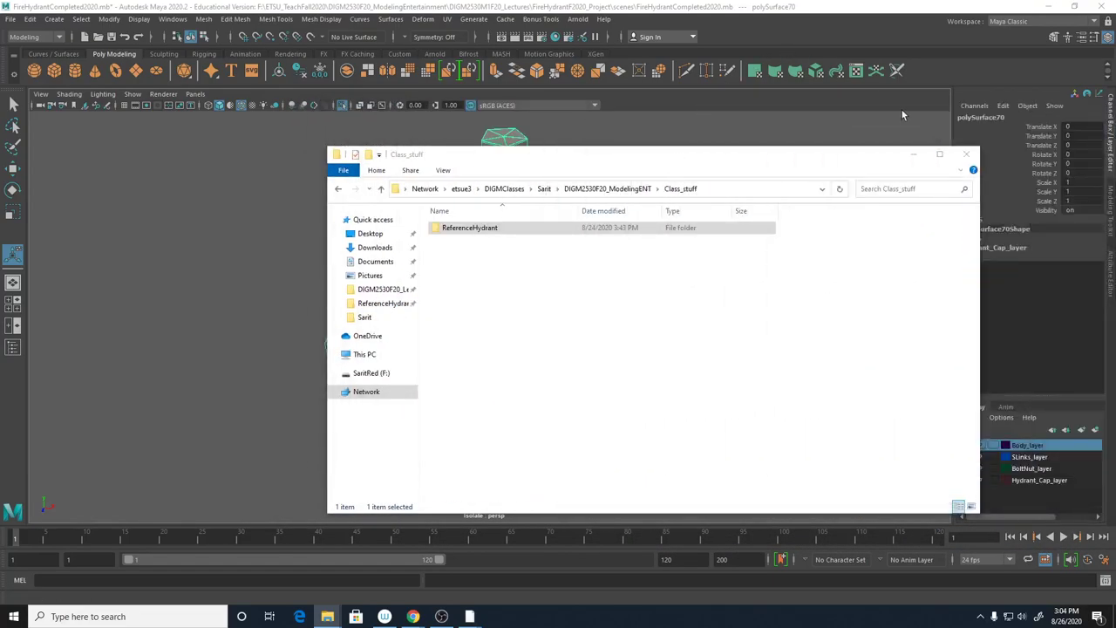
pyautogui.click(913, 155)
# Review the primary project locations in the Project Window and leave it without making changes
pyautogui.click(9, 20)
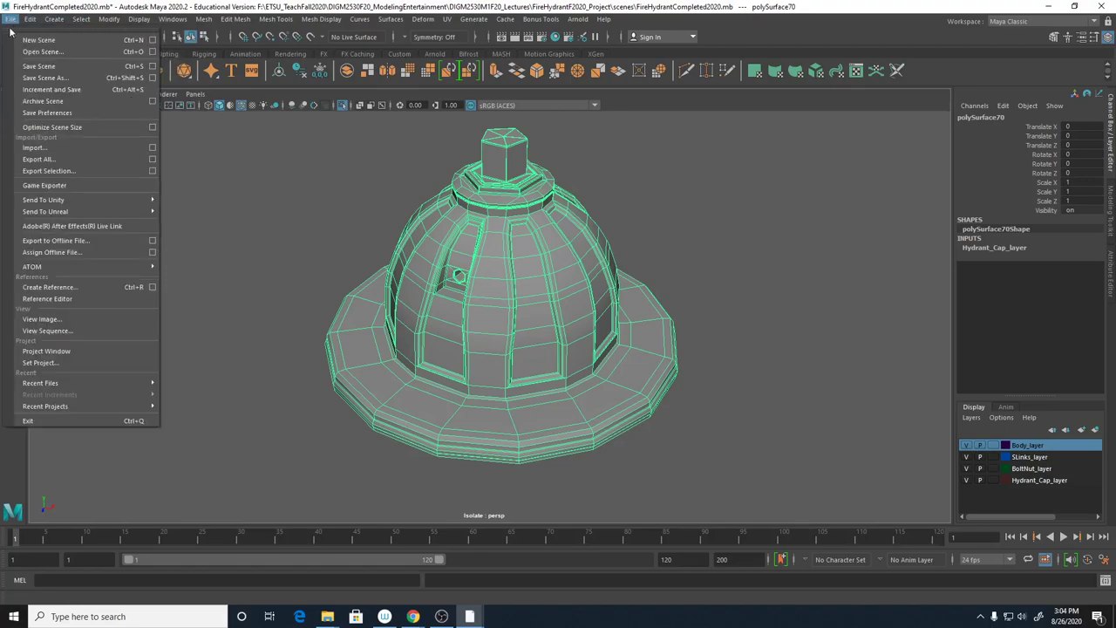
pyautogui.moveTo(39, 408)
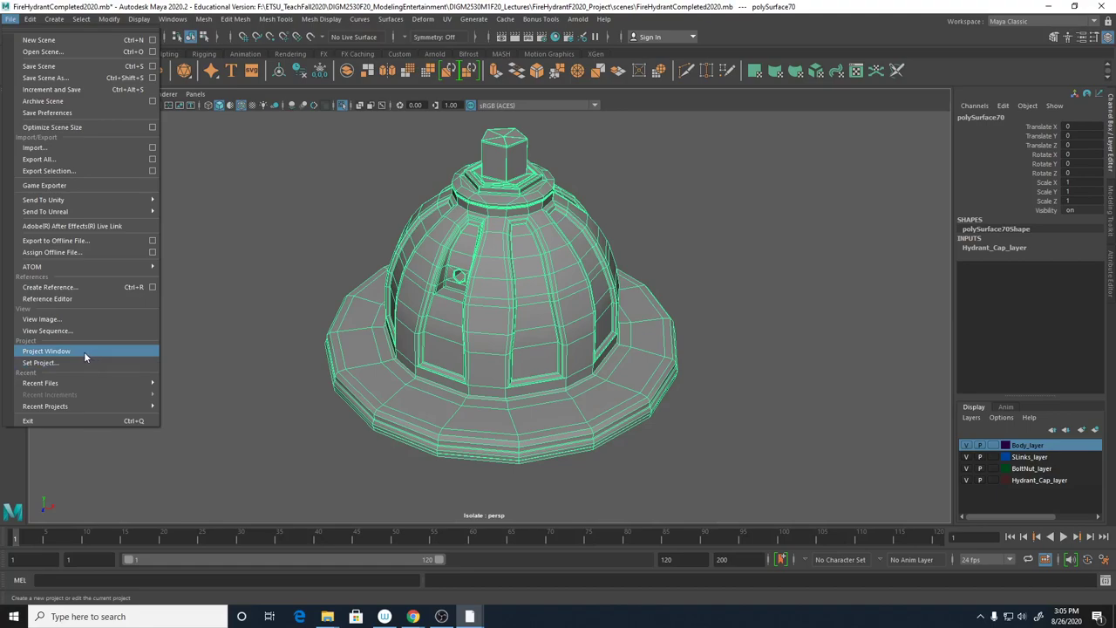
pyautogui.click(75, 354)
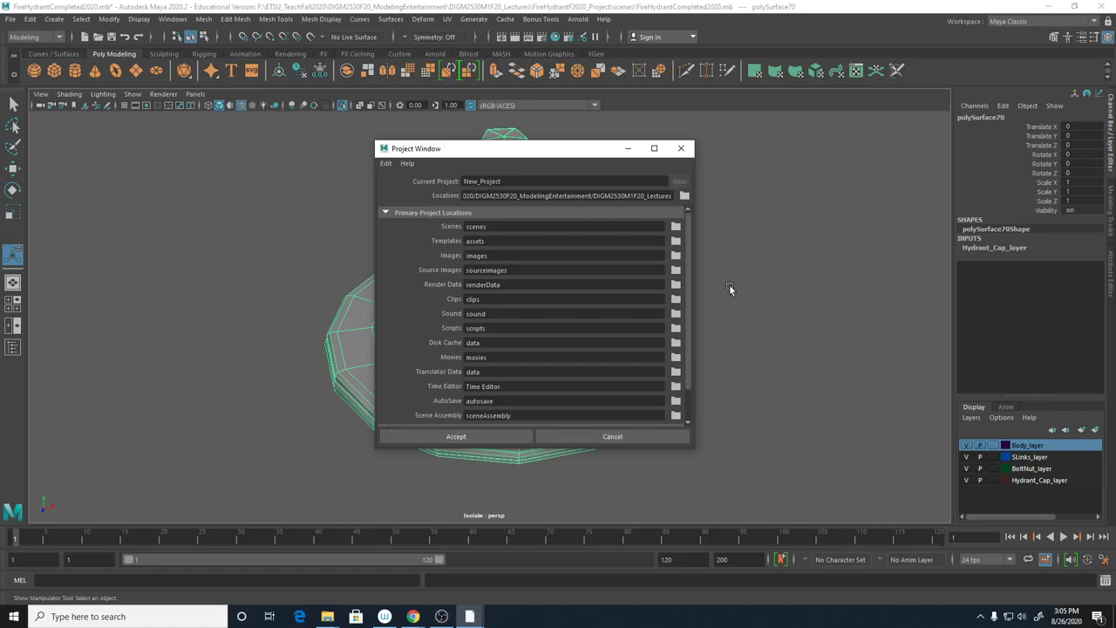
pyautogui.scroll(-2, 680, 351)
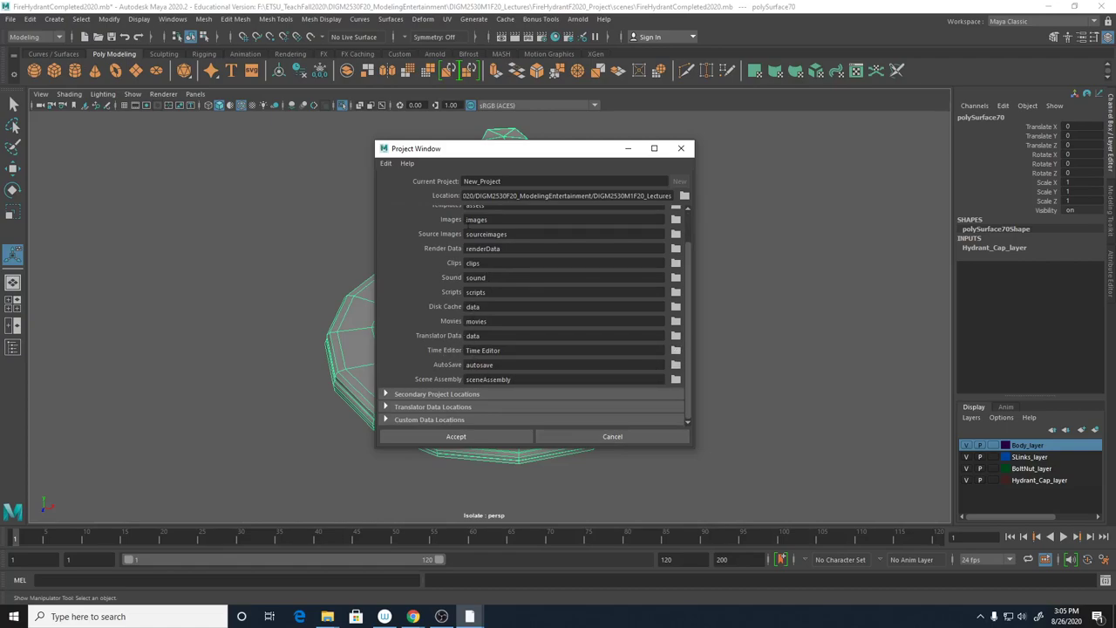
pyautogui.click(568, 436)
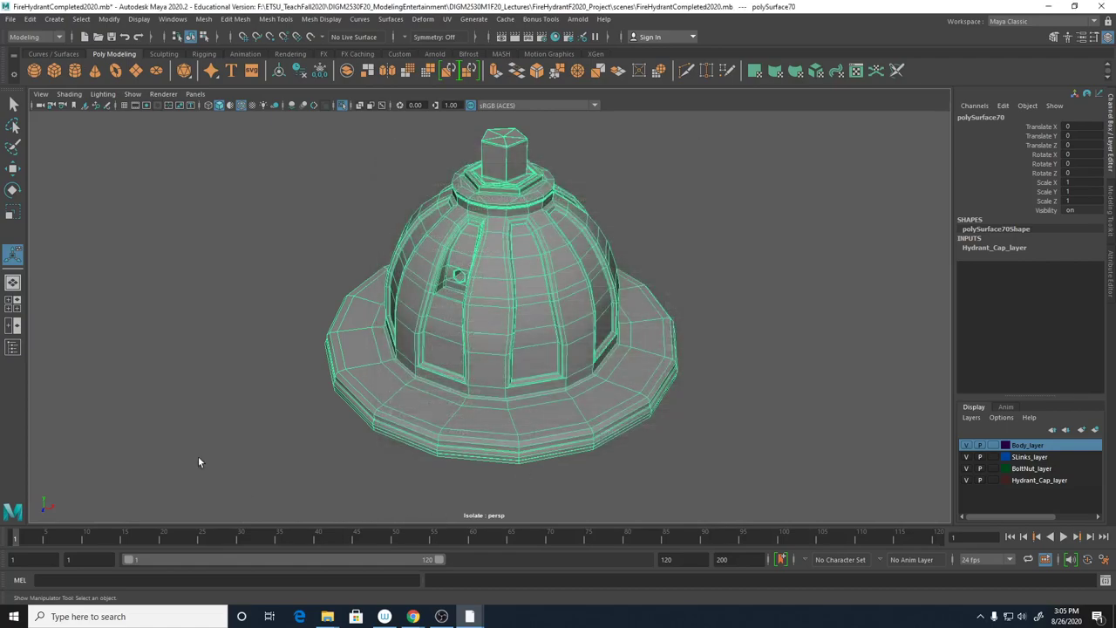
# Browse for a project to set and go into DGIM2530M1F20WK01_Project inside DIGM2530F20_Lectures on the D drive
pyautogui.click(11, 21)
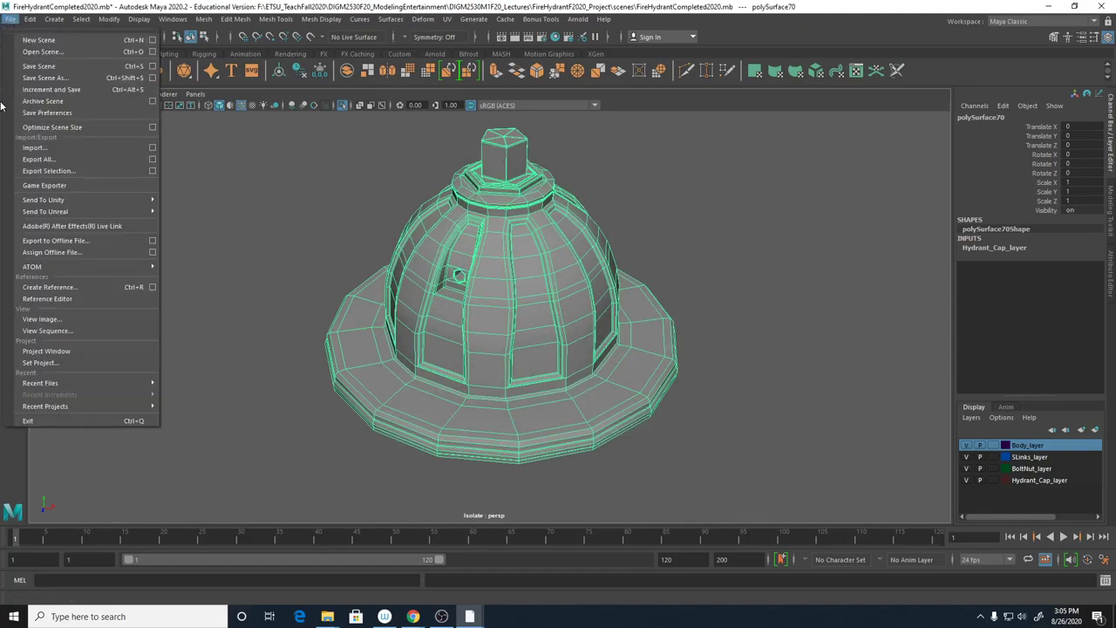
pyautogui.click(32, 366)
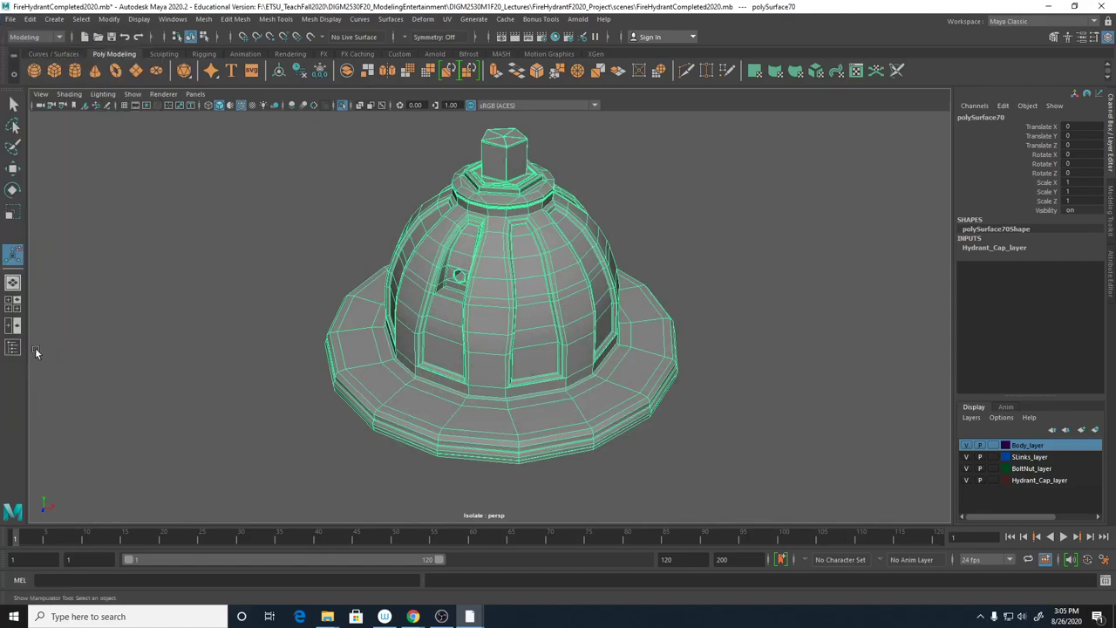
pyautogui.click(10, 19)
pyautogui.click(22, 363)
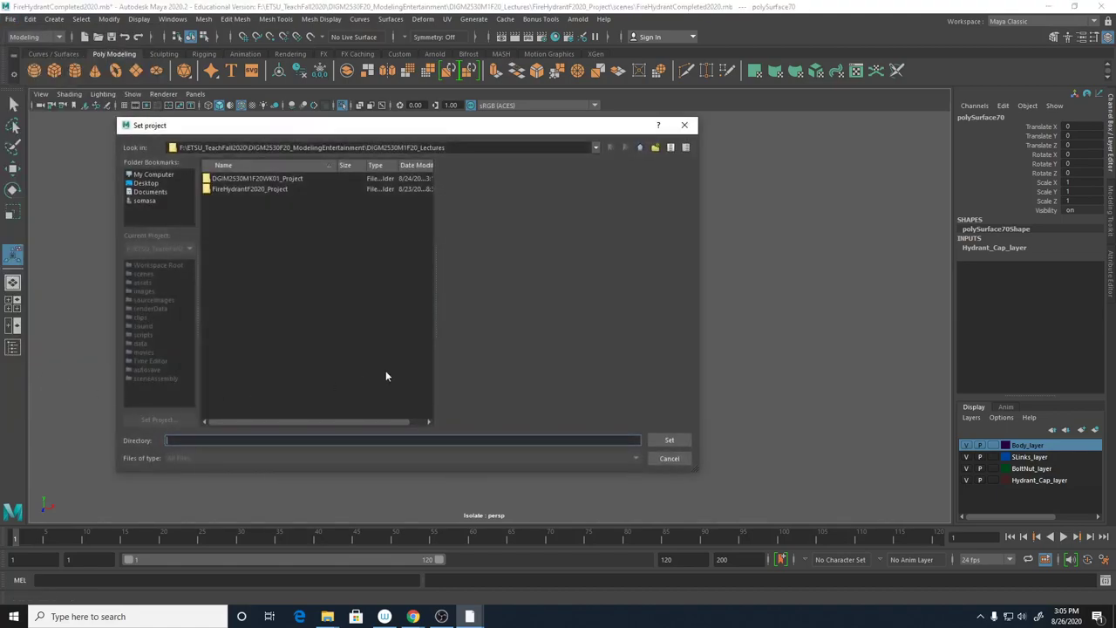
pyautogui.click(165, 177)
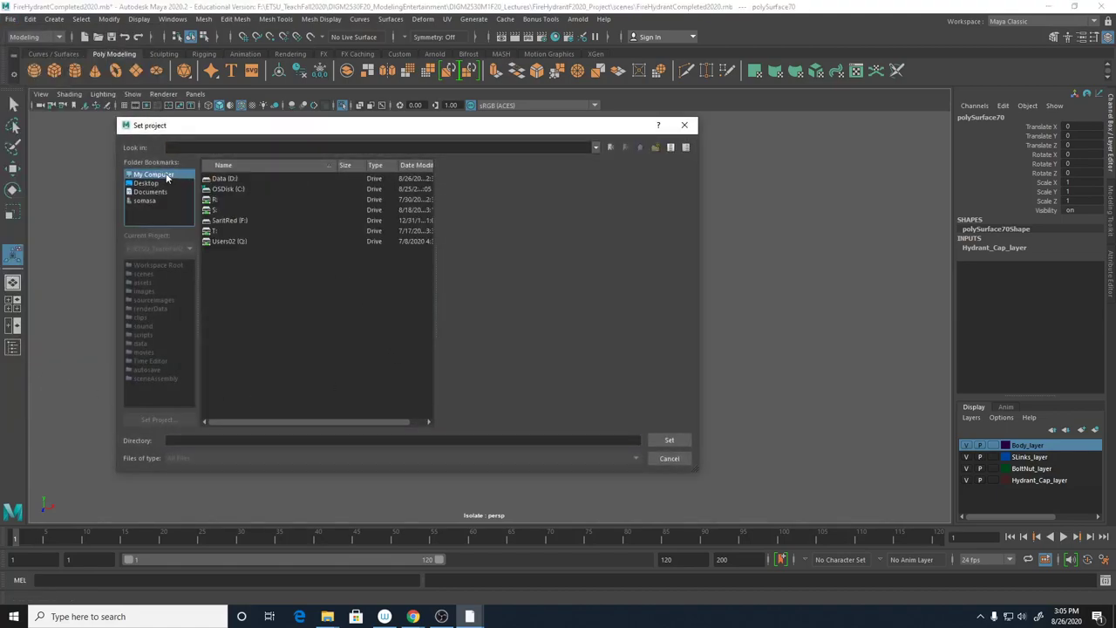
pyautogui.doubleClick(234, 177)
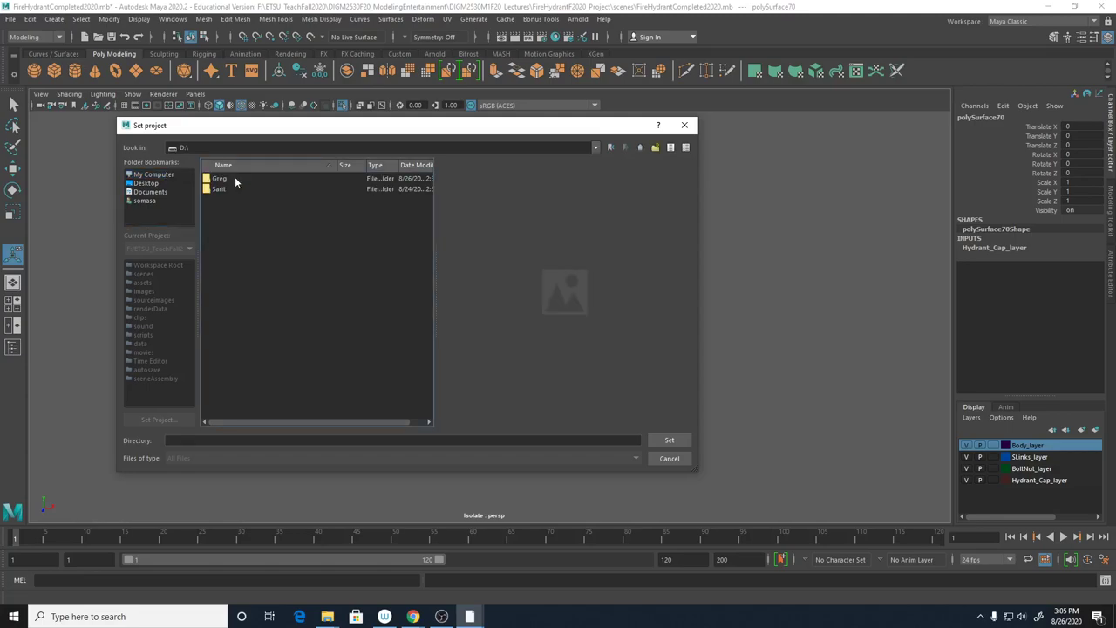
pyautogui.doubleClick(243, 179)
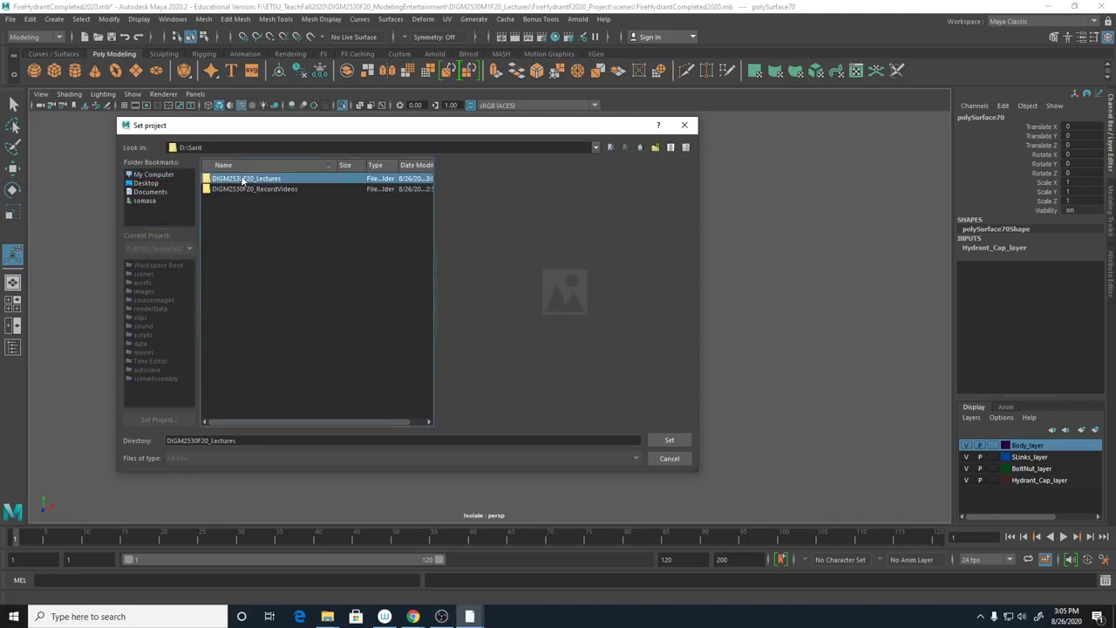
pyautogui.click(245, 179)
pyautogui.doubleClick(245, 180)
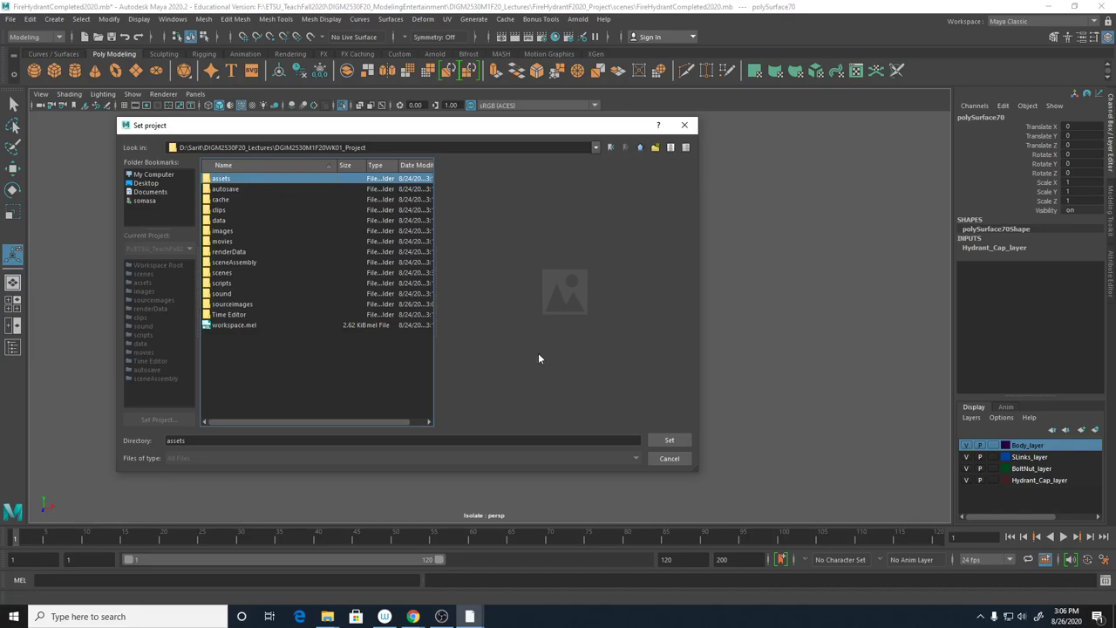
# Choose another location instead of the assets subfolder and set DGIM2530M1F20WK01_Project itself as the current project
pyautogui.click(668, 439)
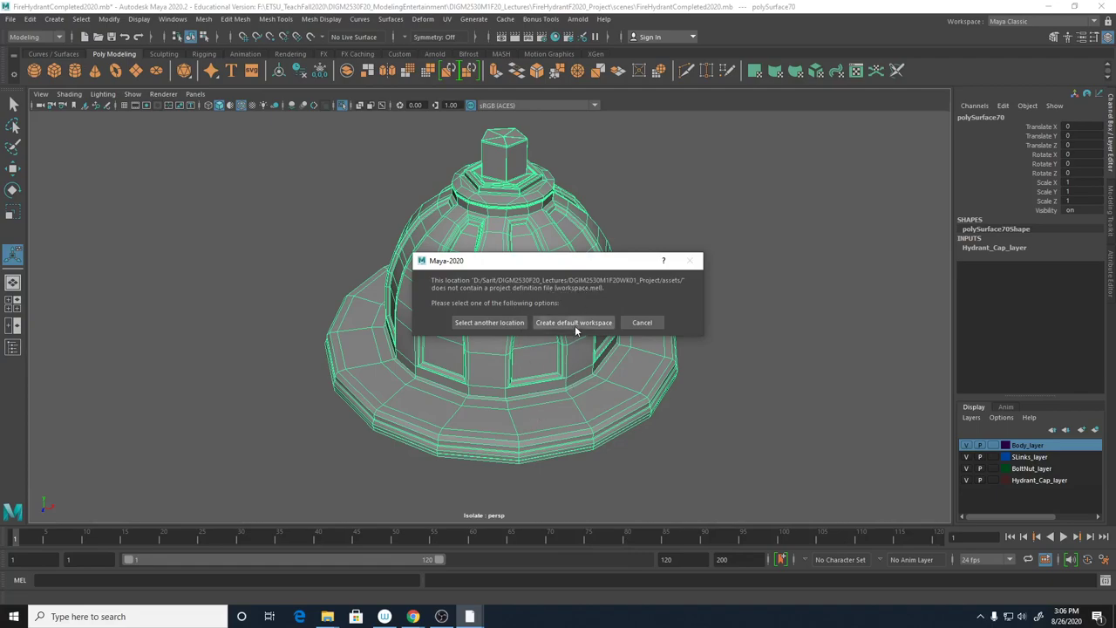
pyautogui.click(499, 328)
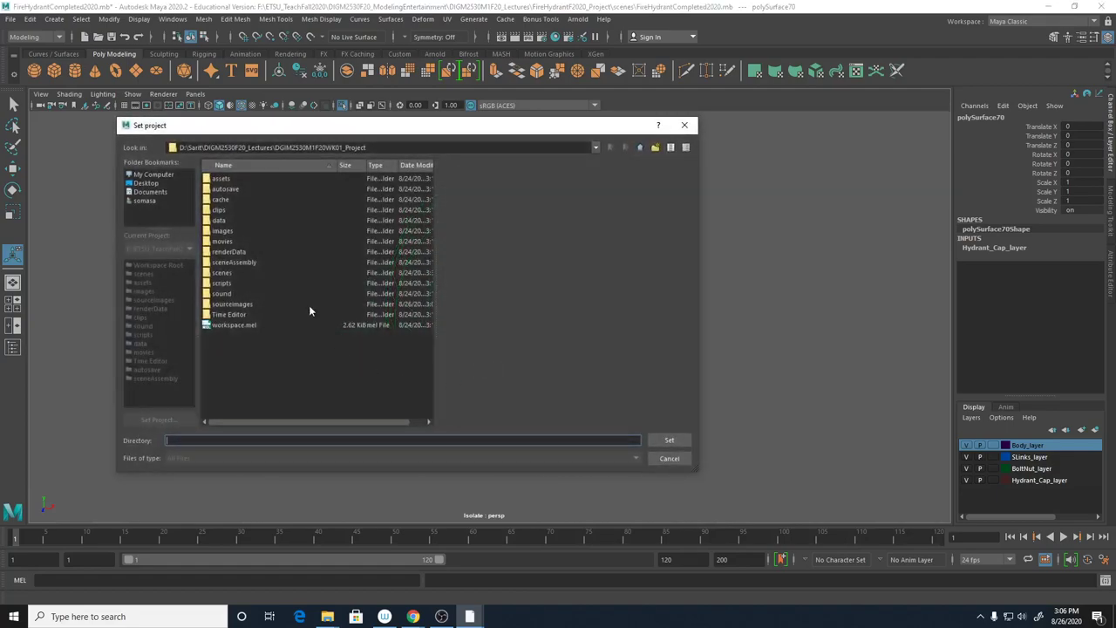
pyautogui.click(641, 147)
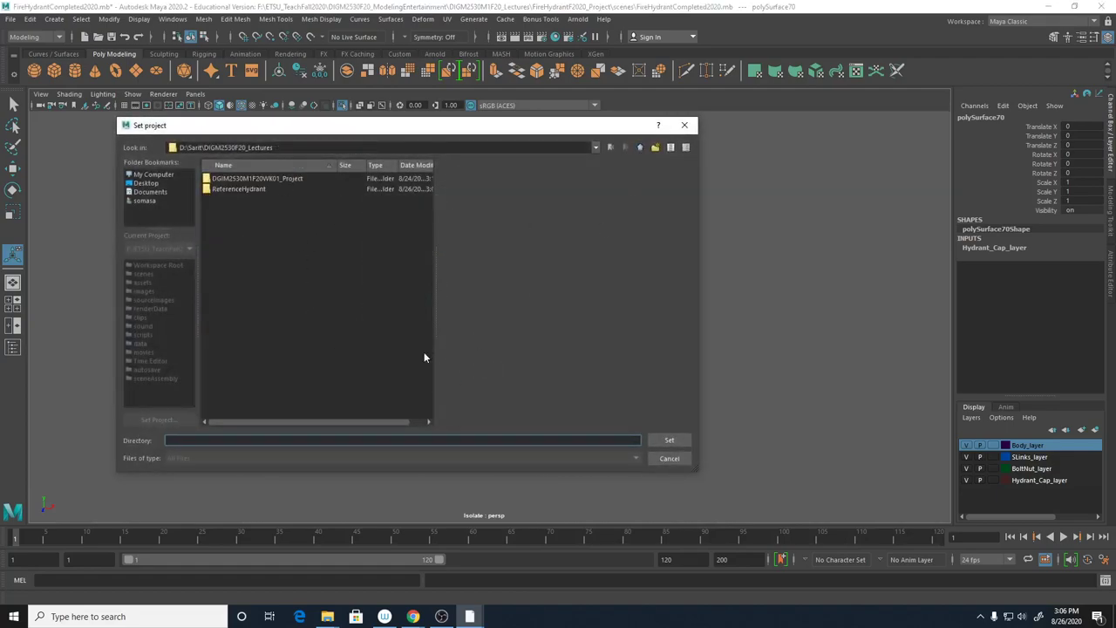
pyautogui.click(294, 179)
pyautogui.click(663, 441)
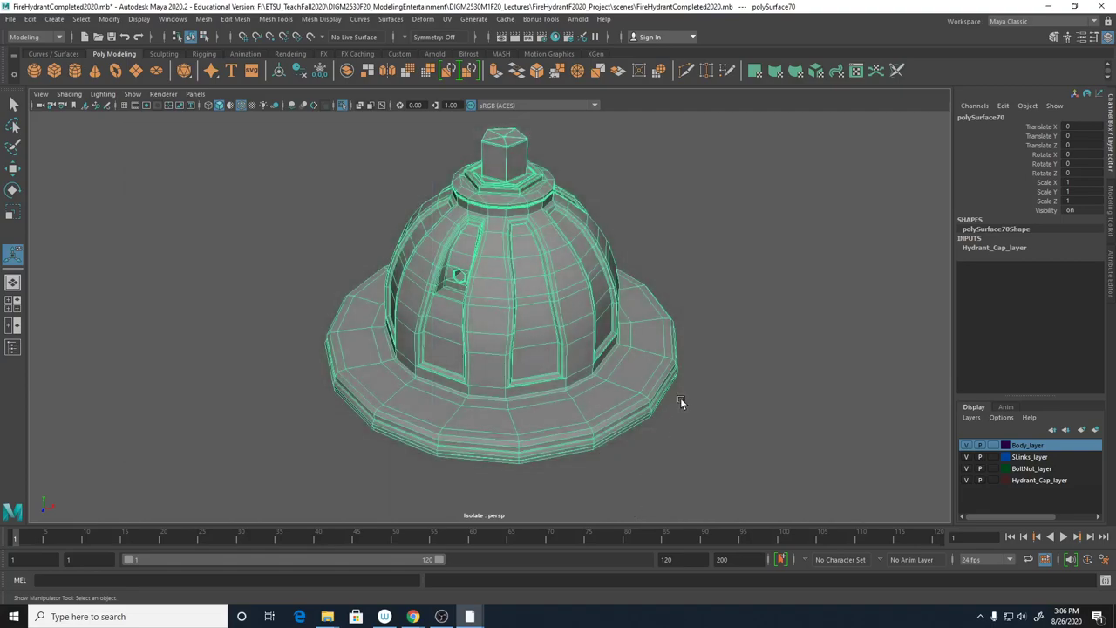
# Start a new scene without saving the open hydrant scene, and show the grid in the four-view layout
pyautogui.click(11, 19)
pyautogui.click(16, 44)
pyautogui.click(558, 319)
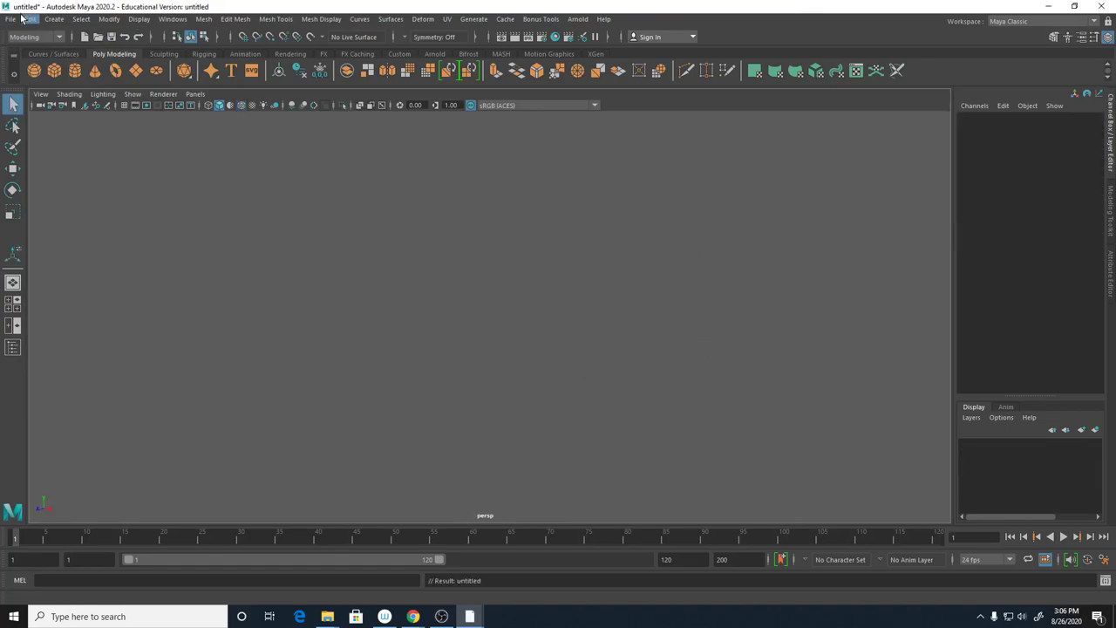
pyautogui.click(124, 104)
pyautogui.press('space')
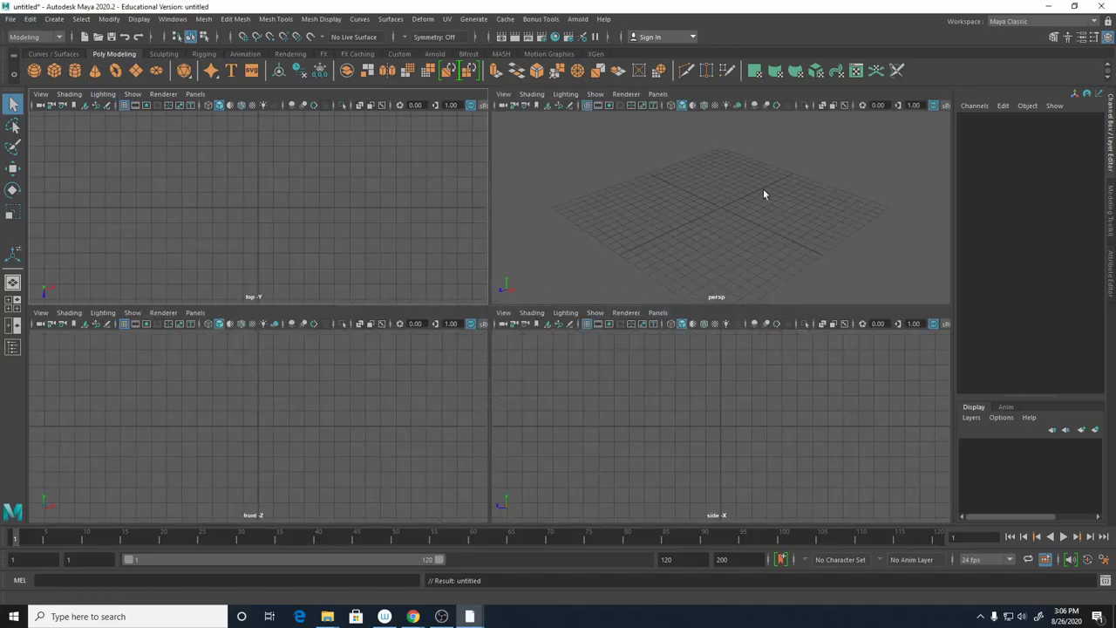
pyautogui.moveTo(744, 262)
pyautogui.keyDown('alt'); pyautogui.mouseDown()
pyautogui.moveTo(765, 252)
pyautogui.moveTo(741, 249)
pyautogui.mouseUp(); pyautogui.keyUp('alt')
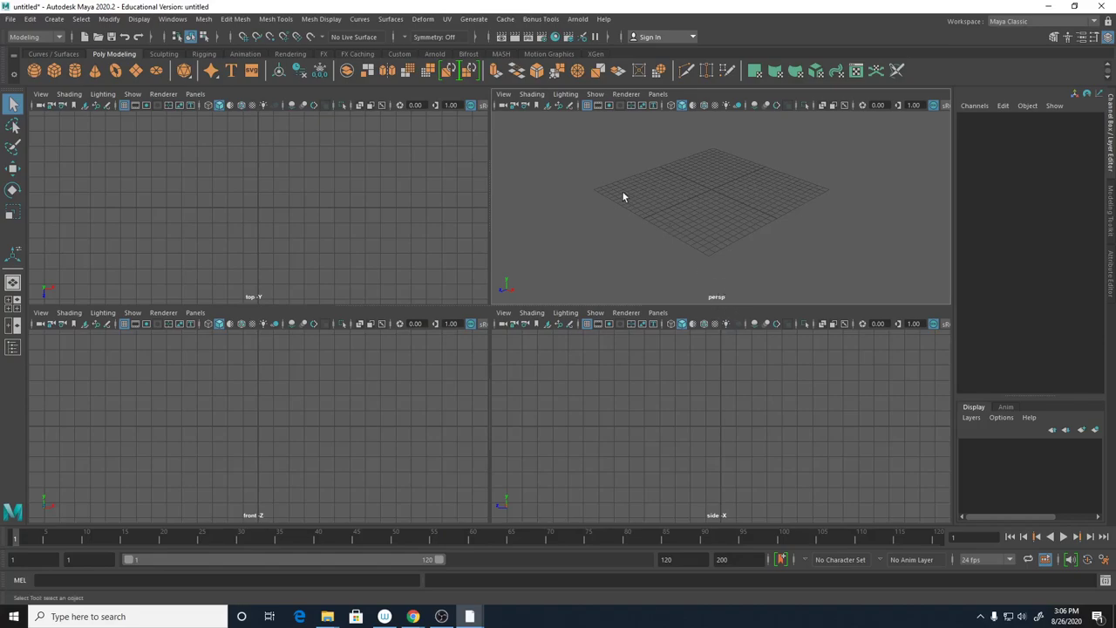
# Save the new scene as FireHydrant_01 in Maya Binary format in the project's scenes folder
pyautogui.click(11, 19)
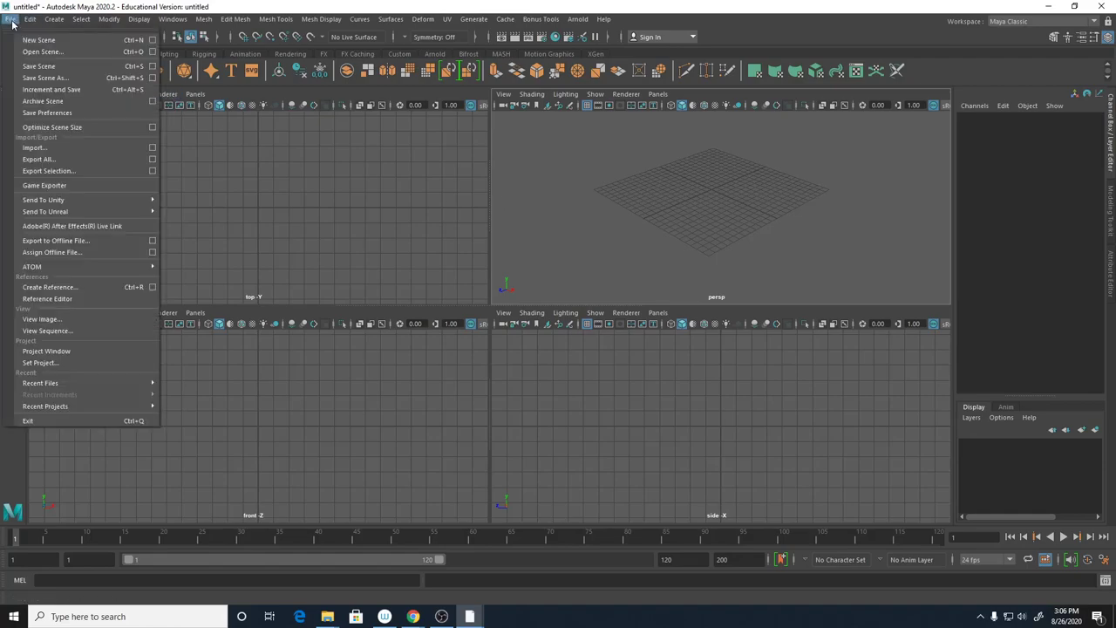
pyautogui.click(45, 78)
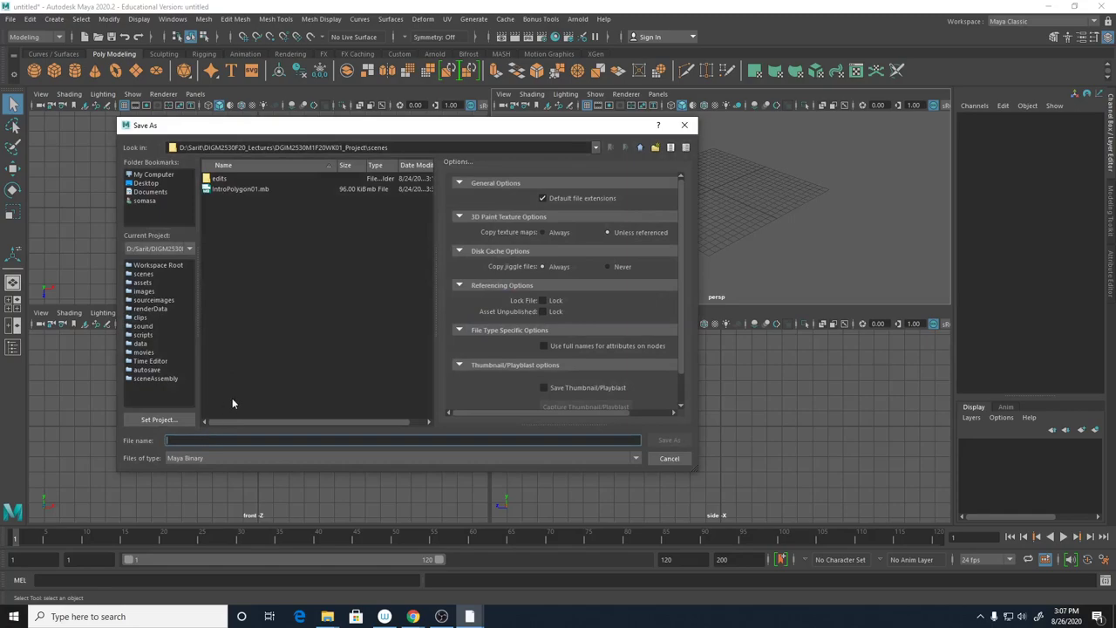
pyautogui.write('Hydrant')
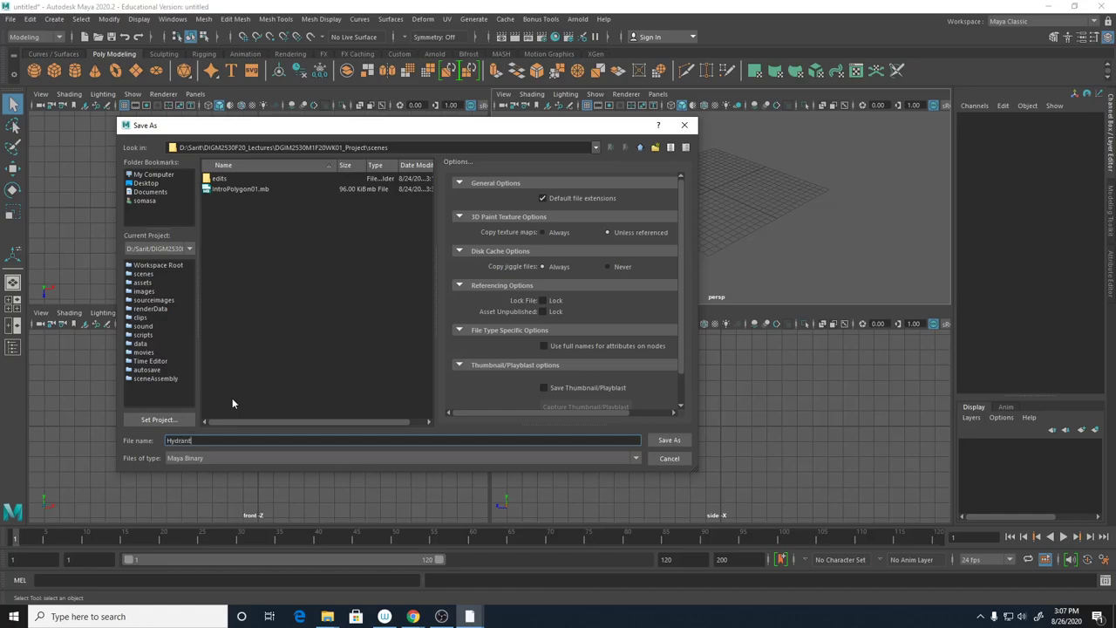
pyautogui.write('_0')
pyautogui.write('Fire')
pyautogui.click(668, 440)
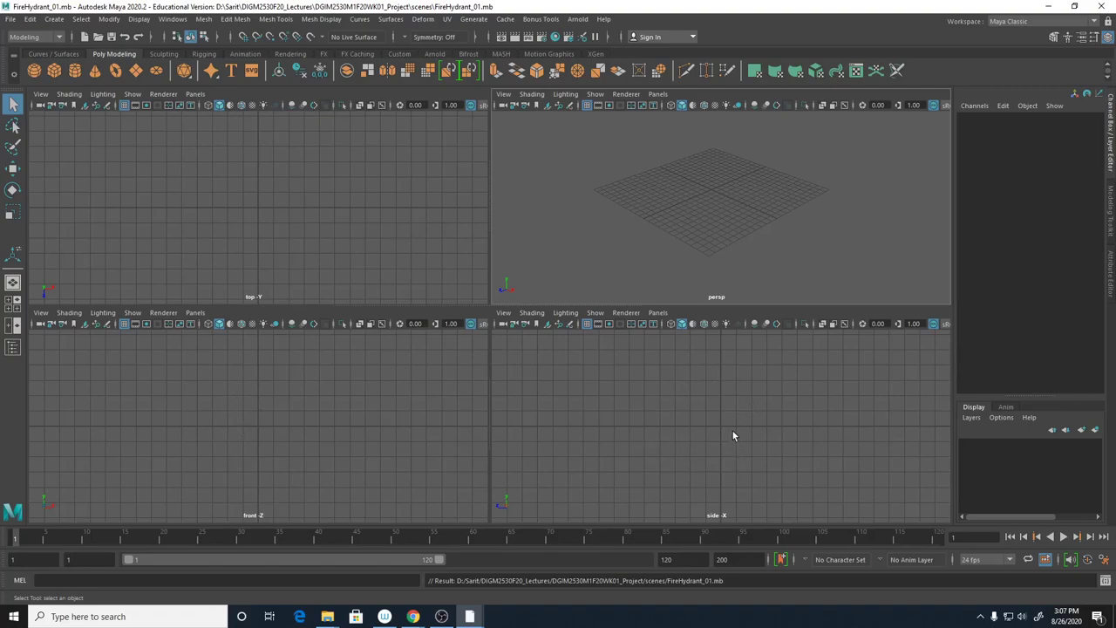
# Maximize the front view to fill the viewport area
pyautogui.keyDown('alt'); pyautogui.moveTo(704, 200); pyautogui.dragTo(707, 226); pyautogui.keyUp('alt')
pyautogui.keyDown('alt'); pyautogui.moveTo(707, 226); pyautogui.dragTo(740, 235, button='right'); pyautogui.keyUp('alt')
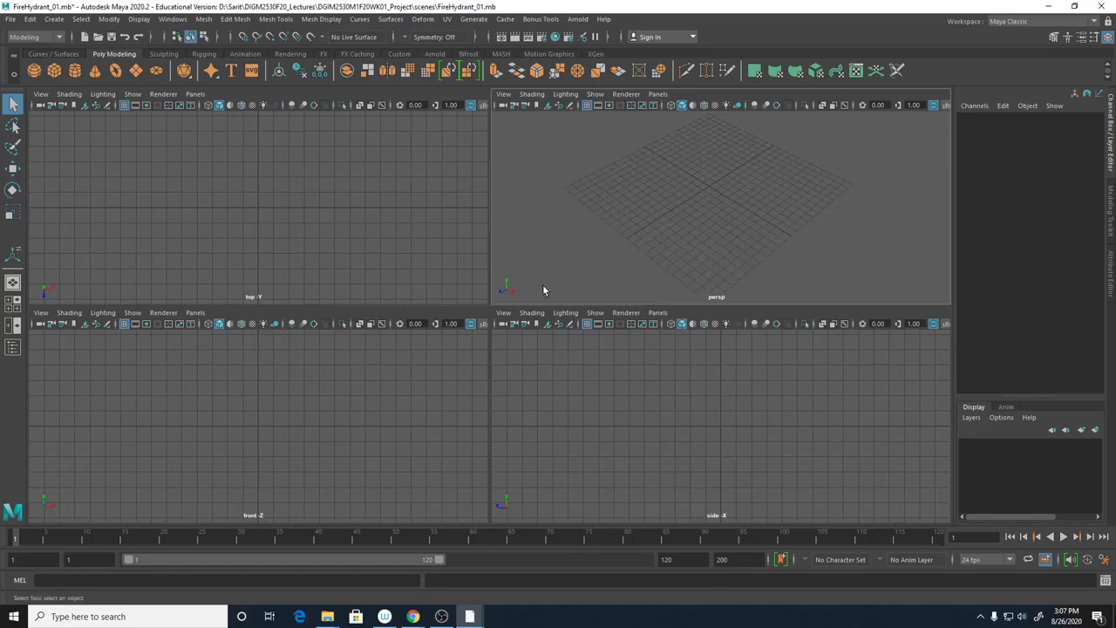
pyautogui.press('space')
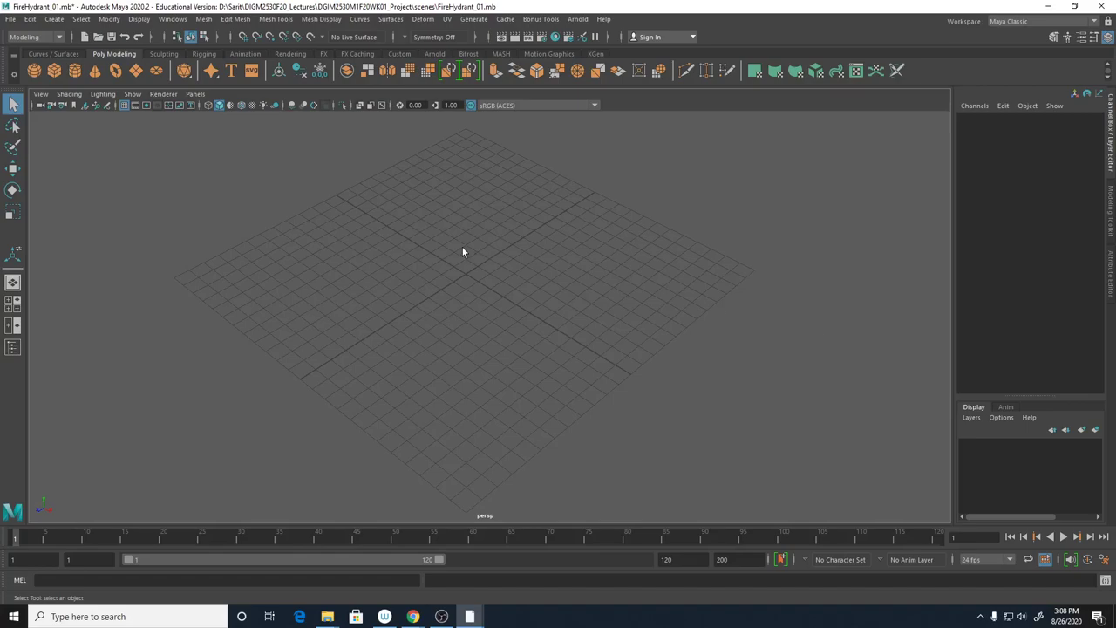
pyautogui.press('space')
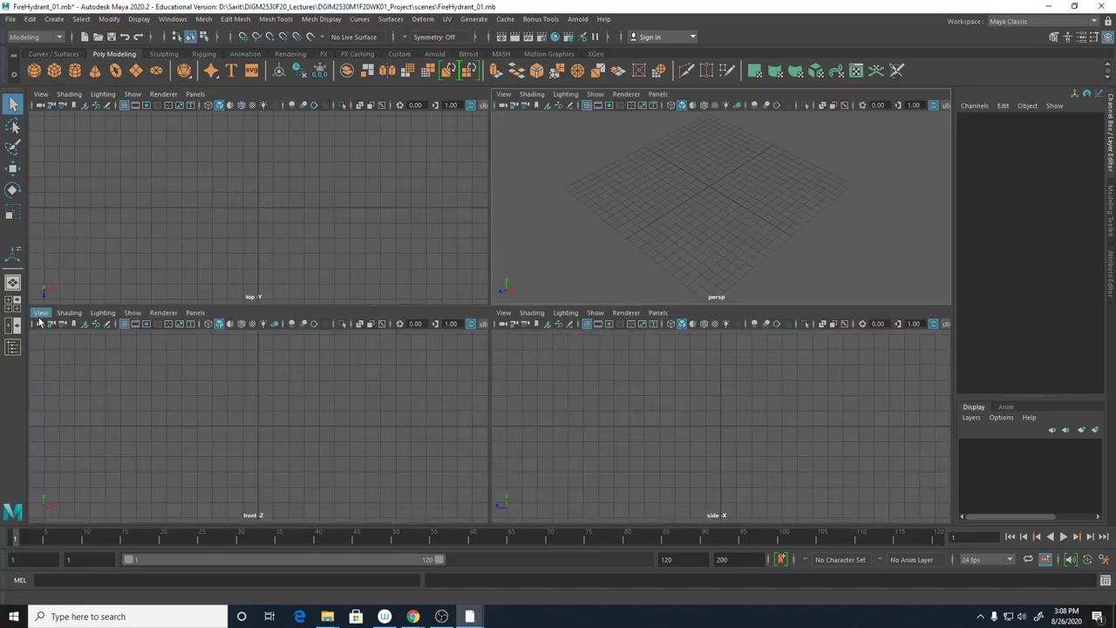
pyautogui.press('space')
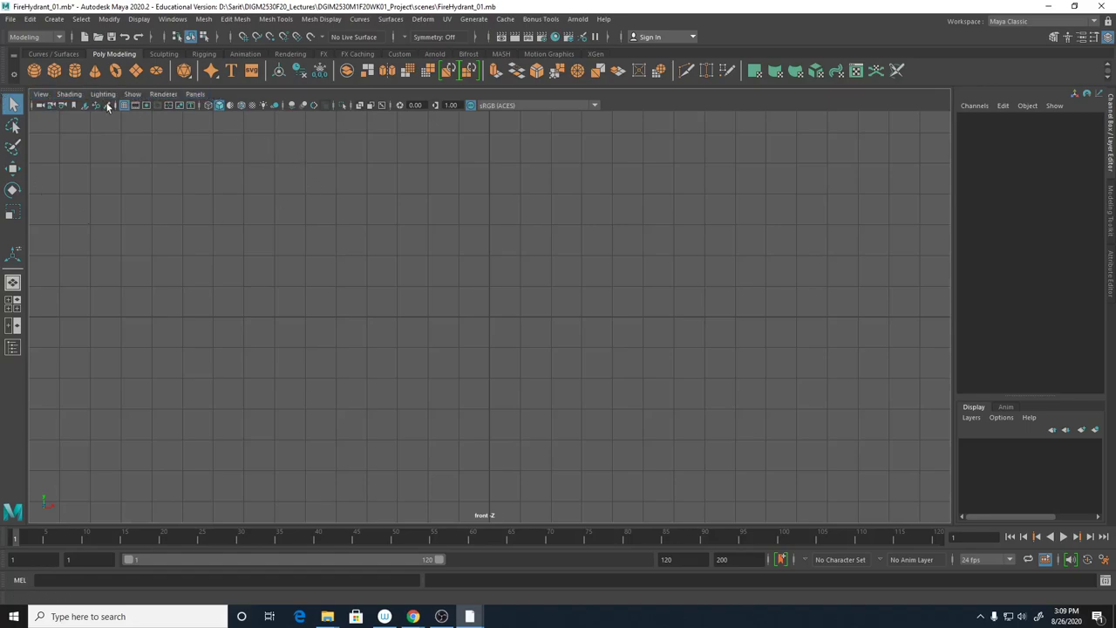
pyautogui.click(41, 94)
pyautogui.moveTo(72, 94)
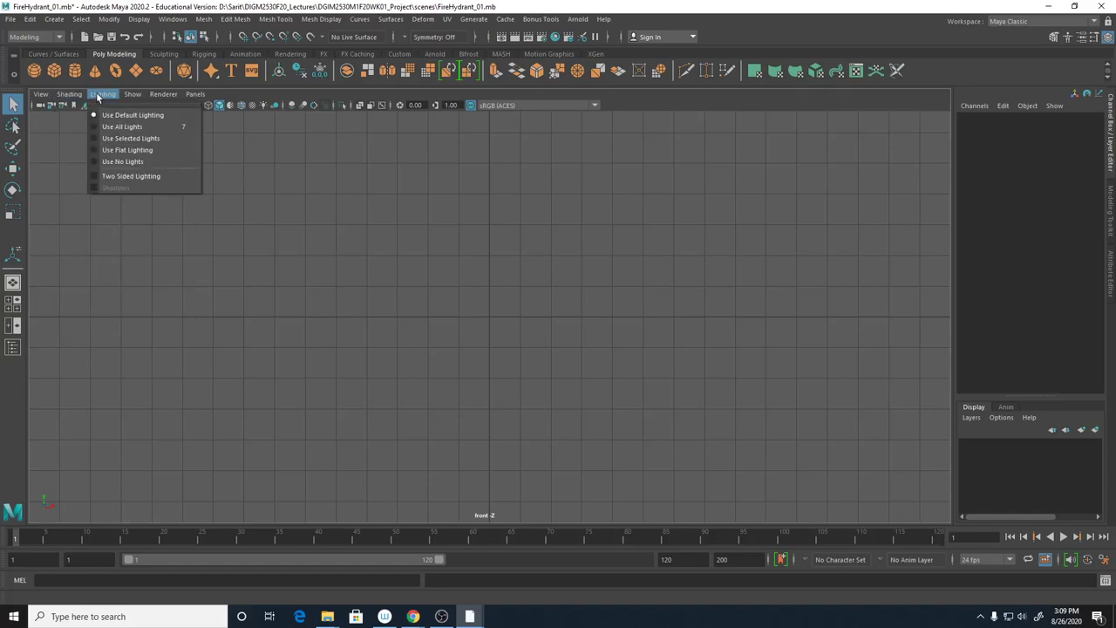
pyautogui.click(129, 94)
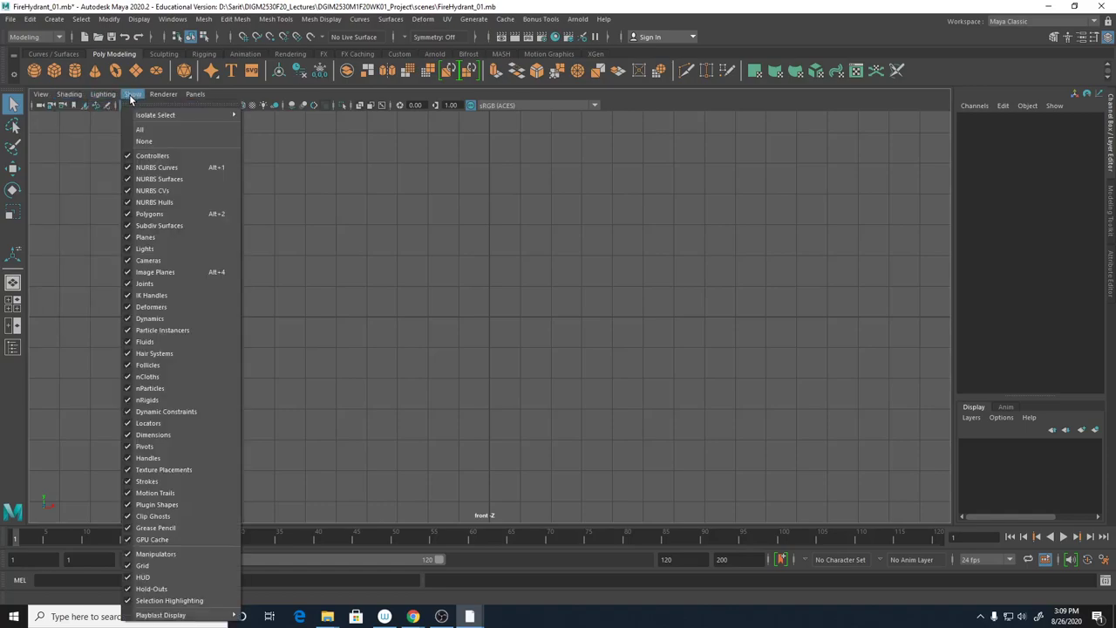
pyautogui.click(131, 96)
pyautogui.click(155, 94)
pyautogui.moveTo(195, 94)
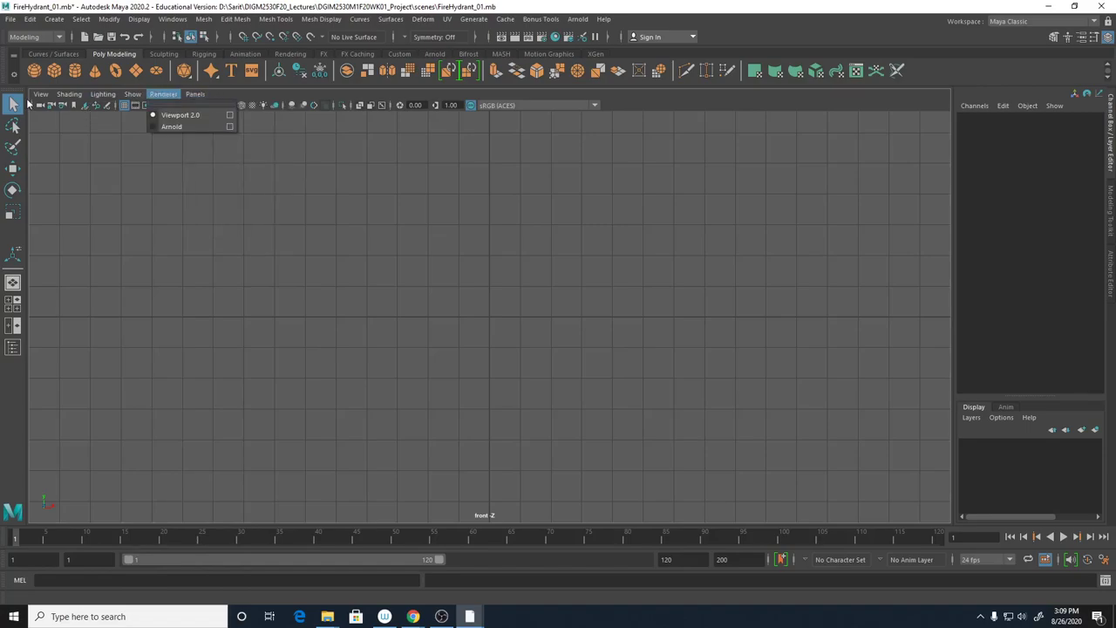
# Check which images the front view's image plane import offers in the sourceimages and project folders, and leave without importing
pyautogui.moveTo(37, 98)
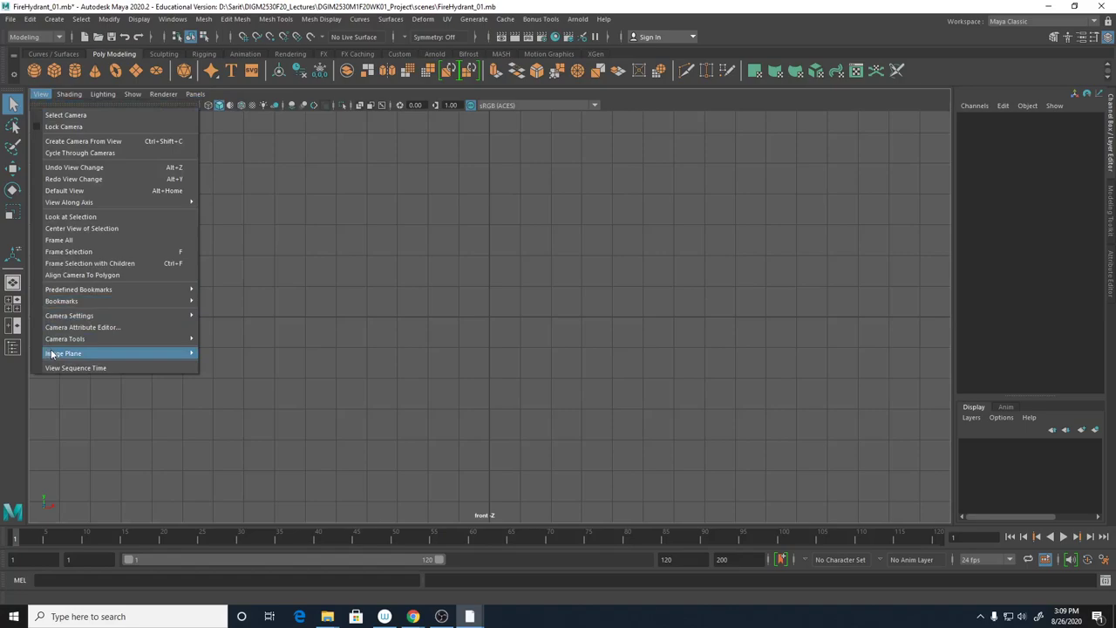
pyautogui.moveTo(51, 353)
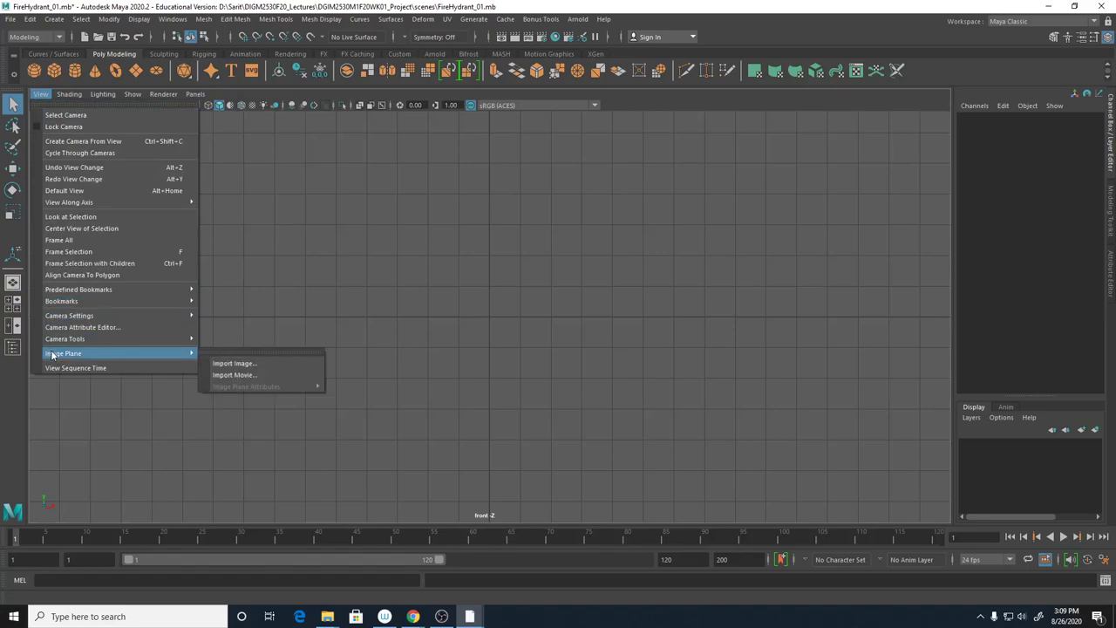
pyautogui.click(254, 365)
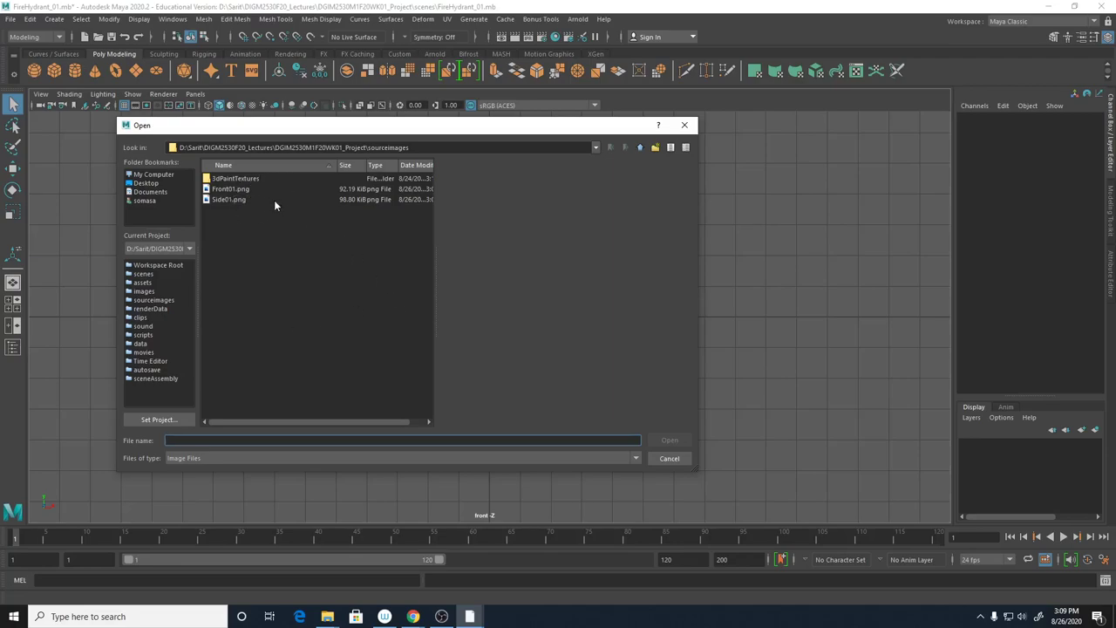
pyautogui.click(641, 148)
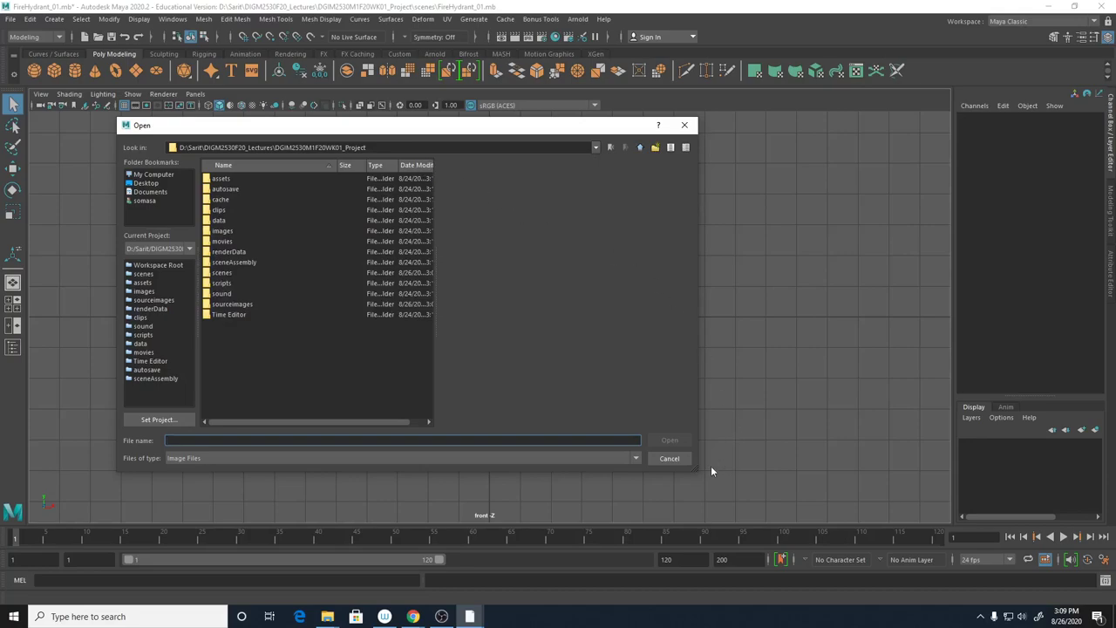
pyautogui.click(670, 459)
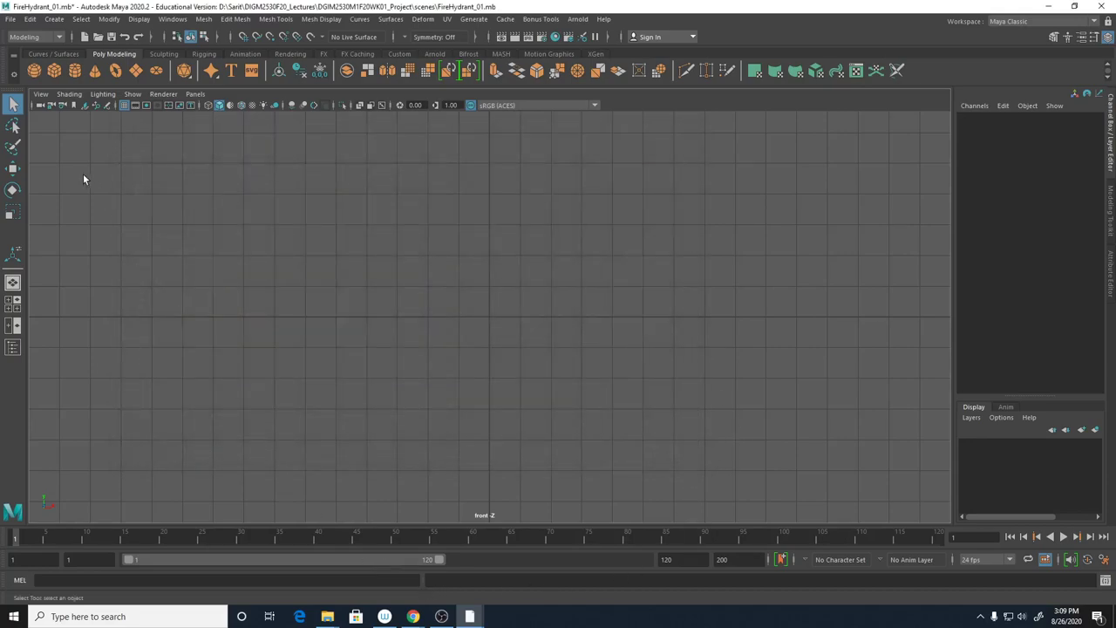
# Switch to File Explorer, look through the ReferenceHydrant images, and bring the DIGM2530F19Pro1_Hydrant folder window to the front
pyautogui.click(327, 617)
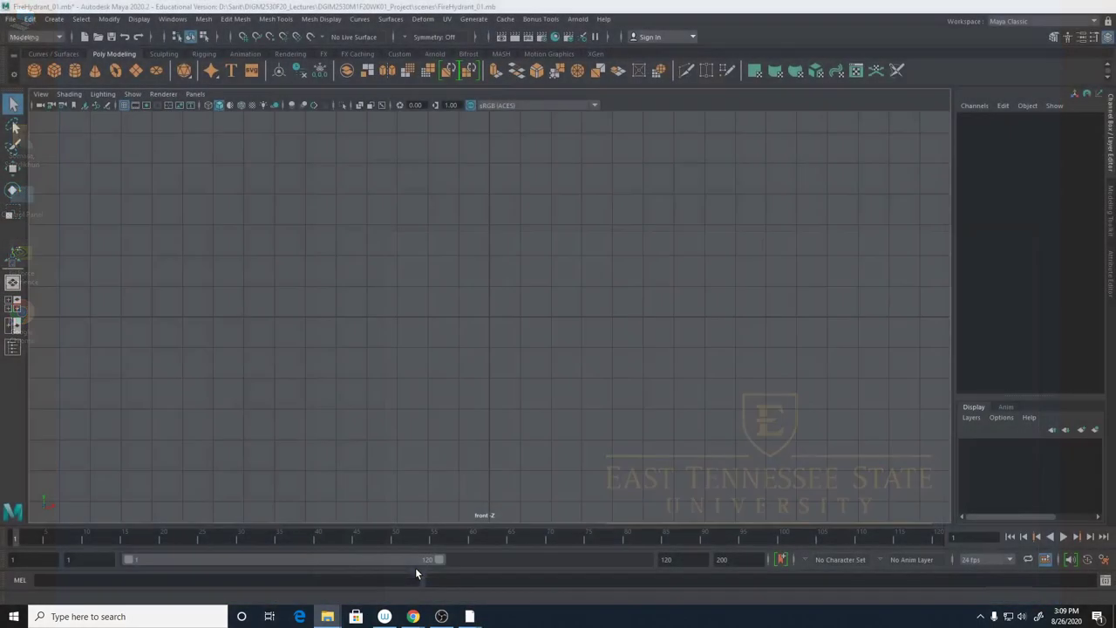
pyautogui.click(327, 616)
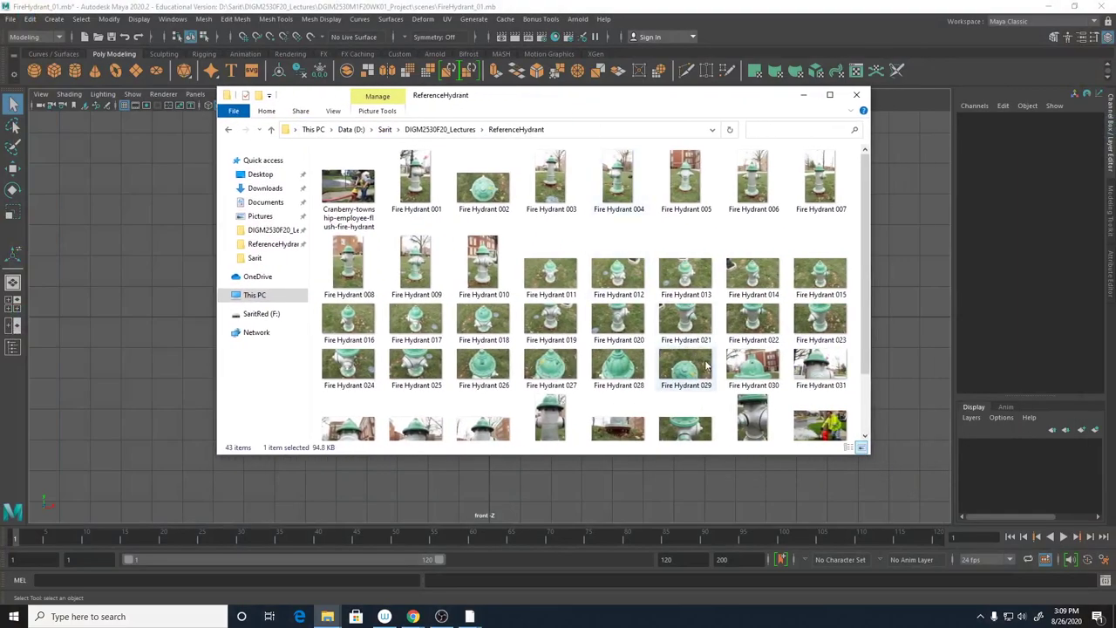
pyautogui.scroll(-3, 703, 369)
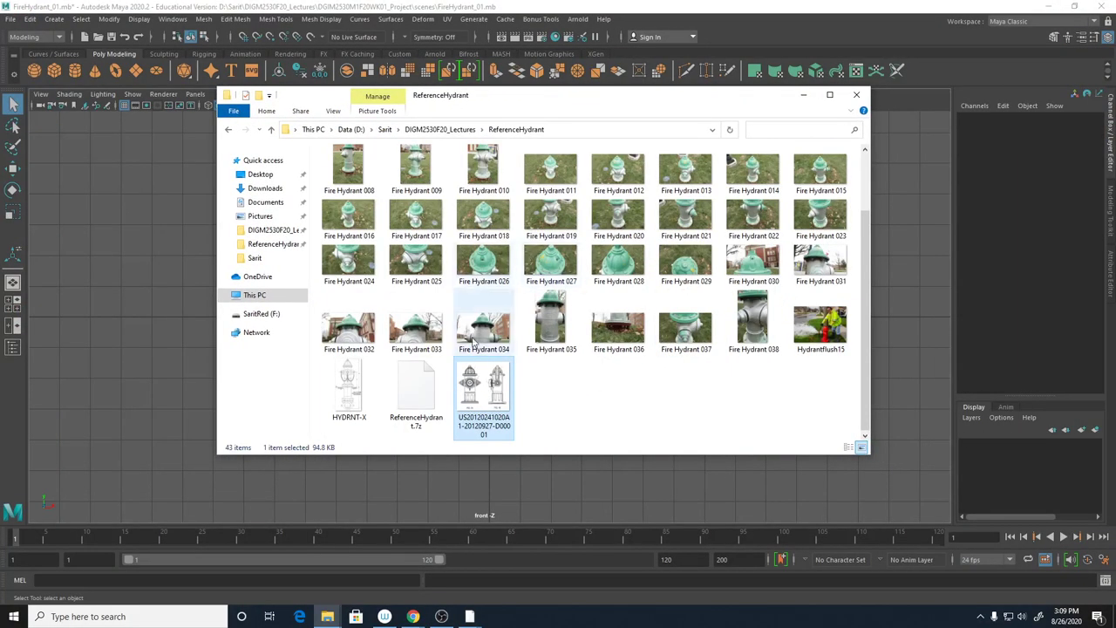
pyautogui.click(327, 616)
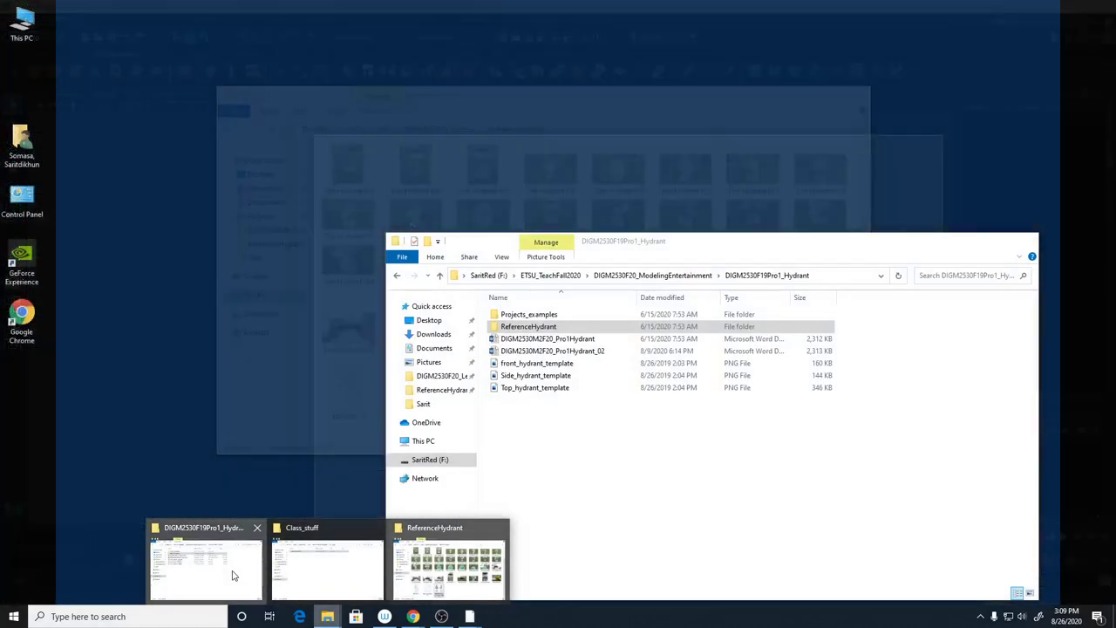
pyautogui.click(232, 571)
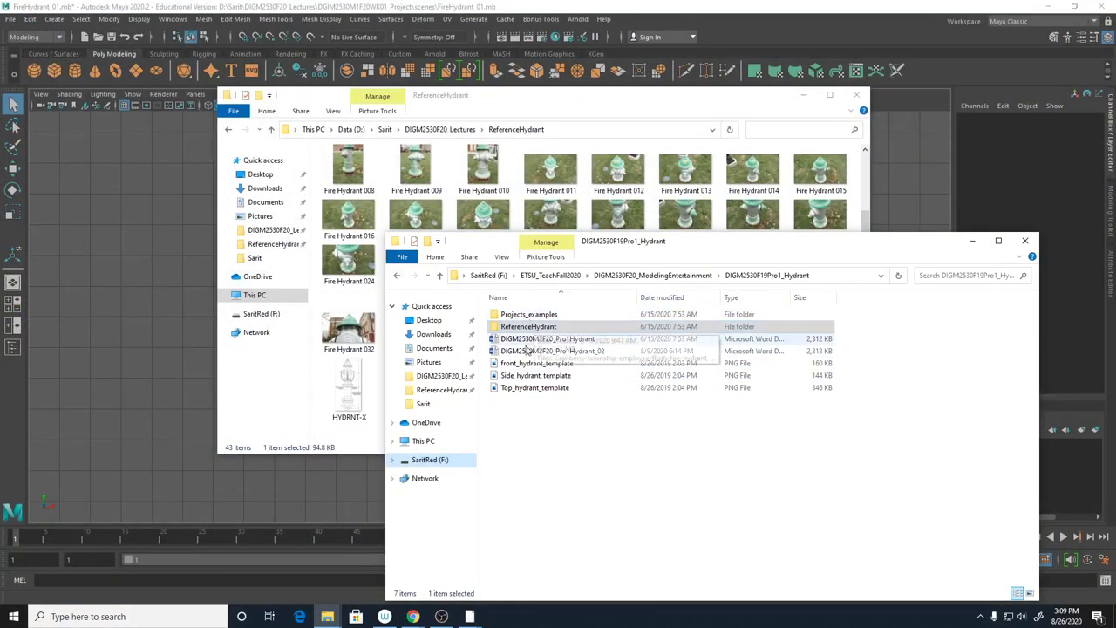
# Browse the Data (D:) drive to the sourceimages folder of DGIM2530M1F20WK01_Project and check the Front01 and Side01 images
pyautogui.moveTo(327, 617)
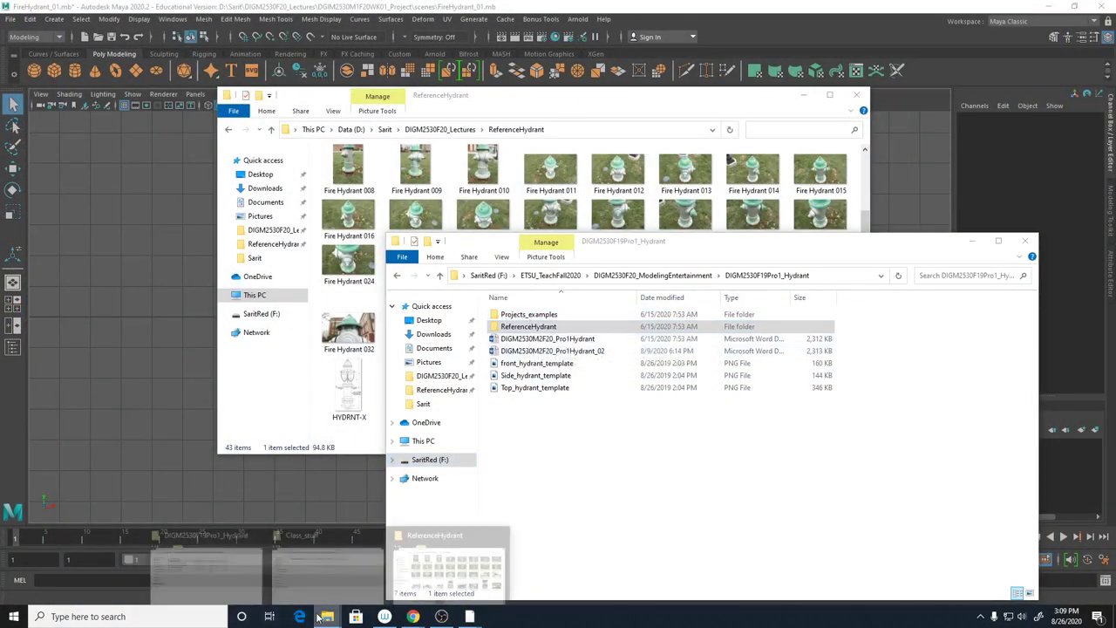
pyautogui.click(337, 558)
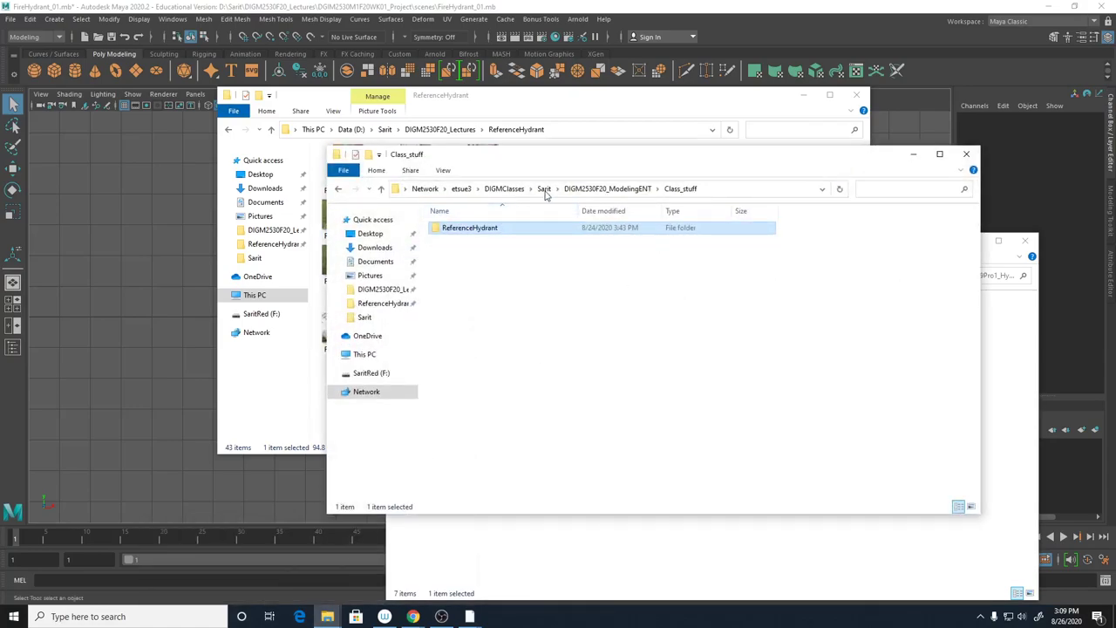
pyautogui.click(515, 563)
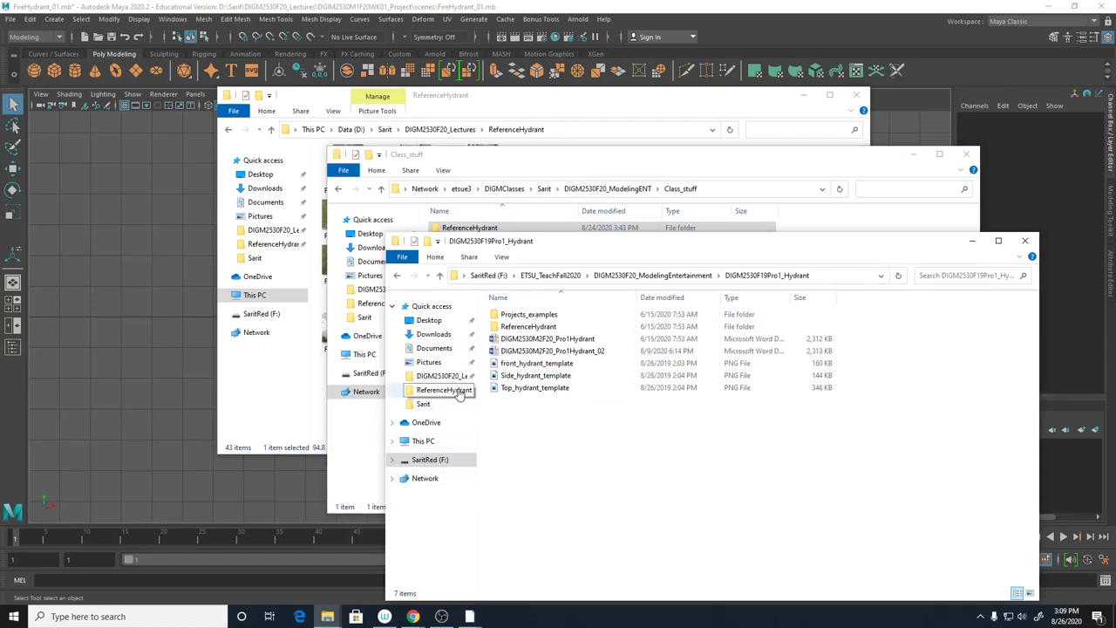
pyautogui.click(423, 441)
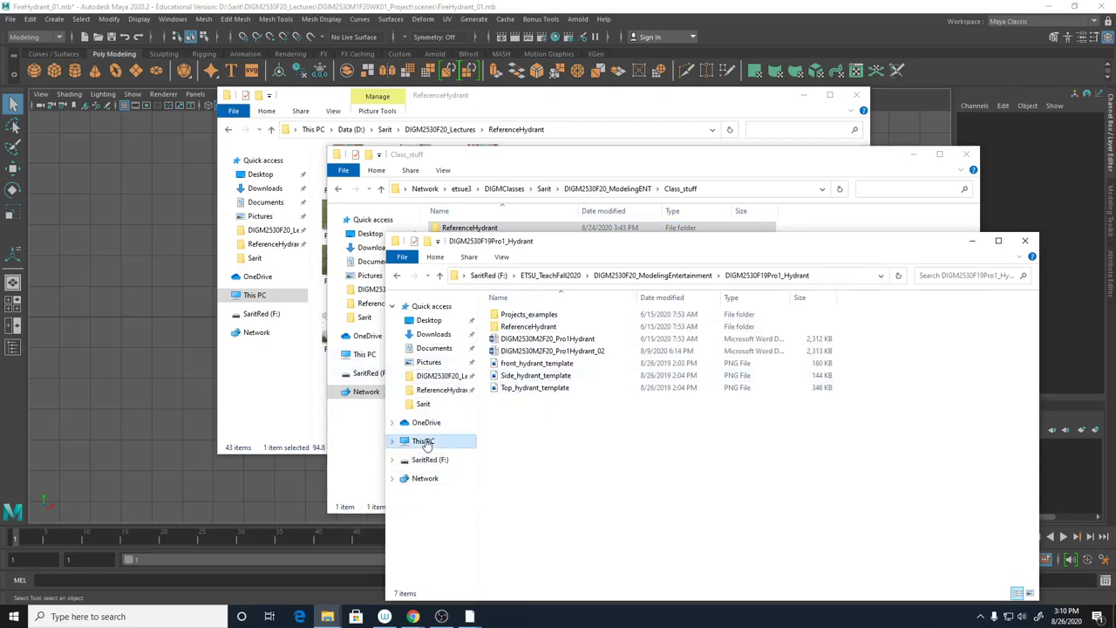
pyautogui.doubleClick(707, 436)
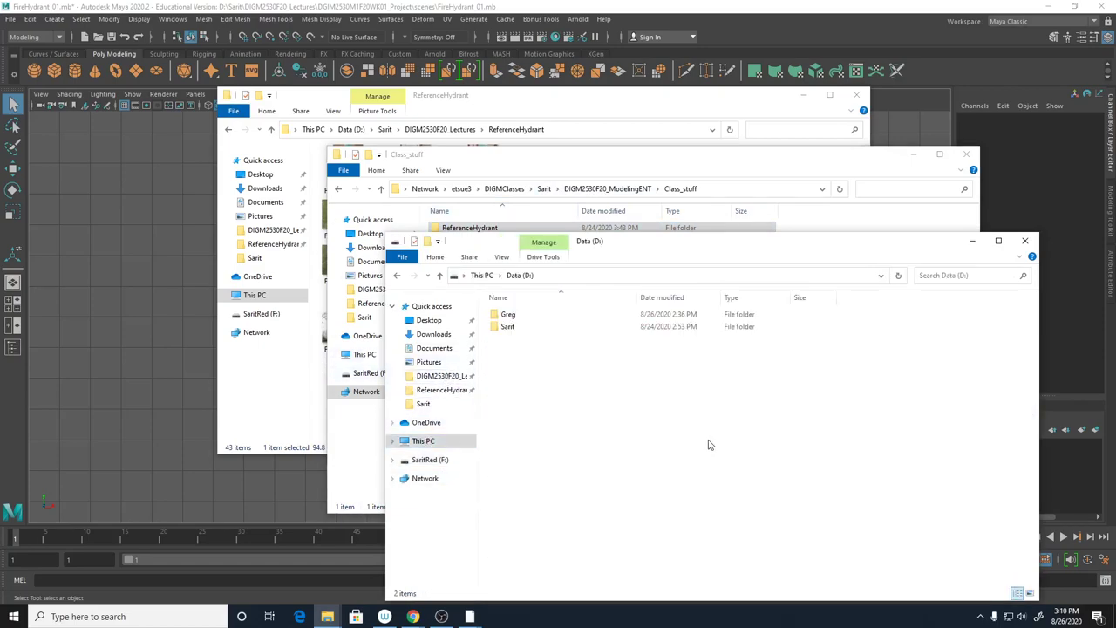
pyautogui.doubleClick(514, 329)
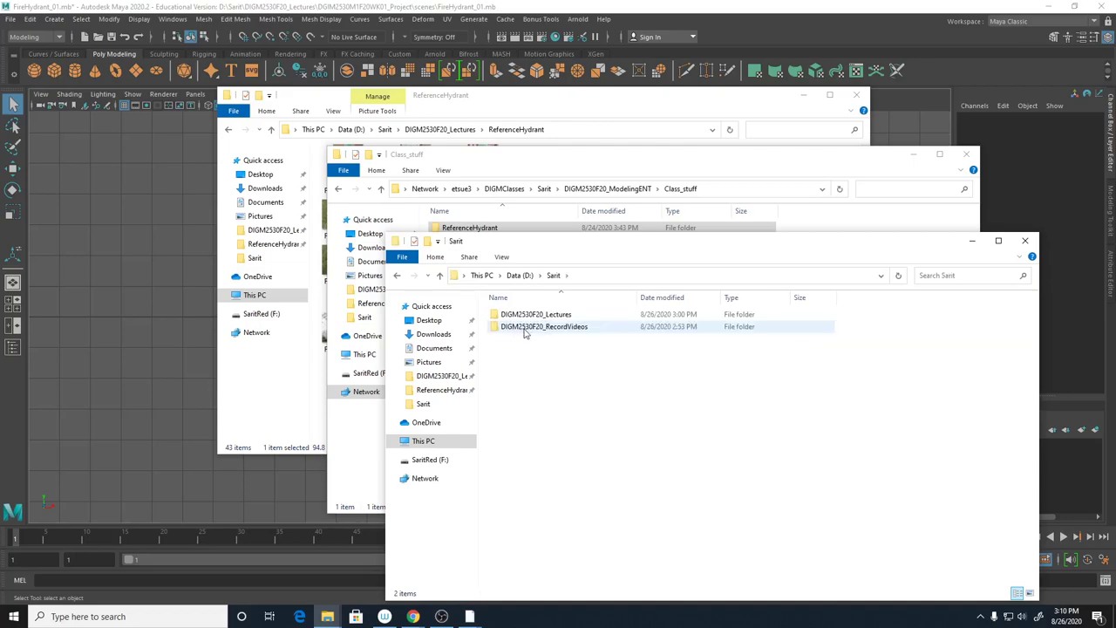
pyautogui.click(584, 317)
pyautogui.doubleClick(584, 317)
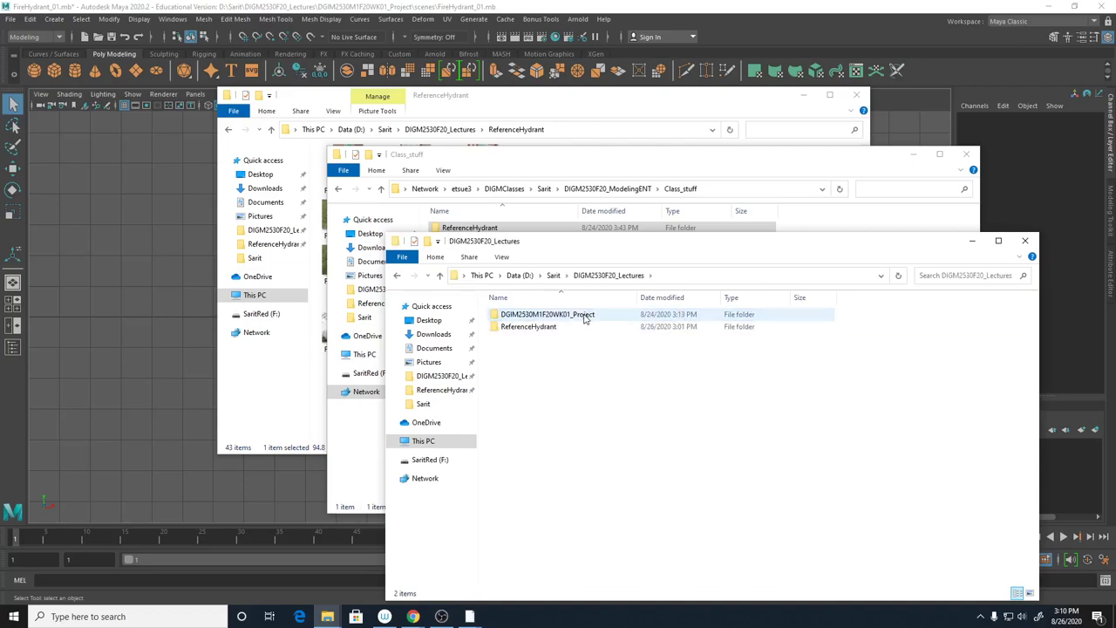
pyautogui.doubleClick(583, 316)
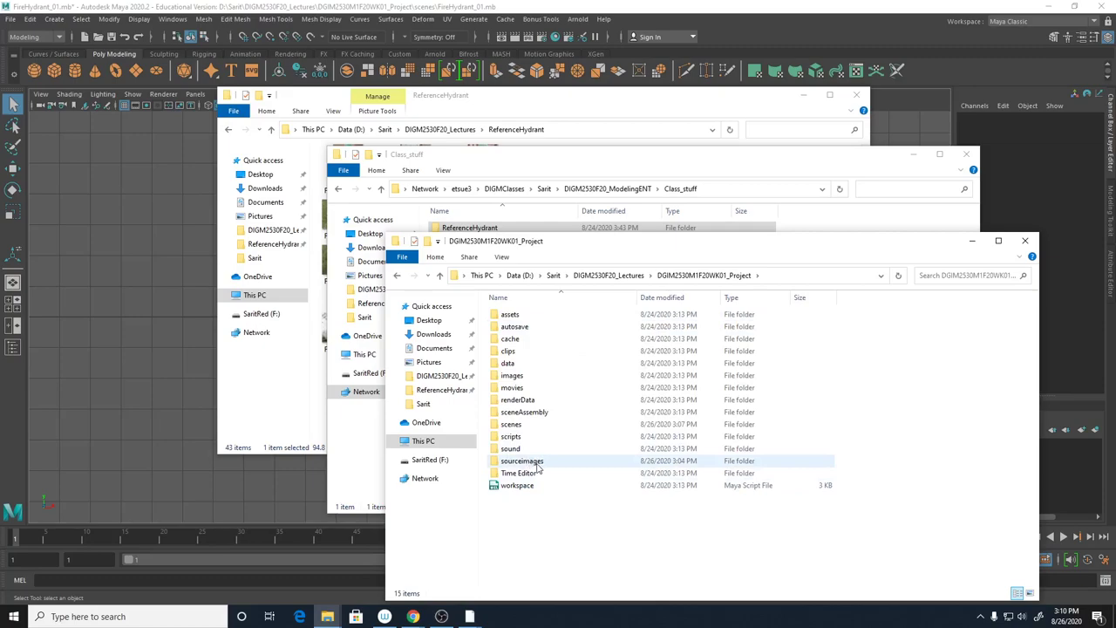
pyautogui.doubleClick(542, 462)
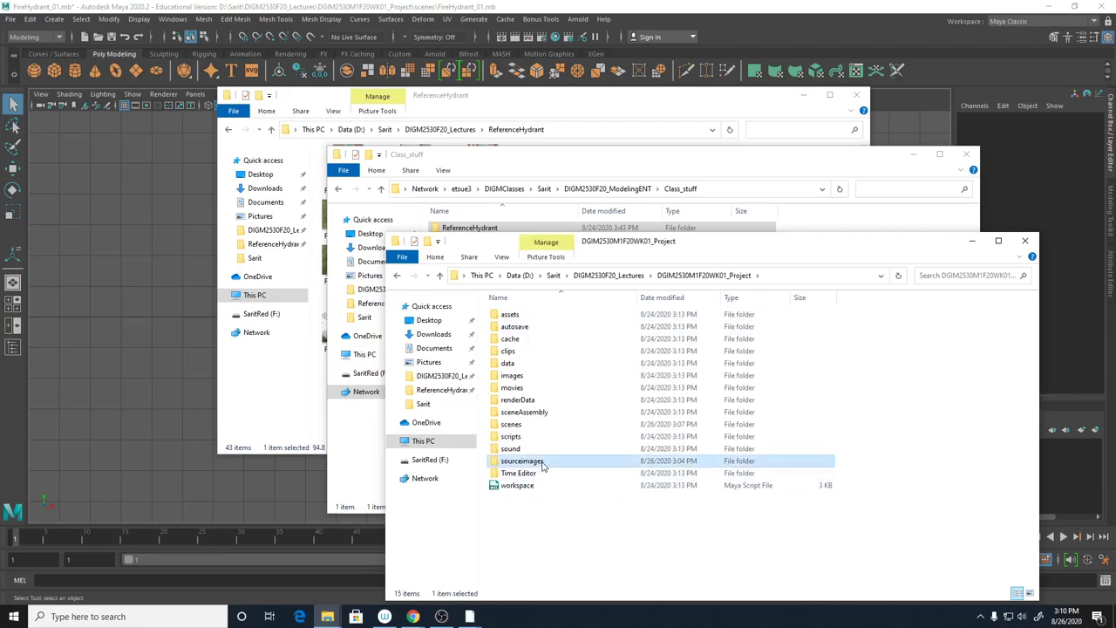
pyautogui.moveTo(666, 391); pyautogui.dragTo(592, 346)
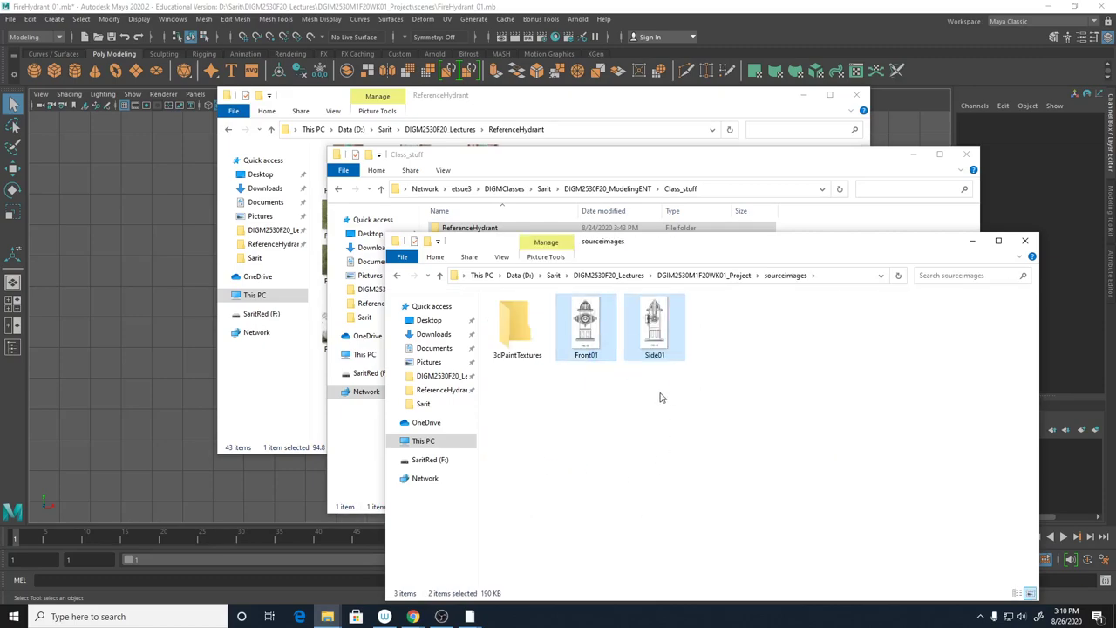
pyautogui.click(661, 398)
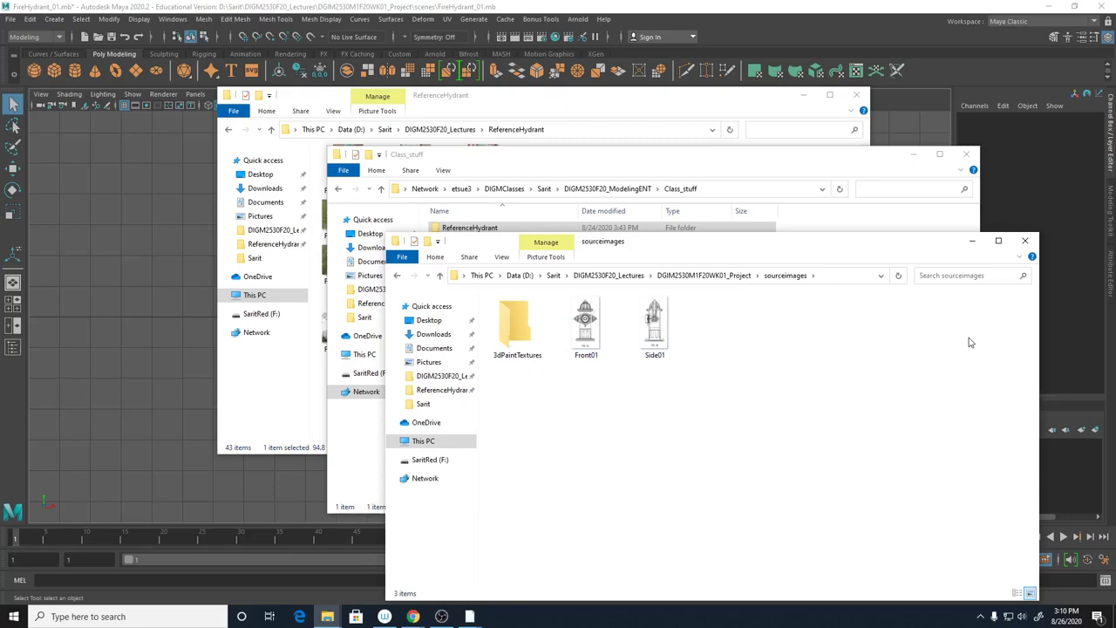
# Go back up to the DIGM2530F20_Lectures folder and copy the DGIM2530M1F20WK01_Project folder
pyautogui.click(689, 275)
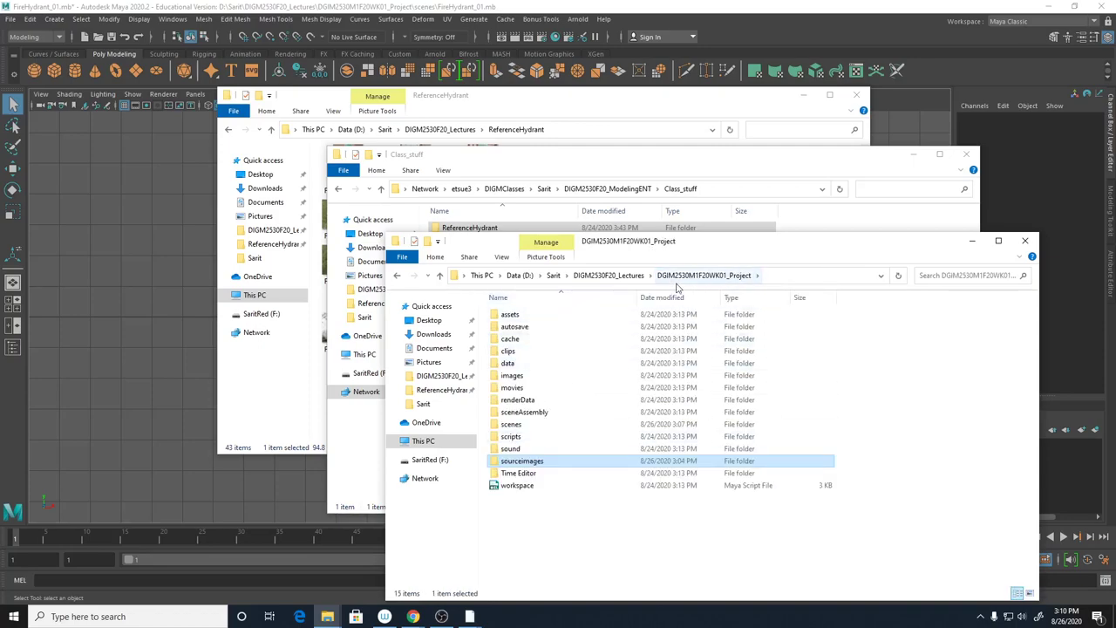
pyautogui.click(609, 276)
pyautogui.rightClick(559, 315)
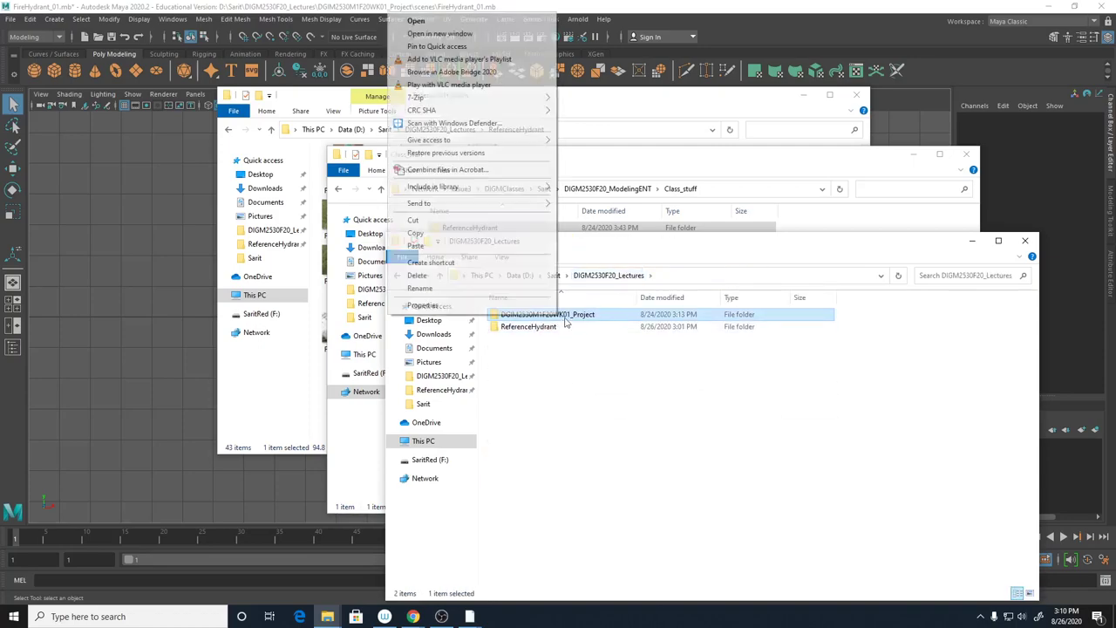
pyautogui.click(478, 233)
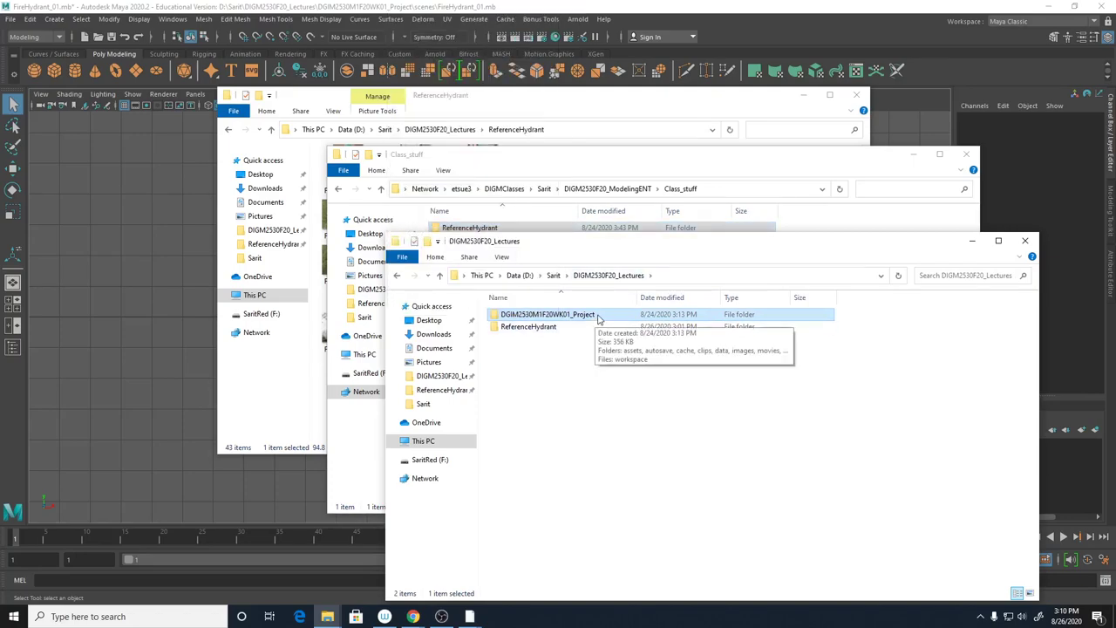
pyautogui.rightClick(596, 319)
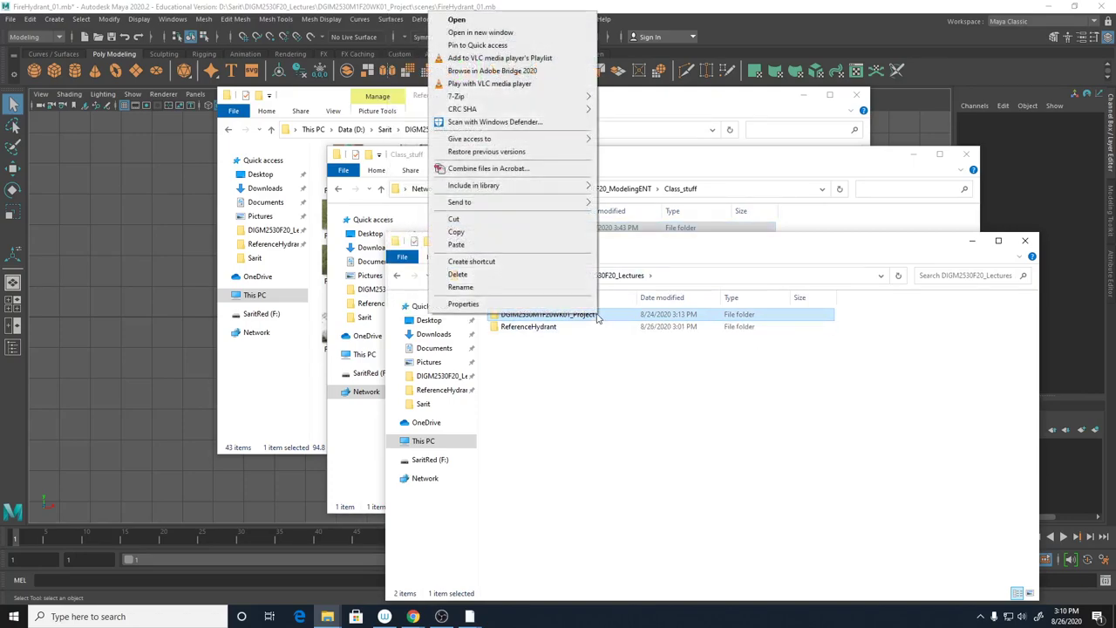
pyautogui.click(496, 232)
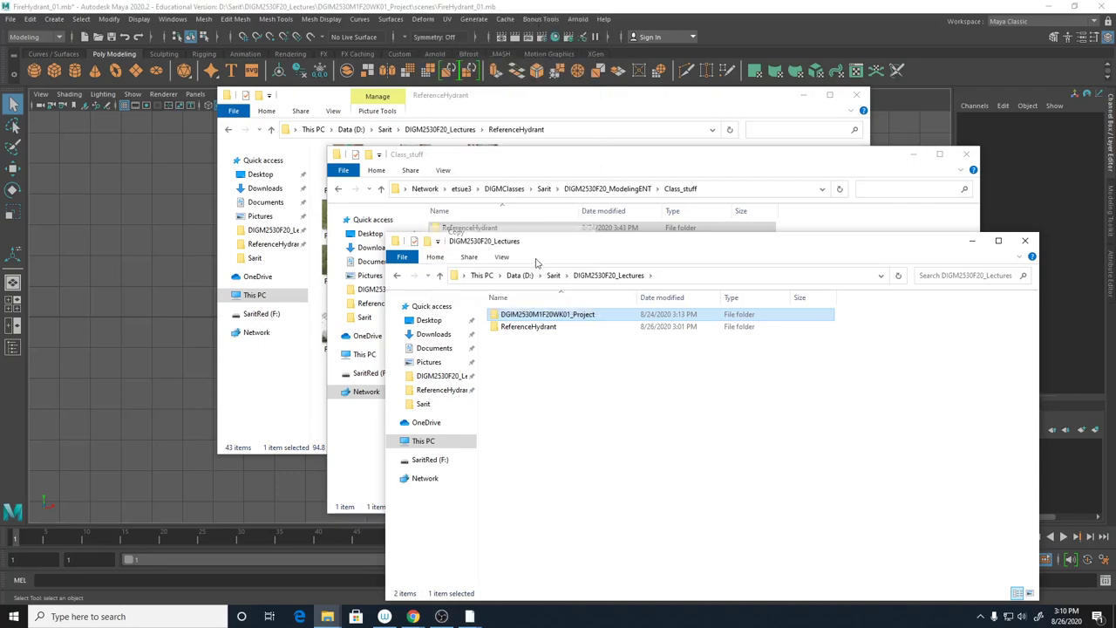
pyautogui.rightClick(587, 320)
pyautogui.click(502, 232)
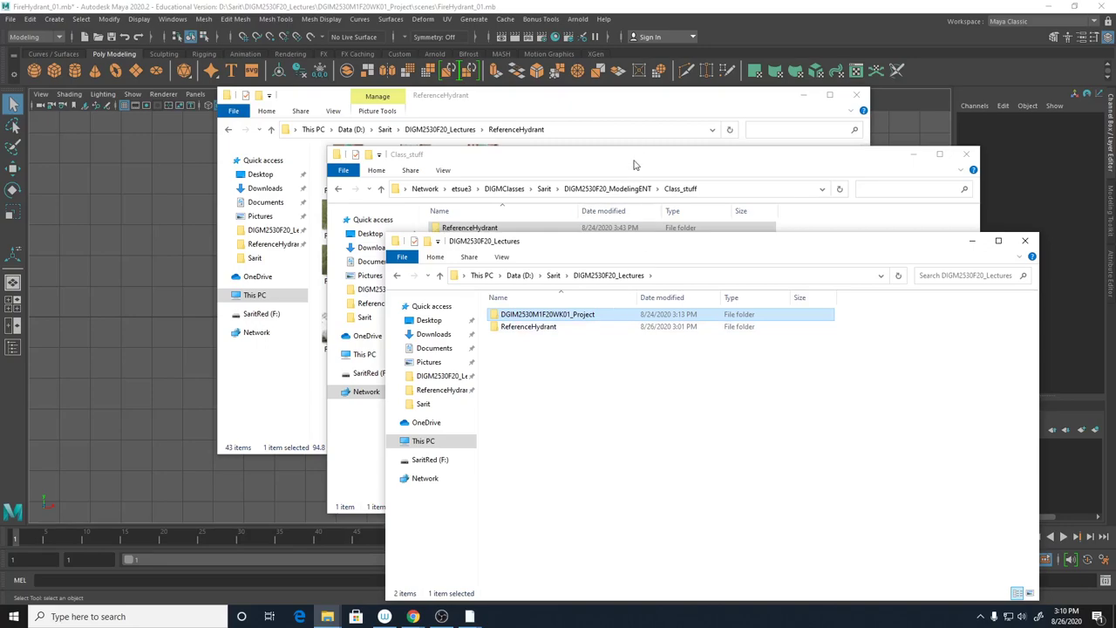
# Paste the copied project folder into DIGM2530M1F20_Lectures, under ETSU_TeachFall2020 and DIGM2530F20_ModelingEntertainment on the F: drive
pyautogui.click(630, 117)
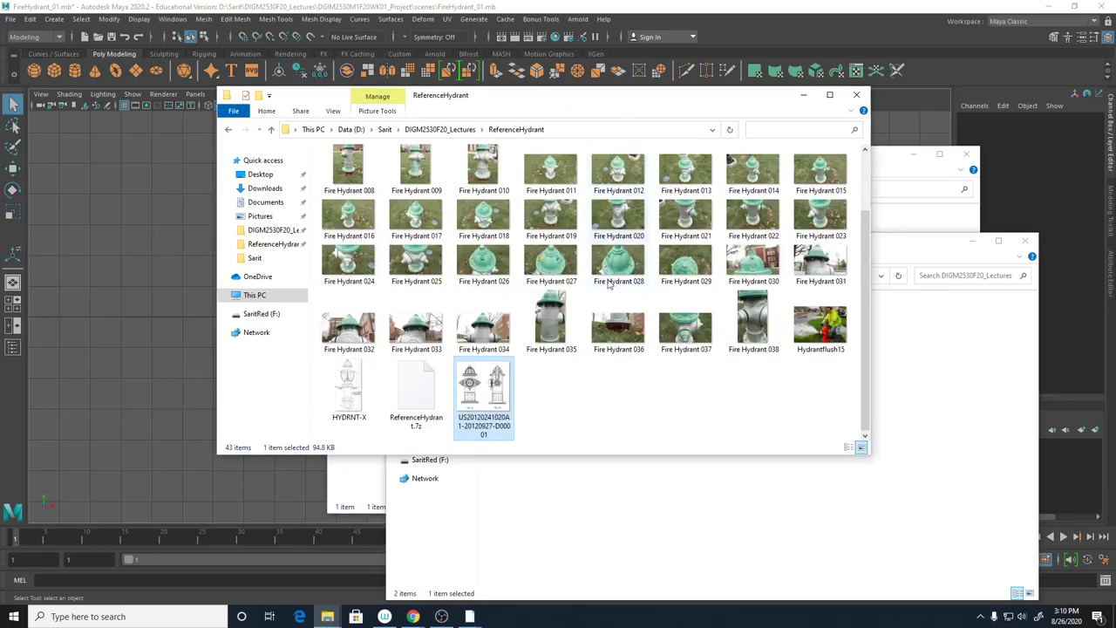
pyautogui.click(288, 314)
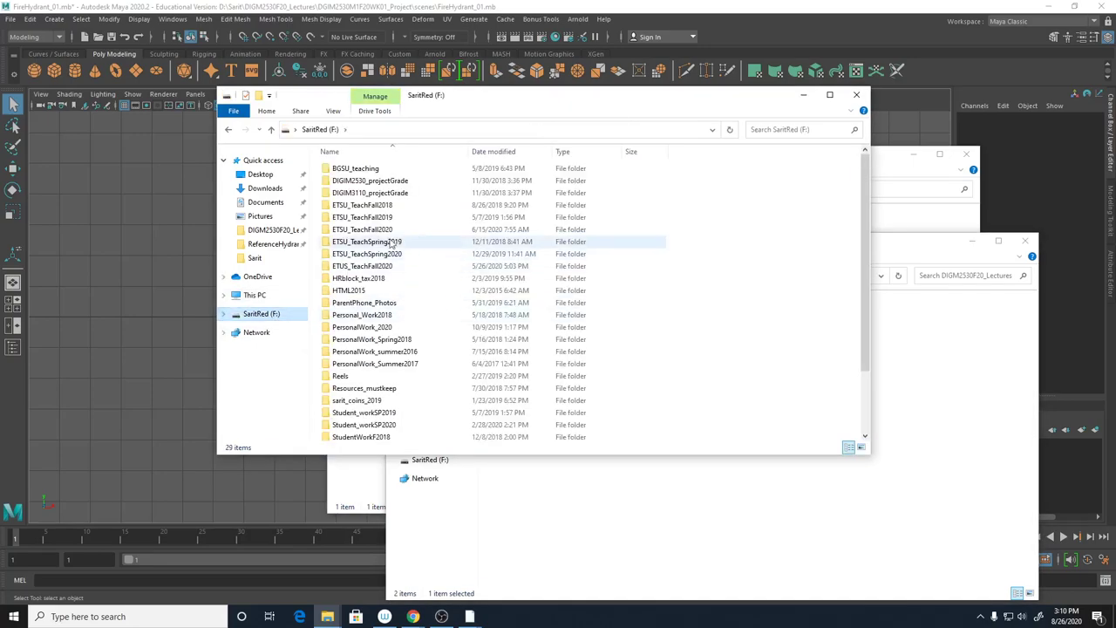
pyautogui.doubleClick(390, 230)
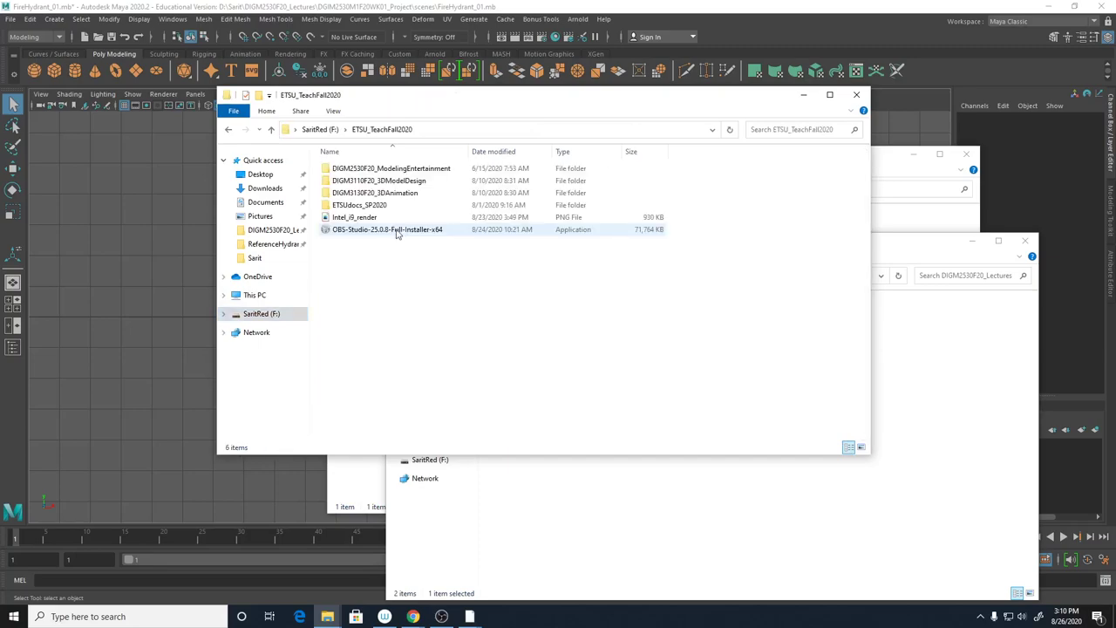
pyautogui.doubleClick(429, 171)
pyautogui.doubleClick(408, 192)
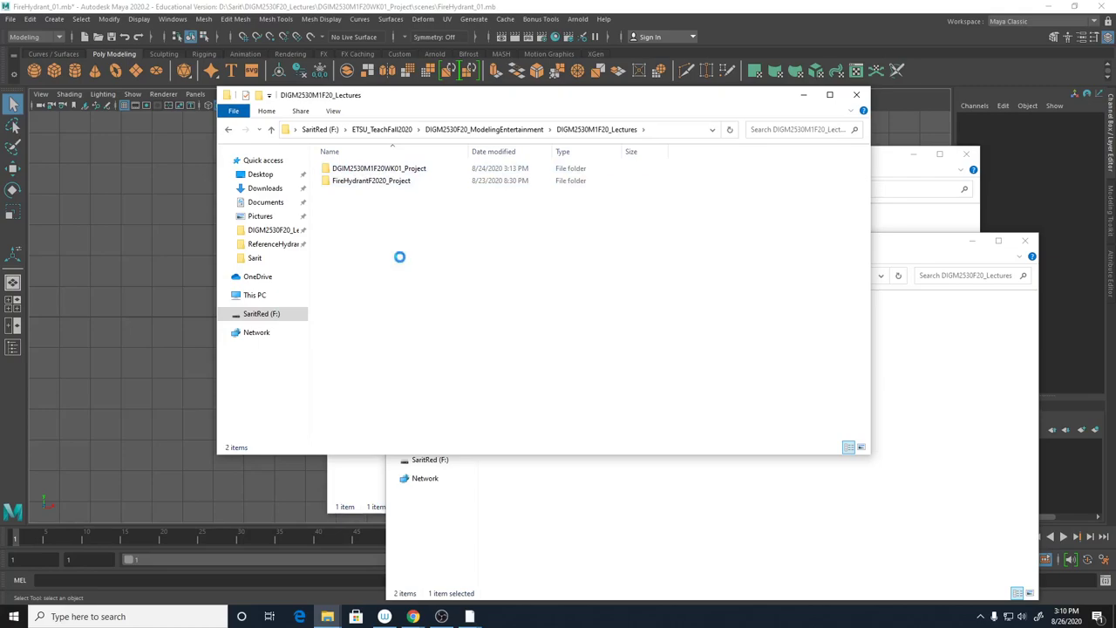
pyautogui.click(510, 220)
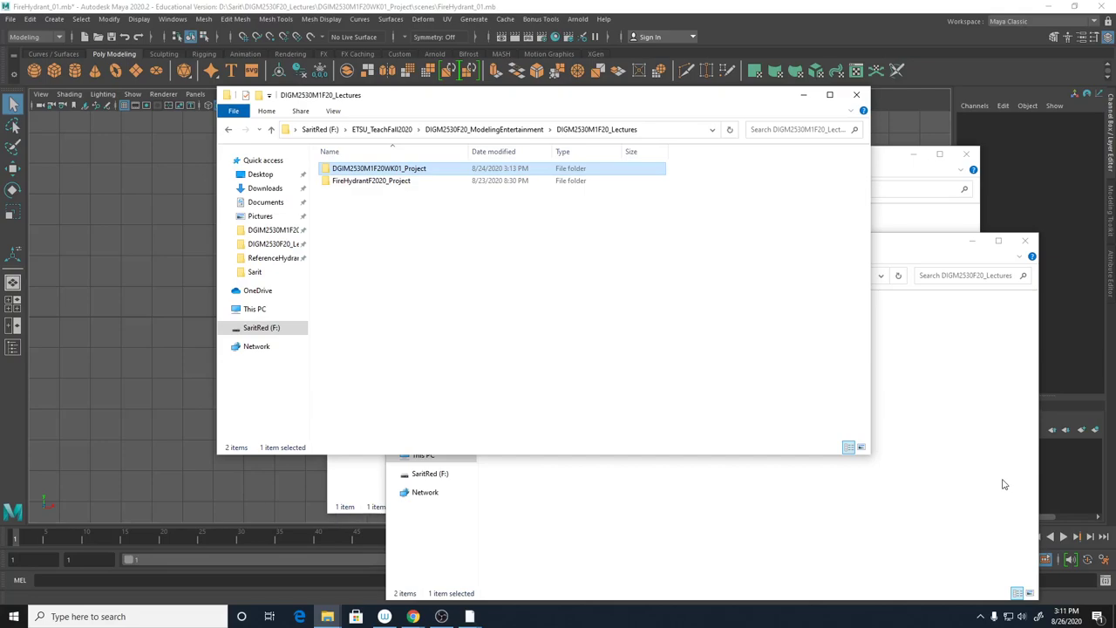
# Switch to Maya and import Front01.png from the sourceimages folder as an image plane in the front view
pyautogui.click(737, 6)
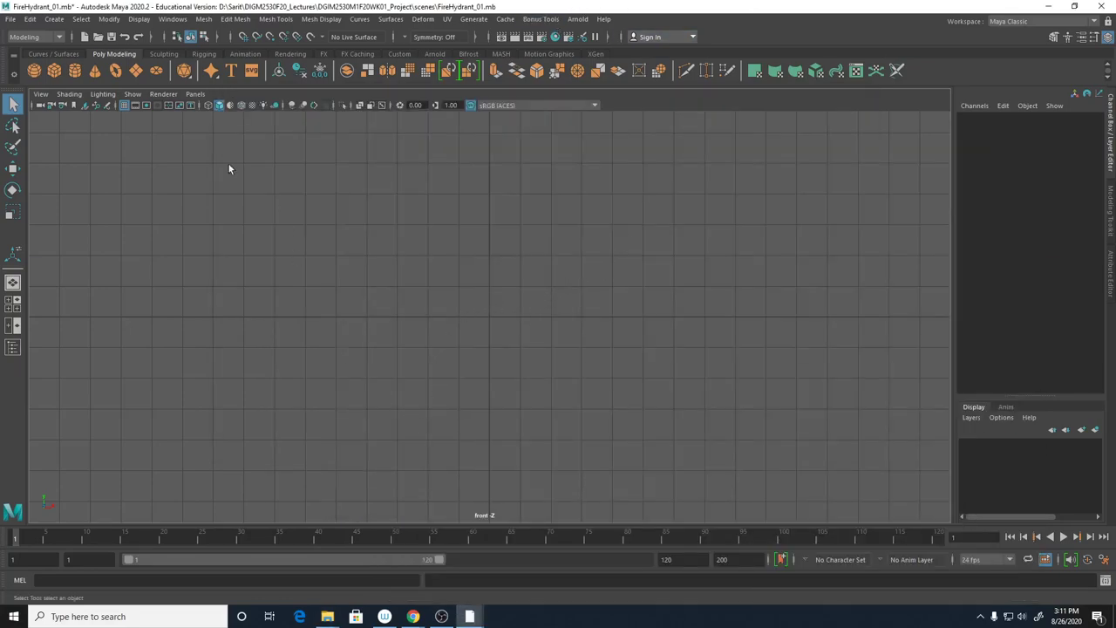
pyautogui.click(40, 93)
pyautogui.moveTo(132, 354)
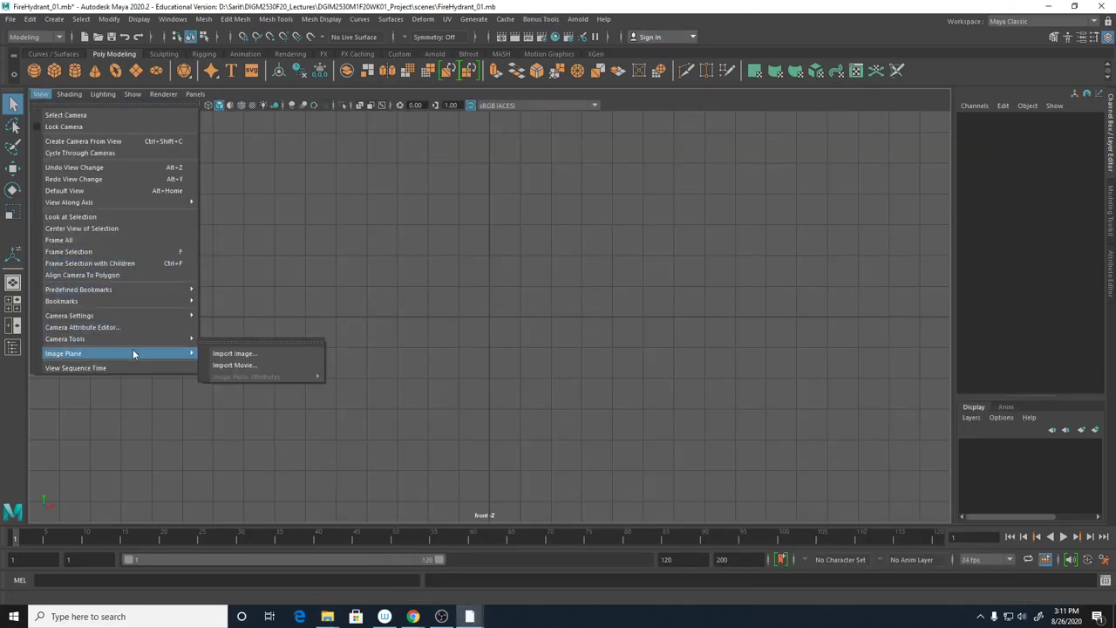
pyautogui.click(232, 353)
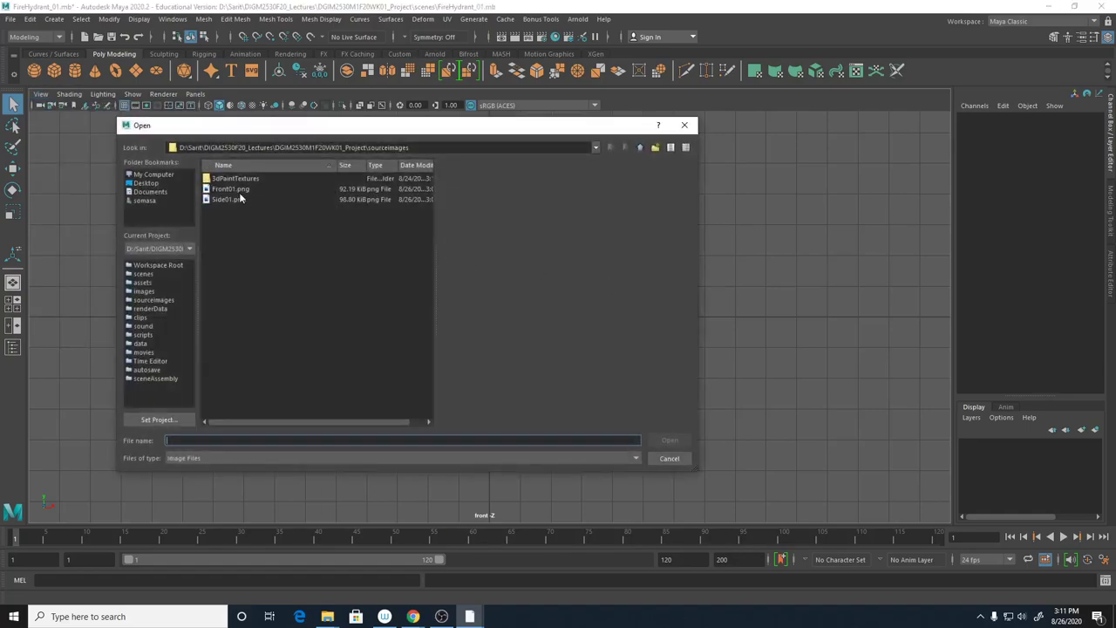
pyautogui.click(231, 188)
pyautogui.click(669, 441)
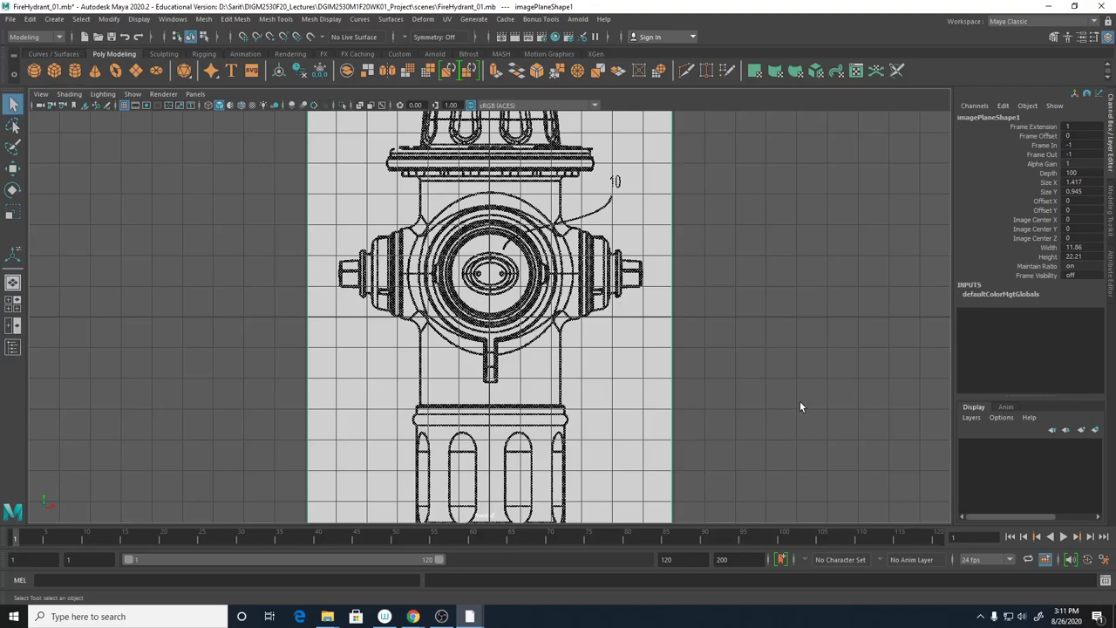
pyautogui.scroll(-8, 783, 379)
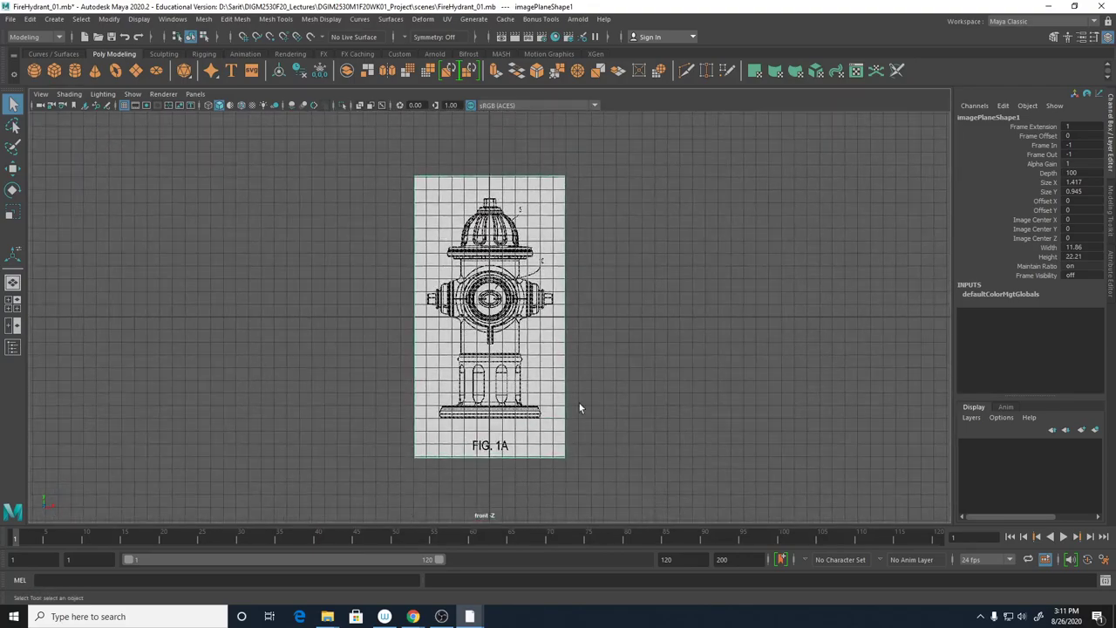
# Open the HYDRNT-X drawing from the ReferenceHydrant folder on the D: drive, examine the hydrant's dimensions, and return to Maya
pyautogui.click(327, 617)
pyautogui.click(419, 575)
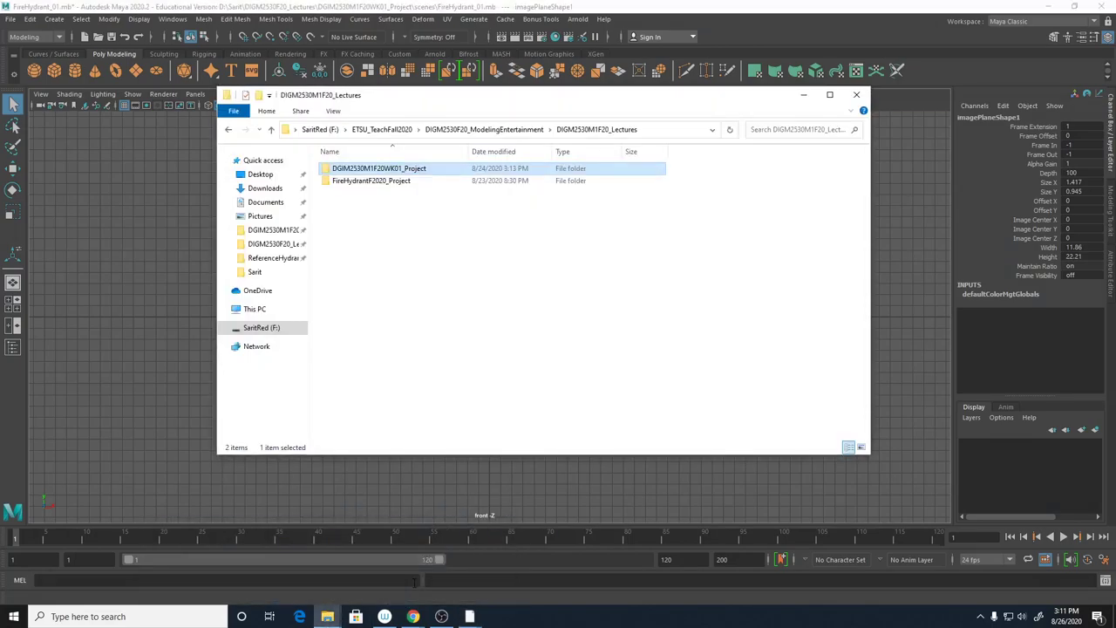
pyautogui.doubleClick(416, 181)
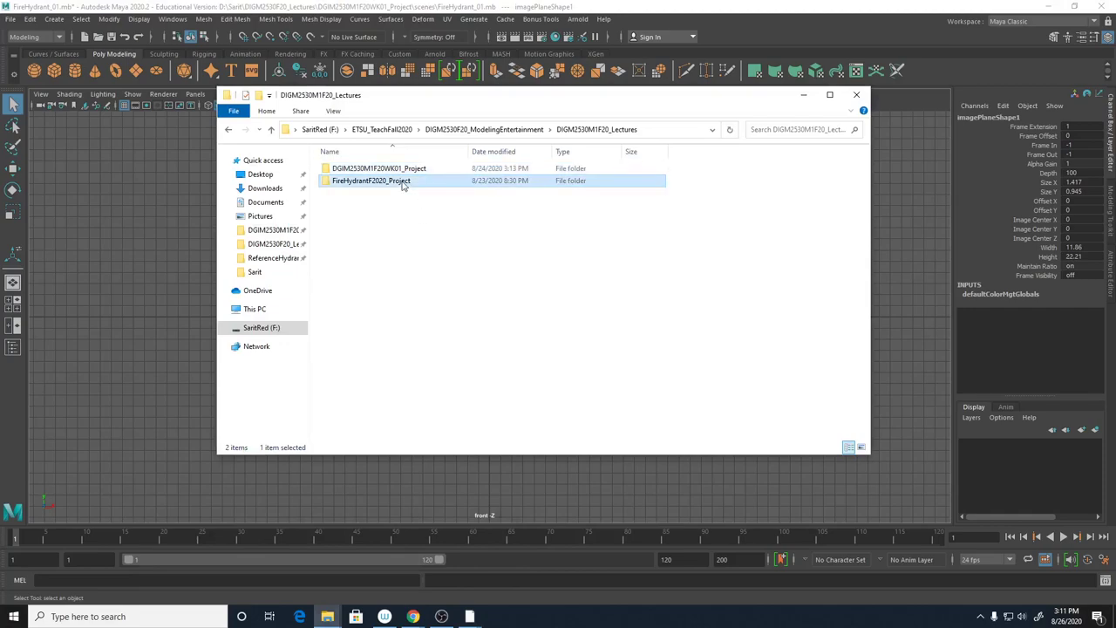
pyautogui.click(454, 133)
pyautogui.moveTo(328, 615)
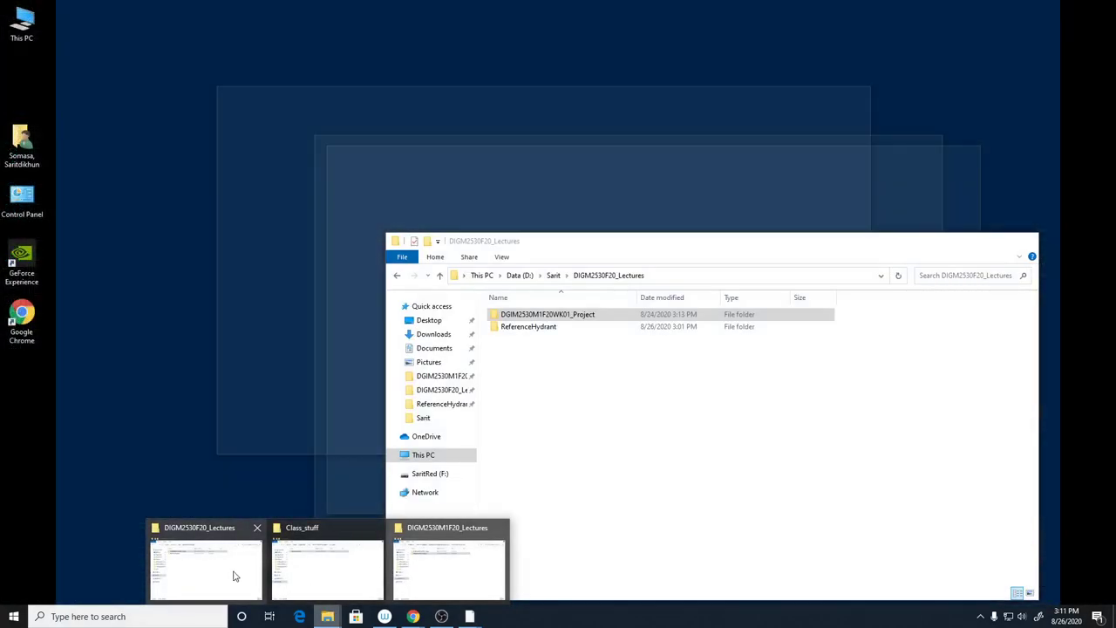
pyautogui.click(235, 575)
pyautogui.doubleClick(510, 327)
pyautogui.scroll(-5, 537, 523)
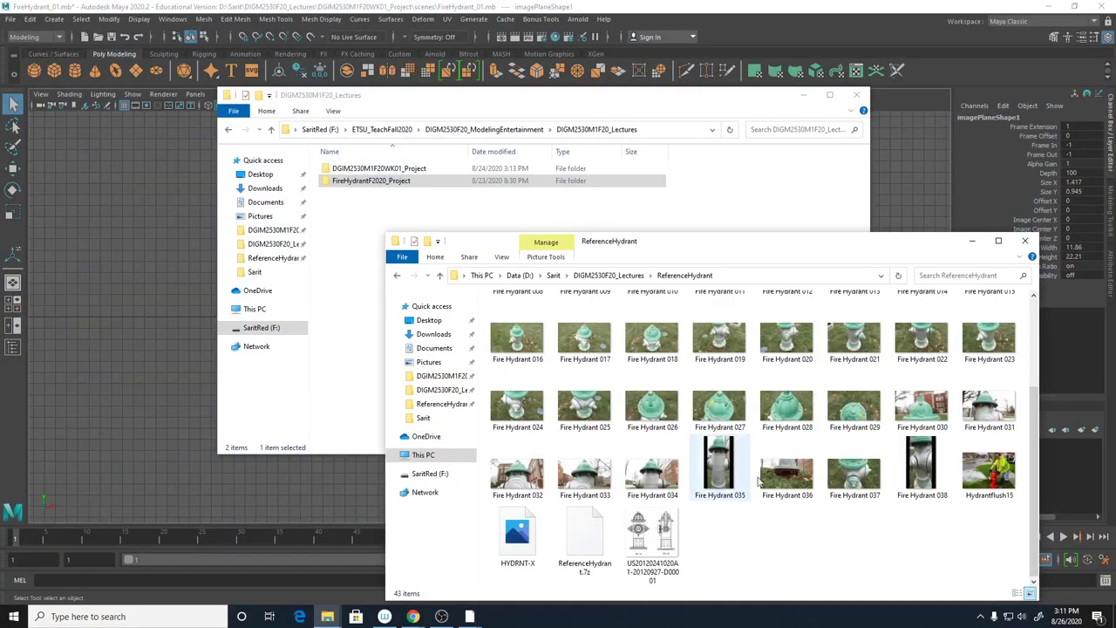
pyautogui.doubleClick(518, 541)
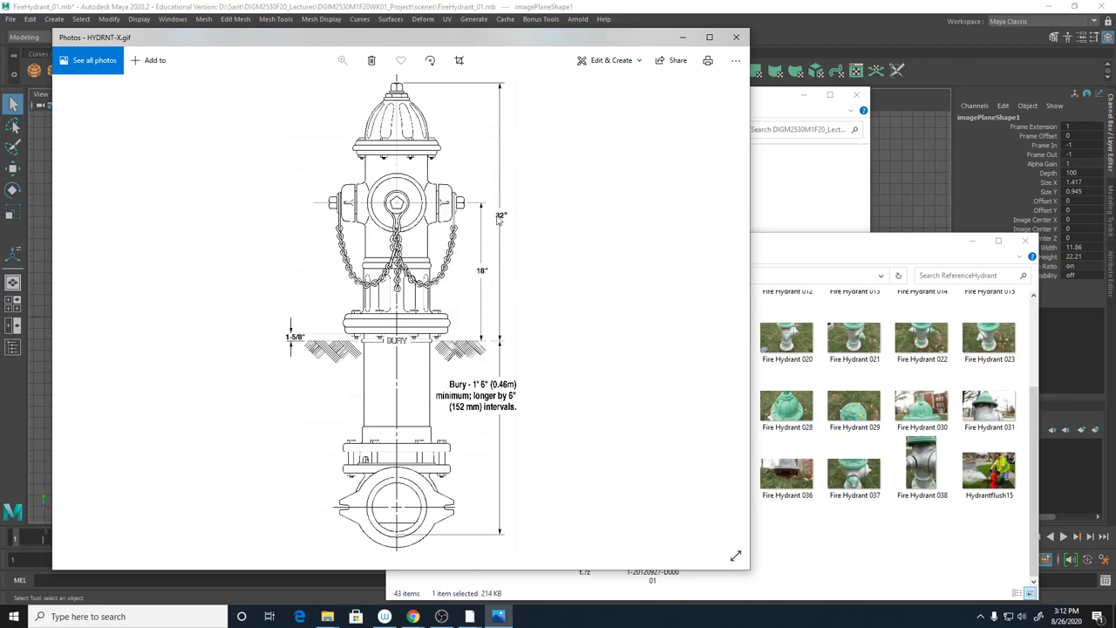
pyautogui.click(950, 69)
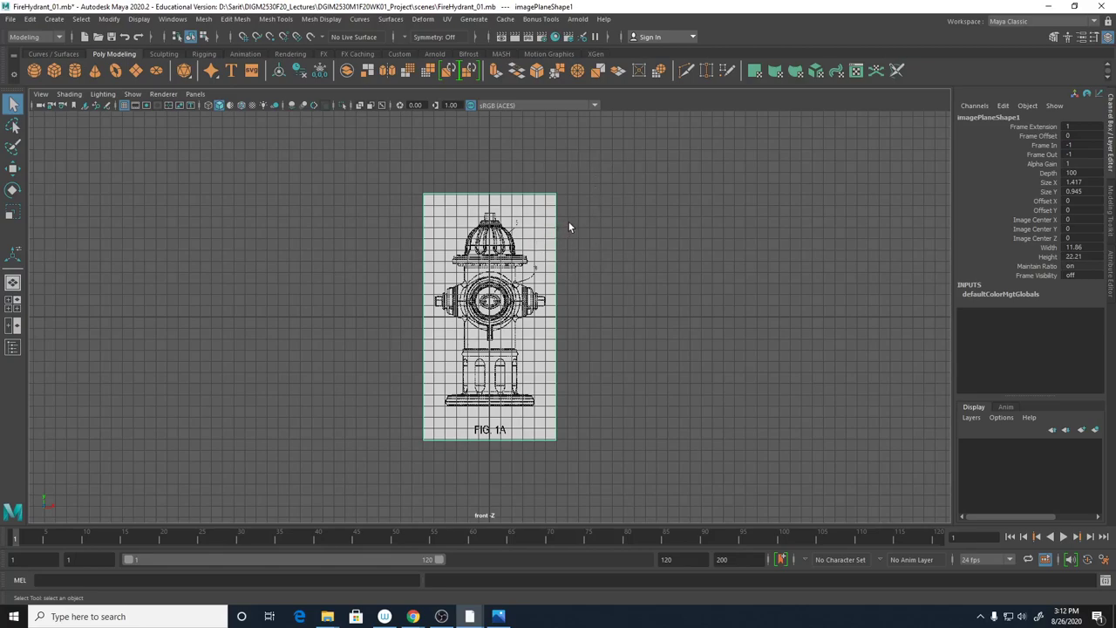
# Set the linear working units to inch in the preferences, keep the change and save the scene
pyautogui.click(173, 19)
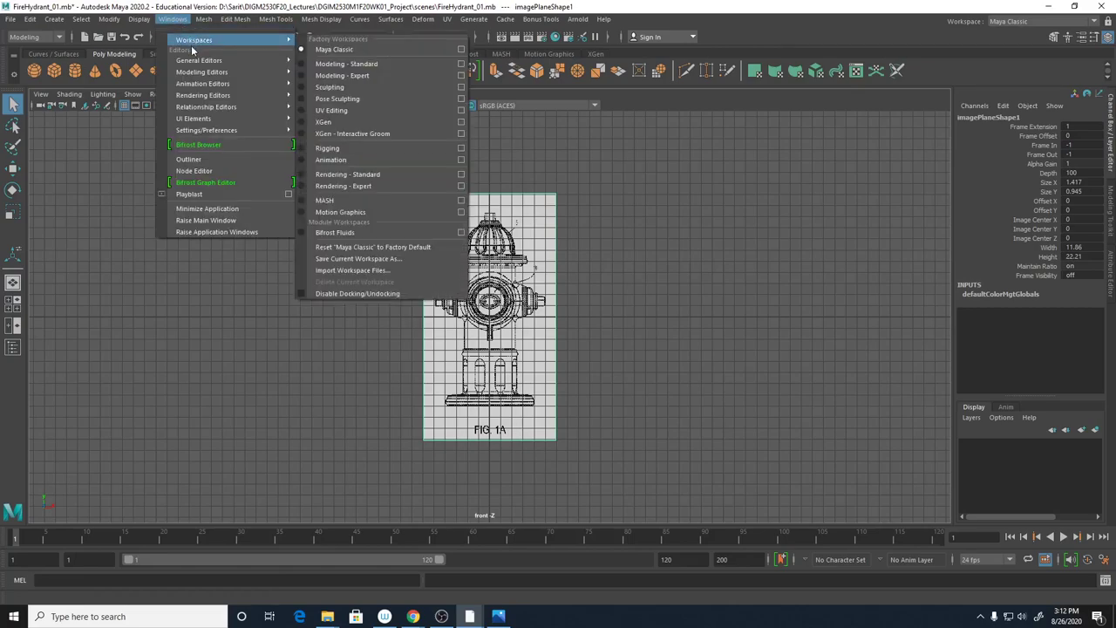
pyautogui.moveTo(206, 132)
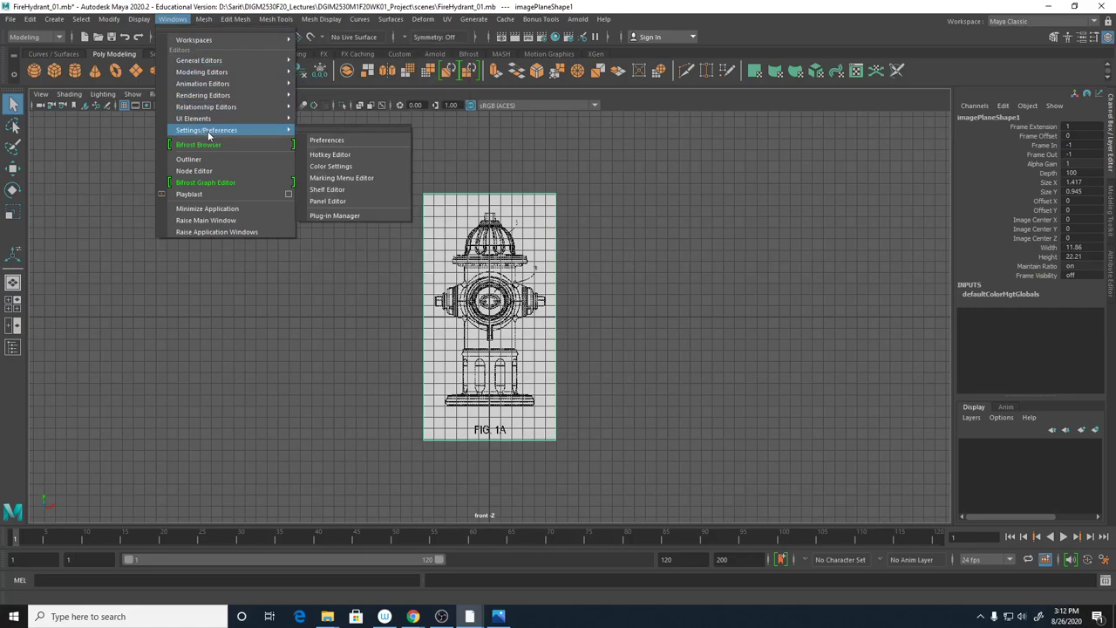
pyautogui.click(348, 140)
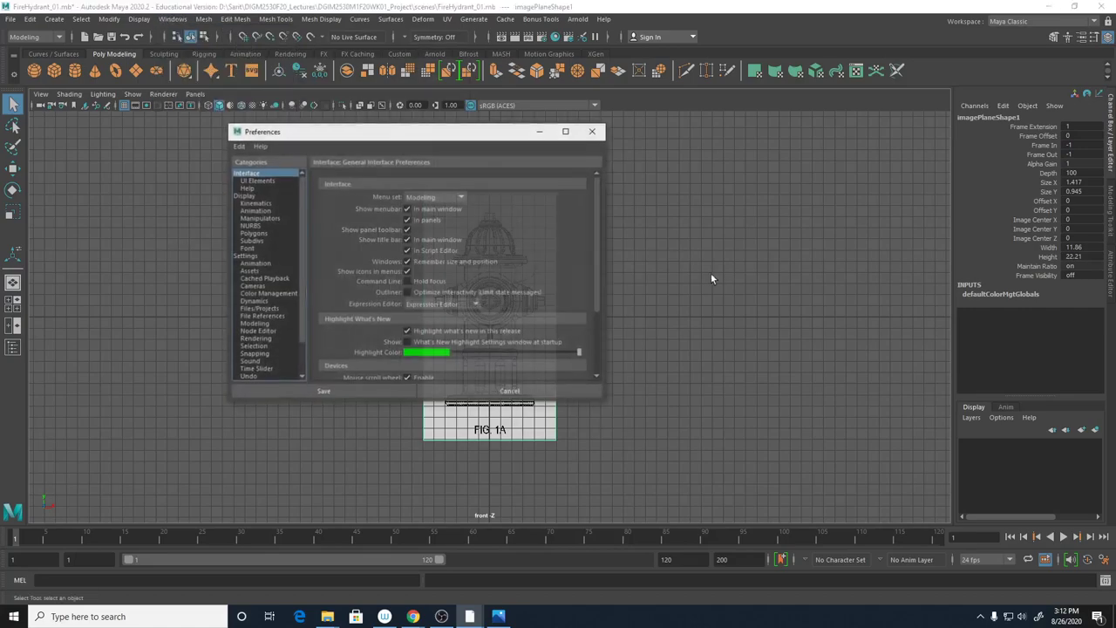
pyautogui.click(245, 256)
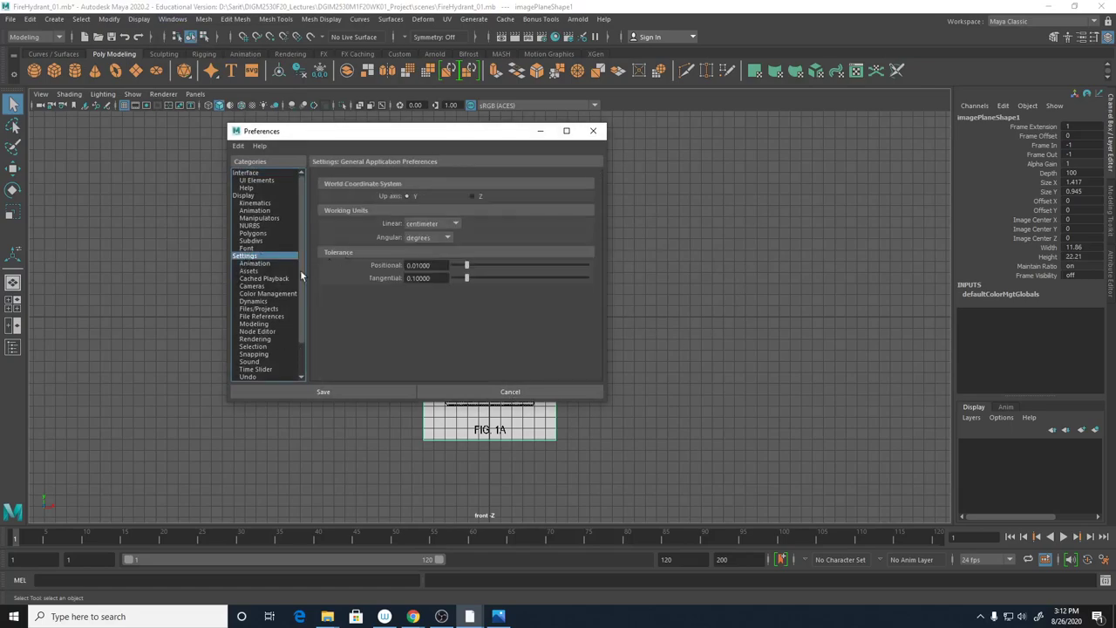
pyautogui.click(430, 225)
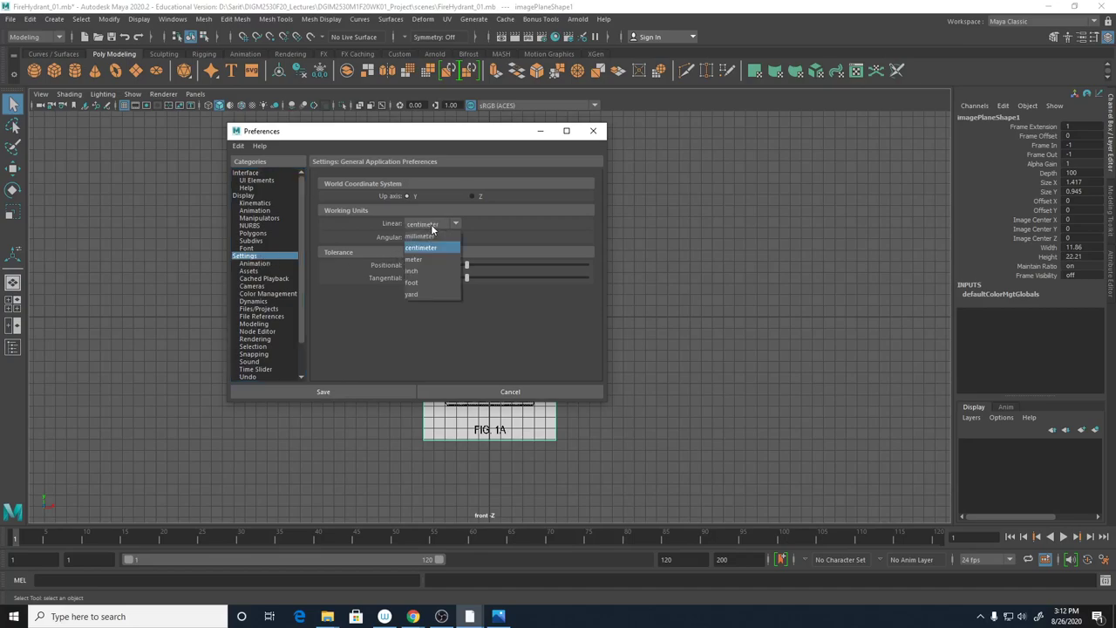
pyautogui.click(417, 270)
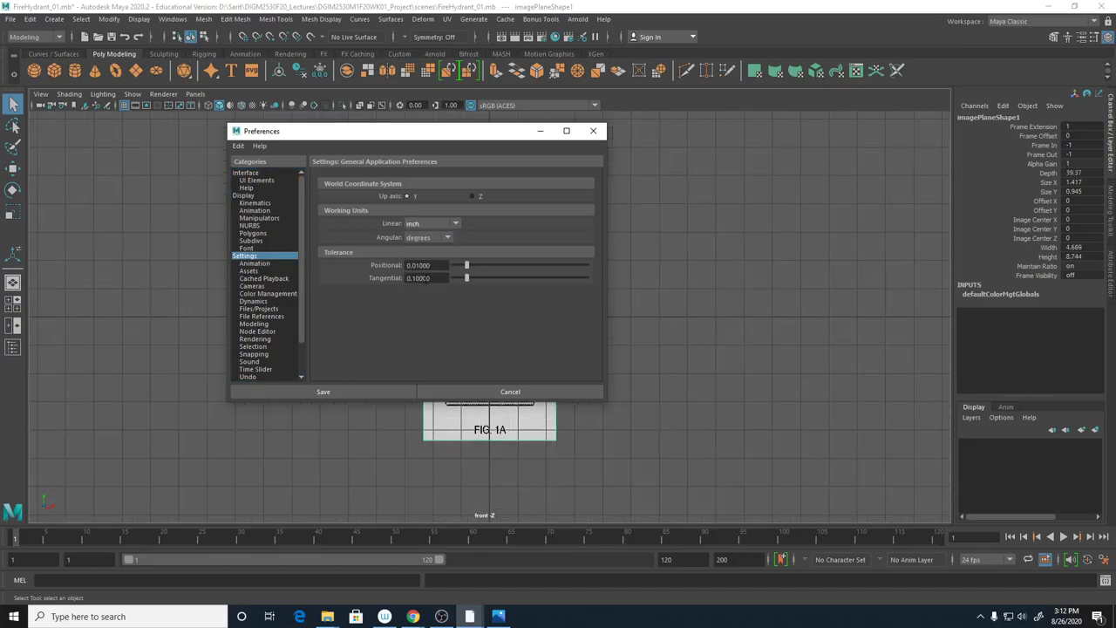
pyautogui.click(386, 393)
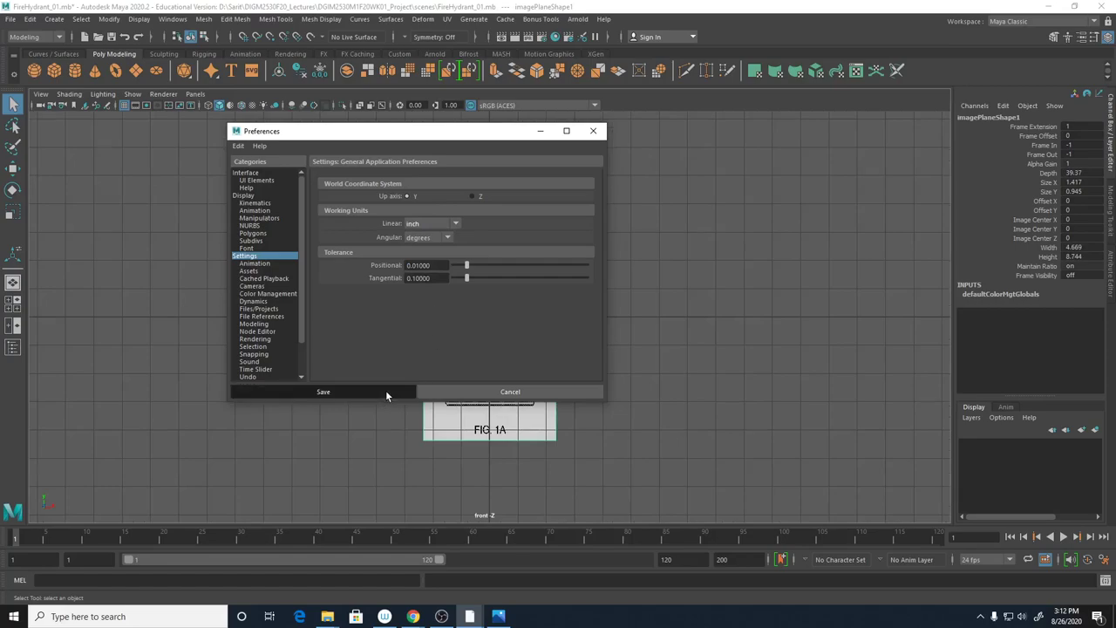
pyautogui.hotkey('ctrl', 's')
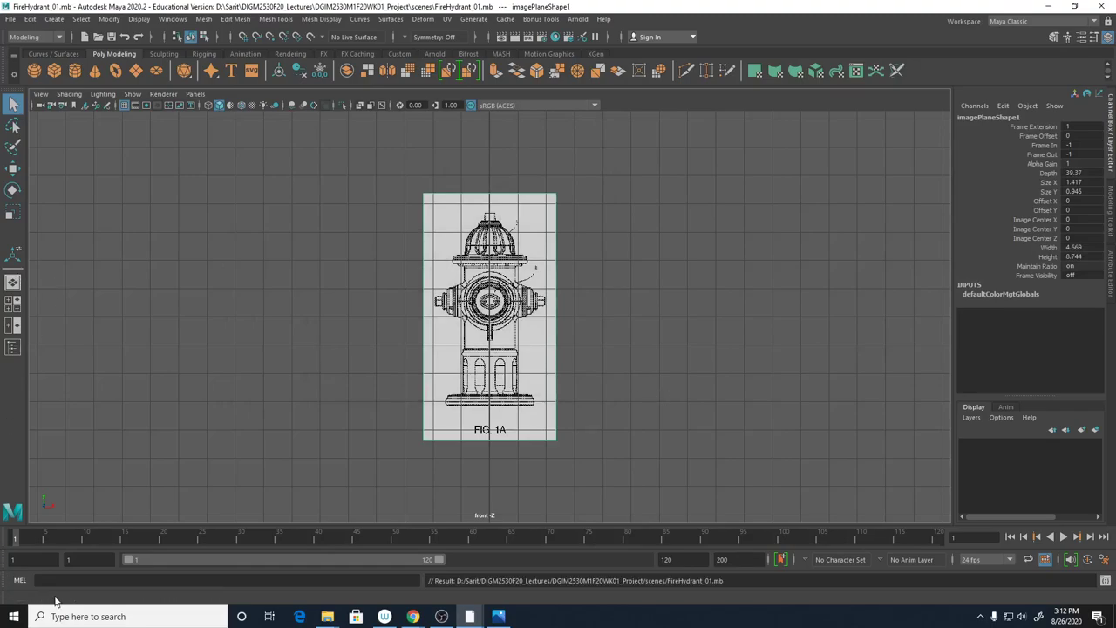
# Open the DGIM2530M1F20WK01_Project folder under DIGM2530F20_Lectures on the D: drive, examine its workspace file, and return to Maya
pyautogui.moveTo(328, 616)
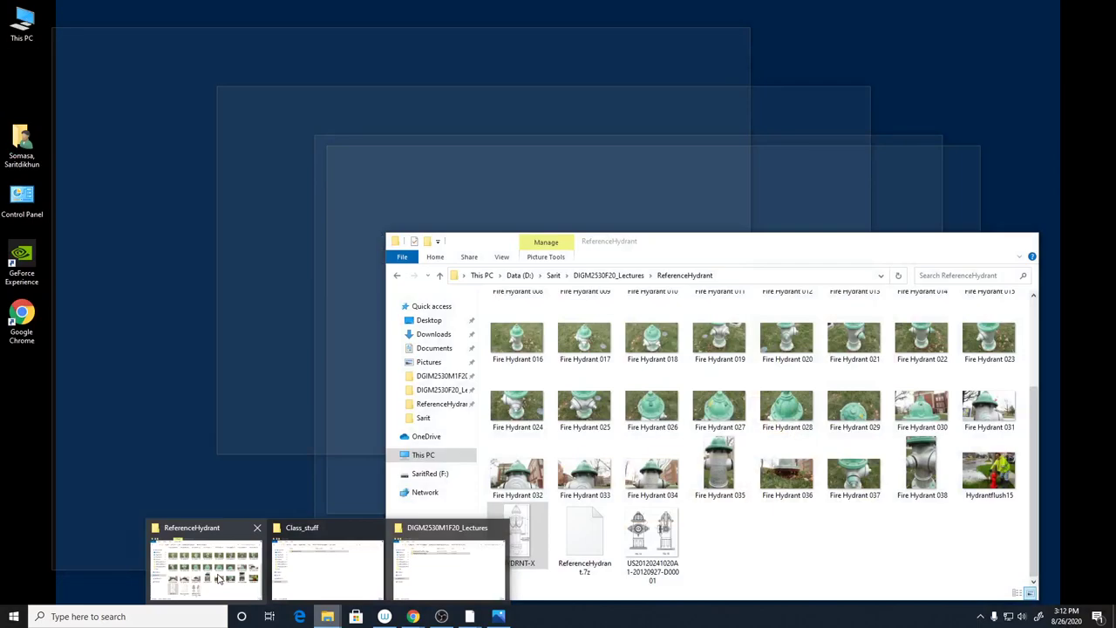
pyautogui.click(219, 579)
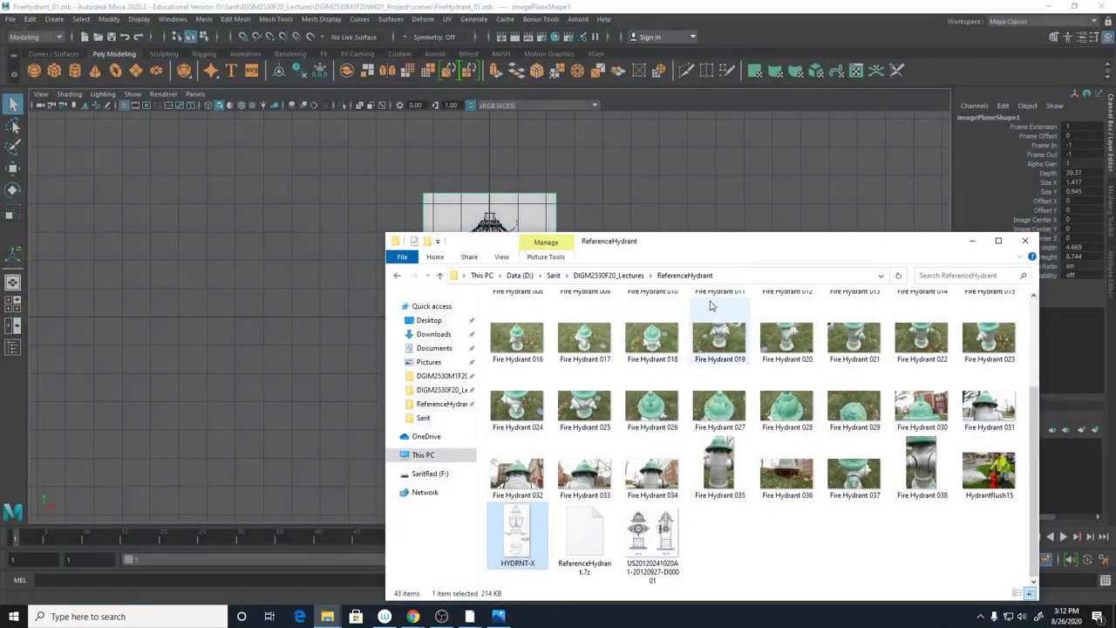
pyautogui.click(608, 275)
pyautogui.click(575, 316)
pyautogui.doubleClick(576, 316)
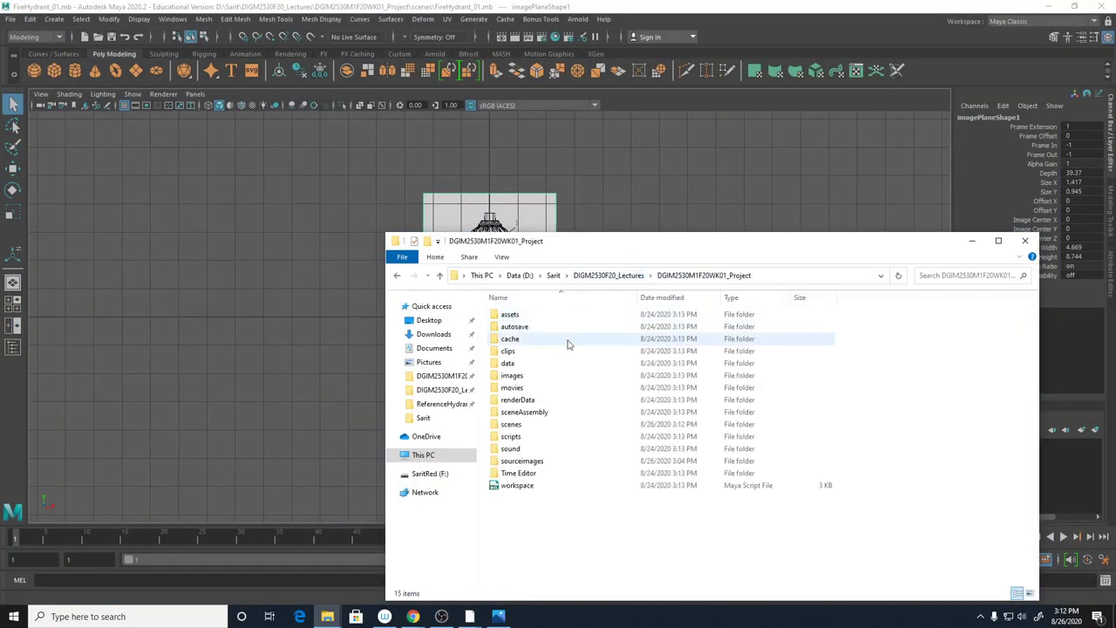
pyautogui.click(523, 486)
pyautogui.click(525, 548)
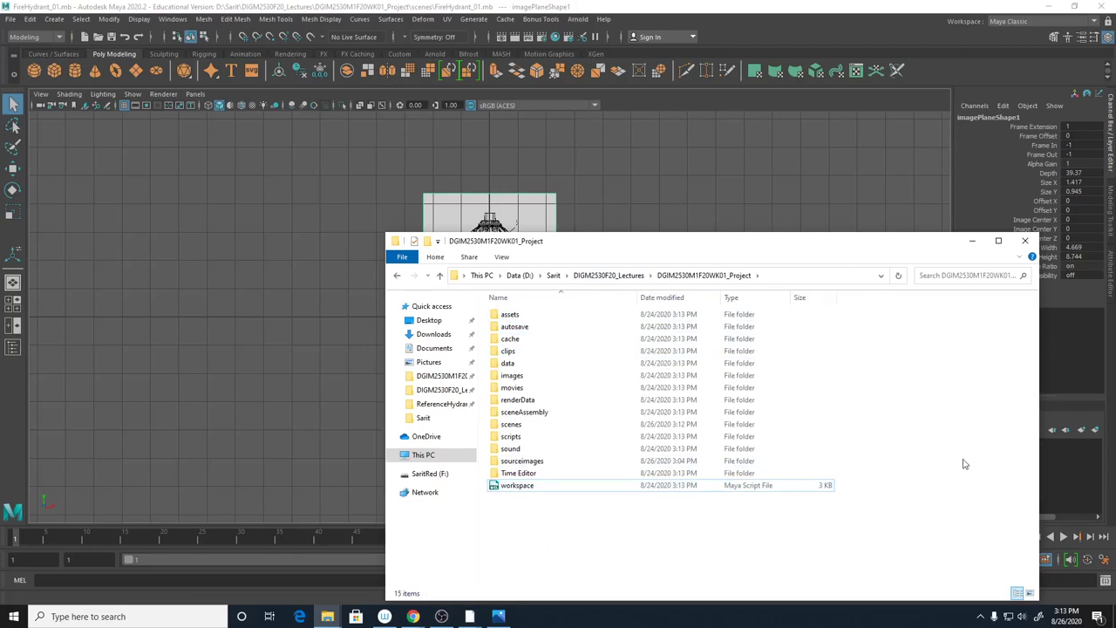
pyautogui.click(971, 241)
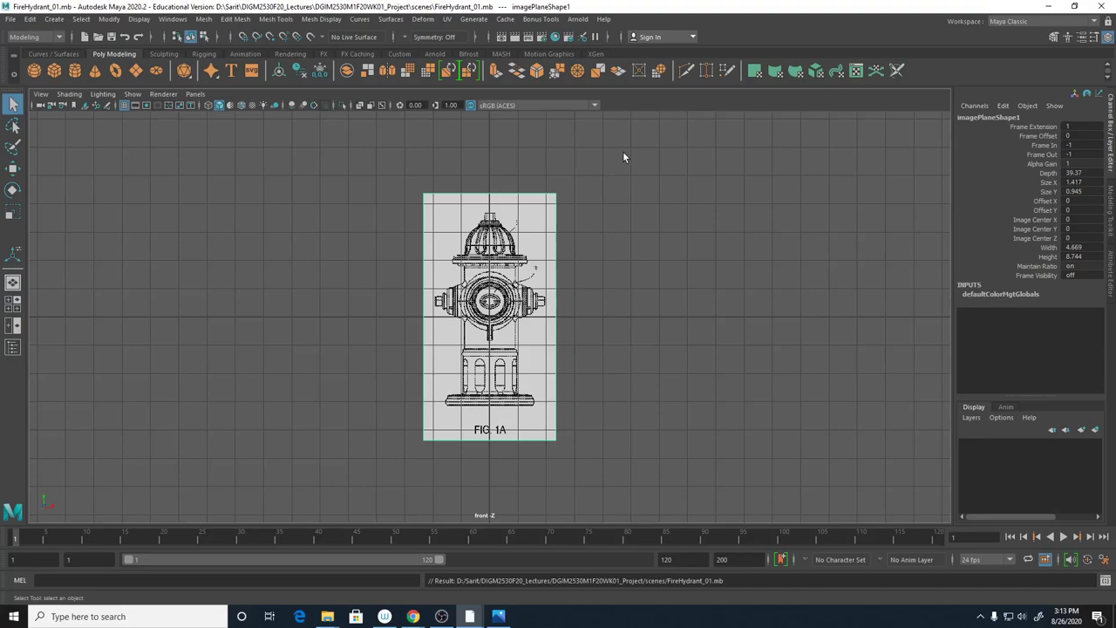
# Raise the front image plane above the origin to a Translate Y of about 5.04
pyautogui.scroll(-2, 609, 316)
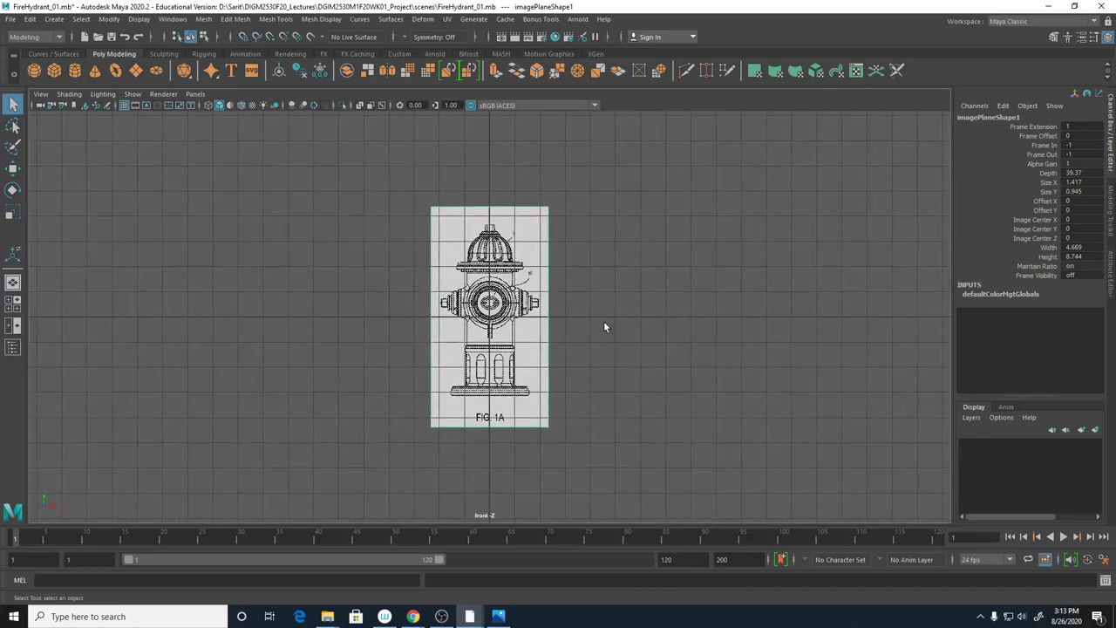
pyautogui.press('Up')
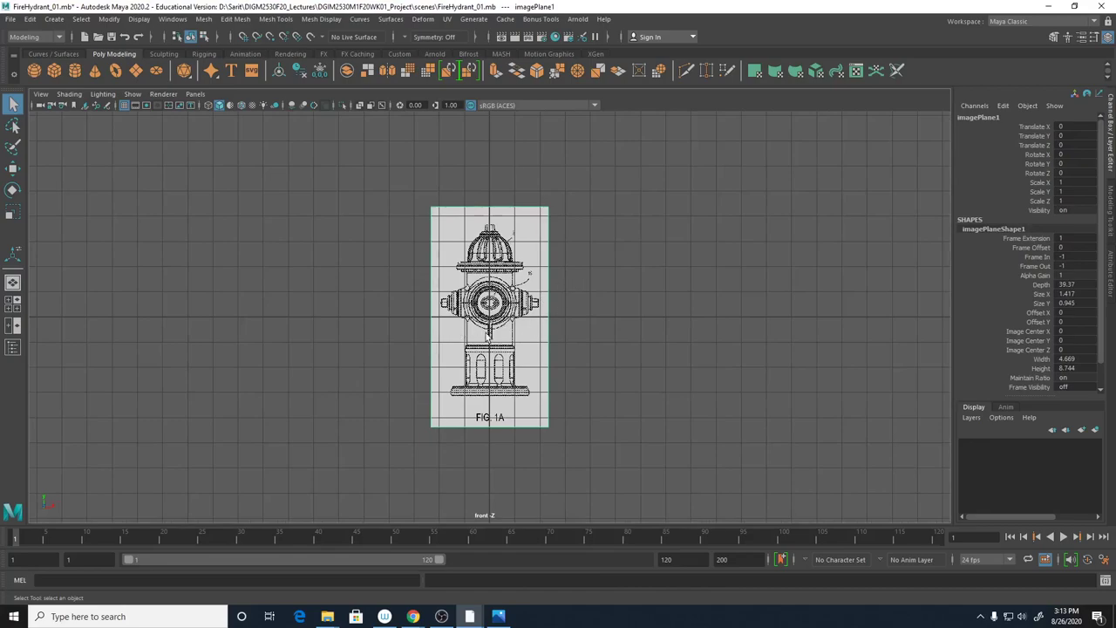
pyautogui.click(12, 169)
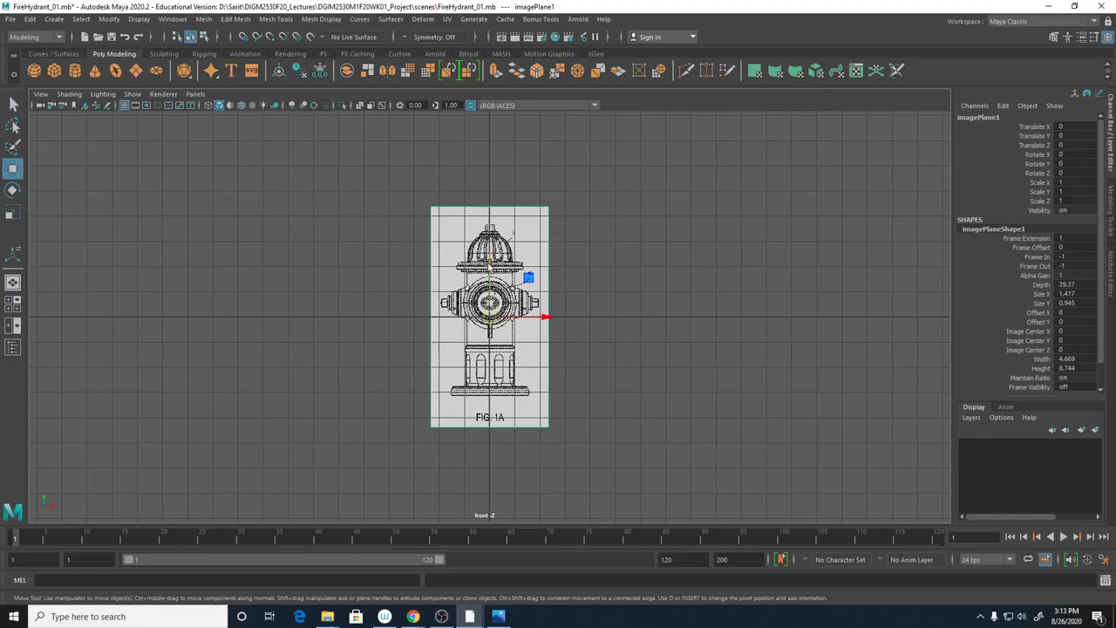
pyautogui.moveTo(490, 260); pyautogui.dragTo(507, 139)
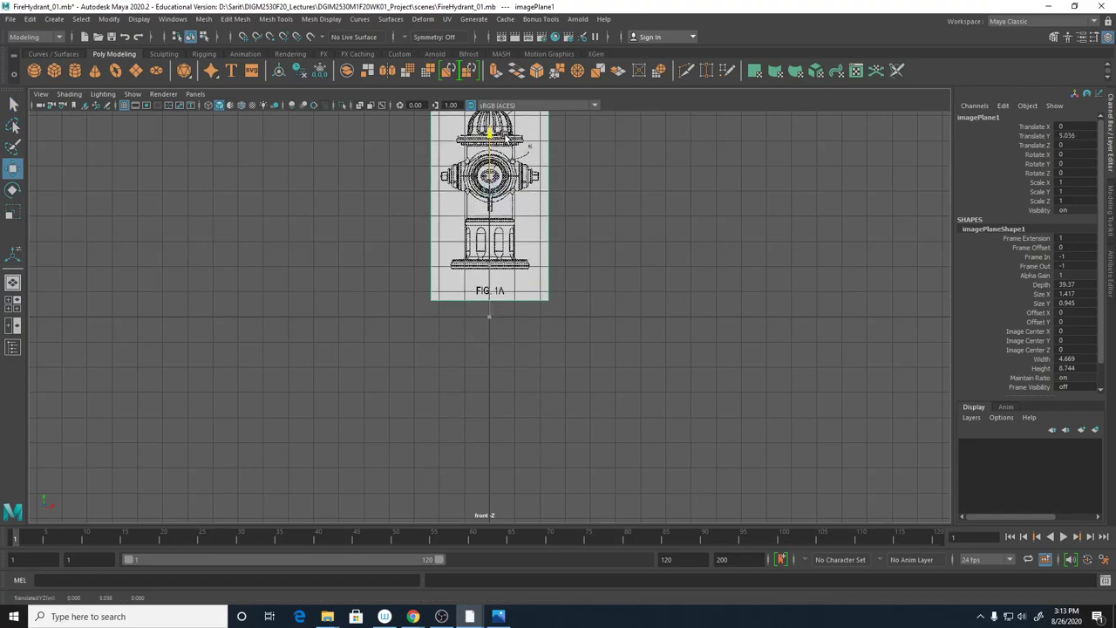
pyautogui.keyDown('alt'); pyautogui.moveTo(762, 293); pyautogui.dragTo(695, 392, button='middle'); pyautogui.keyUp('alt')
pyautogui.doubleClick(1080, 137)
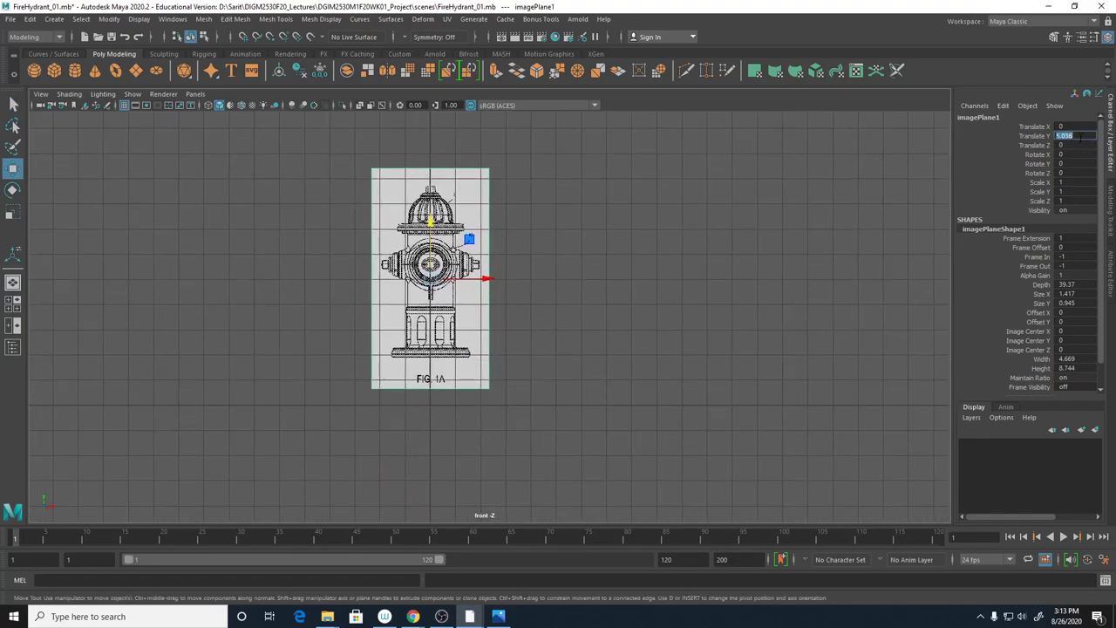
# Try a height of 30 for the front image plane and undo that change
pyautogui.scroll(-2, 1101, 189)
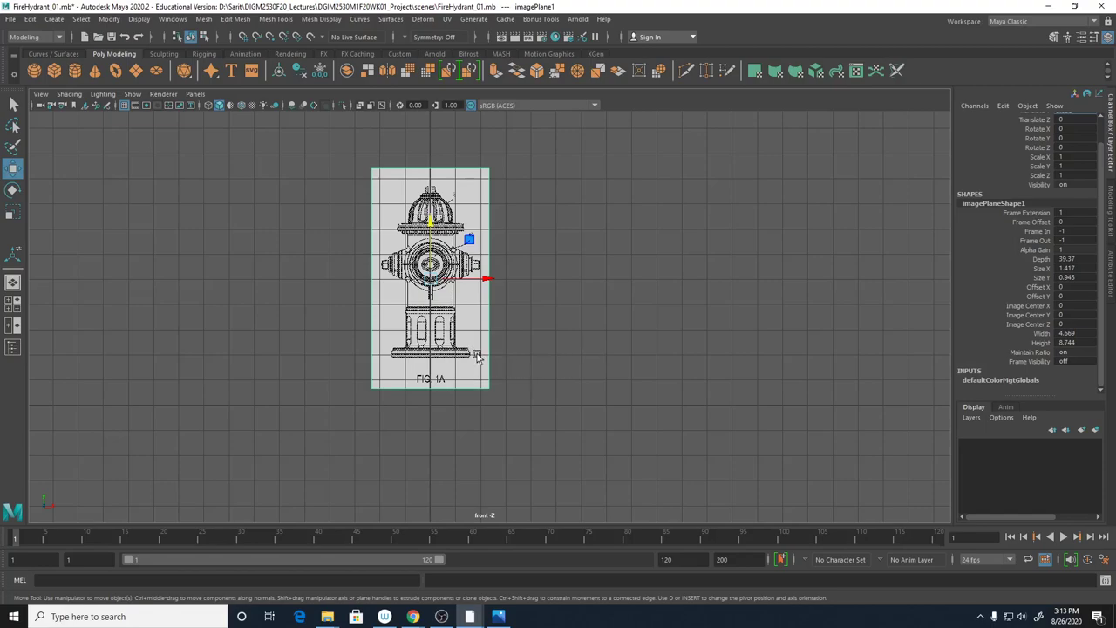
pyautogui.click(1073, 334)
pyautogui.click(1072, 342)
pyautogui.write('30')
pyautogui.press('Return')
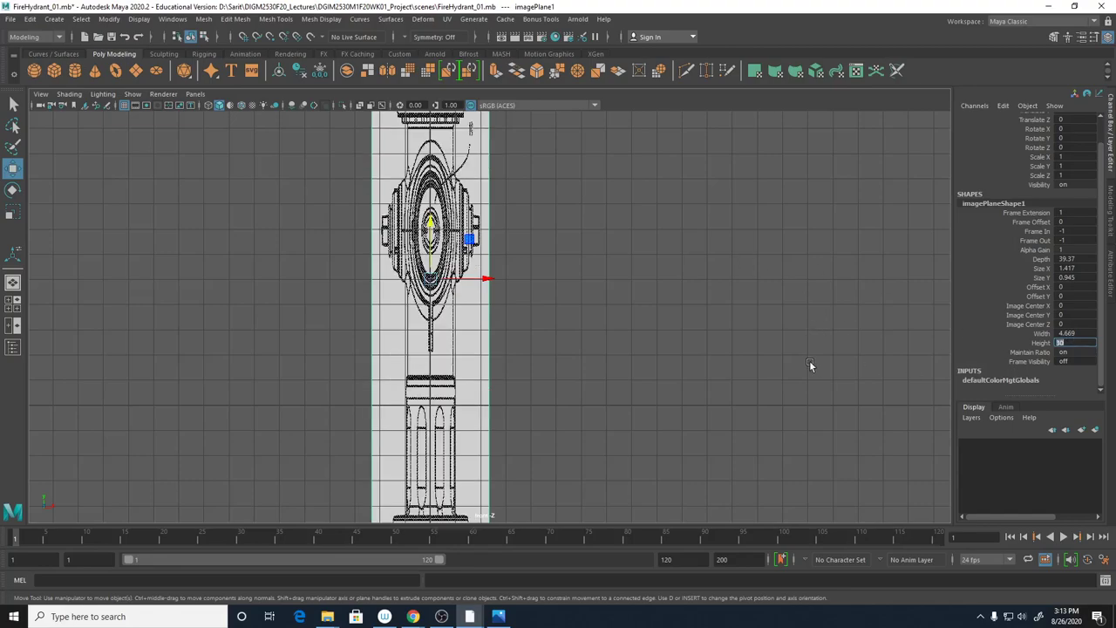
pyautogui.hotkey('ctrl', 'z')
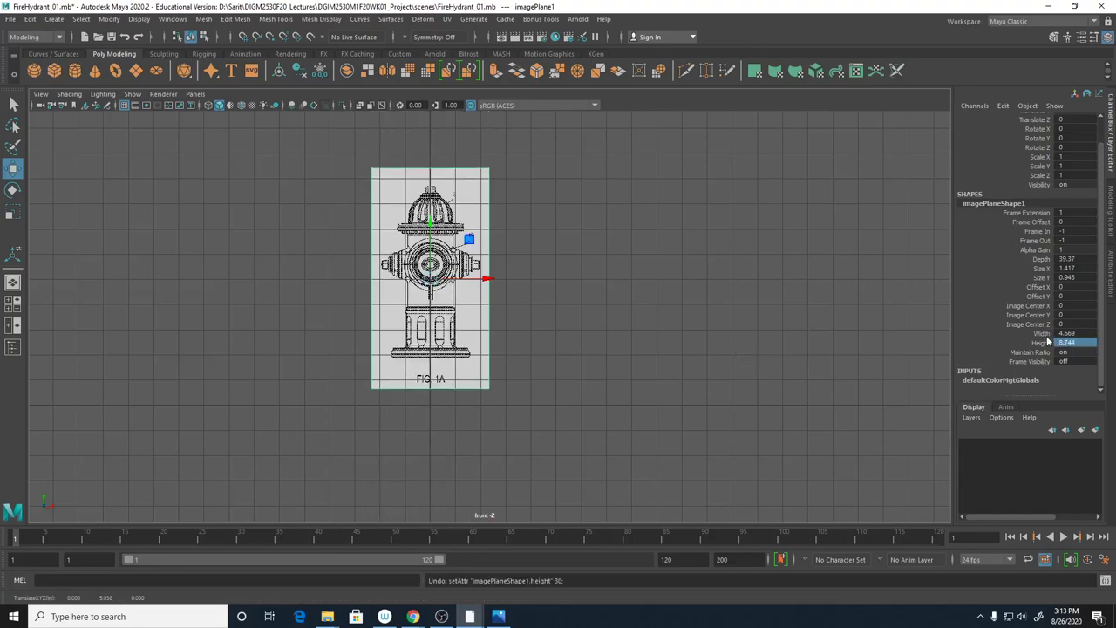
# Scale the front image plane up evenly in X and Y to about 2.7
pyautogui.moveTo(1047, 342); pyautogui.dragTo(1042, 333)
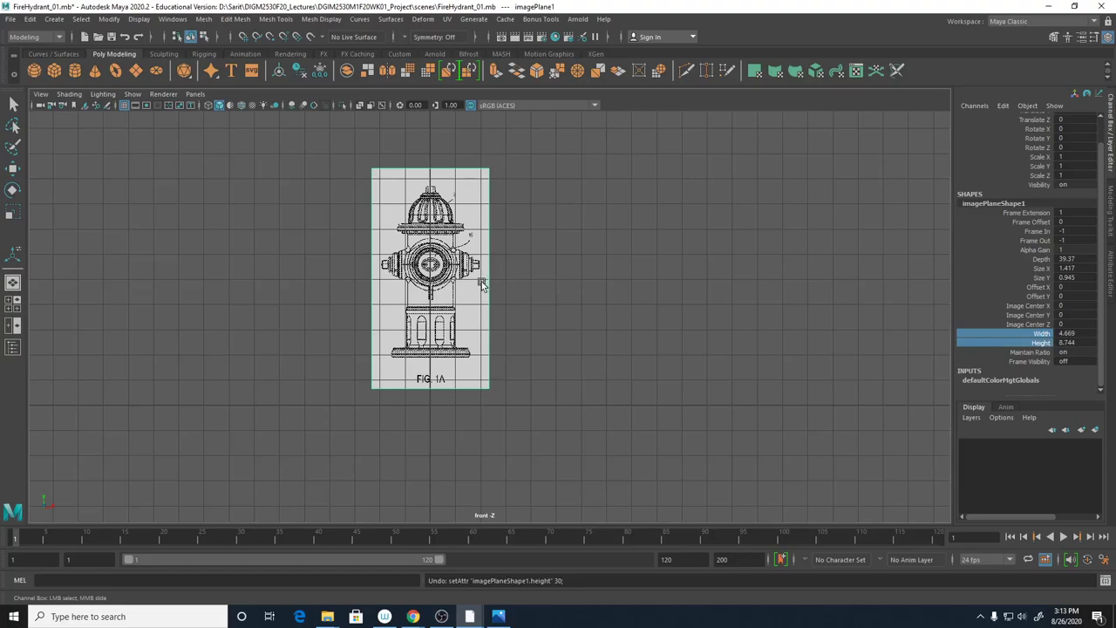
pyautogui.press('r')
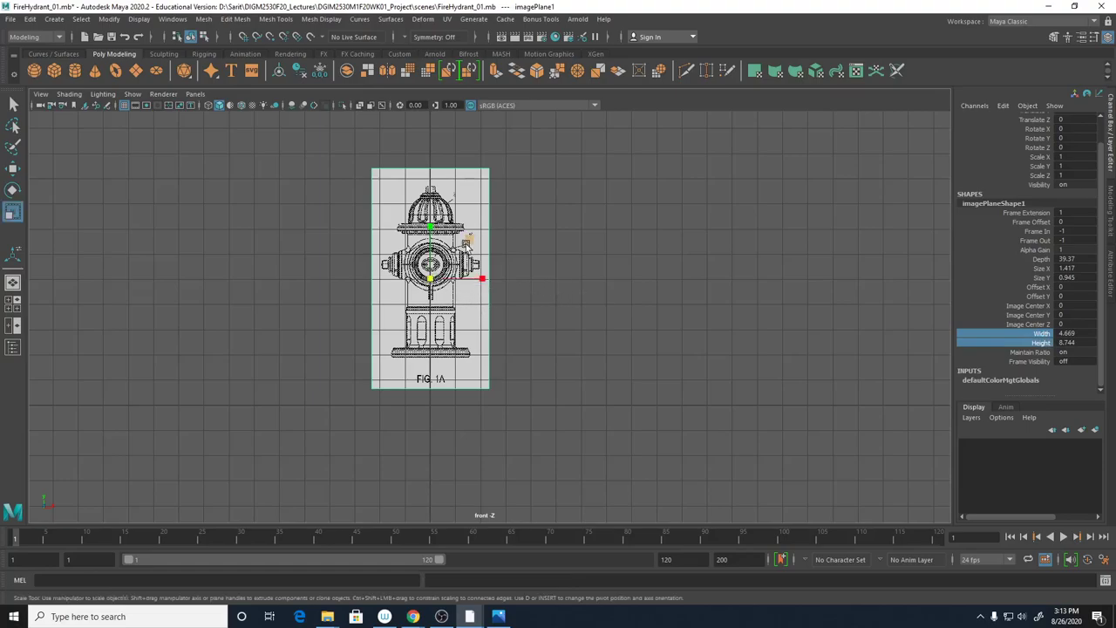
pyautogui.moveTo(467, 243); pyautogui.dragTo(493, 204)
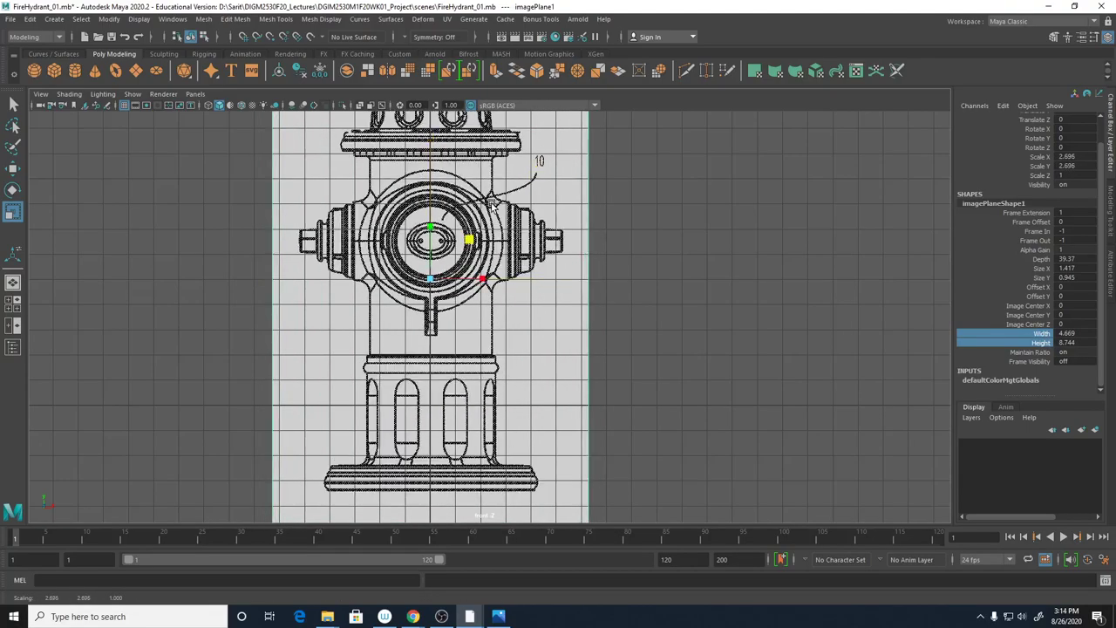
pyautogui.scroll(-3, 647, 321)
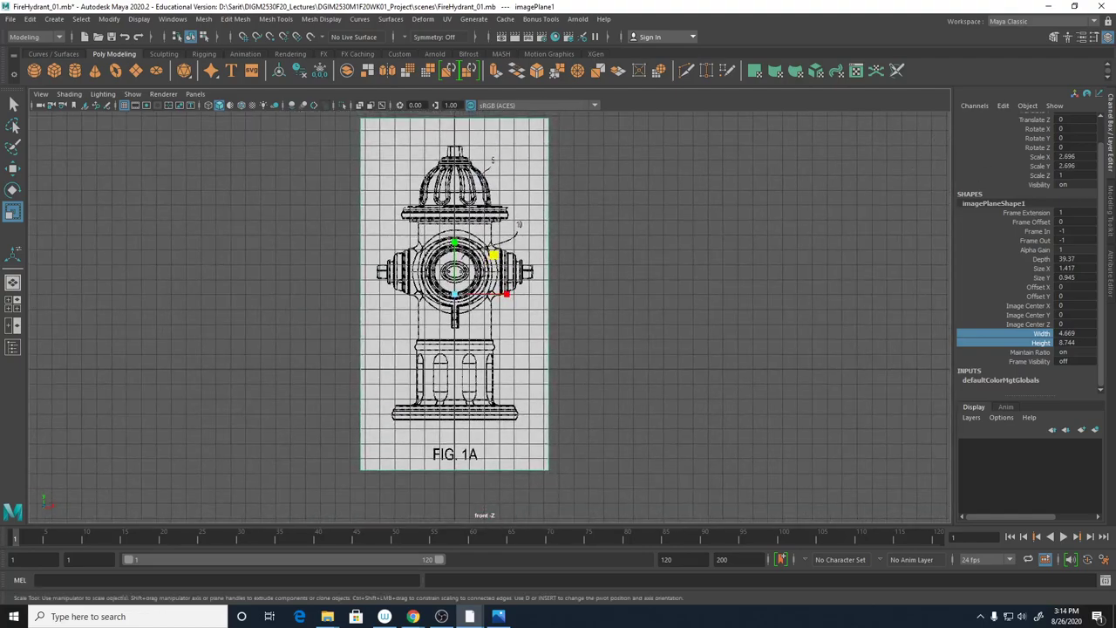
pyautogui.doubleClick(1073, 166)
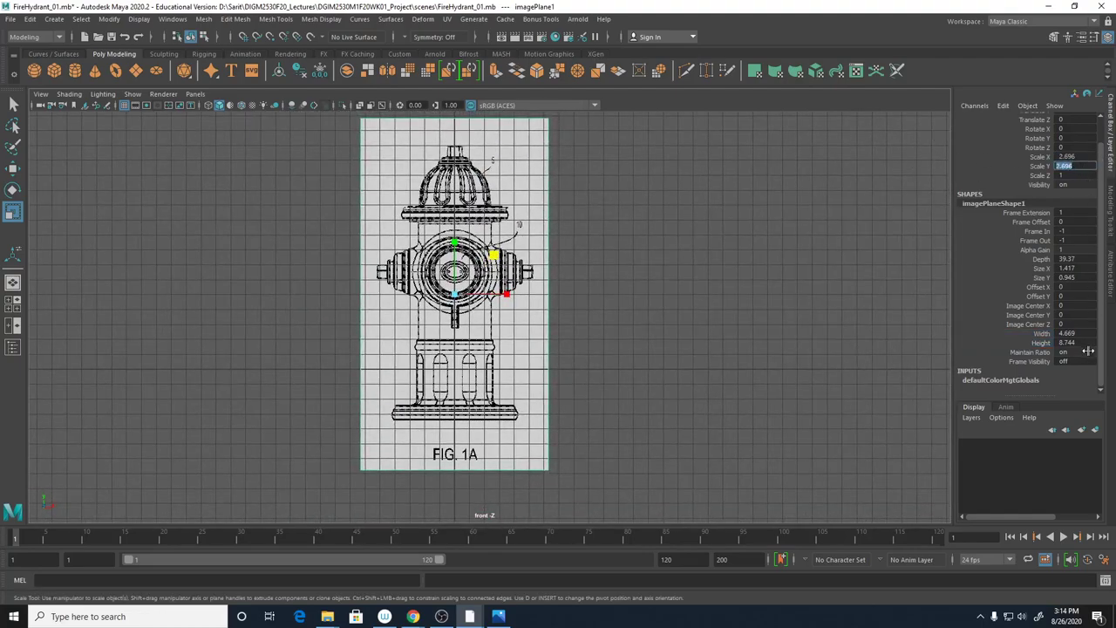
pyautogui.click(1080, 156)
pyautogui.scroll(-3, 630, 314)
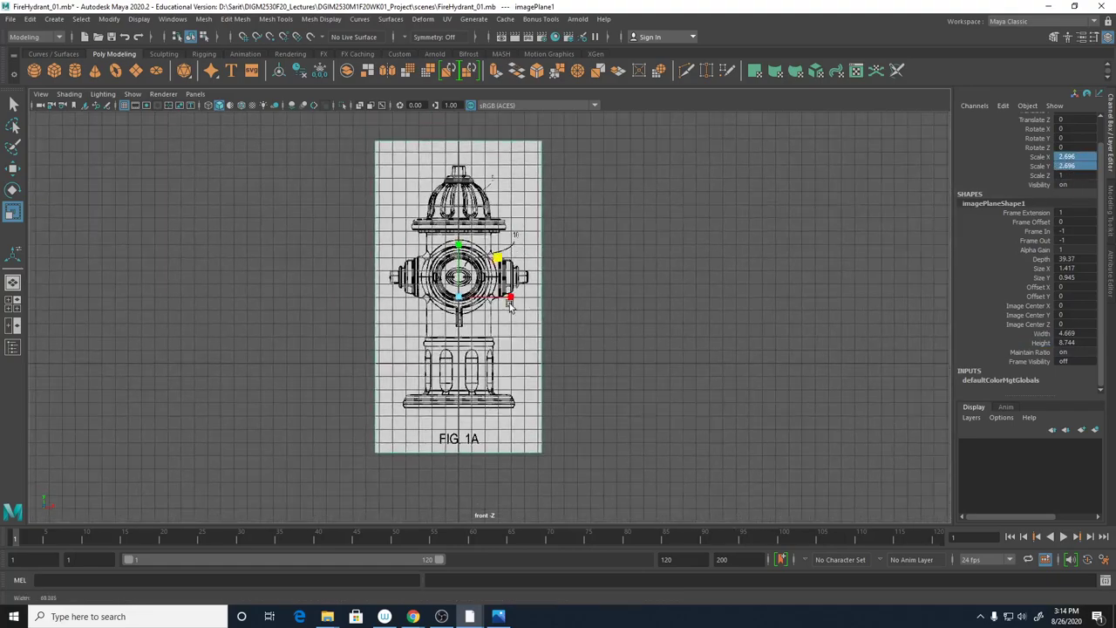
# Move the front image plane up to about 8.45 in Y so the hydrant's base rests on the ground line
pyautogui.press('w')
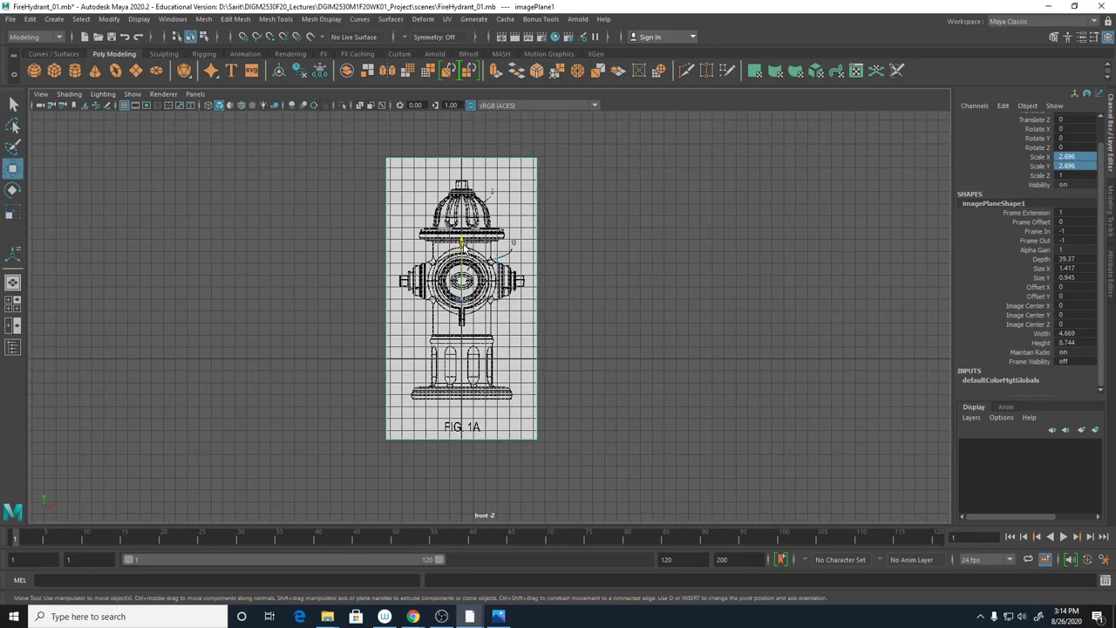
pyautogui.moveTo(463, 244); pyautogui.dragTo(464, 206)
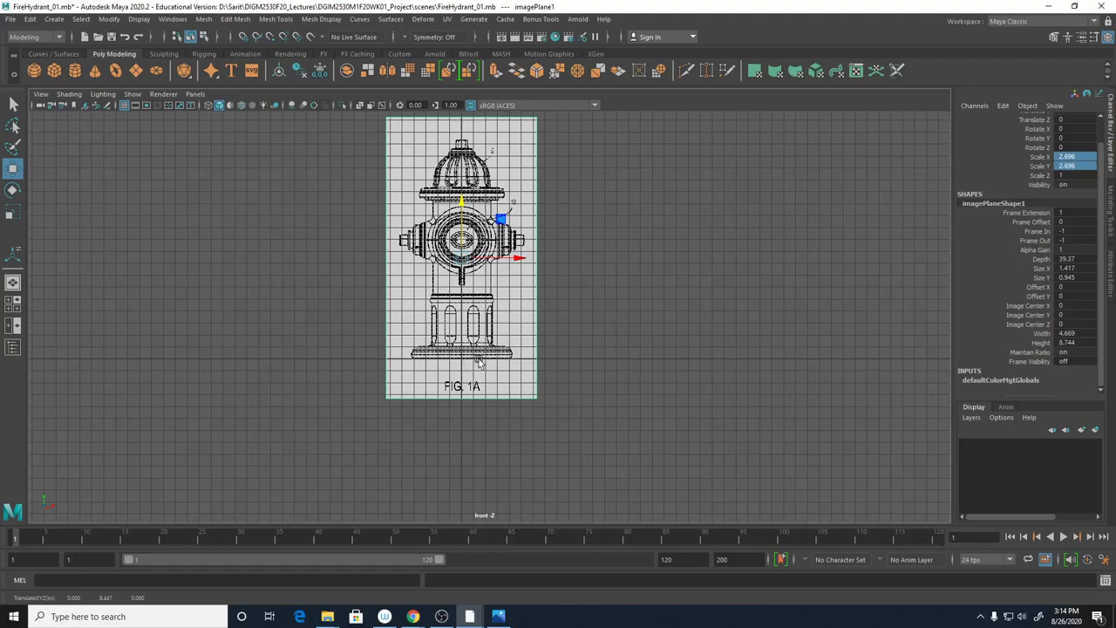
pyautogui.keyDown('alt'); pyautogui.moveTo(496, 360); pyautogui.dragTo(493, 379, button='middle'); pyautogui.keyUp('alt')
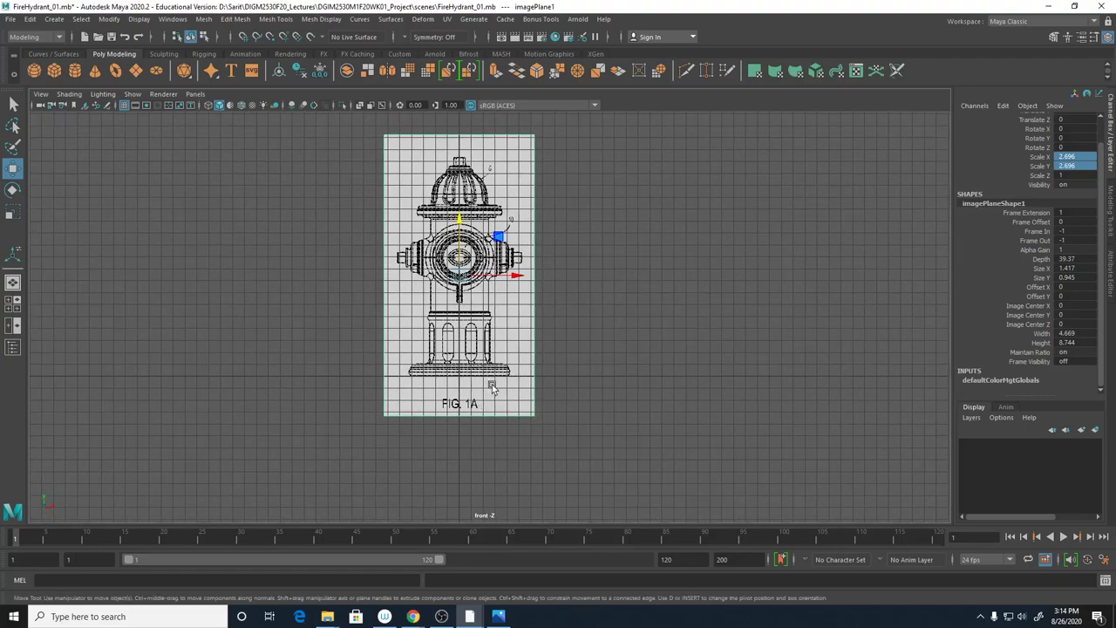
pyautogui.keyDown('alt'); pyautogui.moveTo(493, 389); pyautogui.dragTo(268, 345, button='right'); pyautogui.keyUp('alt')
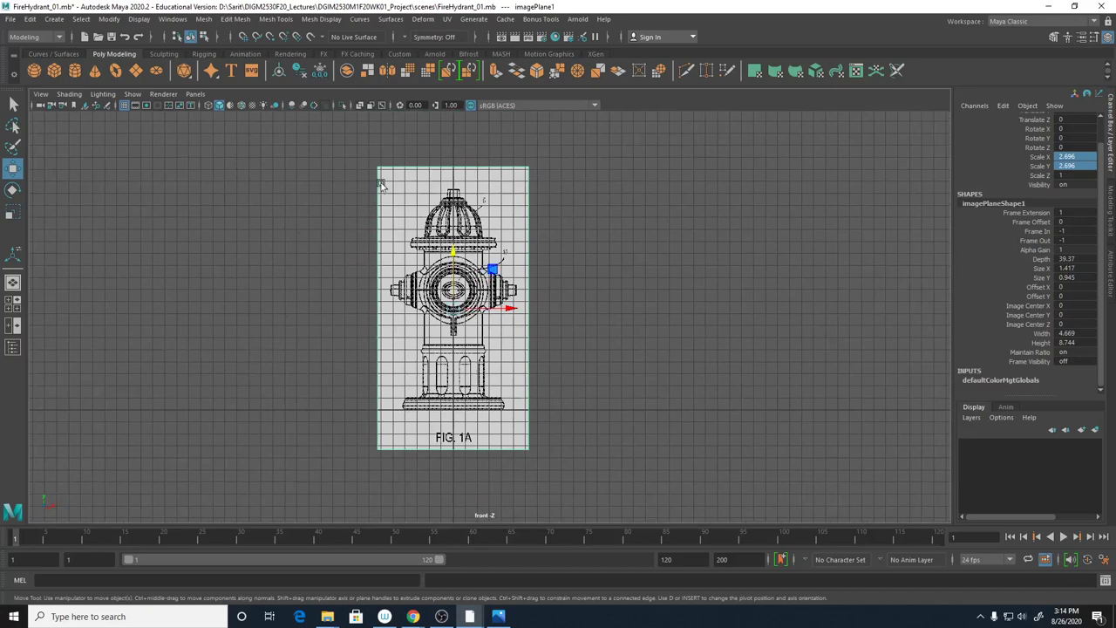
# Add a 20-unit vertical distance measurement beside the front image plane, with both points snapped to the grid and starting on the ground line
pyautogui.click(55, 21)
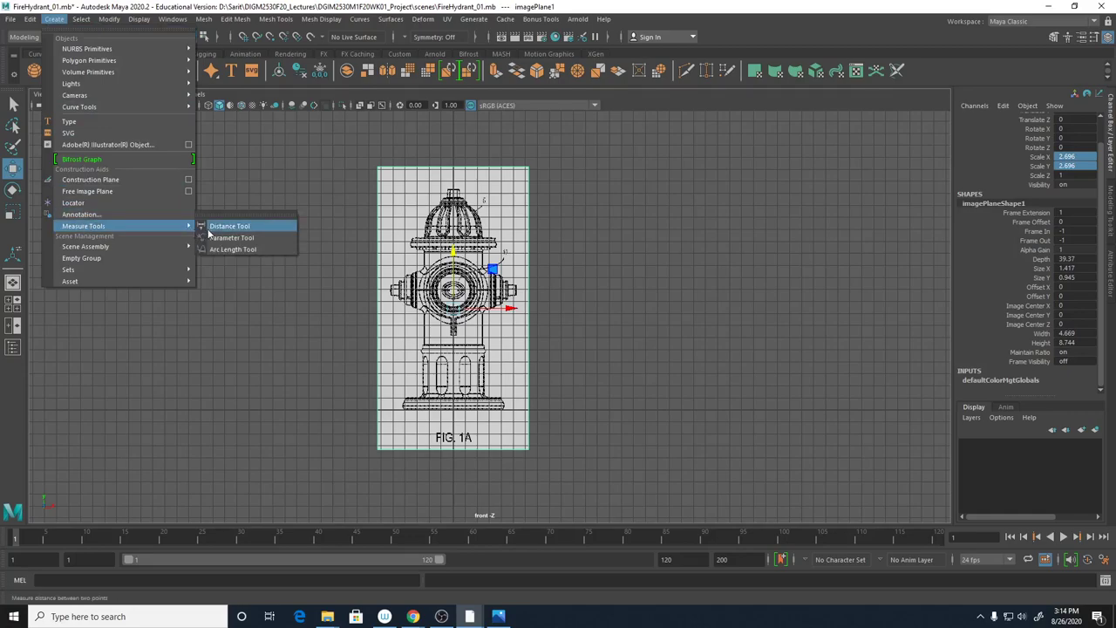
pyautogui.click(229, 226)
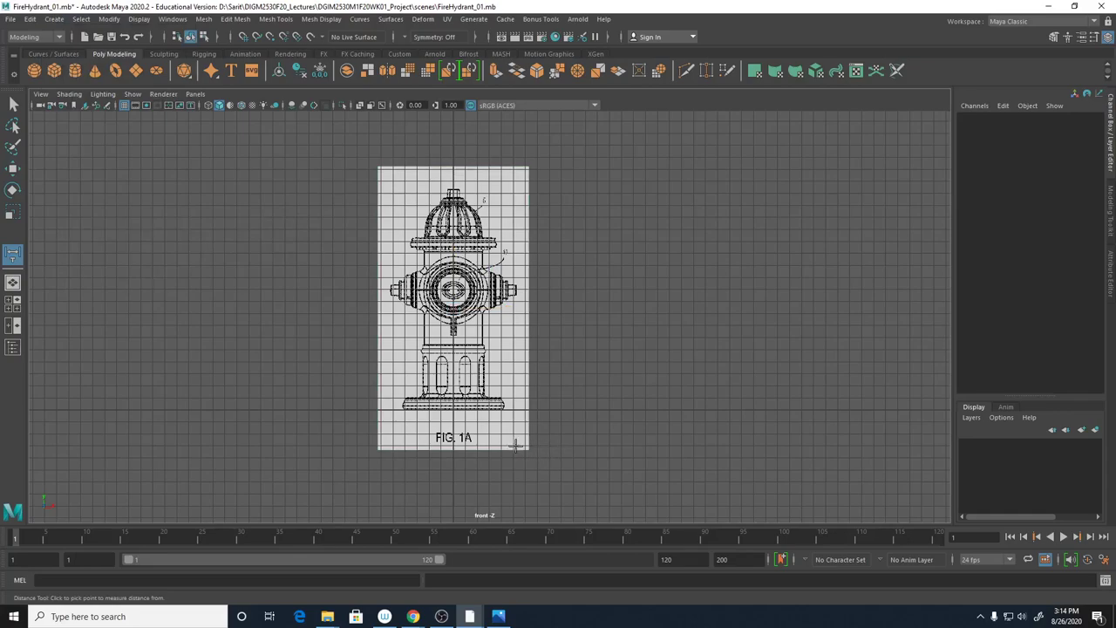
pyautogui.click(244, 39)
pyautogui.click(244, 41)
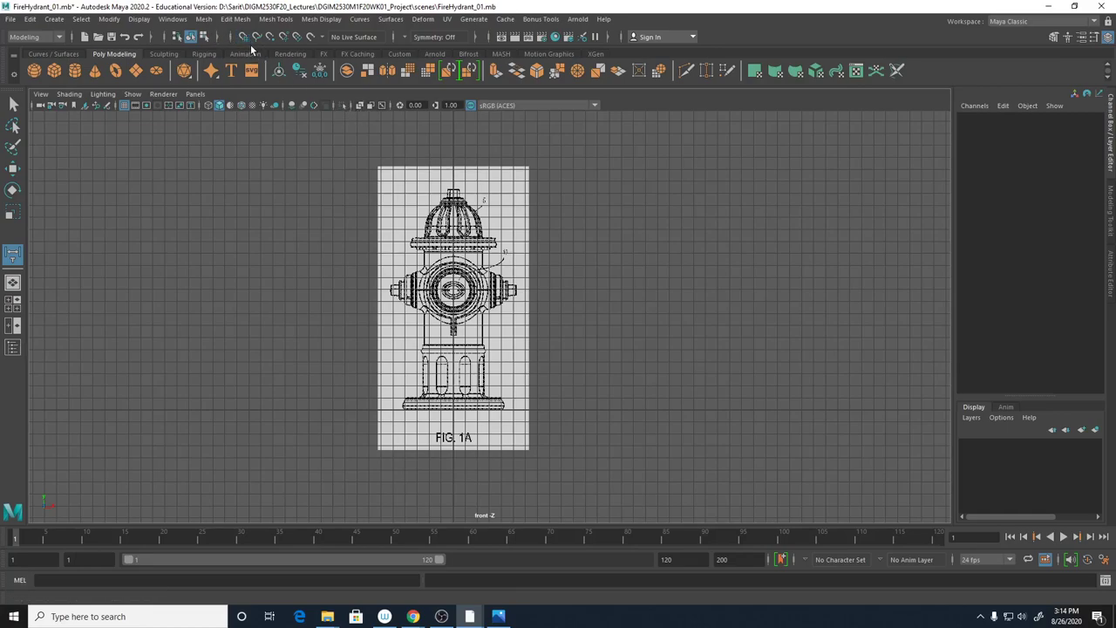
pyautogui.click(621, 409)
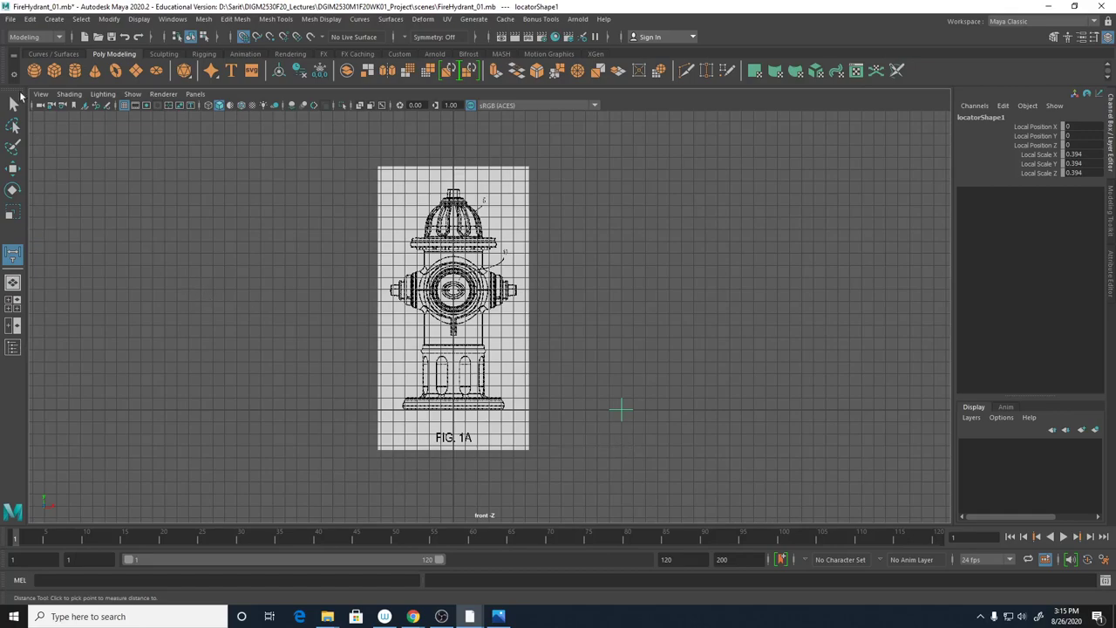
pyautogui.click(54, 18)
pyautogui.moveTo(101, 227)
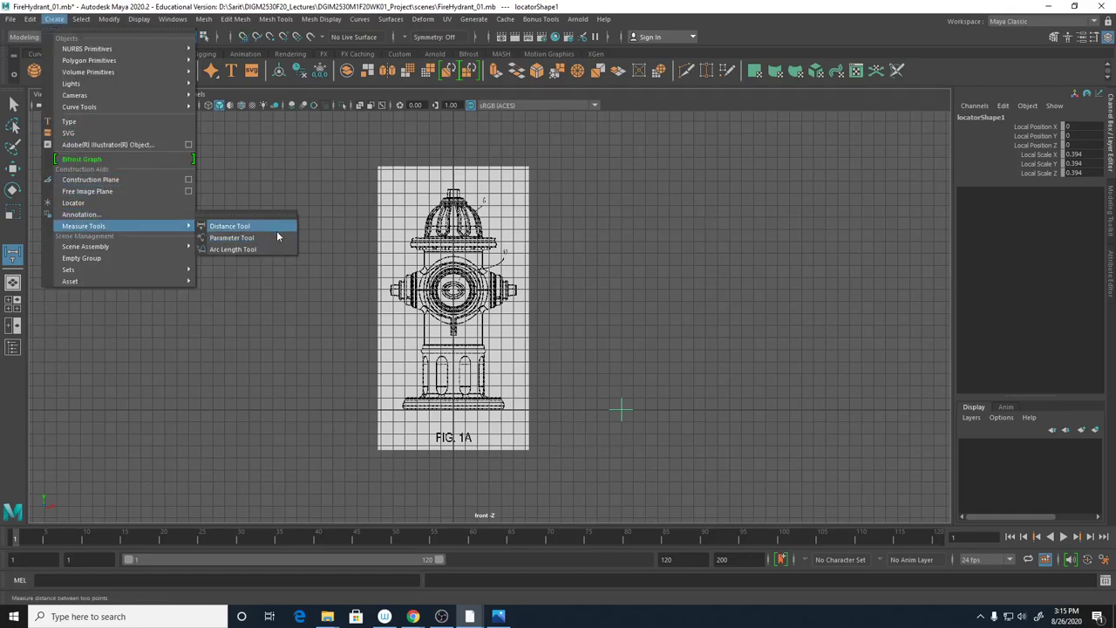
pyautogui.click(721, 149)
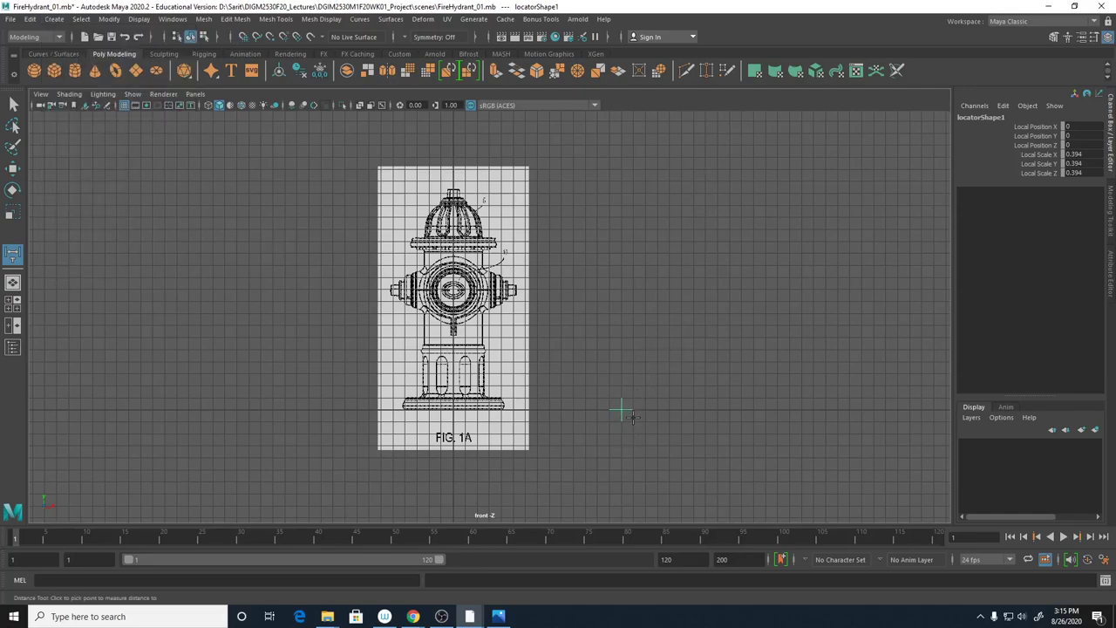
pyautogui.press('x')
pyautogui.click(617, 170)
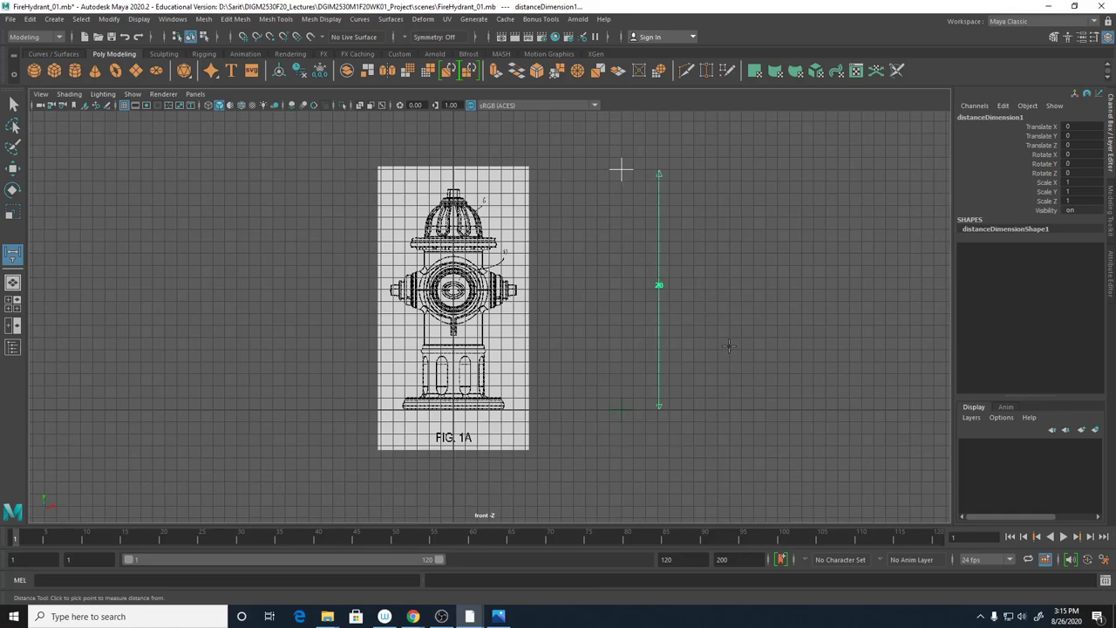
# Raise the upper locator of the distance measurement, snapped to the grid, until the measured height is 32
pyautogui.scroll(-3, 634, 390)
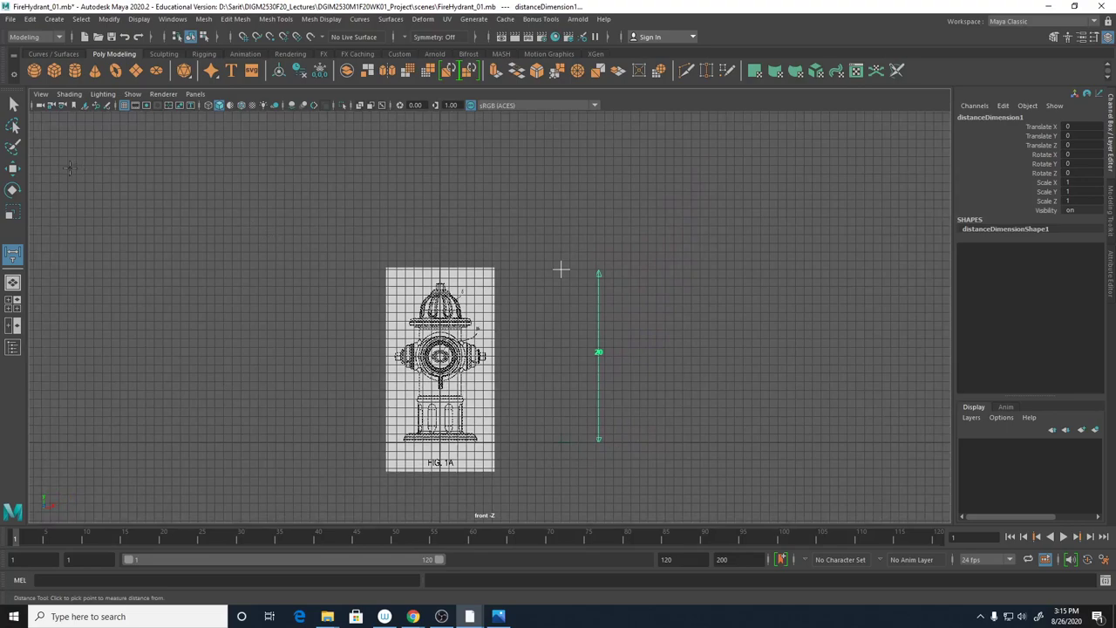
pyautogui.click(16, 169)
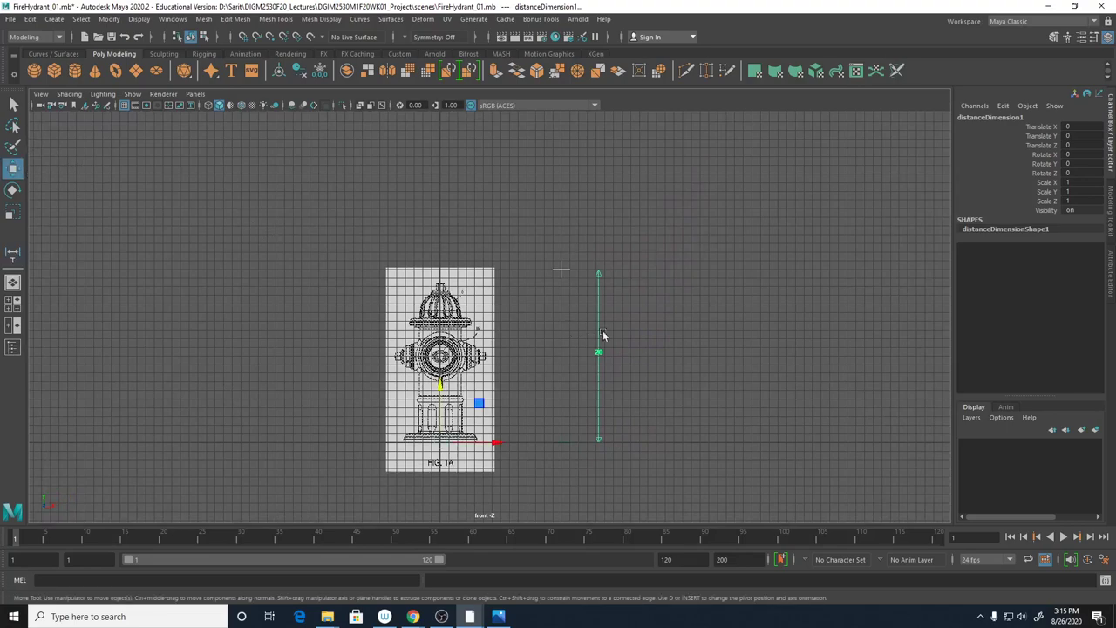
pyautogui.click(571, 280)
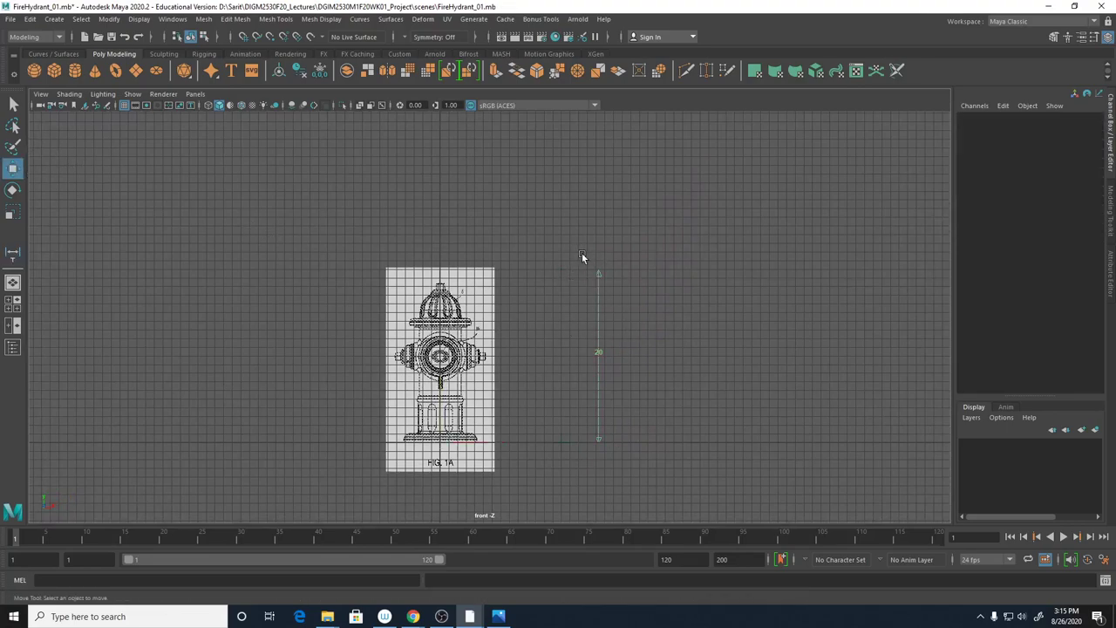
pyautogui.moveTo(581, 254); pyautogui.dragTo(608, 284)
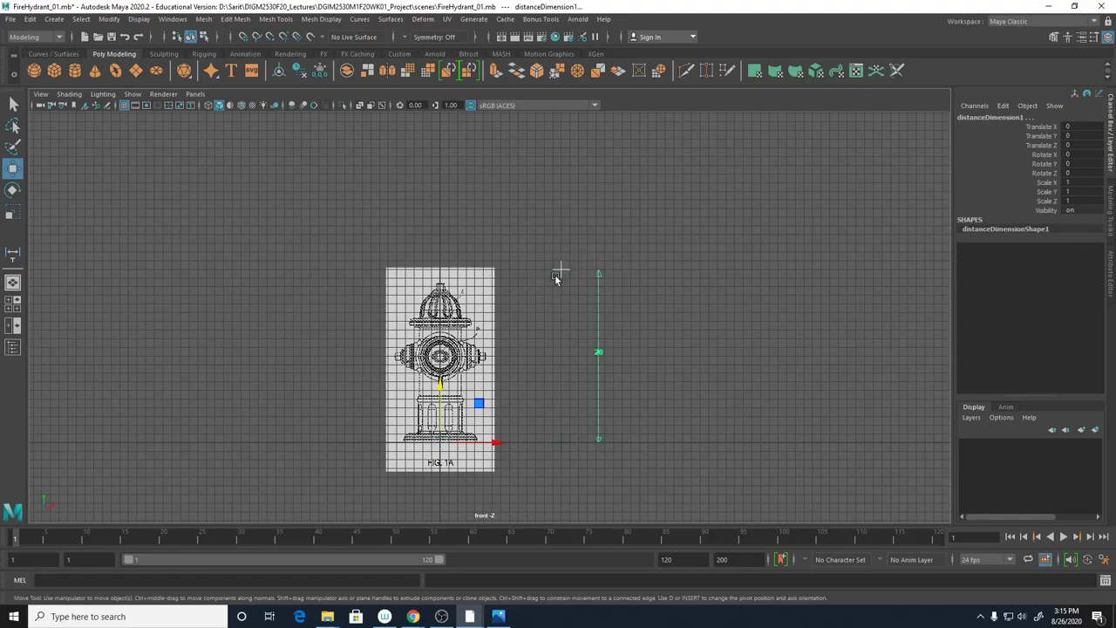
pyautogui.scroll(3, 558, 301)
pyautogui.scroll(2, 793, 338)
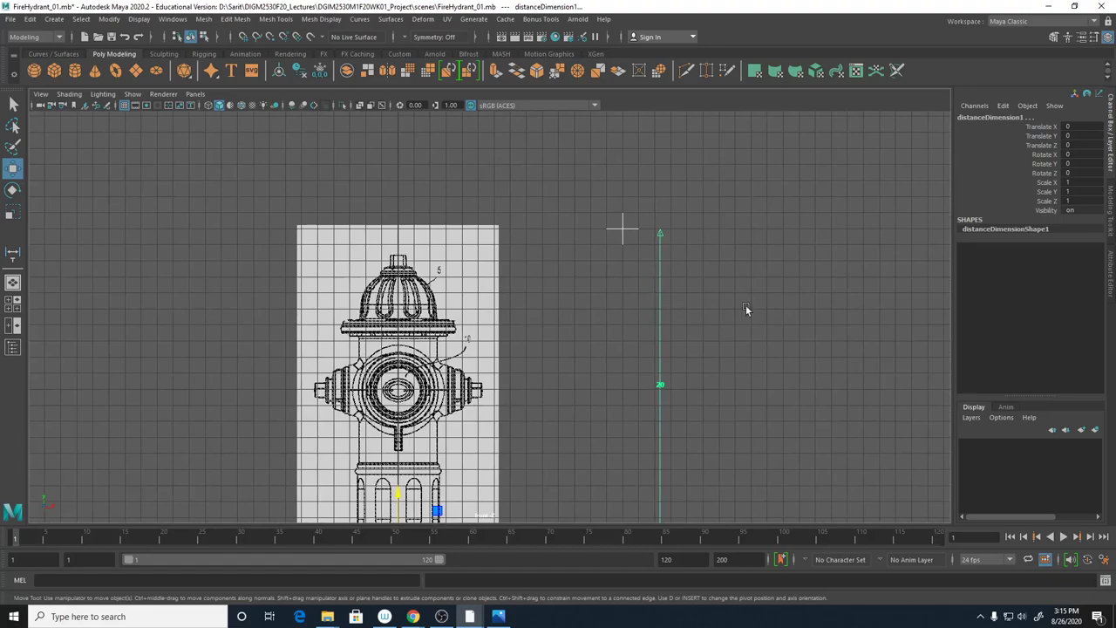
pyautogui.scroll(-3, 747, 311)
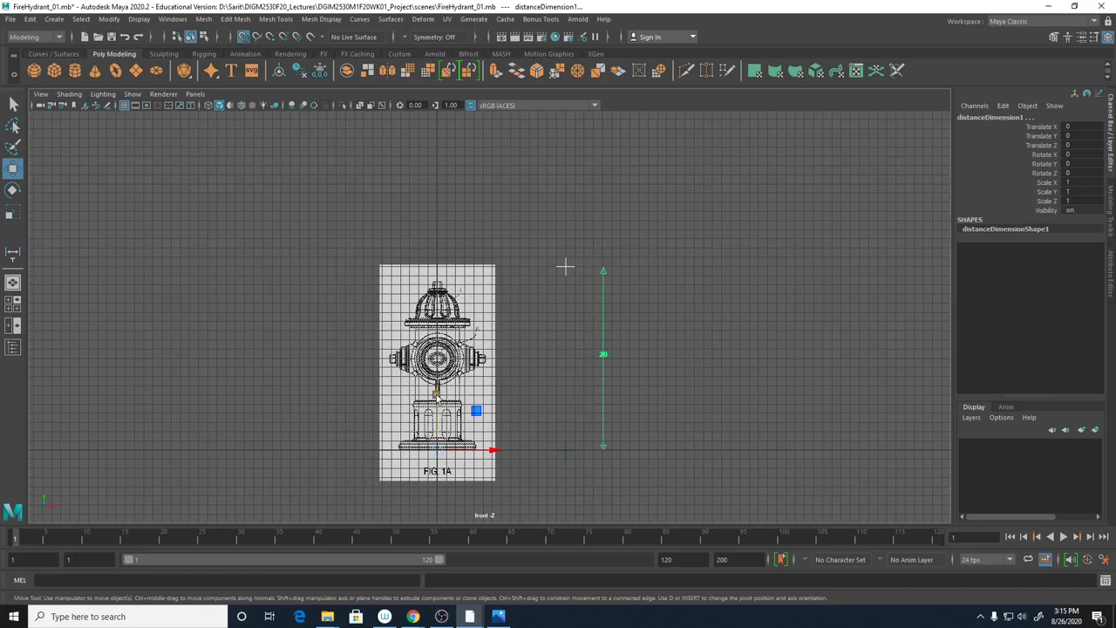
pyautogui.moveTo(438, 398); pyautogui.dragTo(453, 172)
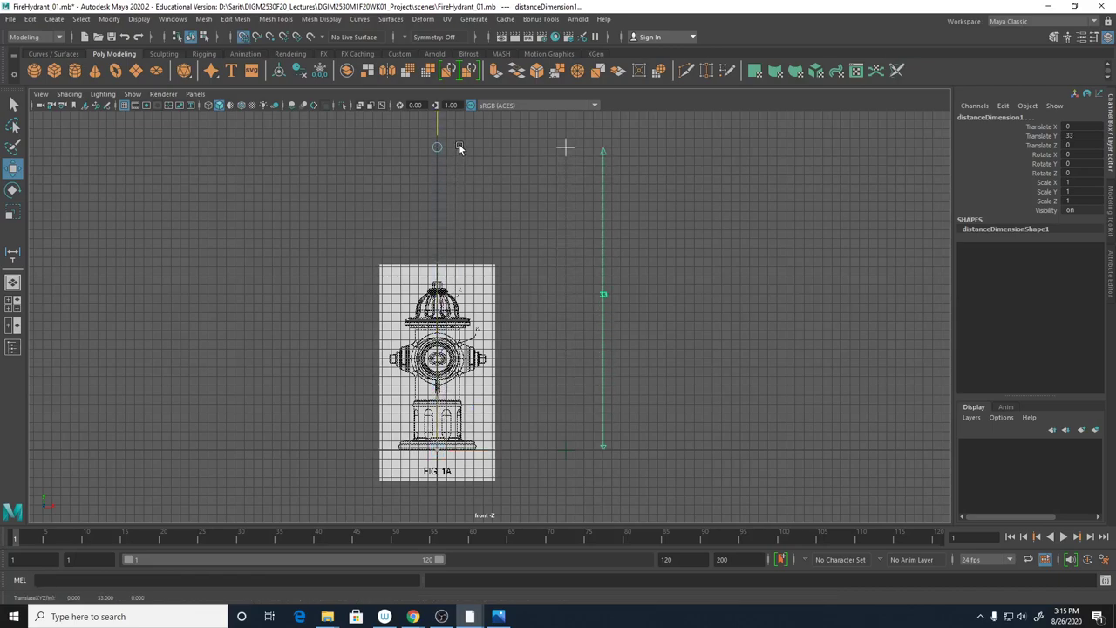
pyautogui.moveTo(461, 146); pyautogui.dragTo(459, 144)
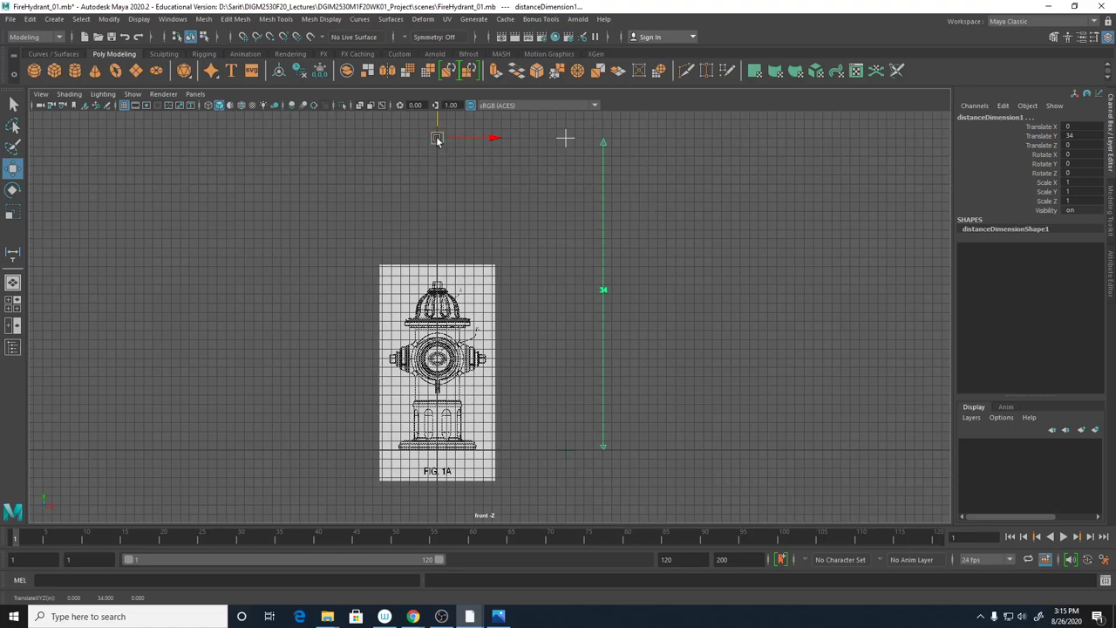
pyautogui.keyDown('alt'); pyautogui.moveTo(530, 228); pyautogui.dragTo(549, 329, button='middle'); pyautogui.keyUp('alt')
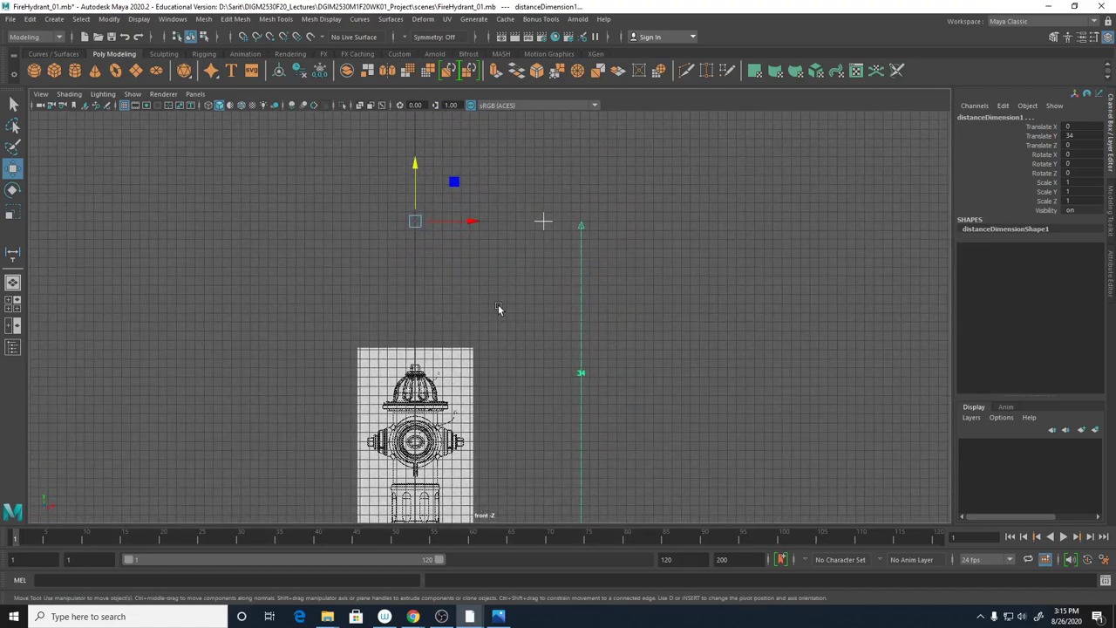
pyautogui.moveTo(415, 169); pyautogui.dragTo(416, 239)
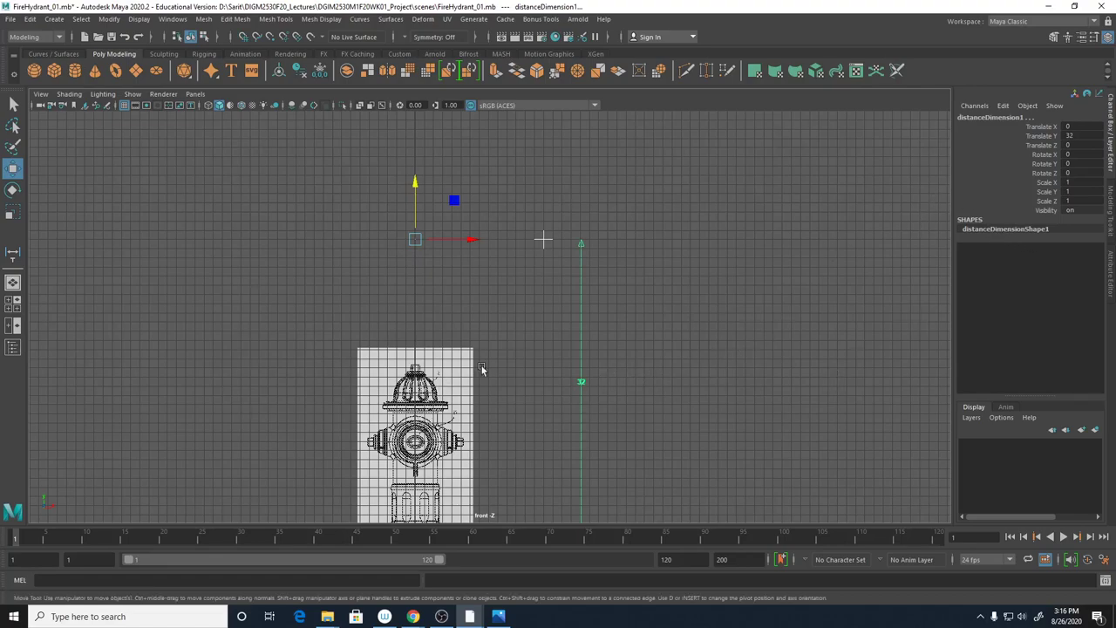
# Move the front image plane's pivot down to the hydrant's base, snapped to the grid origin on the ground line
pyautogui.scroll(-2, 481, 366)
pyautogui.click(456, 347)
pyautogui.keyDown('alt'); pyautogui.moveTo(435, 461); pyautogui.dragTo(455, 347, button='middle'); pyautogui.keyUp('alt')
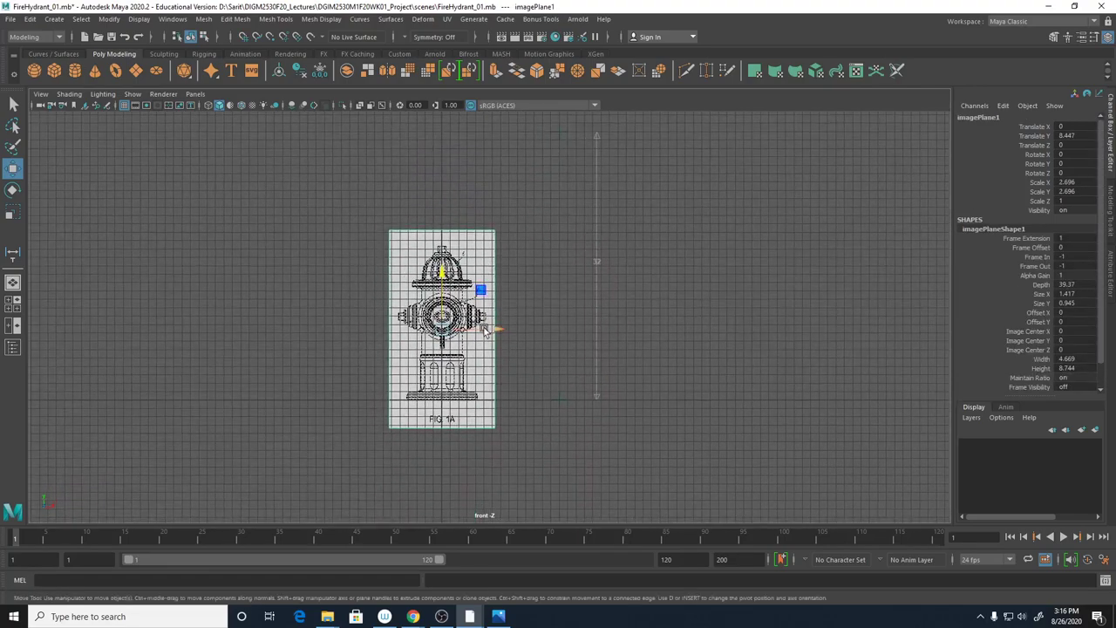
pyautogui.press('r')
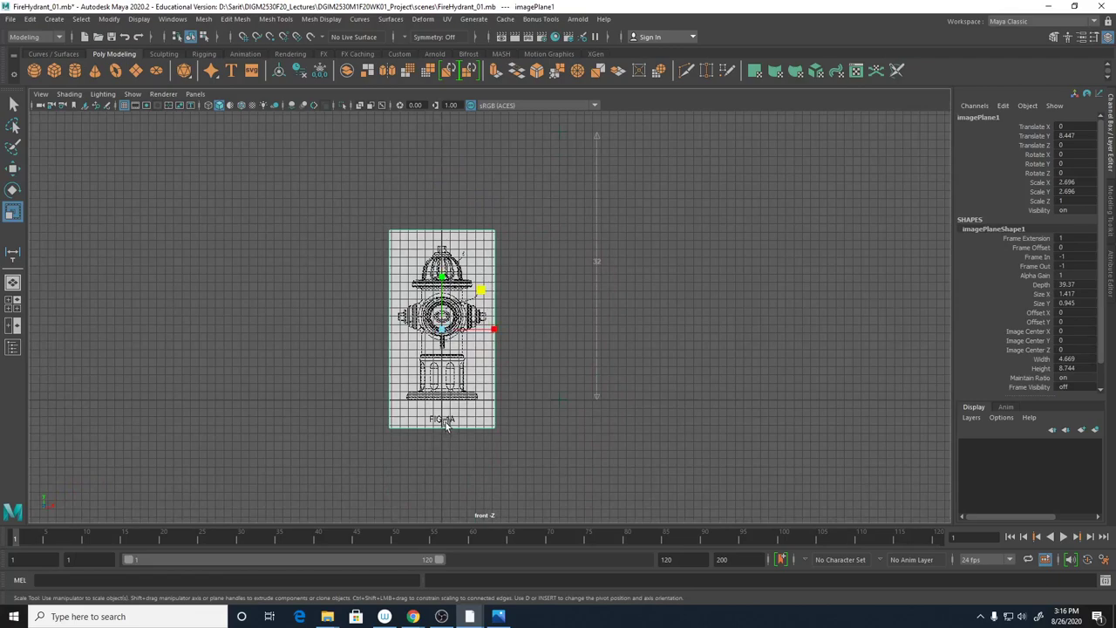
pyautogui.keyDown('alt'); pyautogui.moveTo(449, 417); pyautogui.dragTo(757, 445, button='right'); pyautogui.keyUp('alt')
pyautogui.press('d')
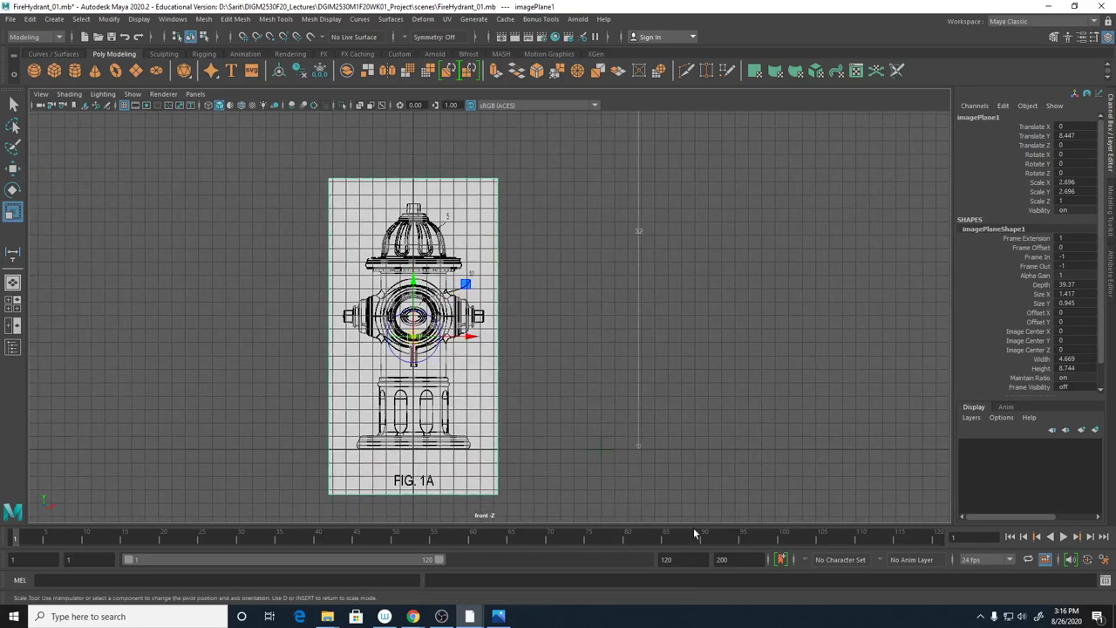
pyautogui.moveTo(416, 291); pyautogui.dragTo(417, 399)
pyautogui.press('r')
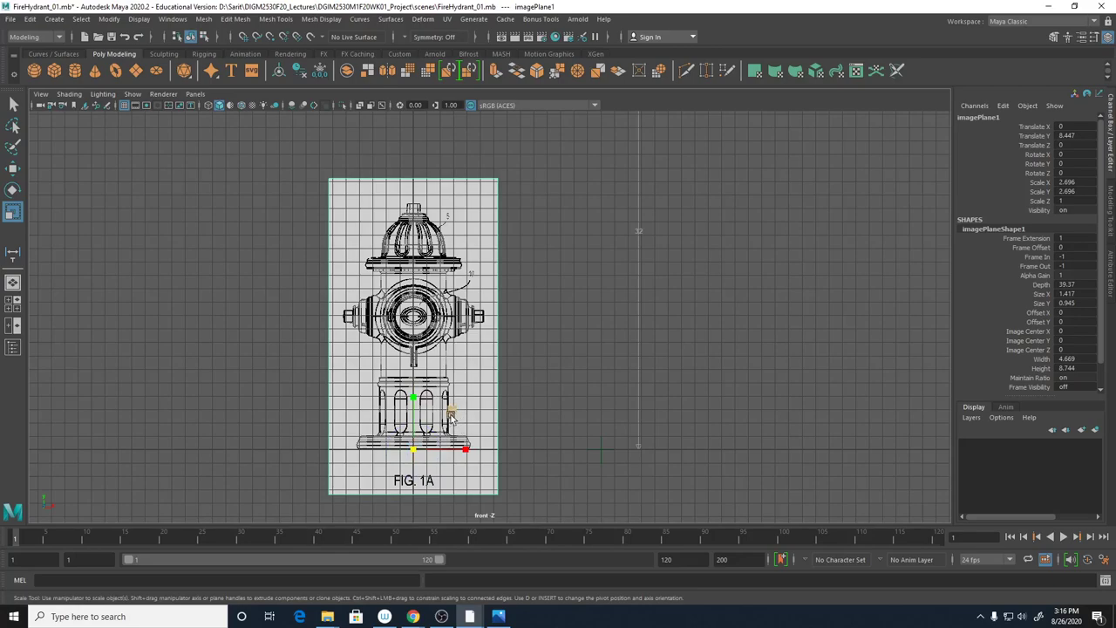
pyautogui.press('d')
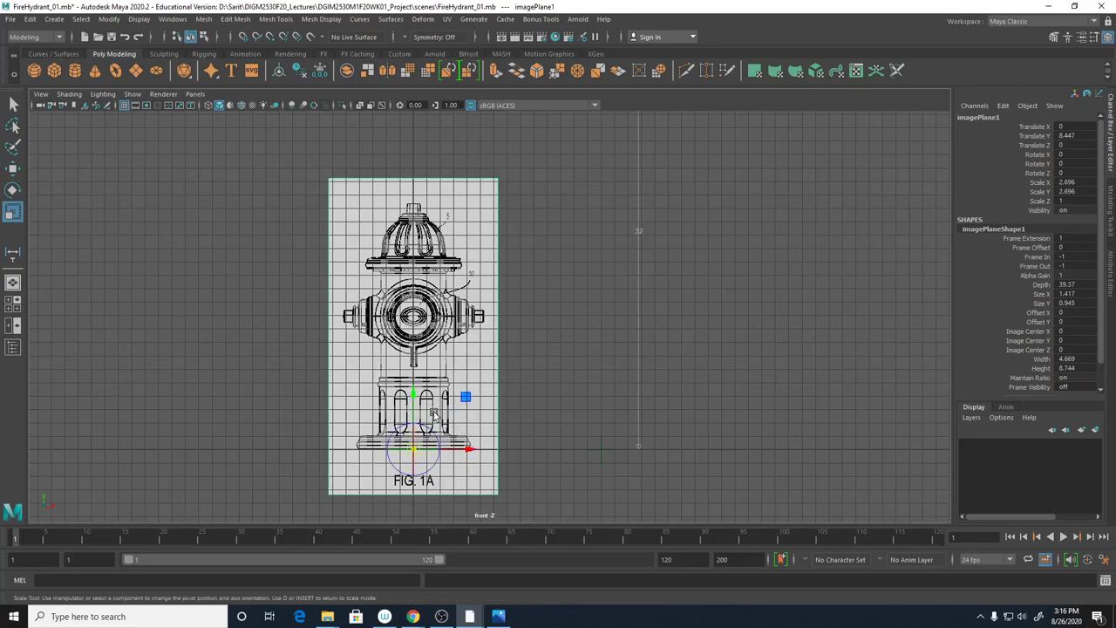
pyautogui.moveTo(414, 447)
pyautogui.mouseDown()
pyautogui.moveTo(415, 427)
pyautogui.moveTo(413, 448)
pyautogui.mouseUp()
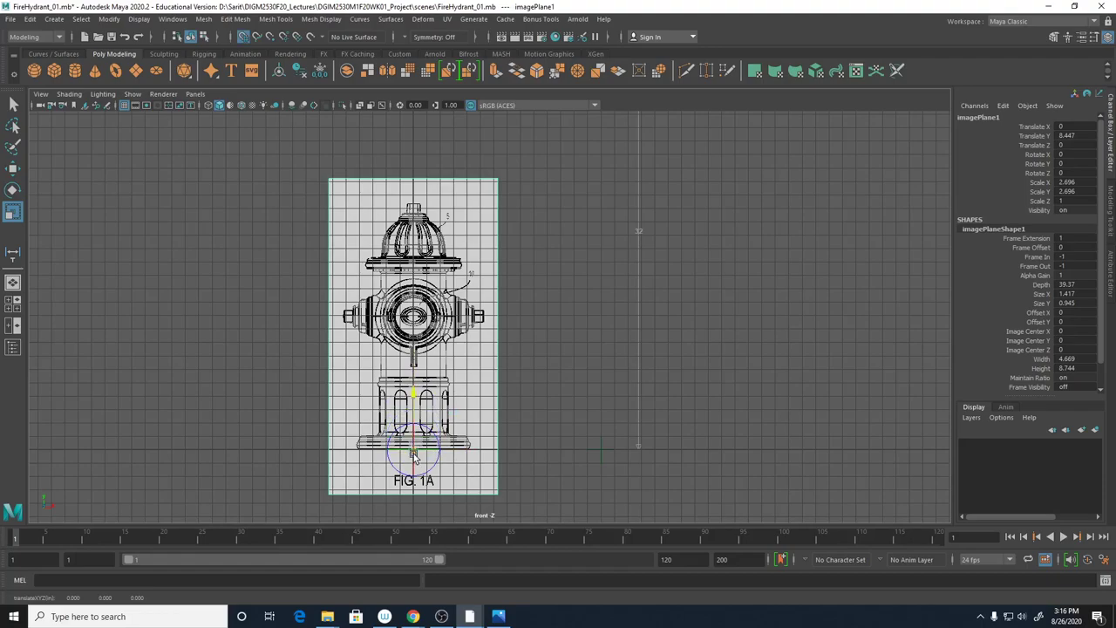
pyautogui.scroll(5, 445, 471)
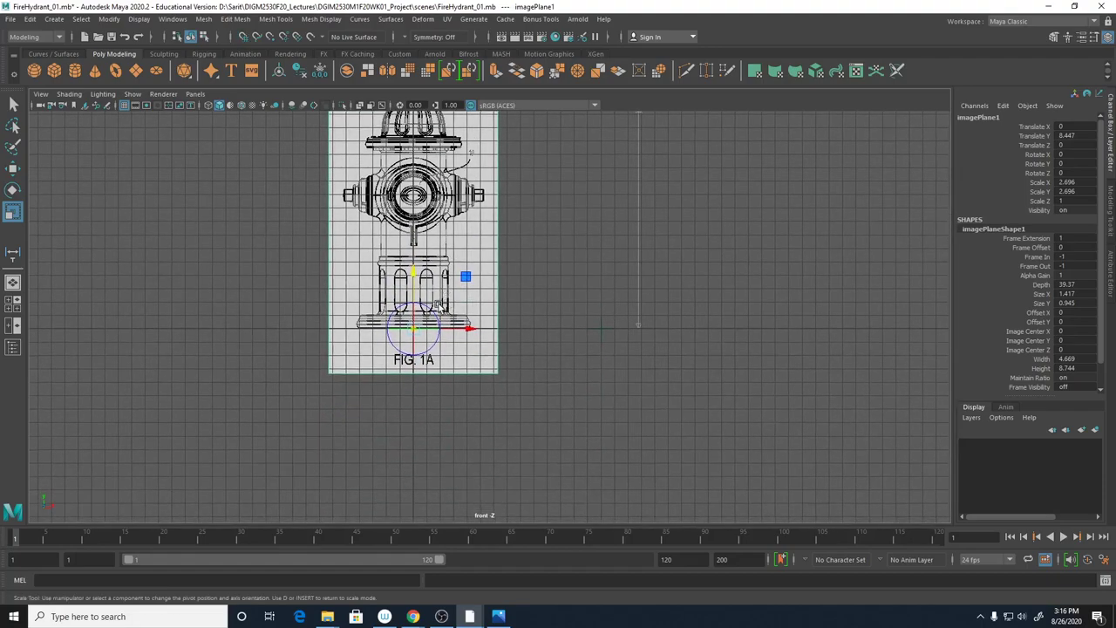
pyautogui.scroll(-4, 493, 424)
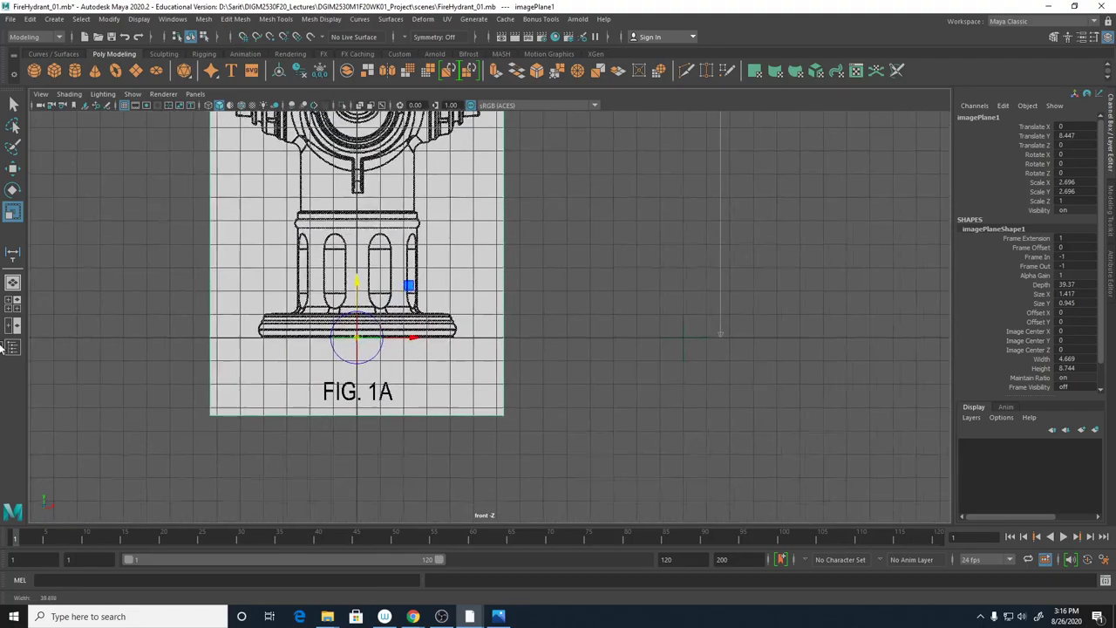
# Scale the front image plane up evenly from its base to match the hydrant to the 32-unit measurement, with Scale X and Y at 4.7
pyautogui.scroll(-2, 181, 342)
pyautogui.scroll(-3, 181, 340)
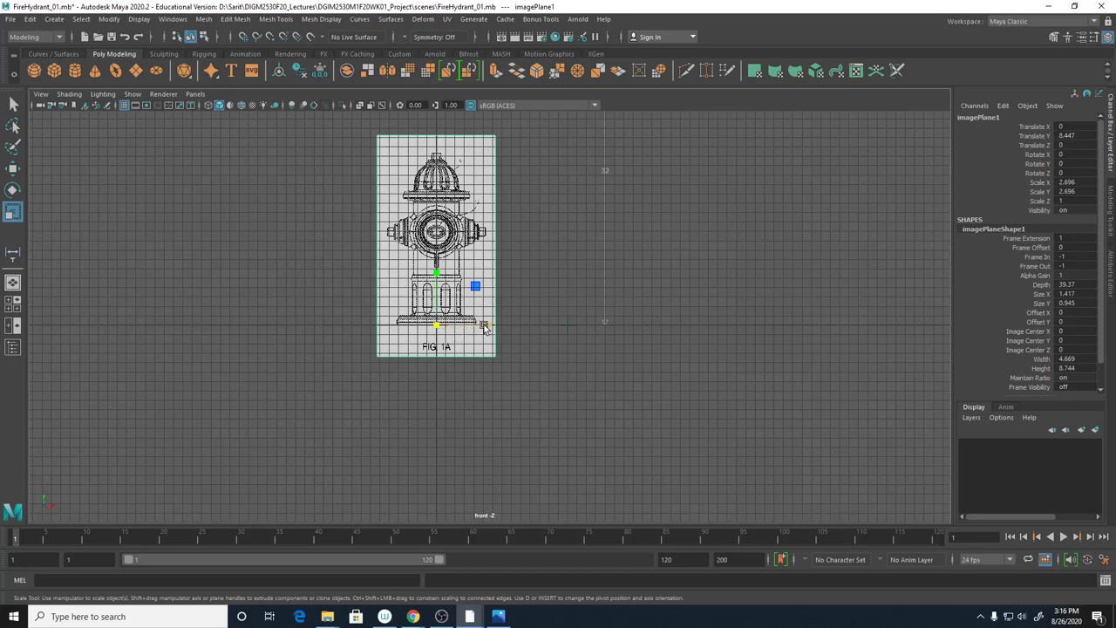
pyautogui.moveTo(475, 288); pyautogui.dragTo(481, 280)
pyautogui.keyDown('alt'); pyautogui.moveTo(480, 424); pyautogui.dragTo(464, 463, button='middle'); pyautogui.keyUp('alt')
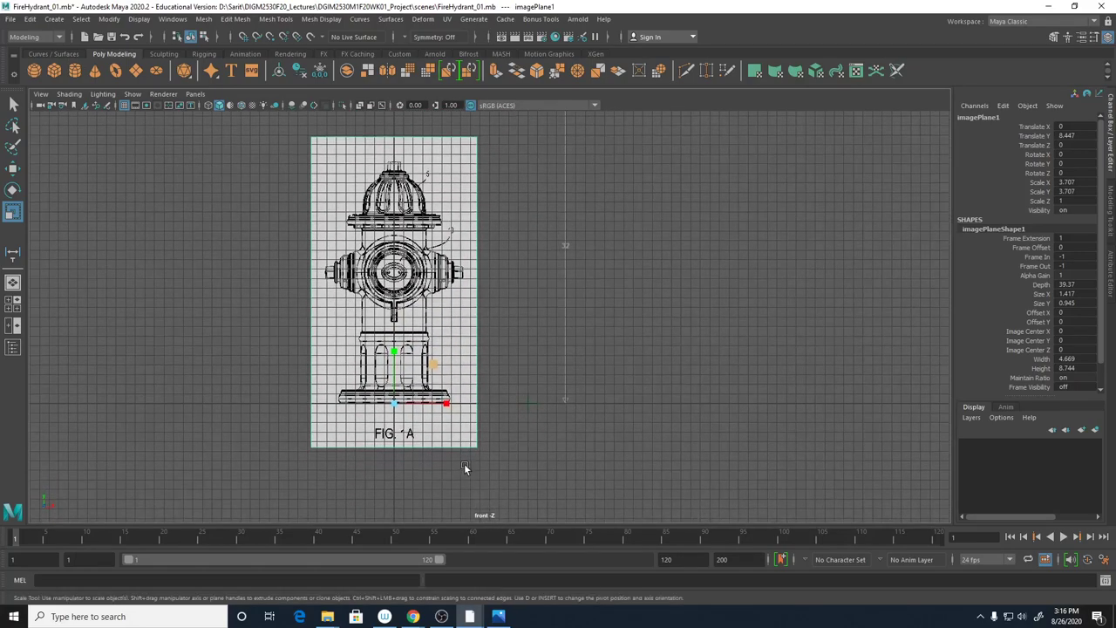
pyautogui.moveTo(435, 364); pyautogui.dragTo(439, 365)
pyautogui.keyDown('alt'); pyautogui.moveTo(439, 364); pyautogui.dragTo(427, 399, button='middle'); pyautogui.keyUp('alt')
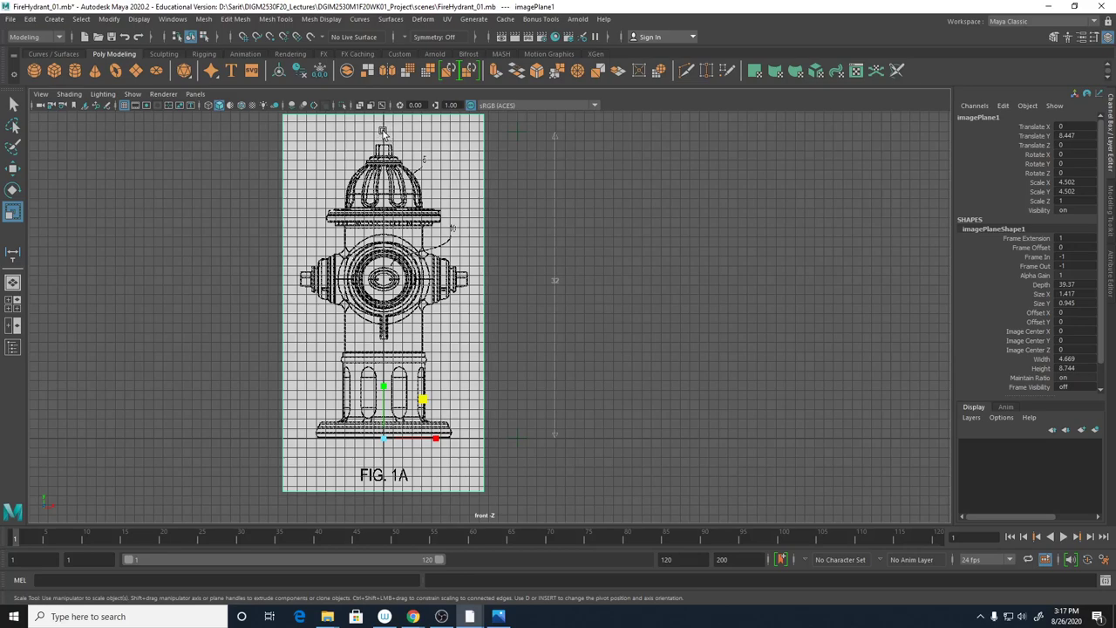
pyautogui.click(423, 400)
pyautogui.moveTo(423, 401); pyautogui.dragTo(427, 403)
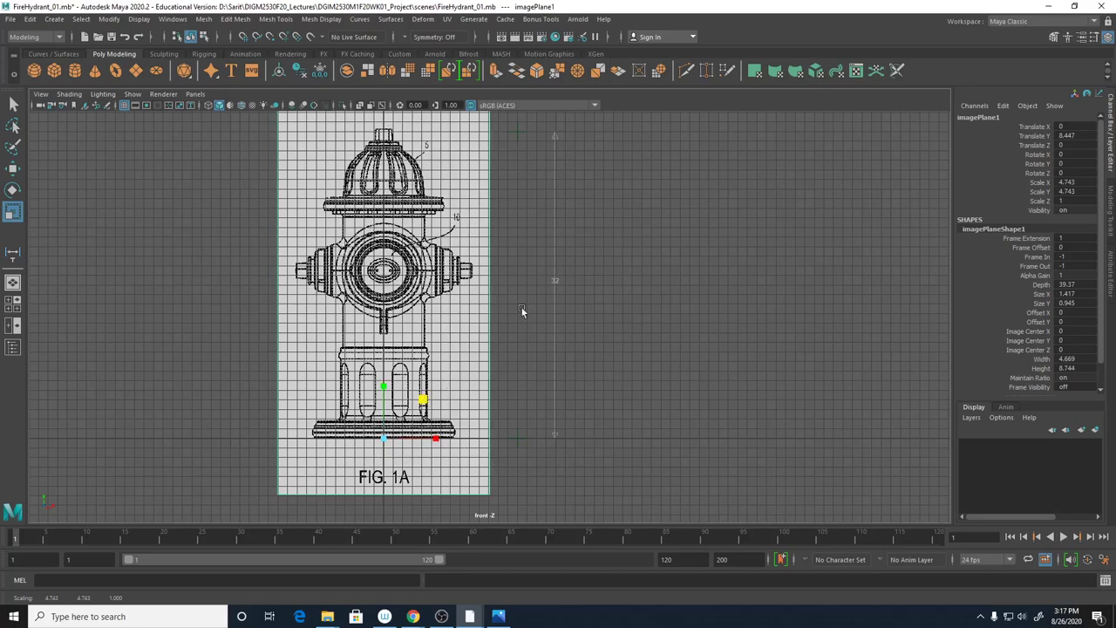
pyautogui.moveTo(1080, 181); pyautogui.dragTo(1083, 191)
pyautogui.doubleClick(1083, 191)
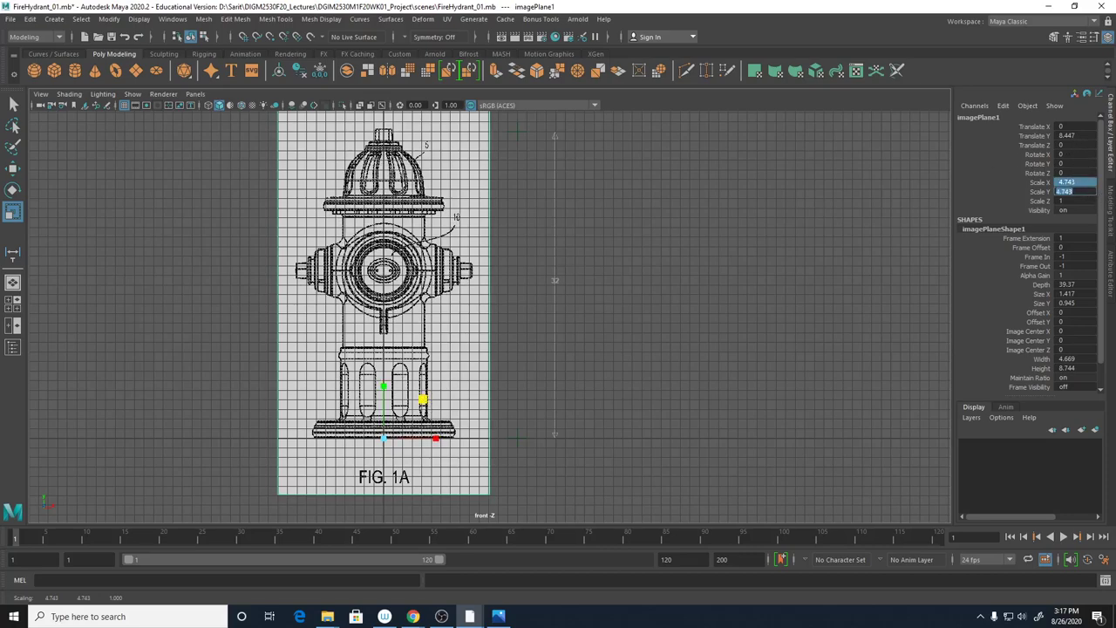
pyautogui.write('4.7')
pyautogui.press('Return')
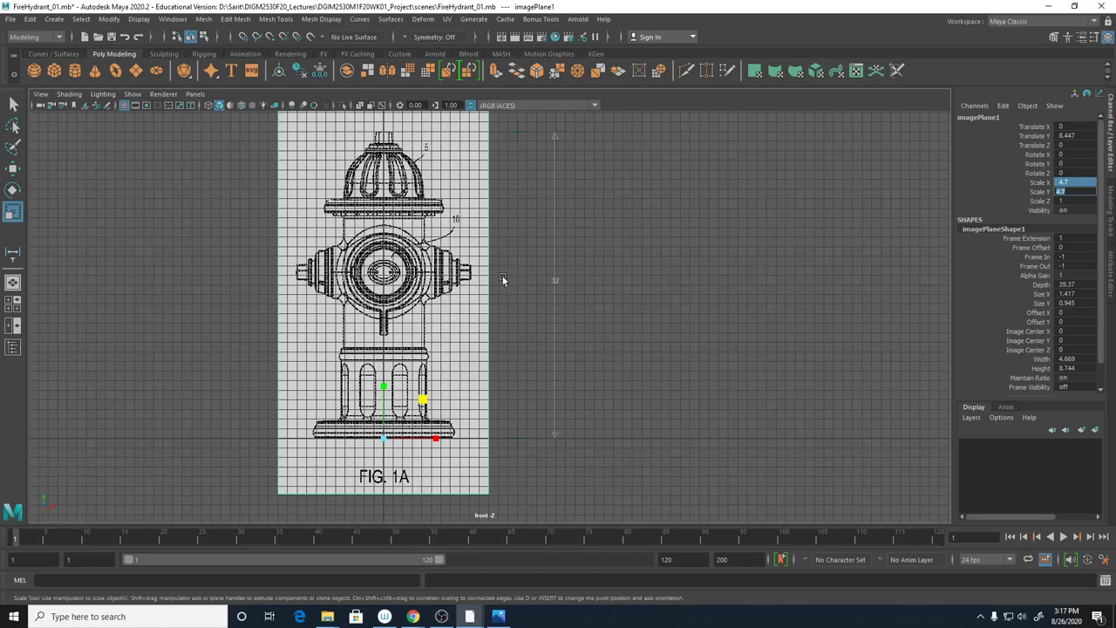
# Show all four views, undo the accidental scale change, and examine the whole image plane and its measurement in perspective
pyautogui.click(14, 103)
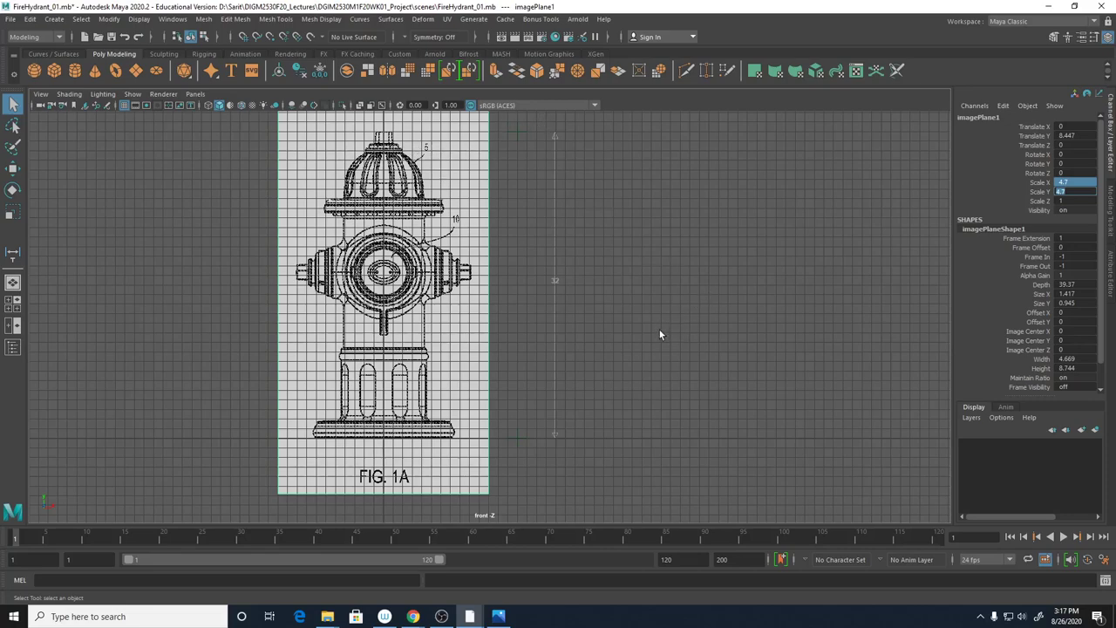
pyautogui.press('Return')
pyautogui.press('space')
pyautogui.hotkey('ctrl', 'z')
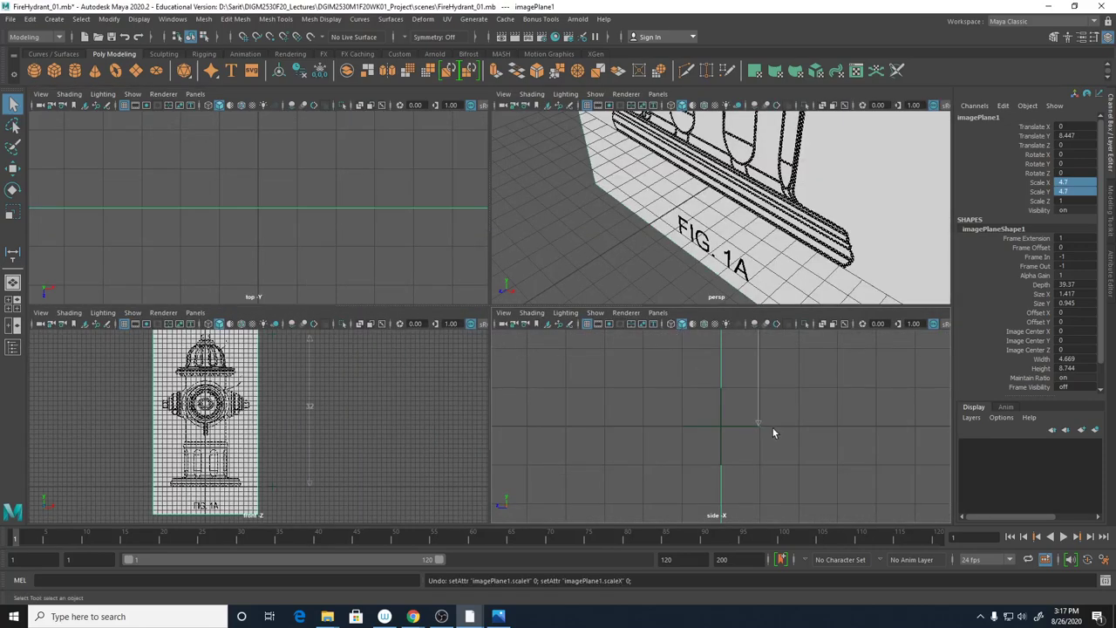
pyautogui.scroll(-5, 509, 421)
pyautogui.press('f')
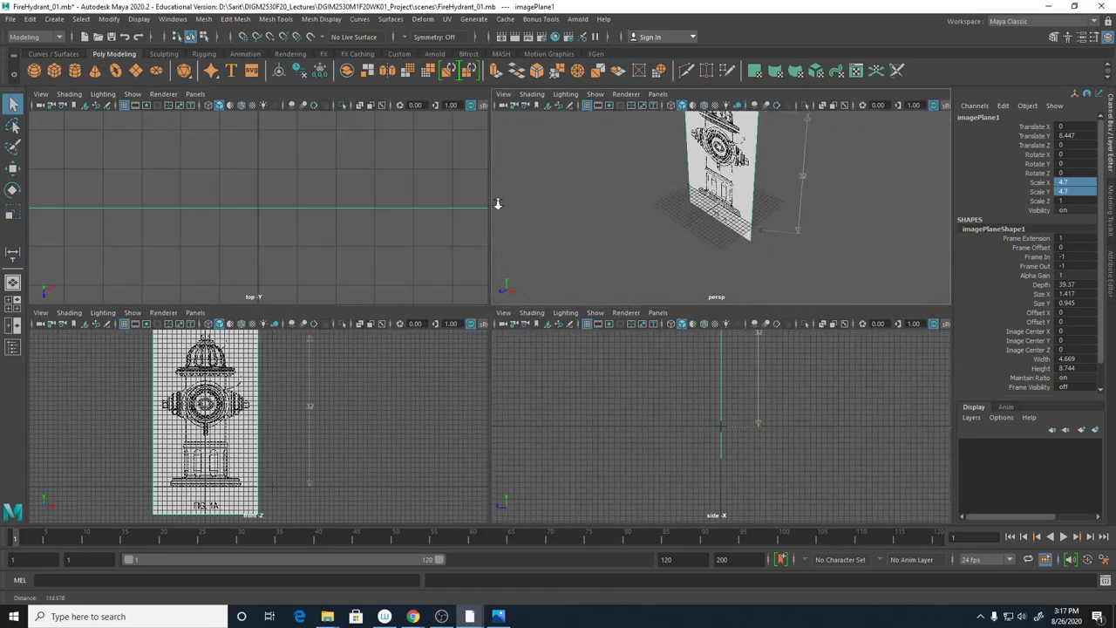
pyautogui.scroll(-3, 631, 195)
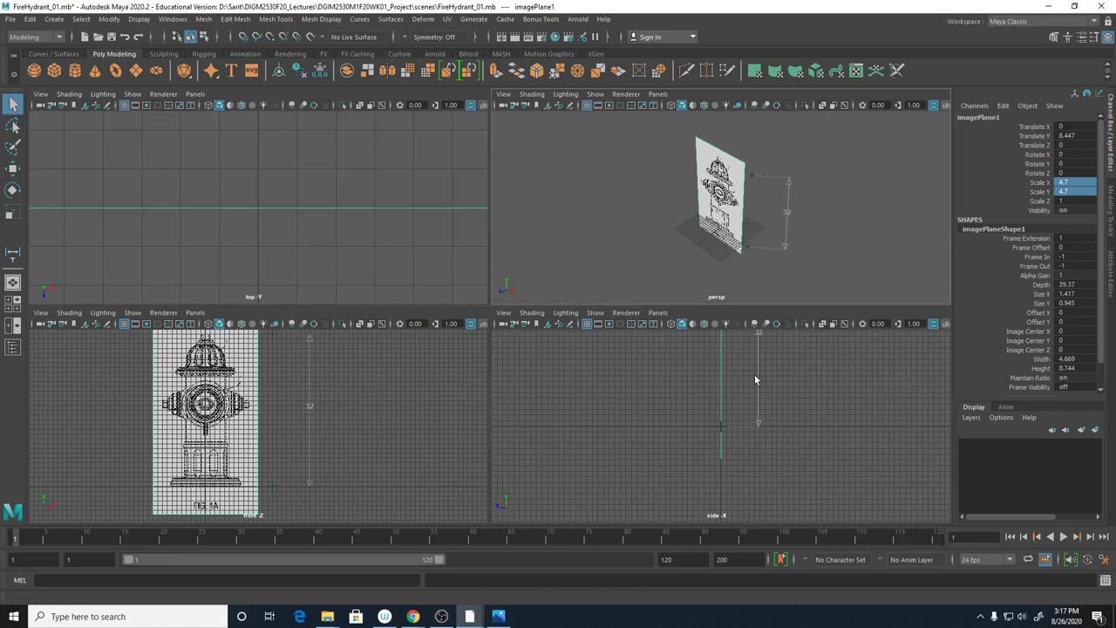
# Save the scene and import Side01.png from sourceimages as an image plane in the side view
pyautogui.hotkey('ctrl', 's')
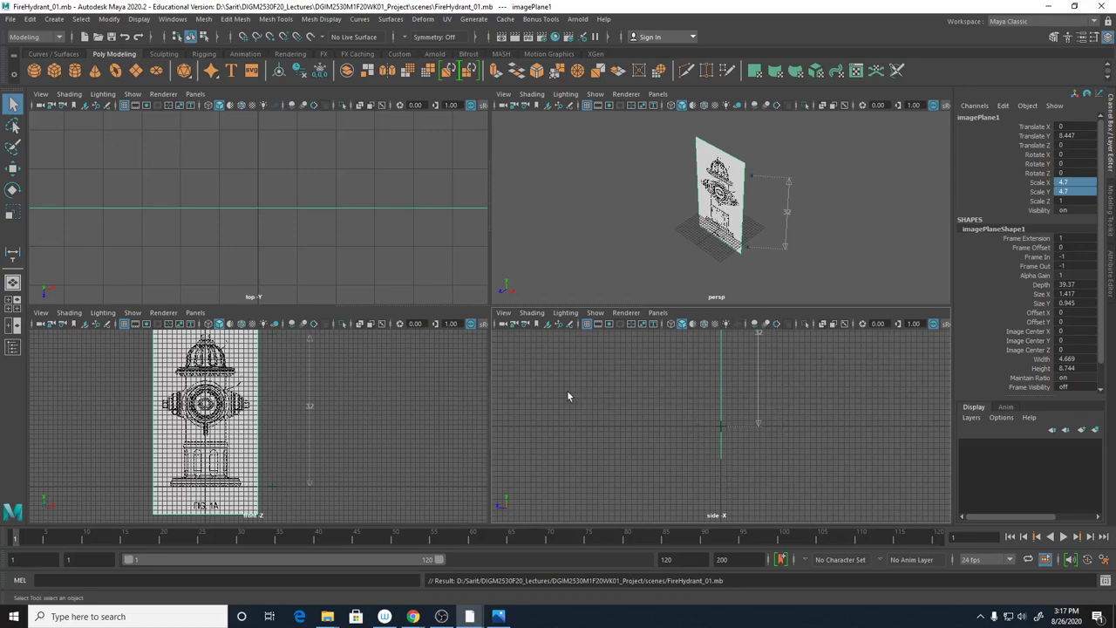
pyautogui.click(506, 314)
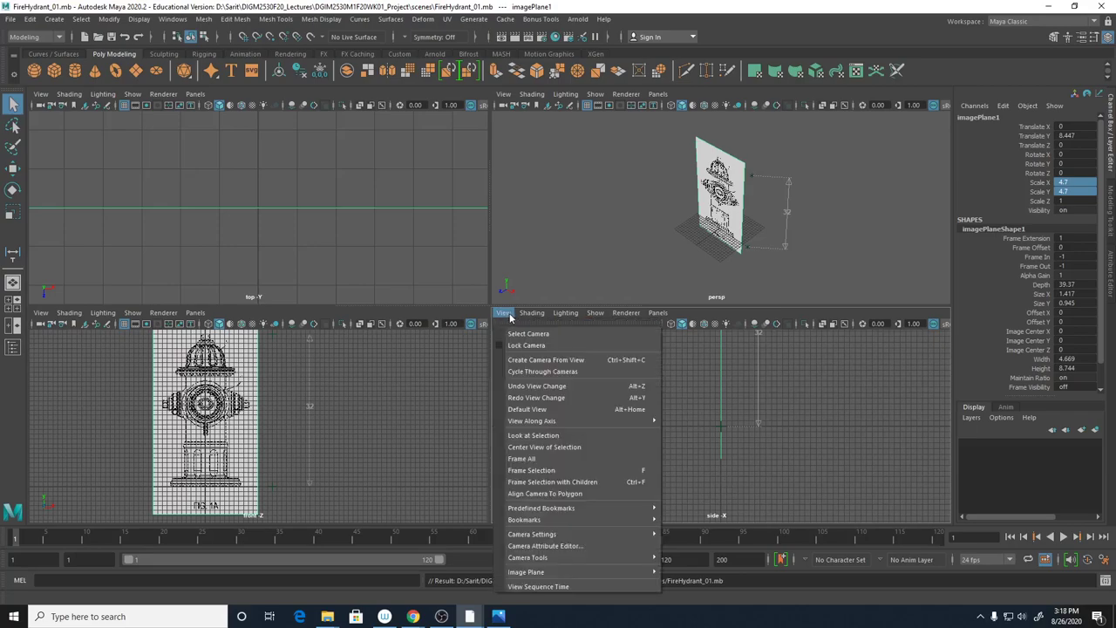
pyautogui.moveTo(558, 573)
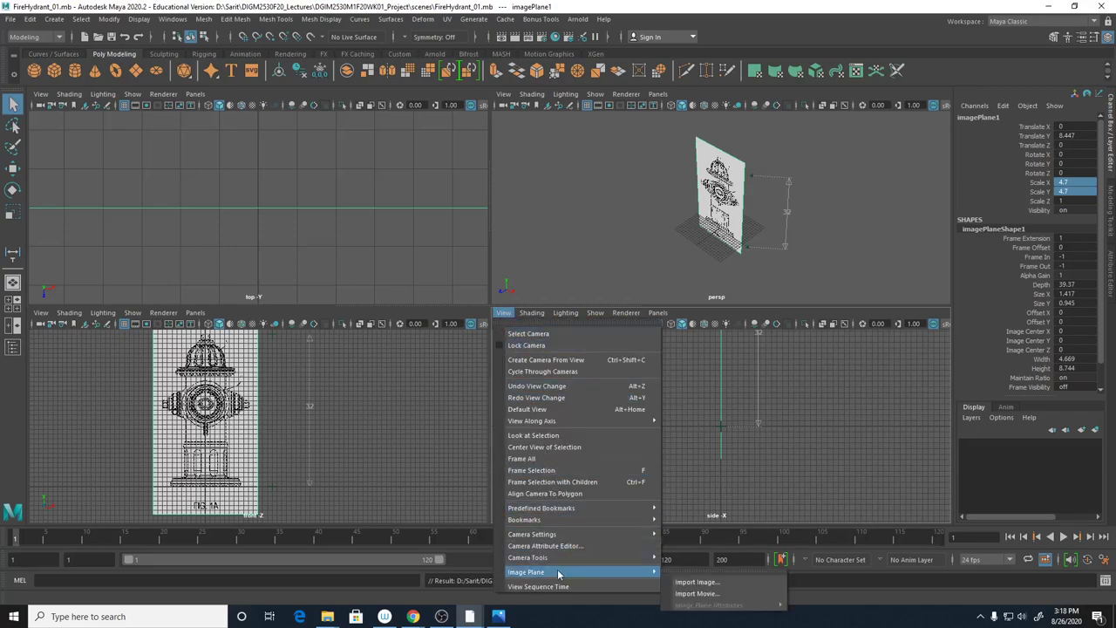
pyautogui.press('Escape')
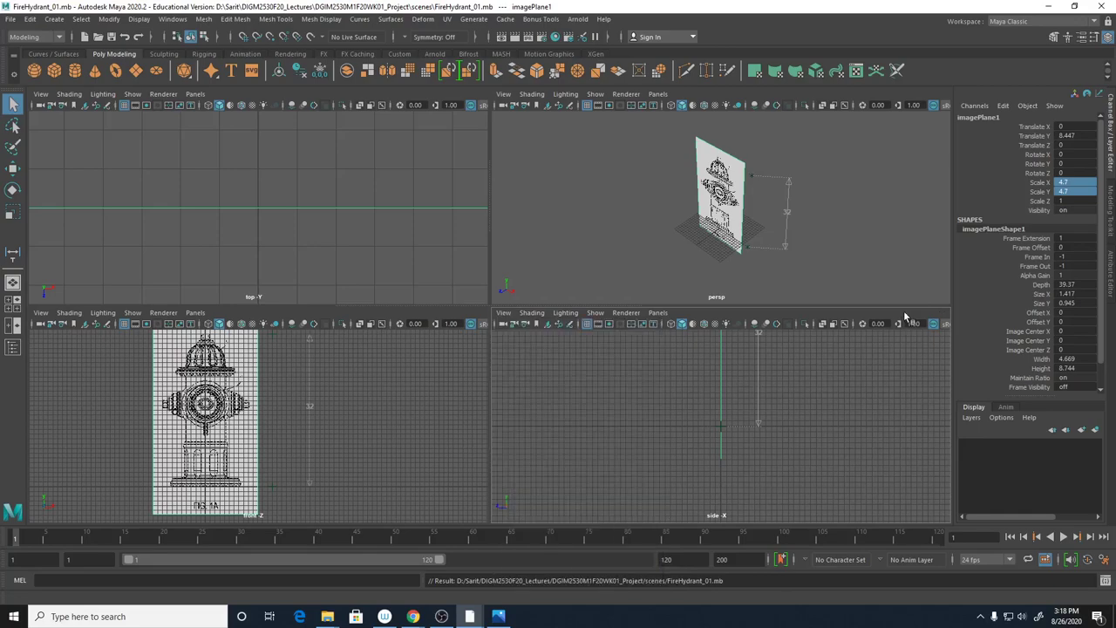
pyautogui.press('space')
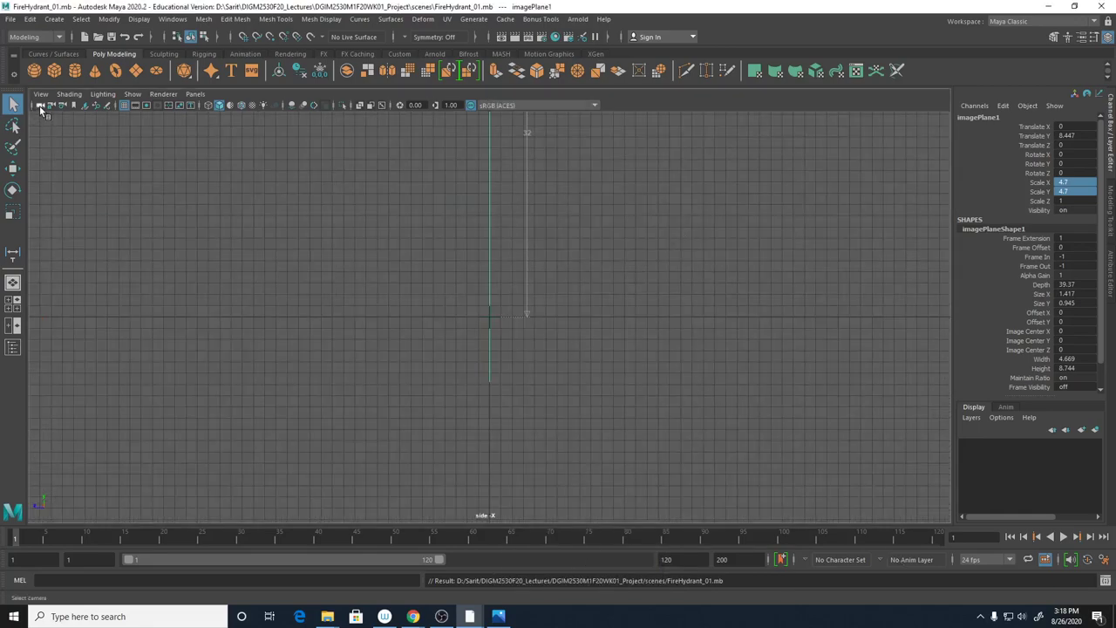
pyautogui.click(40, 94)
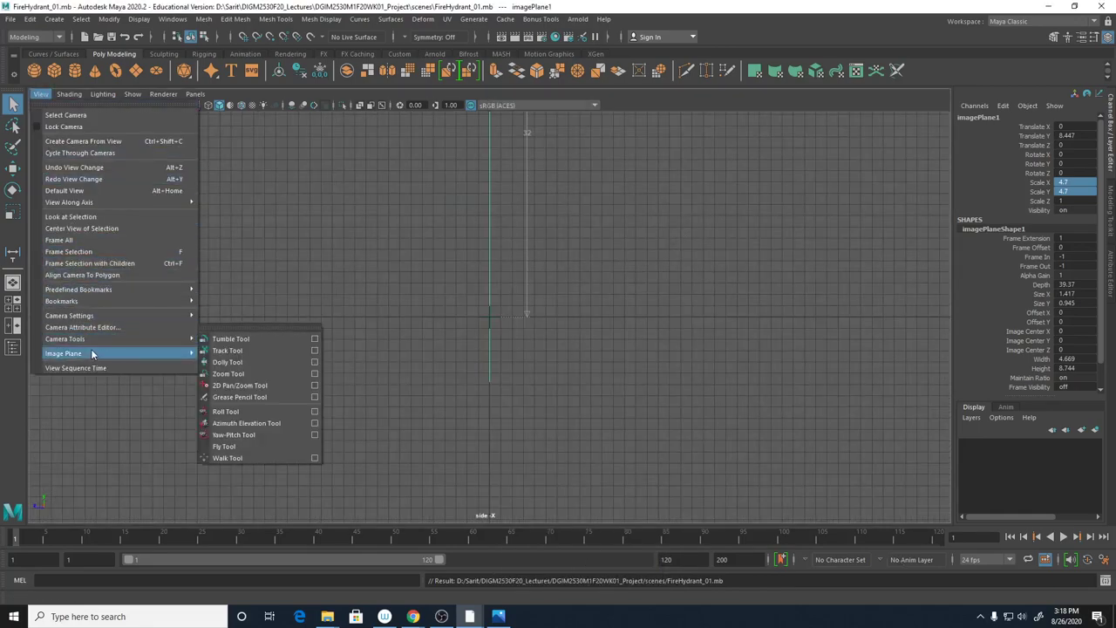
pyautogui.moveTo(92, 353)
pyautogui.click(213, 355)
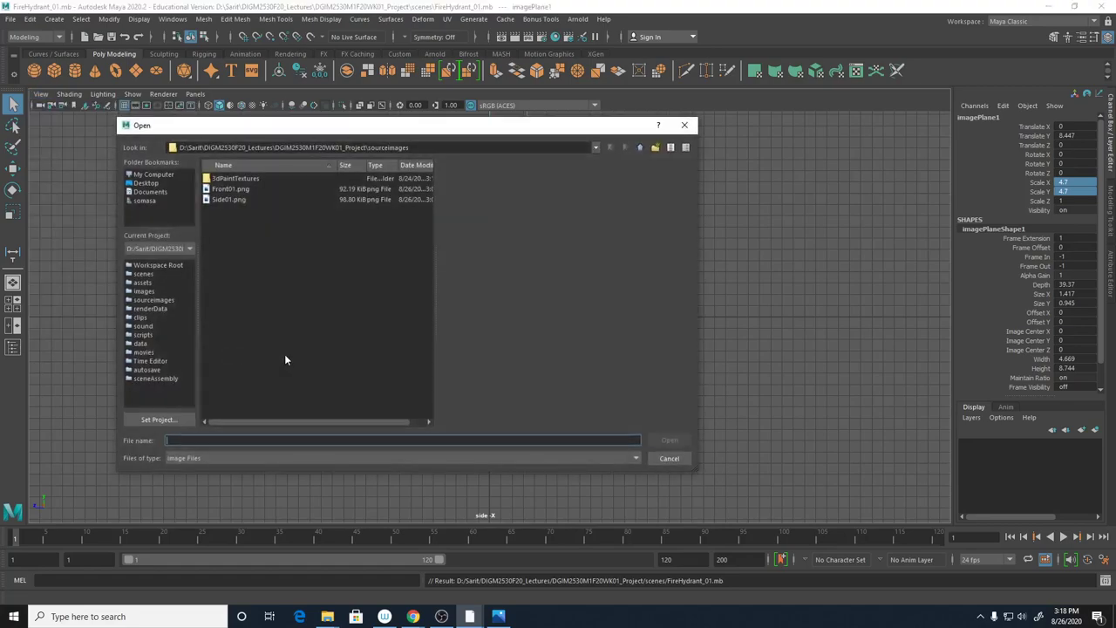
pyautogui.click(228, 199)
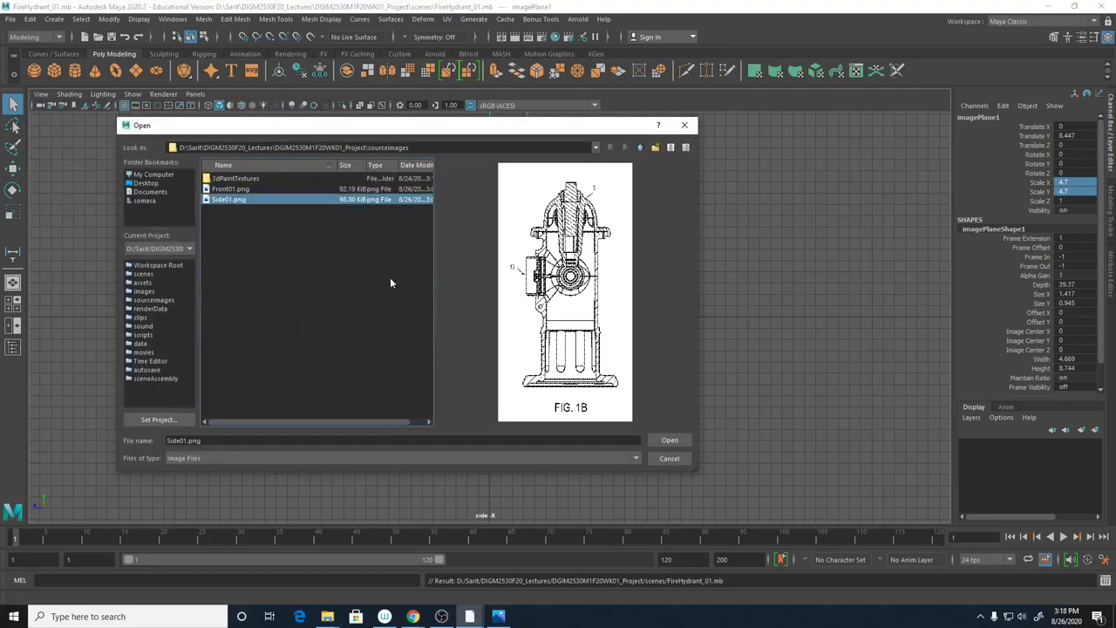
pyautogui.click(666, 440)
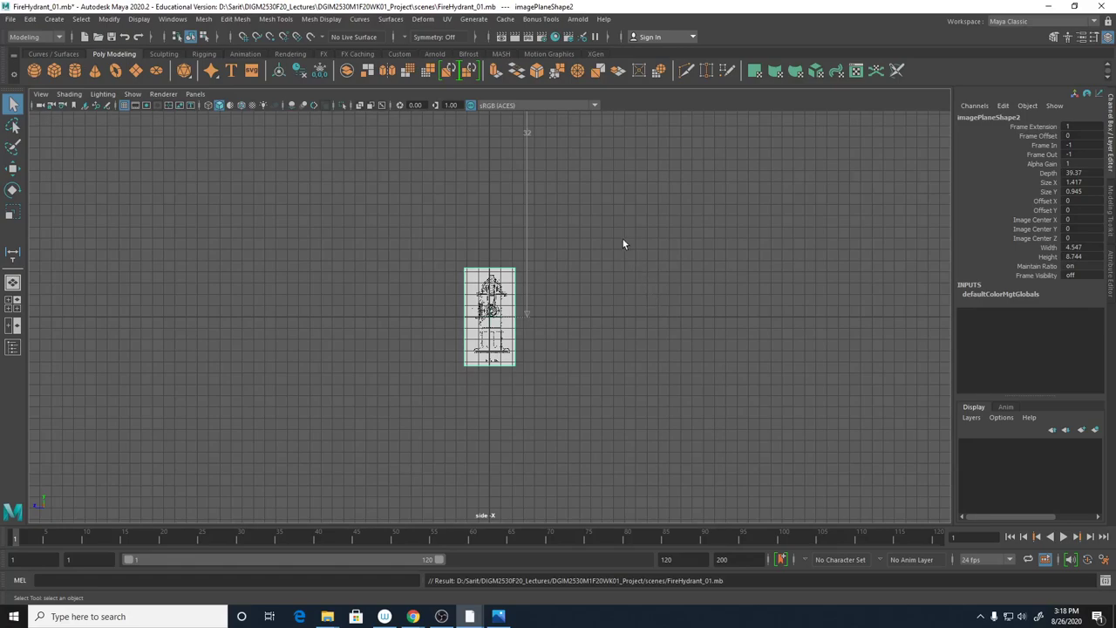
# Raise the measurement's upper locator to Translate Y 35 in the front view, return it to 32, and deselect it
pyautogui.keyDown('alt'); pyautogui.moveTo(622, 245); pyautogui.dragTo(627, 272, button='middle'); pyautogui.keyUp('alt')
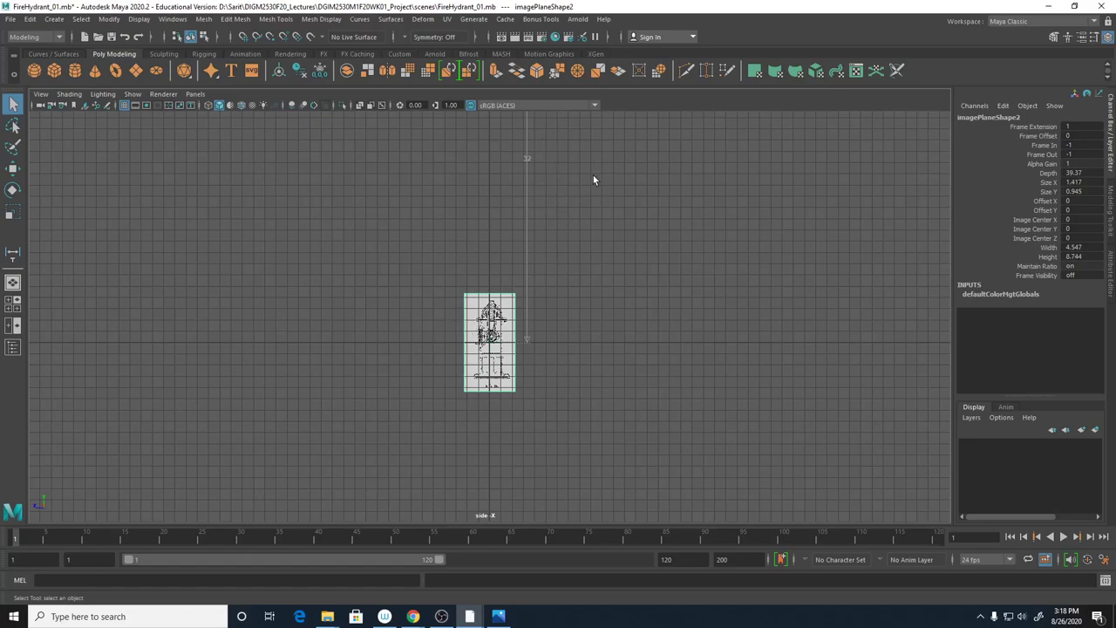
pyautogui.keyDown('alt'); pyautogui.moveTo(593, 179); pyautogui.dragTo(562, 264, button='middle'); pyautogui.keyUp('alt')
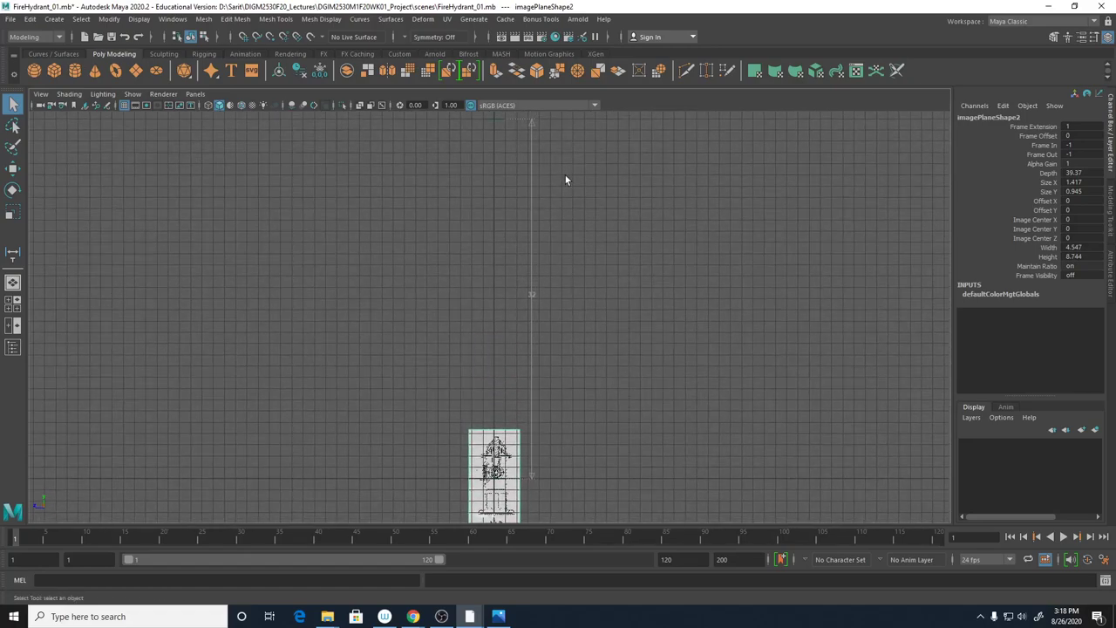
pyautogui.keyDown('alt'); pyautogui.moveTo(567, 179); pyautogui.dragTo(503, 162, button='right'); pyautogui.keyUp('alt')
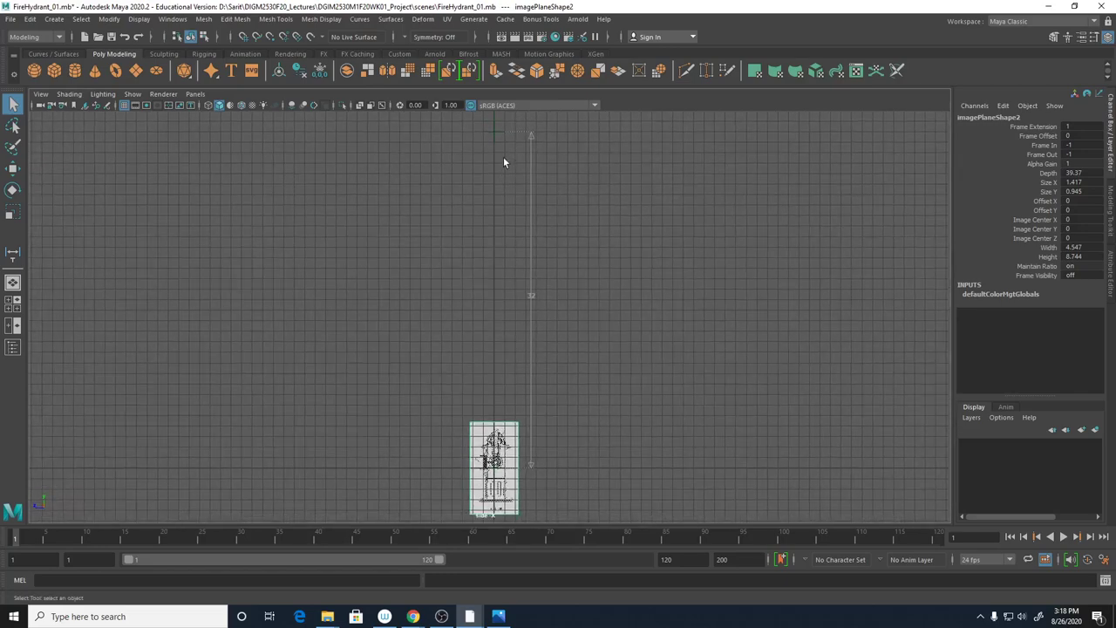
pyautogui.click(493, 130)
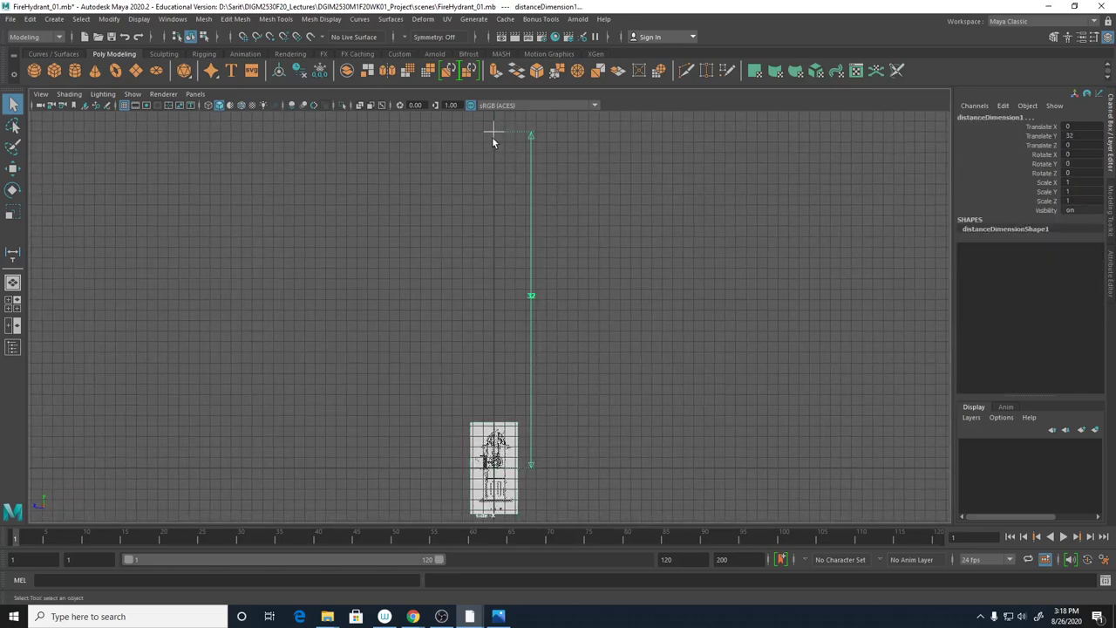
pyautogui.press('w')
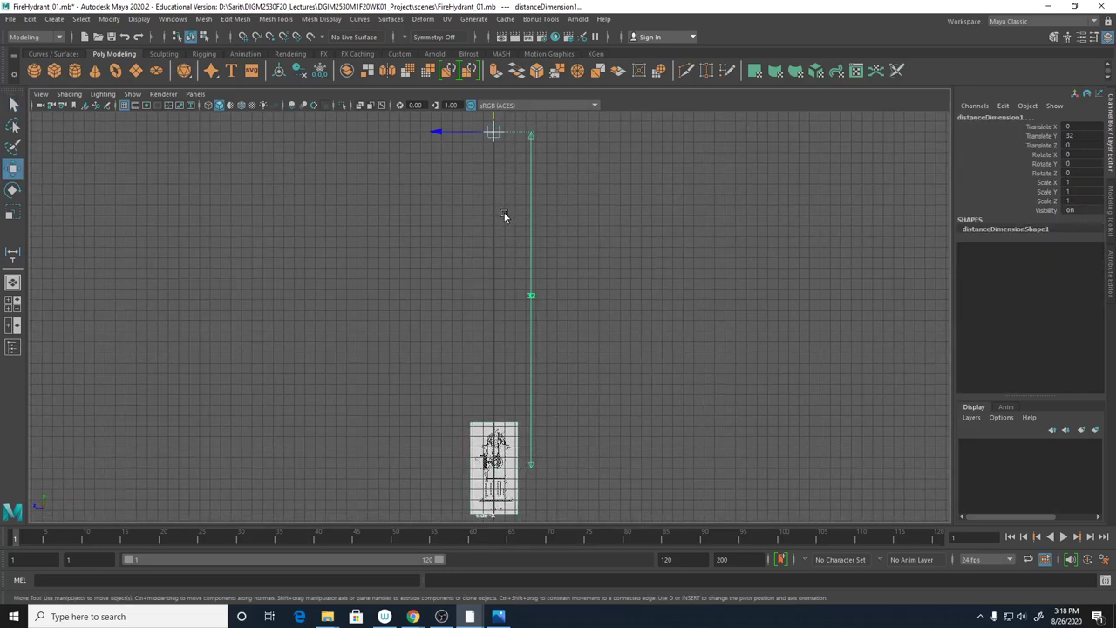
pyautogui.press('space')
pyautogui.press('space')
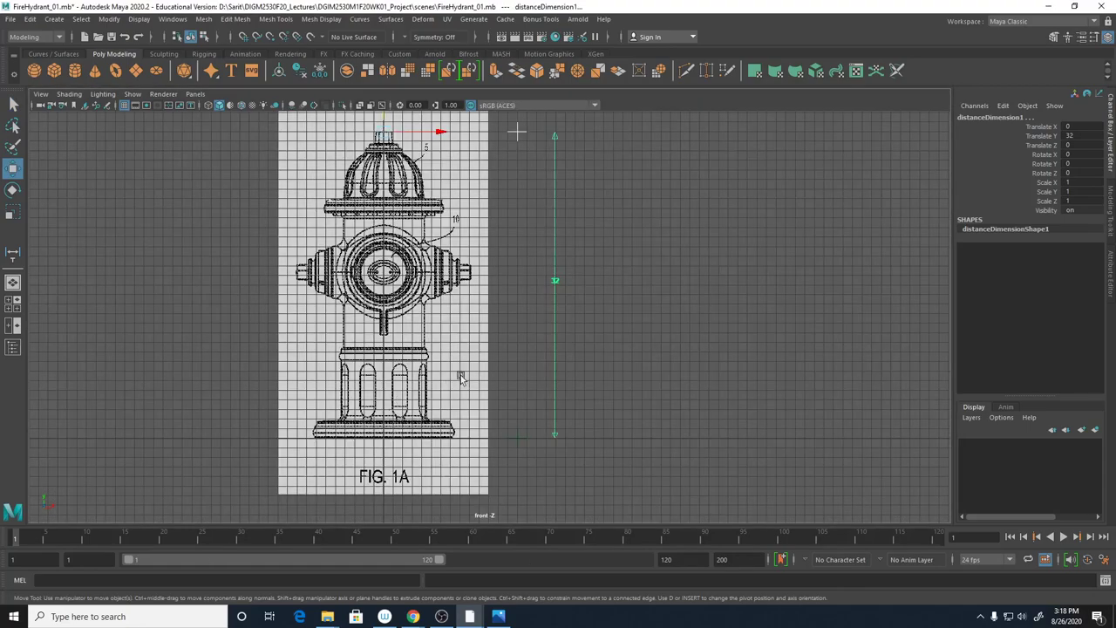
pyautogui.keyDown('alt'); pyautogui.moveTo(461, 378); pyautogui.dragTo(485, 400, button='middle'); pyautogui.keyUp('alt')
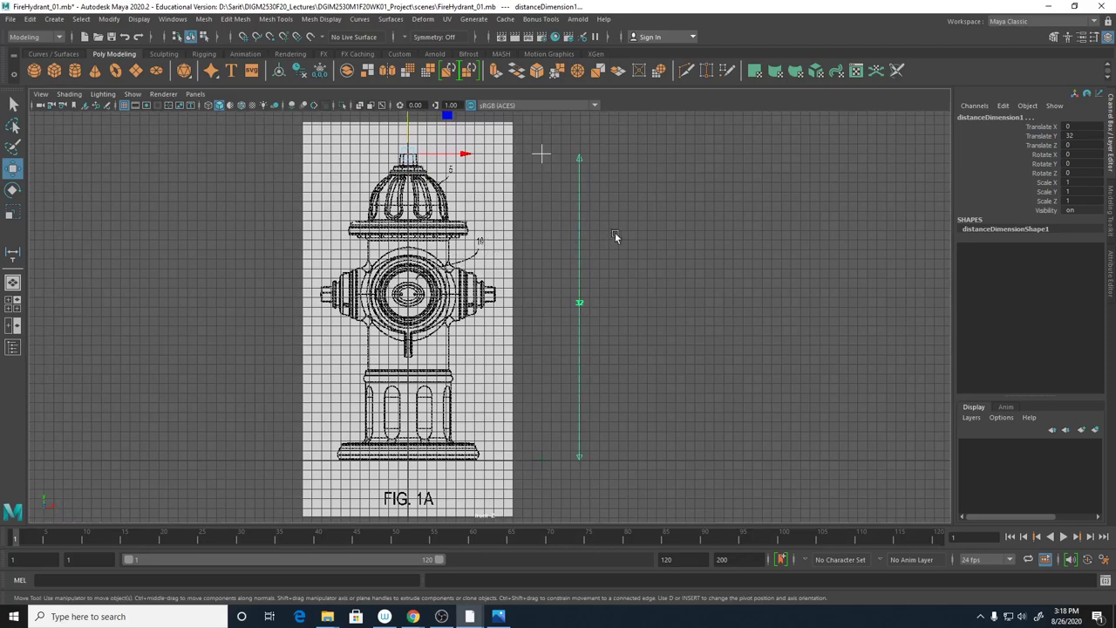
pyautogui.keyDown('alt'); pyautogui.moveTo(615, 233); pyautogui.dragTo(625, 300, button='middle'); pyautogui.keyUp('alt')
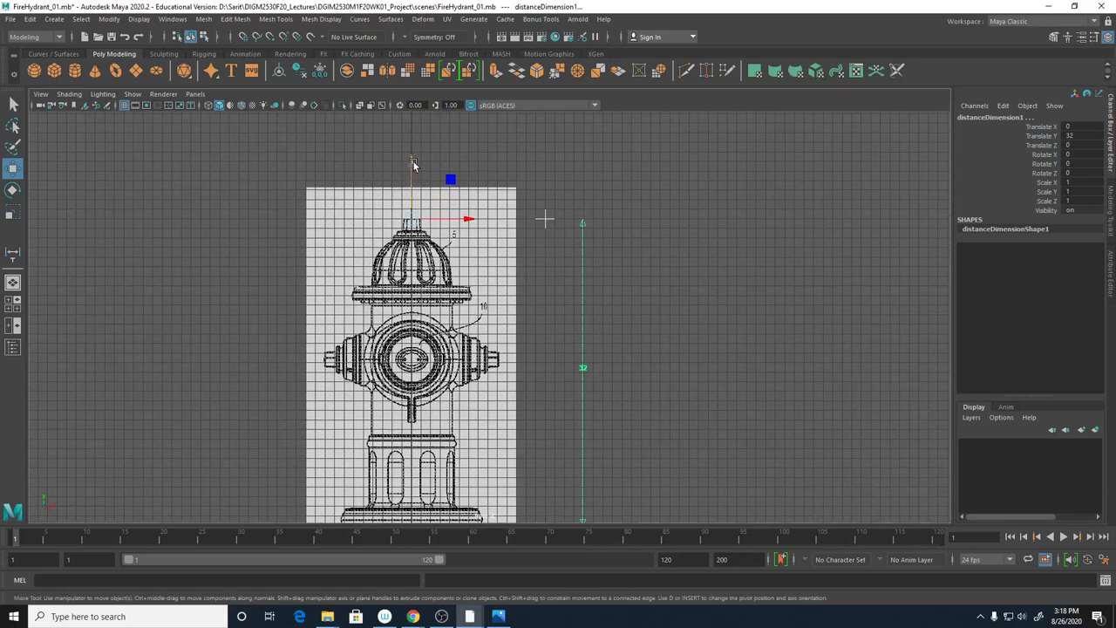
pyautogui.moveTo(413, 161); pyautogui.dragTo(420, 187)
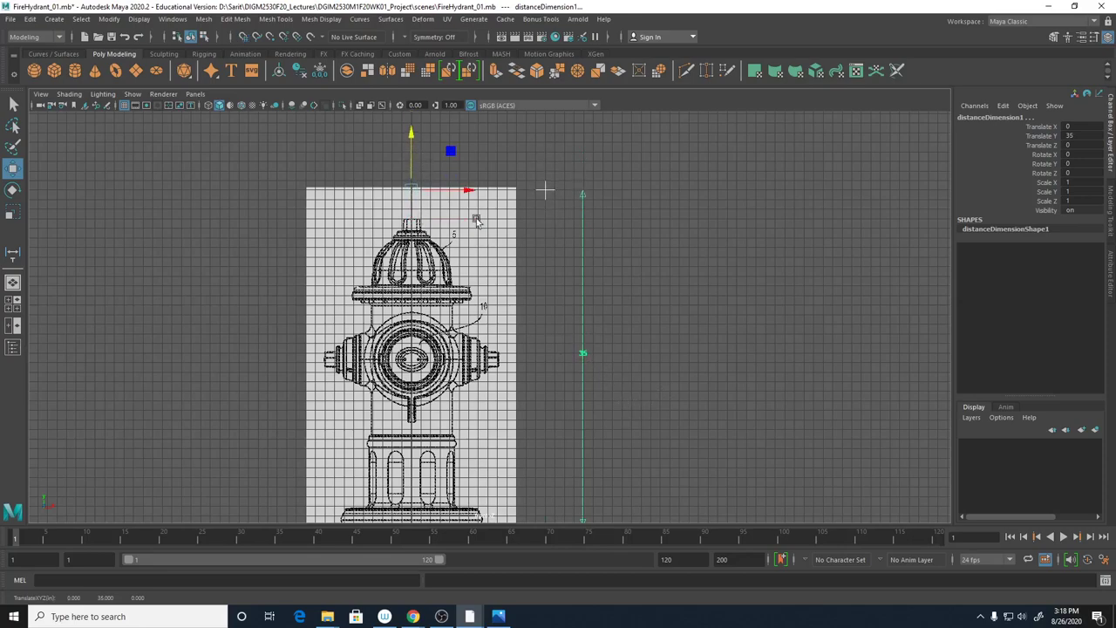
pyautogui.moveTo(413, 190); pyautogui.dragTo(413, 220)
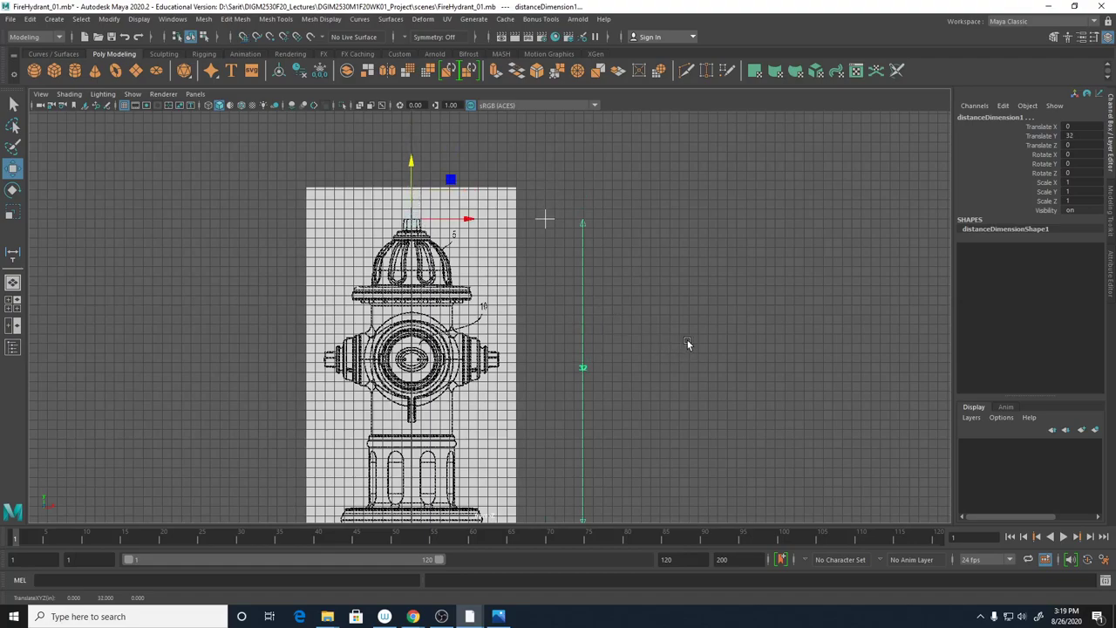
pyautogui.scroll(-3, 629, 369)
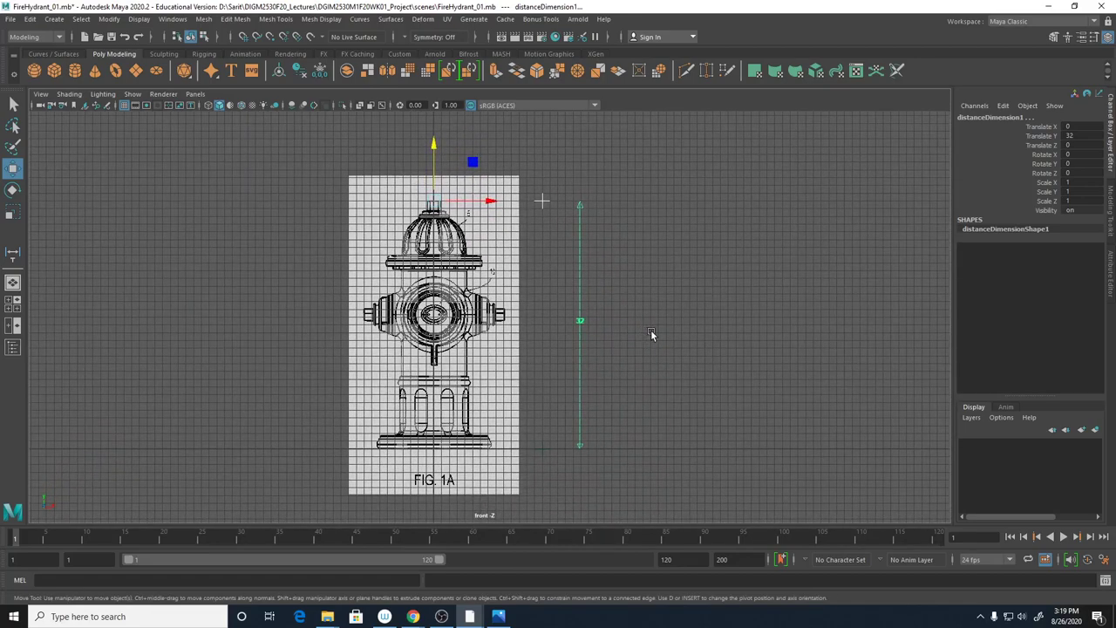
pyautogui.press('space')
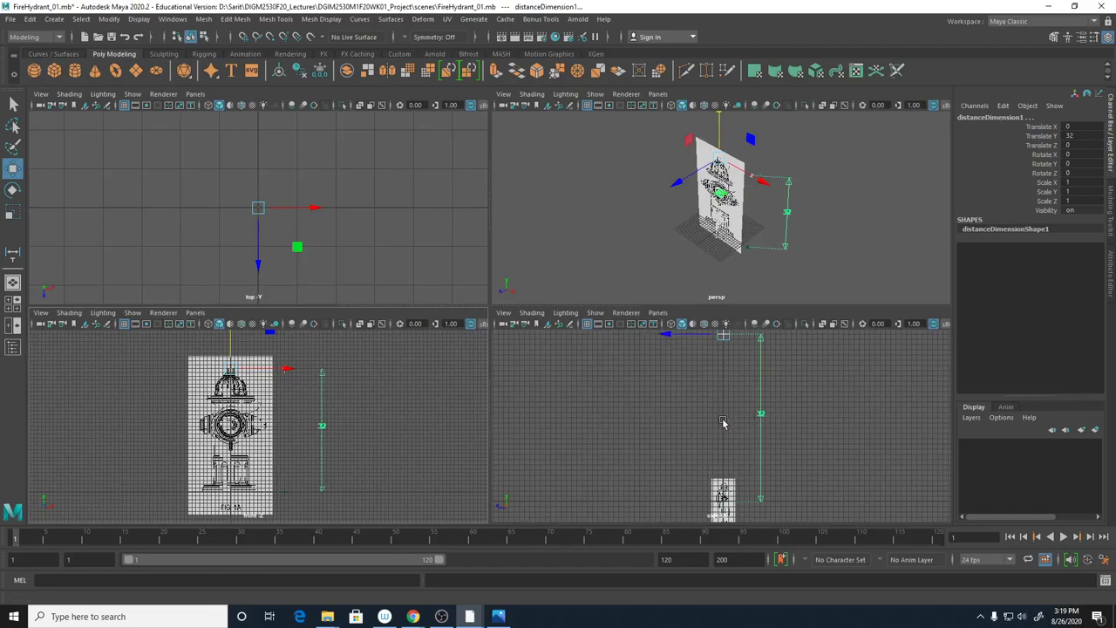
pyautogui.scroll(-2, 384, 408)
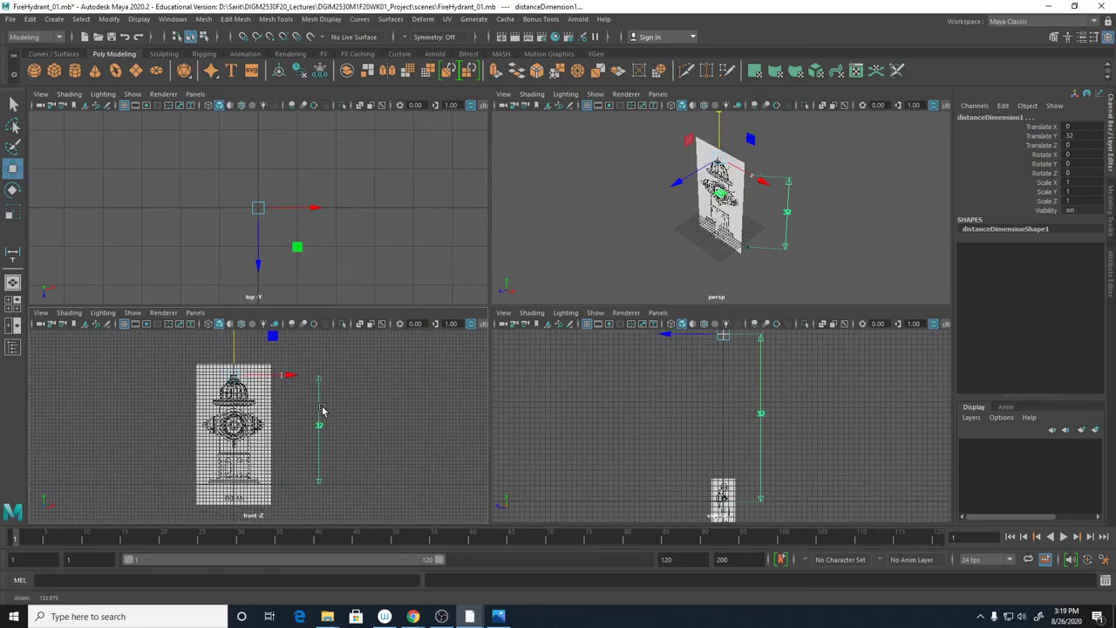
pyautogui.click(792, 491)
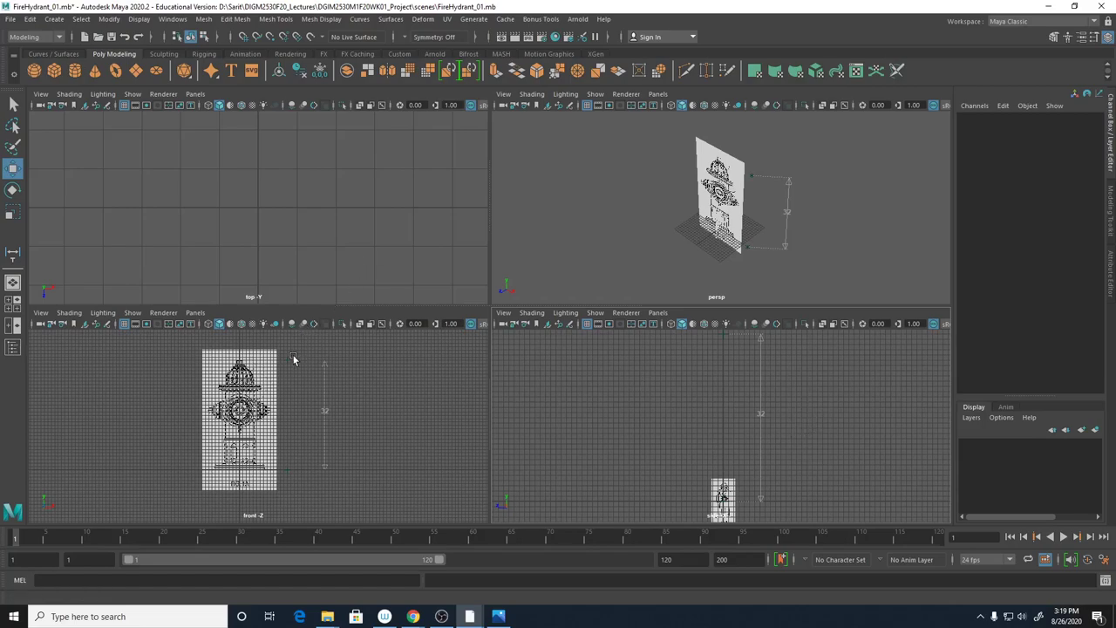
# Try starting another measurement beside the hydrant's top in the front view with the Distance Tool, and undo the placed point
pyautogui.click(55, 19)
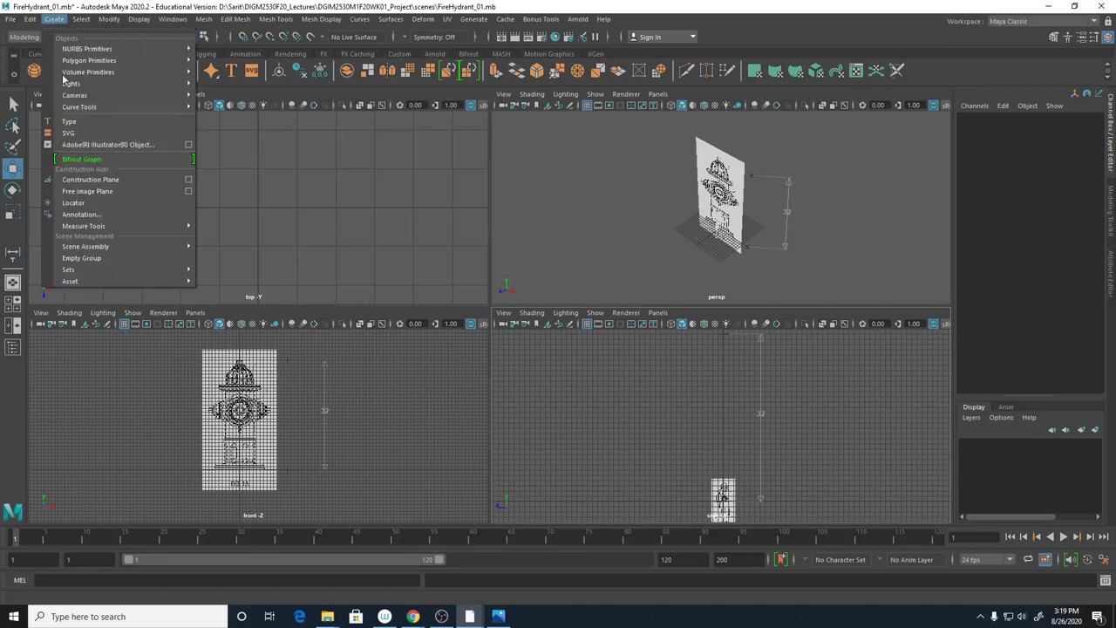
pyautogui.moveTo(102, 231)
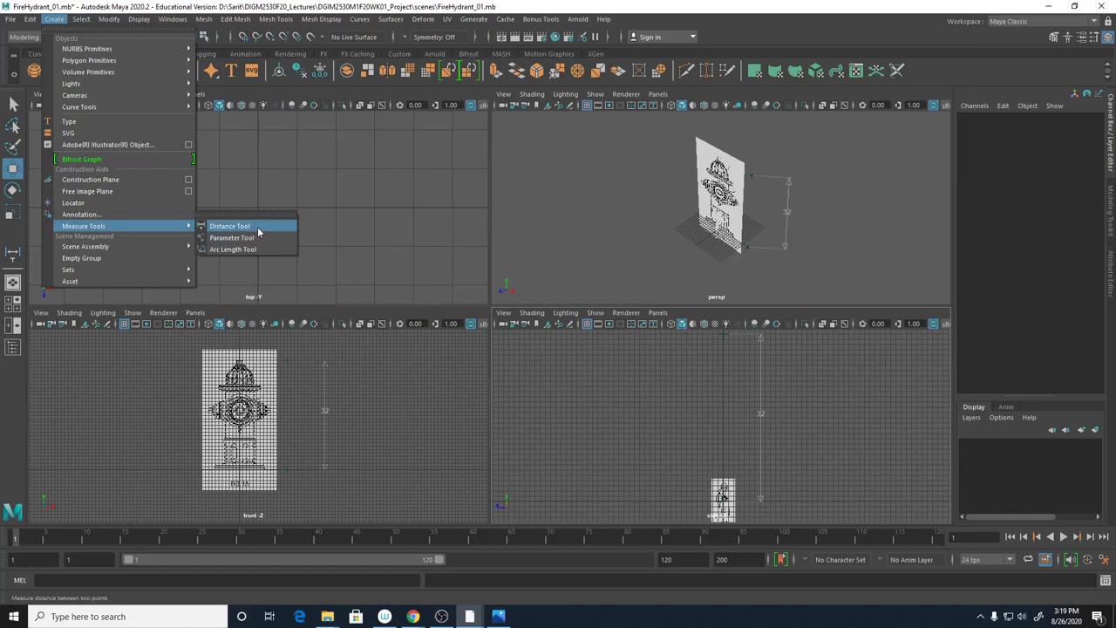
pyautogui.click(230, 226)
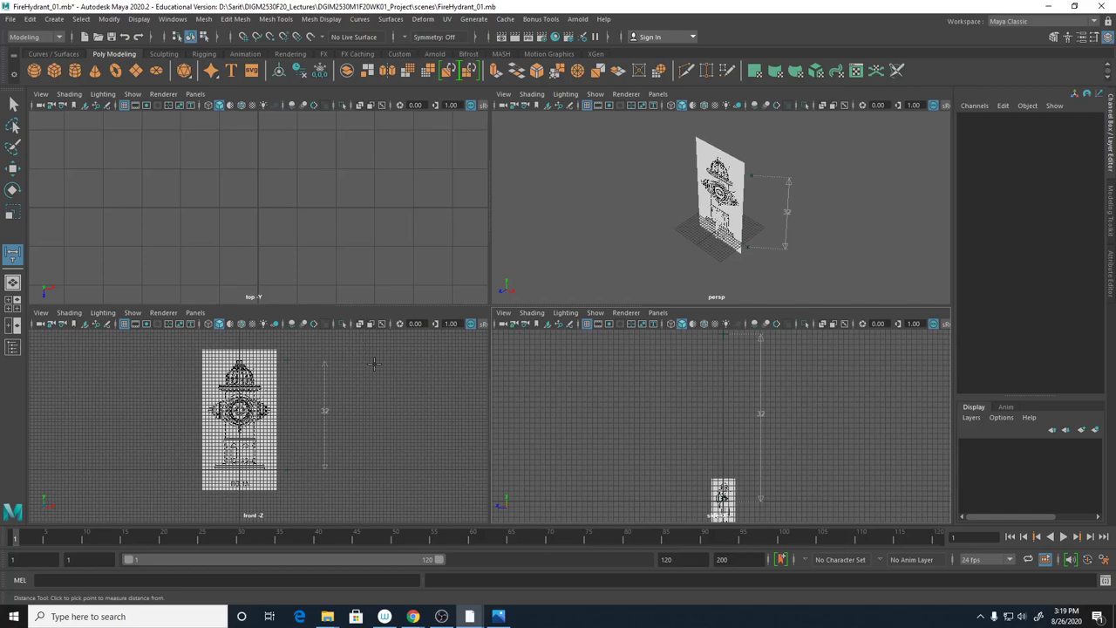
pyautogui.scroll(2, 365, 462)
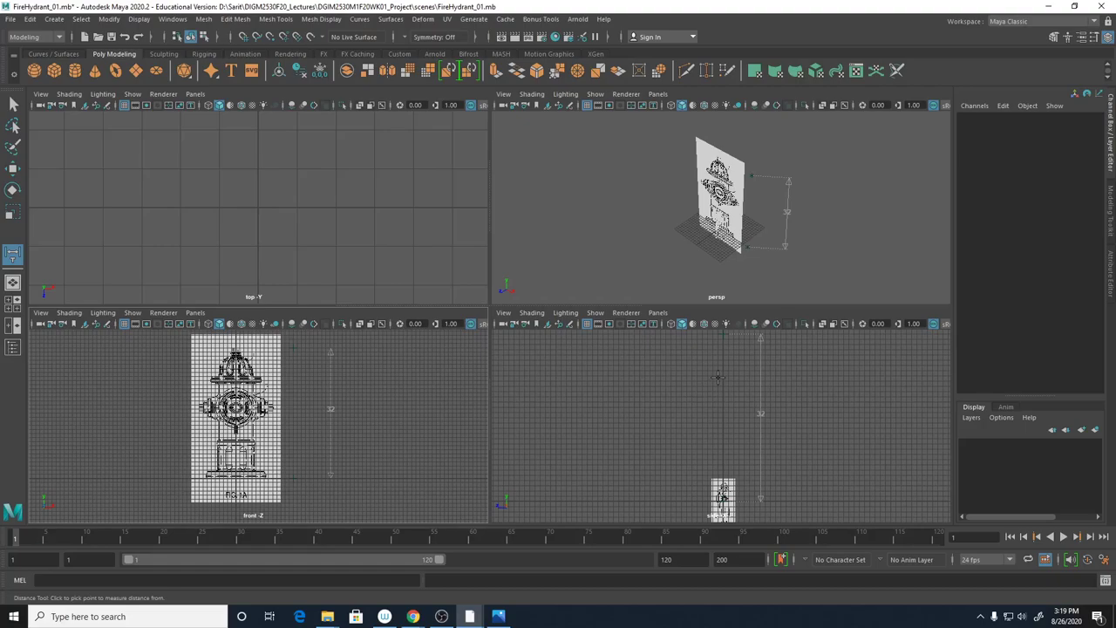
pyautogui.press('space')
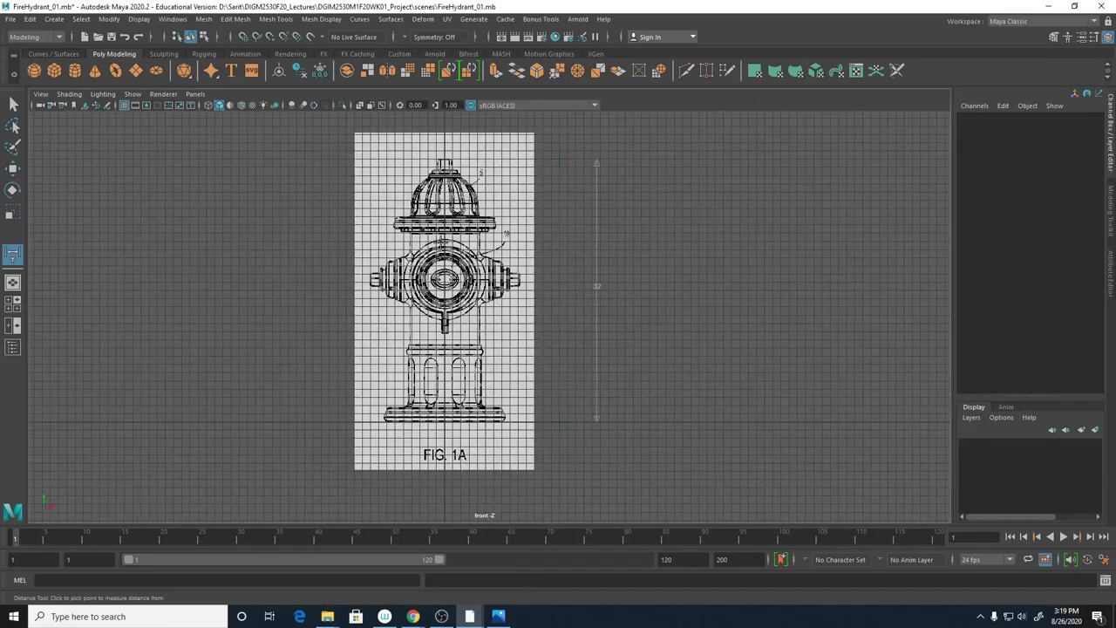
pyautogui.scroll(5, 655, 324)
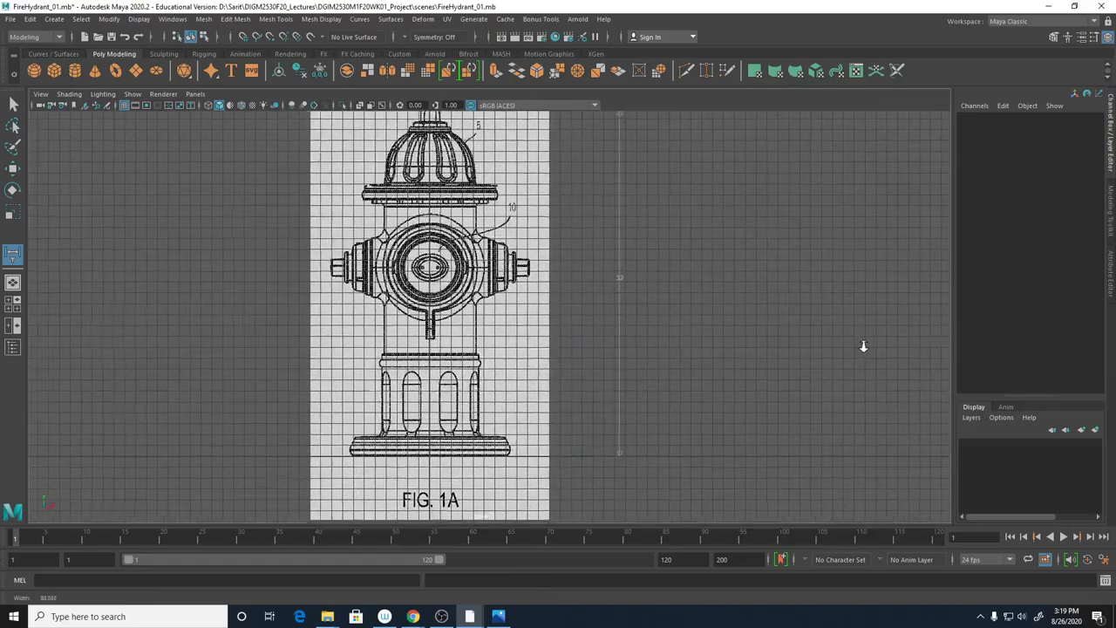
pyautogui.scroll(-2, 761, 301)
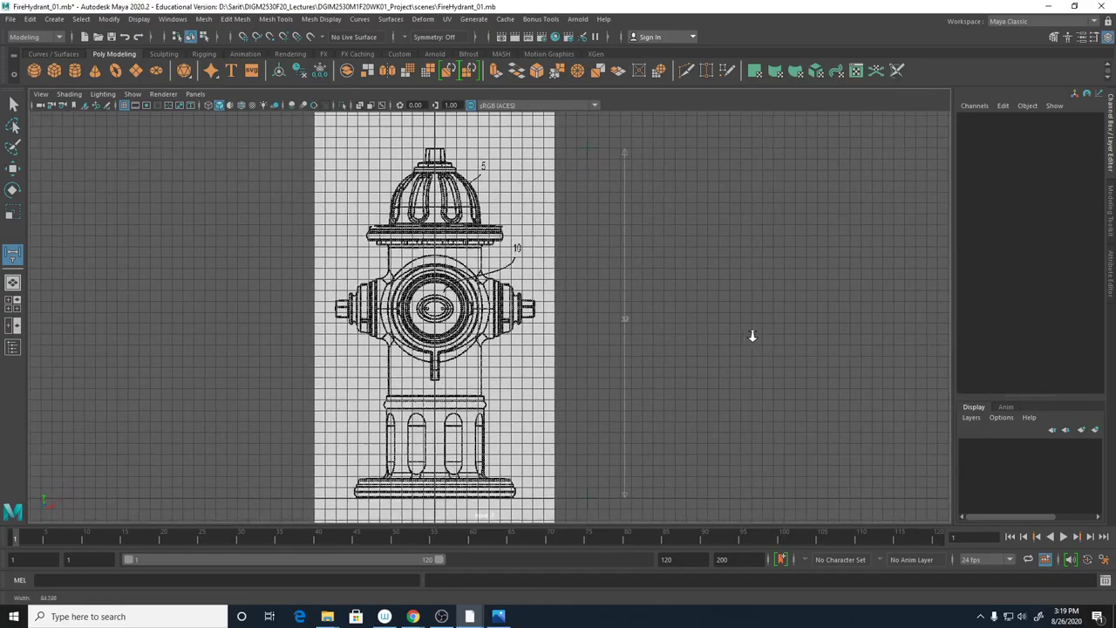
pyautogui.click(569, 177)
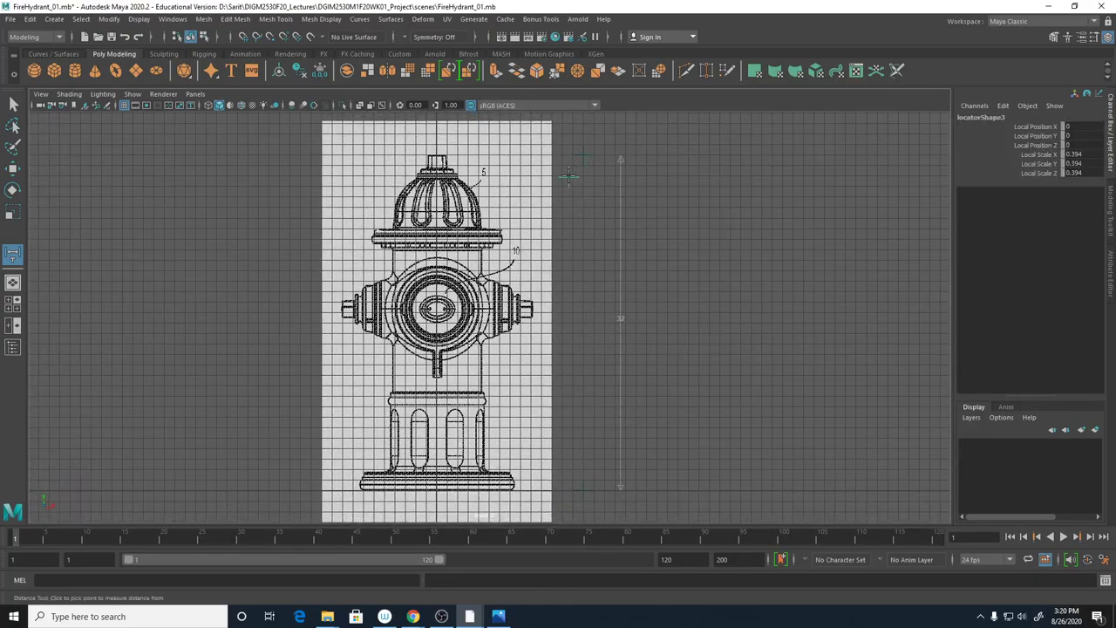
pyautogui.hotkey('ctrl', 'z')
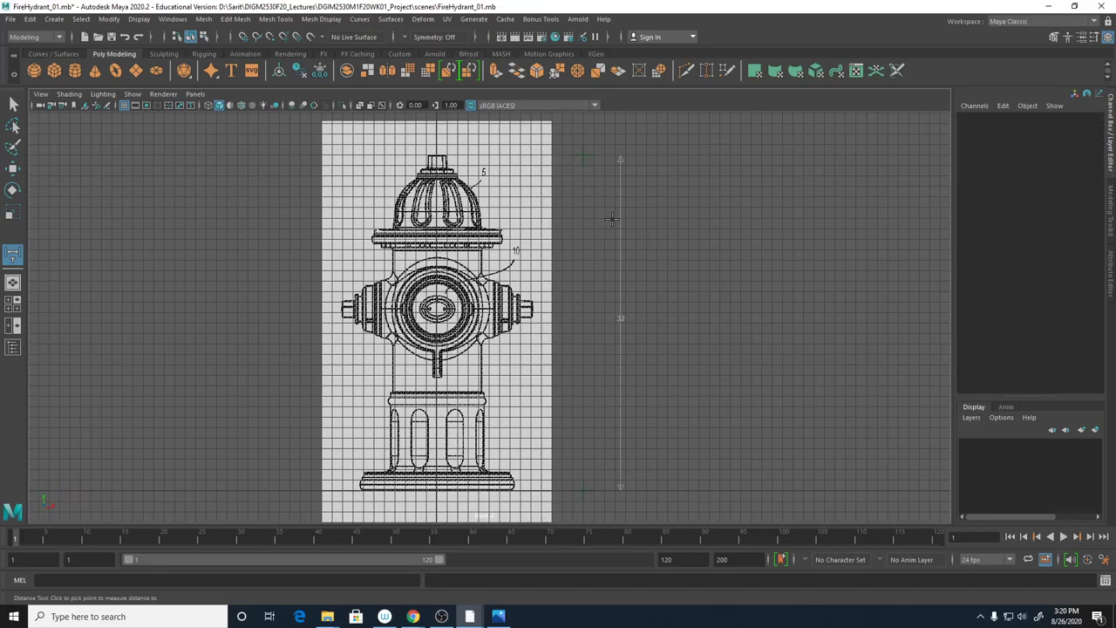
# Select the existing measurement's upper locator in the front view with the Move tool and activate its vertical axis
pyautogui.press('w')
pyautogui.moveTo(605, 138); pyautogui.dragTo(643, 252)
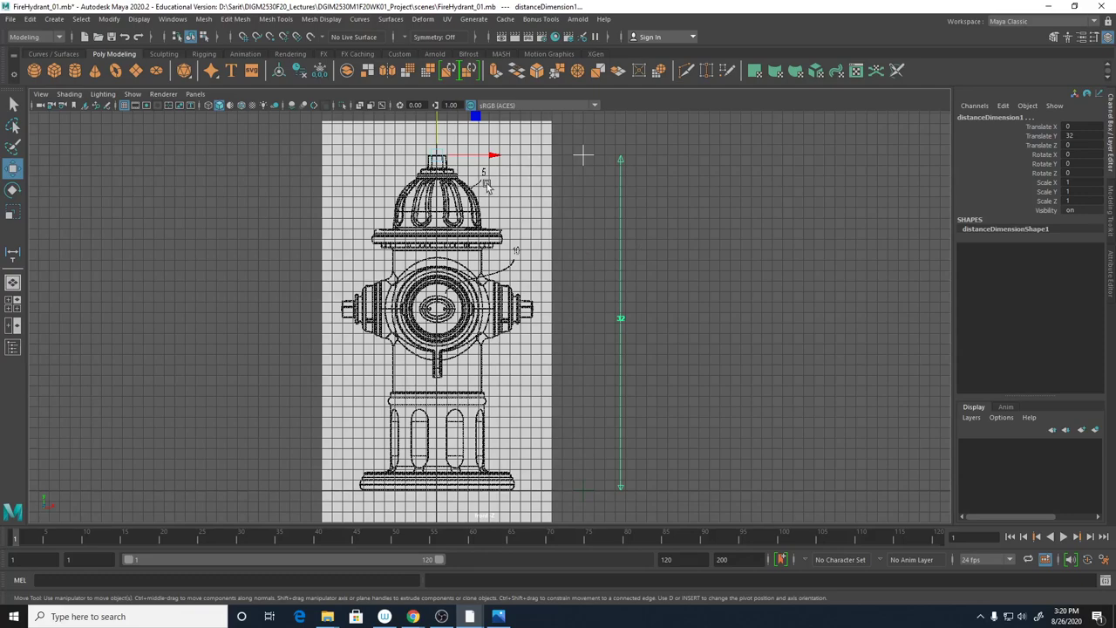
pyautogui.keyDown('alt'); pyautogui.moveTo(431, 113); pyautogui.dragTo(472, 157, button='middle'); pyautogui.keyUp('alt')
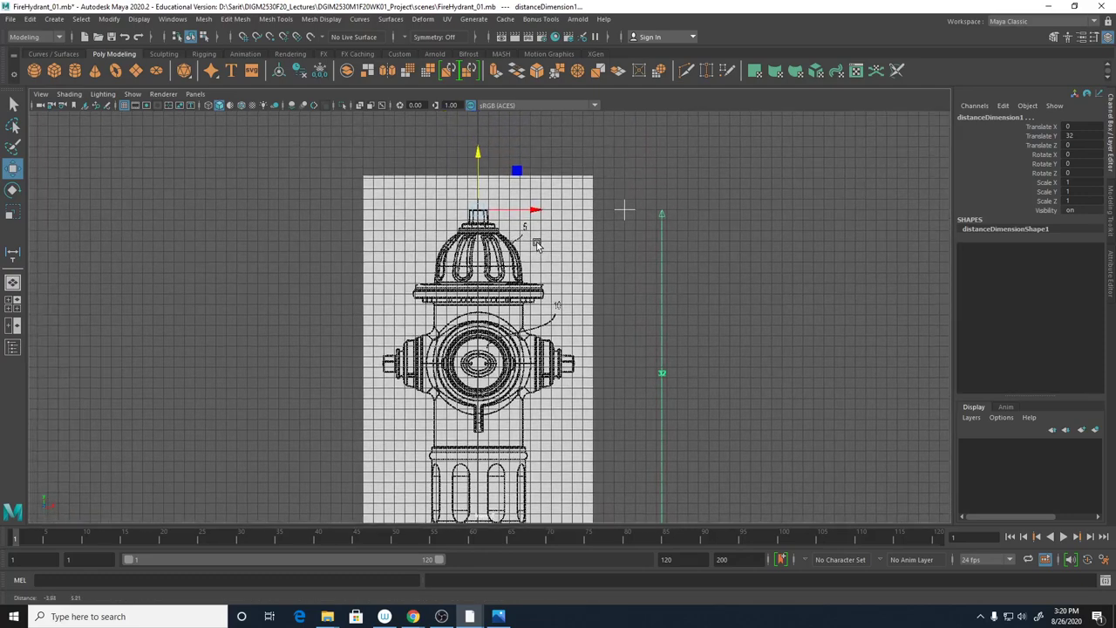
pyautogui.click(478, 154)
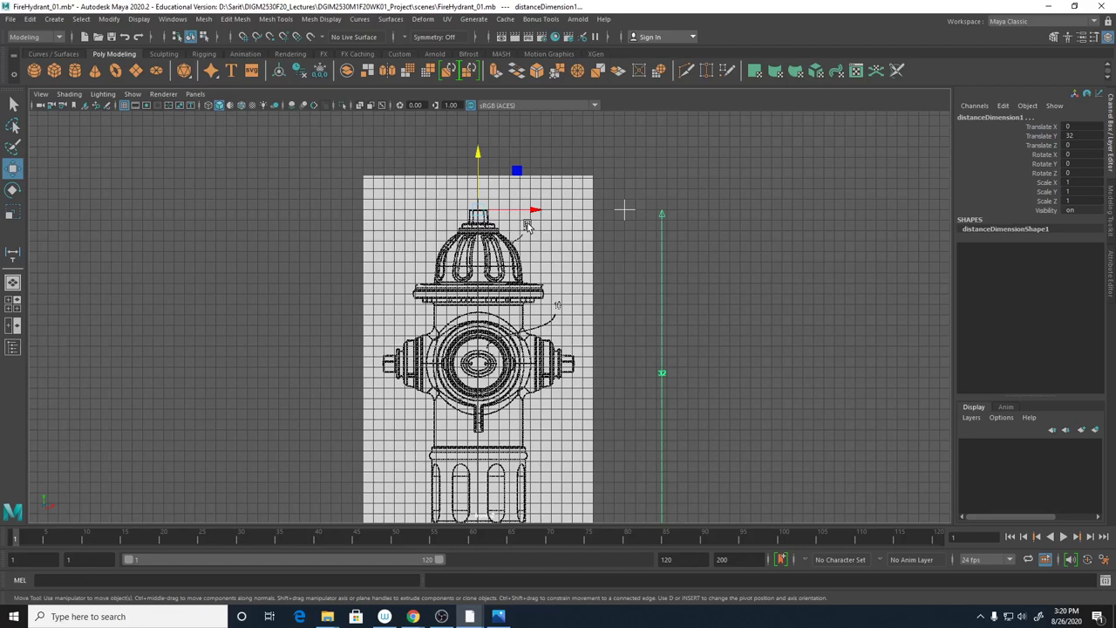
# Select the side image plane in an enlarged side view and scale it uniformly to about 5.196
pyautogui.press('space')
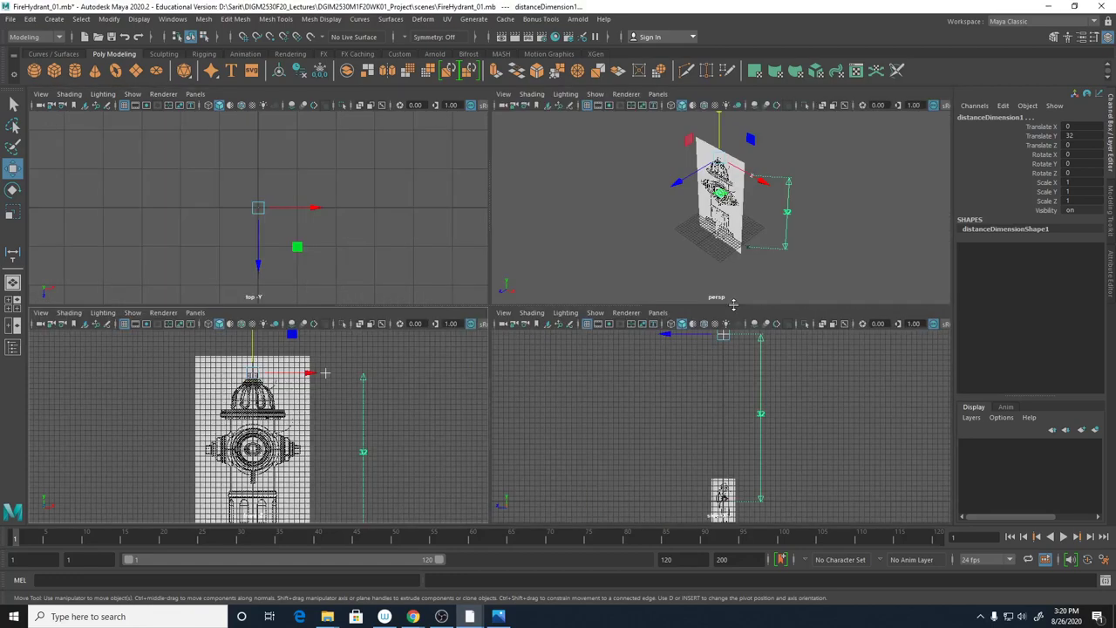
pyautogui.press('space')
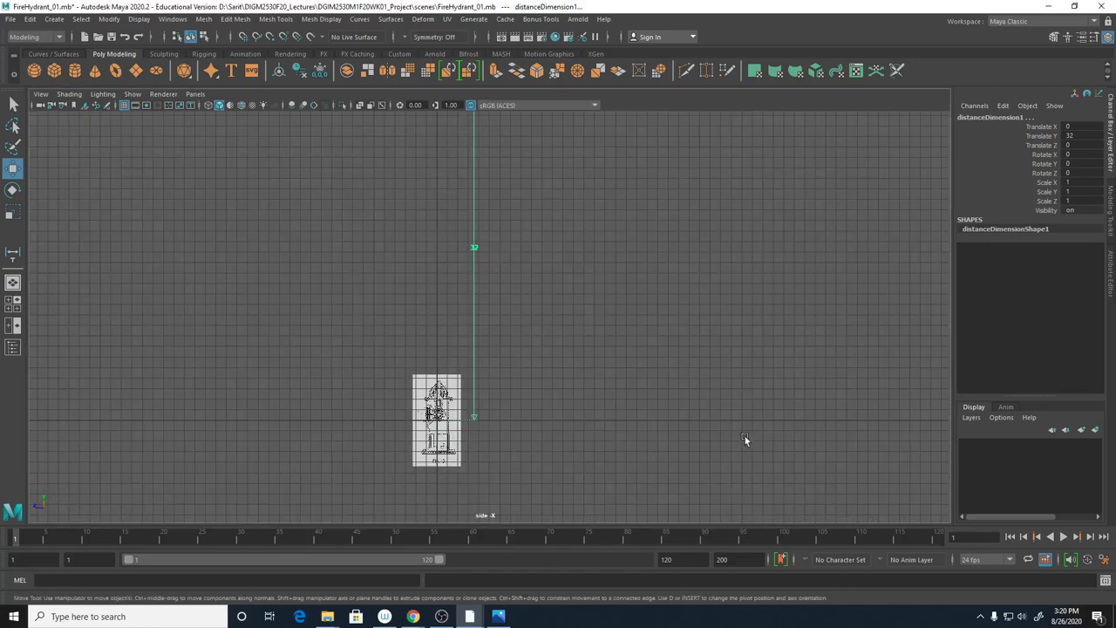
pyautogui.scroll(-2, 584, 402)
pyautogui.click(461, 382)
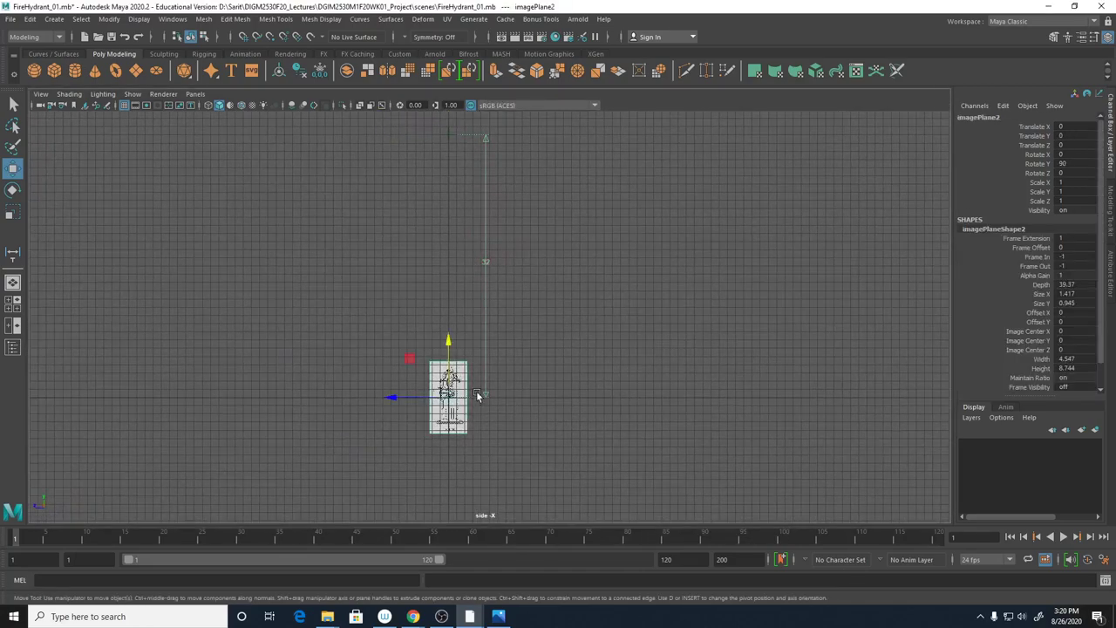
pyautogui.press('t')
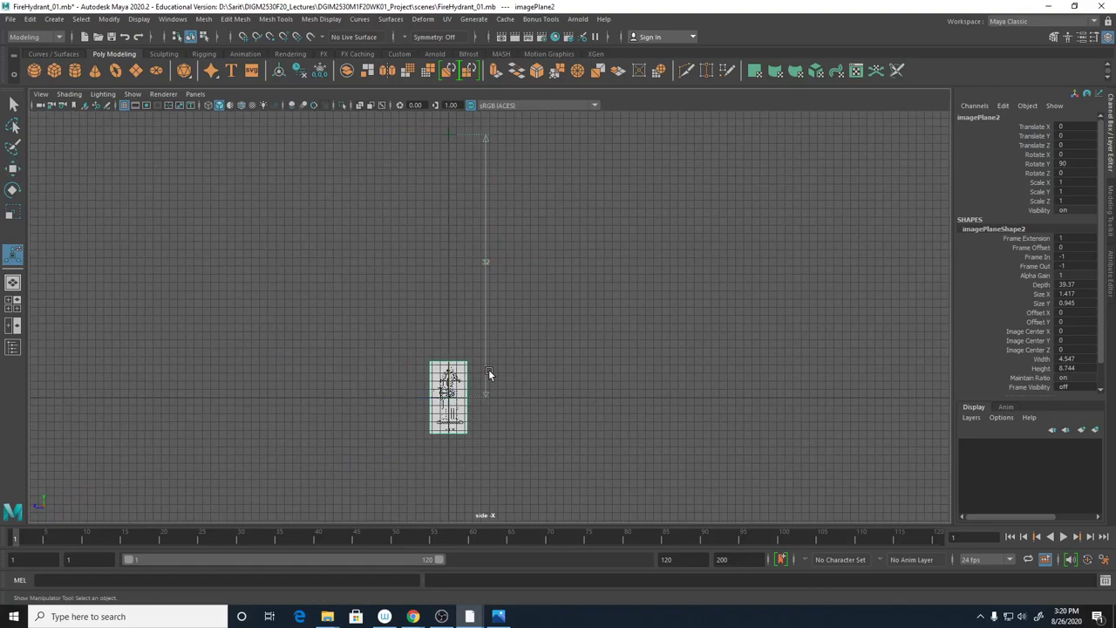
pyautogui.press('r')
pyautogui.moveTo(488, 367); pyautogui.dragTo(599, 334)
# Move the side image plane up to about Translate Y 16.648 and beside the measurement at about Translate Z 15.515, checking it without the grid
pyautogui.press('w')
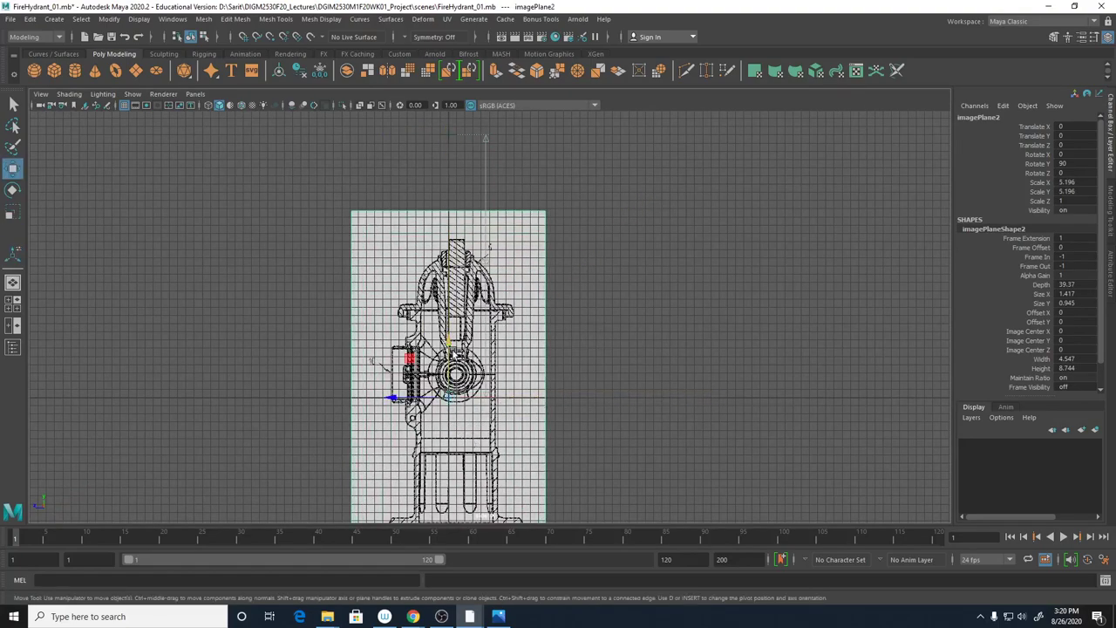
pyautogui.moveTo(448, 345); pyautogui.dragTo(448, 206)
pyautogui.keyDown('alt'); pyautogui.moveTo(585, 301); pyautogui.dragTo(567, 366, button='middle'); pyautogui.keyUp('alt')
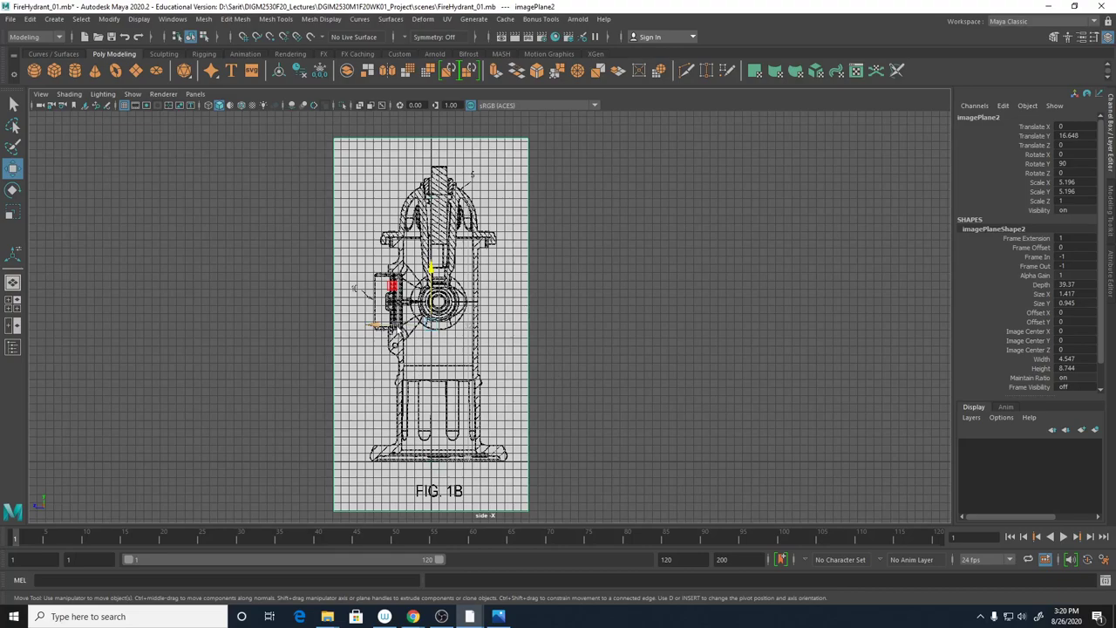
pyautogui.moveTo(394, 328); pyautogui.dragTo(255, 326)
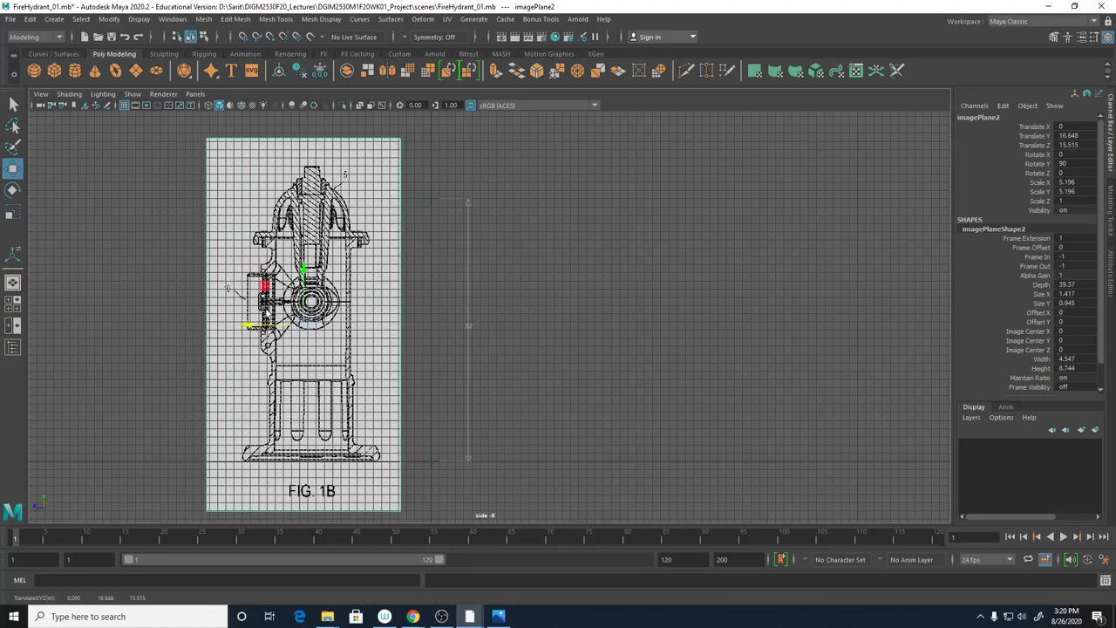
pyautogui.click(125, 105)
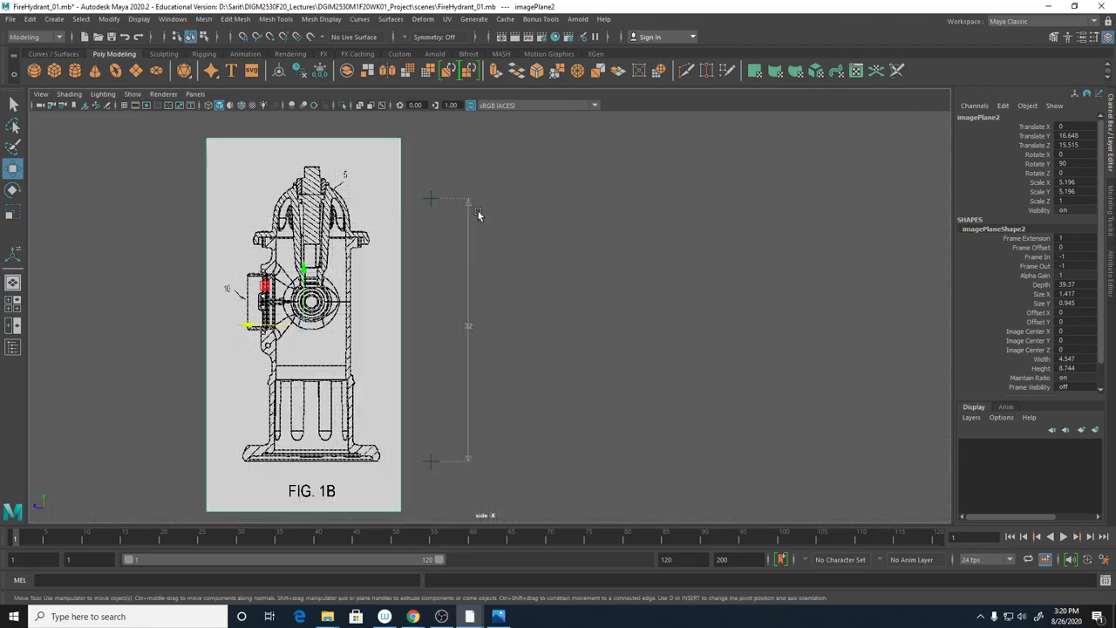
pyautogui.click(124, 106)
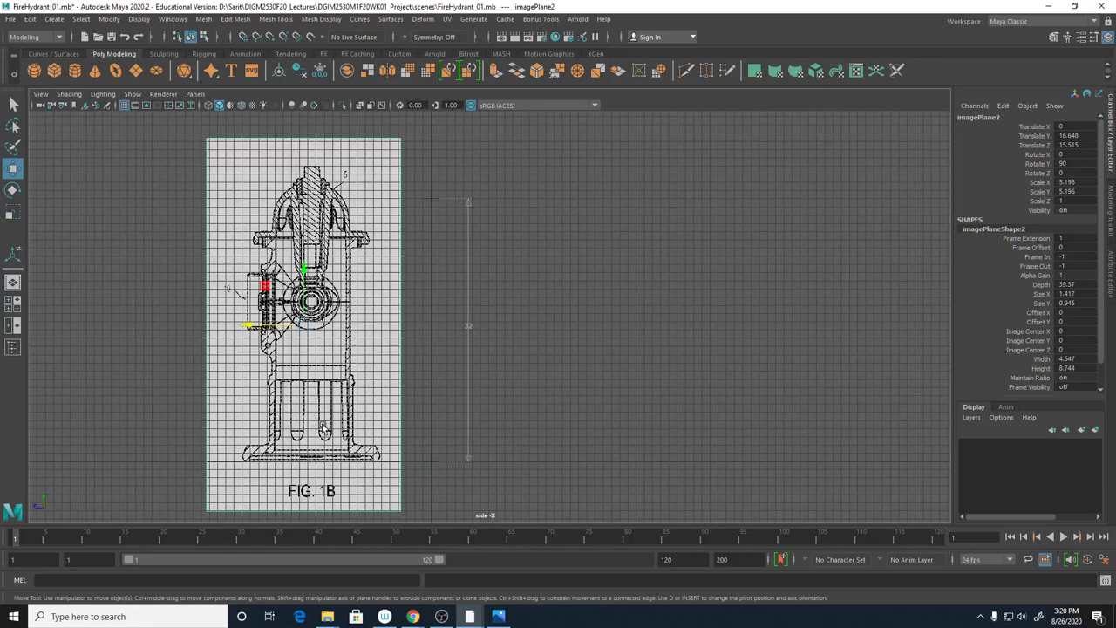
# Snap the side image plane's pivot down to the ground line at the hydrant's base
pyautogui.press('d')
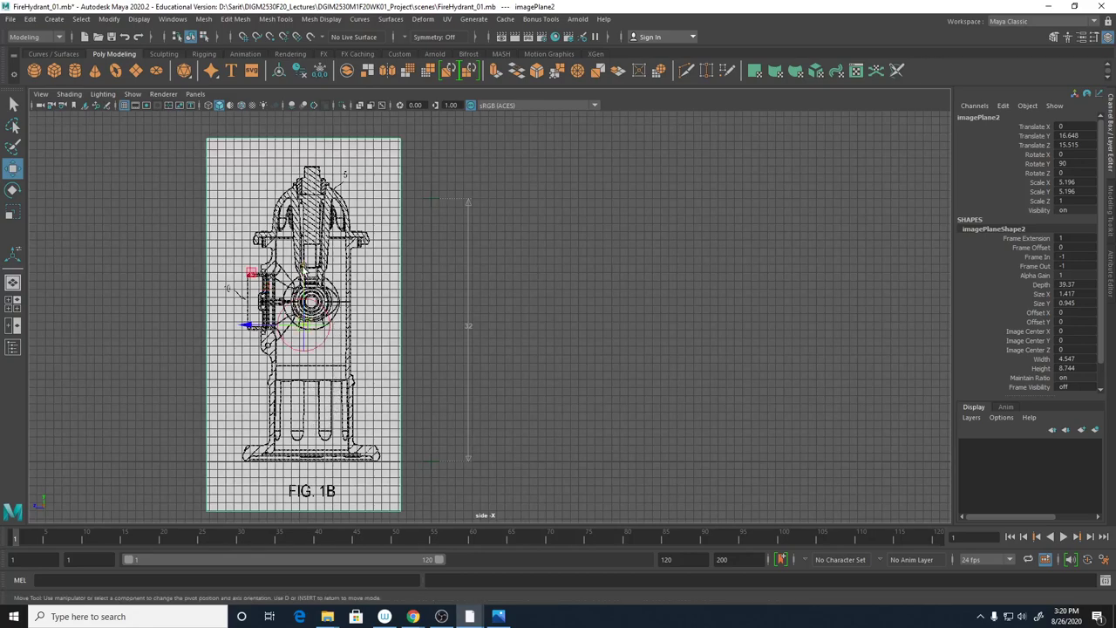
pyautogui.moveTo(303, 272); pyautogui.dragTo(305, 462)
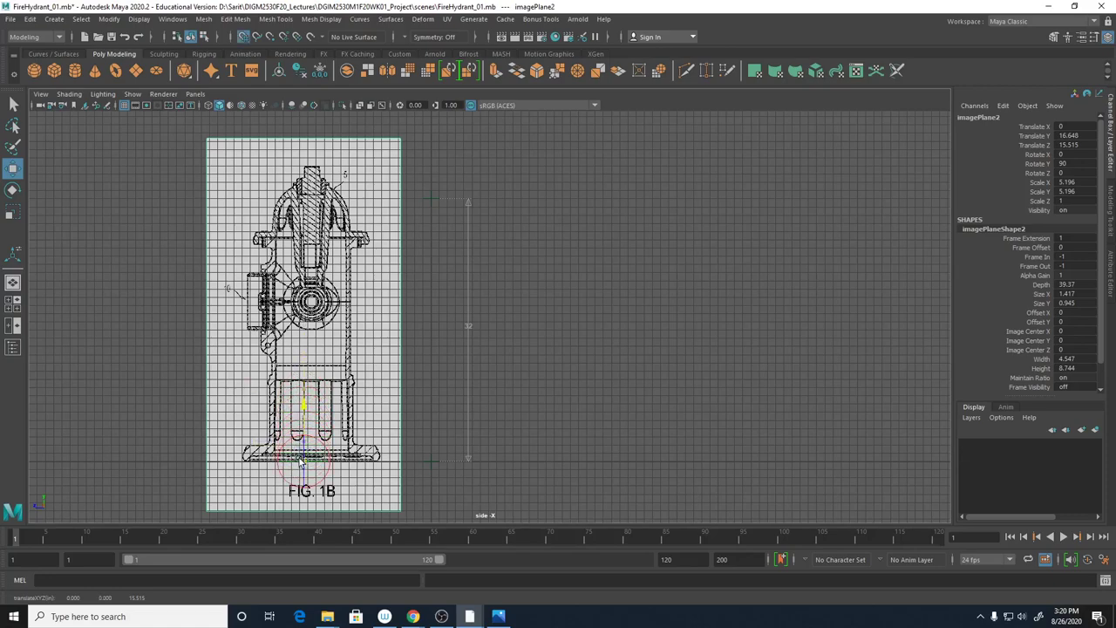
pyautogui.scroll(5, 318, 463)
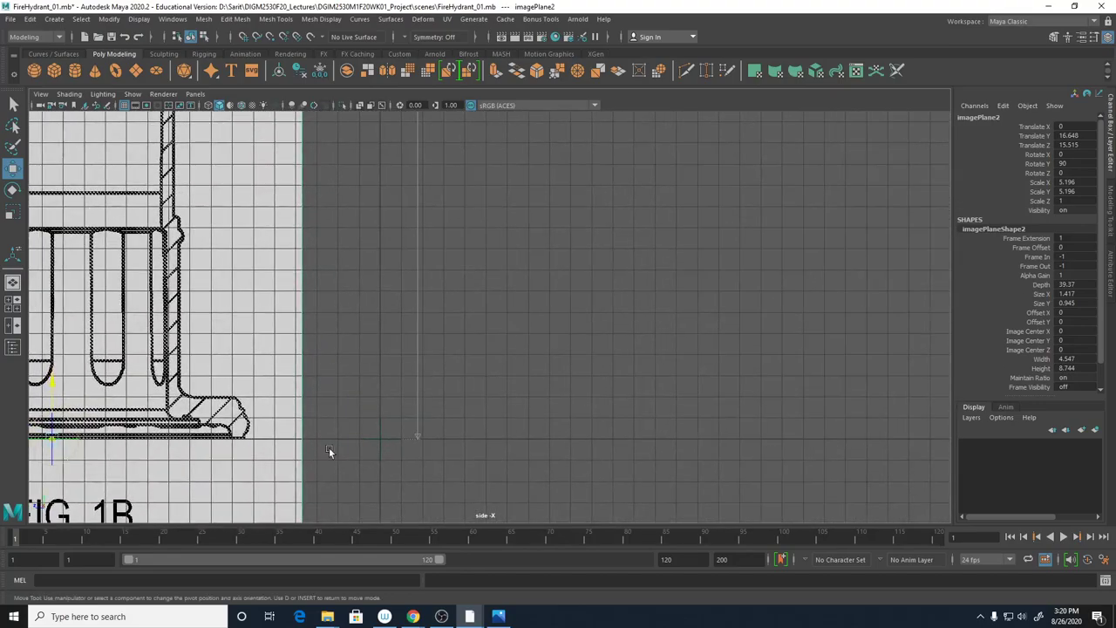
pyautogui.press('f')
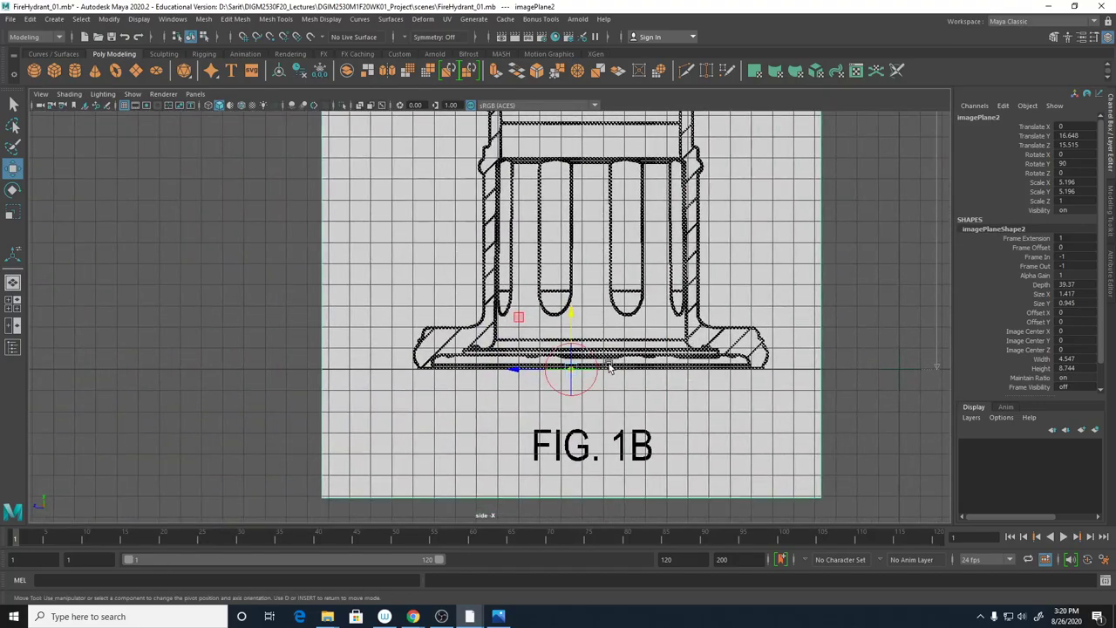
pyautogui.keyDown('alt'); pyautogui.moveTo(633, 369); pyautogui.dragTo(552, 460, button='middle'); pyautogui.keyUp('alt')
pyautogui.scroll(-1, 552, 461)
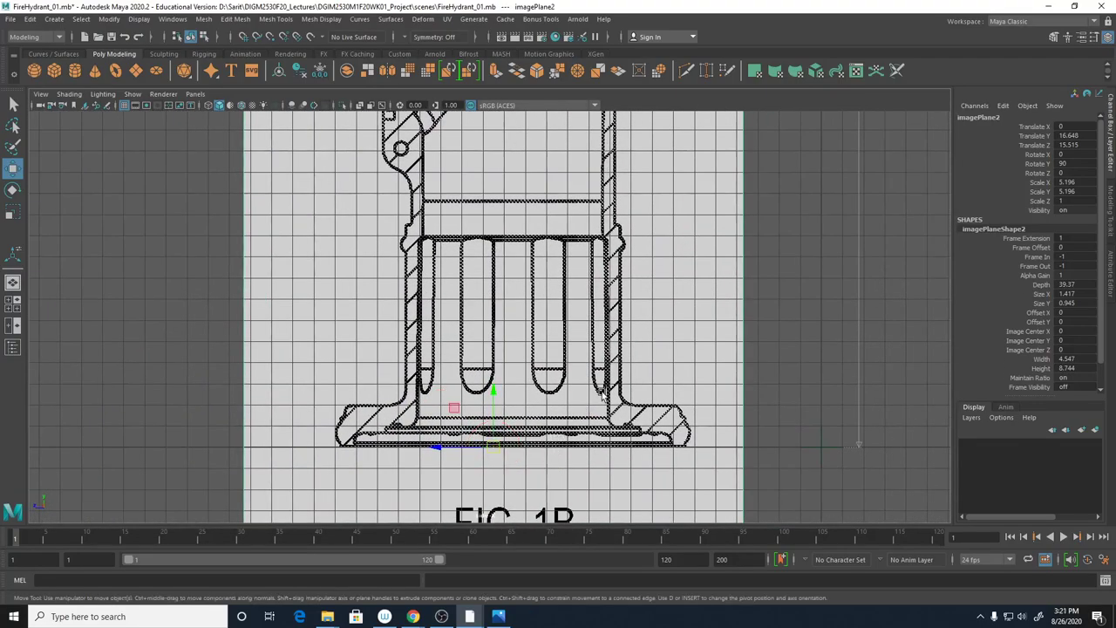
pyautogui.scroll(-4, 504, 399)
pyautogui.scroll(-2, 665, 403)
pyautogui.keyDown('alt'); pyautogui.moveTo(665, 403); pyautogui.dragTo(602, 466, button='middle'); pyautogui.keyUp('alt')
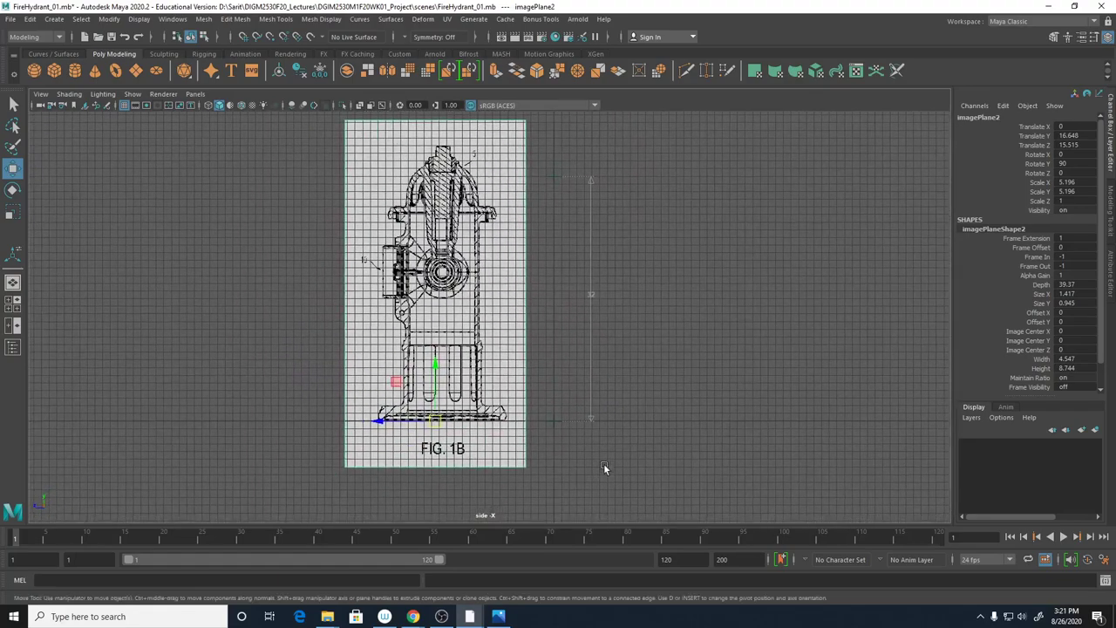
pyautogui.moveTo(395, 382); pyautogui.dragTo(393, 381)
pyautogui.hotkey('ctrl', 'z')
pyautogui.click(396, 384)
pyautogui.hotkey('ctrl', 'z')
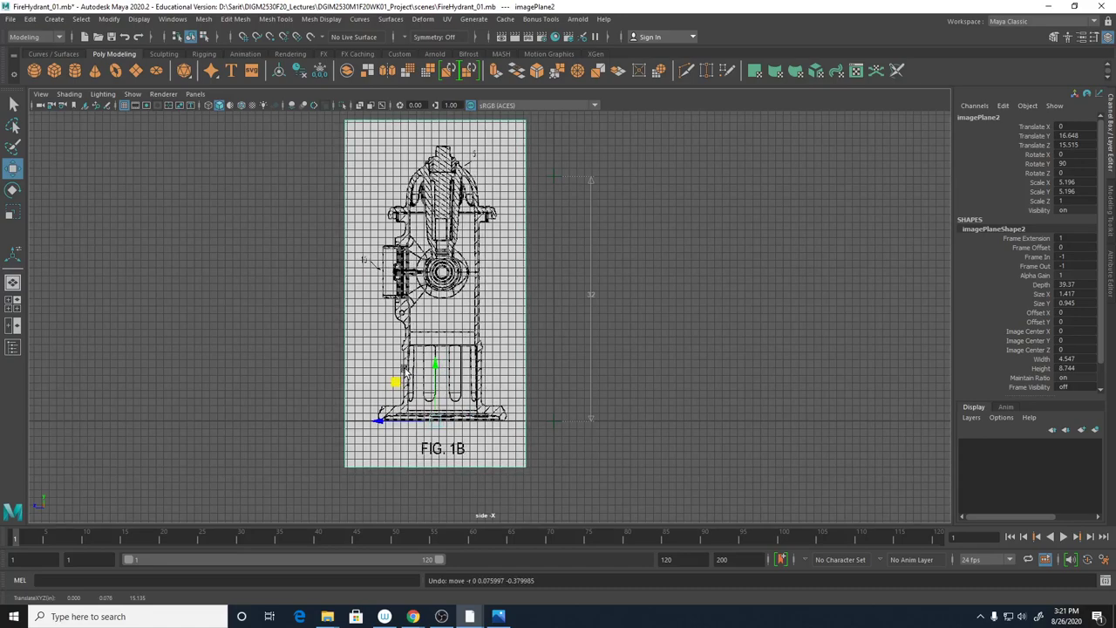
# Scale the side image plane uniformly down to about 4.825 from its base pivot
pyautogui.press('r')
pyautogui.moveTo(475, 384); pyautogui.dragTo(481, 397)
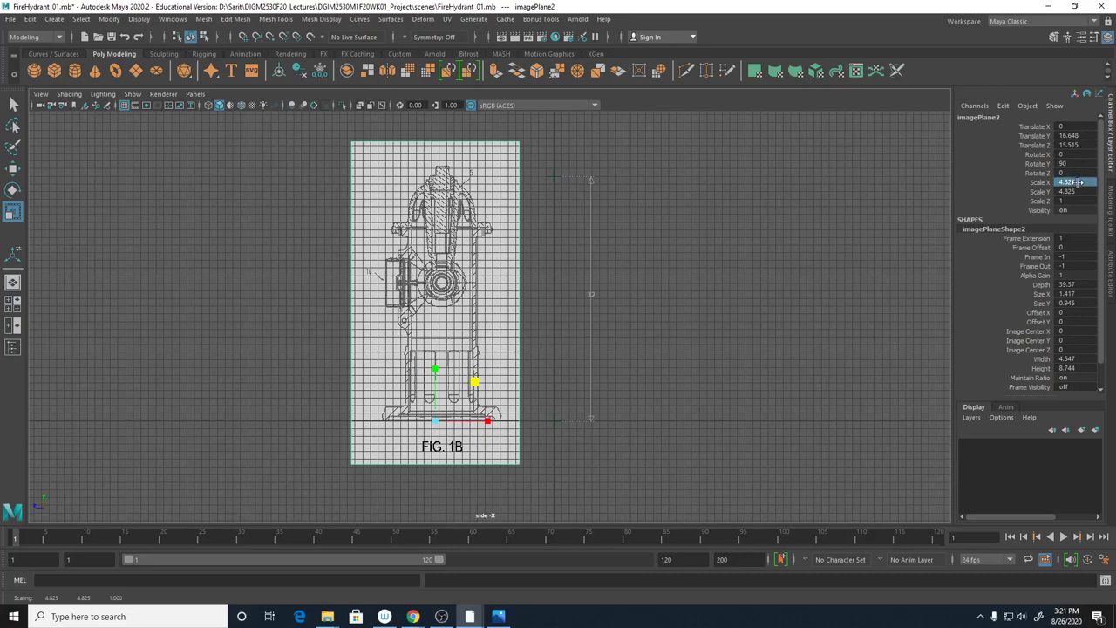
# Try setting the side image plane's Scale Y alone to 5, and undo it
pyautogui.moveTo(1081, 191); pyautogui.dragTo(1082, 179)
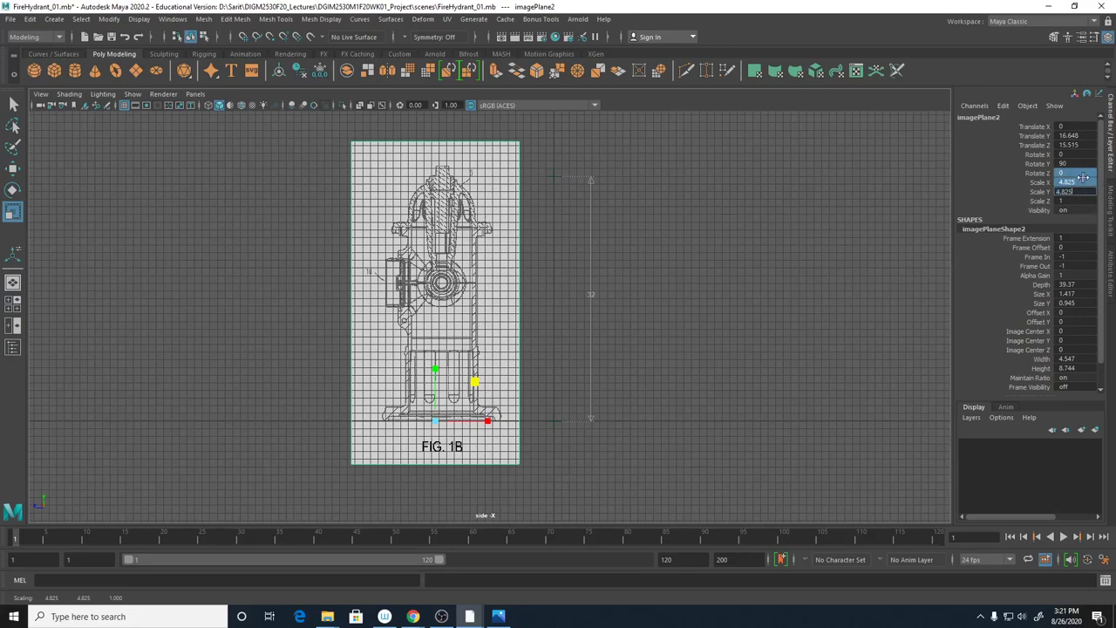
pyautogui.click(1087, 199)
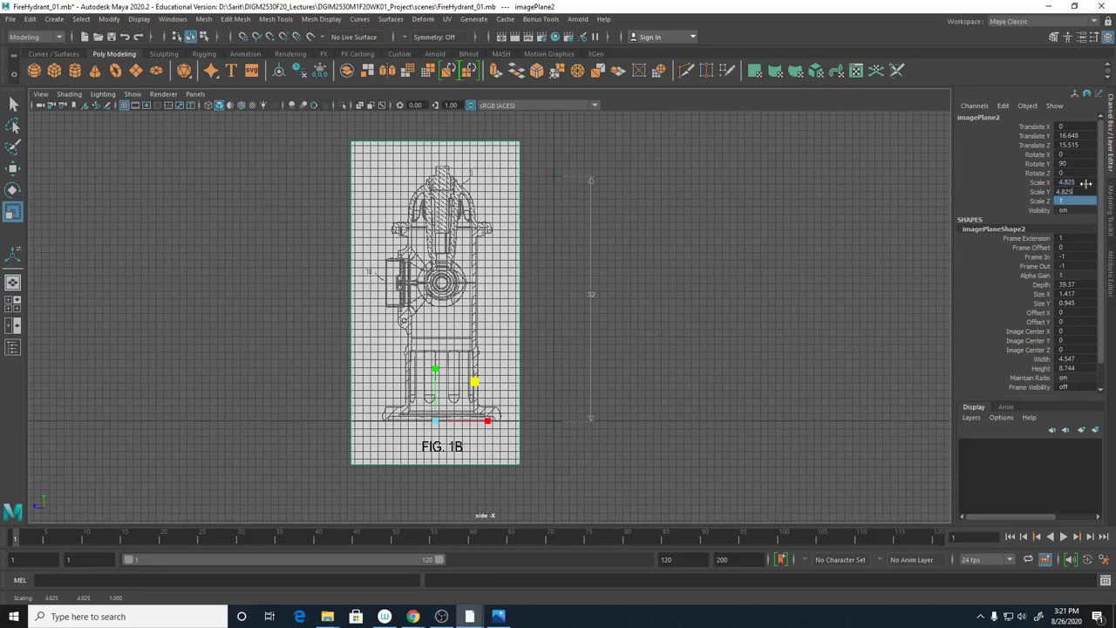
pyautogui.click(1087, 183)
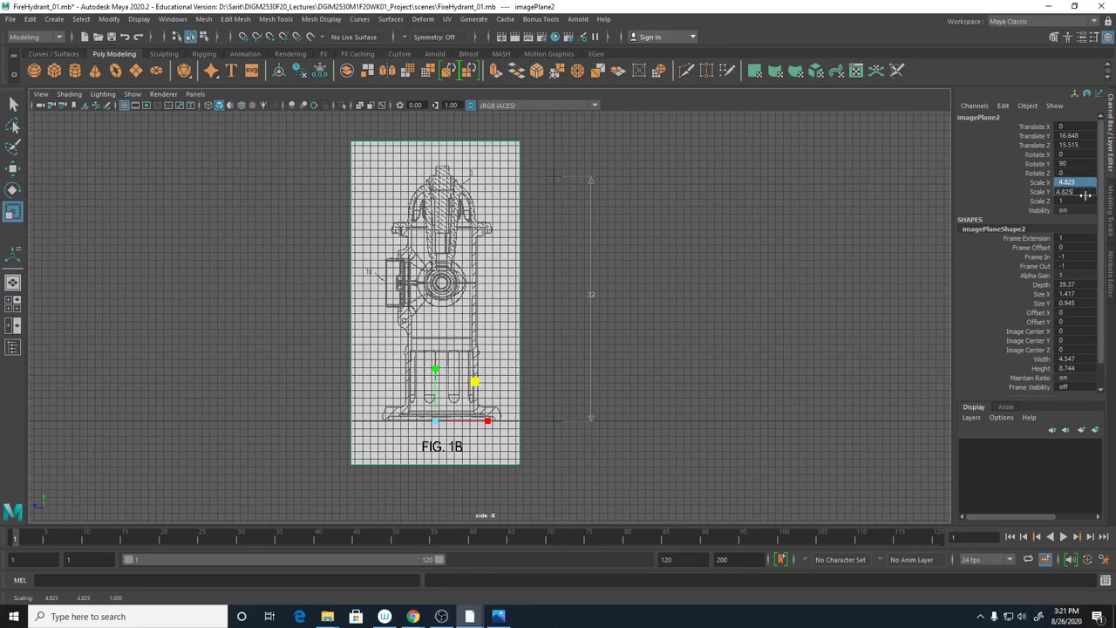
pyautogui.click(1090, 173)
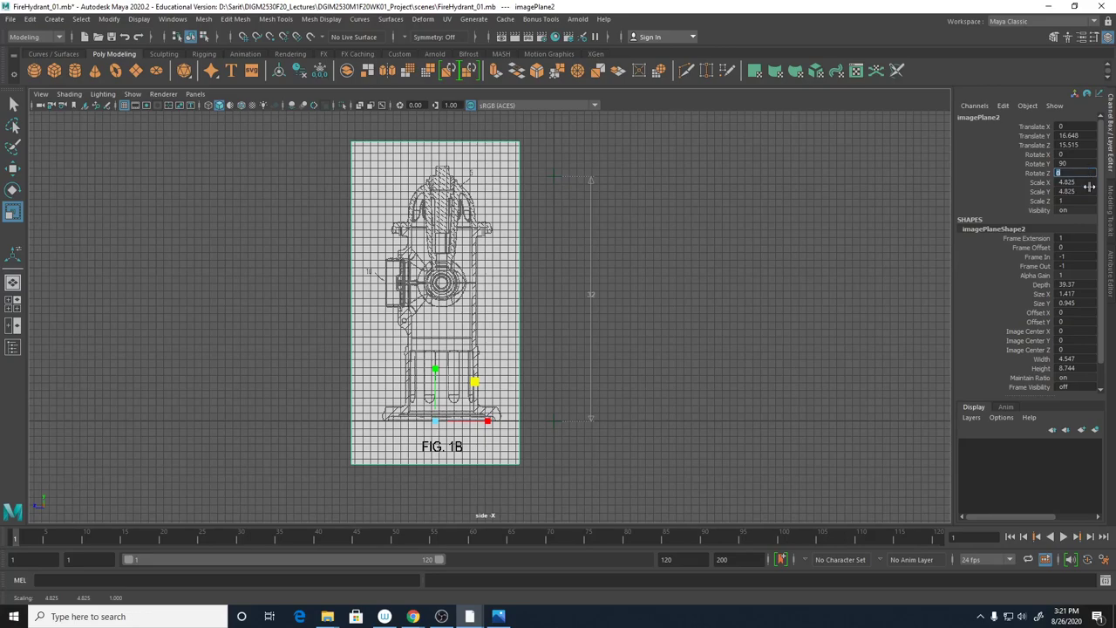
pyautogui.click(1090, 191)
pyautogui.write('5')
pyautogui.press('Return')
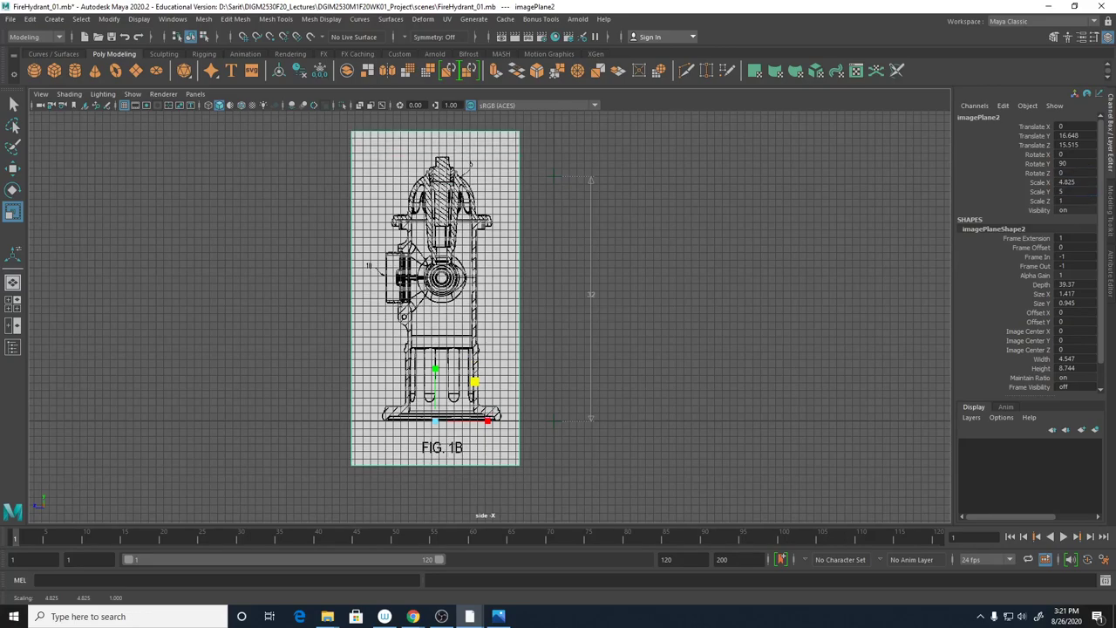
pyautogui.hotkey('ctrl', 'z')
# Set the side image plane's Scale X and Scale Y together to 4.7 and reduce both to 4.6
pyautogui.moveTo(1089, 183); pyautogui.dragTo(1089, 192)
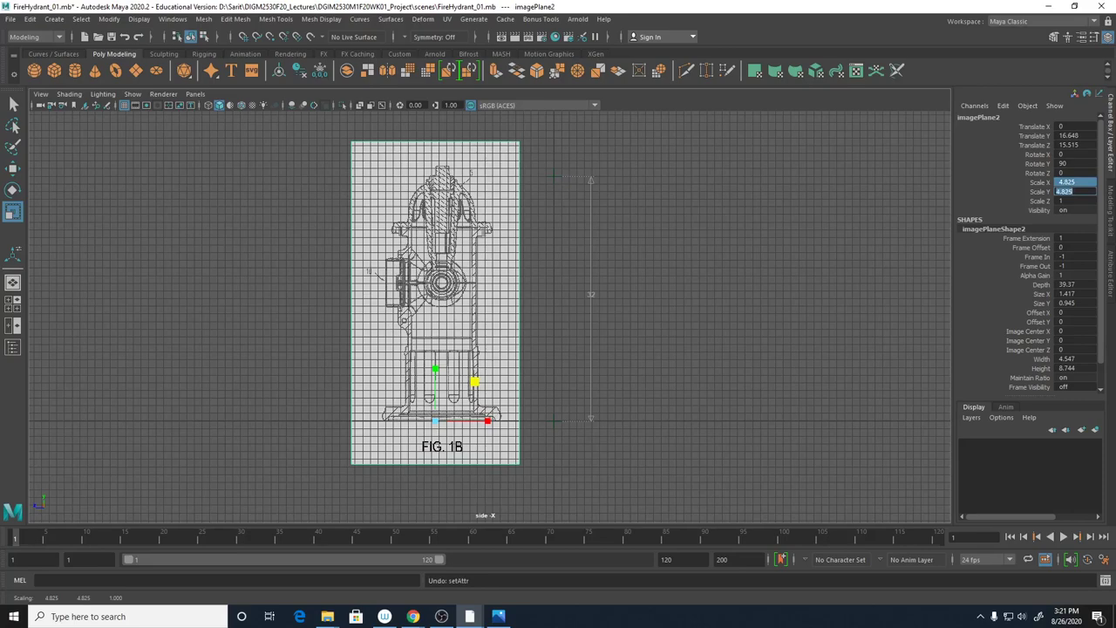
pyautogui.write('4.7')
pyautogui.press('Return')
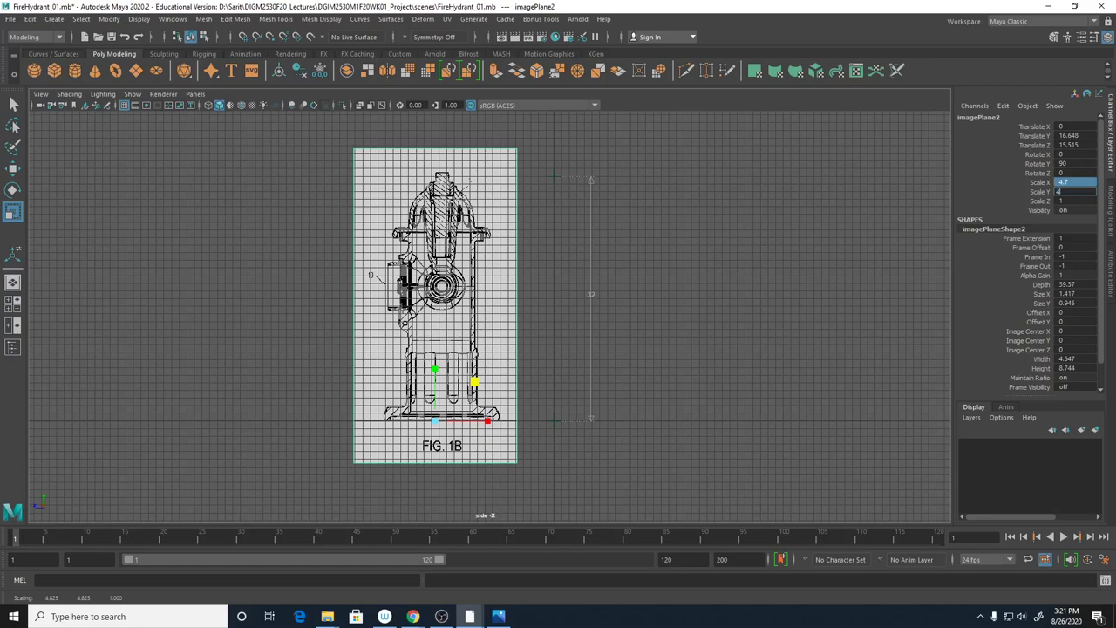
pyautogui.write('.8')
pyautogui.press('Return')
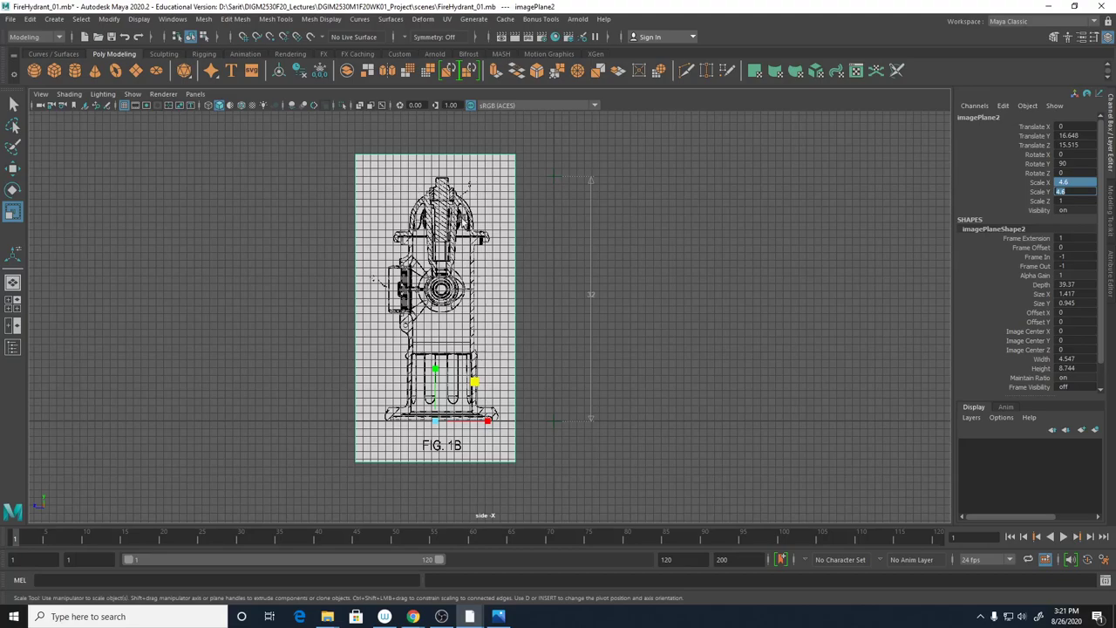
# Fine-tune the side image plane's Scale X and Y against the measurement's upper locator, trying 4.65 and settling on 4.625
pyautogui.scroll(6, 650, 402)
pyautogui.scroll(2, 650, 402)
pyautogui.keyDown('alt'); pyautogui.moveTo(628, 288); pyautogui.dragTo(606, 410, button='middle'); pyautogui.keyUp('alt')
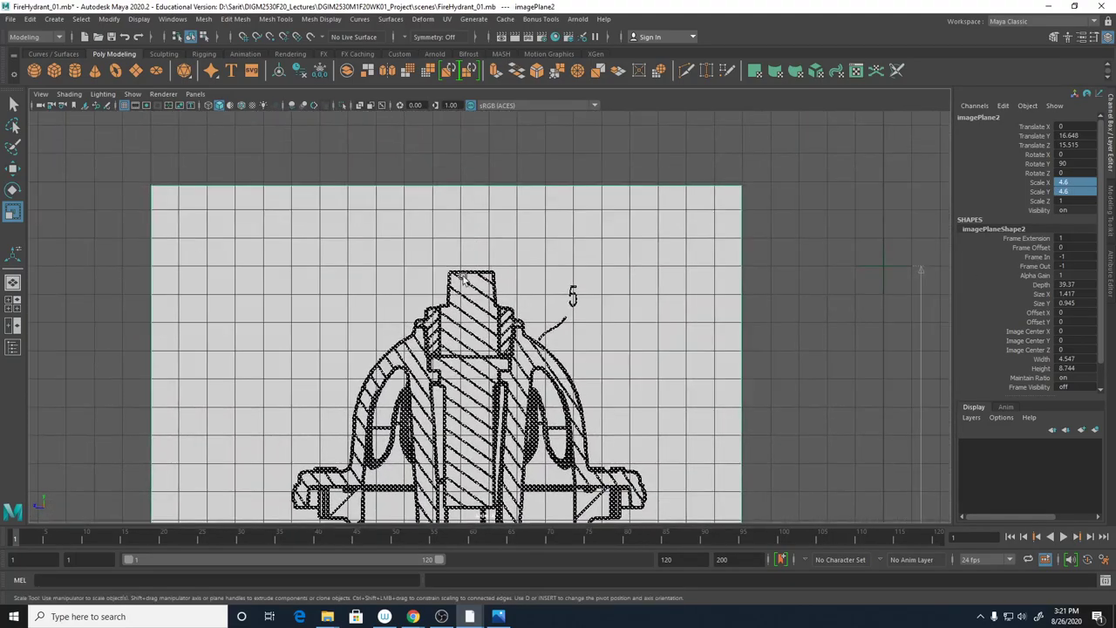
pyautogui.doubleClick(1084, 191)
pyautogui.write('4.65')
pyautogui.press('Return')
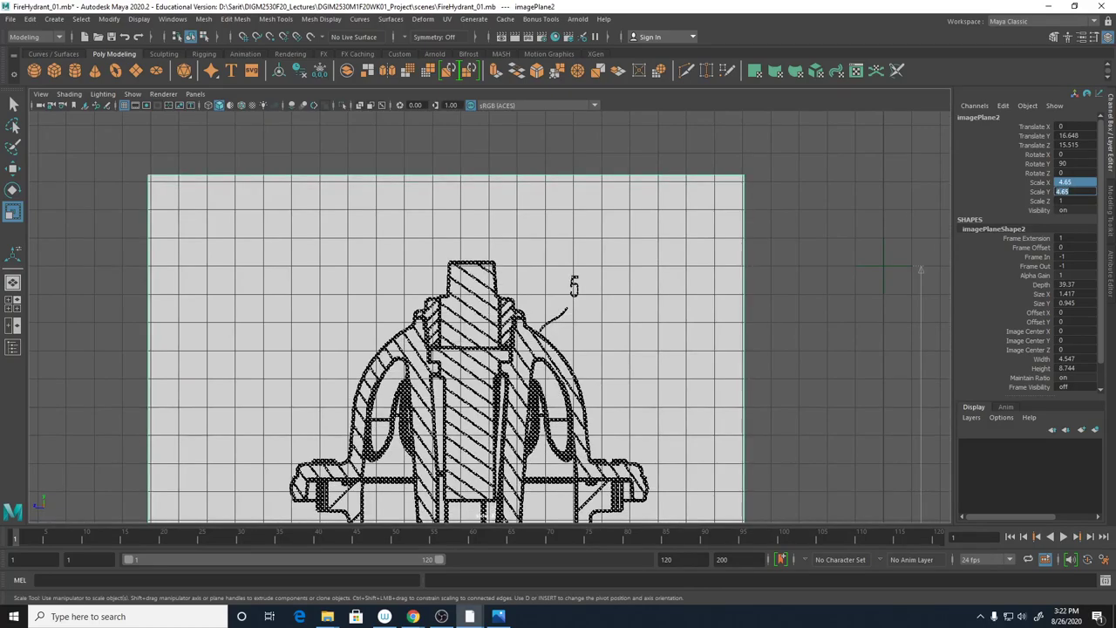
pyautogui.write('4.625')
pyautogui.press('Return')
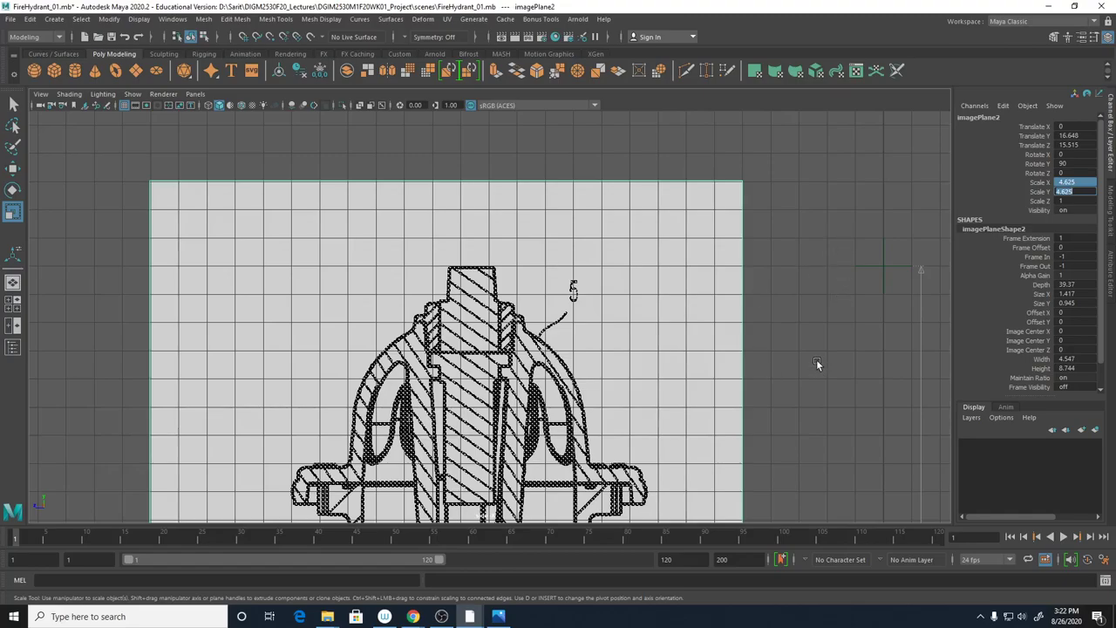
# Move the side image plane in the perspective view to about Translate Z -0.663 and away from the grid to about Translate X -26
pyautogui.scroll(-5, 816, 365)
pyautogui.press('space')
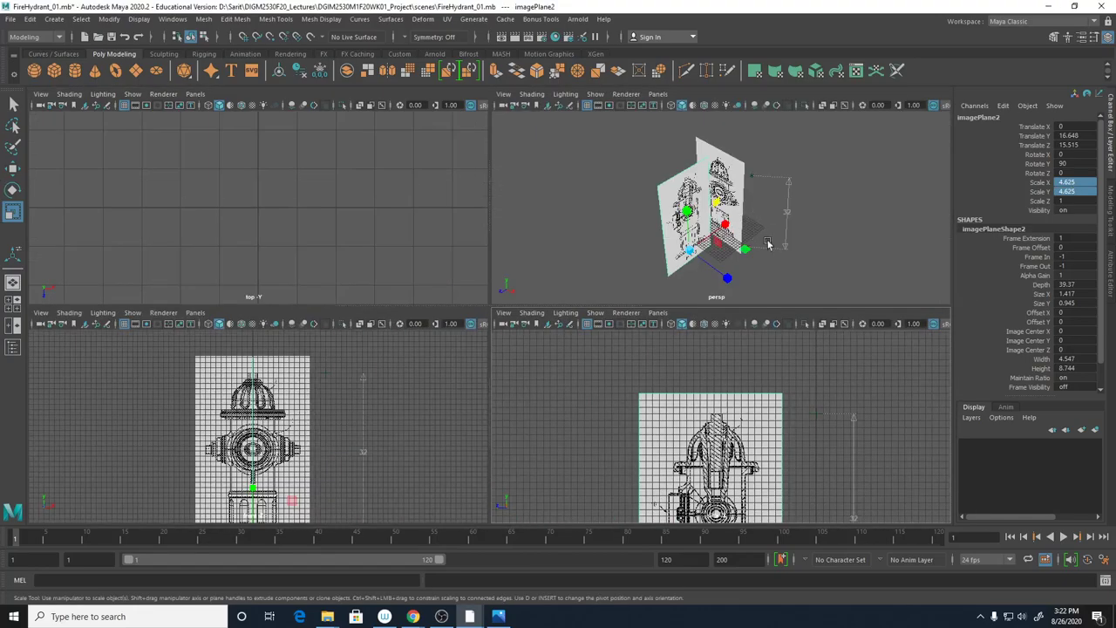
pyautogui.keyDown('alt'); pyautogui.moveTo(798, 259); pyautogui.dragTo(689, 247); pyautogui.keyUp('alt')
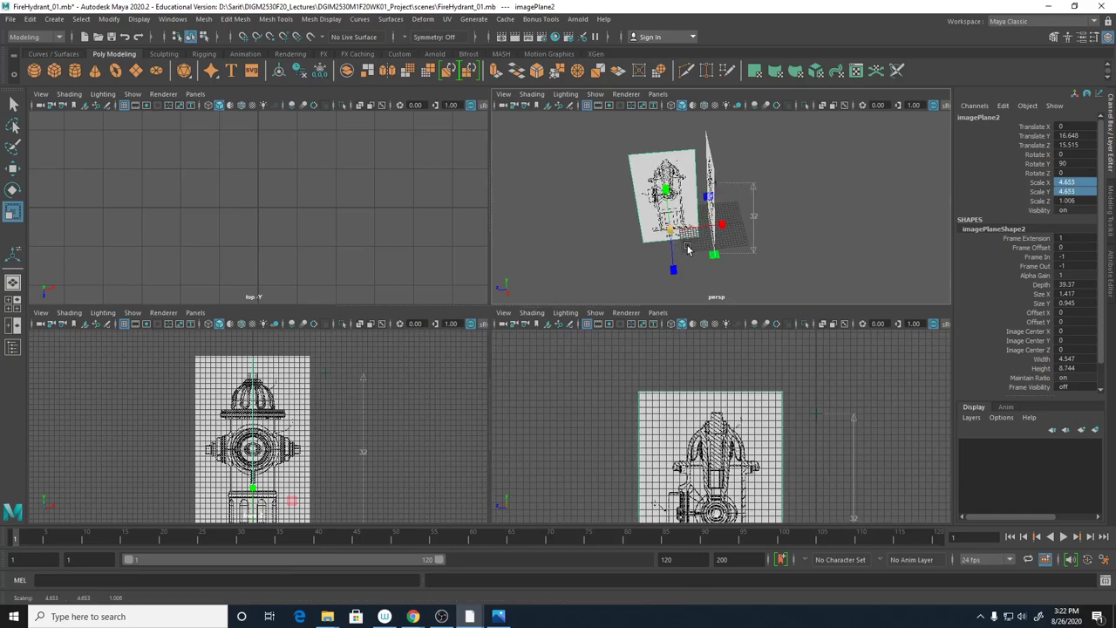
pyautogui.press('w')
pyautogui.keyDown('alt'); pyautogui.moveTo(718, 287); pyautogui.dragTo(705, 251); pyautogui.keyUp('alt')
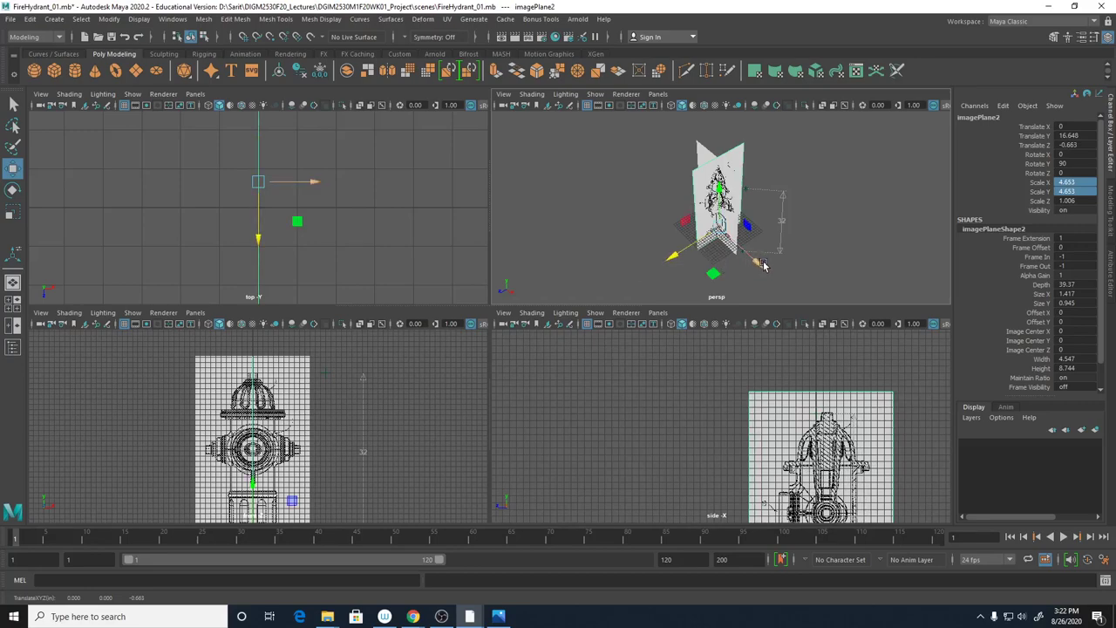
pyautogui.moveTo(762, 268); pyautogui.dragTo(715, 222)
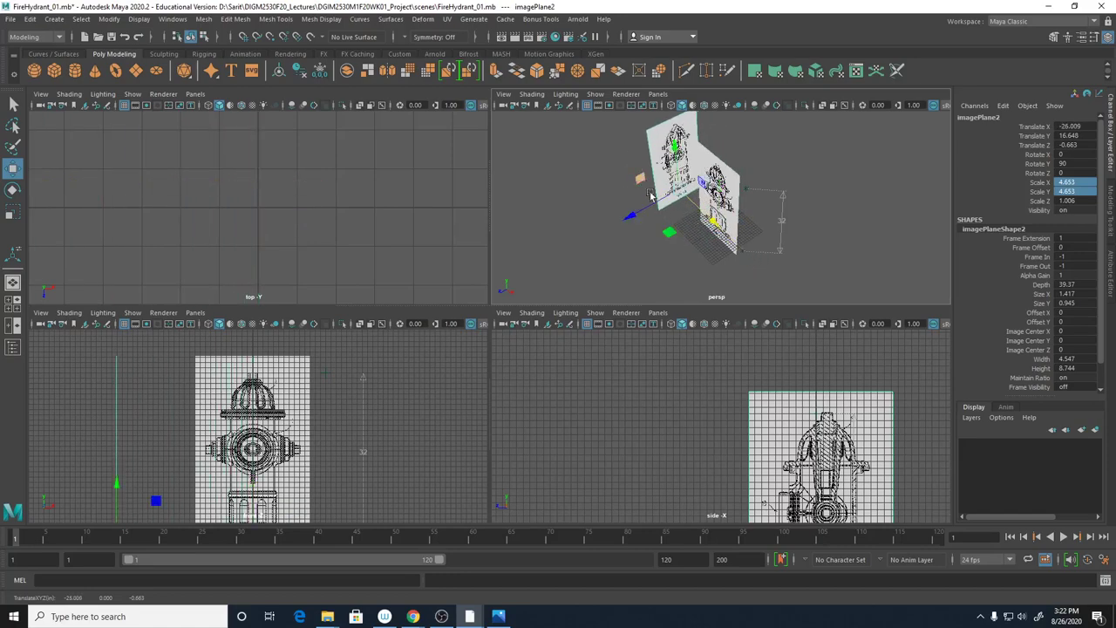
# Select the front image plane and move it back behind the grid to about Translate Z -25.25 in the perspective view
pyautogui.click(728, 196)
pyautogui.moveTo(680, 260); pyautogui.dragTo(740, 232)
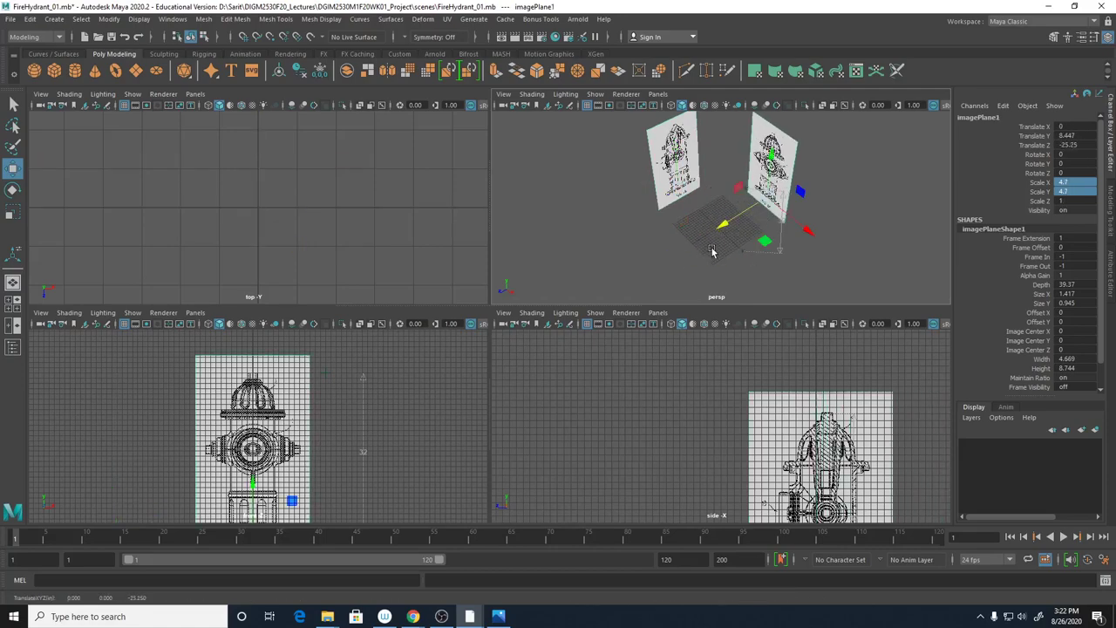
pyautogui.keyDown('alt'); pyautogui.moveTo(725, 248); pyautogui.dragTo(838, 260, button='right'); pyautogui.keyUp('alt')
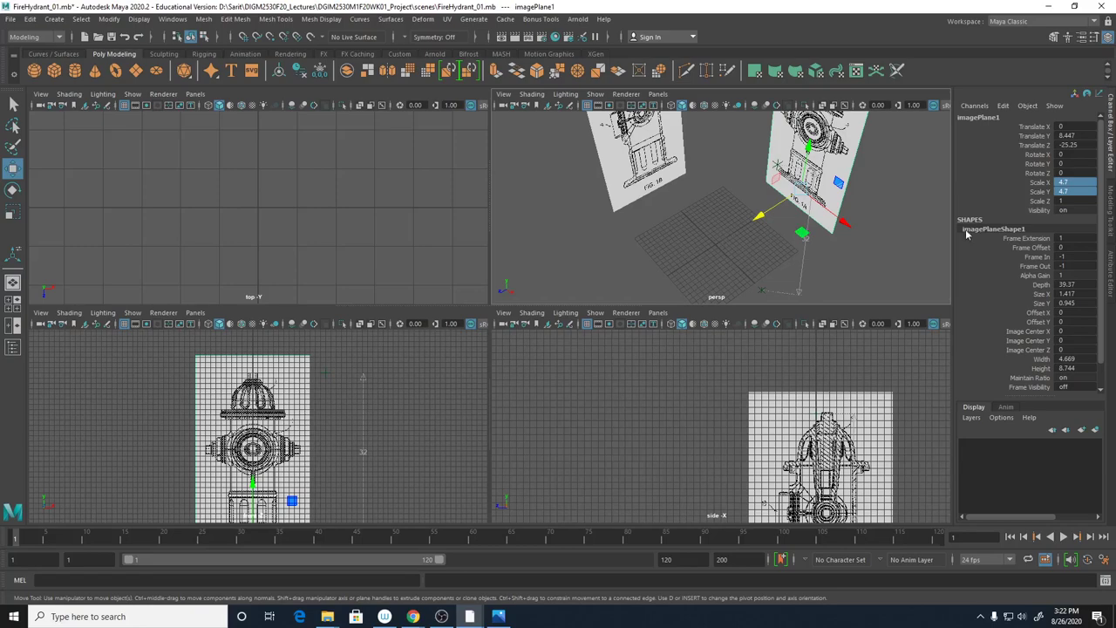
pyautogui.keyDown('alt'); pyautogui.moveTo(845, 203); pyautogui.dragTo(791, 178, button='right'); pyautogui.keyUp('alt')
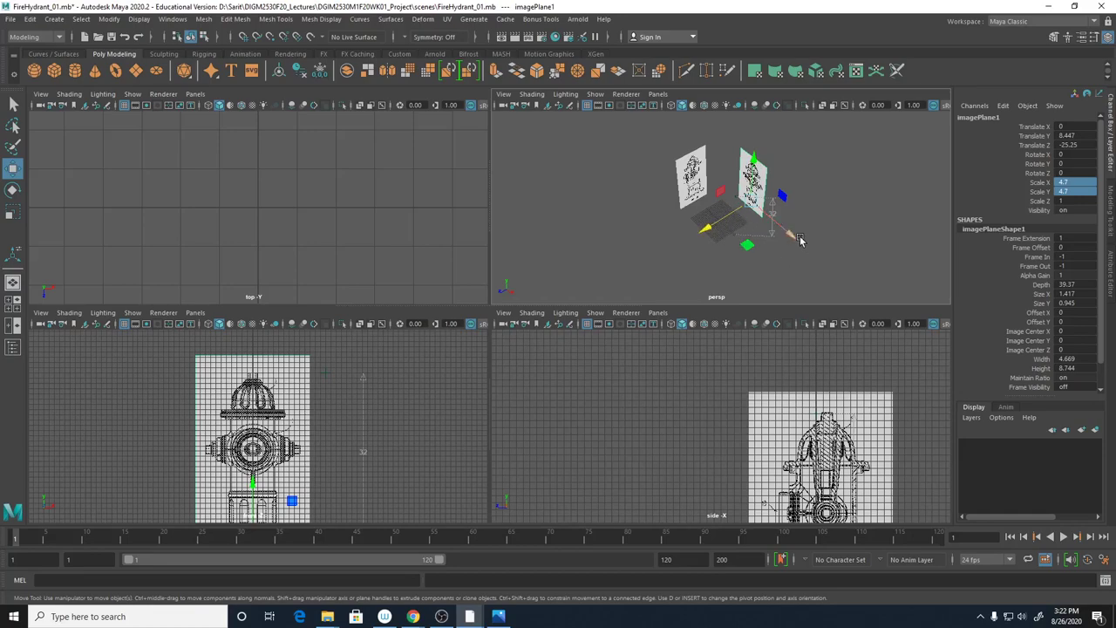
# Examine the placement of both image planes across the perspective, side, front and top views
pyautogui.press('q')
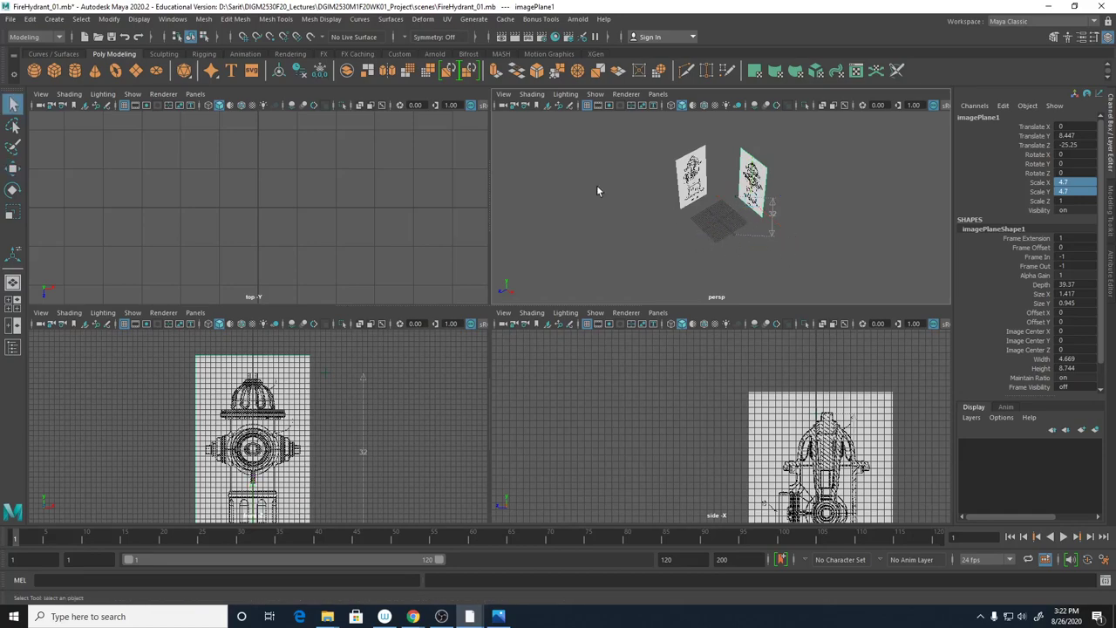
pyautogui.scroll(5, 726, 200)
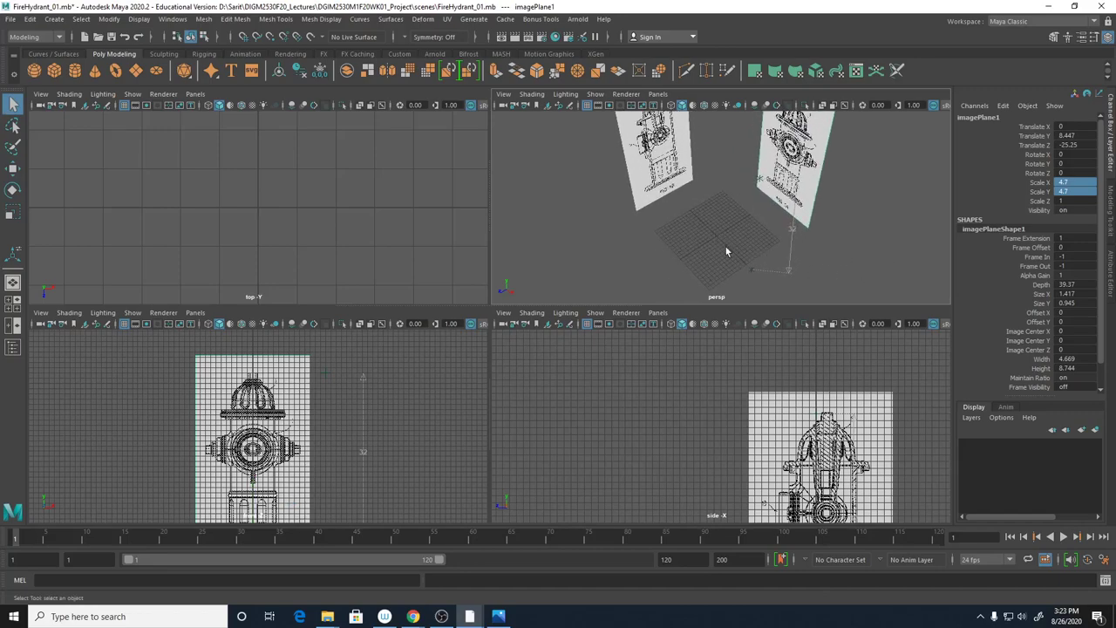
pyautogui.keyDown('alt'); pyautogui.moveTo(831, 245); pyautogui.dragTo(848, 281); pyautogui.keyUp('alt')
pyautogui.scroll(-2, 750, 420)
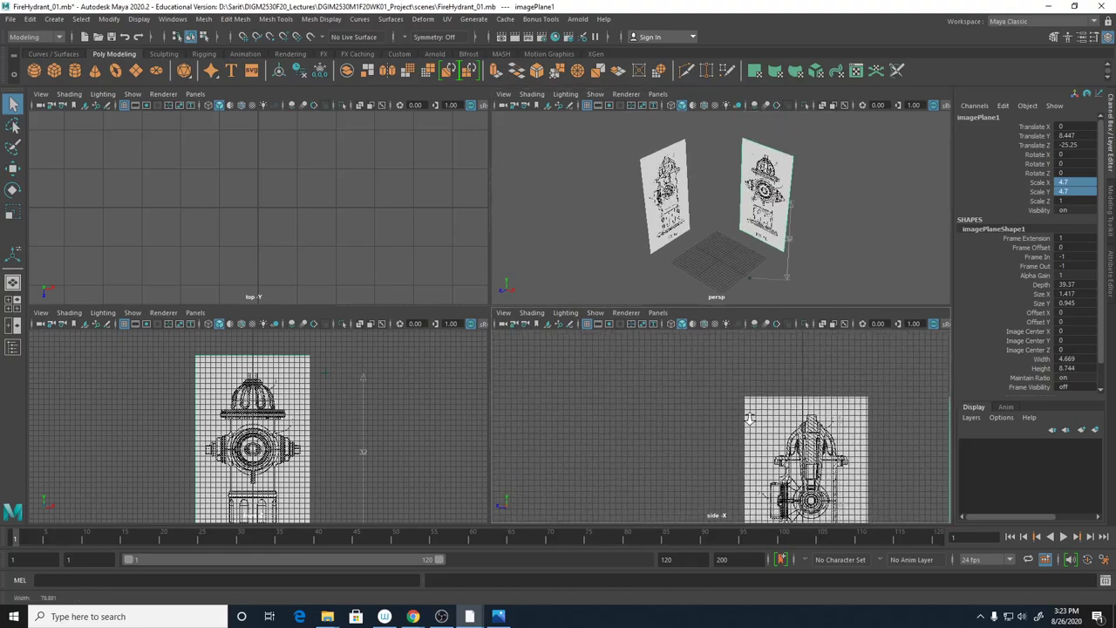
pyautogui.scroll(-5, 750, 419)
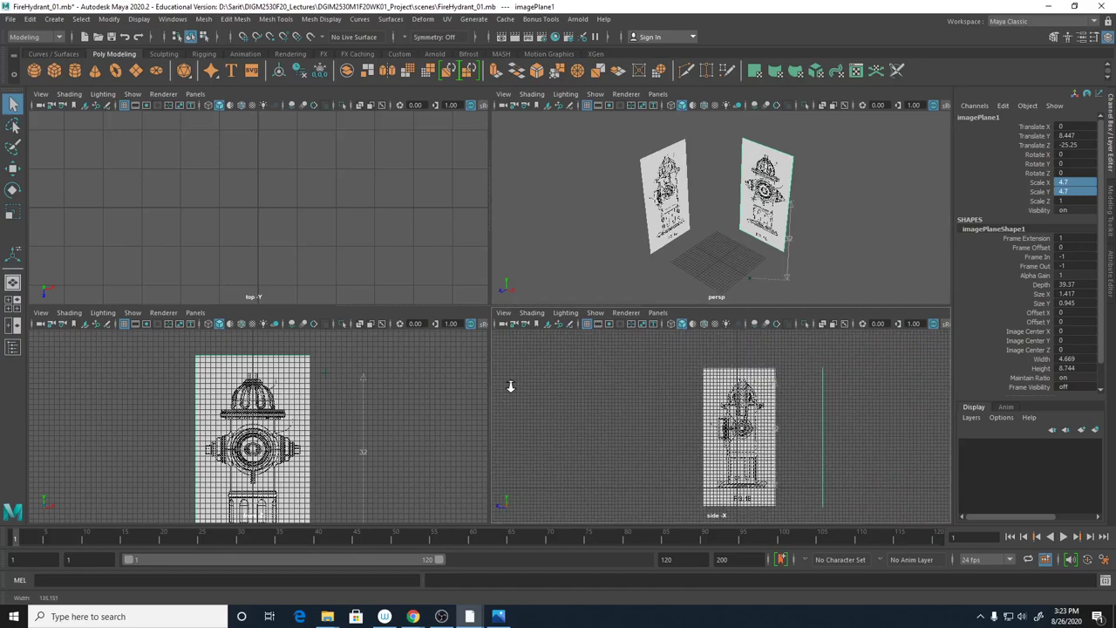
pyautogui.scroll(-1, 650, 399)
pyautogui.scroll(-3, 142, 424)
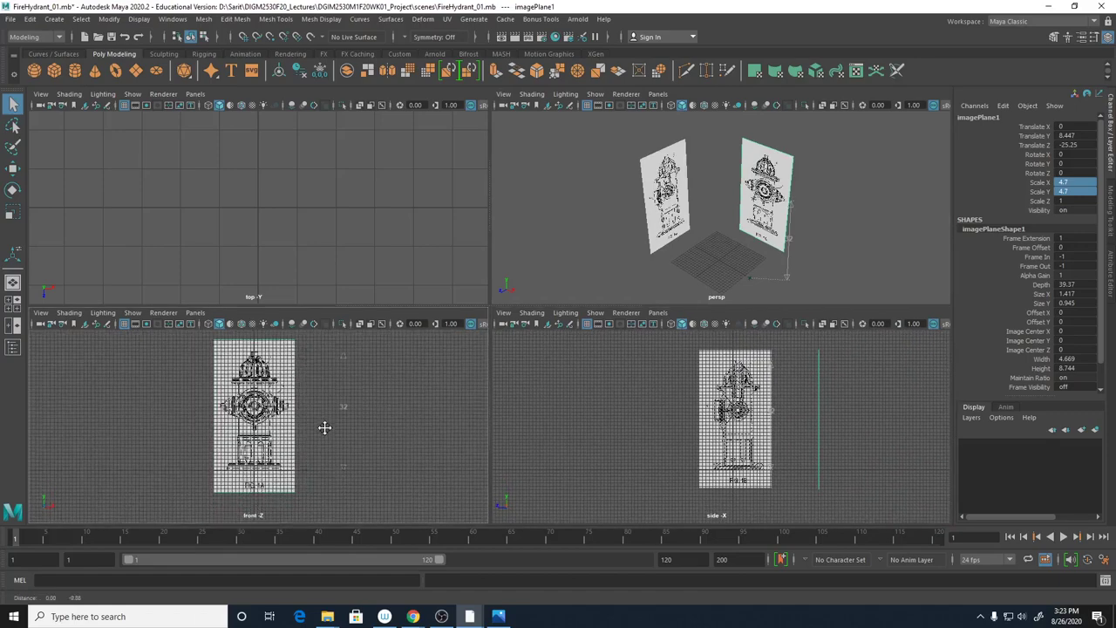
pyautogui.keyDown('alt'); pyautogui.moveTo(325, 427); pyautogui.dragTo(324, 440, button='middle'); pyautogui.keyUp('alt')
pyautogui.scroll(-2, 326, 202)
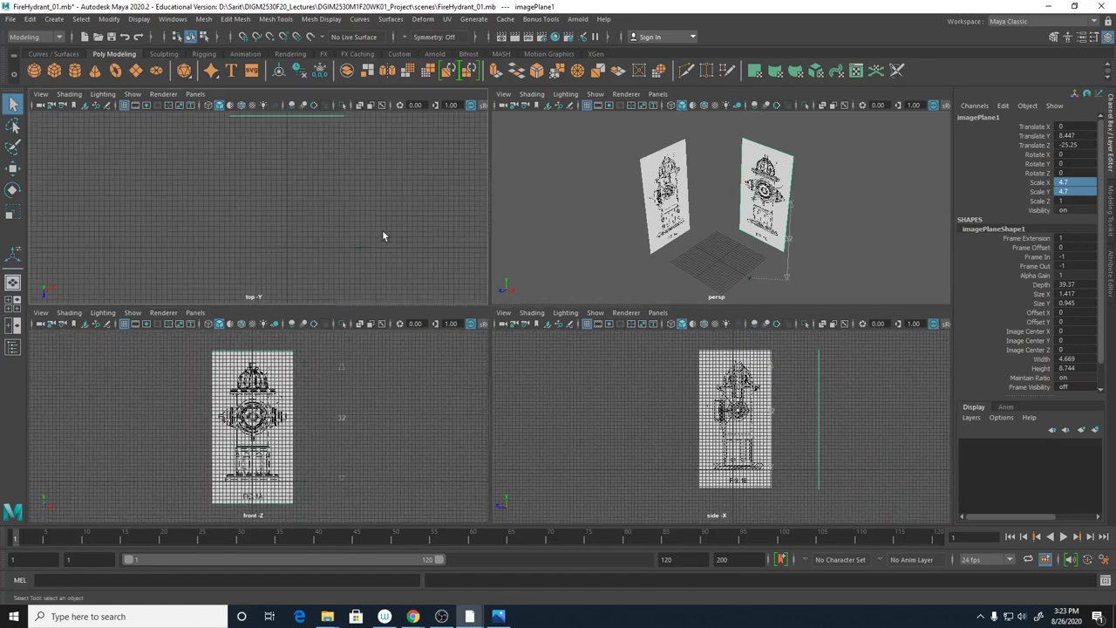
pyautogui.scroll(-2, 159, 207)
pyautogui.keyDown('alt'); pyautogui.moveTo(296, 236); pyautogui.dragTo(279, 212, button='middle'); pyautogui.keyUp('alt')
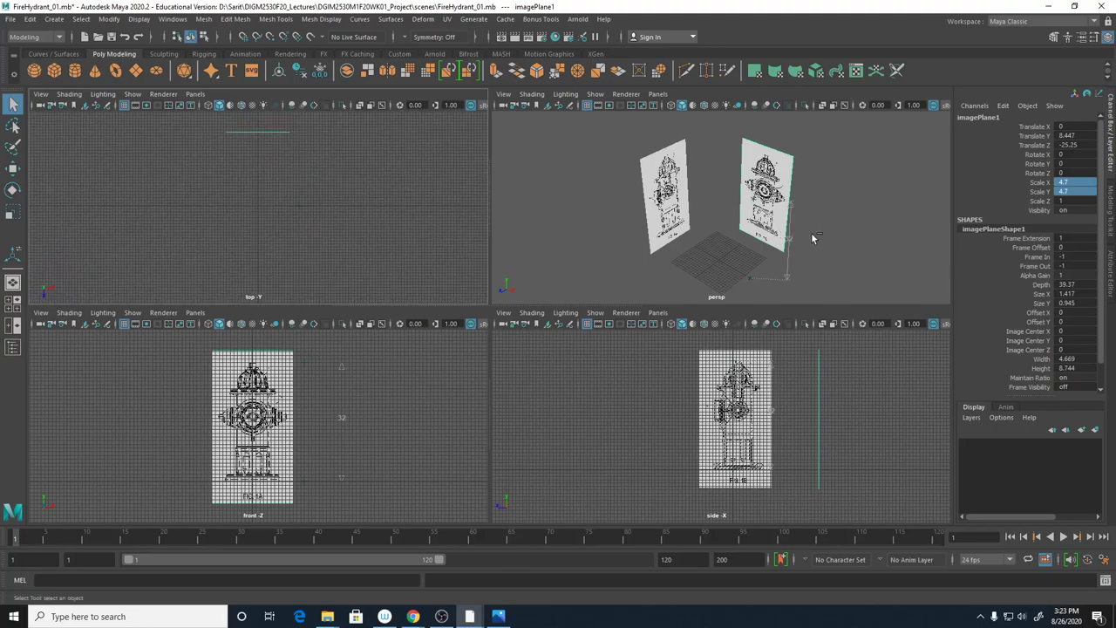
# Inspect the two image planes and the height measurement from several angles in the enlarged four-view layout
pyautogui.hotkey('ctrl', 'space')
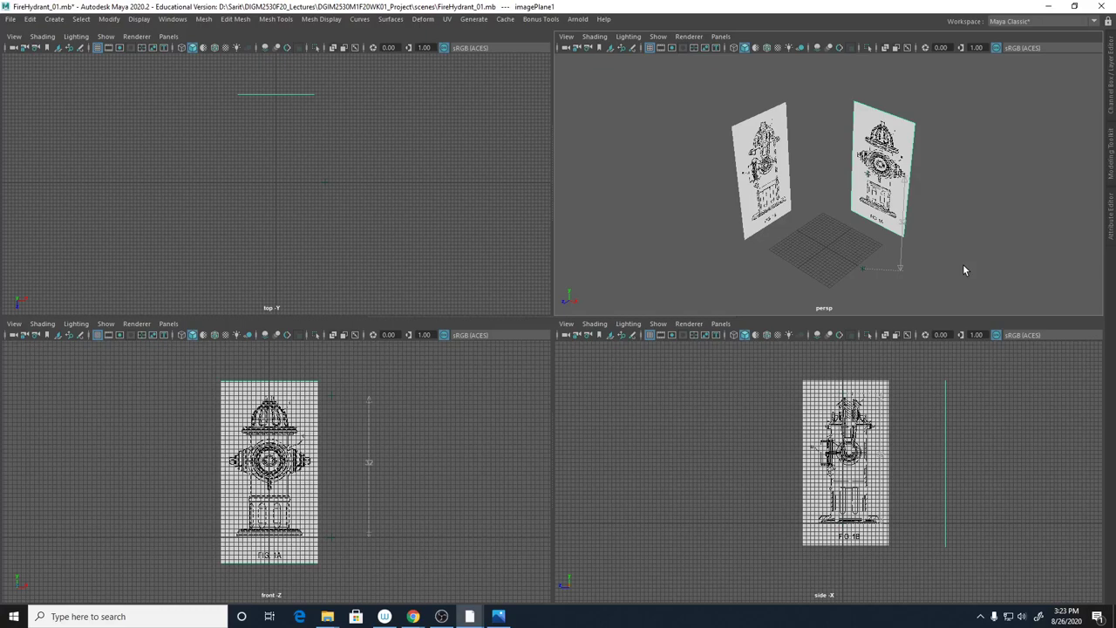
pyautogui.moveTo(907, 259); pyautogui.dragTo(959, 281)
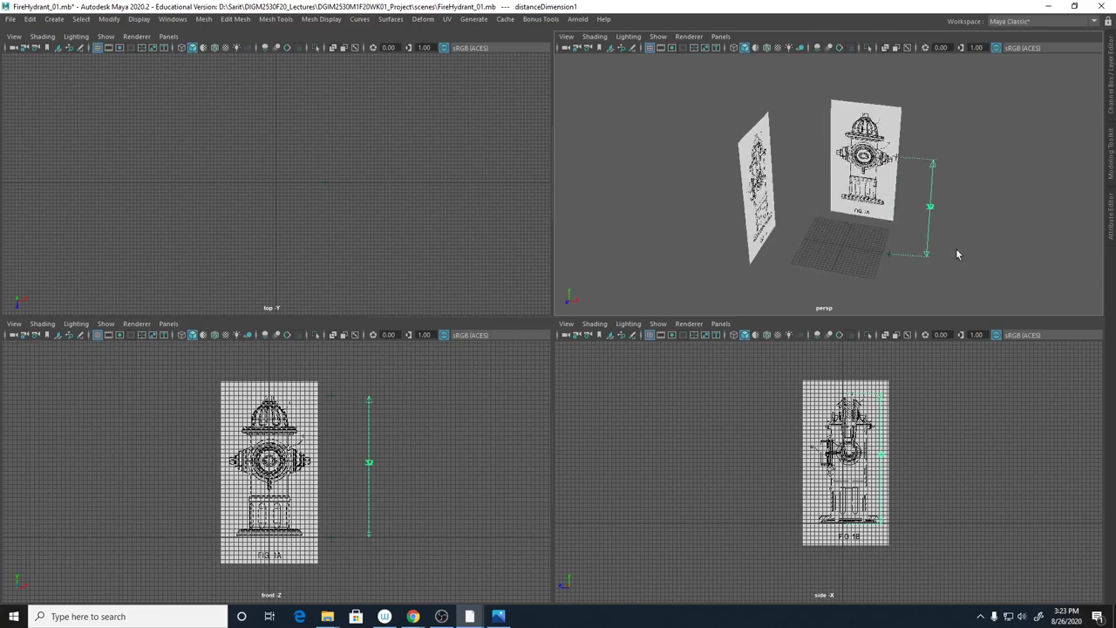
pyautogui.click(957, 237)
pyautogui.keyDown('alt'); pyautogui.moveTo(966, 241); pyautogui.dragTo(947, 235); pyautogui.keyUp('alt')
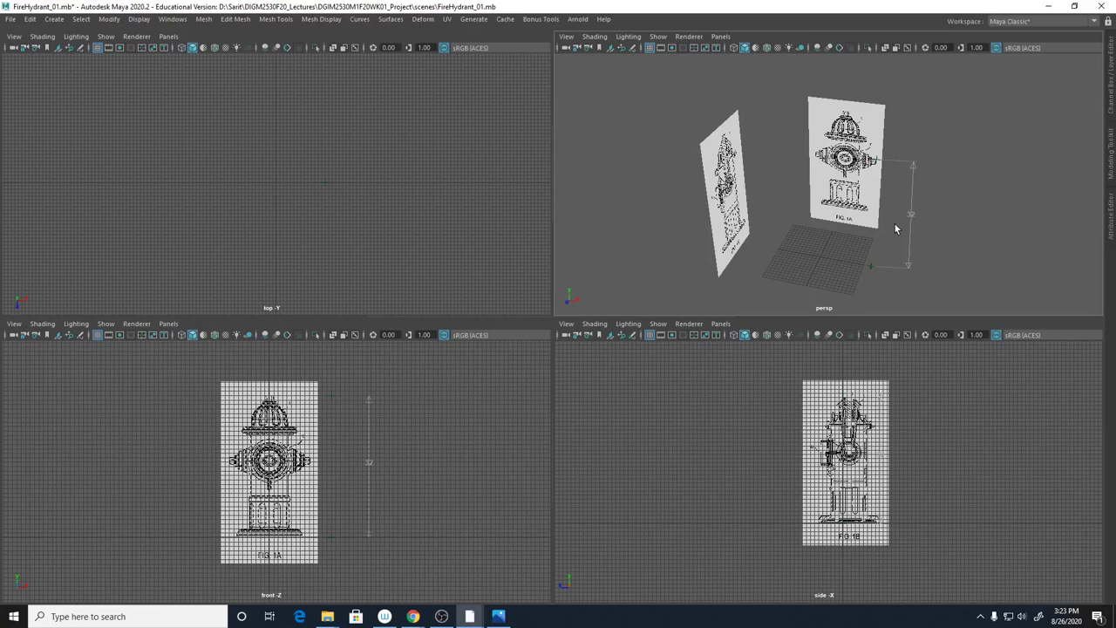
pyautogui.click(566, 36)
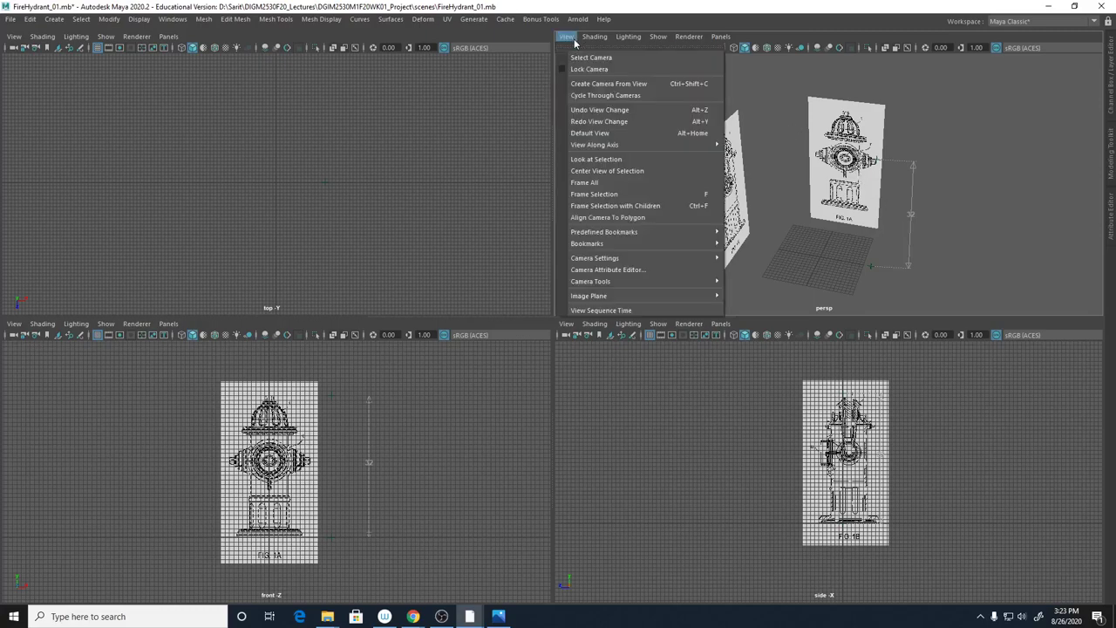
pyautogui.moveTo(596, 297)
pyautogui.click(812, 35)
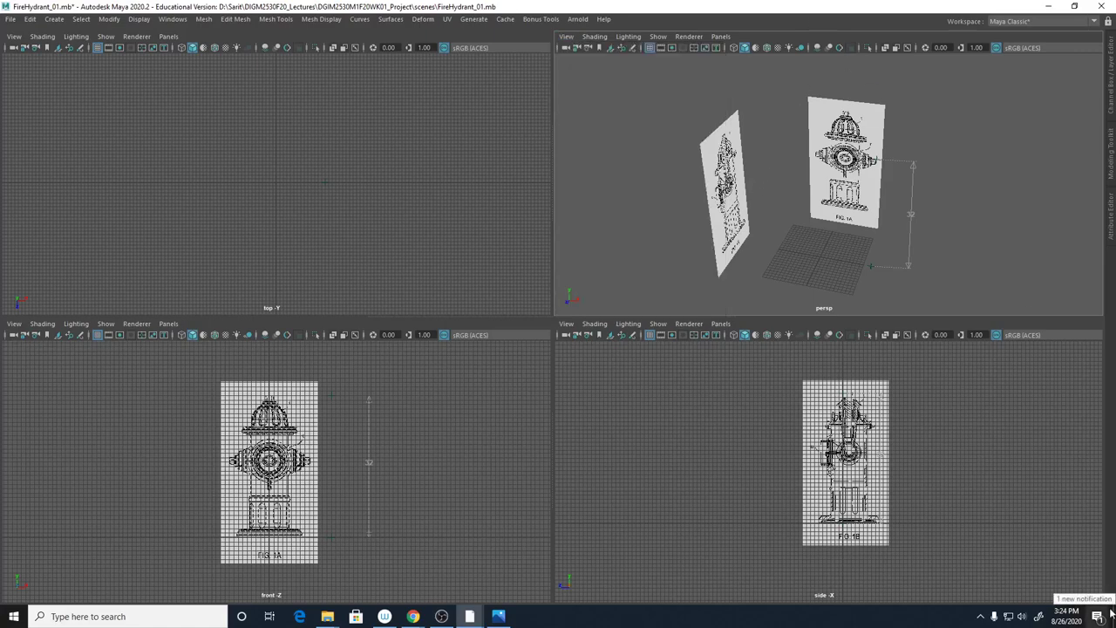
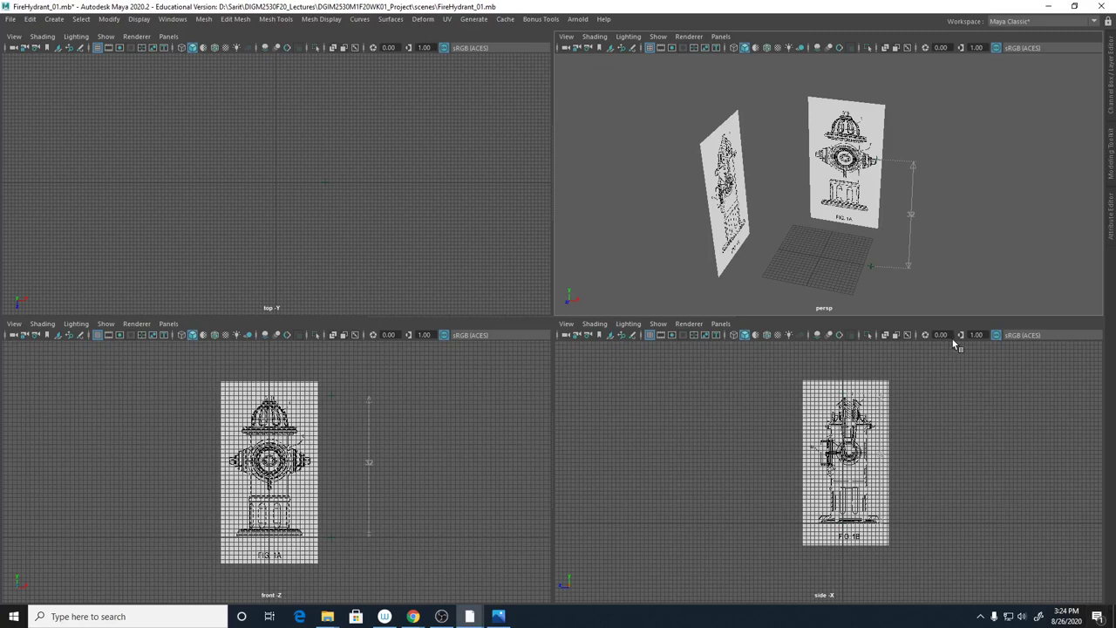
pyautogui.hotkey('ctrl', 'space')
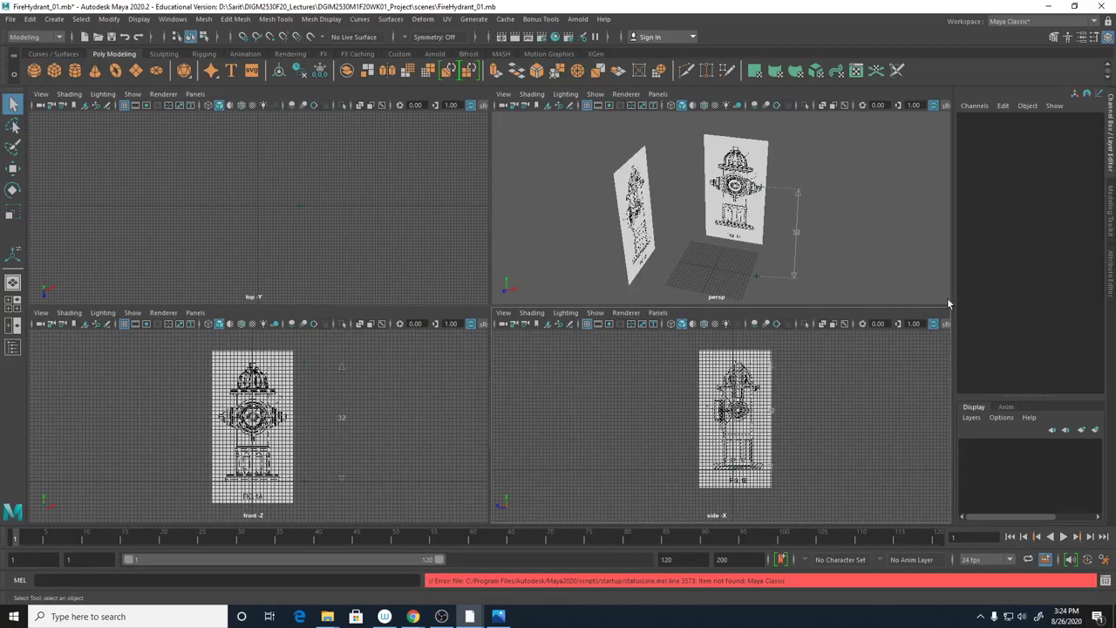
pyautogui.keyDown('alt'); pyautogui.moveTo(879, 241); pyautogui.dragTo(838, 258); pyautogui.keyUp('alt')
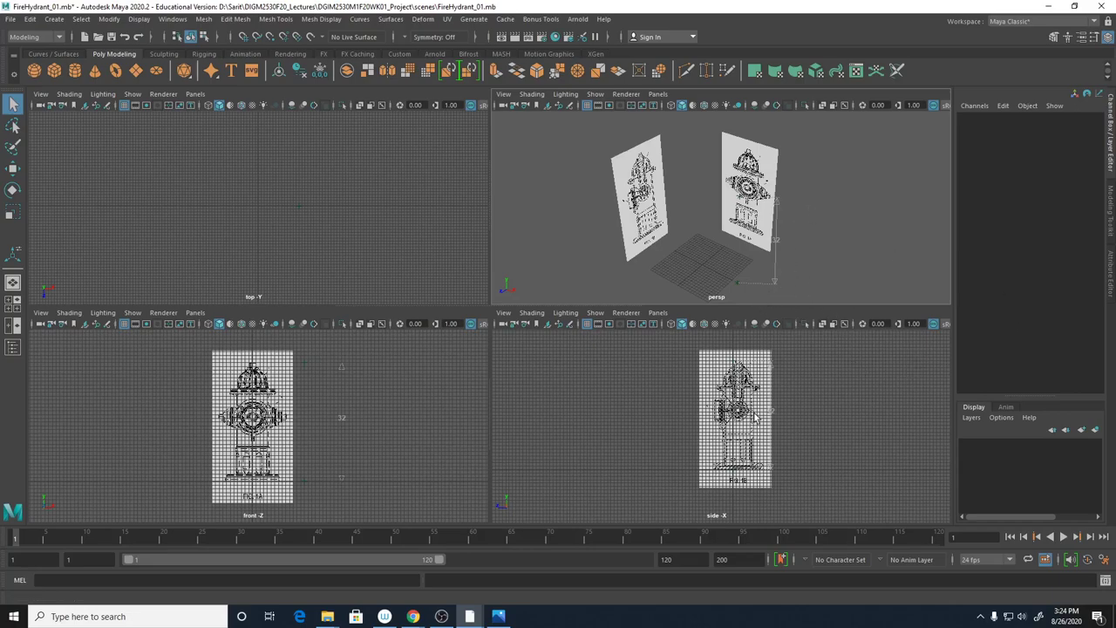
# Fade the front image plane by lowering its Alpha Gain, trying 0.5 and 0.2 and settling on 0.1
pyautogui.click(759, 168)
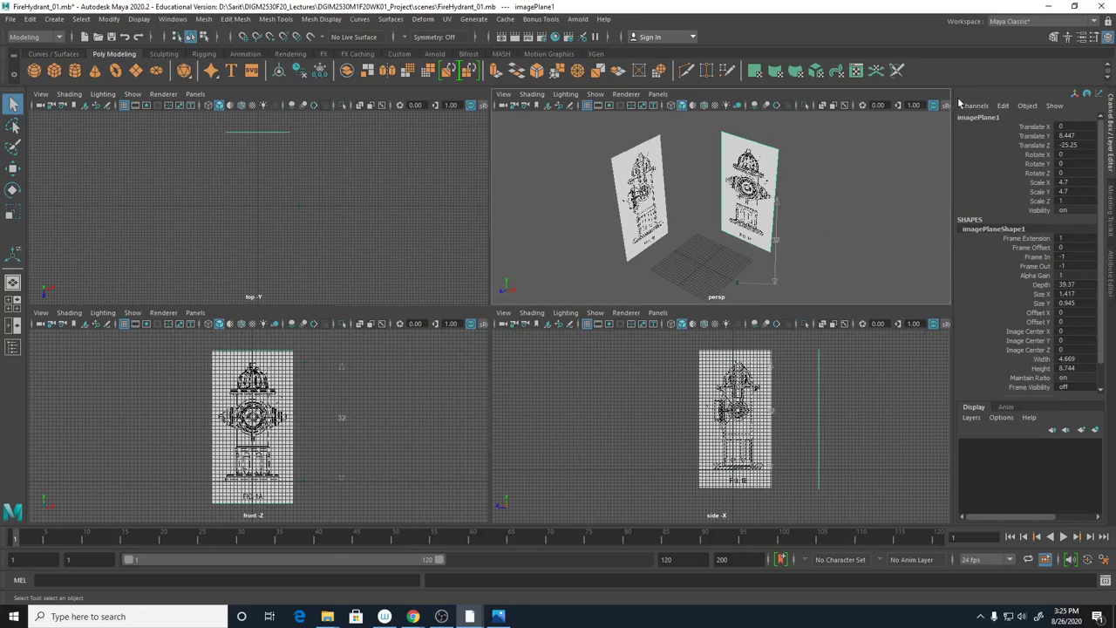
pyautogui.click(1107, 41)
pyautogui.click(1107, 41)
pyautogui.click(1060, 276)
pyautogui.write('0.5')
pyautogui.press('Return')
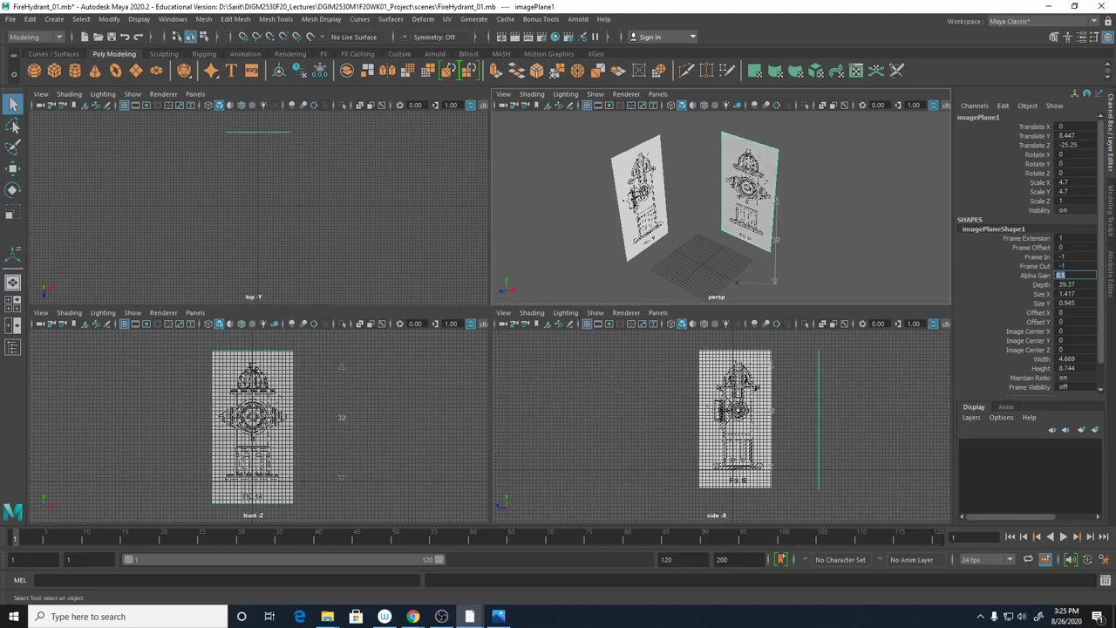
pyautogui.write('0.2')
pyautogui.press('Return')
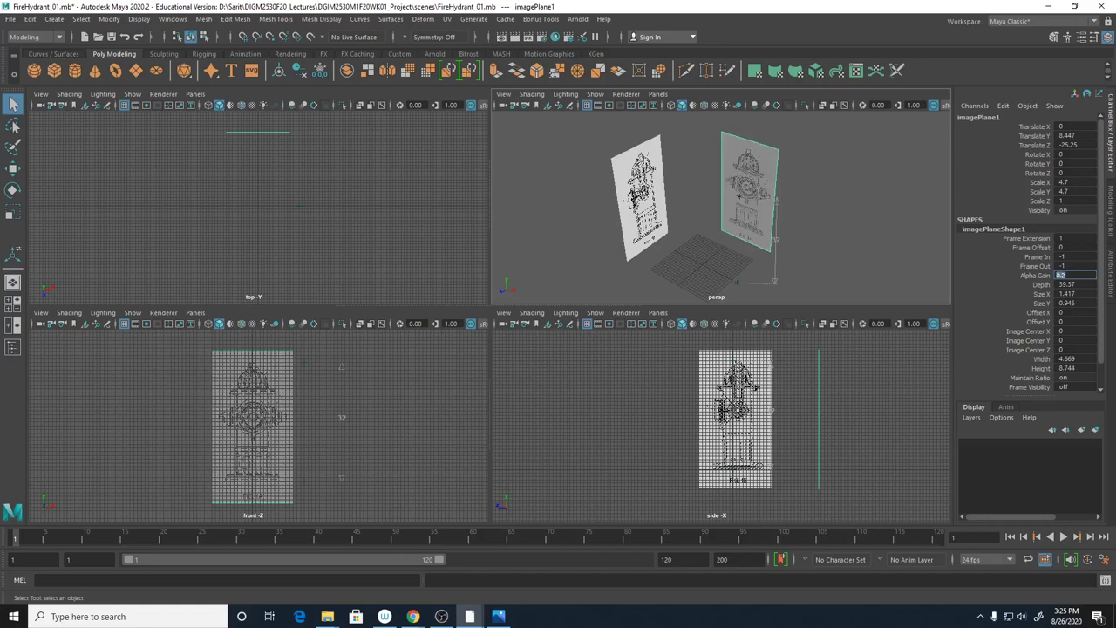
pyautogui.write('0.1')
pyautogui.press('Return')
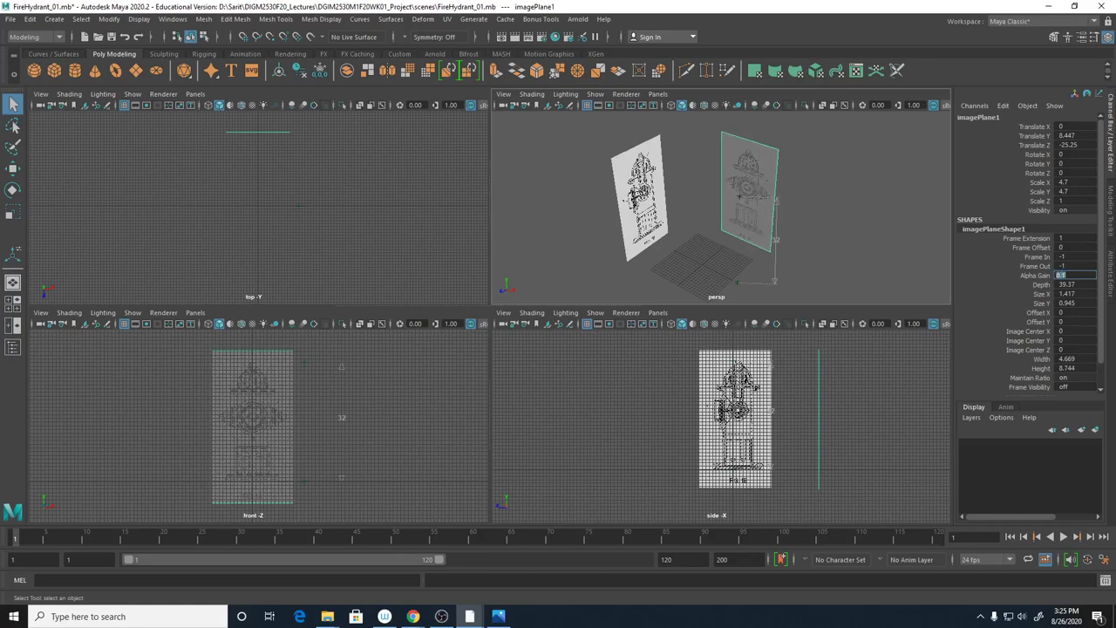
# Select the side image plane and set its Alpha Gain to 0.1
pyautogui.click(620, 170)
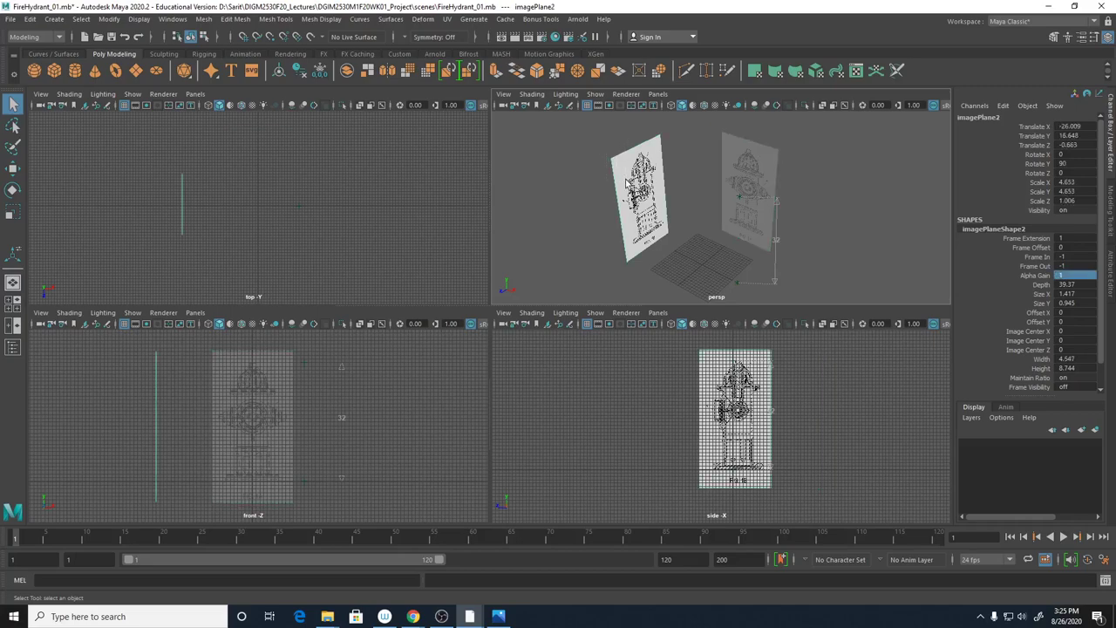
pyautogui.click(1074, 276)
pyautogui.write('.1')
pyautogui.press('Return')
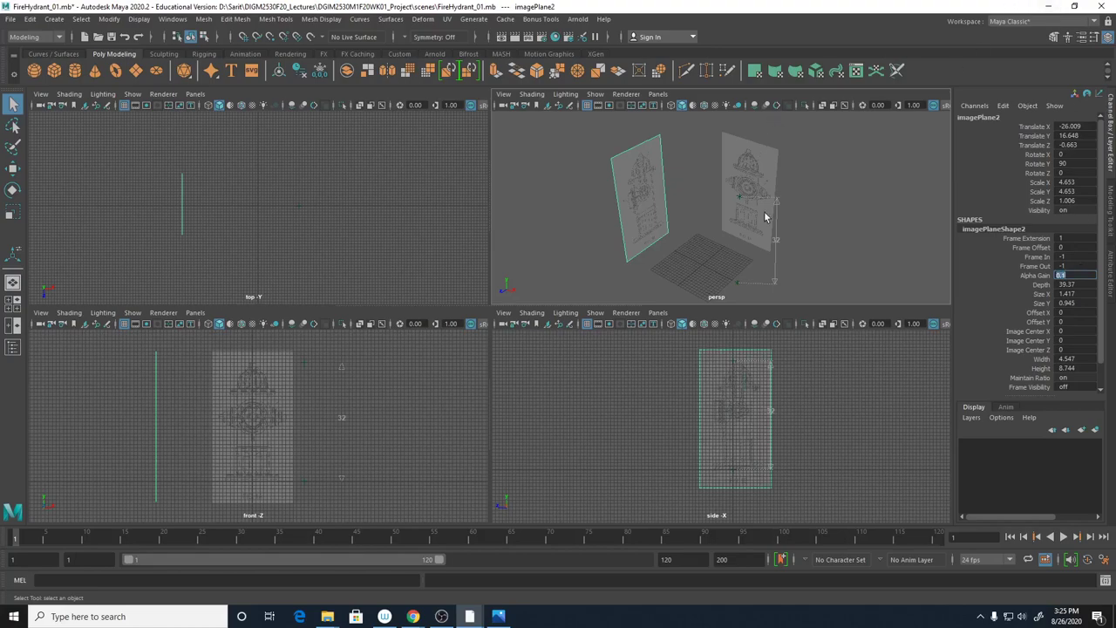
# Select the distance measurement with its two locators and create a display layer from the selection
pyautogui.keyDown('alt'); pyautogui.moveTo(755, 276); pyautogui.dragTo(833, 252, button='right'); pyautogui.keyUp('alt')
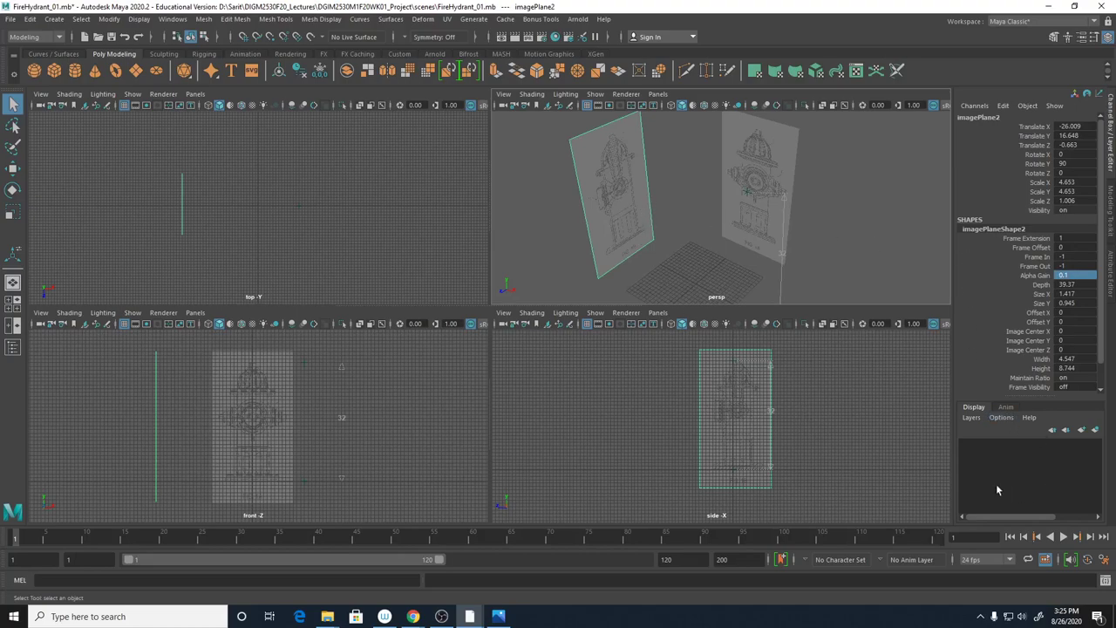
pyautogui.keyDown('alt'); pyautogui.moveTo(828, 232); pyautogui.dragTo(774, 227); pyautogui.keyUp('alt')
pyautogui.scroll(-3, 774, 227)
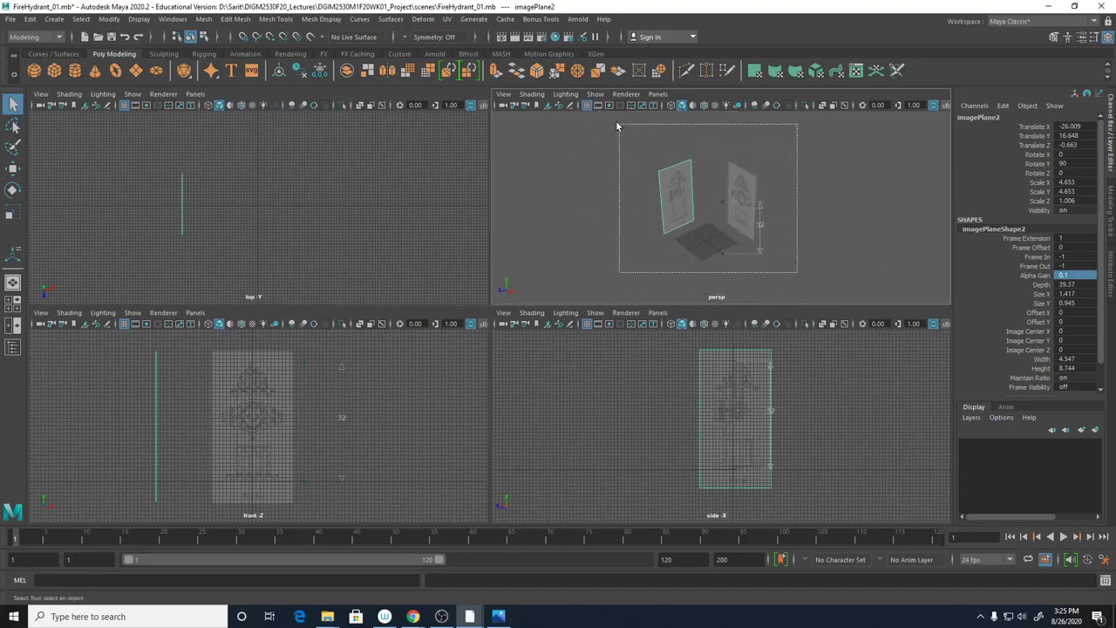
pyautogui.click(757, 240)
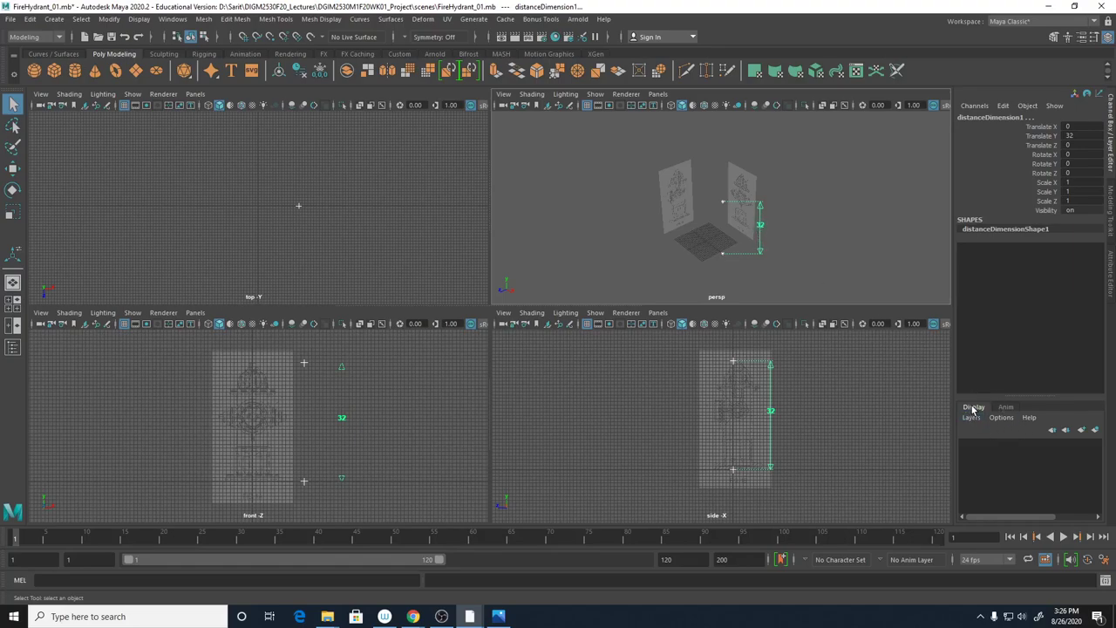
pyautogui.moveTo(1013, 397); pyautogui.dragTo(1013, 363)
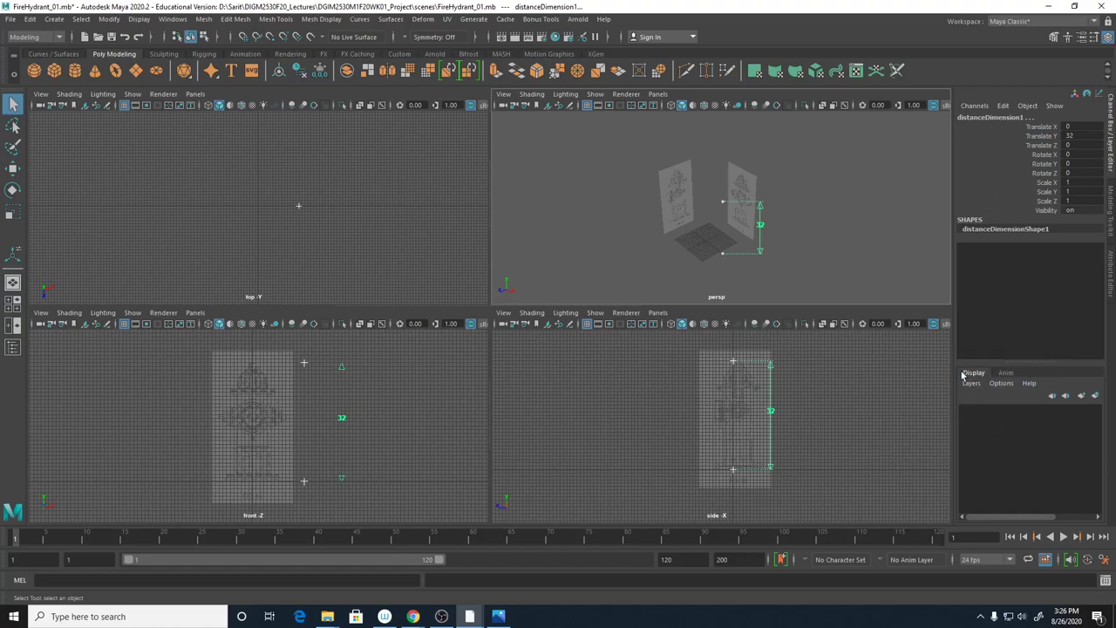
pyautogui.click(971, 384)
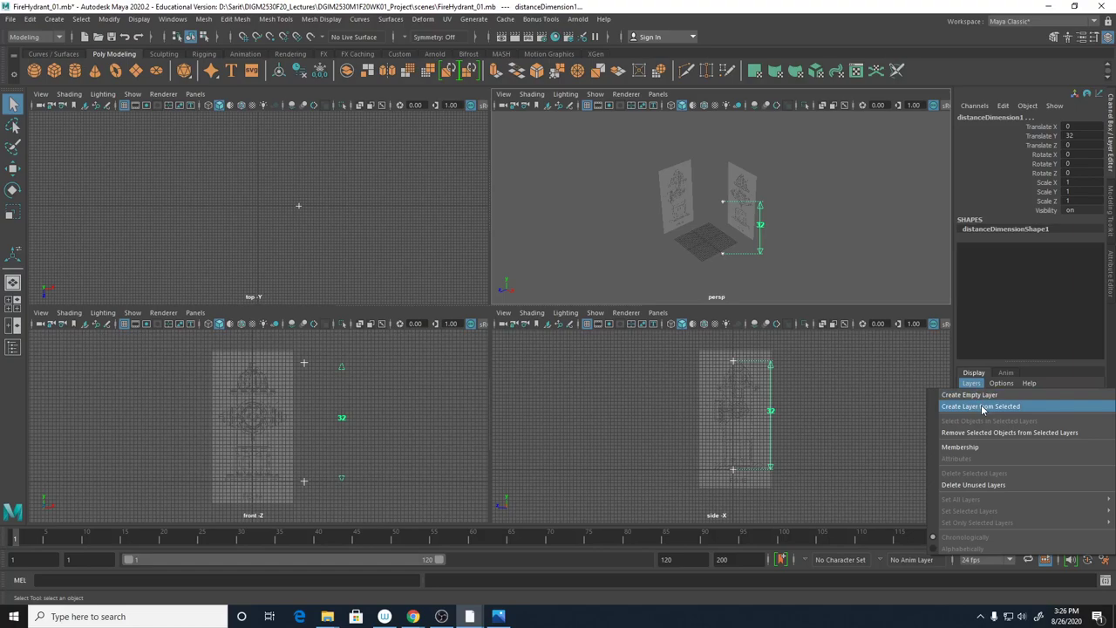
pyautogui.click(998, 290)
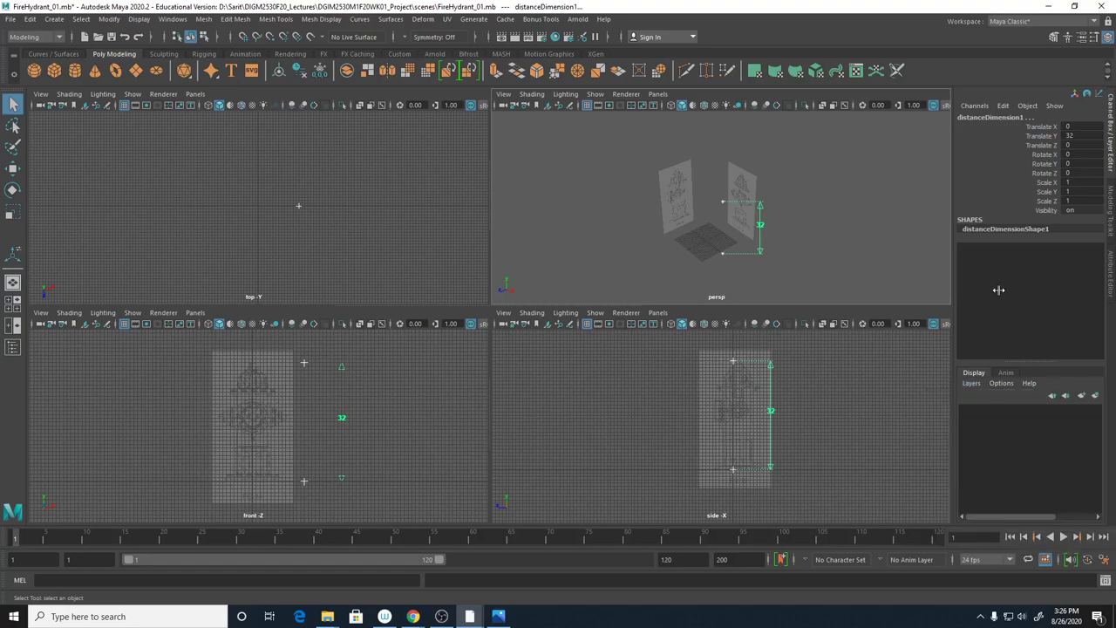
pyautogui.click(971, 384)
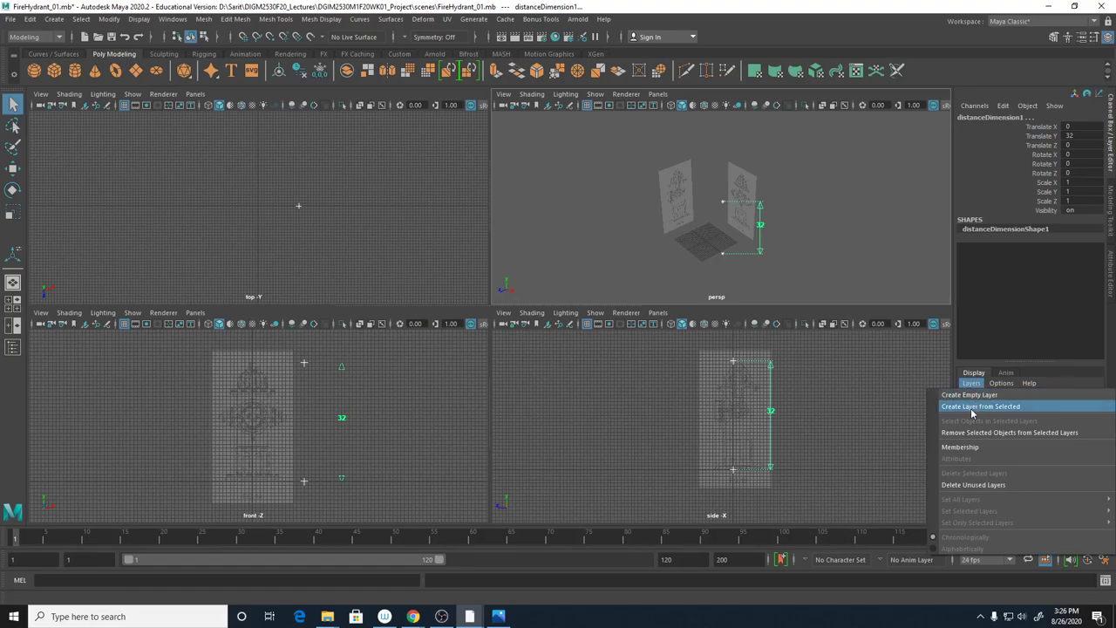
pyautogui.click(973, 411)
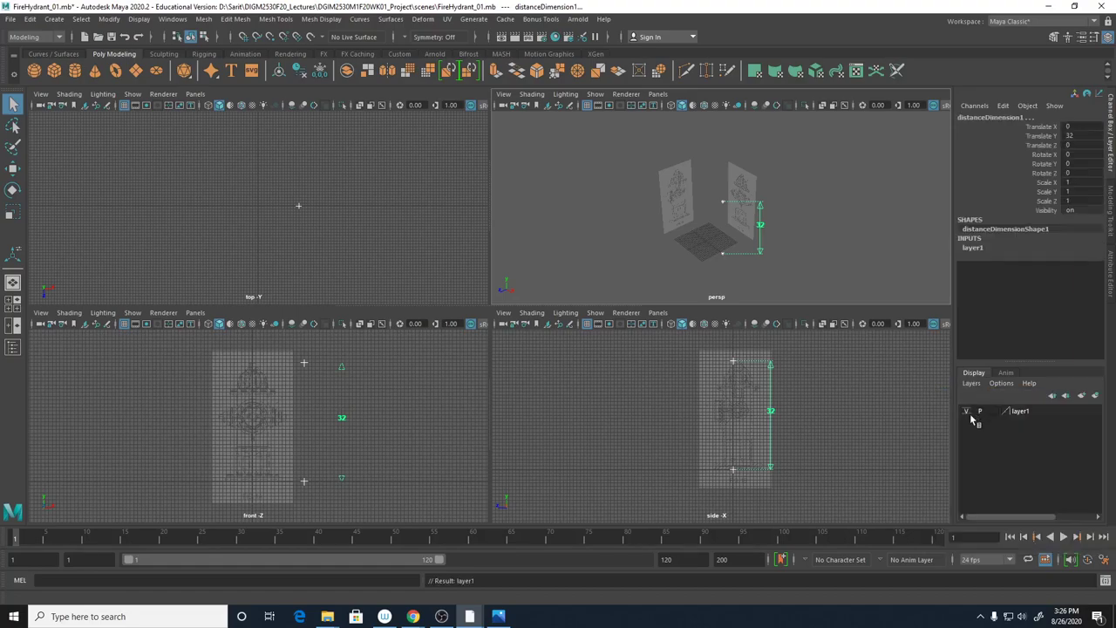
# Rename the new display layer to Refer_layer and save it
pyautogui.doubleClick(1021, 412)
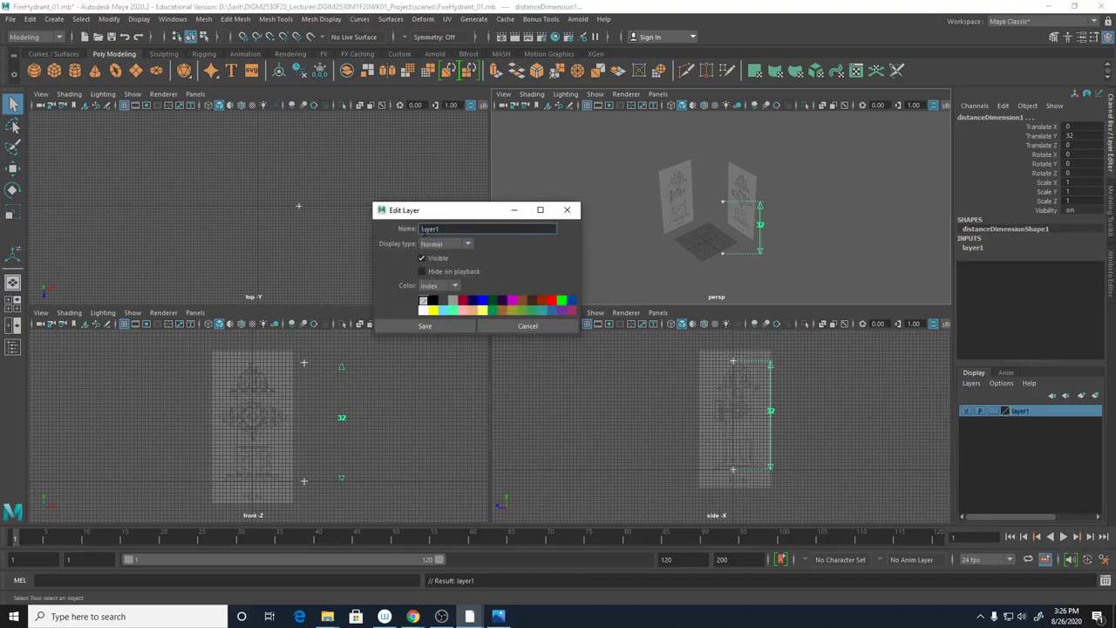
pyautogui.write('Refer_')
pyautogui.press('BackSpace')
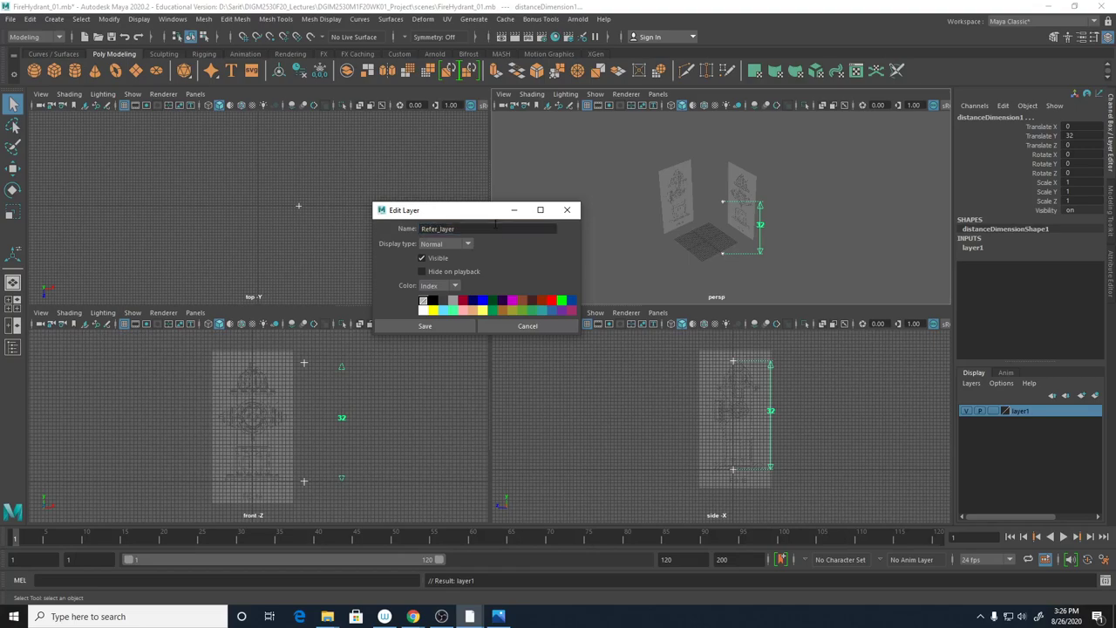
pyautogui.click(464, 326)
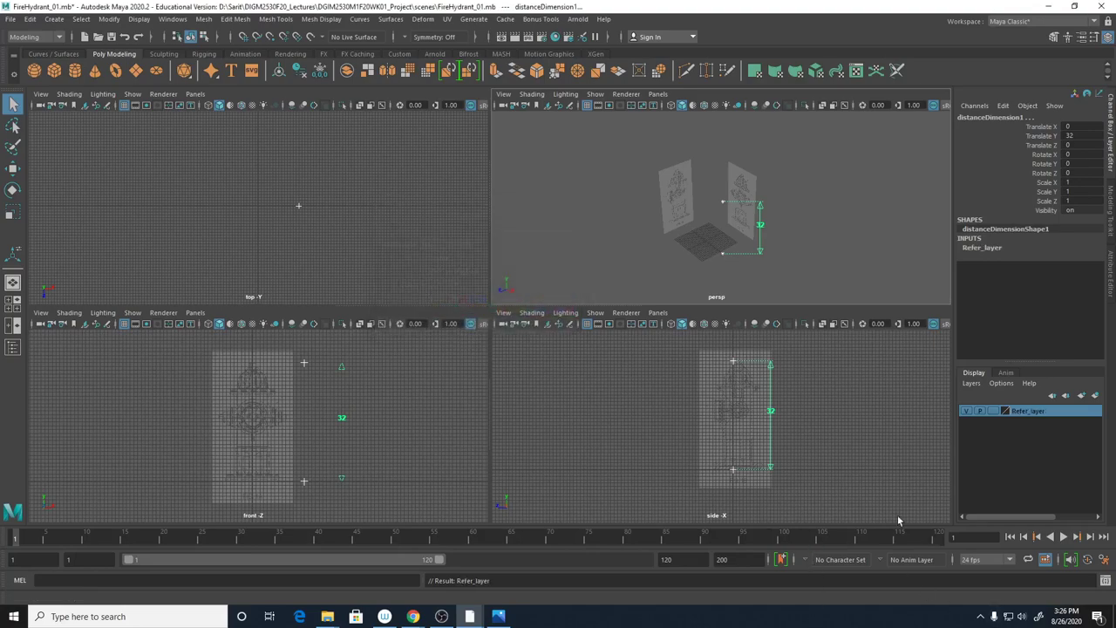
# Toggle the visibility of Refer_layer, leaving the measurement and its locators hidden
pyautogui.click(965, 410)
pyautogui.click(966, 411)
pyautogui.click(966, 414)
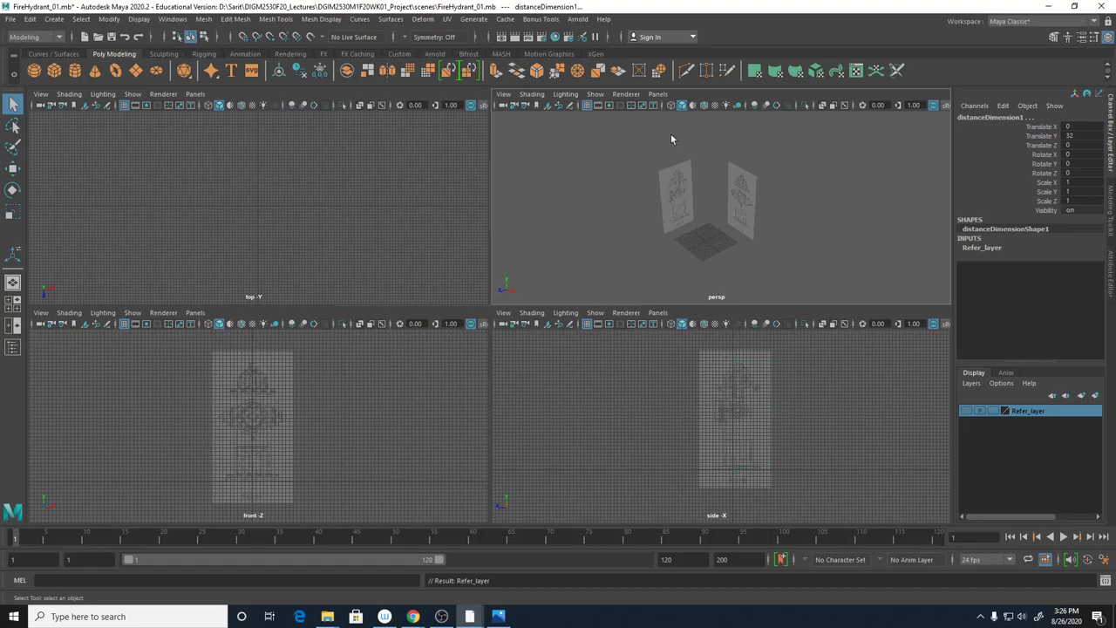
# Select both image planes in the perspective view and turn Refer_layer's visibility back on
pyautogui.moveTo(666, 135); pyautogui.dragTo(783, 266)
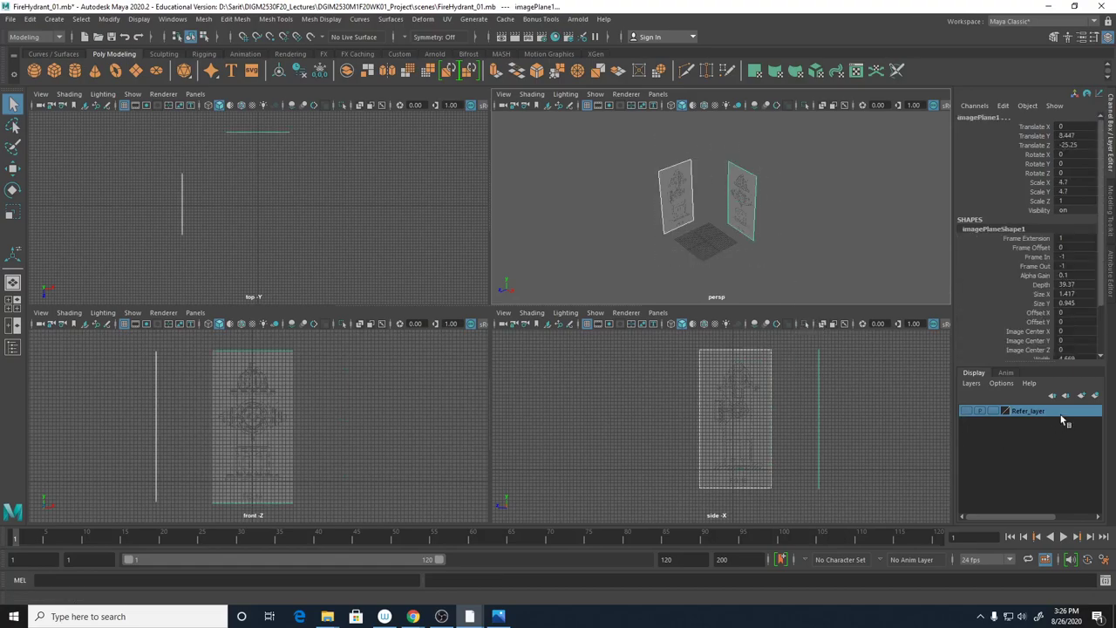
pyautogui.click(965, 411)
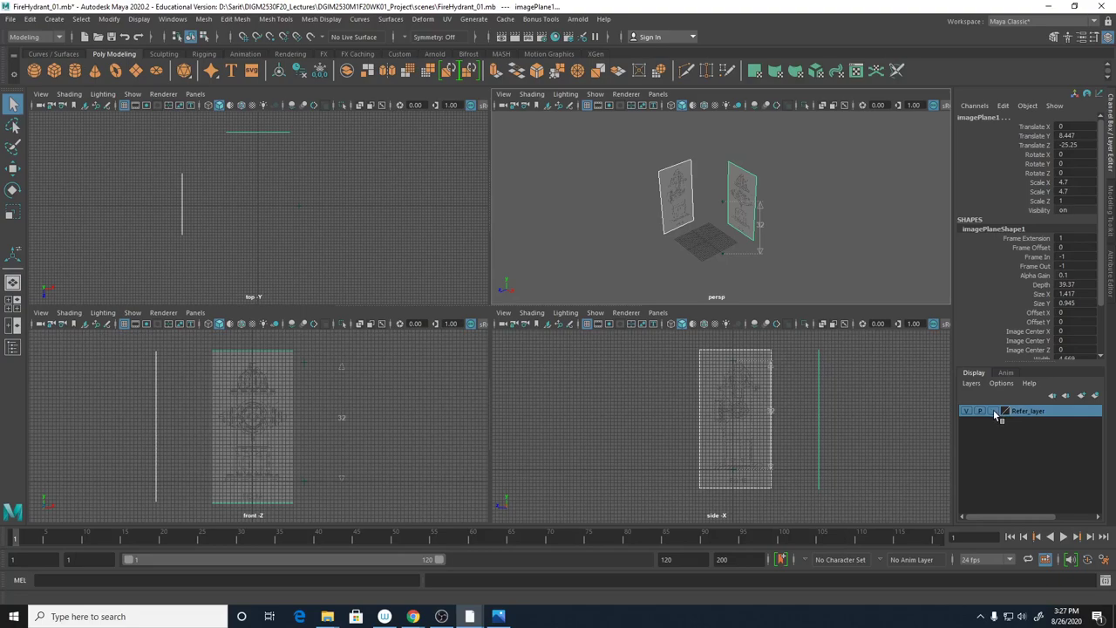
# Cycle Refer_layer's display type through Template and Reference and back to normal
pyautogui.click(994, 411)
pyautogui.click(994, 411)
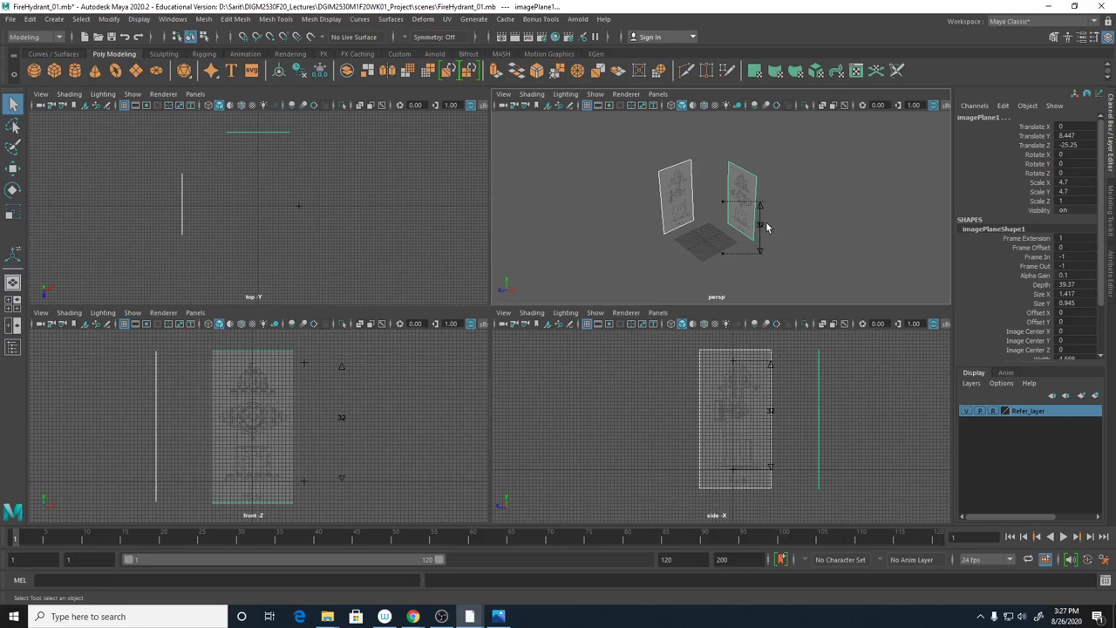
pyautogui.click(993, 411)
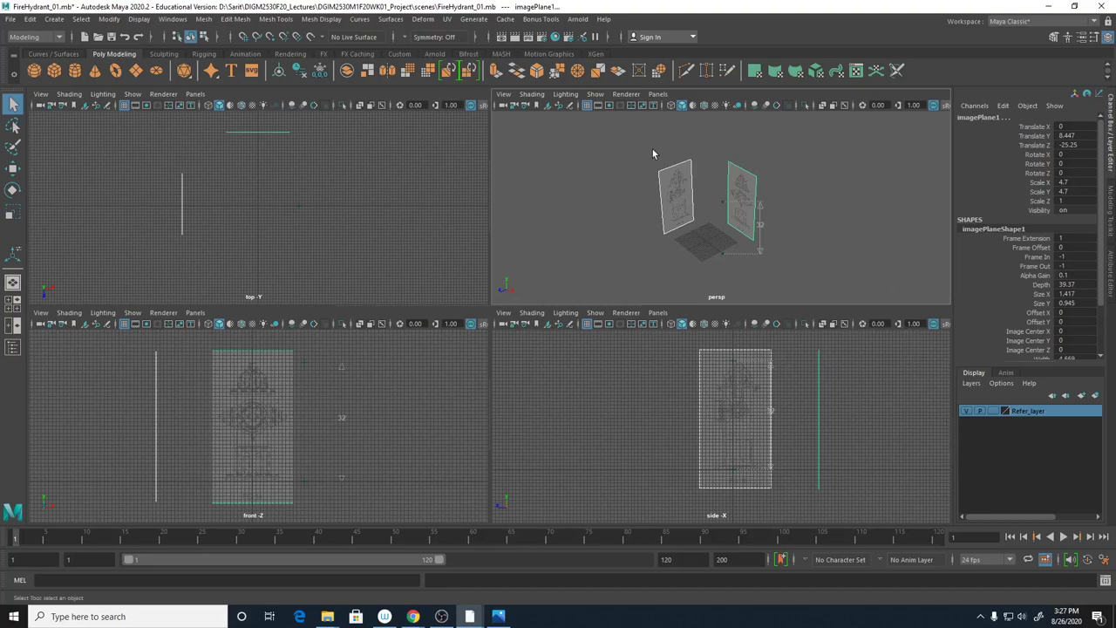
# Add the selected image planes to Refer_layer, and test the layer by switching its visibility off and back on
pyautogui.rightClick(1033, 418)
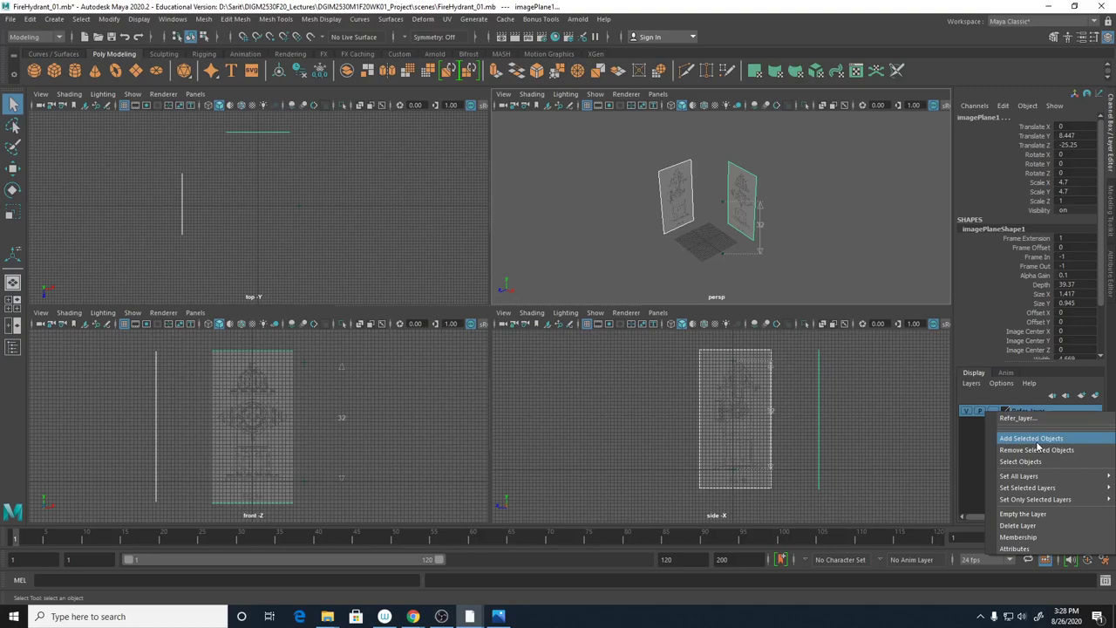
pyautogui.click(1036, 442)
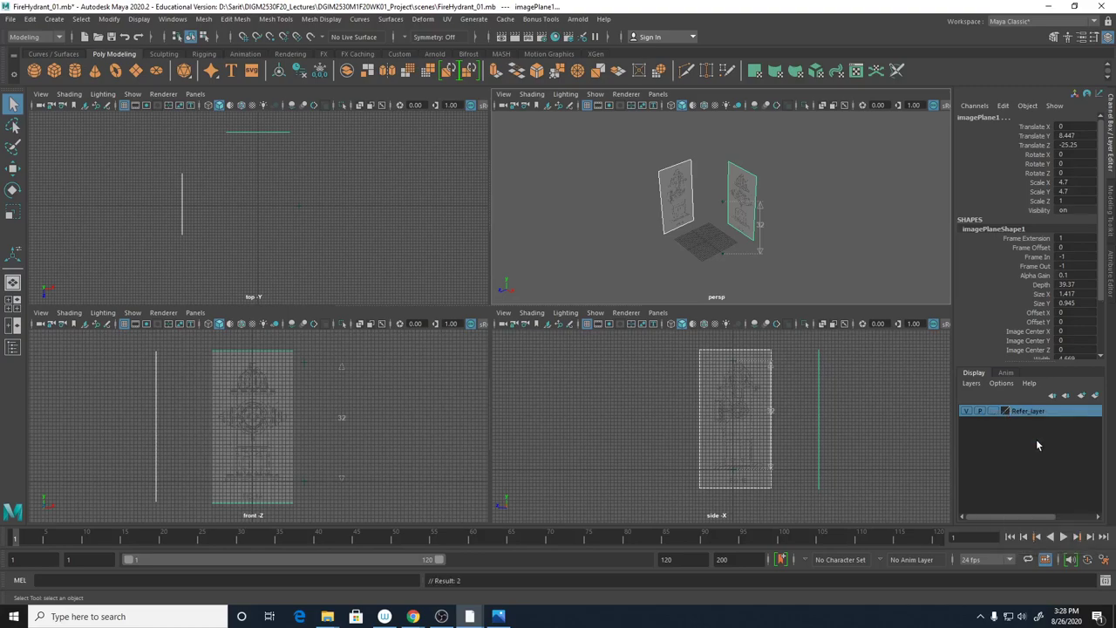
pyautogui.click(970, 408)
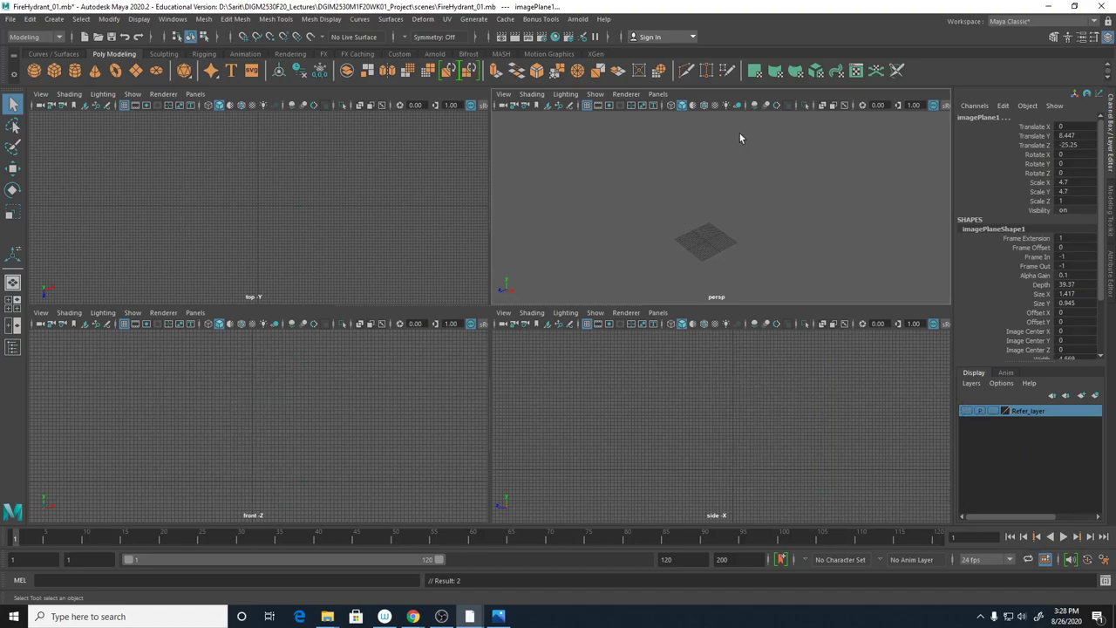
pyautogui.click(968, 410)
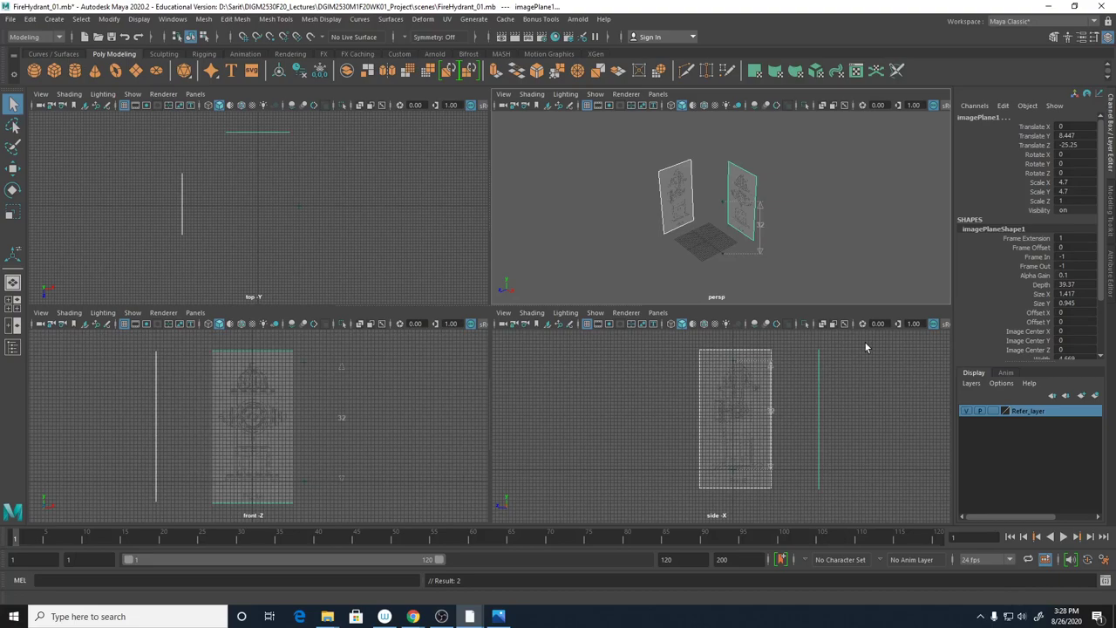
# Select the distance measurement with its locators in the perspective view, and switch Refer_layer's visibility off and back on
pyautogui.keyDown('alt'); pyautogui.moveTo(892, 184); pyautogui.dragTo(835, 224); pyautogui.keyUp('alt')
pyautogui.moveTo(753, 174); pyautogui.dragTo(839, 303)
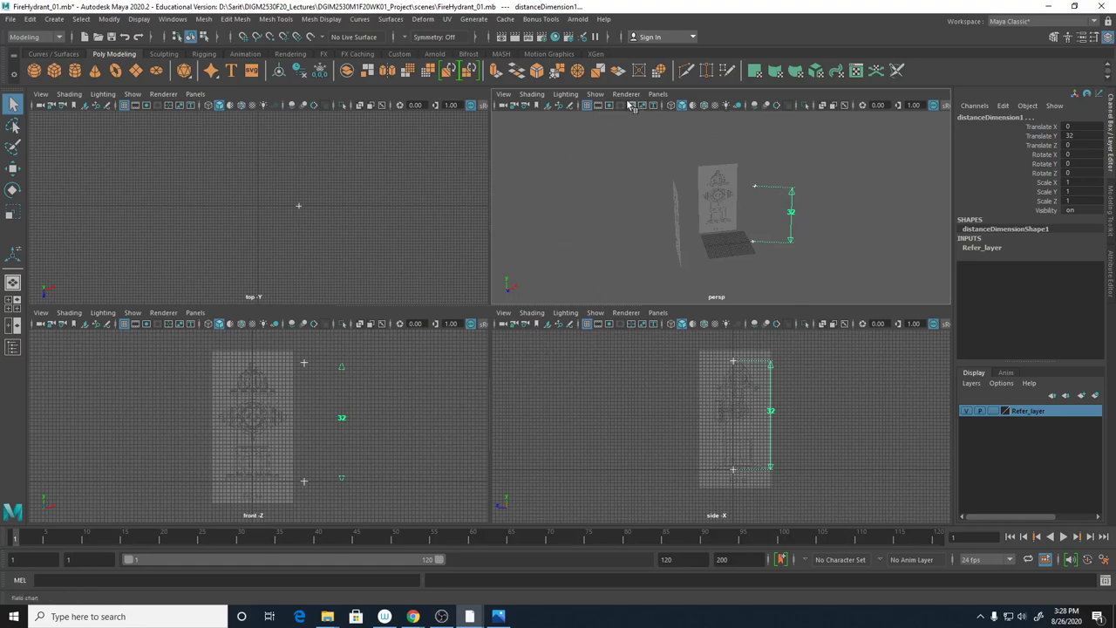
pyautogui.click(593, 94)
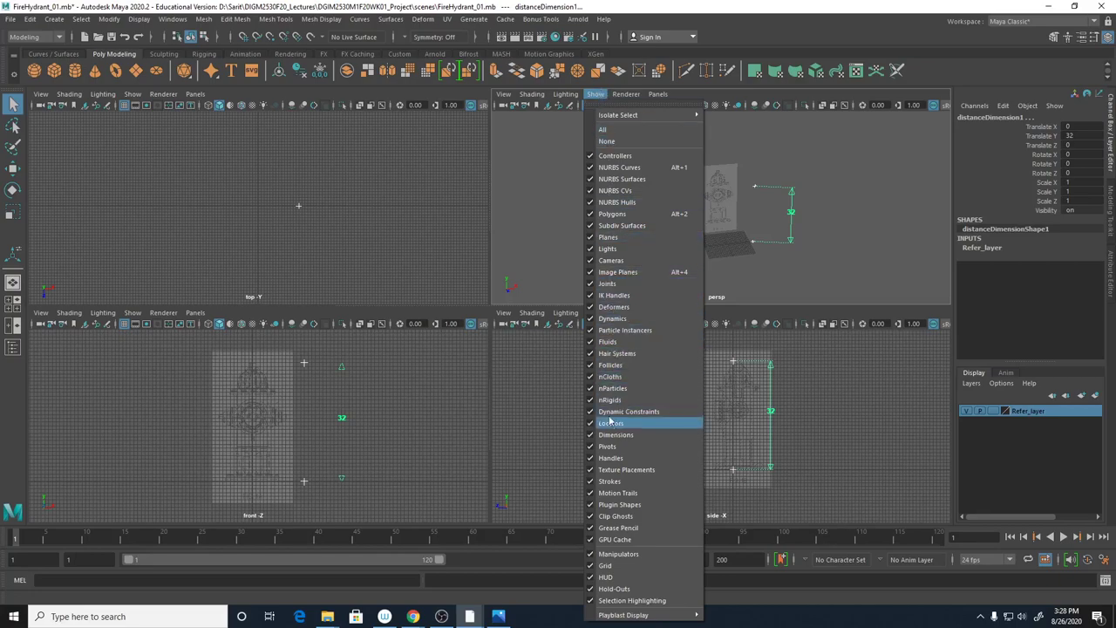
pyautogui.click(682, 273)
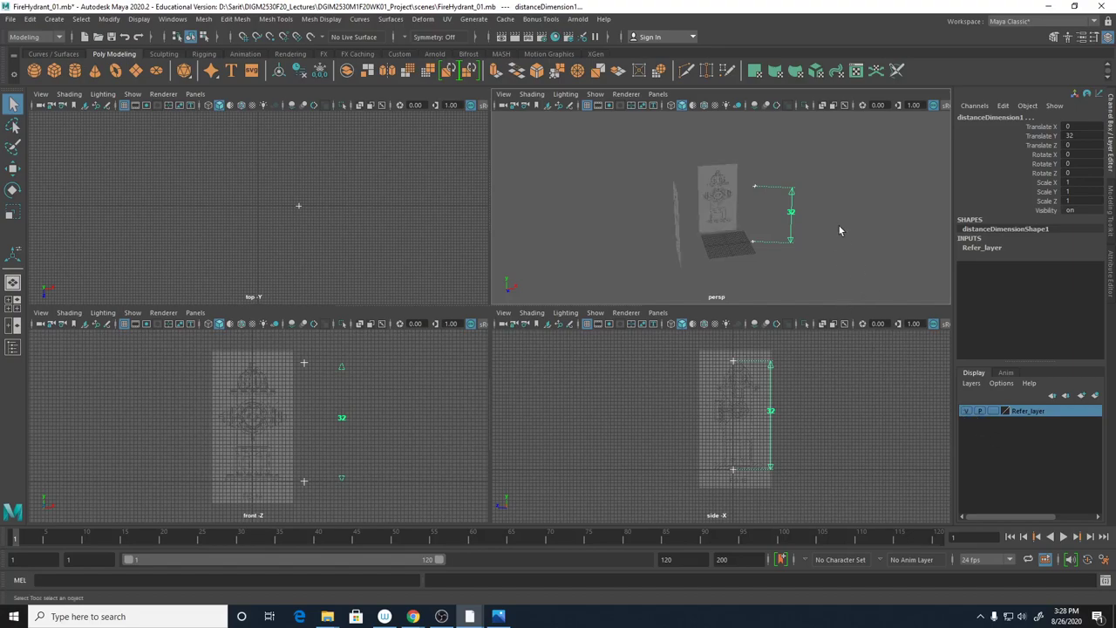
pyautogui.click(967, 411)
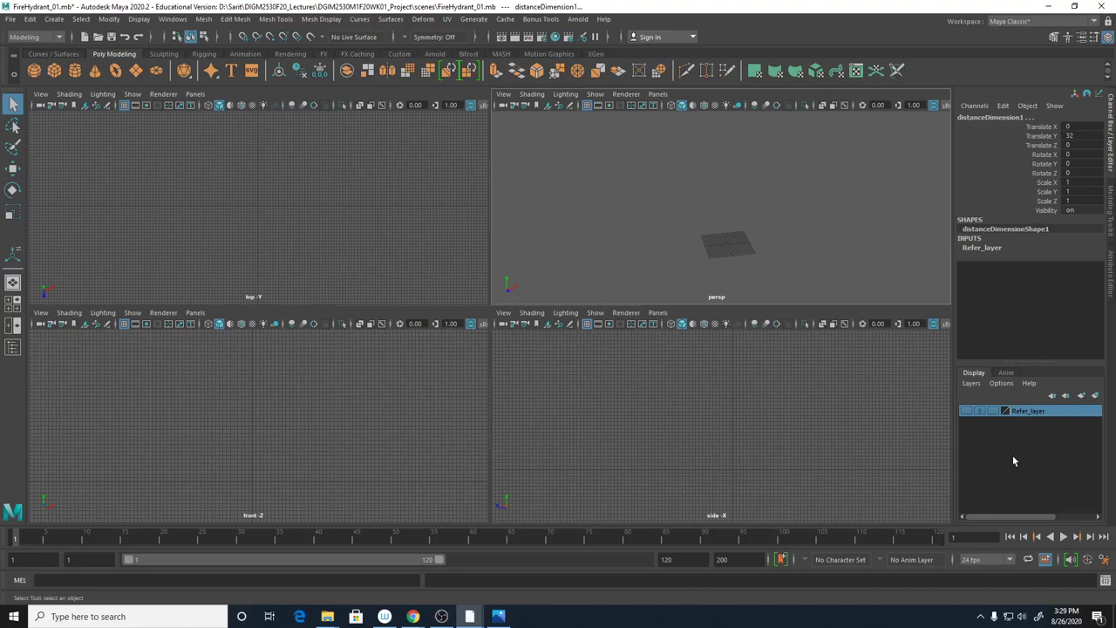
pyautogui.click(967, 412)
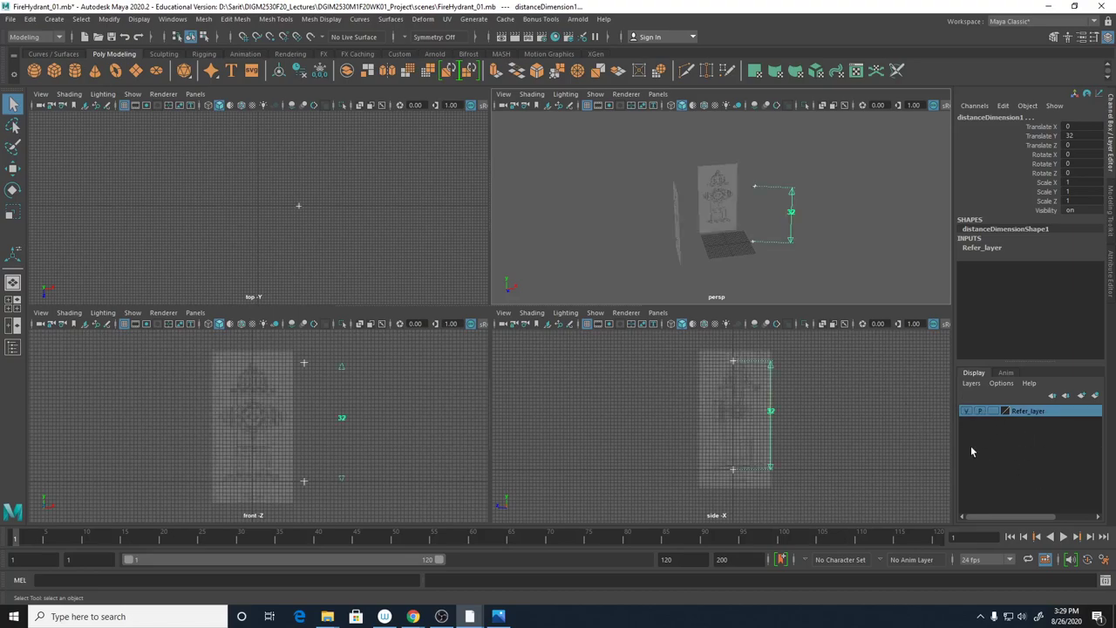
# Turn off the display of locators and dimensions in the perspective view
pyautogui.keyDown('alt'); pyautogui.moveTo(851, 215); pyautogui.dragTo(843, 215); pyautogui.keyUp('alt')
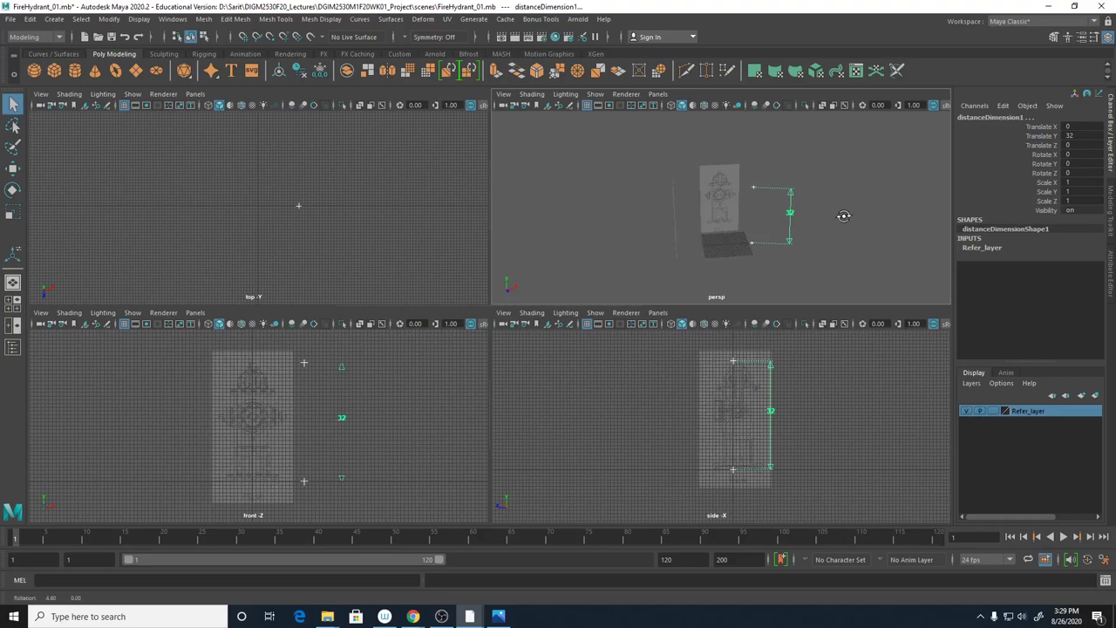
pyautogui.click(596, 94)
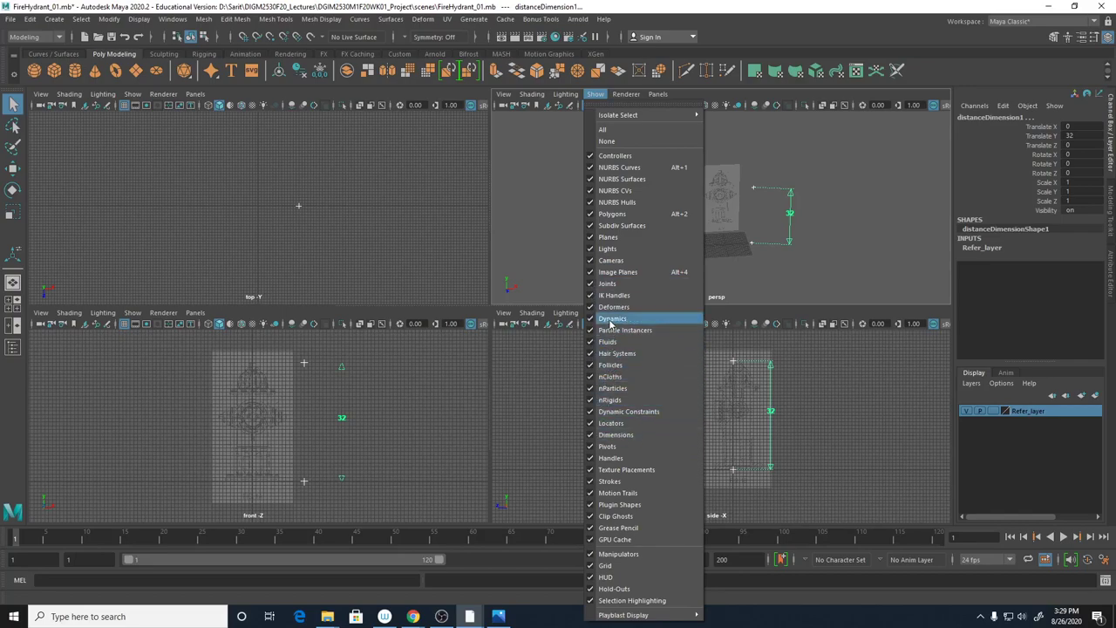
pyautogui.click(611, 424)
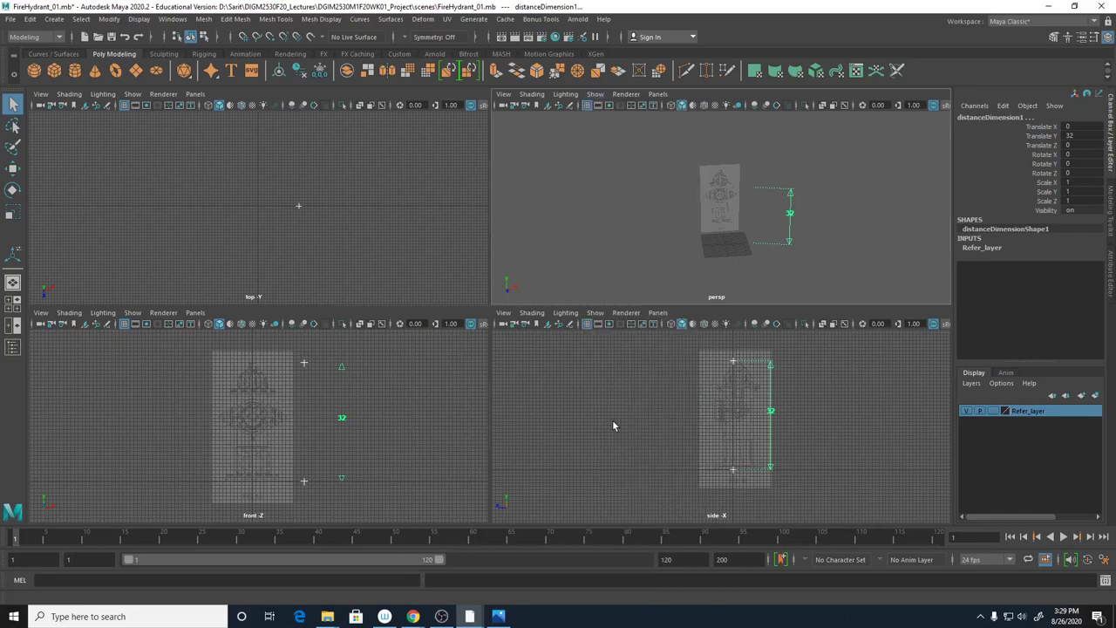
pyautogui.click(595, 93)
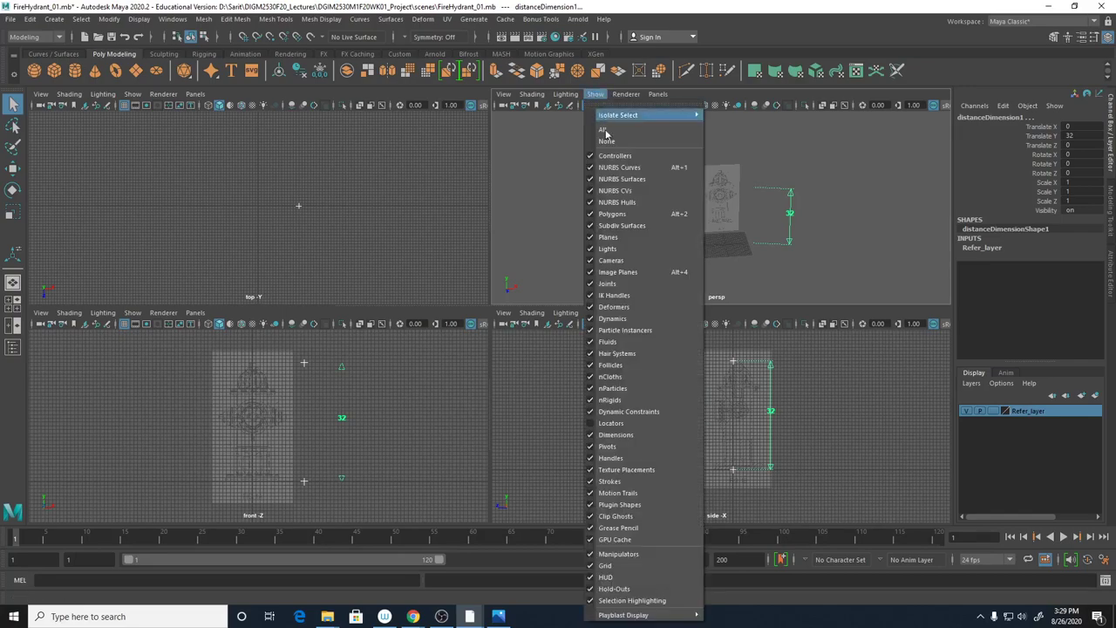
pyautogui.click(615, 434)
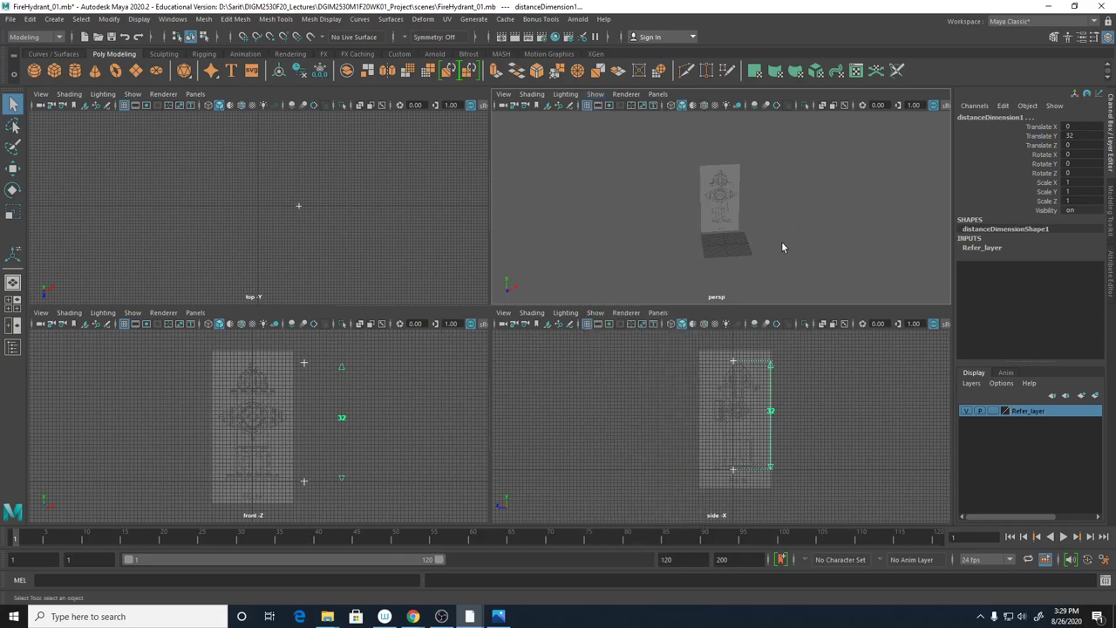
pyautogui.keyDown('alt'); pyautogui.moveTo(781, 242); pyautogui.dragTo(745, 263); pyautogui.keyUp('alt')
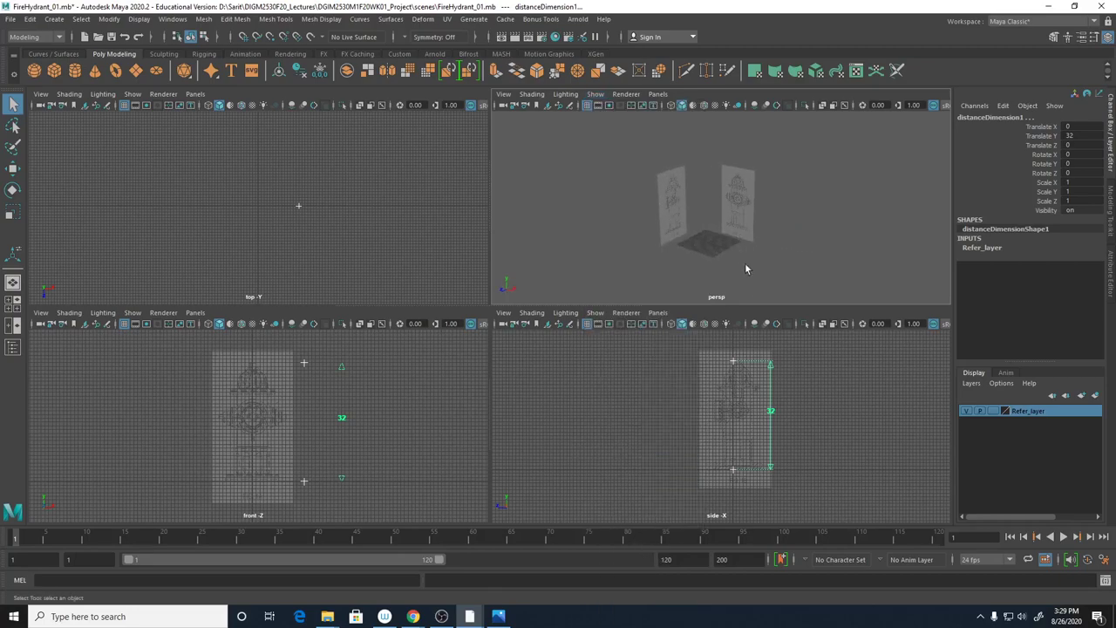
# Switch Refer_layer's visibility off and back on, and clear the current selection
pyautogui.click(967, 410)
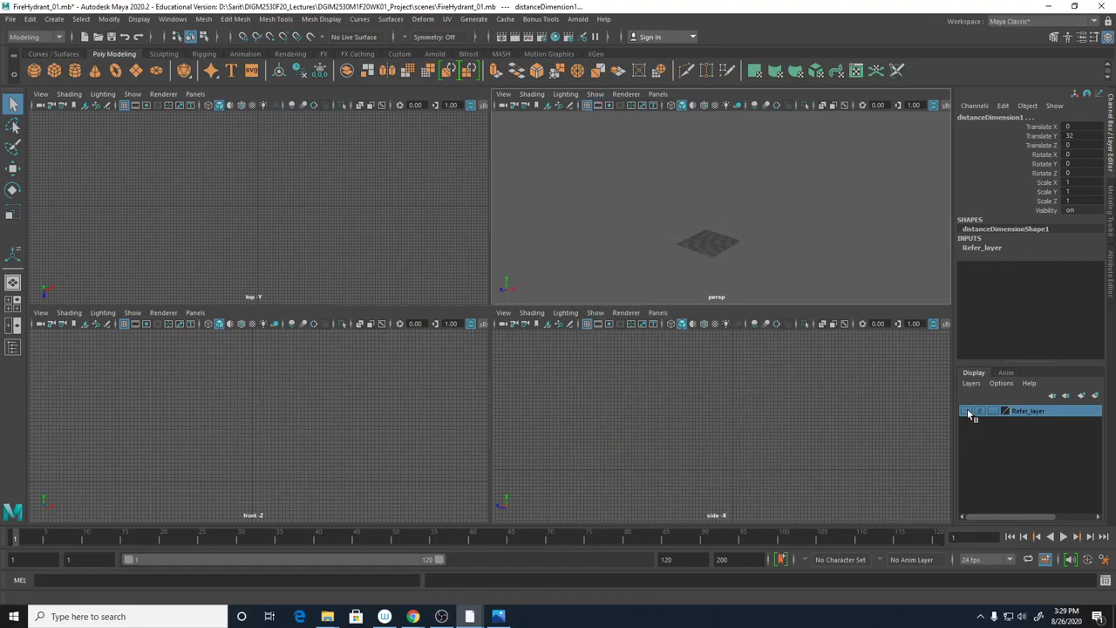
pyautogui.click(966, 410)
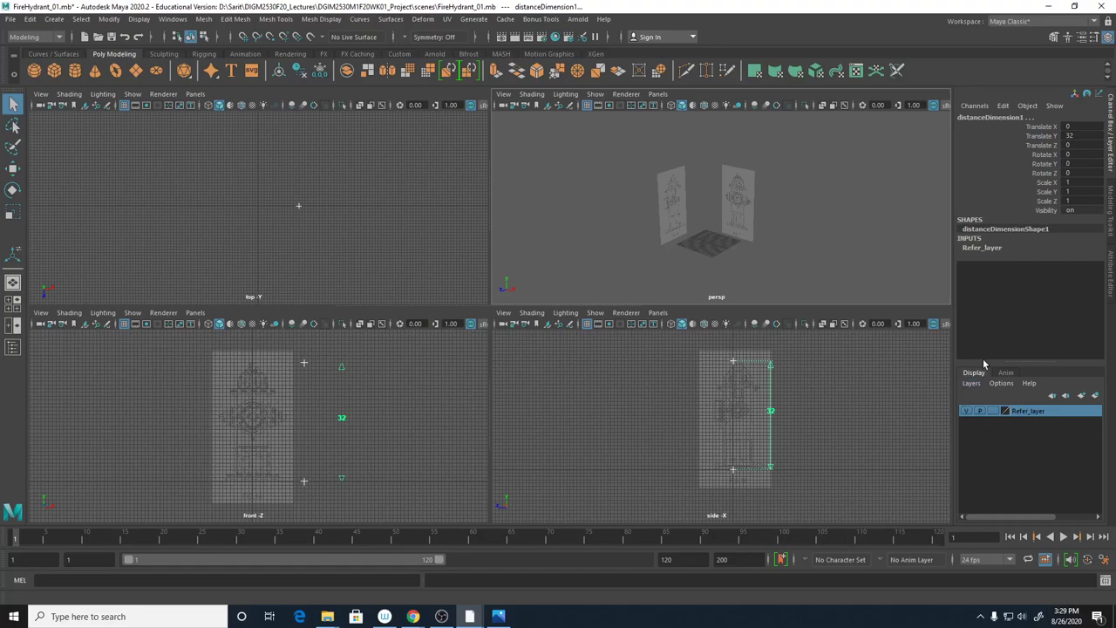
pyautogui.scroll(1, 890, 373)
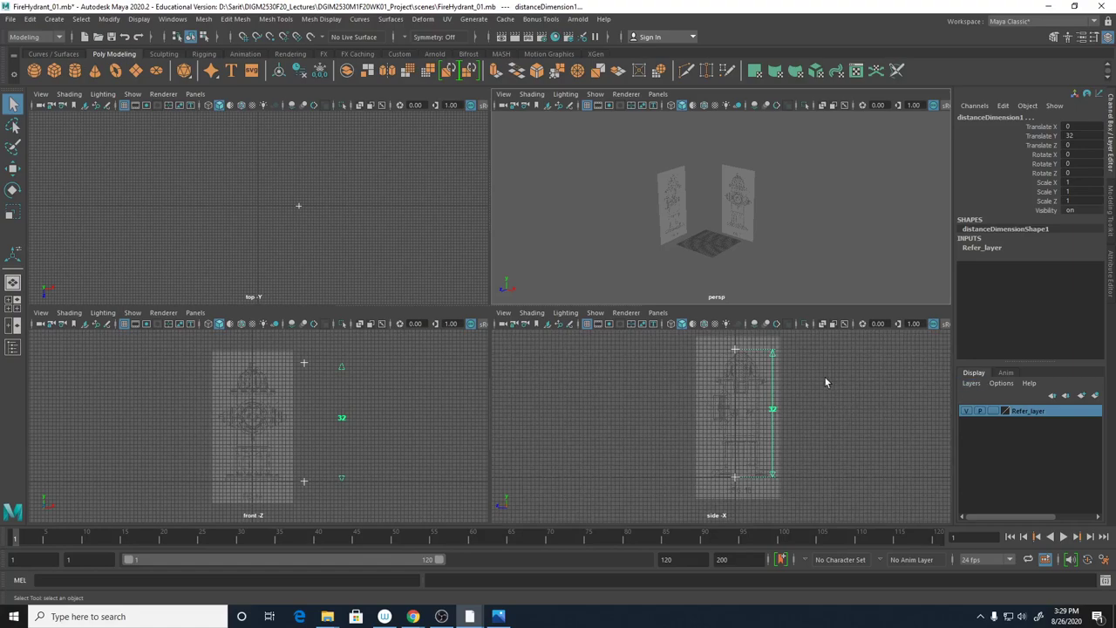
pyautogui.click(818, 205)
pyautogui.keyDown('alt'); pyautogui.moveTo(689, 254); pyautogui.dragTo(762, 264); pyautogui.keyUp('alt')
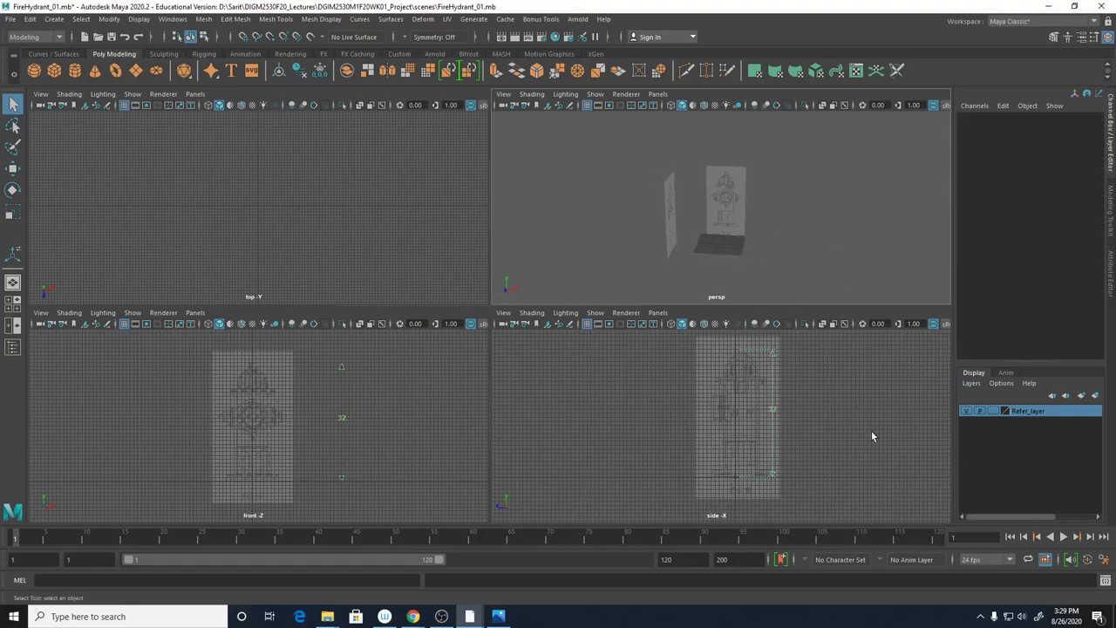
# Turn off the display of dimensions and locators in the side view
pyautogui.keyDown('alt'); pyautogui.moveTo(795, 381); pyautogui.dragTo(789, 428); pyautogui.keyUp('alt')
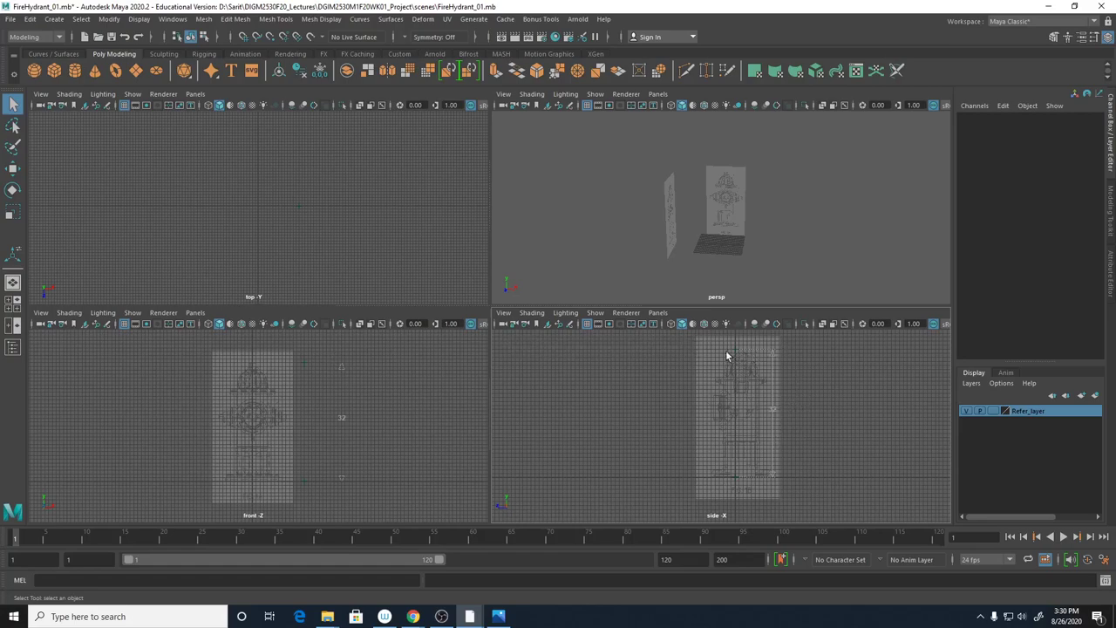
pyautogui.click(596, 315)
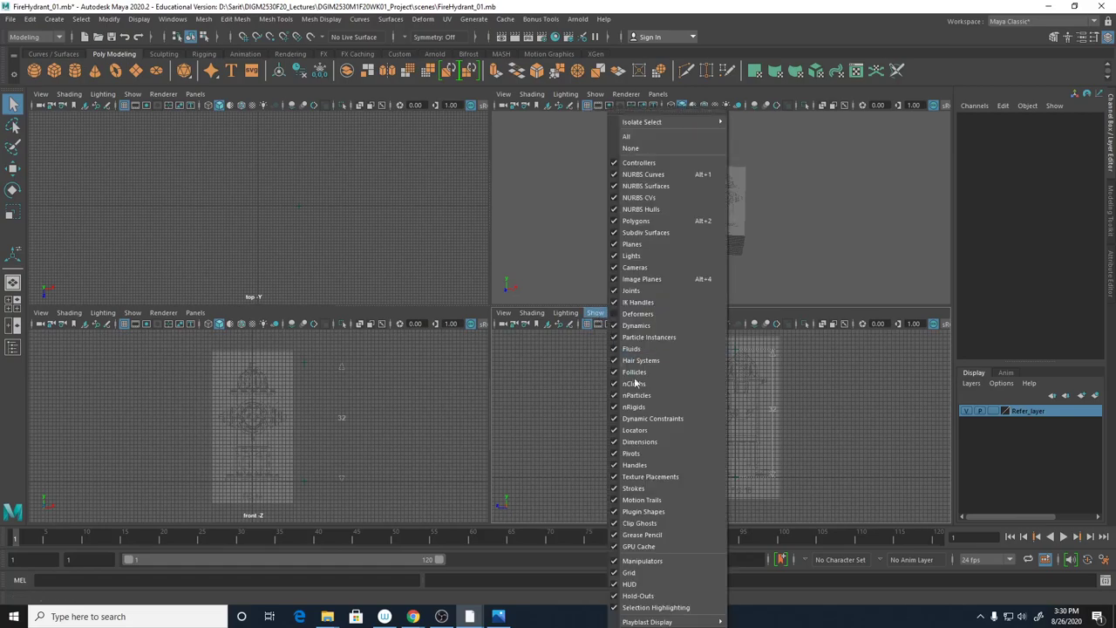
pyautogui.click(625, 441)
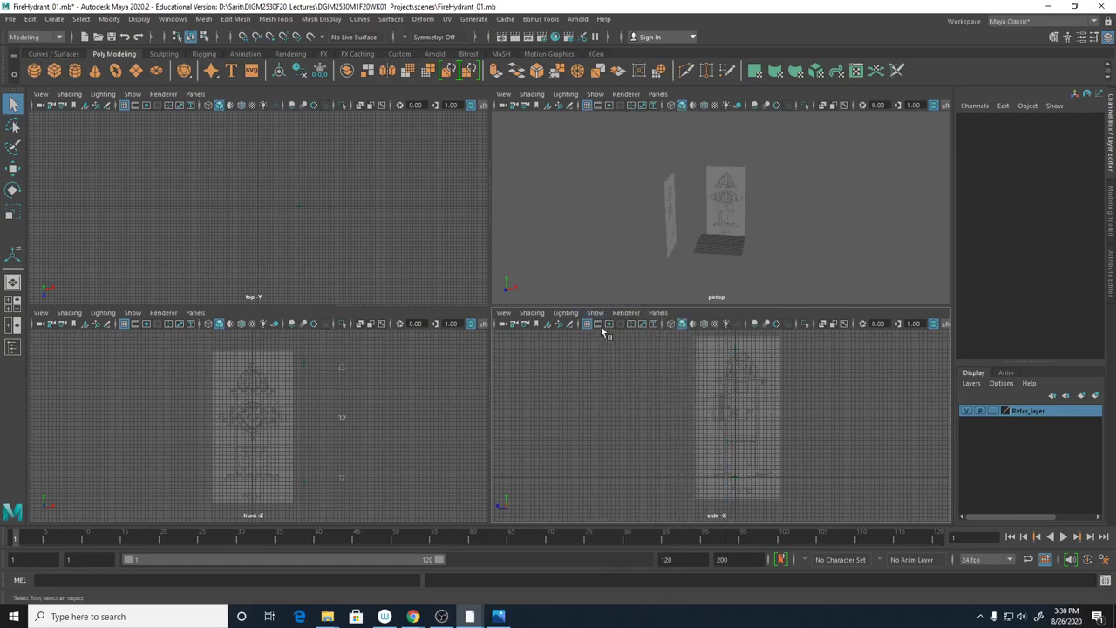
pyautogui.click(593, 316)
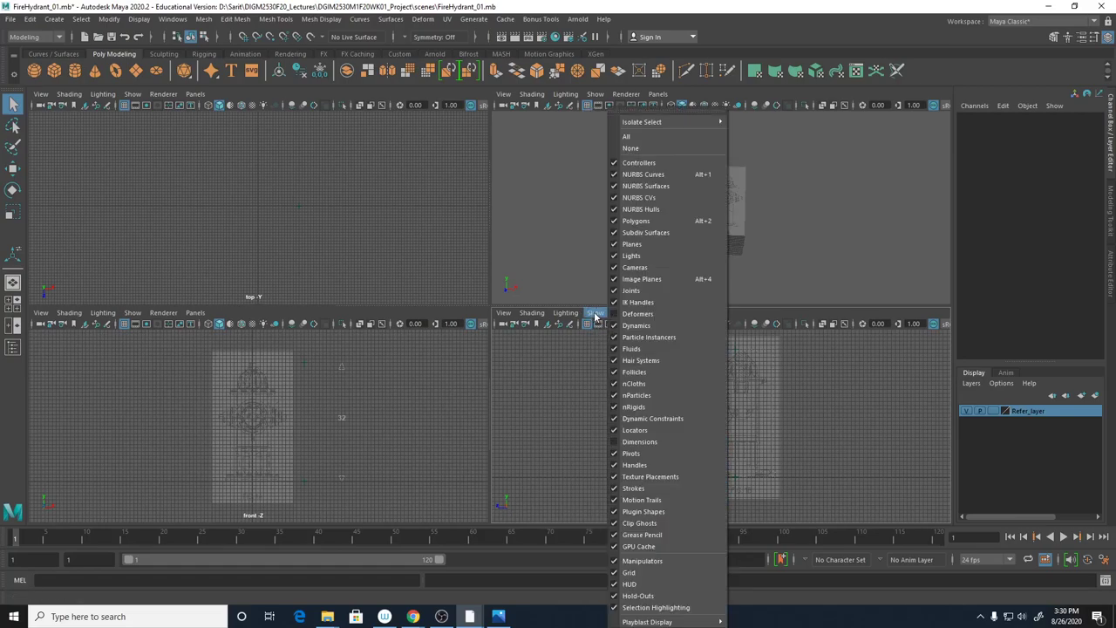
pyautogui.click(622, 430)
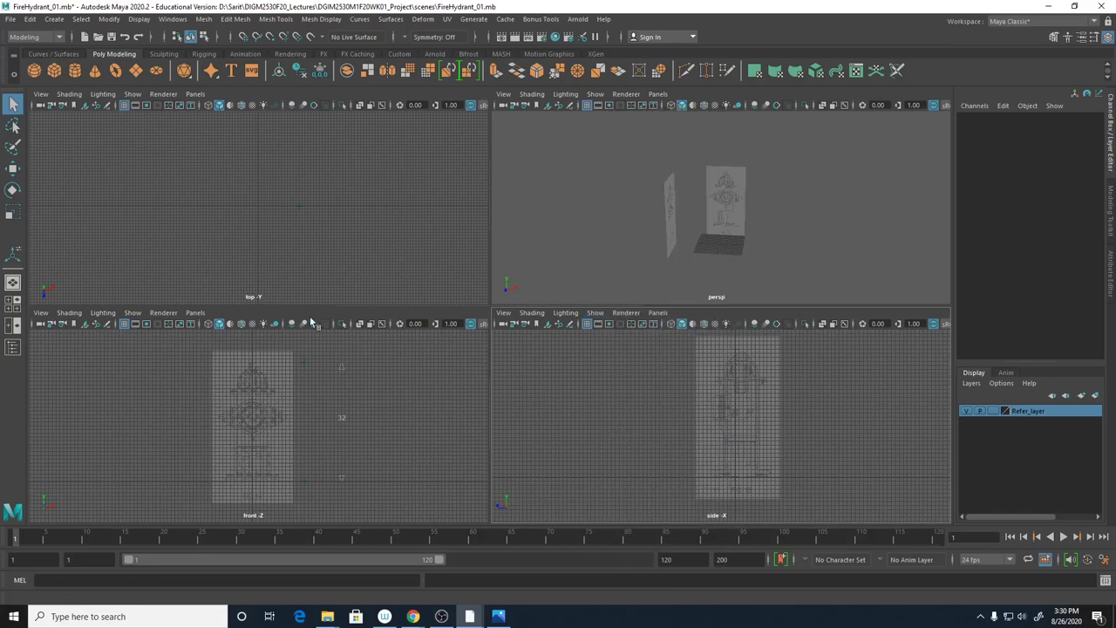
# Turn off the display of locators and dimensions in the front view
pyautogui.click(194, 314)
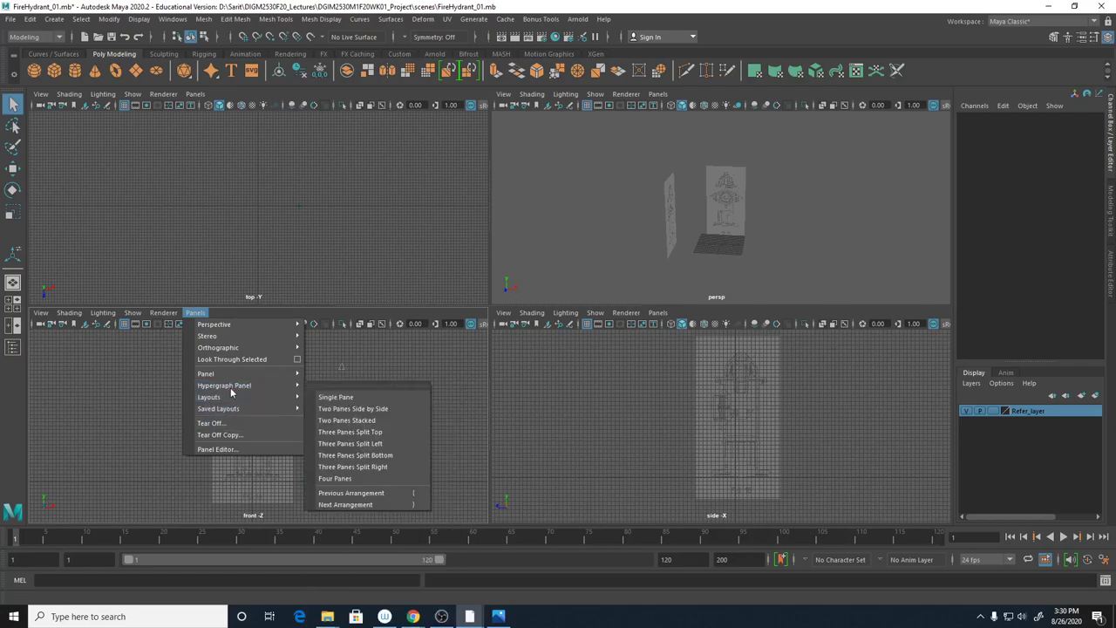
pyautogui.moveTo(133, 313)
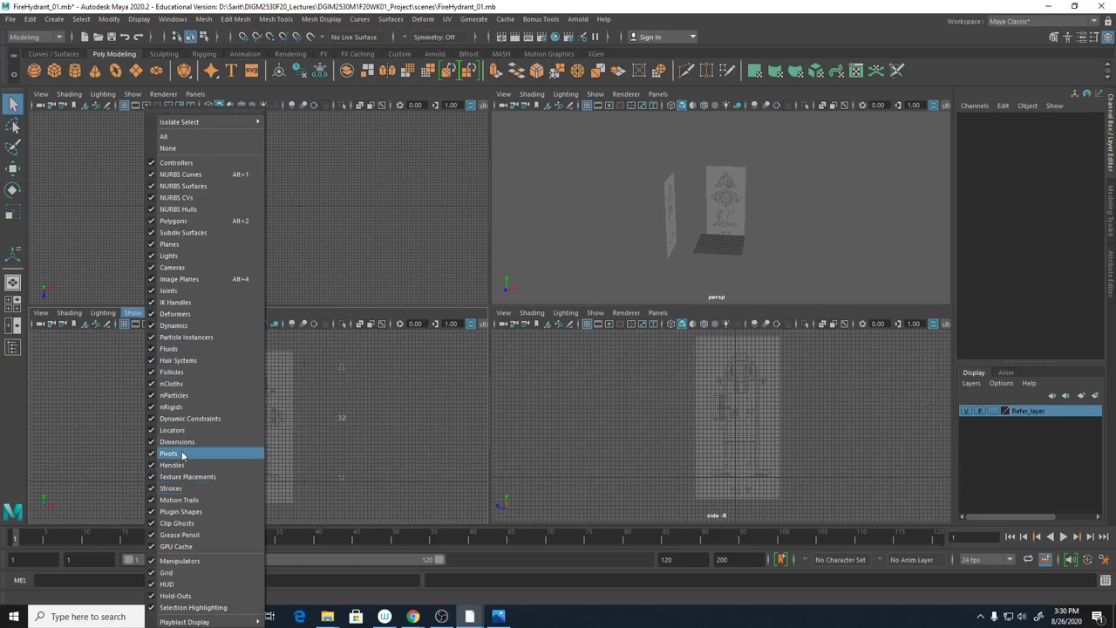
pyautogui.click(172, 430)
pyautogui.click(132, 312)
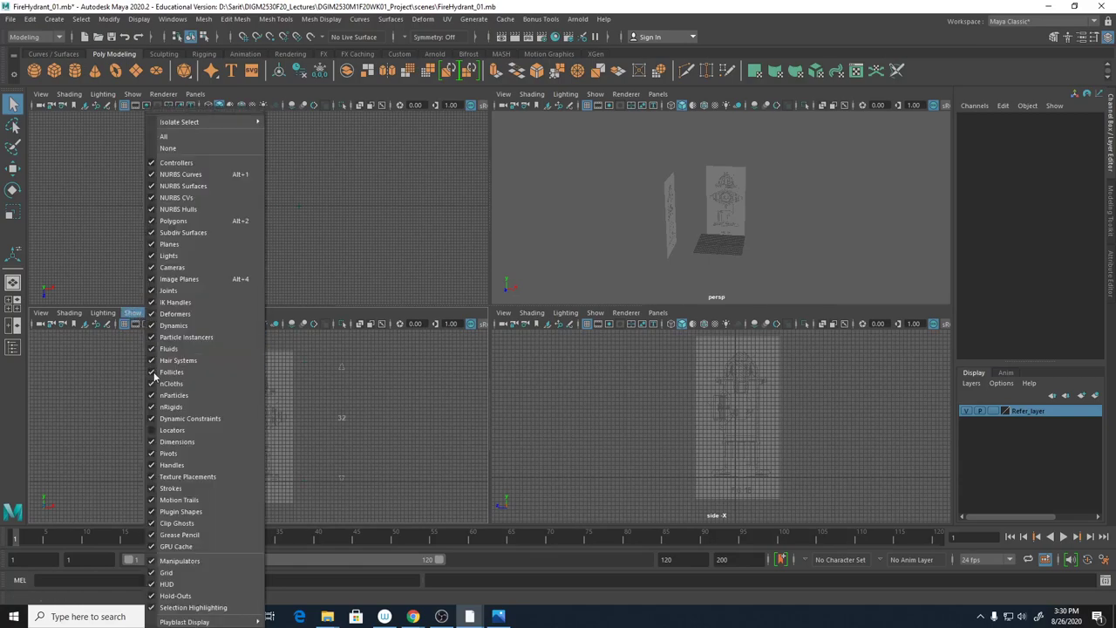
pyautogui.click(158, 439)
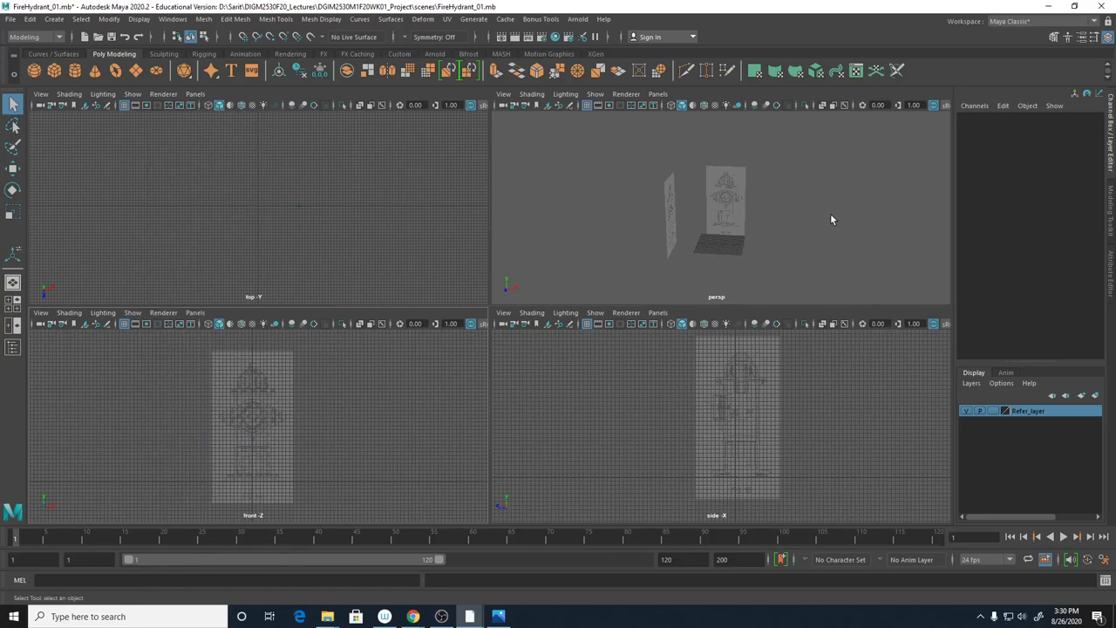
# Examine the front hydrant image in the maximized front view and both image planes in the maximized perspective view
pyautogui.keyDown('alt'); pyautogui.moveTo(832, 220); pyautogui.dragTo(775, 229); pyautogui.keyUp('alt')
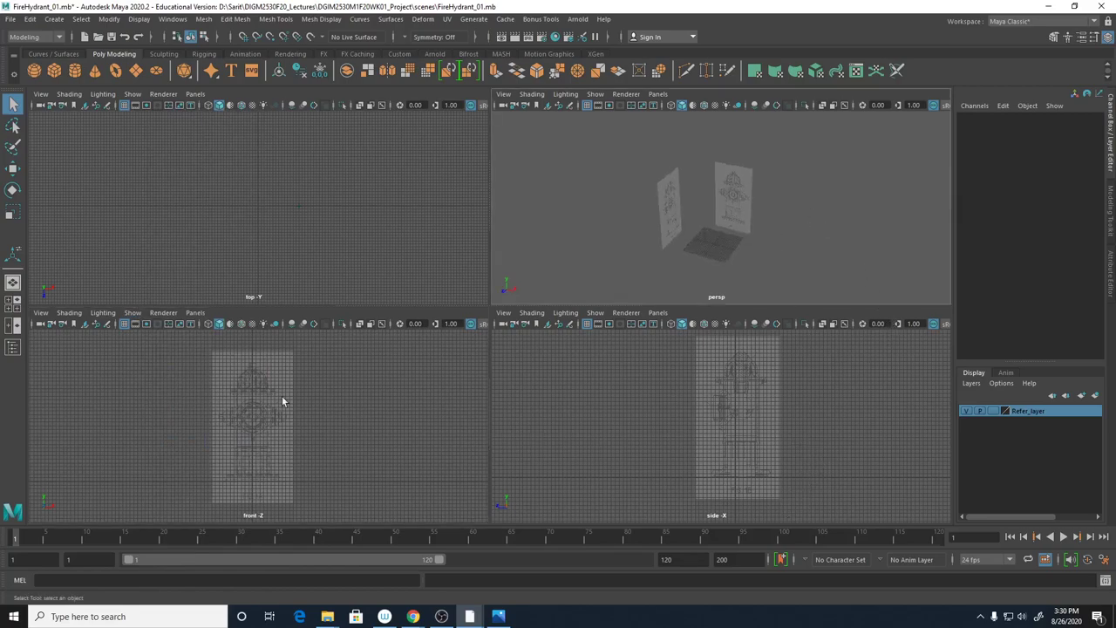
pyautogui.press('space')
pyautogui.keyDown('alt'); pyautogui.moveTo(525, 324); pyautogui.dragTo(846, 357, button='right'); pyautogui.keyUp('alt')
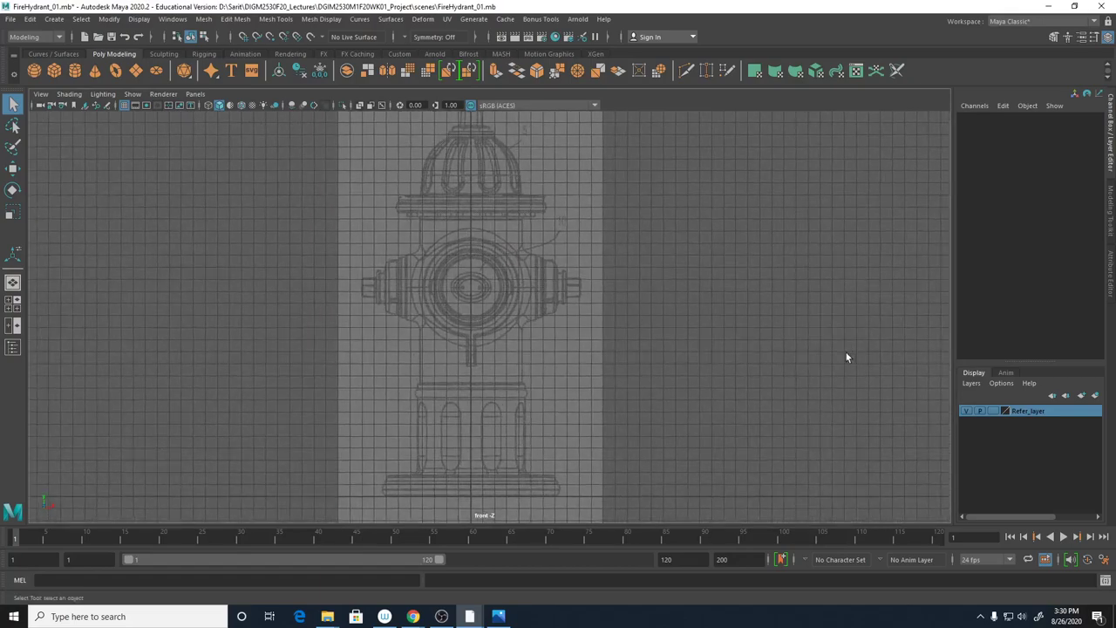
pyautogui.keyDown('alt'); pyautogui.moveTo(847, 357); pyautogui.dragTo(504, 377, button='middle'); pyautogui.keyUp('alt')
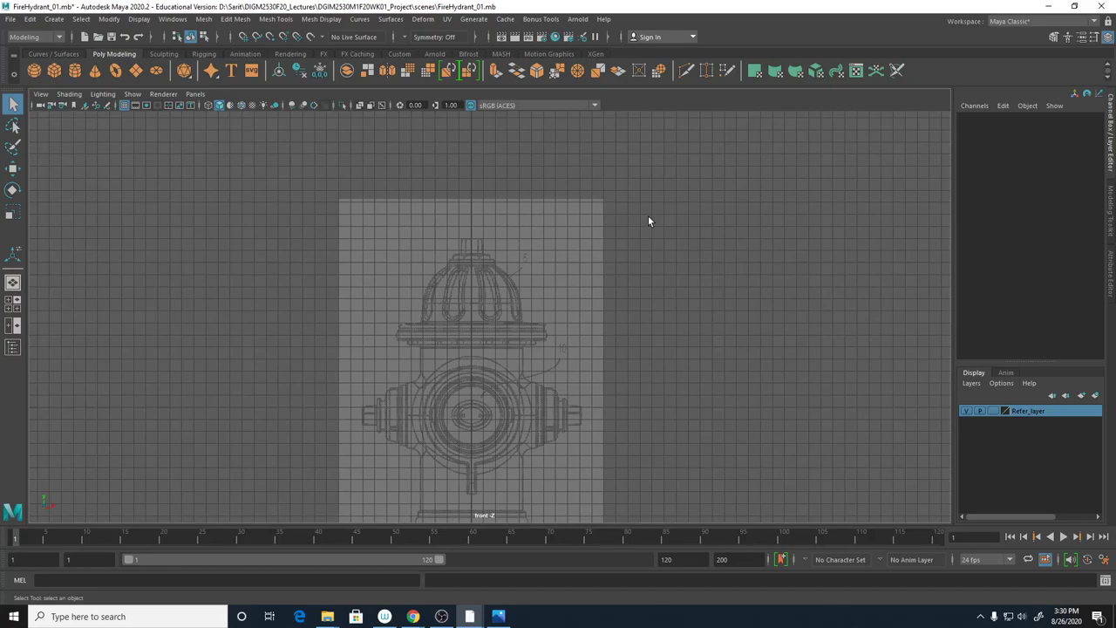
pyautogui.scroll(2, 567, 304)
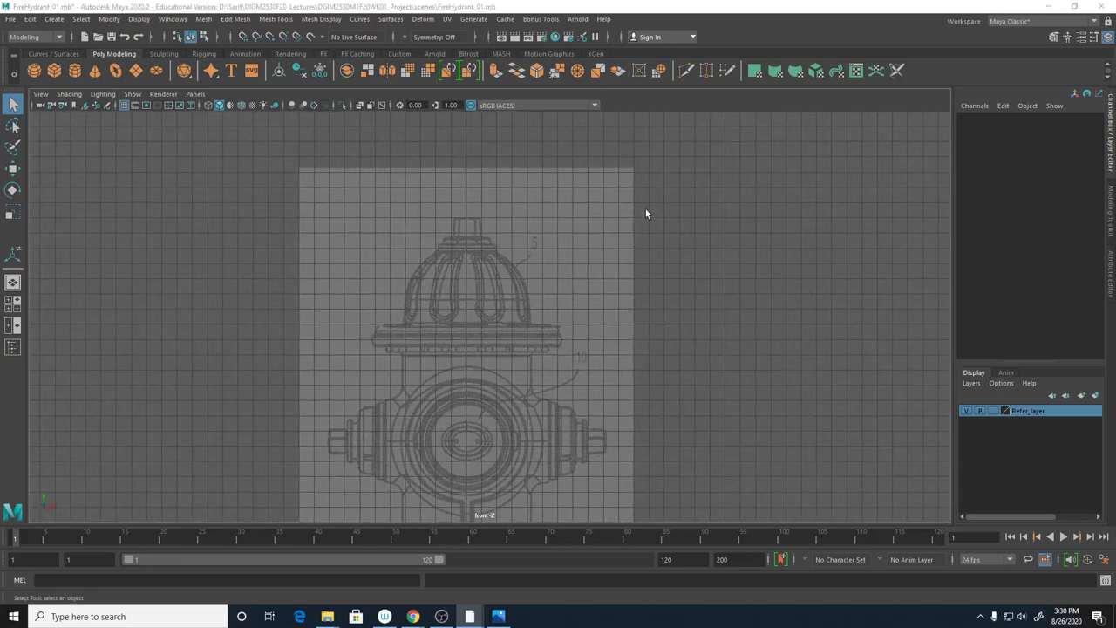
pyautogui.press('space')
pyautogui.press('space')
pyautogui.keyDown('alt'); pyautogui.moveTo(603, 182); pyautogui.dragTo(823, 267, button='right'); pyautogui.keyUp('alt')
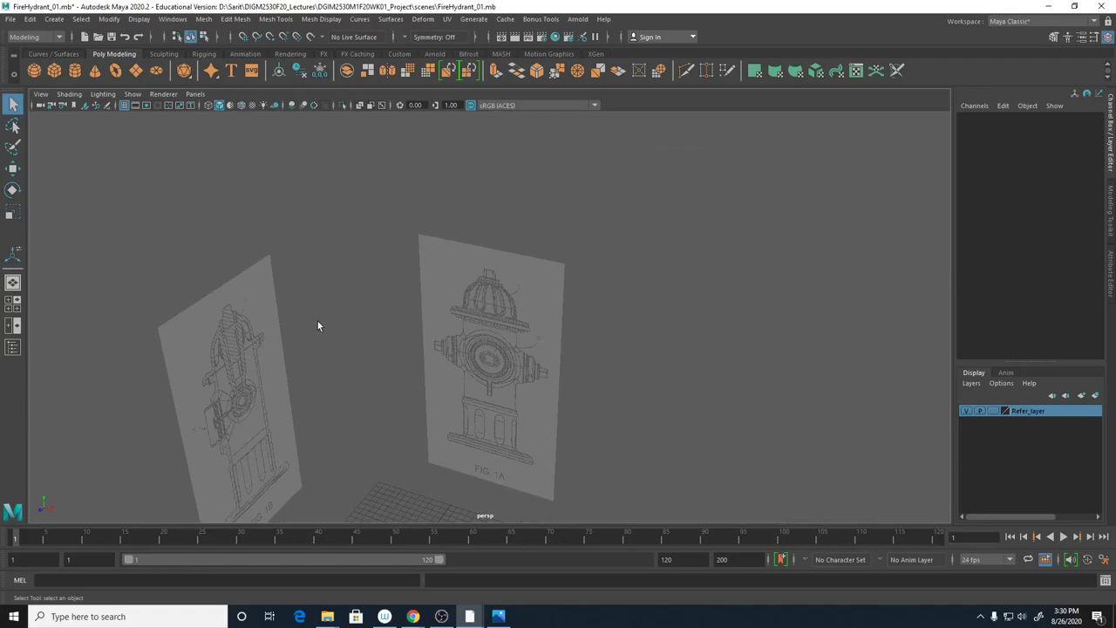
# Create a polygon cylinder at the origin of the perspective scene, between the two hydrant image planes
pyautogui.moveTo(317, 323)
pyautogui.keyDown('alt'); pyautogui.mouseDown(button='right')
pyautogui.moveTo(859, 341)
pyautogui.moveTo(531, 288)
pyautogui.mouseUp(button='right'); pyautogui.keyUp('alt')
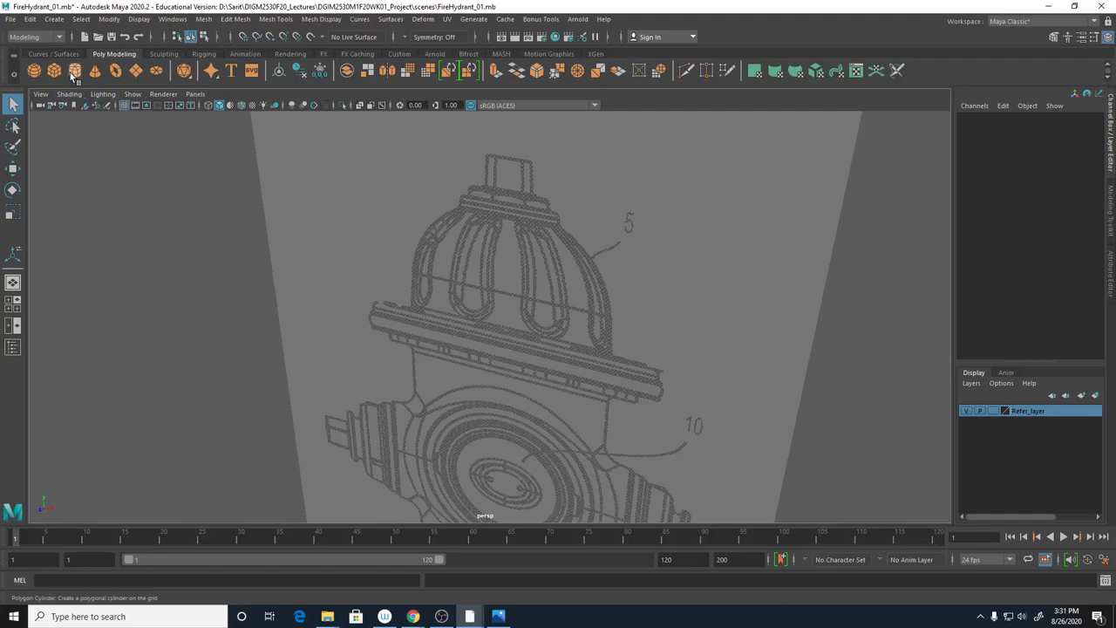
pyautogui.click(54, 19)
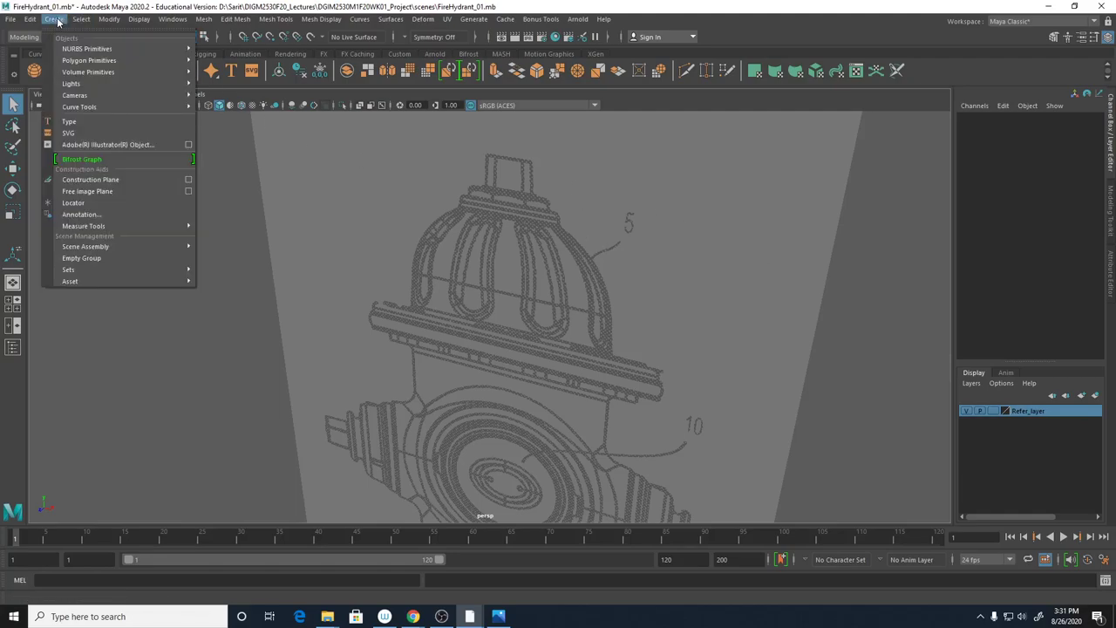
pyautogui.moveTo(76, 61)
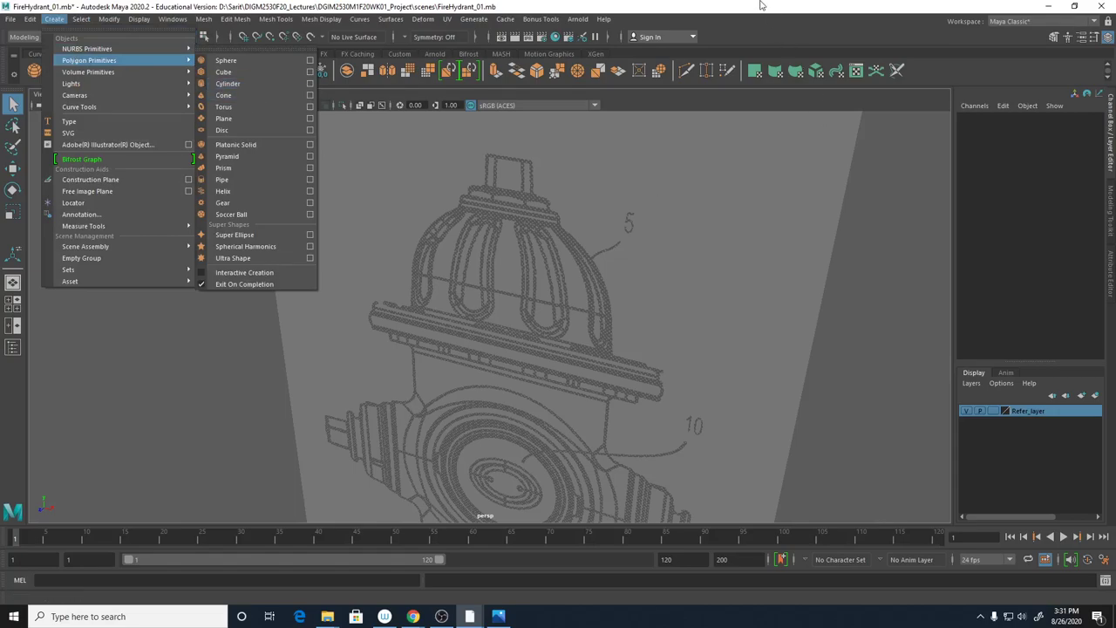
pyautogui.press('Escape')
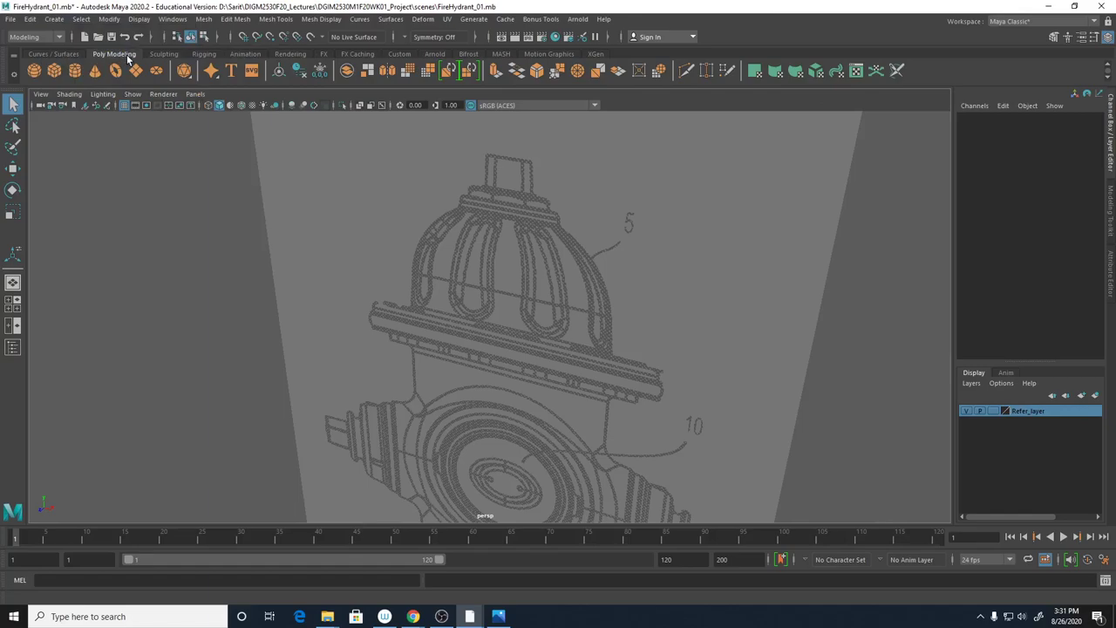
pyautogui.click(85, 74)
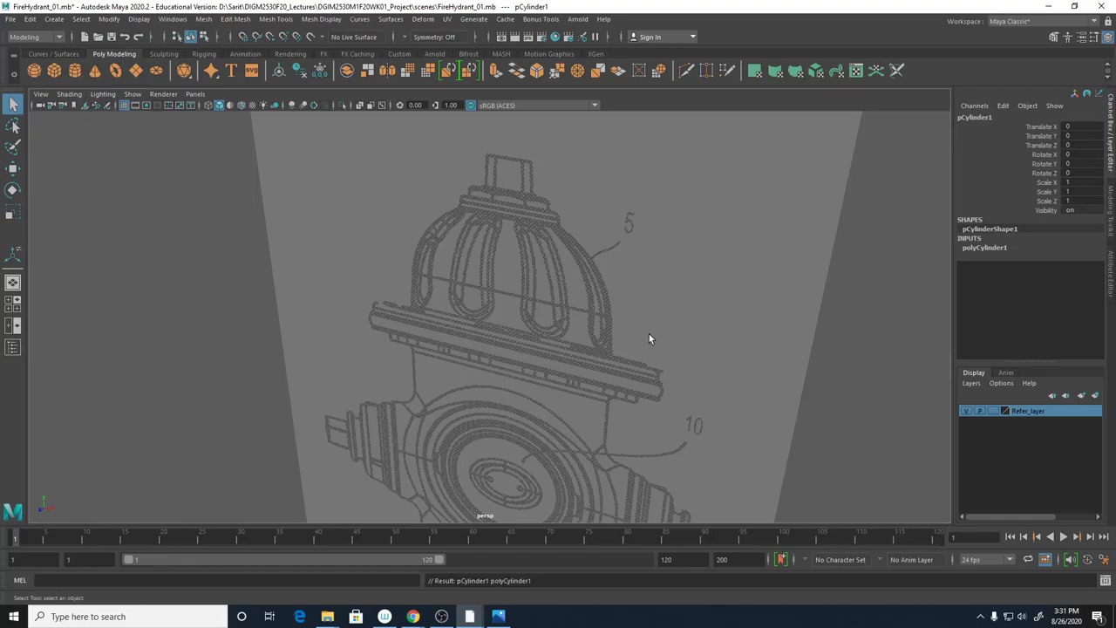
pyautogui.scroll(-5, 370, 386)
pyautogui.keyDown('alt'); pyautogui.moveTo(370, 386); pyautogui.dragTo(533, 297); pyautogui.keyUp('alt')
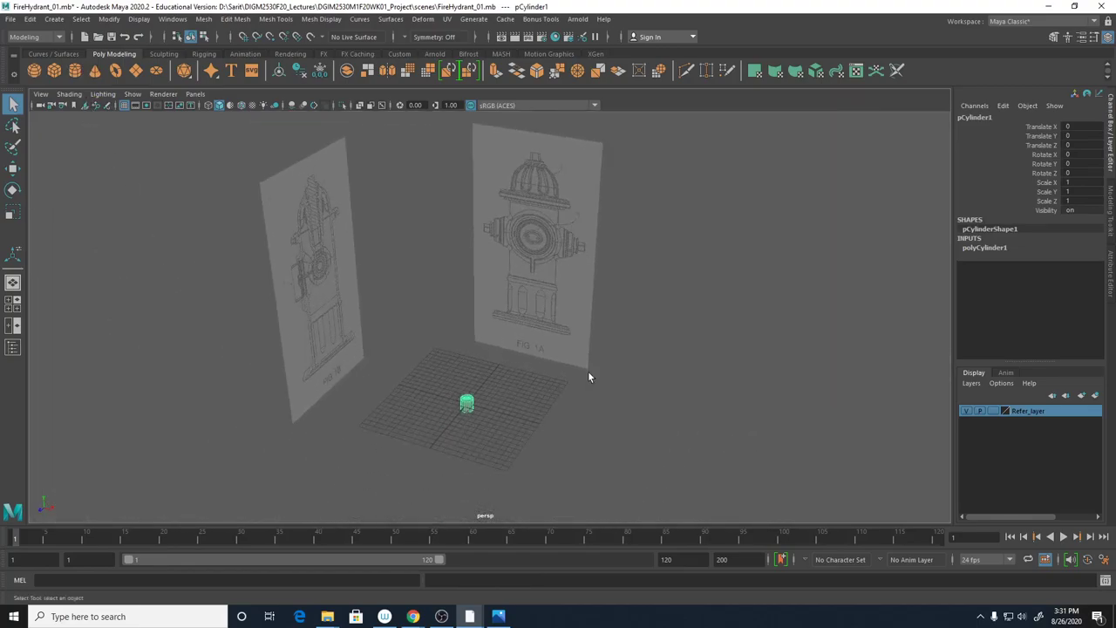
# In the maximized front view, move the cylinder straight up to the hydrant's dome, at about 27.6 in Y
pyautogui.press('space')
pyautogui.press('space')
pyautogui.keyDown('alt'); pyautogui.moveTo(475, 415); pyautogui.dragTo(522, 335, button='middle'); pyautogui.keyUp('alt')
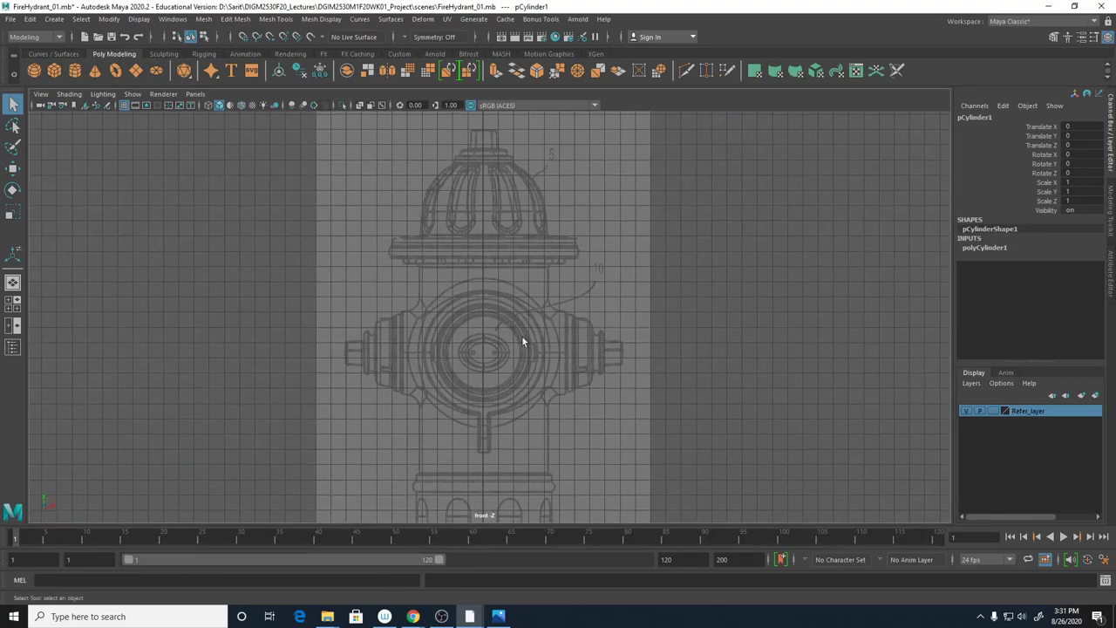
pyautogui.press('w')
pyautogui.keyDown('alt'); pyautogui.moveTo(590, 414); pyautogui.dragTo(200, 381, button='right'); pyautogui.keyUp('alt')
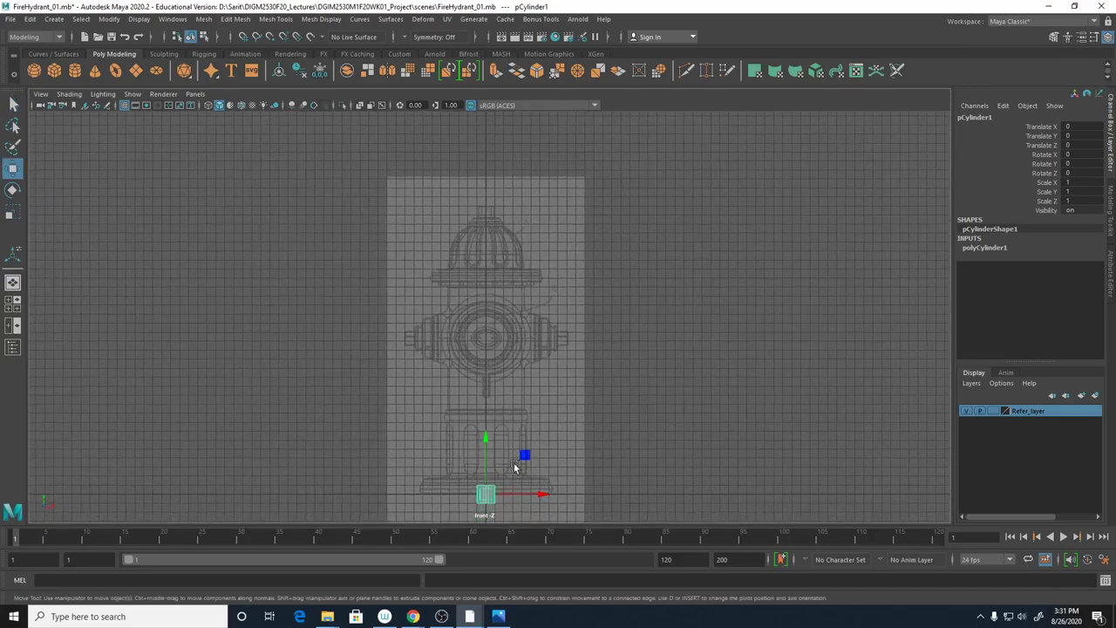
pyautogui.moveTo(485, 439); pyautogui.dragTo(487, 189)
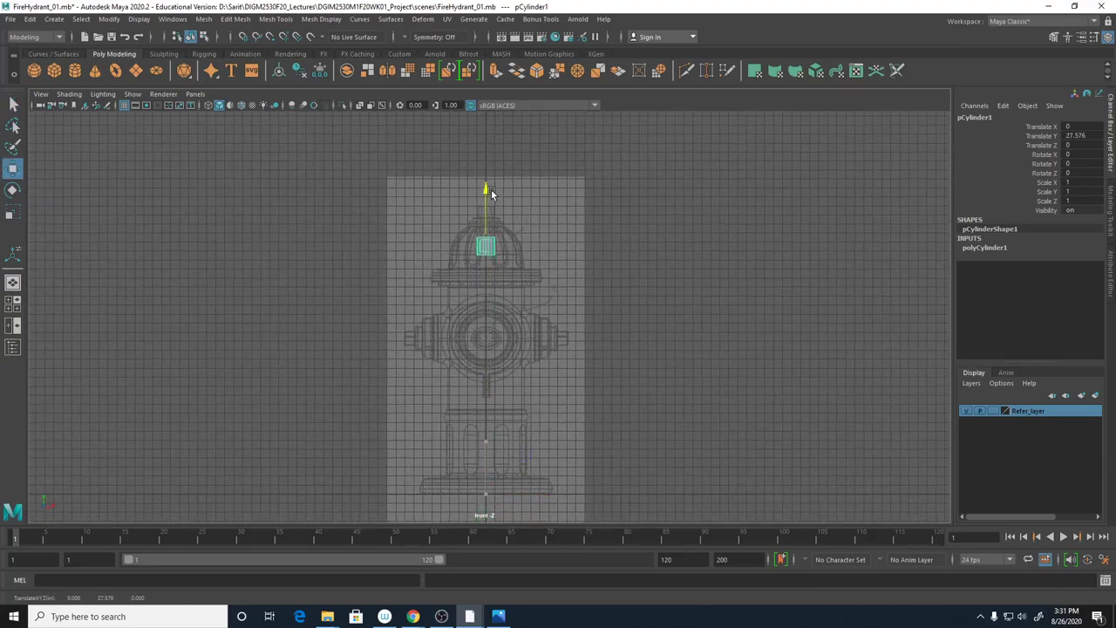
# Snap the cylinder vertically to the grid so its Translate Y is 28
pyautogui.keyDown('alt'); pyautogui.moveTo(487, 188); pyautogui.dragTo(600, 328, button='right'); pyautogui.keyUp('alt')
pyautogui.scroll(5, 600, 328)
pyautogui.keyDown('alt'); pyautogui.moveTo(587, 318); pyautogui.dragTo(562, 436, button='middle'); pyautogui.keyUp('alt')
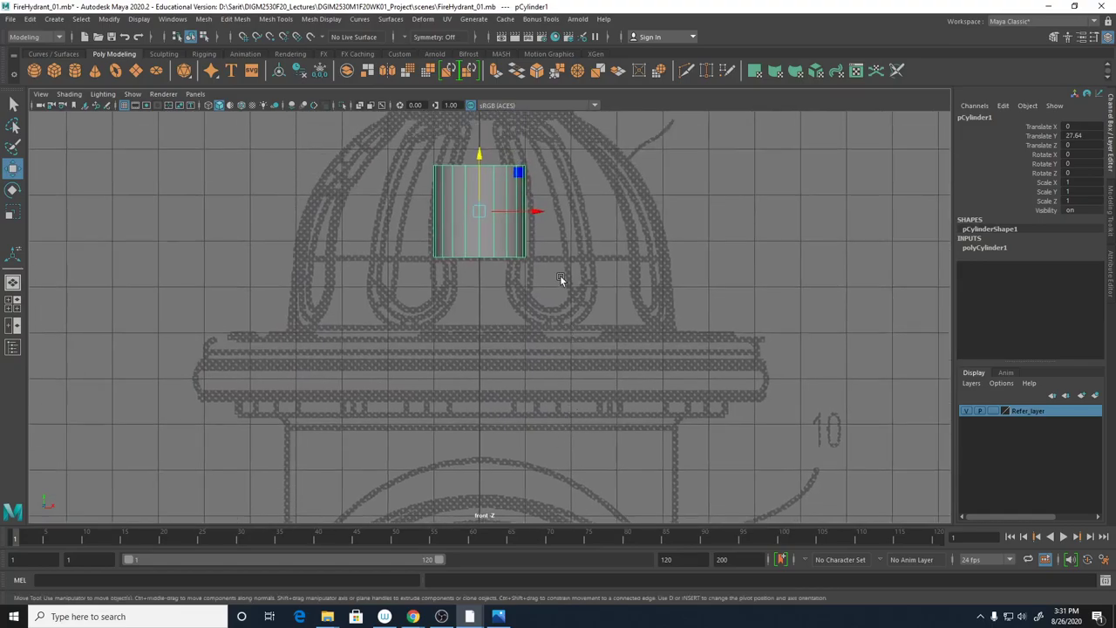
pyautogui.press('x')
pyautogui.moveTo(478, 186); pyautogui.dragTo(479, 182)
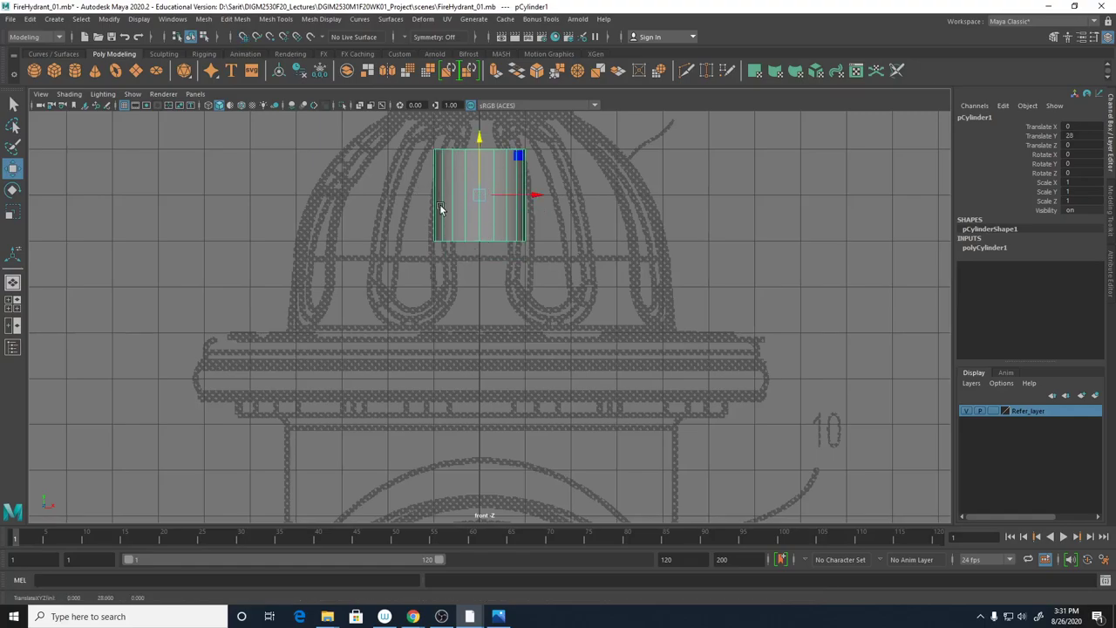
# Display the front view in wireframe and expand the cylinder's polyCylinder1 construction inputs
pyautogui.press('4')
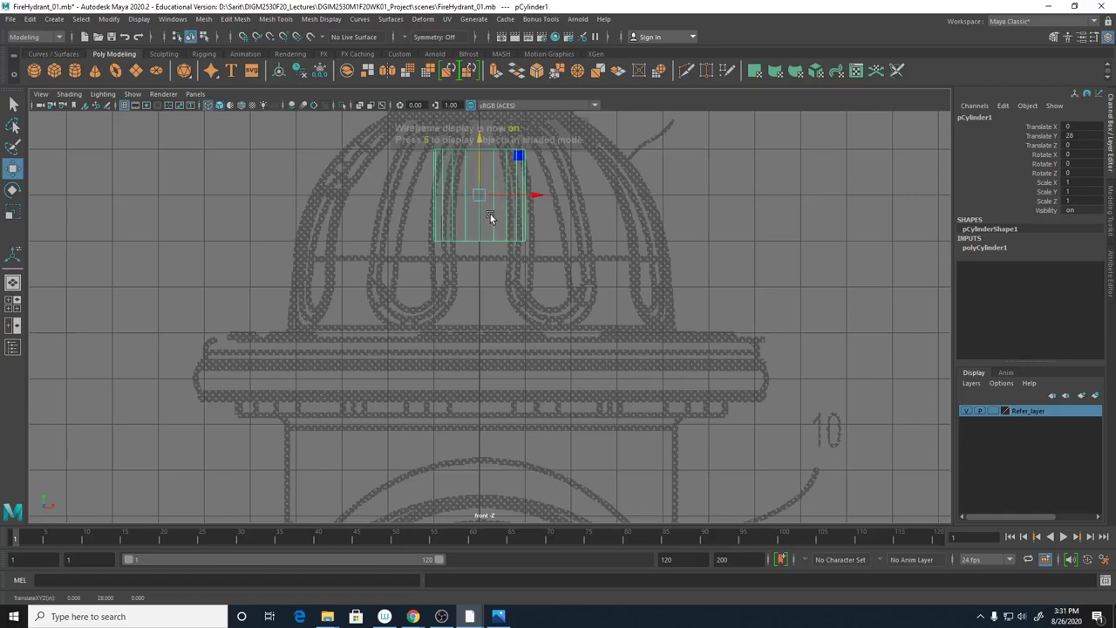
pyautogui.keyDown('alt'); pyautogui.moveTo(559, 271); pyautogui.dragTo(556, 323, button='middle'); pyautogui.keyUp('alt')
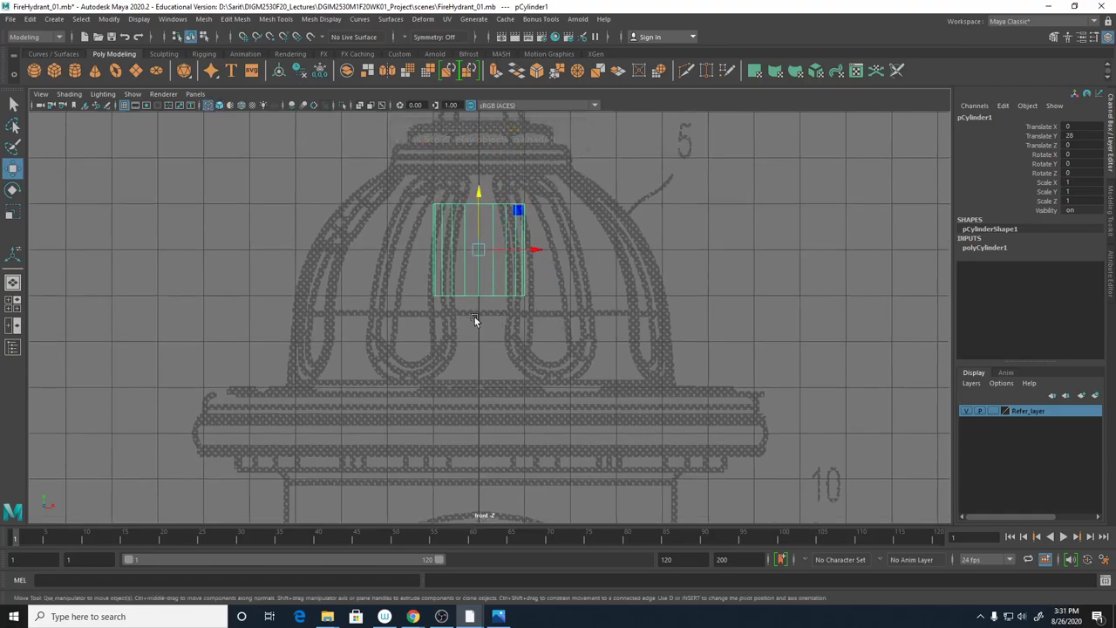
pyautogui.keyDown('alt'); pyautogui.moveTo(468, 307); pyautogui.dragTo(823, 362, button='right'); pyautogui.keyUp('alt')
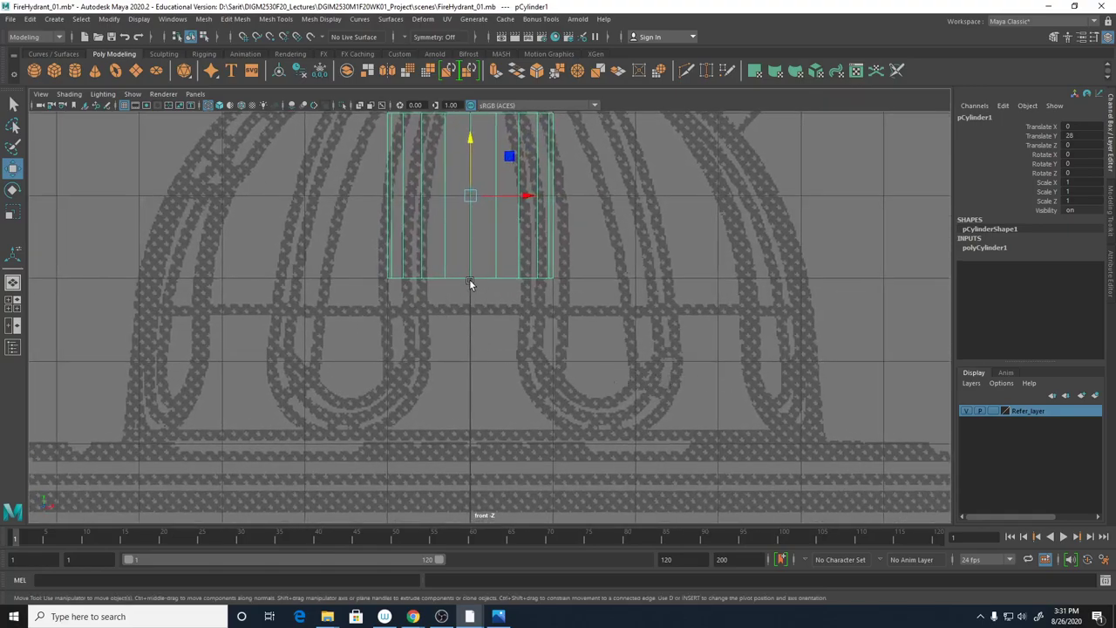
pyautogui.keyDown('alt'); pyautogui.moveTo(594, 317); pyautogui.dragTo(588, 377, button='middle'); pyautogui.keyUp('alt')
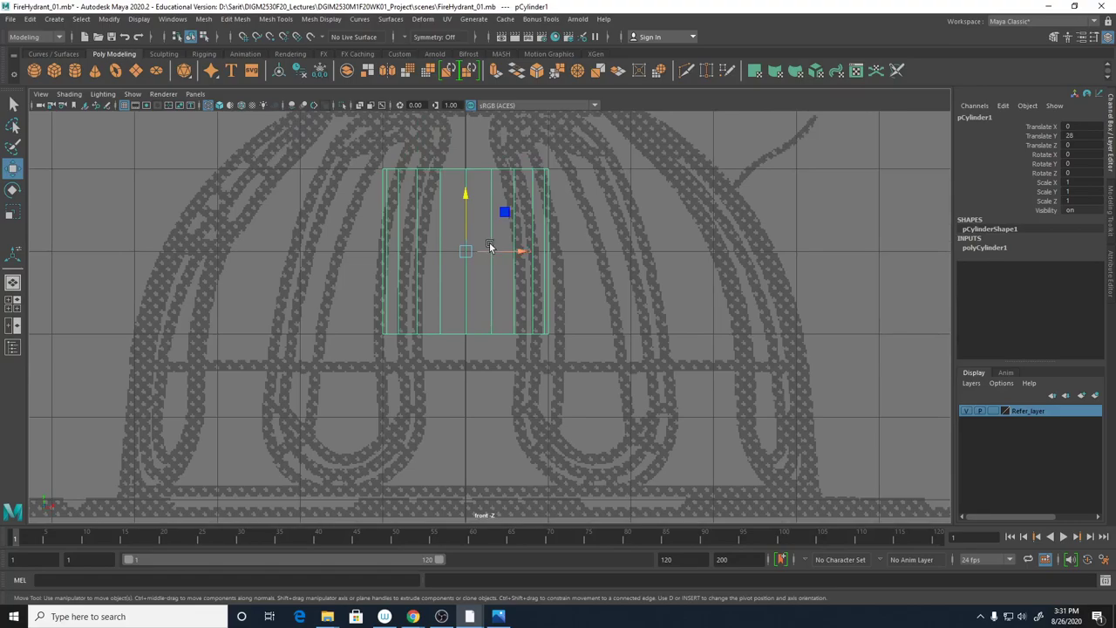
pyautogui.click(988, 249)
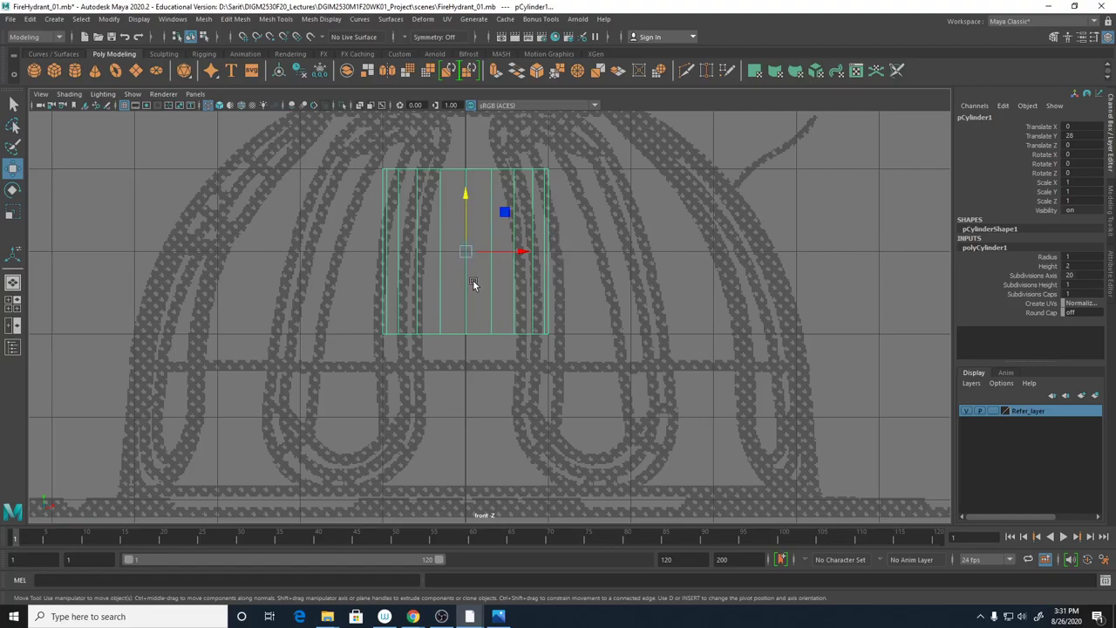
# Move the cylinder's pivot down to the centre of its bottom edge, snapped to the grid
pyautogui.press('d')
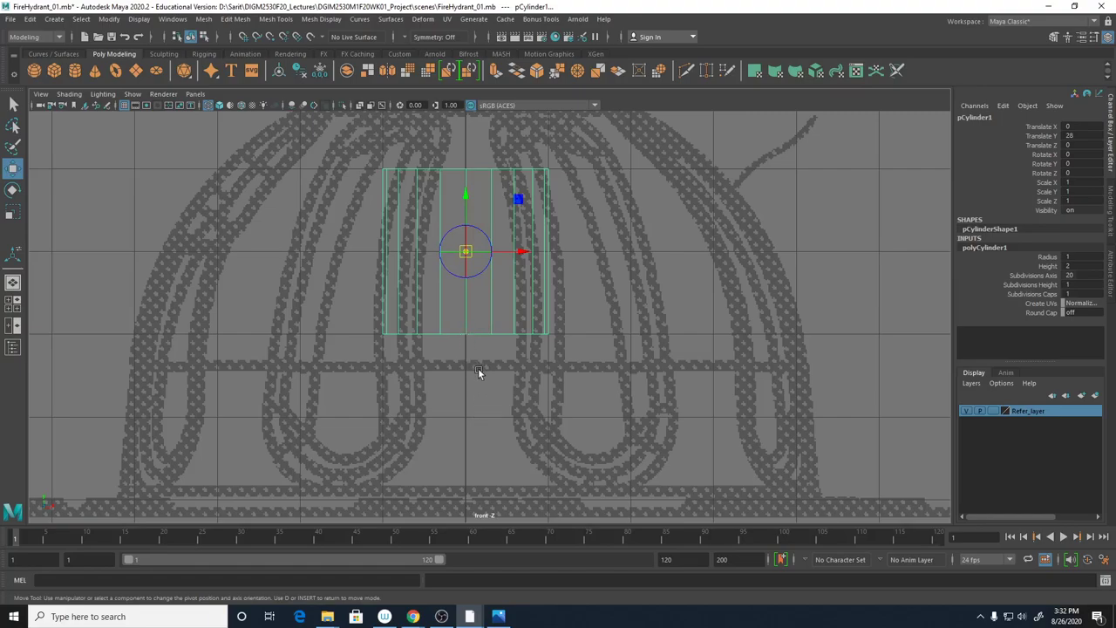
pyautogui.moveTo(466, 193); pyautogui.dragTo(472, 307)
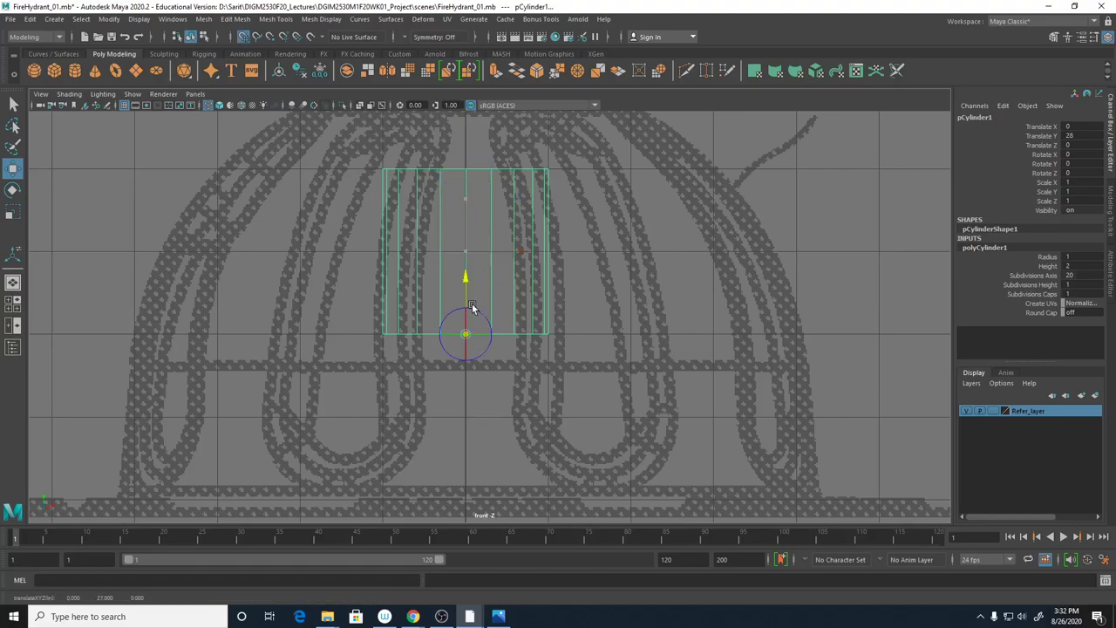
pyautogui.press('d')
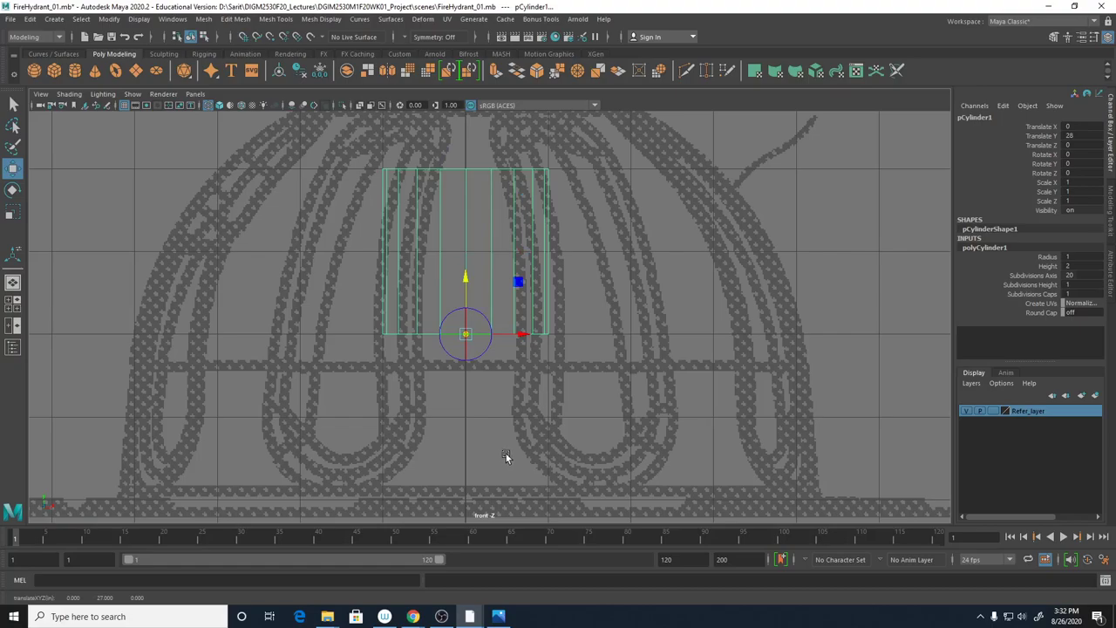
pyautogui.press('w')
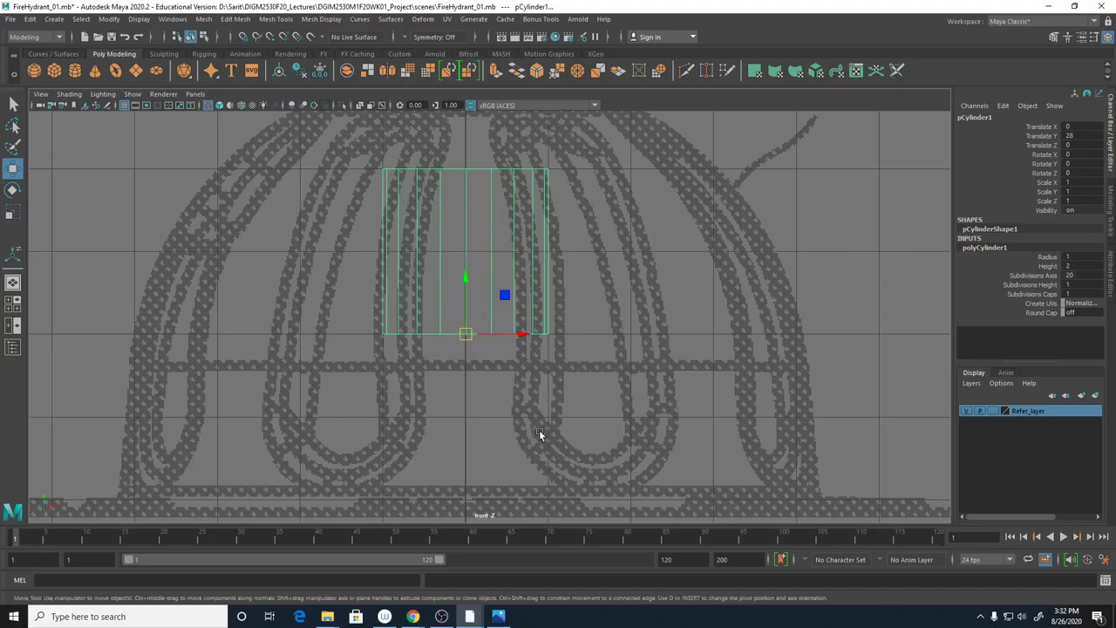
# Snap the cylinder down to Translate Y 26 so its bottom sits at the base of the hydrant's dome
pyautogui.scroll(-3, 516, 389)
pyautogui.scroll(-1, 523, 387)
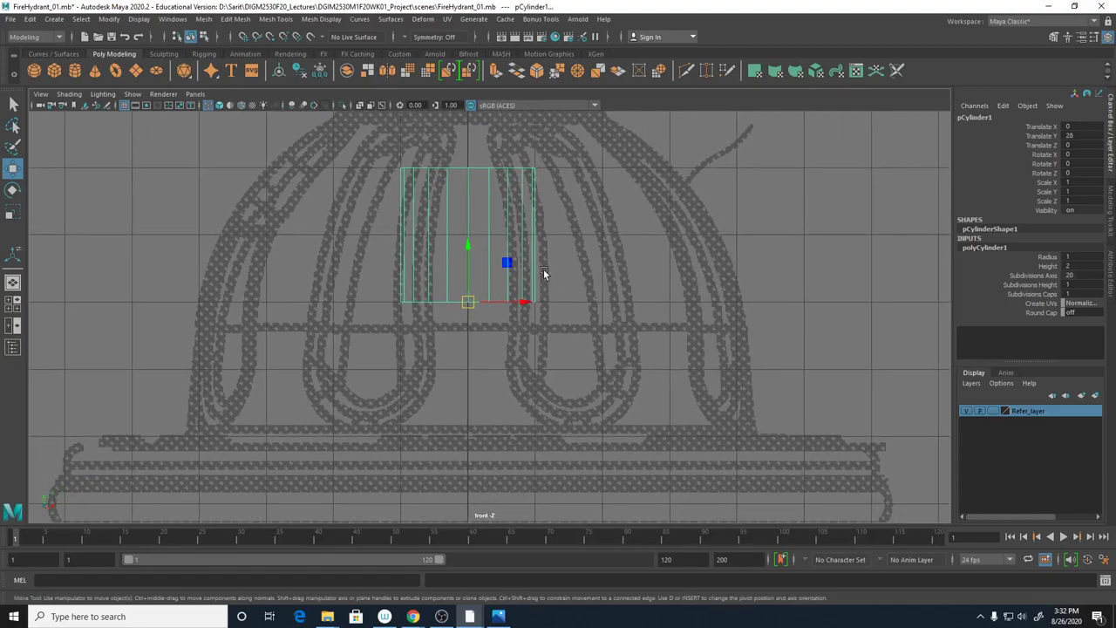
pyautogui.press('x')
pyautogui.moveTo(467, 244); pyautogui.dragTo(451, 441)
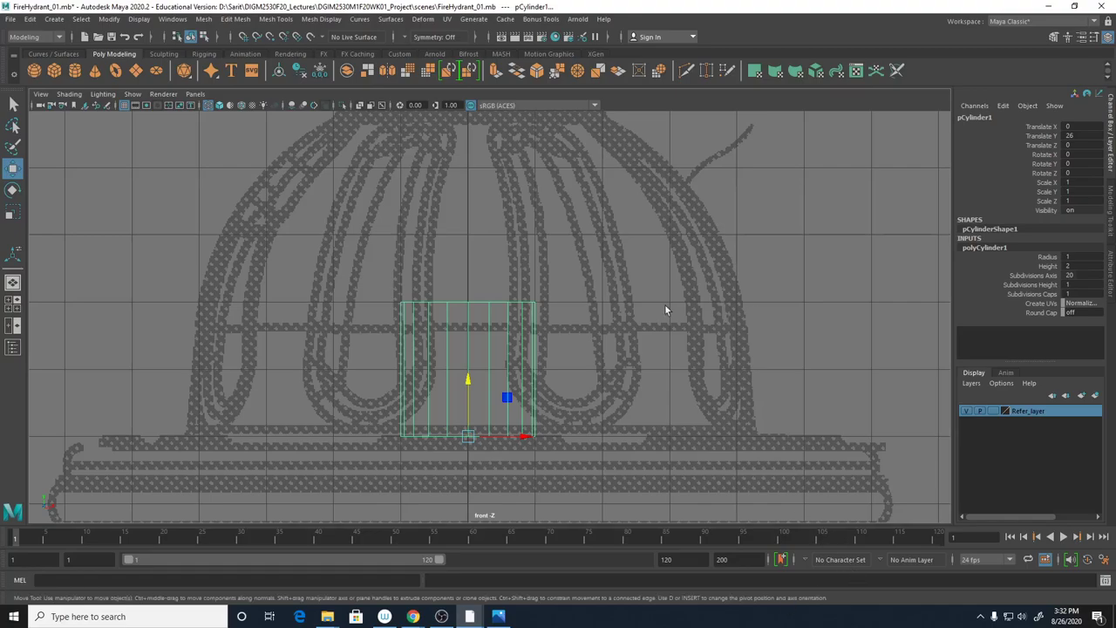
# Try a radius of 2.9 and a height of 4.5 on the cylinder, and undo both changes
pyautogui.press('r')
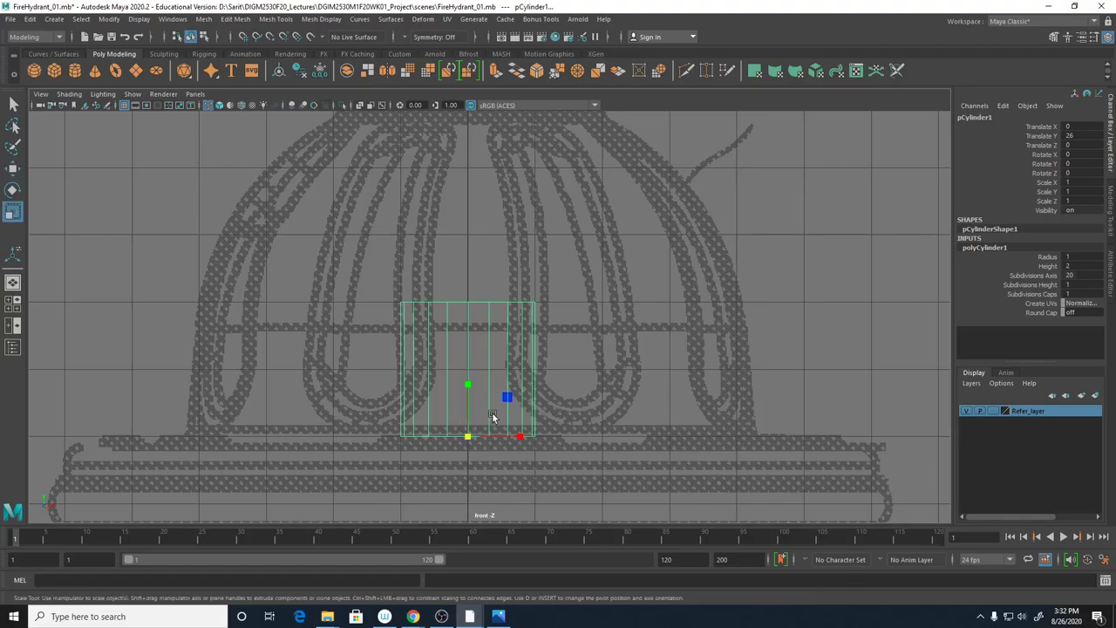
pyautogui.click(1056, 258)
pyautogui.moveTo(770, 267)
pyautogui.mouseDown(button='middle')
pyautogui.moveTo(787, 262)
pyautogui.moveTo(754, 254)
pyautogui.mouseUp(button='middle')
pyautogui.click(1051, 266)
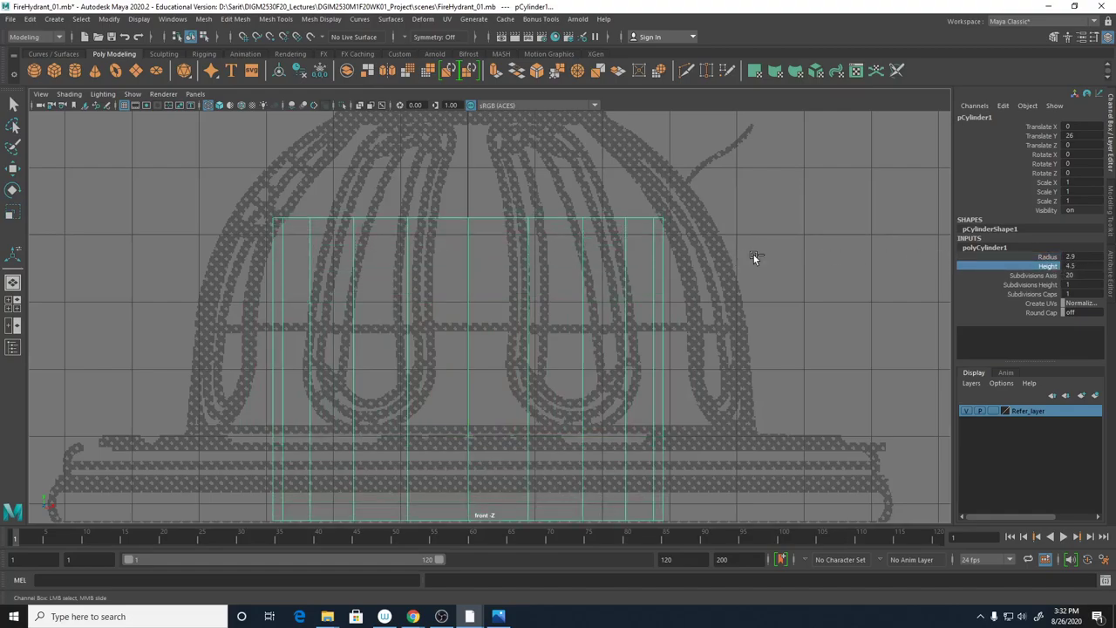
pyautogui.hotkey('ctrl', 'z')
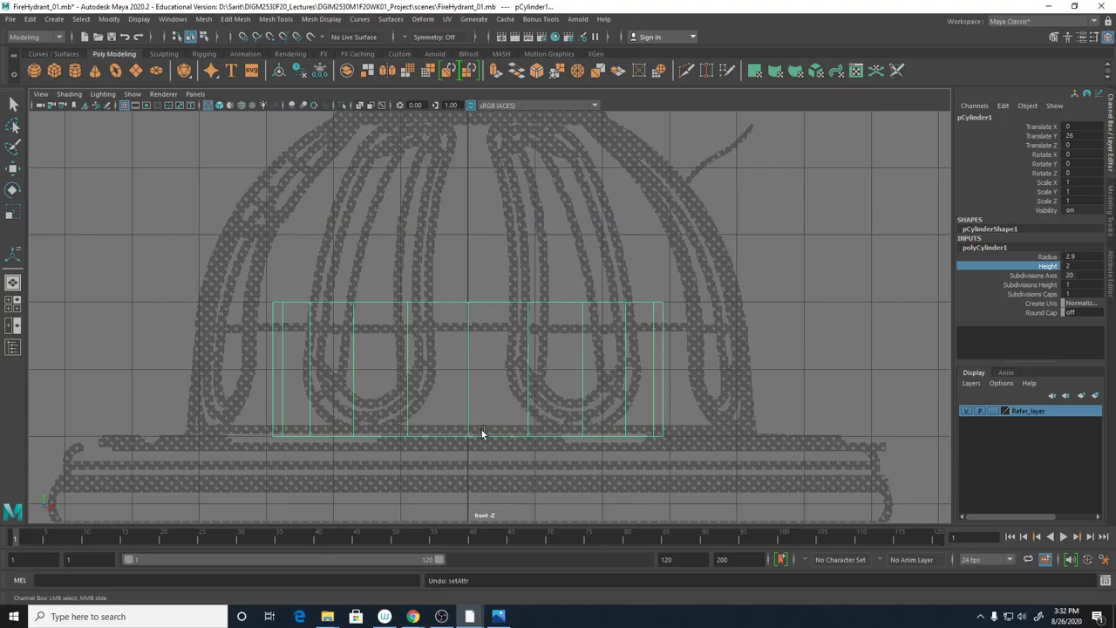
pyautogui.hotkey('ctrl', 'z')
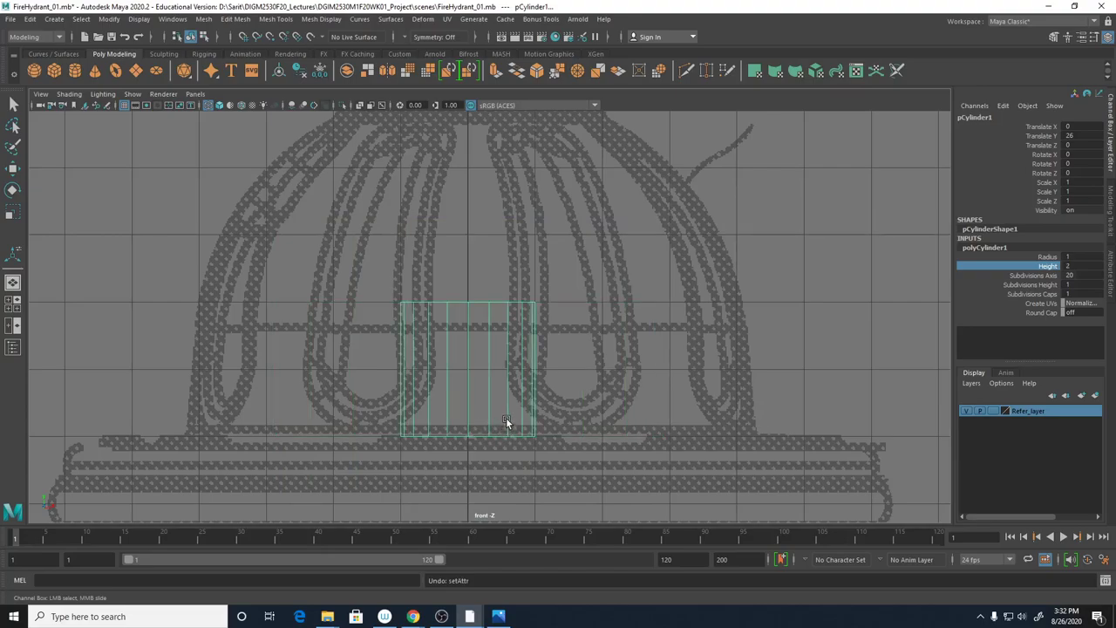
# Scale the cylinder uniformly from its bottom pivot to about 4.138 so it matches the dome's width
pyautogui.press('w')
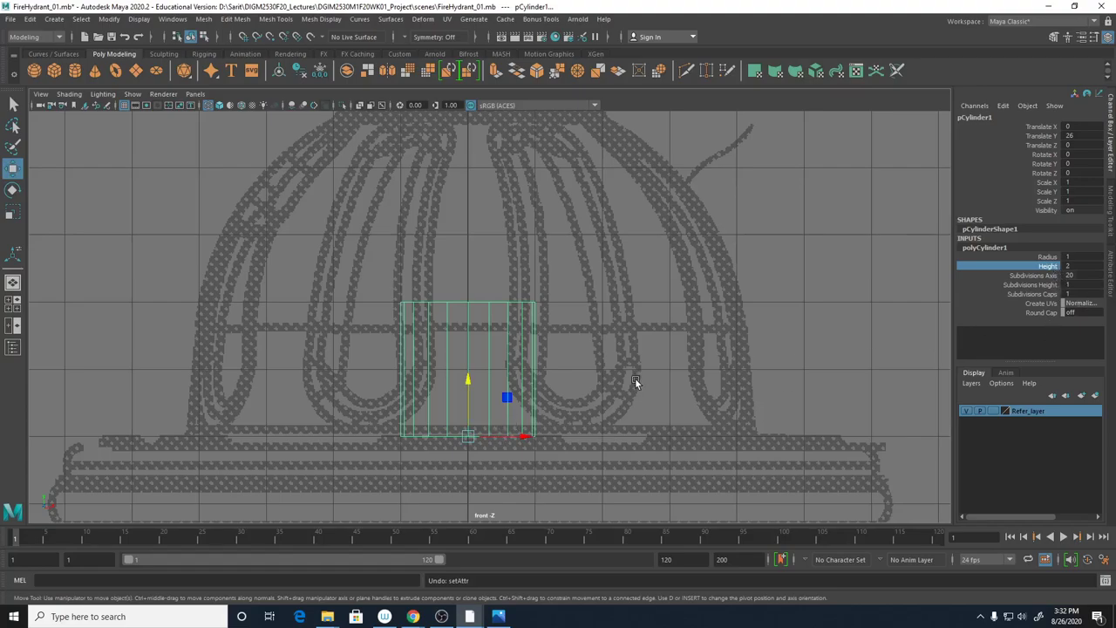
pyautogui.press('r')
pyautogui.moveTo(468, 437); pyautogui.dragTo(987, 517)
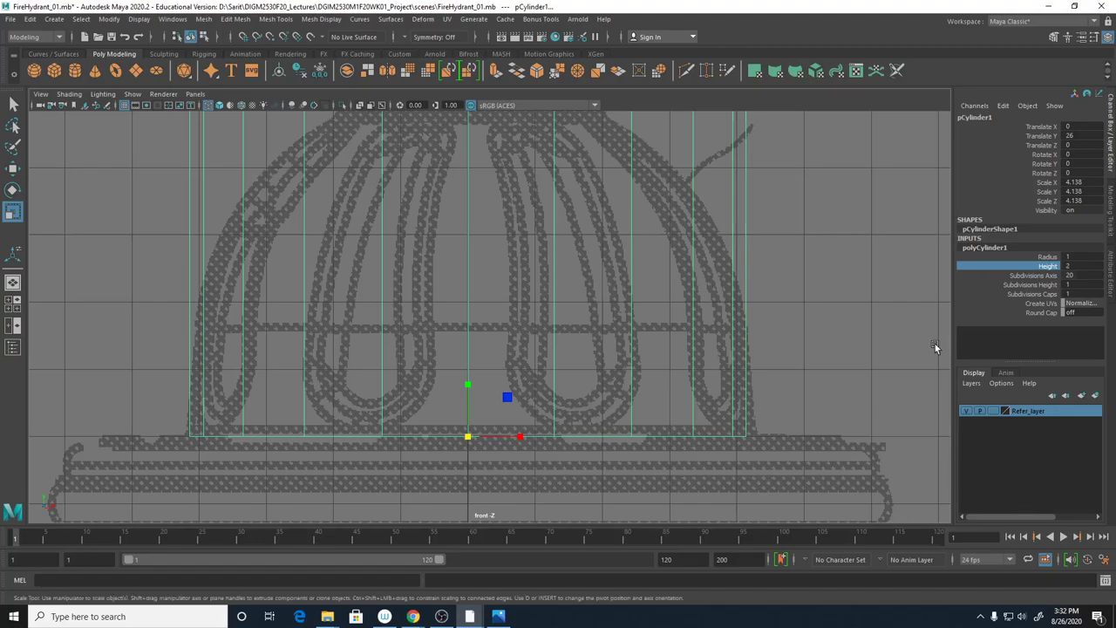
# Try to nudge the front reference image plane slightly upward, and undo the move
pyautogui.scroll(-4, 812, 437)
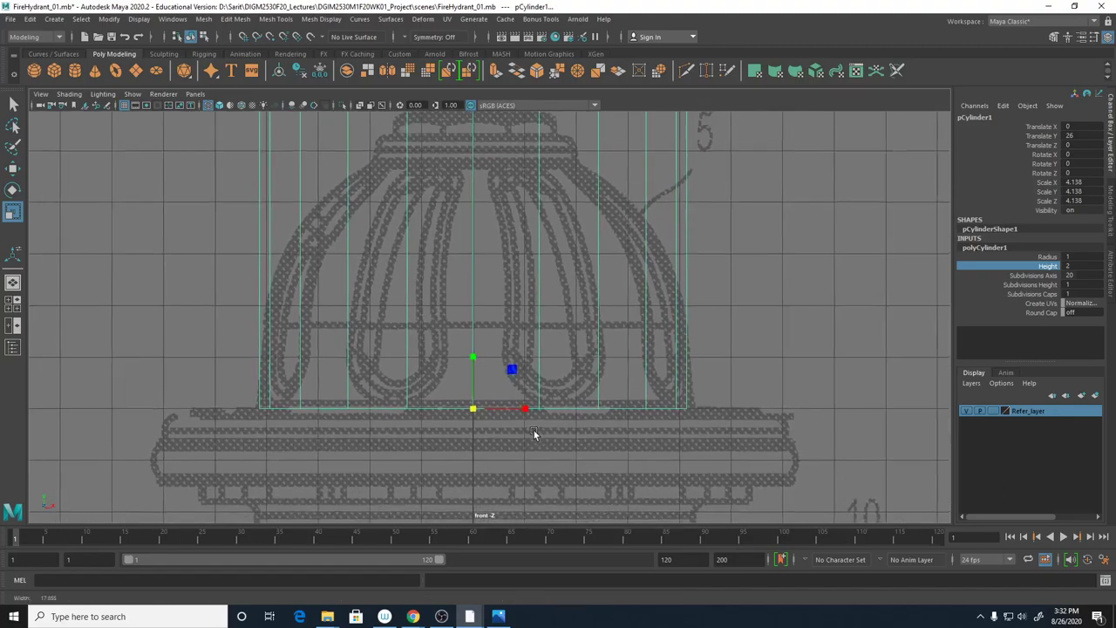
pyautogui.scroll(-3, 767, 392)
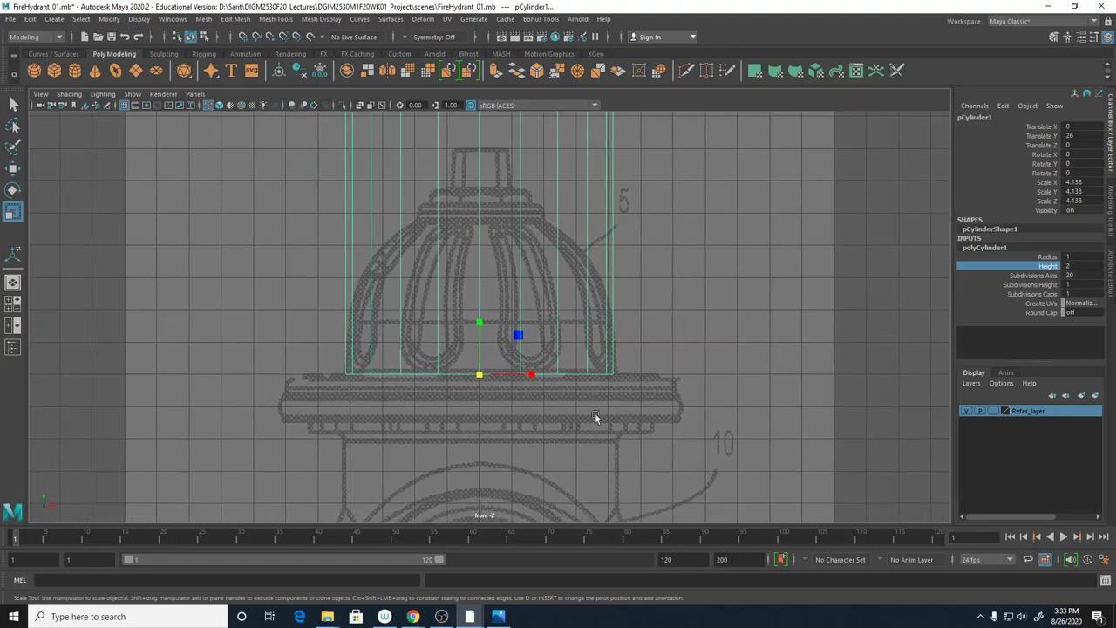
pyautogui.click(818, 495)
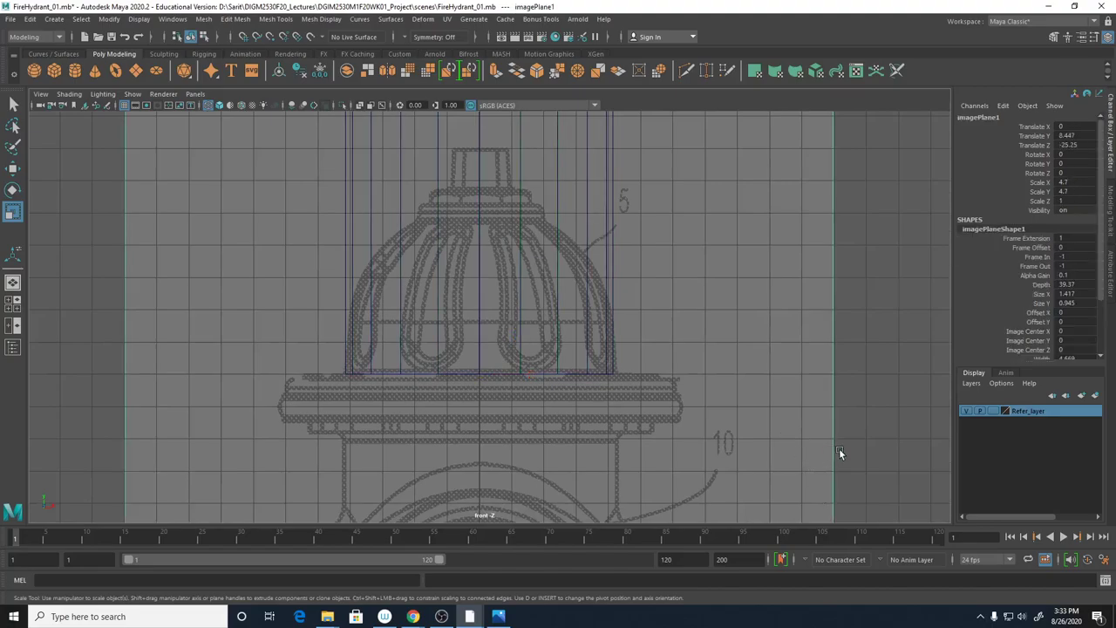
pyautogui.press('w')
pyautogui.scroll(2, 665, 417)
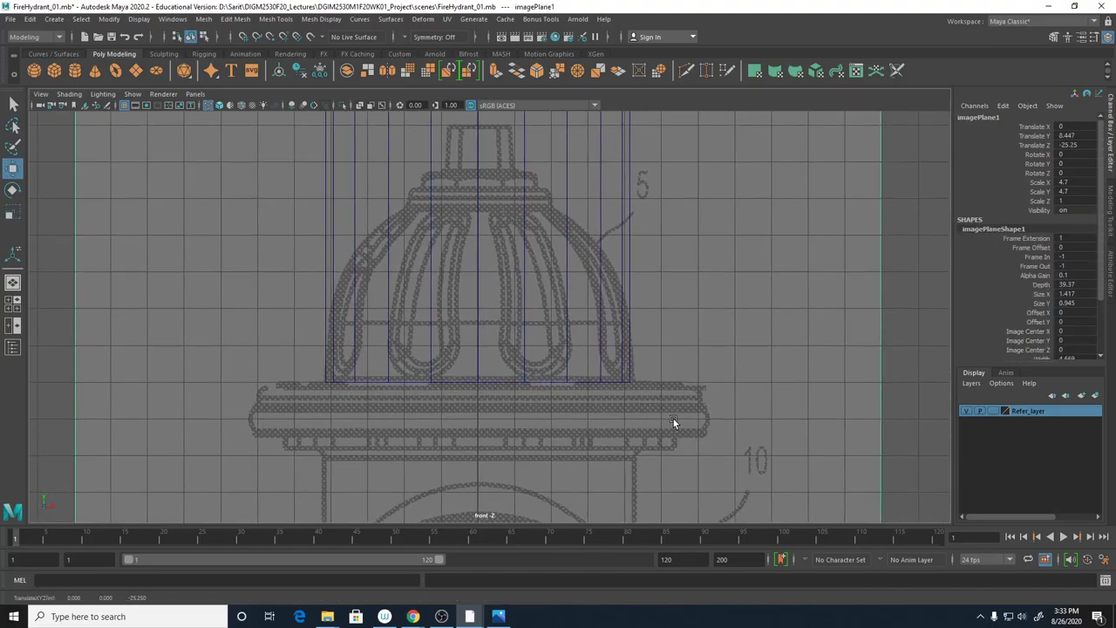
pyautogui.moveTo(673, 418); pyautogui.dragTo(667, 416, button='middle')
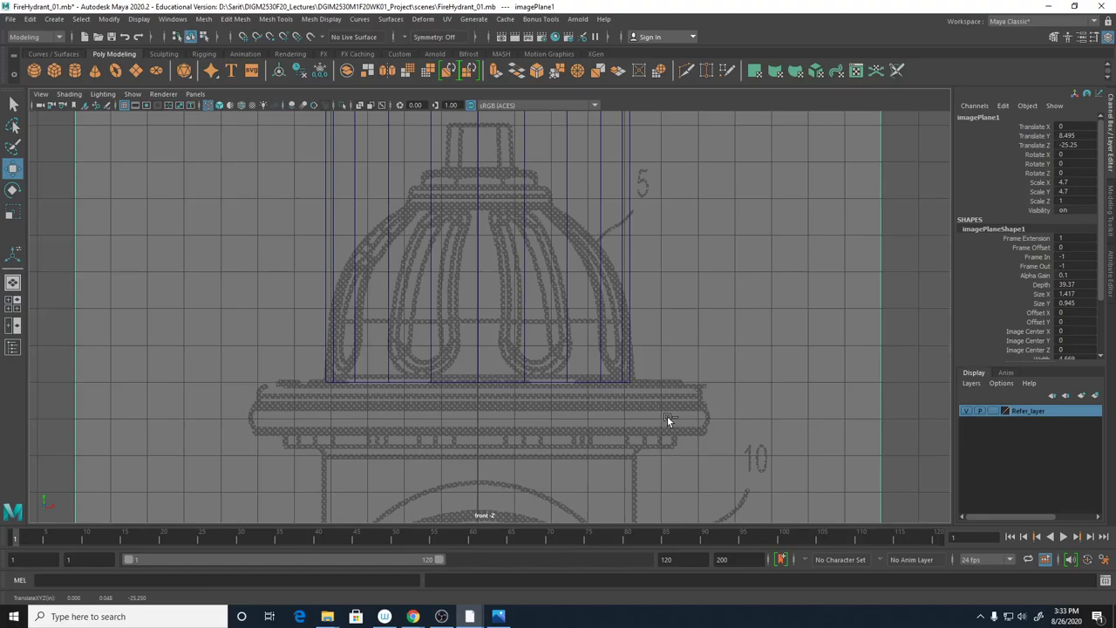
pyautogui.hotkey('ctrl', 'z')
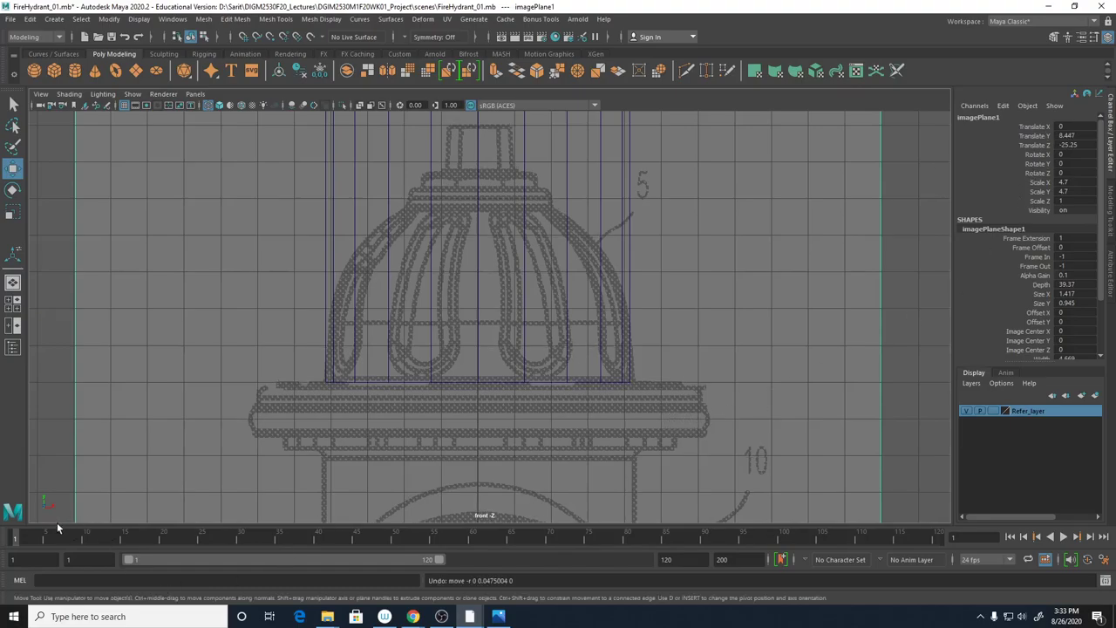
# Shift the front reference image plane along X only, to a Translate X of about -0.026
pyautogui.click(1040, 130)
pyautogui.scroll(10, 595, 472)
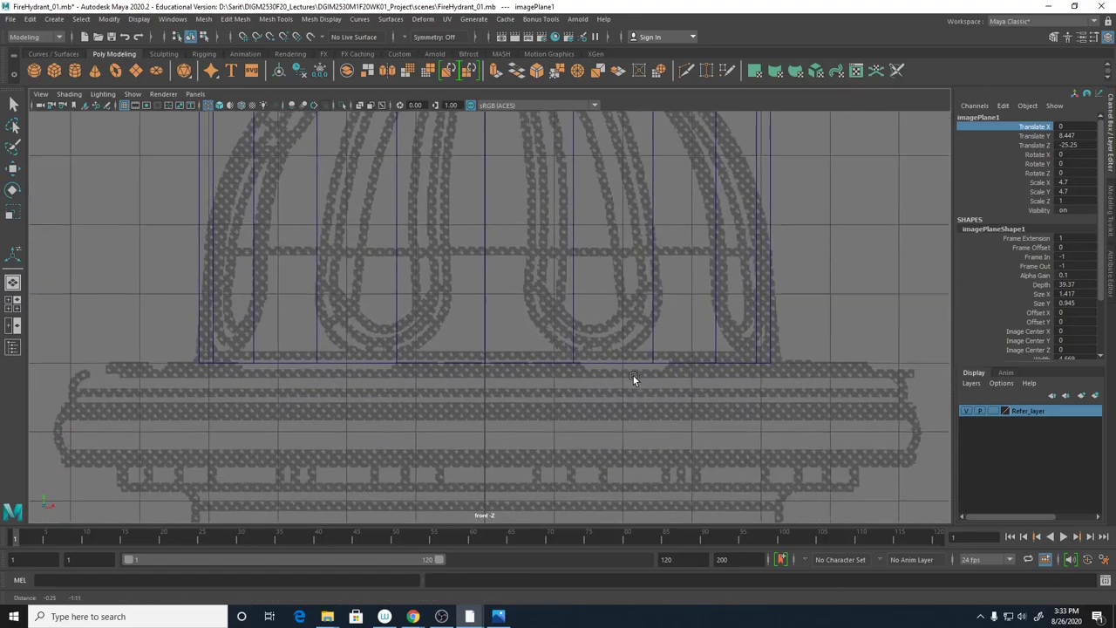
pyautogui.scroll(-4, 694, 456)
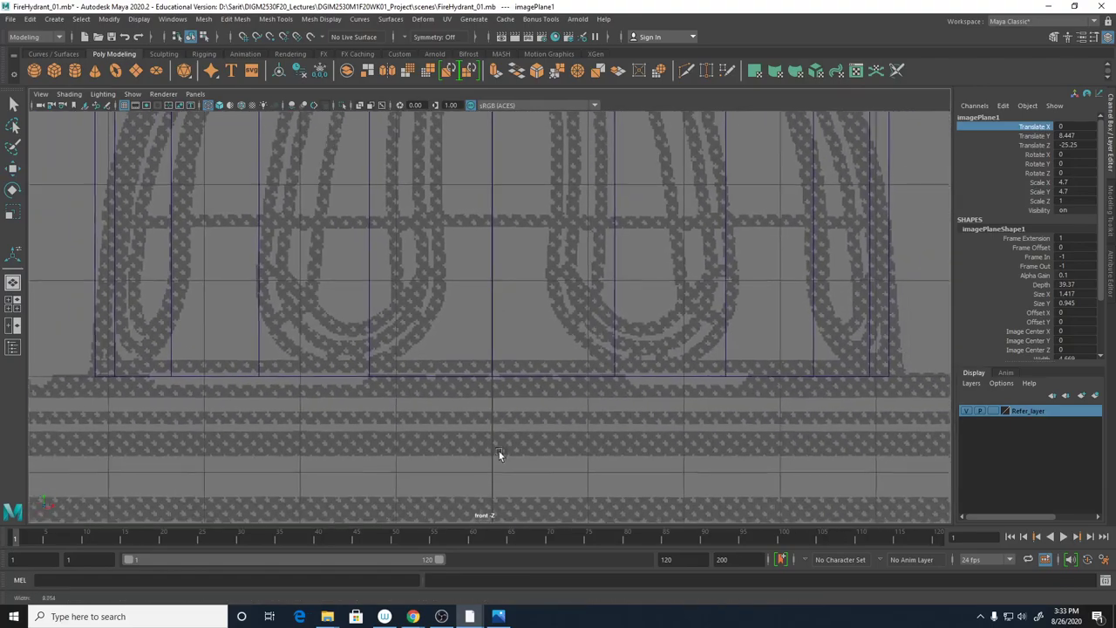
pyautogui.moveTo(833, 409); pyautogui.dragTo(829, 409, button='middle')
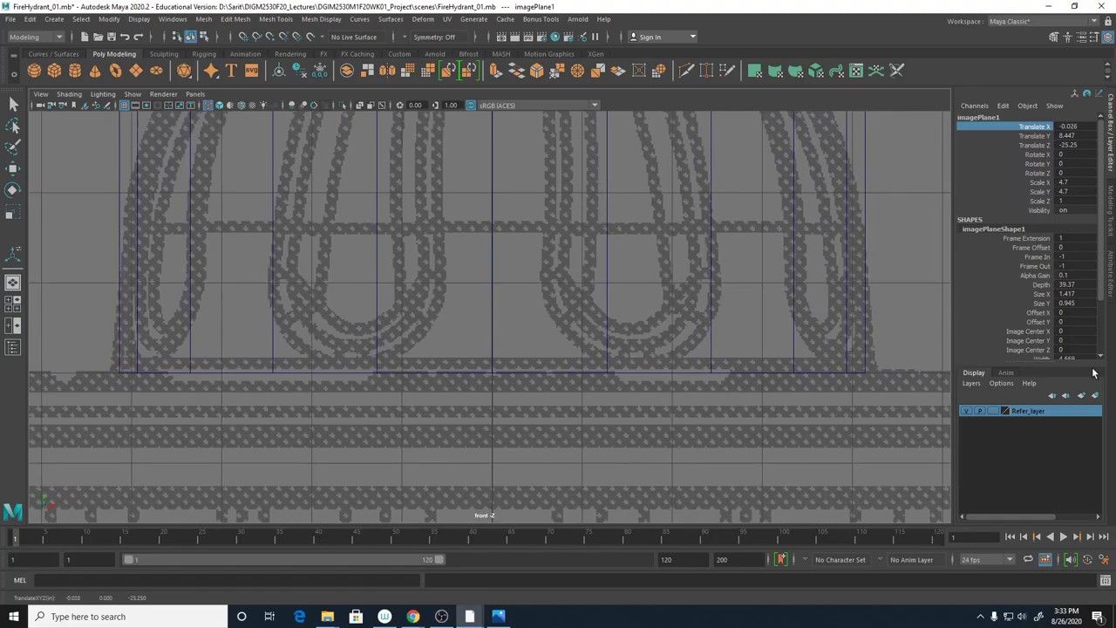
pyautogui.hotkey('ctrl', 'z')
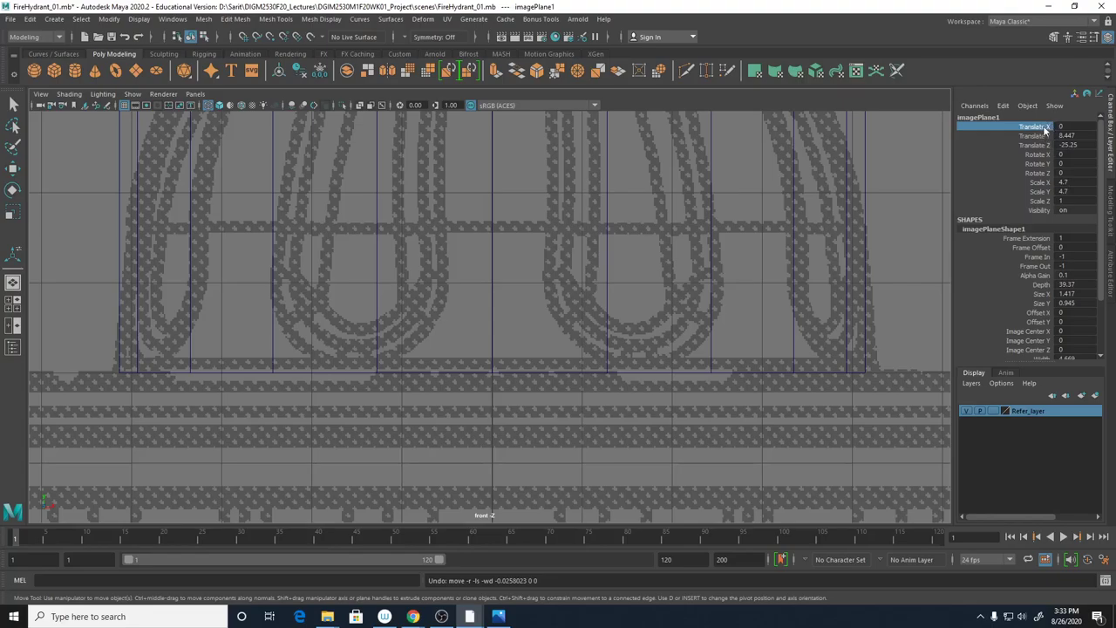
pyautogui.click(643, 269)
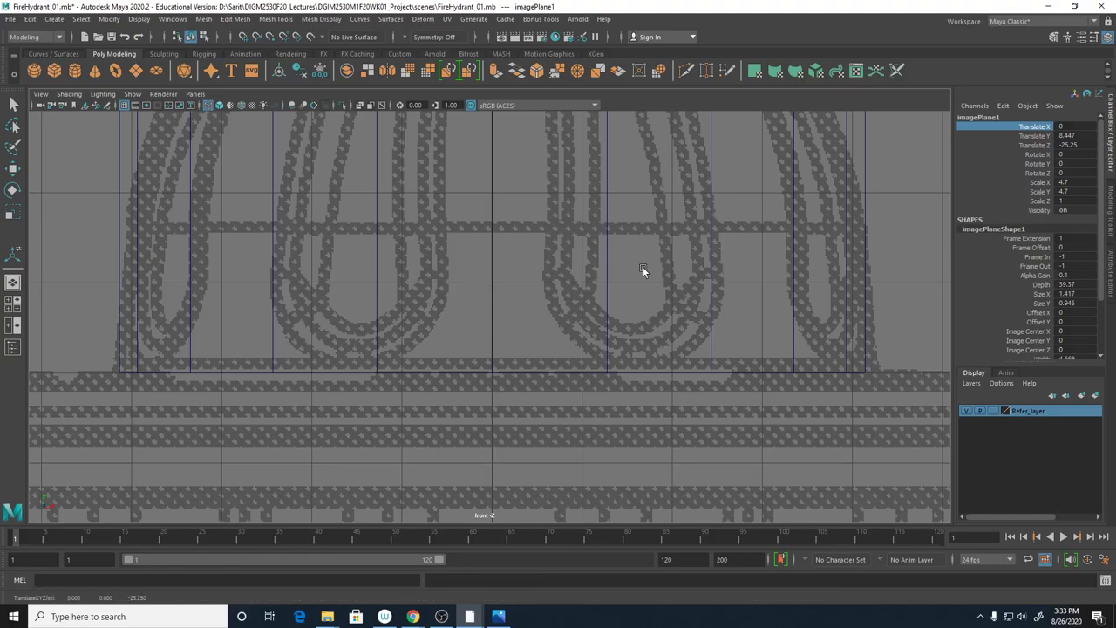
pyautogui.moveTo(643, 268); pyautogui.dragTo(640, 266)
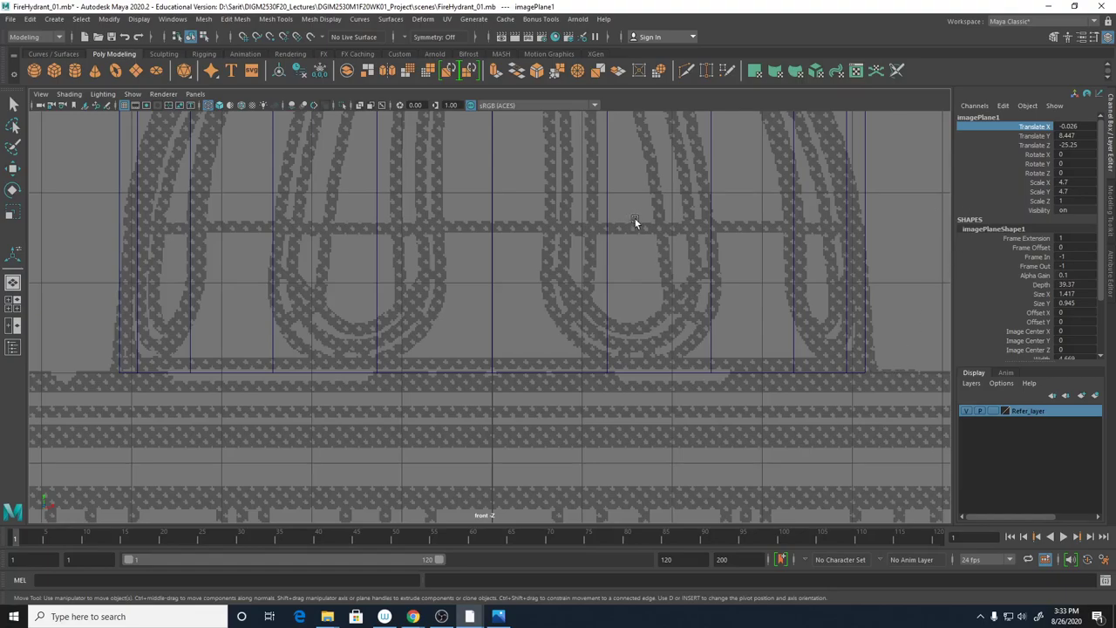
# Try scaling the cylinder along X only to about 2.815, and undo the change
pyautogui.click(844, 213)
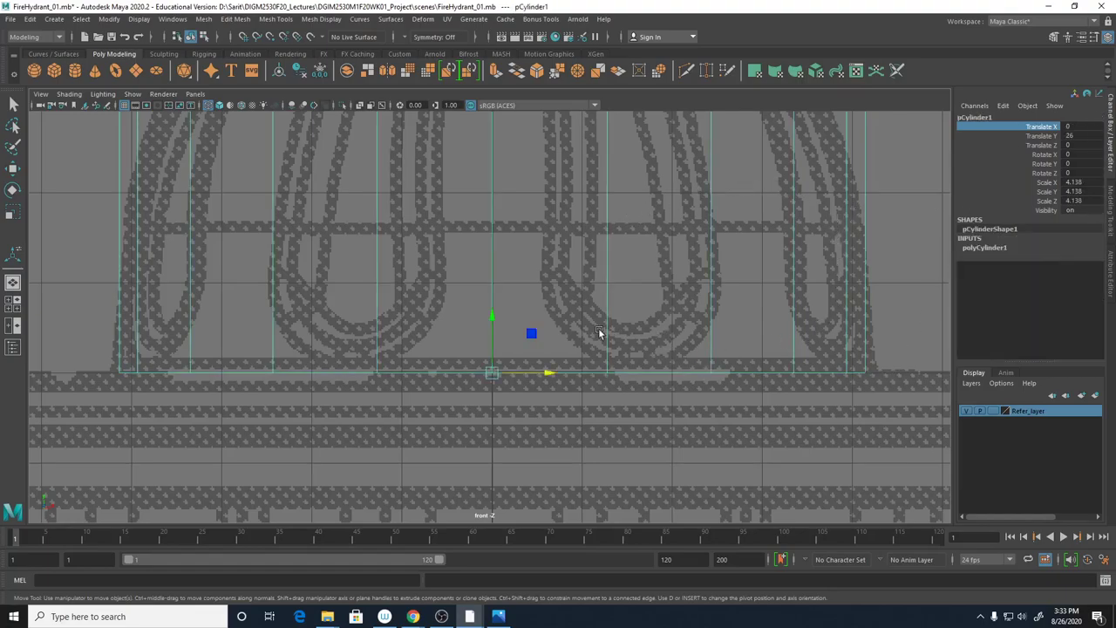
pyautogui.press('r')
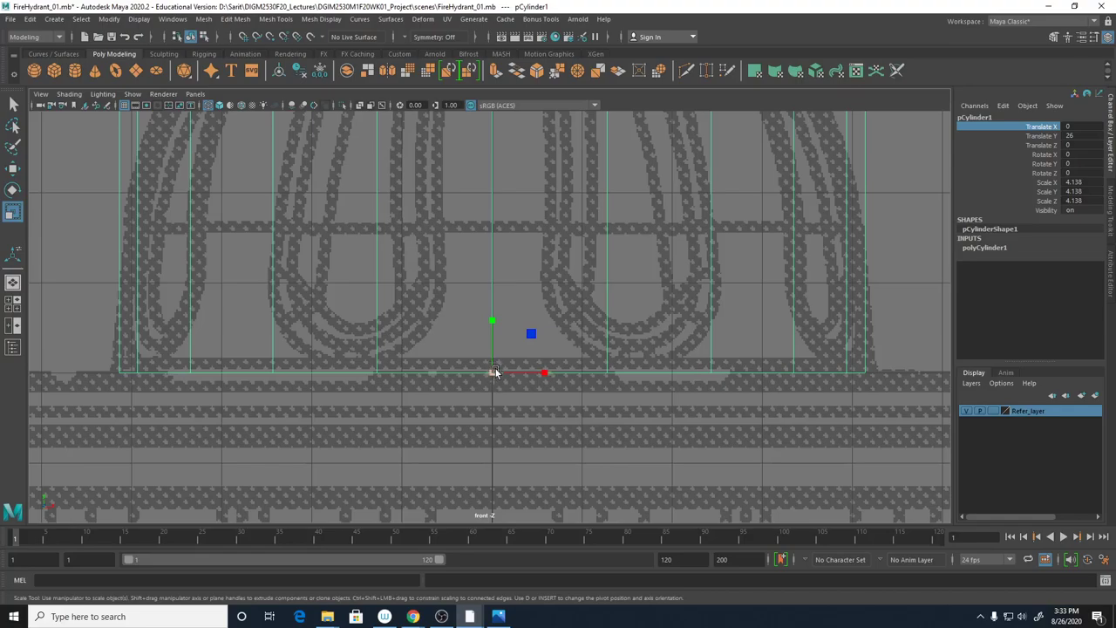
pyautogui.press('space')
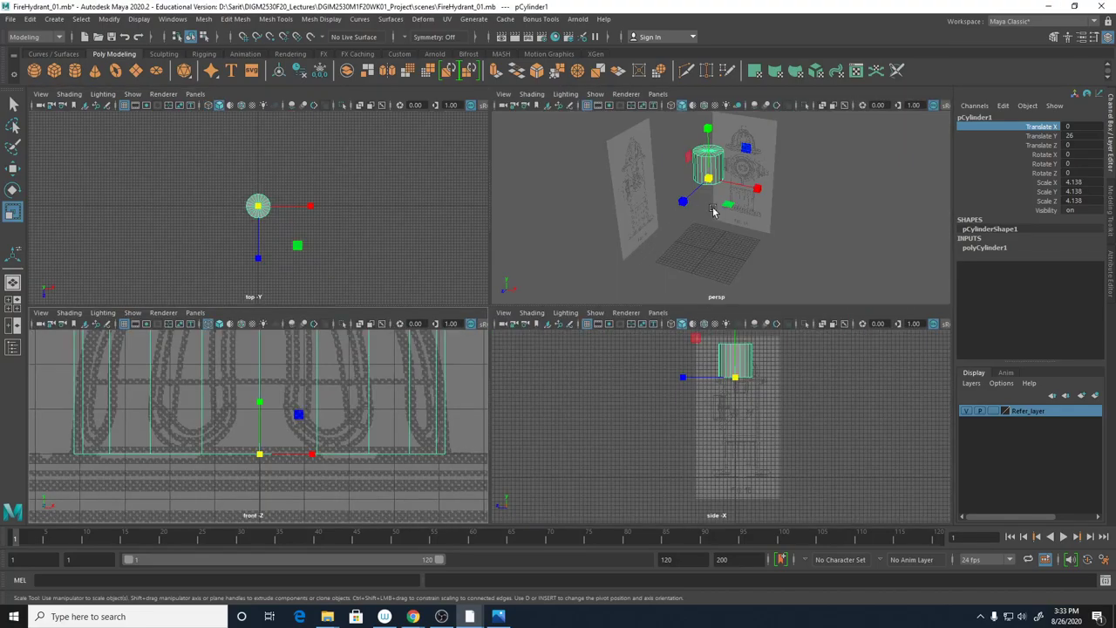
pyautogui.scroll(5, 710, 209)
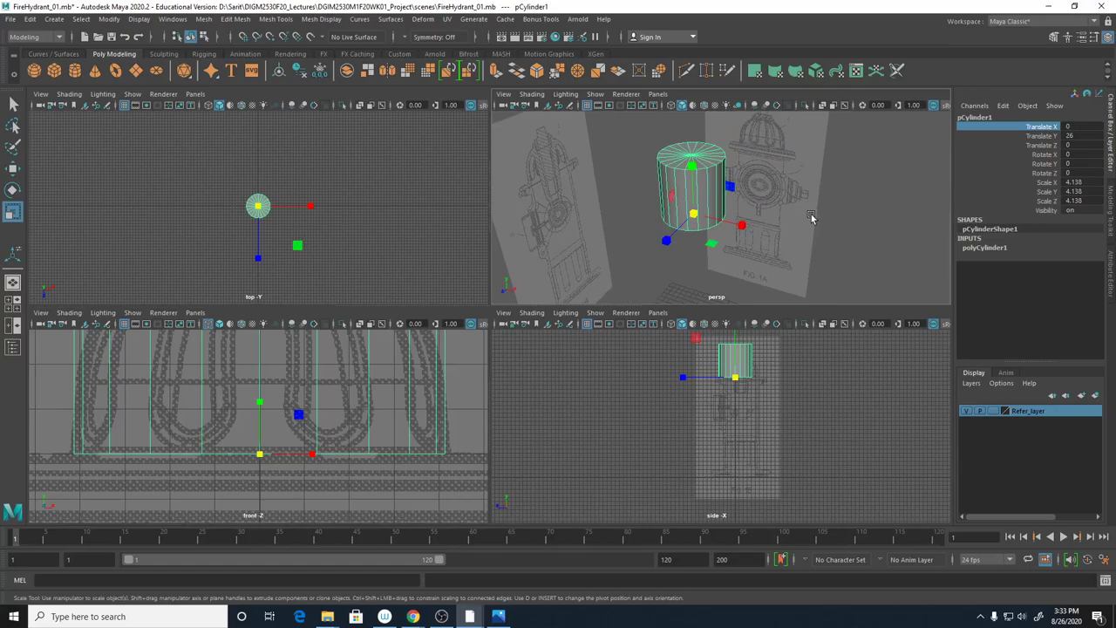
pyautogui.moveTo(667, 240); pyautogui.dragTo(725, 225)
pyautogui.hotkey('ctrl', 'z')
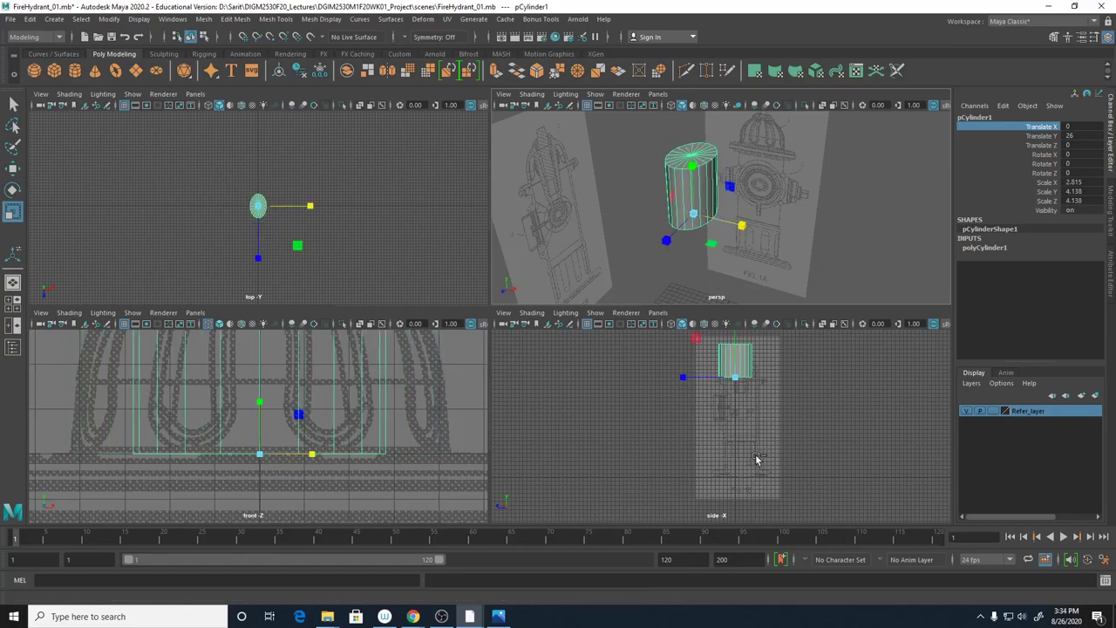
pyautogui.hotkey('ctrl', 'z')
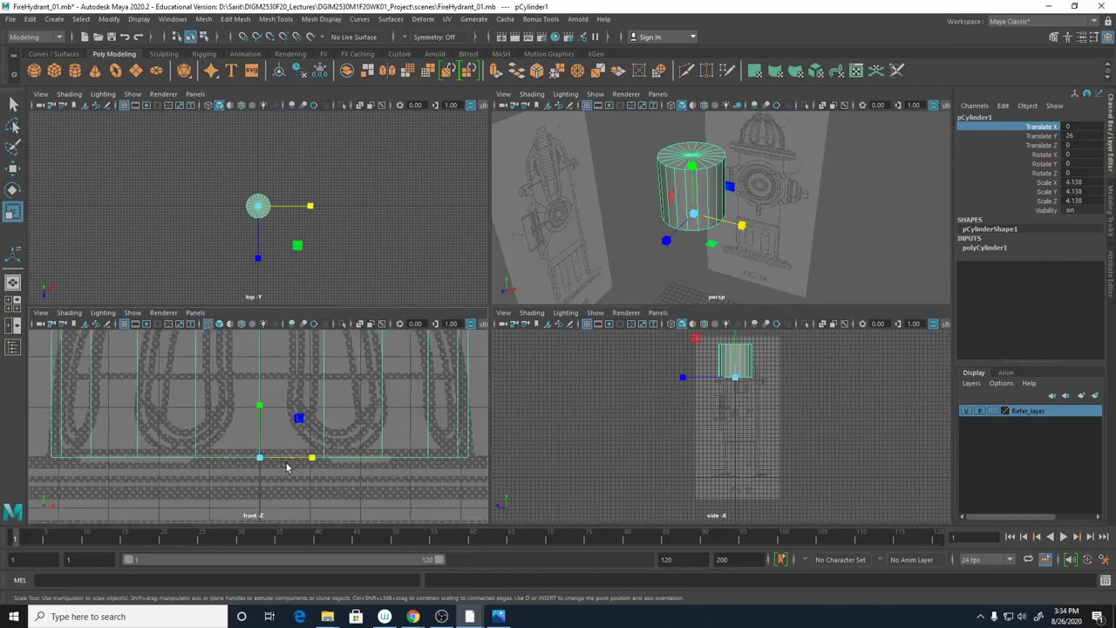
# Scale the cylinder uniformly to about 4.197 in the front view to match the dome's base width
pyautogui.press('space')
pyautogui.scroll(5, 526, 367)
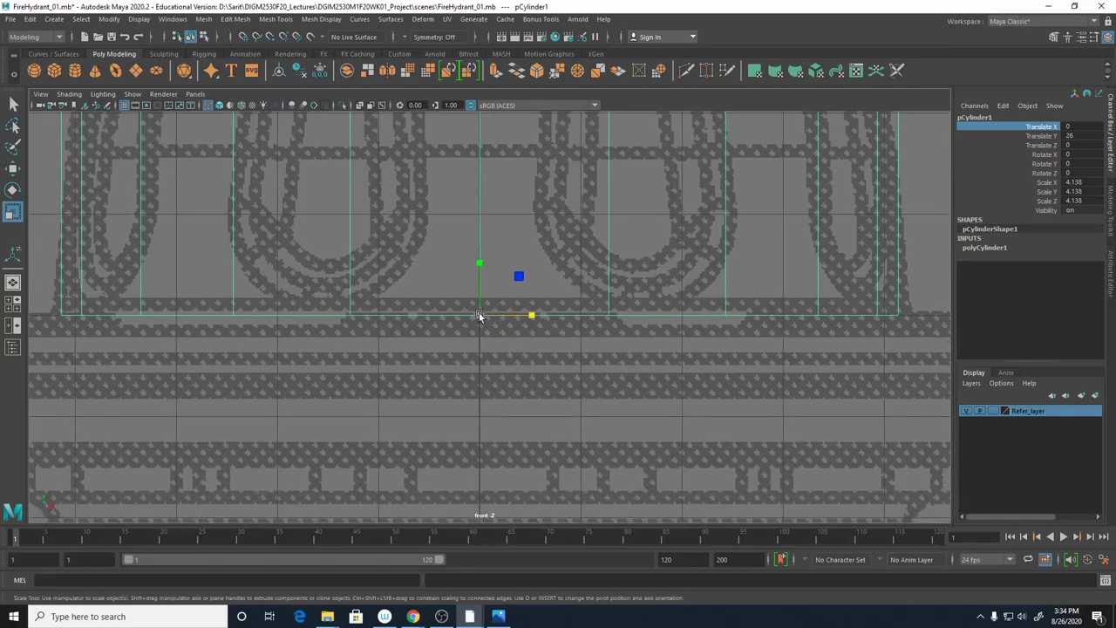
pyautogui.moveTo(481, 316); pyautogui.dragTo(494, 316)
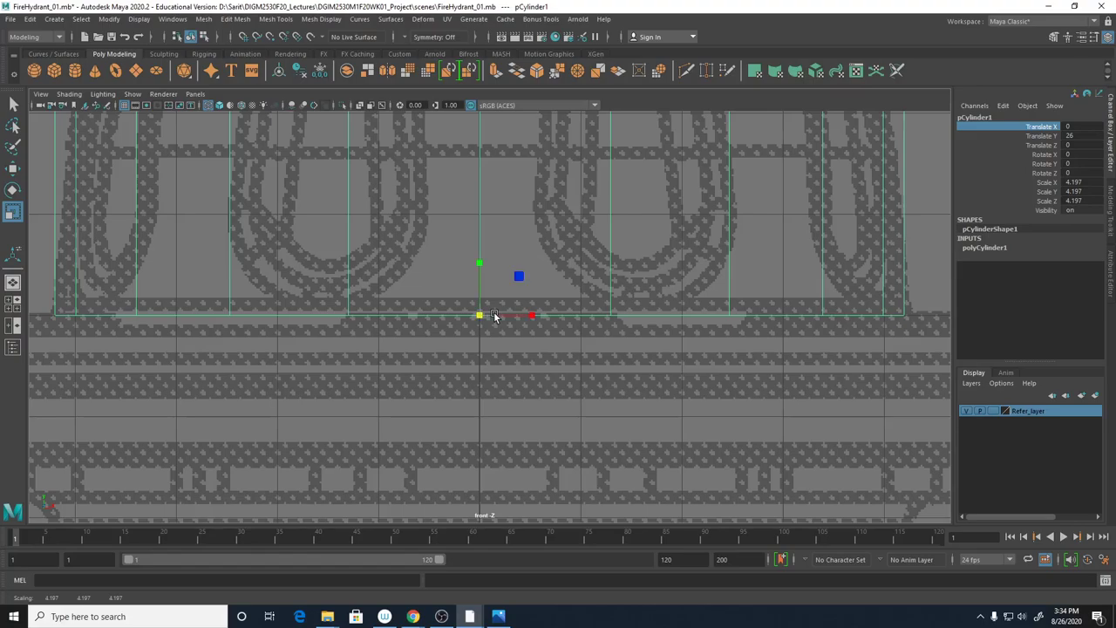
# Nudge the front reference image plane along X to a Translate X of about -0.043
pyautogui.click(935, 314)
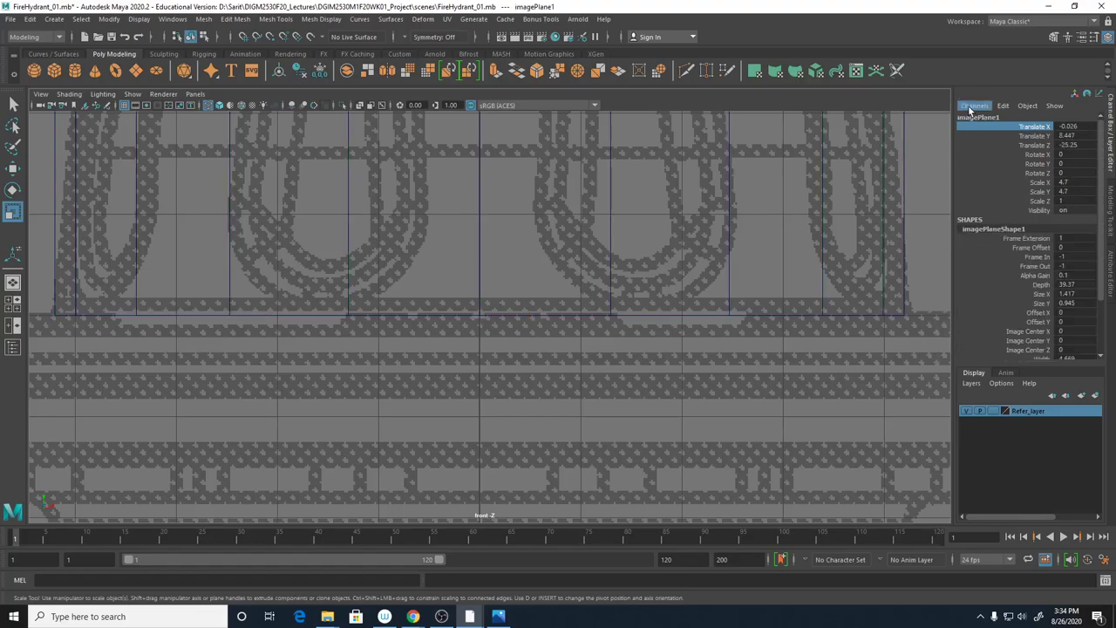
pyautogui.press('w')
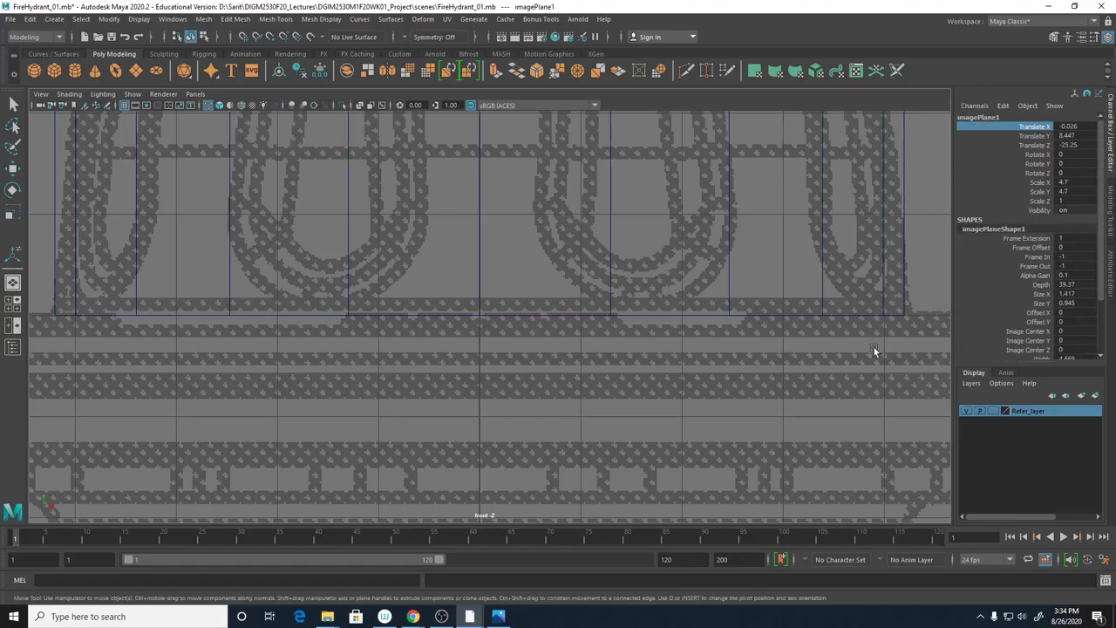
pyautogui.moveTo(872, 359); pyautogui.dragTo(870, 357, button='middle')
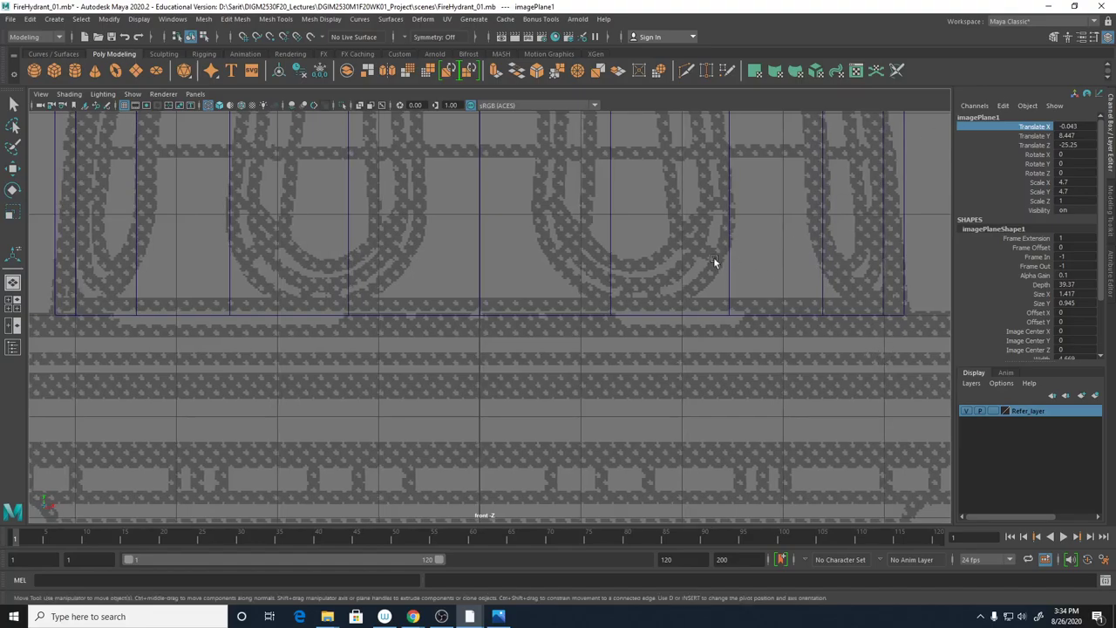
# Scale the cylinder uniformly to about 4.22 so its sides reach the outer edges of the dome's base
pyautogui.click(536, 332)
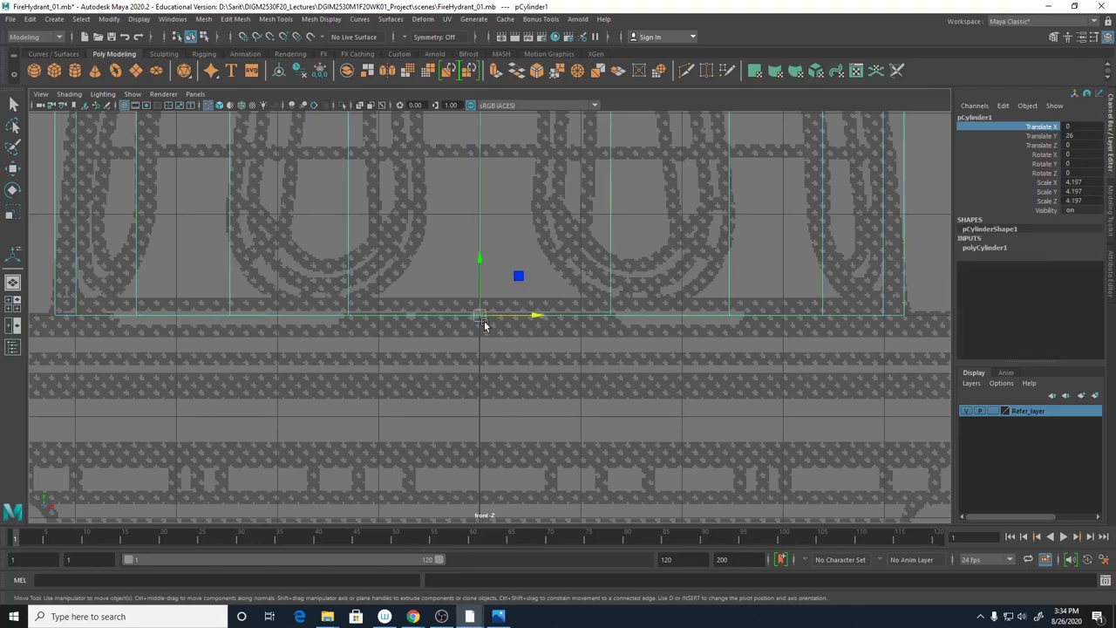
pyautogui.press('r')
pyautogui.moveTo(482, 317); pyautogui.dragTo(553, 302)
pyautogui.press('space')
pyautogui.press('space')
pyautogui.press('space')
pyautogui.press('space')
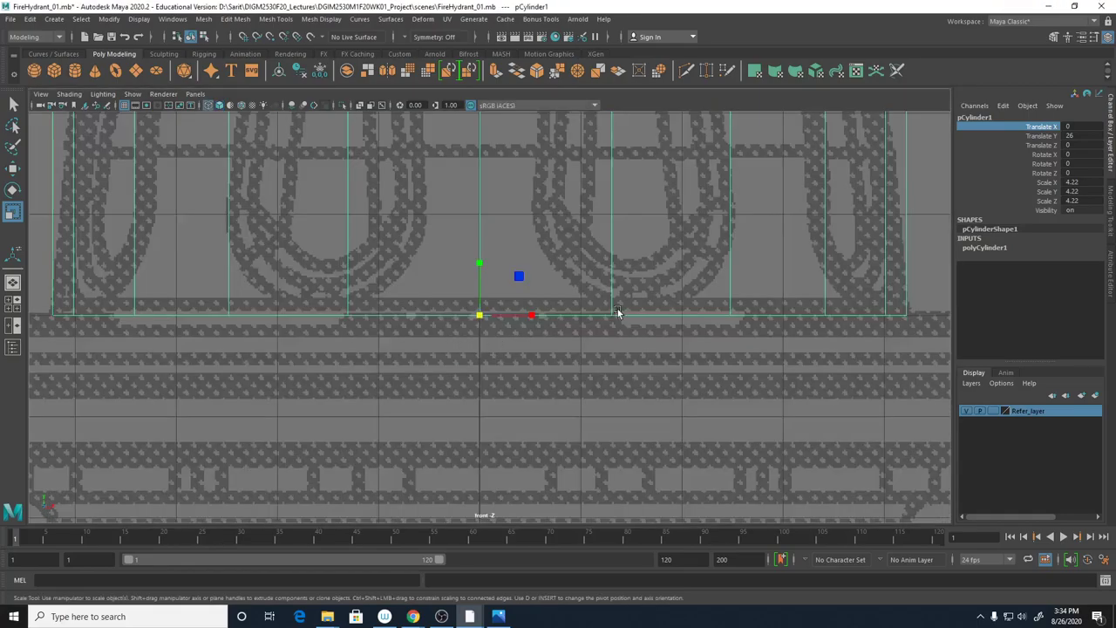
# Reduce the cylinder's Y scale to about 2.438 so its upper edge meets the top of the dome
pyautogui.scroll(-3, 618, 312)
pyautogui.scroll(-7, 413, 347)
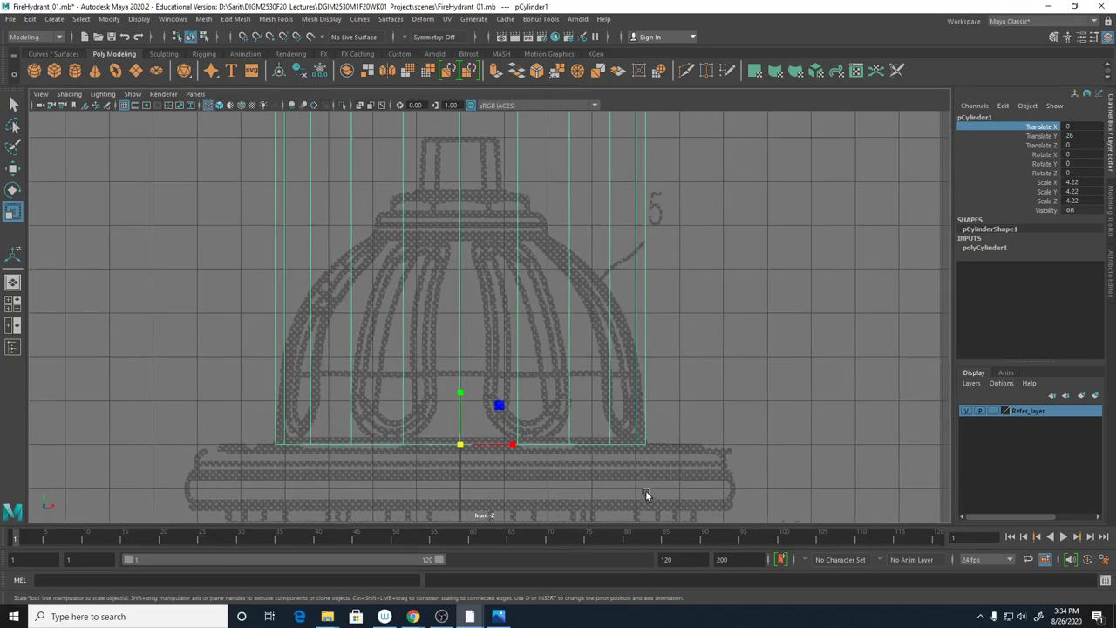
pyautogui.scroll(3, 914, 422)
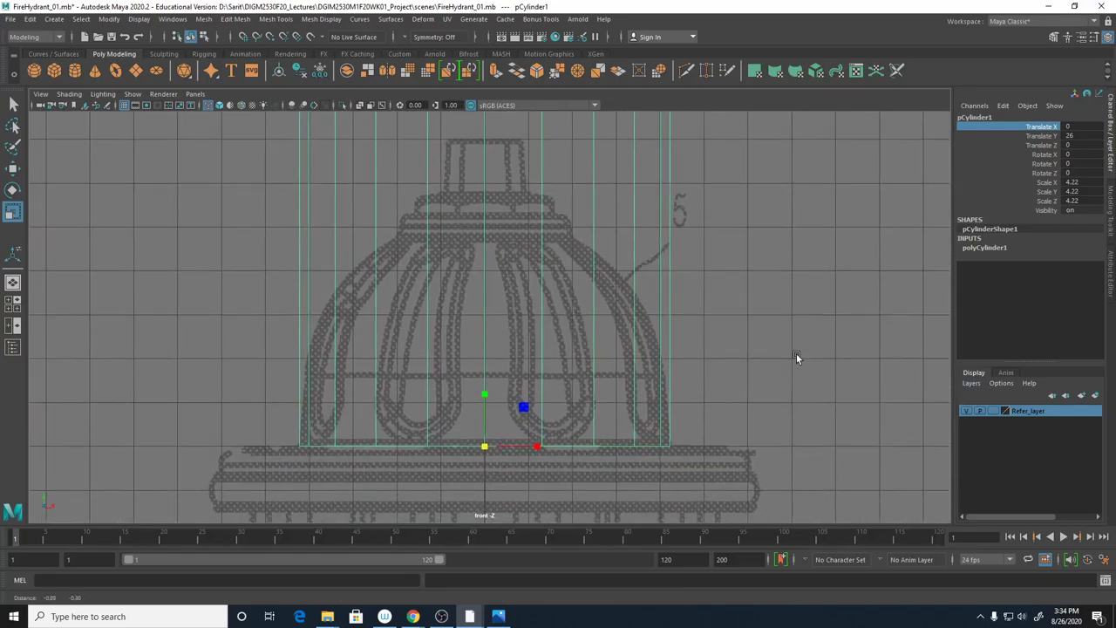
pyautogui.scroll(-3, 811, 372)
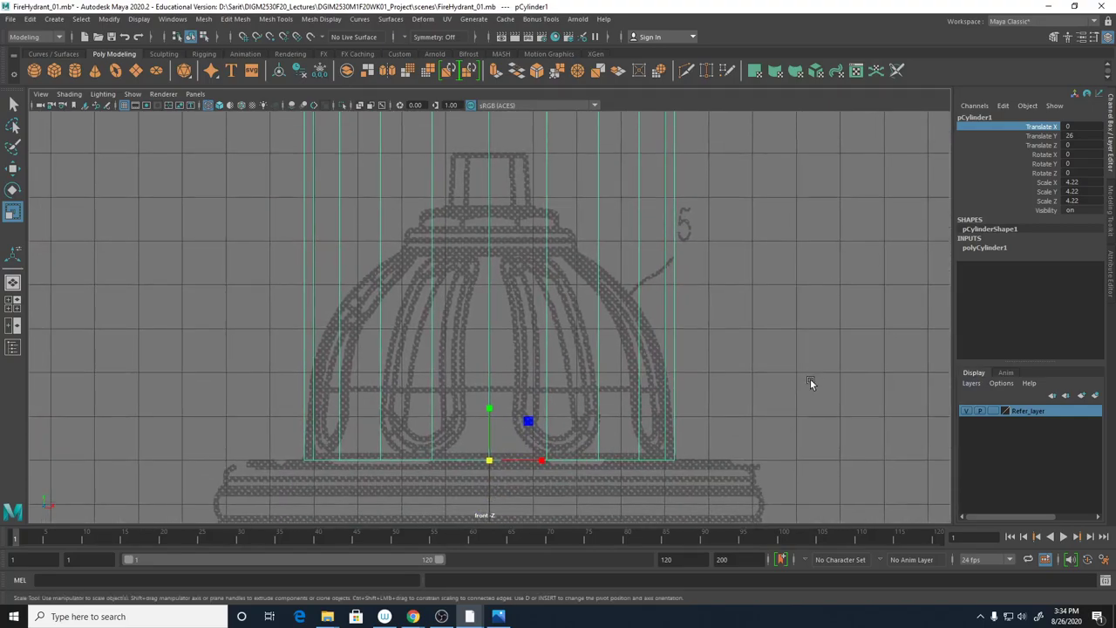
pyautogui.scroll(-3, 698, 380)
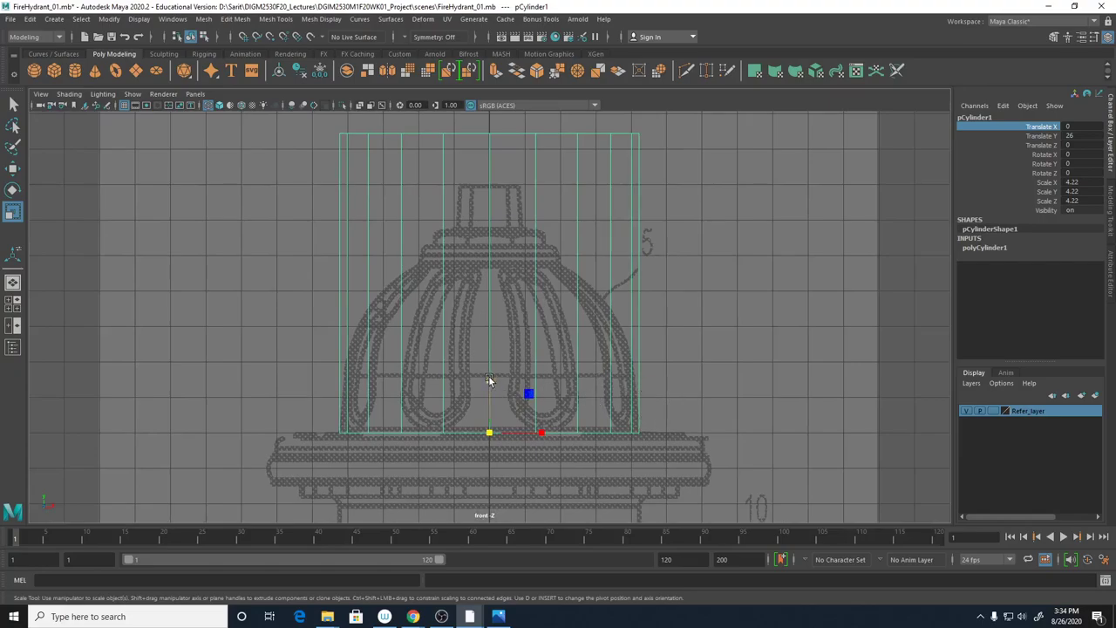
pyautogui.moveTo(489, 376); pyautogui.dragTo(492, 401)
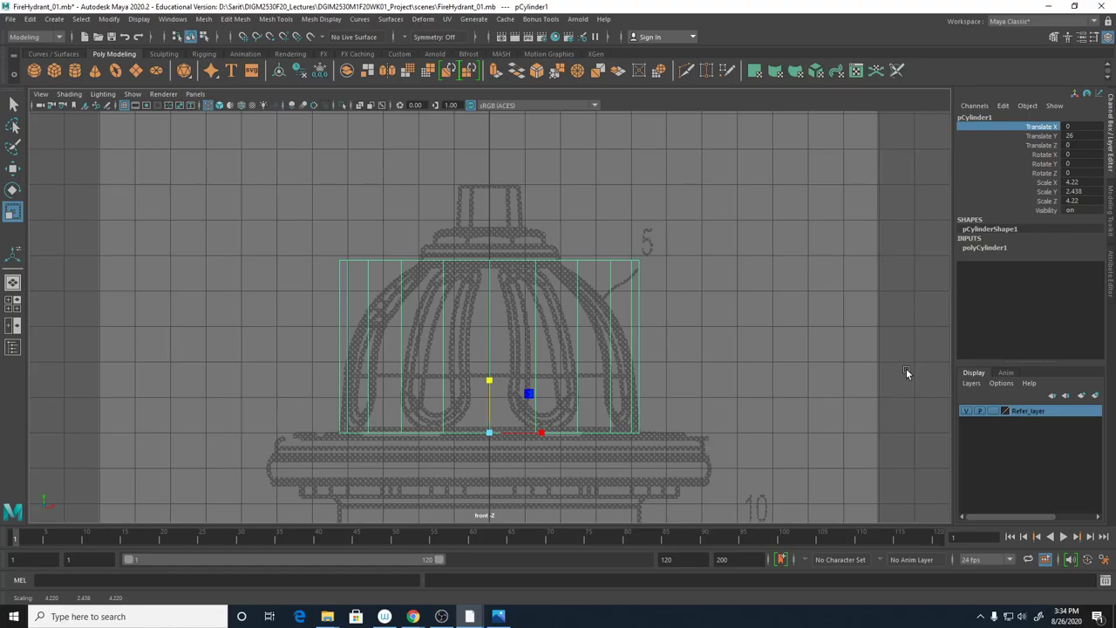
# Examine the resized cylinder against the hydrant reference drawing in the perspective and front views
pyautogui.press('space')
pyautogui.press('space')
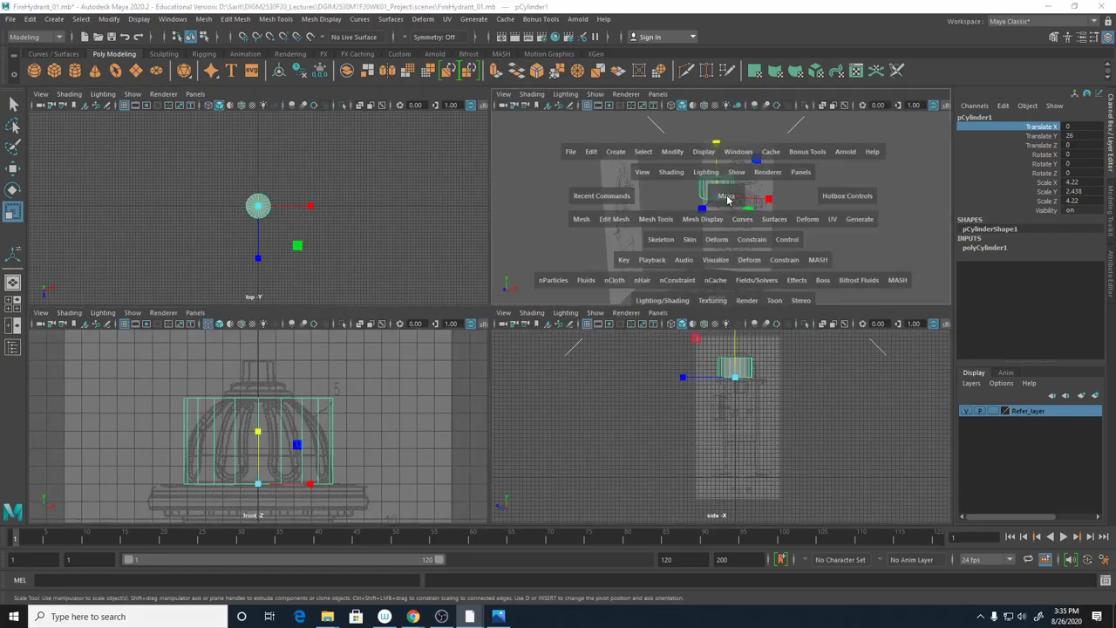
pyautogui.press('space')
pyautogui.keyDown('alt'); pyautogui.moveTo(710, 319); pyautogui.dragTo(646, 358); pyautogui.keyUp('alt')
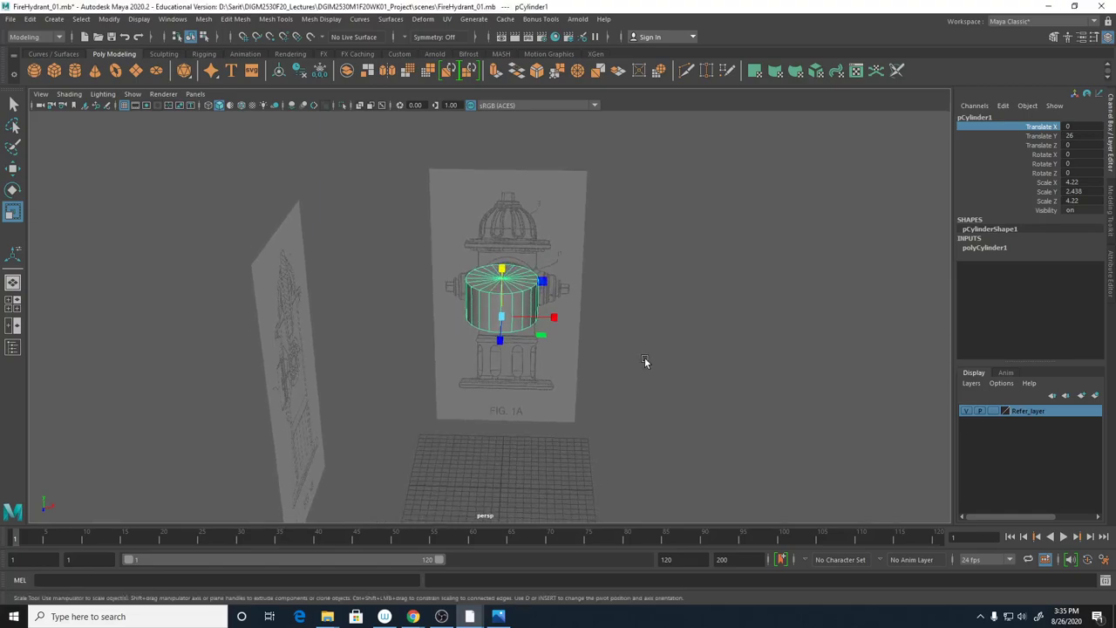
pyautogui.press('space')
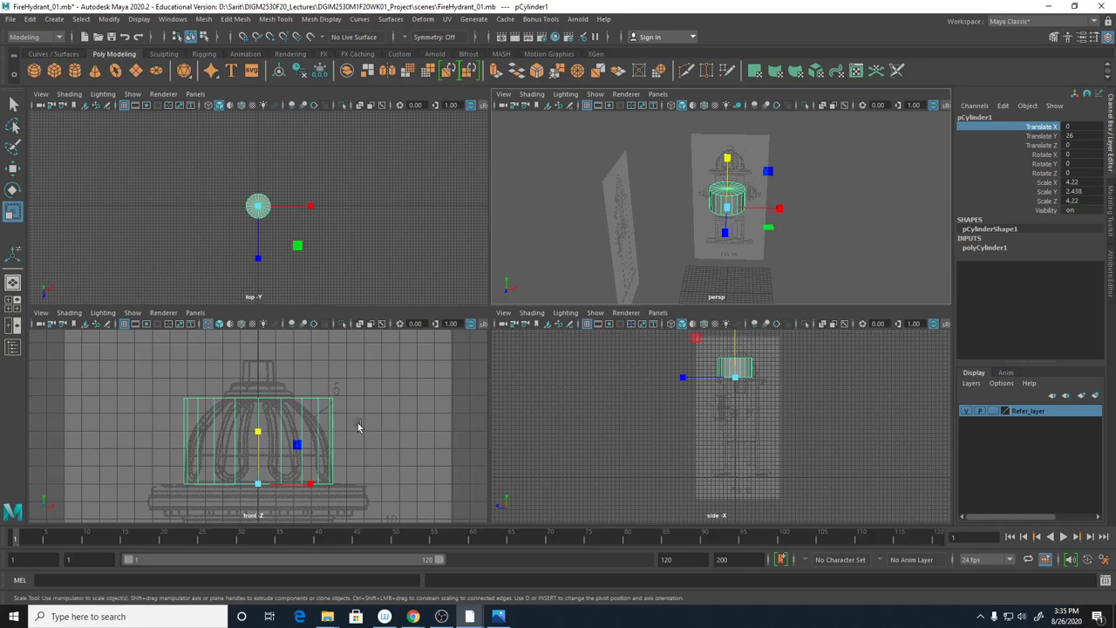
pyautogui.keyDown('alt'); pyautogui.moveTo(355, 434); pyautogui.dragTo(397, 419, button='middle'); pyautogui.keyUp('alt')
pyautogui.press('space')
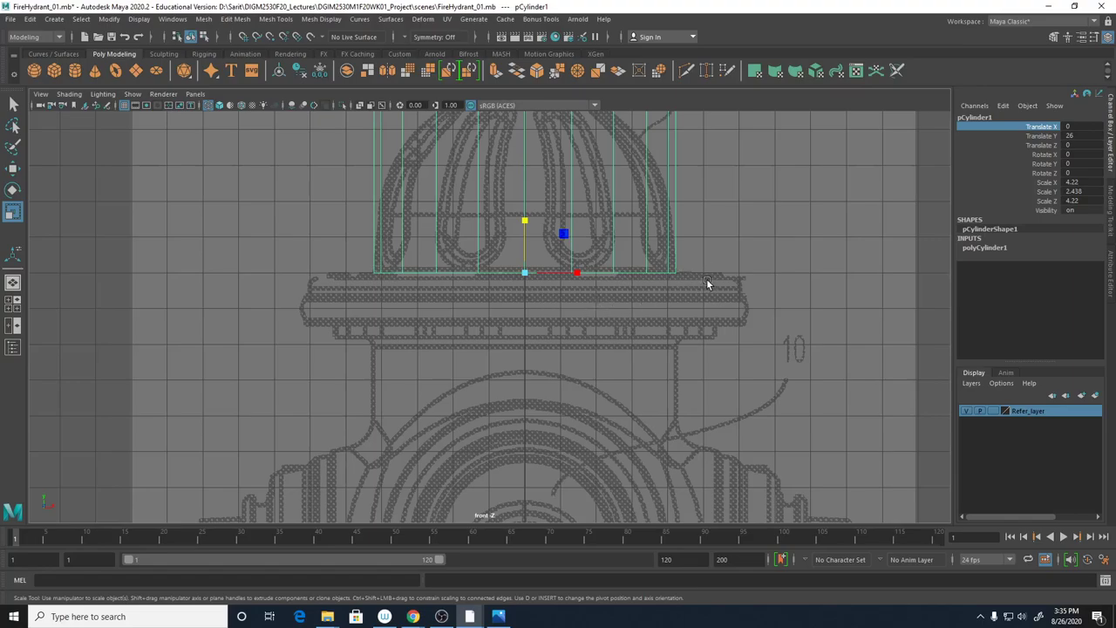
pyautogui.press('space')
pyautogui.press('f')
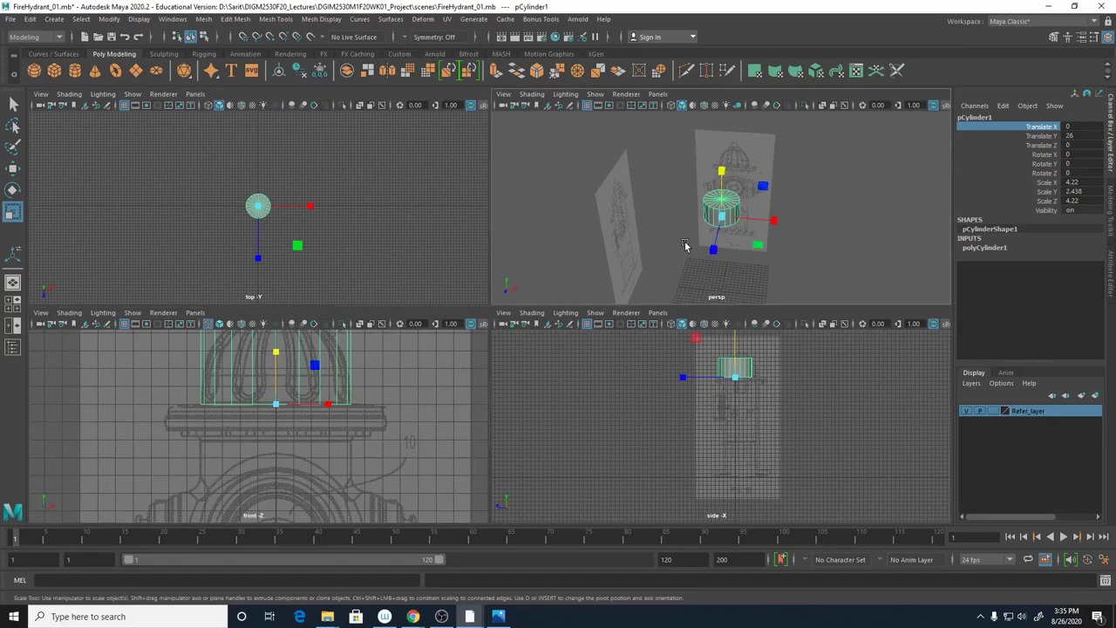
# Set the cylinder's Subdivisions Caps to 2
pyautogui.click(986, 247)
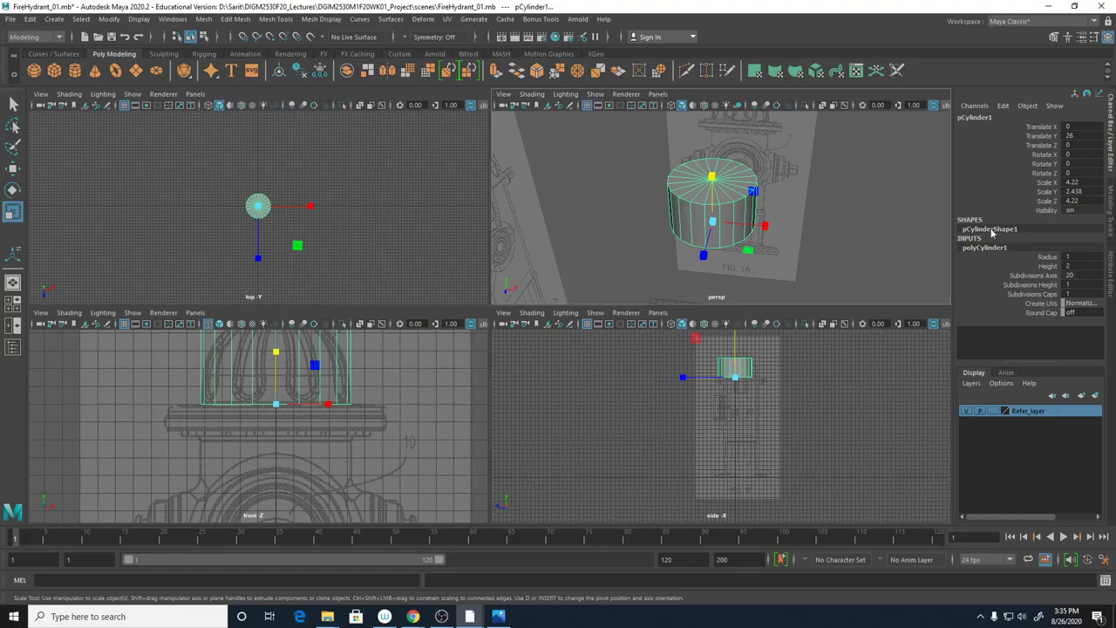
pyautogui.click(1050, 296)
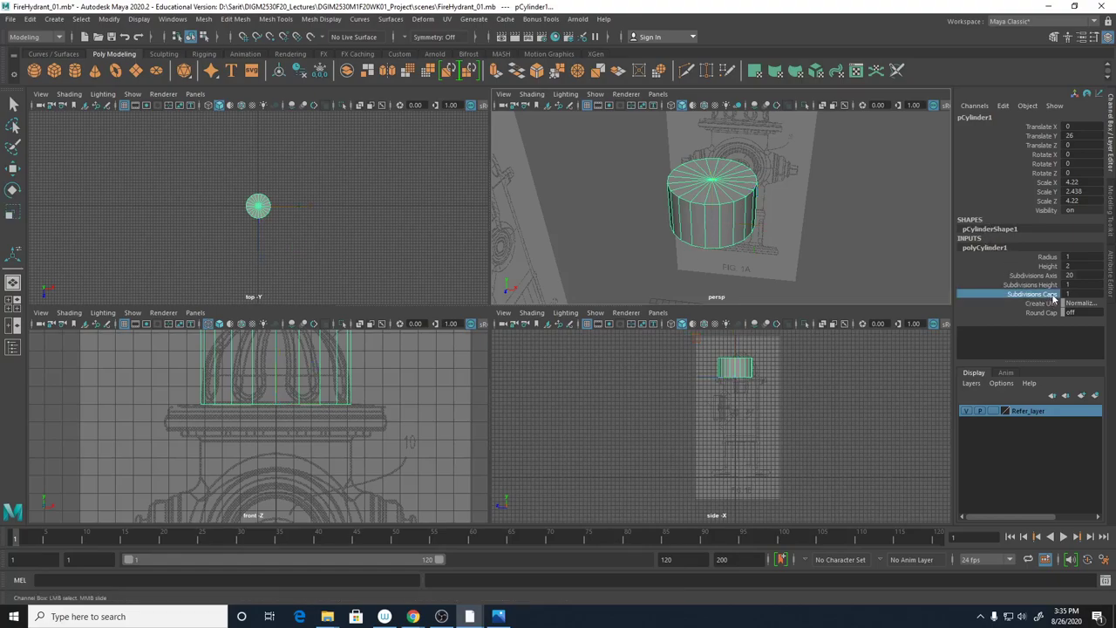
pyautogui.doubleClick(1073, 297)
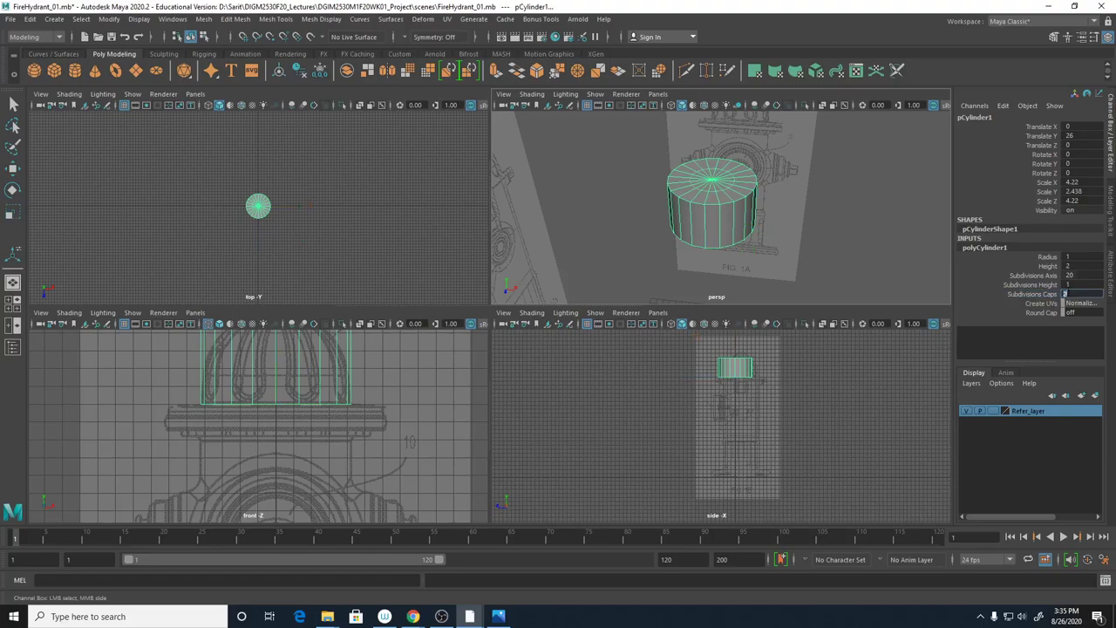
pyautogui.write('2')
pyautogui.press('Return')
pyautogui.keyDown('alt'); pyautogui.moveTo(833, 186); pyautogui.dragTo(811, 200); pyautogui.keyUp('alt')
pyautogui.click(328, 616)
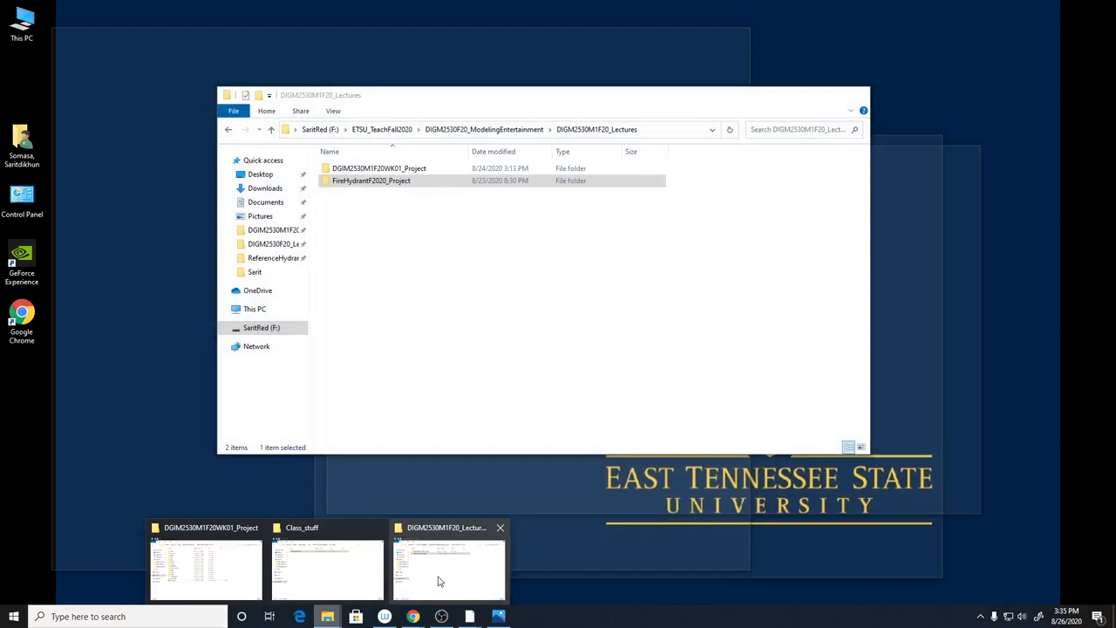
pyautogui.click(439, 578)
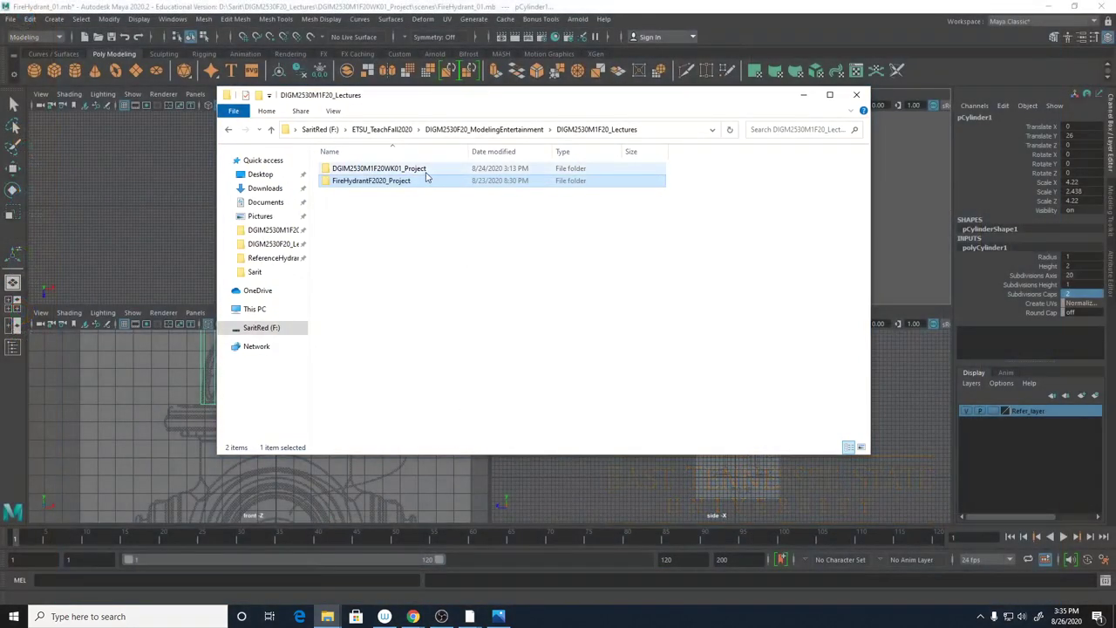
pyautogui.doubleClick(426, 182)
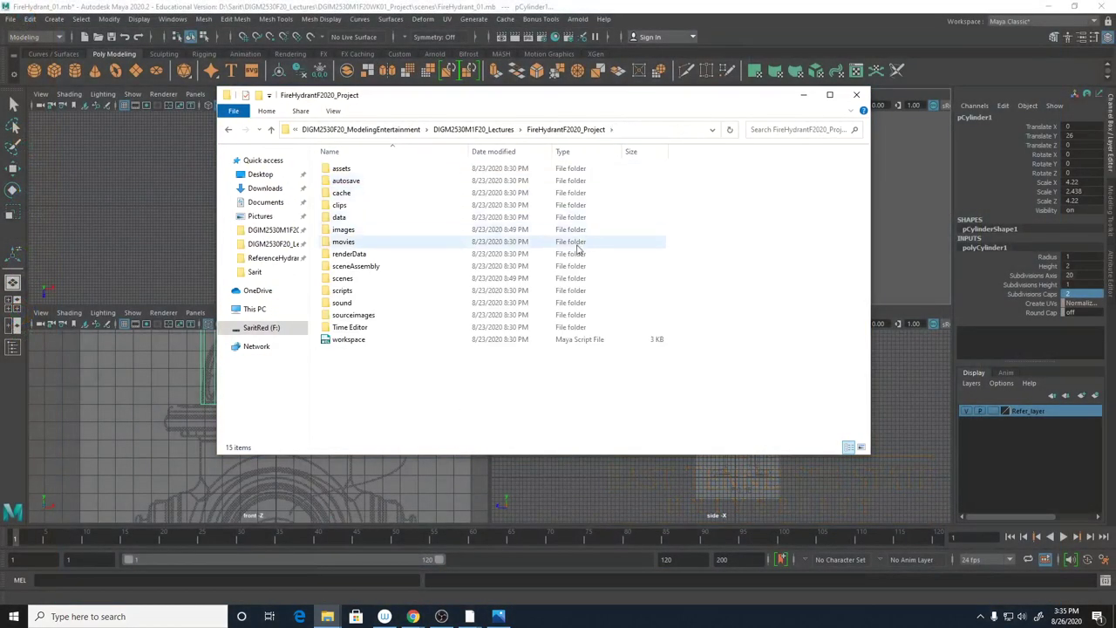
pyautogui.click(488, 129)
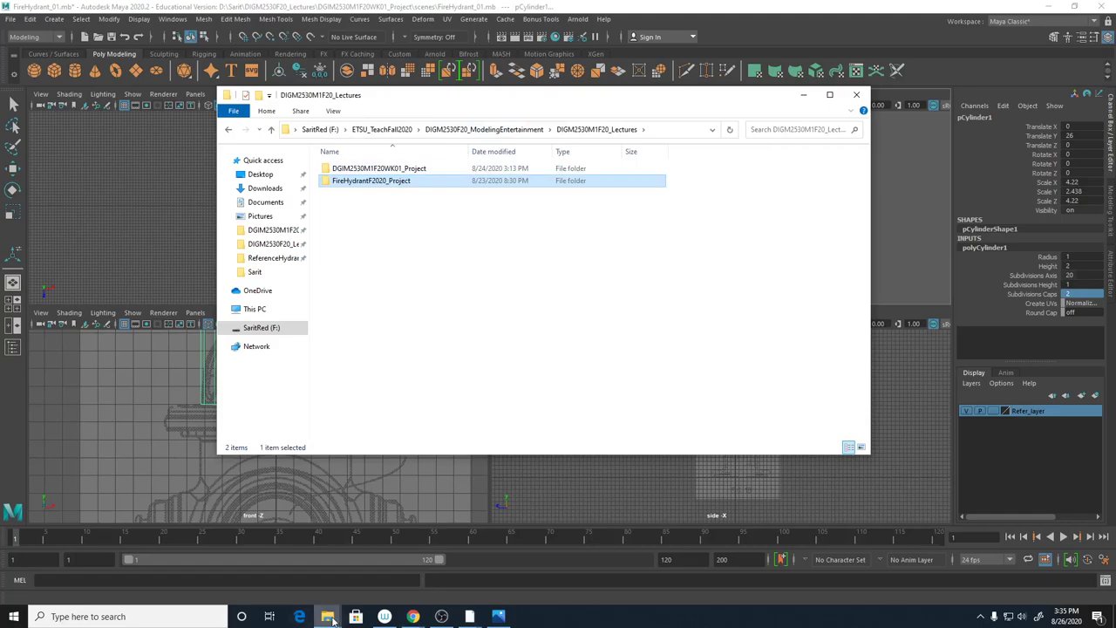
# In File Explorer, show the ReferenceHydrant folder as extra large icons, view the Fire Hydrant 002 photo, and return to Maya
pyautogui.moveTo(330, 616)
pyautogui.click(295, 572)
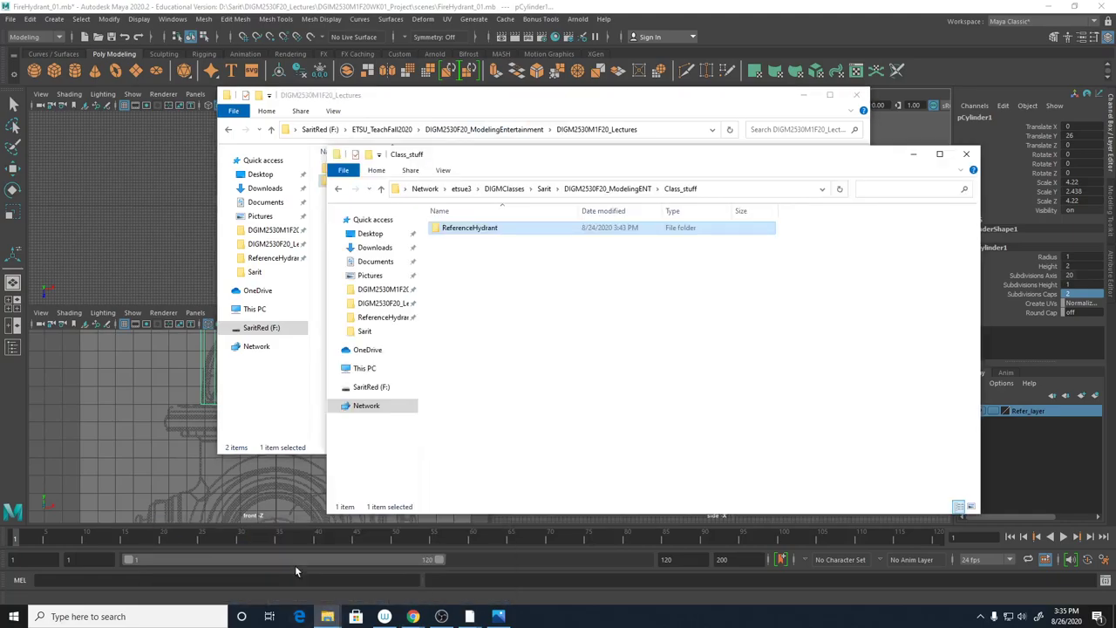
pyautogui.doubleClick(467, 232)
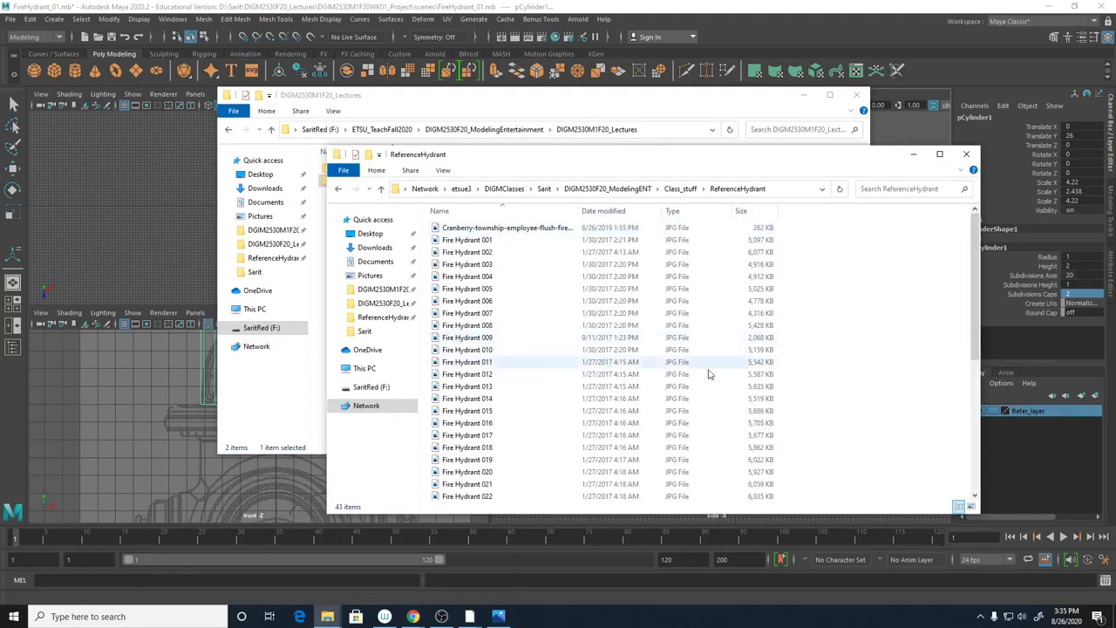
pyautogui.click(443, 170)
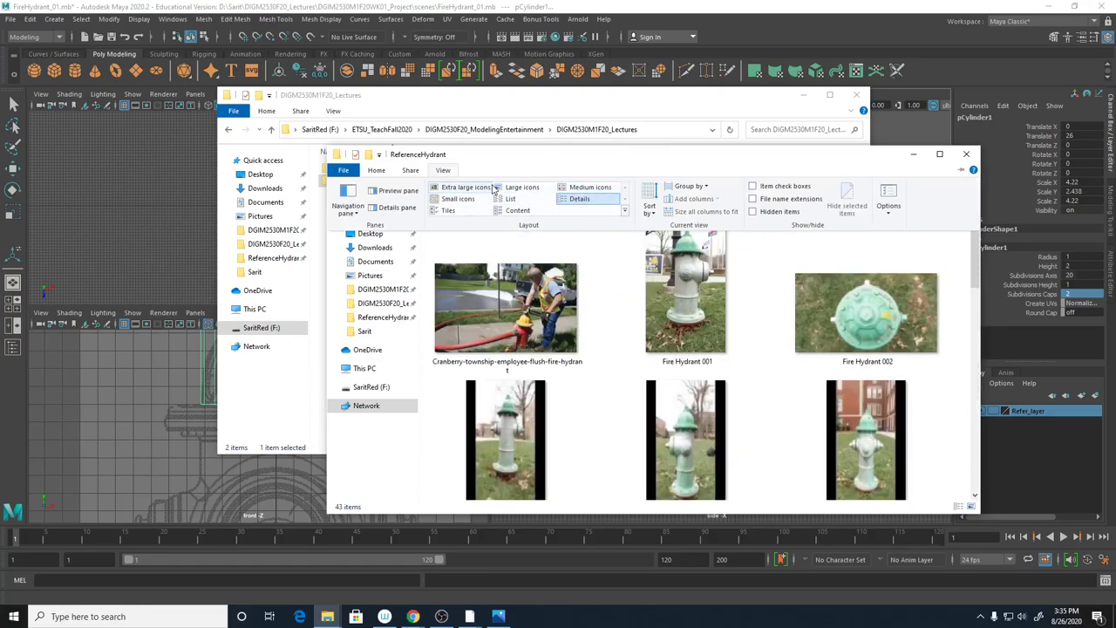
pyautogui.click(464, 187)
pyautogui.doubleClick(886, 330)
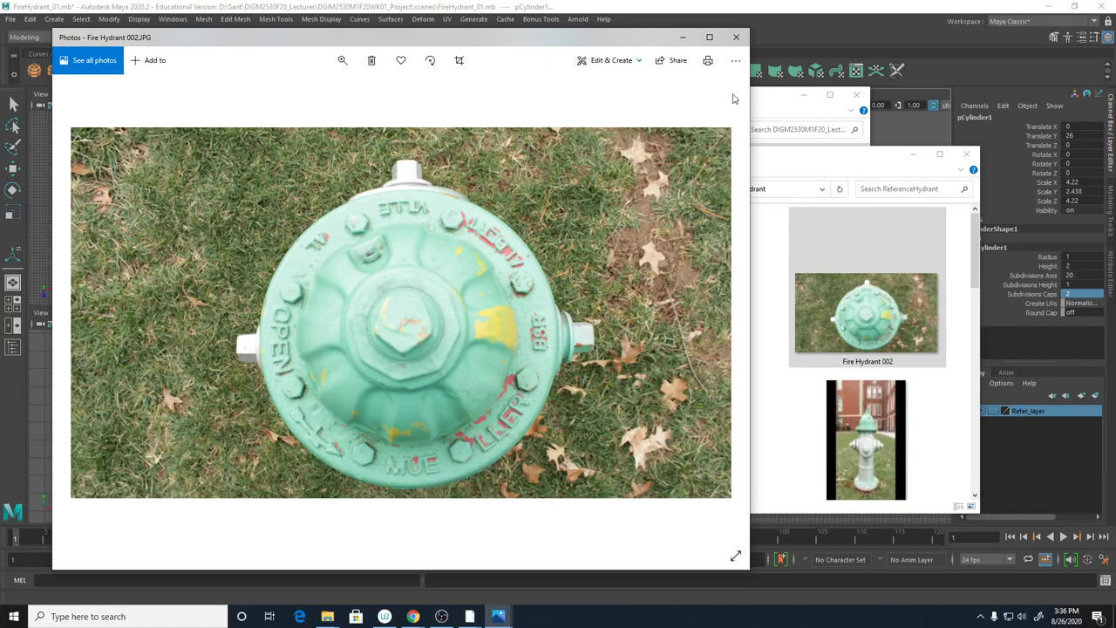
pyautogui.click(865, 22)
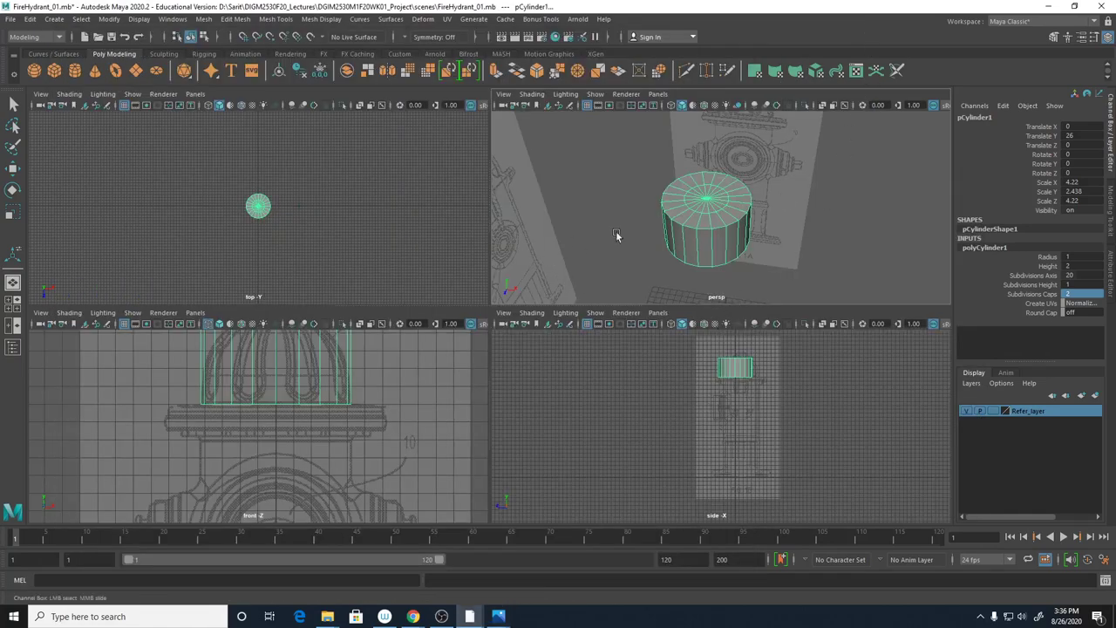
# Set the cylinder's Subdivisions Height to 4, judging the divisions against the dome drawing in the front view
pyautogui.rightClick(704, 214)
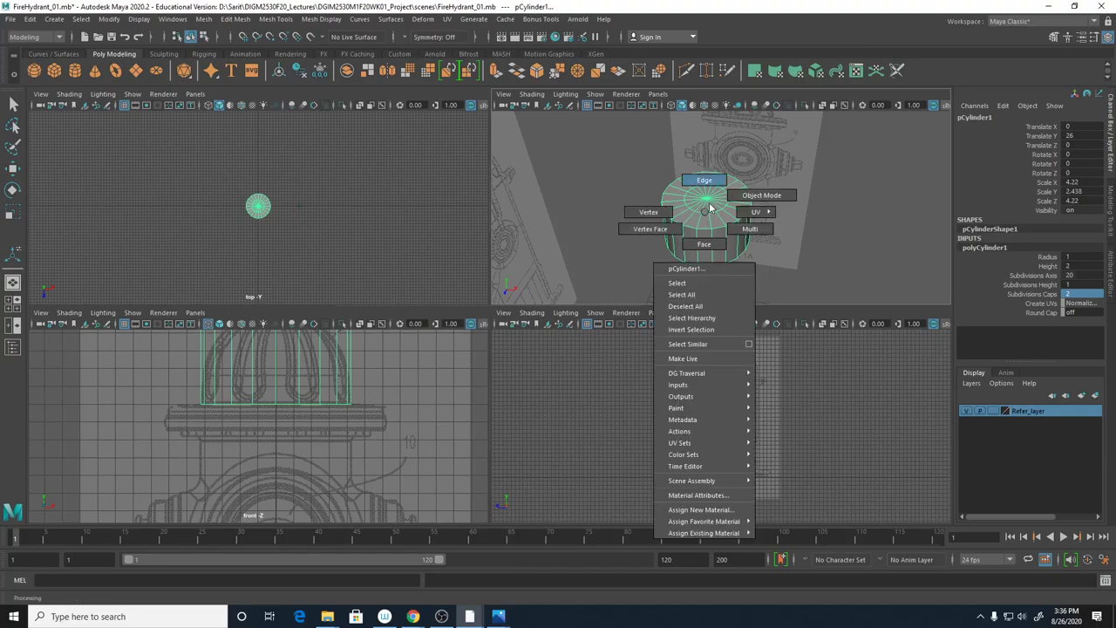
pyautogui.keyDown('alt'); pyautogui.moveTo(712, 205); pyautogui.dragTo(332, 416, button='right'); pyautogui.keyUp('alt')
pyautogui.scroll(3, 331, 415)
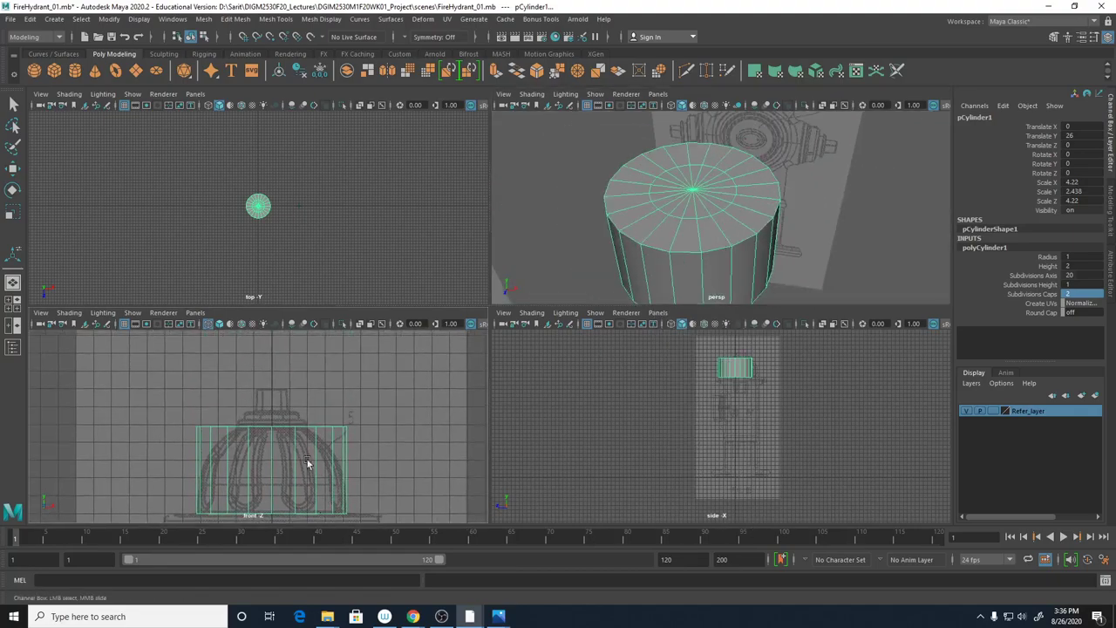
pyautogui.press('space')
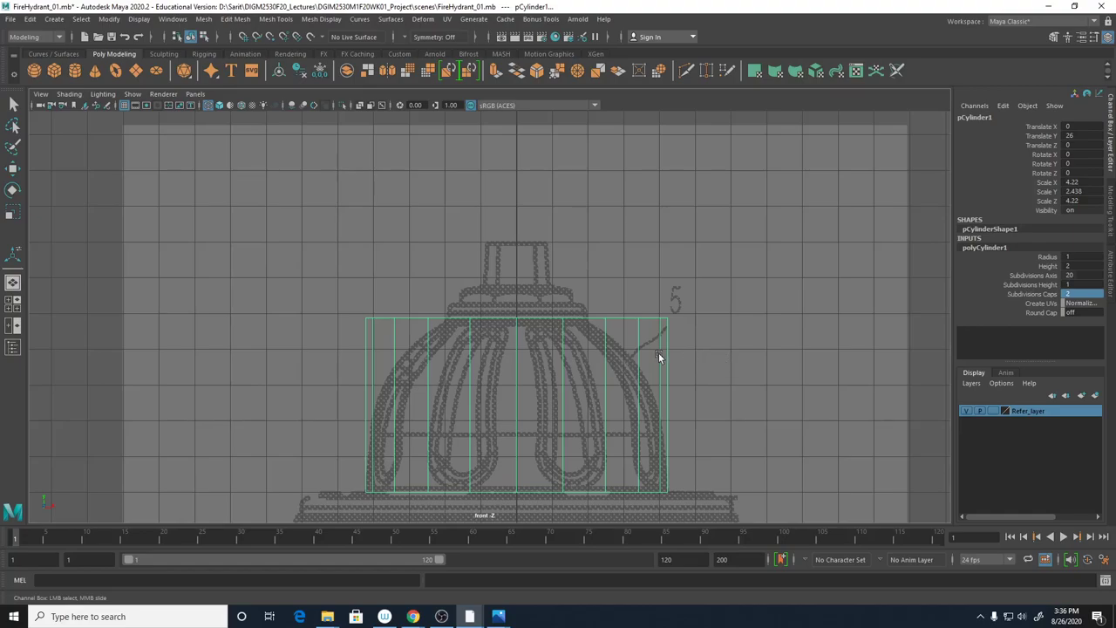
pyautogui.moveTo(595, 360)
pyautogui.keyDown('alt'); pyautogui.mouseDown(button='right')
pyautogui.moveTo(664, 350)
pyautogui.moveTo(771, 384)
pyautogui.moveTo(645, 330)
pyautogui.moveTo(567, 418)
pyautogui.mouseUp(button='right'); pyautogui.keyUp('alt')
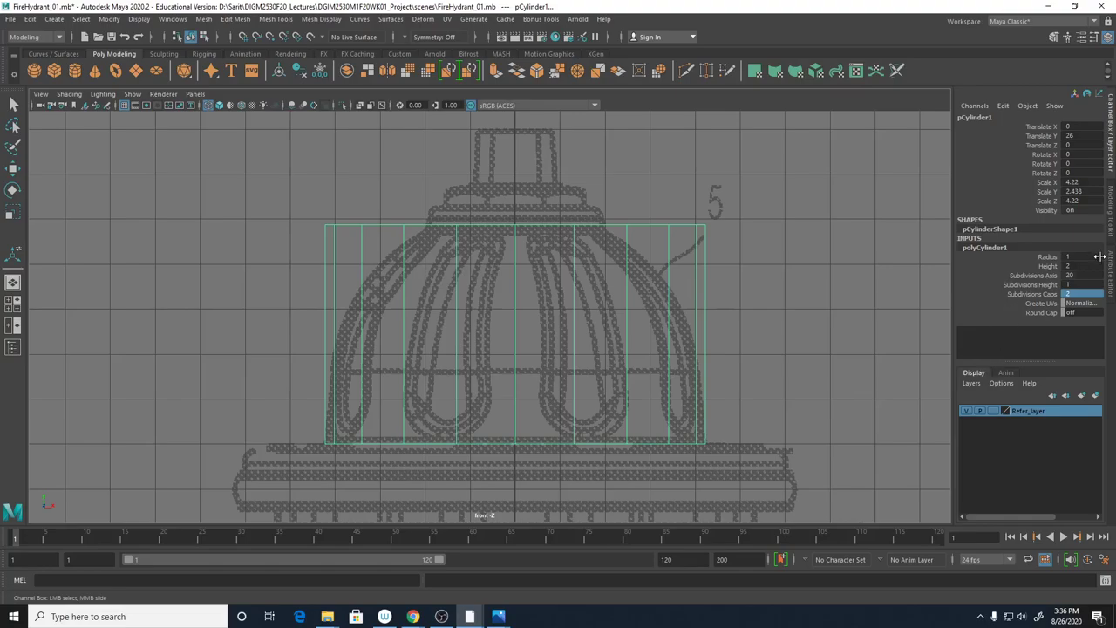
pyautogui.click(1051, 285)
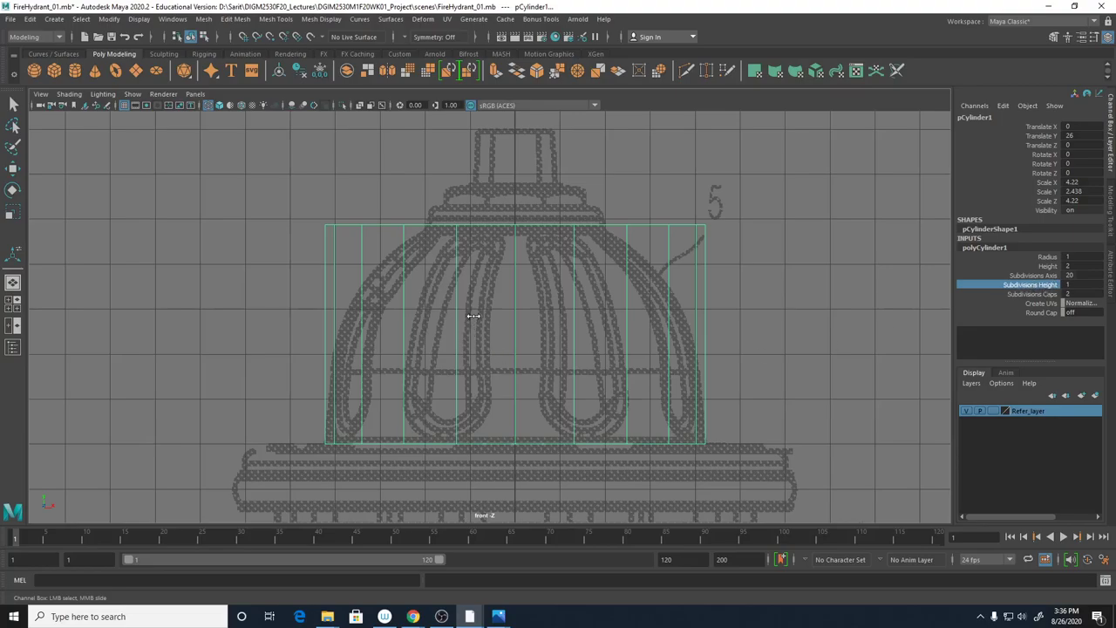
pyautogui.moveTo(473, 316); pyautogui.dragTo(484, 315, button='middle')
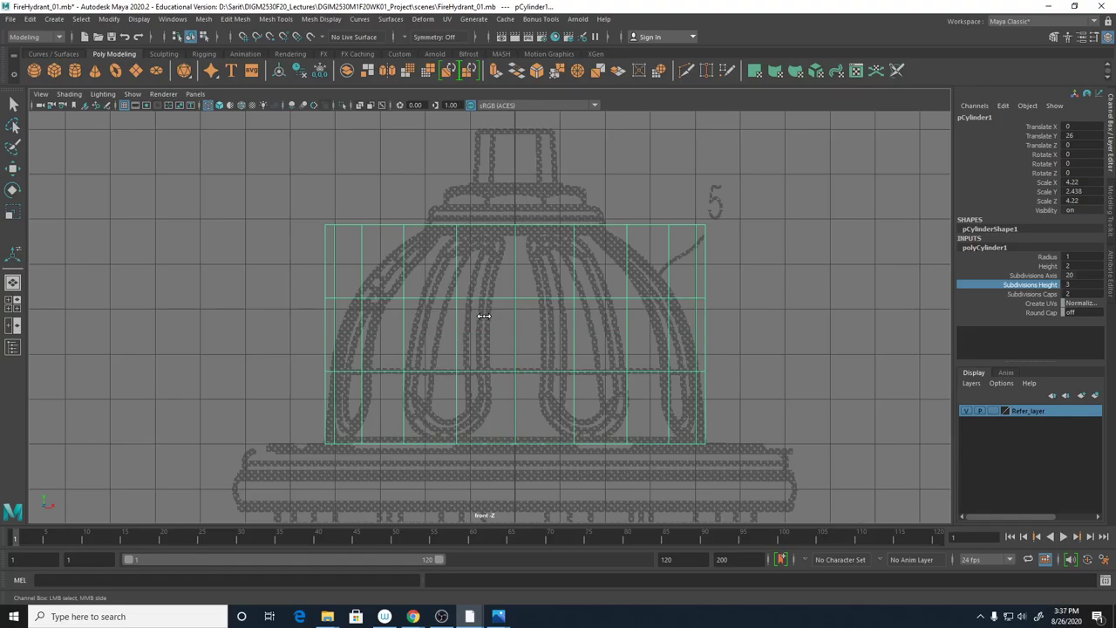
pyautogui.moveTo(484, 316); pyautogui.dragTo(492, 320, button='middle')
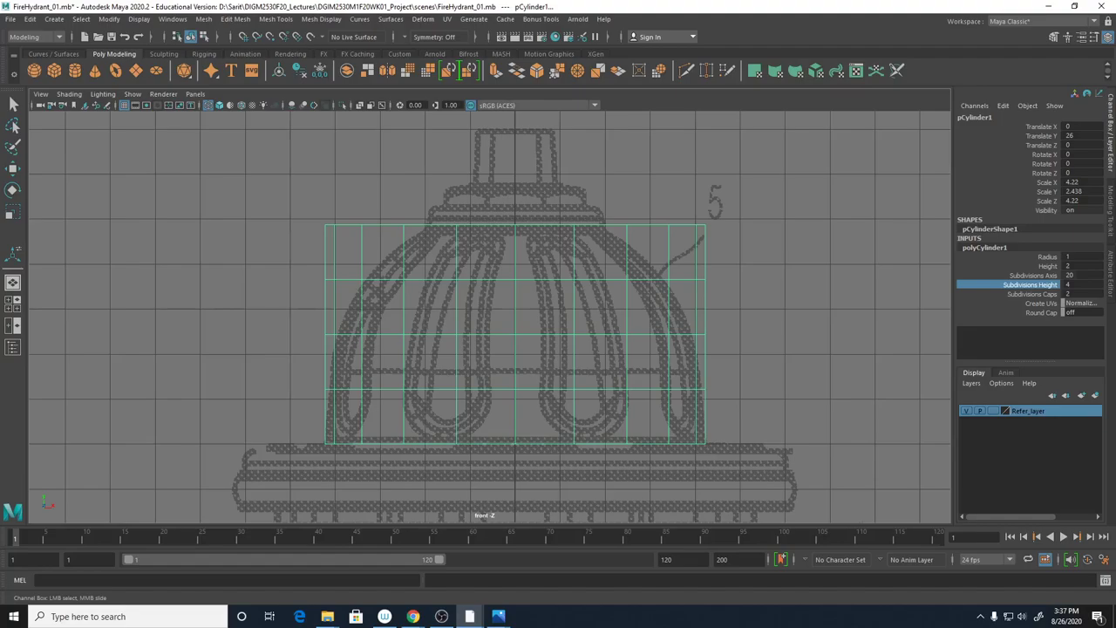
pyautogui.moveTo(750, 324); pyautogui.dragTo(745, 323, button='middle')
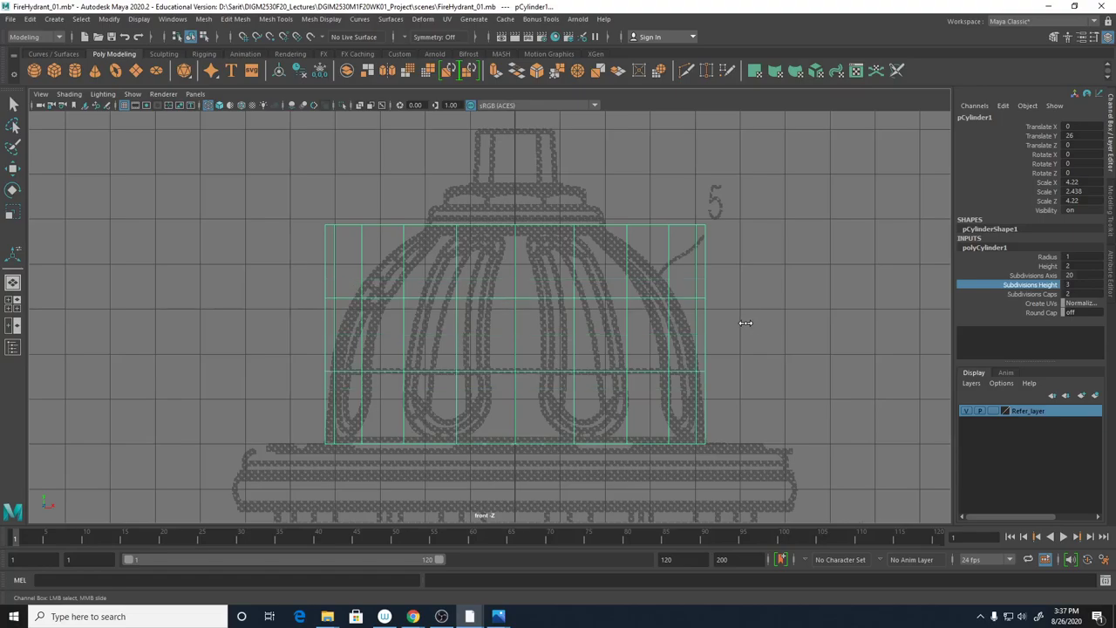
pyautogui.moveTo(746, 323); pyautogui.dragTo(750, 322, button='middle')
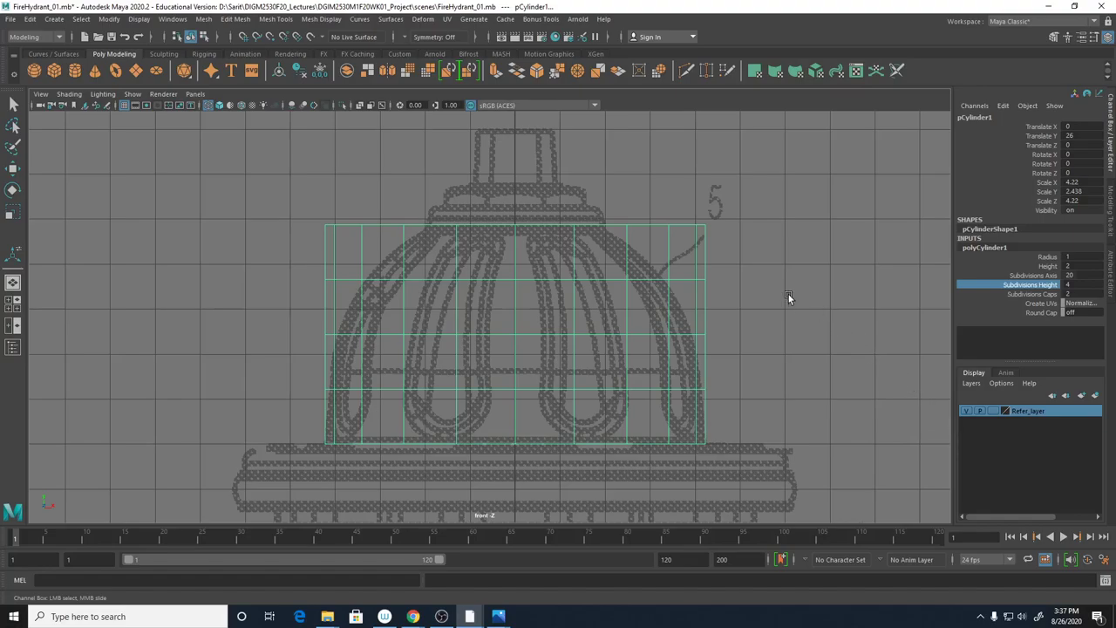
# Select the inner circular edge loop on the cylinder's top cap and activate the Scale tool
pyautogui.press('space')
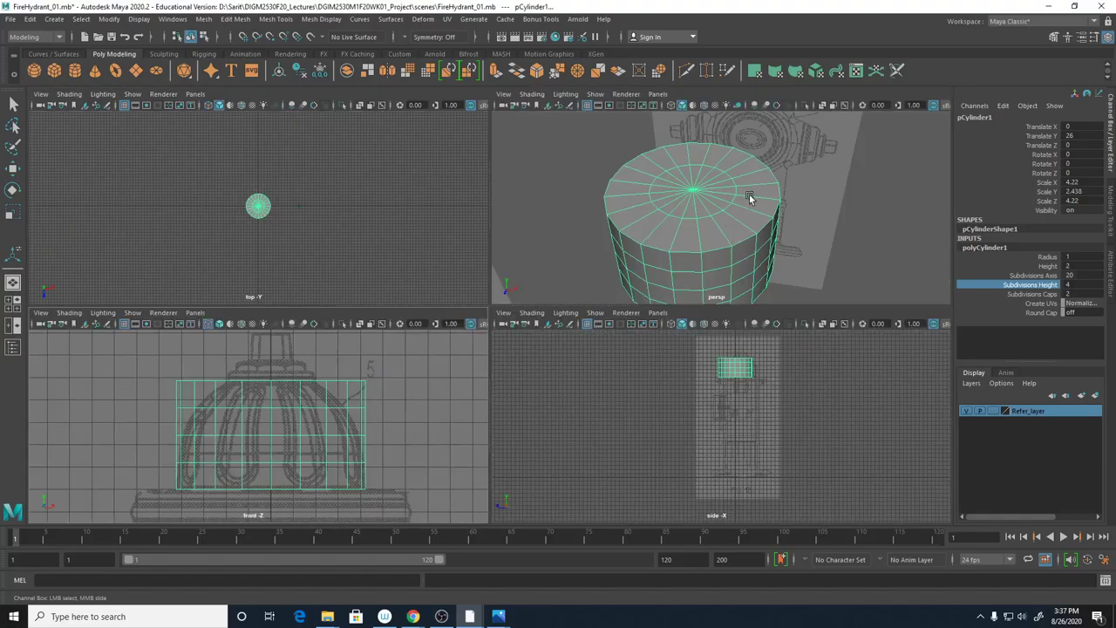
pyautogui.moveTo(750, 197)
pyautogui.keyDown('alt'); pyautogui.mouseDown()
pyautogui.moveTo(743, 204)
pyautogui.moveTo(755, 210)
pyautogui.mouseUp(); pyautogui.keyUp('alt')
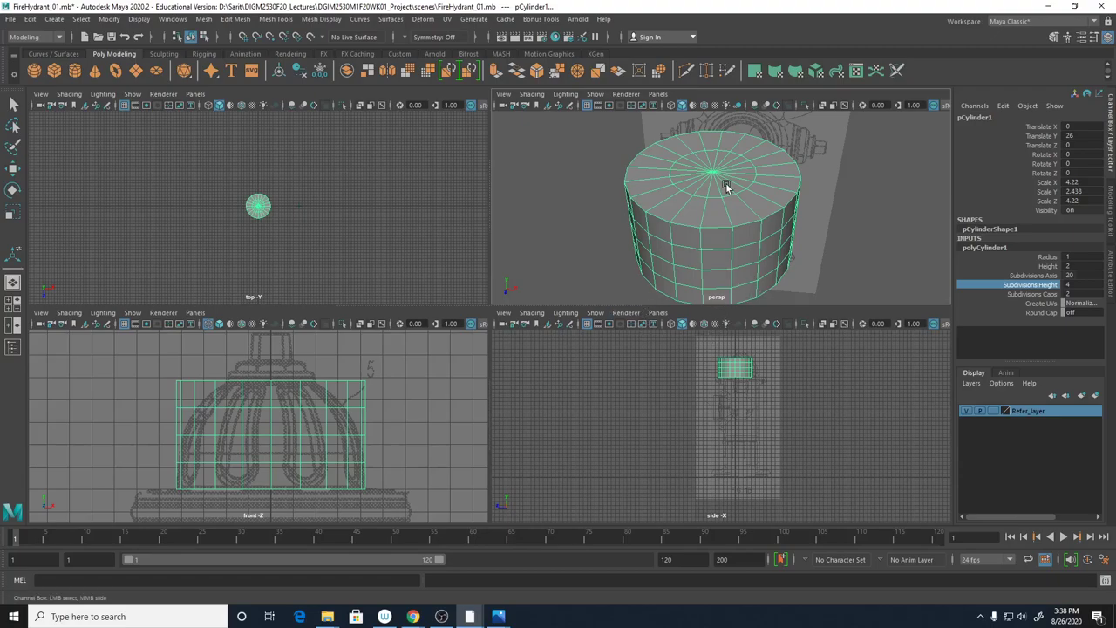
pyautogui.moveTo(727, 185); pyautogui.dragTo(728, 157, button='right')
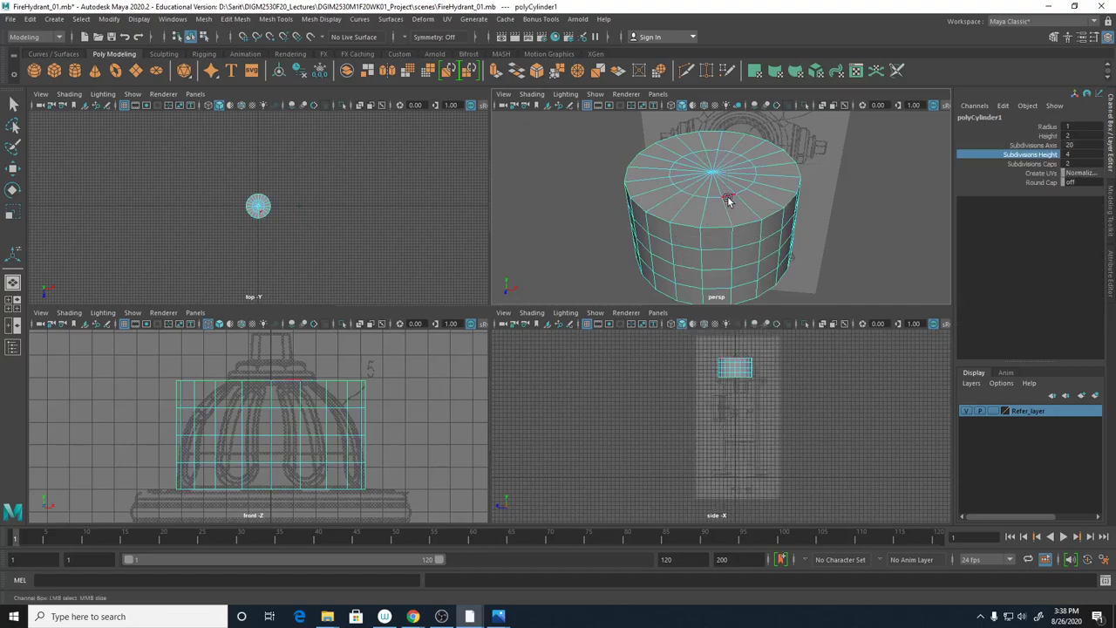
pyautogui.click(728, 197)
pyautogui.press('r')
pyautogui.press('q')
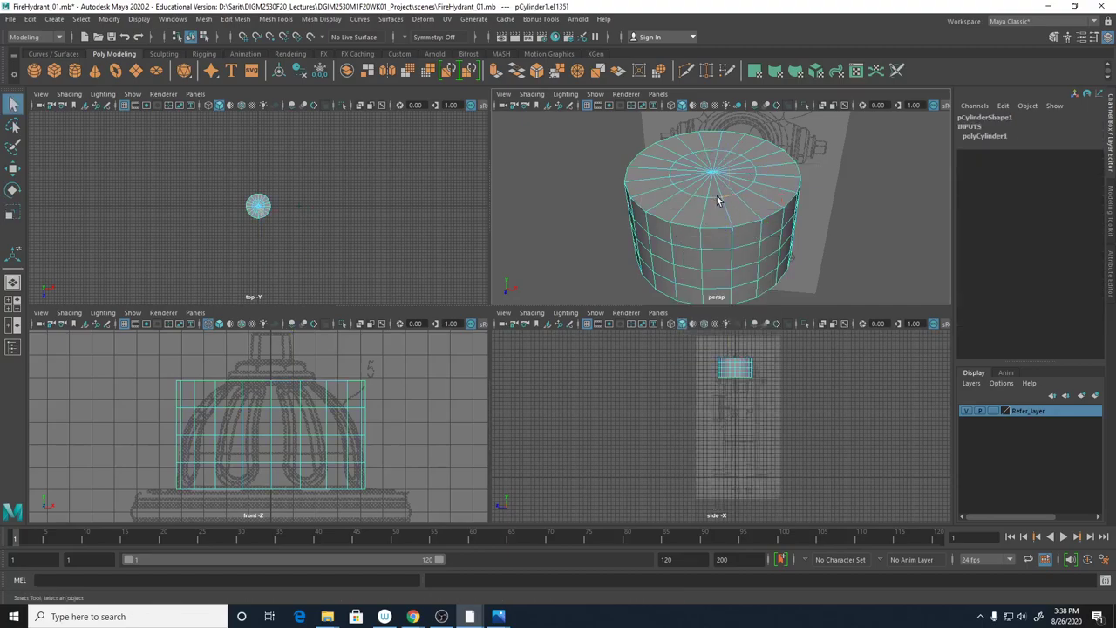
pyautogui.doubleClick(718, 201)
pyautogui.click(705, 207)
pyautogui.doubleClick(705, 203)
pyautogui.press('r')
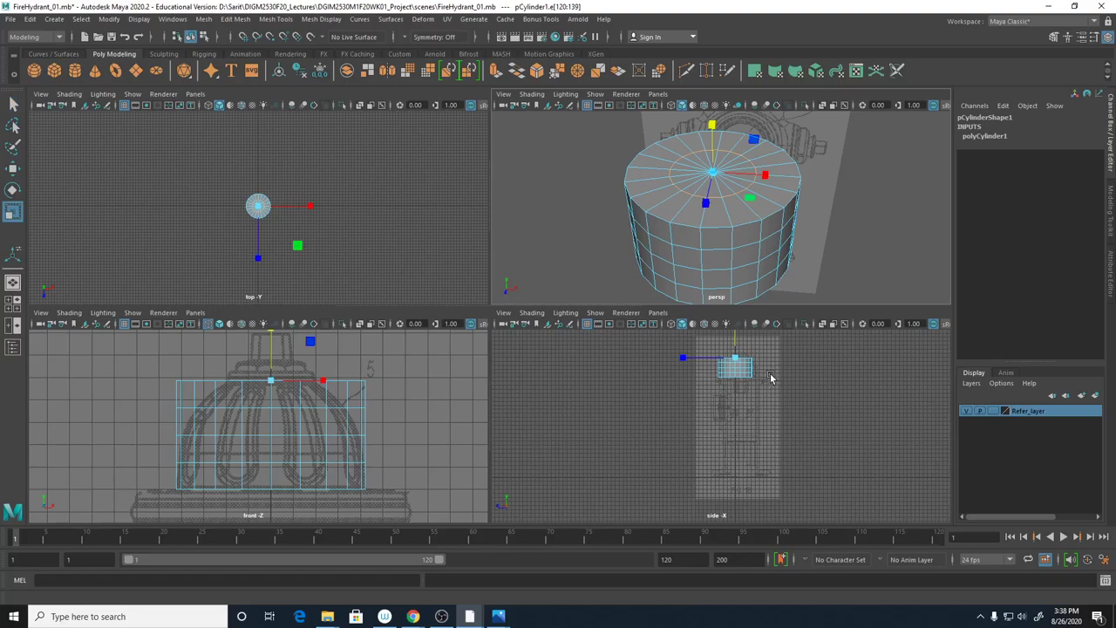
# Try to scale the selected cap edge loop in the XZ plane
pyautogui.keyDown('alt'); pyautogui.moveTo(700, 177); pyautogui.dragTo(698, 211); pyautogui.keyUp('alt')
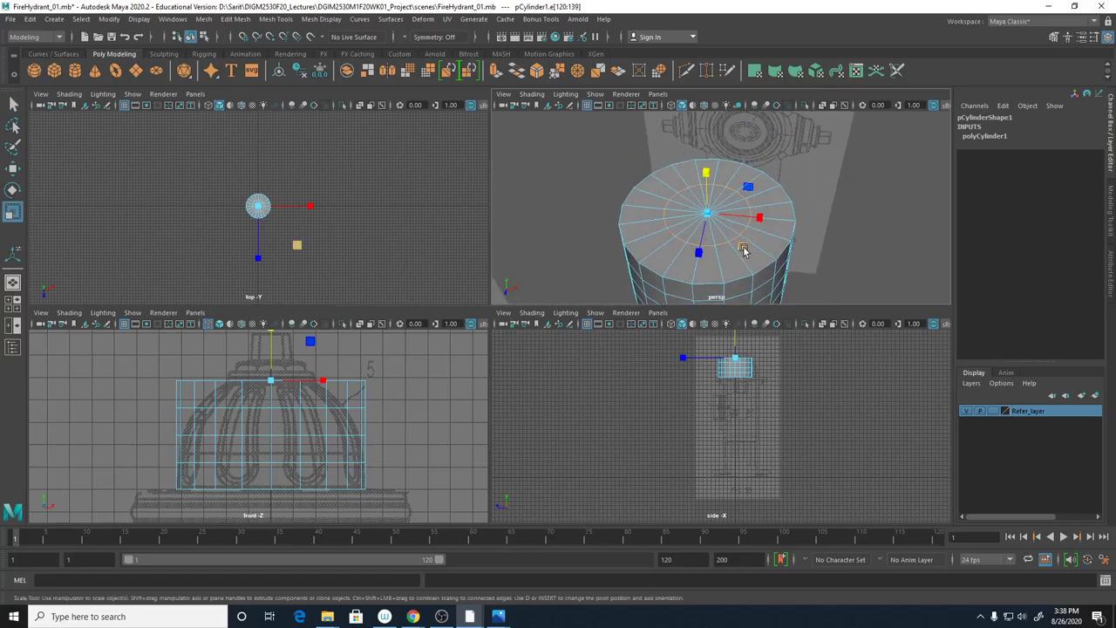
pyautogui.moveTo(743, 250); pyautogui.dragTo(754, 298)
pyautogui.moveTo(742, 247); pyautogui.dragTo(748, 252)
# Examine how the cap edge loop and the cylinder's height divisions line up with the dome drawing in the perspective, side and front views
pyautogui.scroll(6, 402, 413)
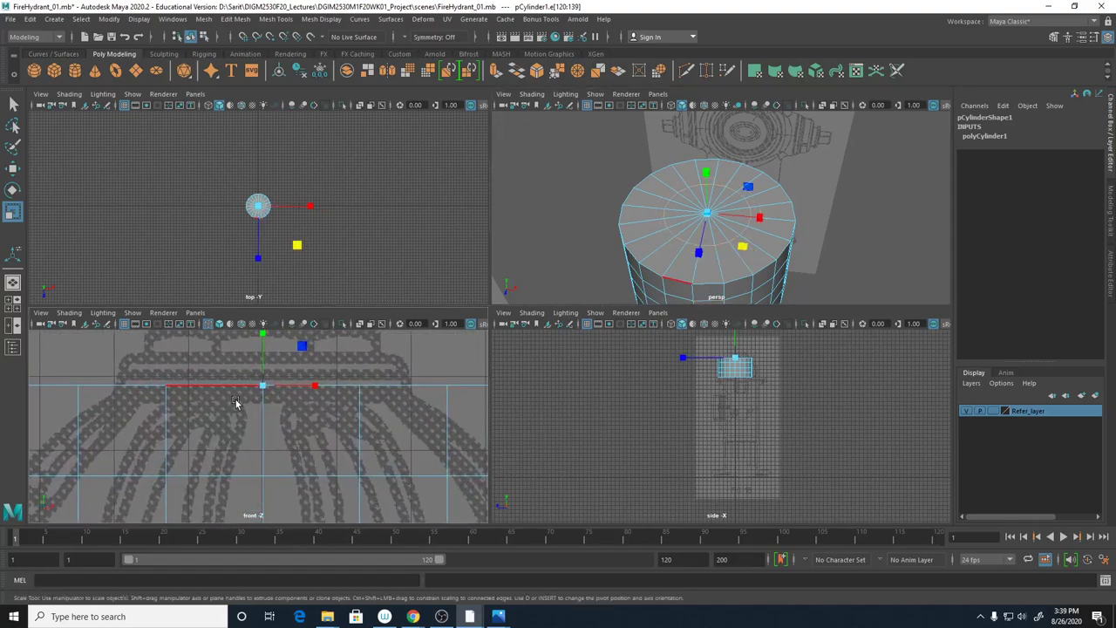
pyautogui.moveTo(784, 192)
pyautogui.keyDown('alt'); pyautogui.mouseDown()
pyautogui.moveTo(785, 174)
pyautogui.moveTo(788, 204)
pyautogui.moveTo(789, 187)
pyautogui.mouseUp(); pyautogui.keyUp('alt')
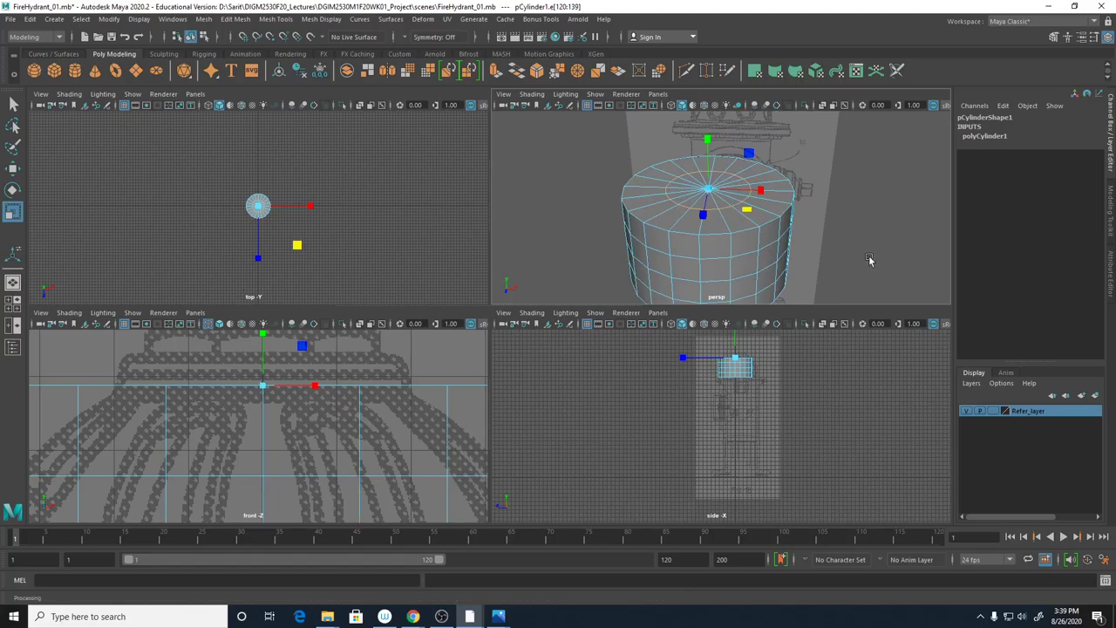
pyautogui.scroll(5, 748, 212)
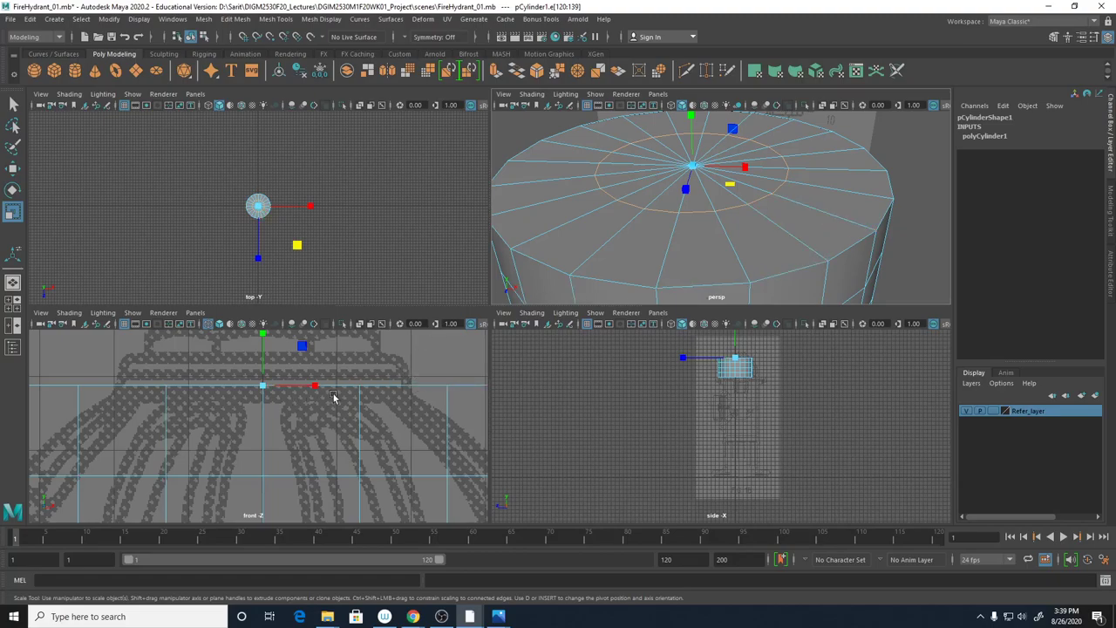
pyautogui.keyDown('alt'); pyautogui.moveTo(693, 375); pyautogui.dragTo(676, 449, button='middle'); pyautogui.keyUp('alt')
pyautogui.scroll(10, 676, 449)
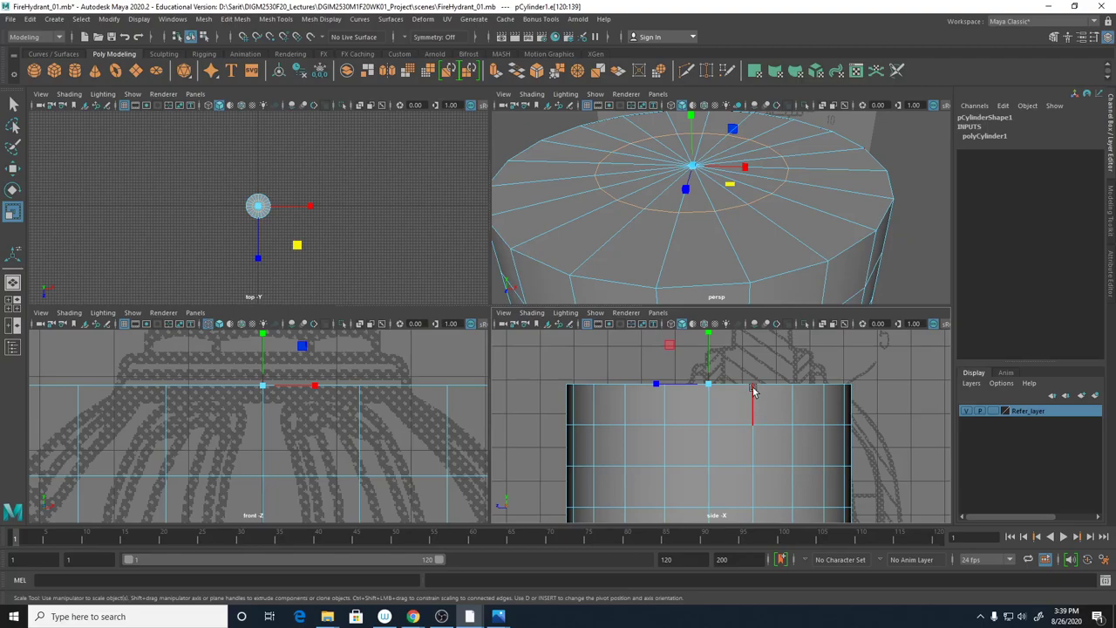
pyautogui.click(754, 392)
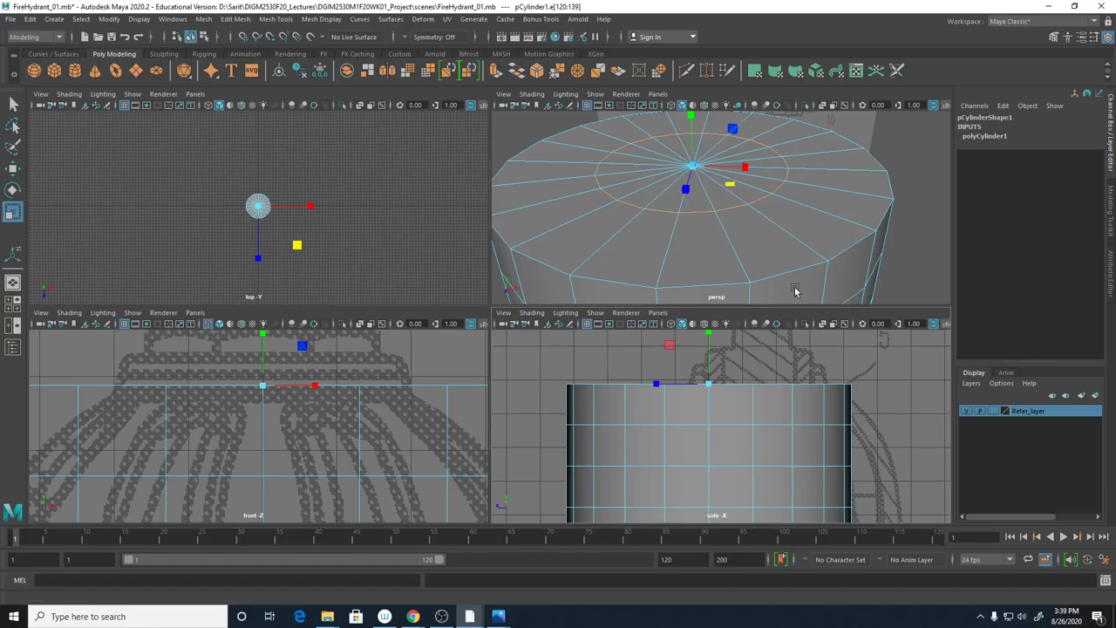
pyautogui.scroll(-4, 262, 383)
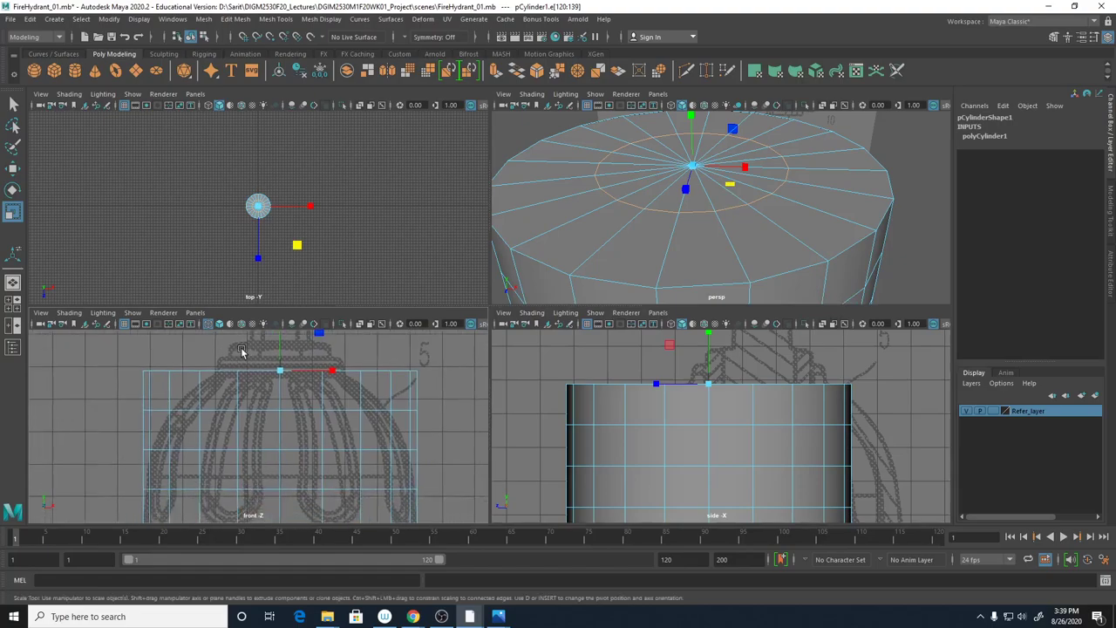
pyautogui.press('space')
pyautogui.scroll(-3, 386, 269)
pyautogui.scroll(1, 351, 270)
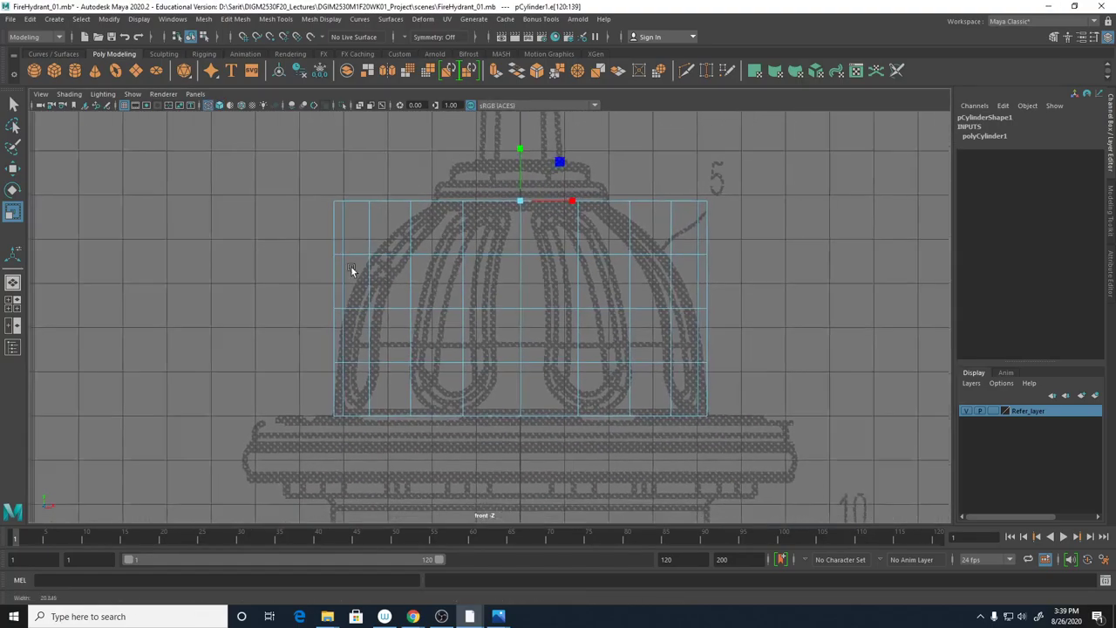
pyautogui.scroll(-1, 578, 420)
pyautogui.scroll(2, 789, 387)
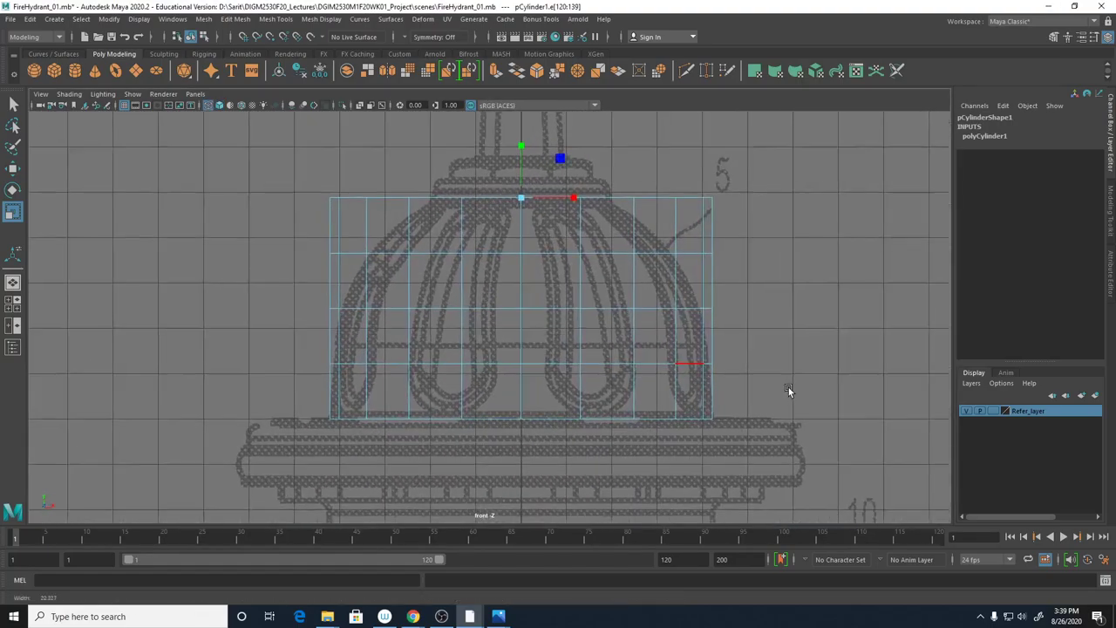
# Select the lowest intermediate edge loop around the cylinder's side and display the perspective view in wireframe
pyautogui.doubleClick(689, 364)
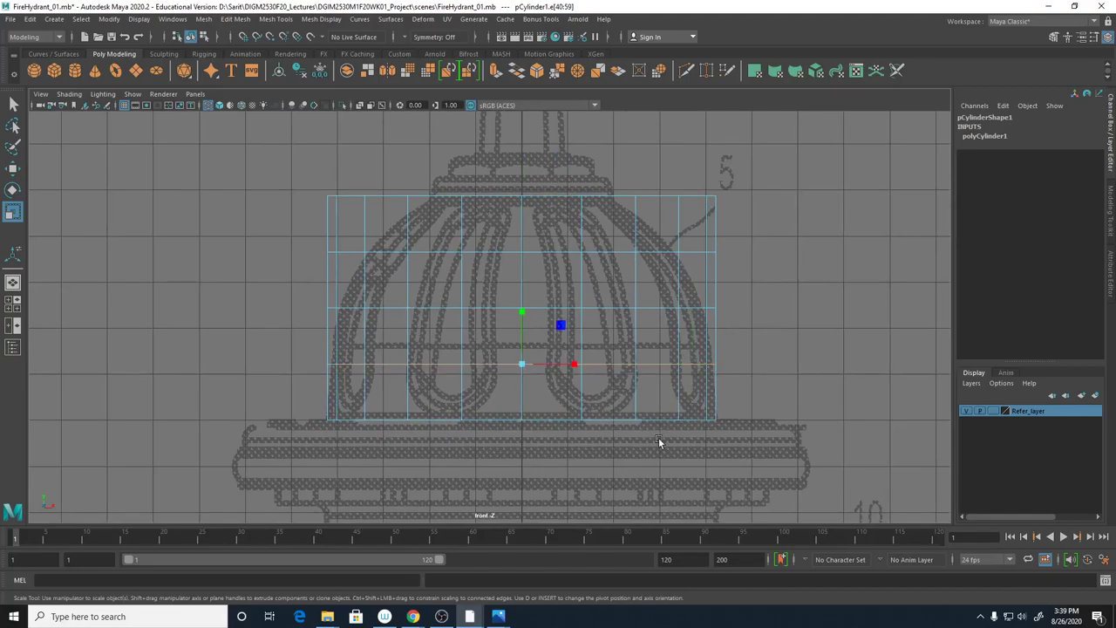
pyautogui.press('space')
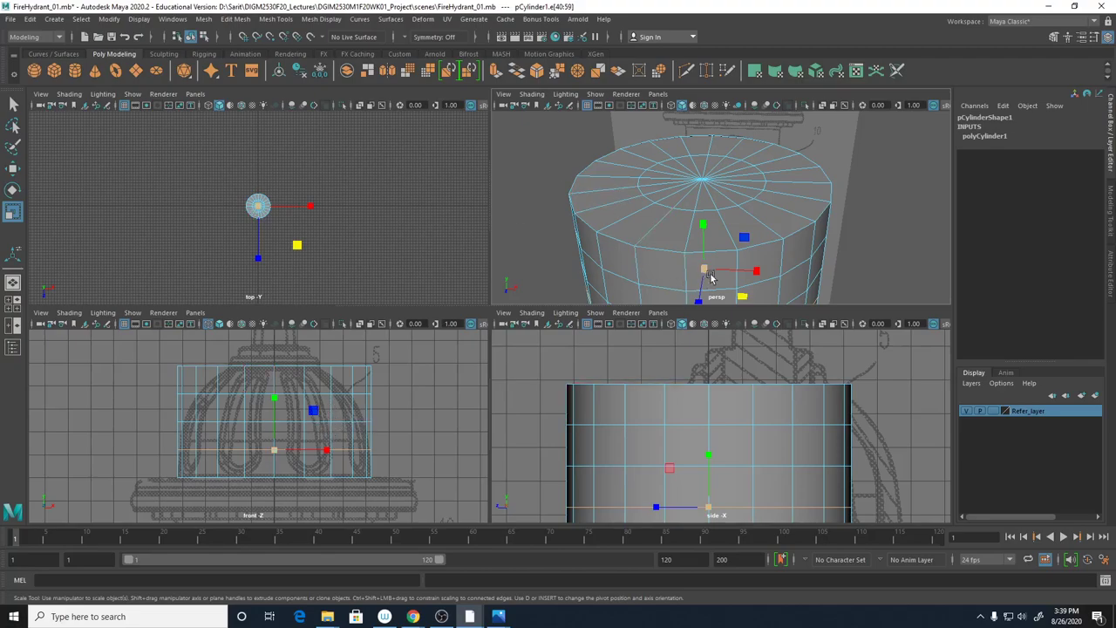
pyautogui.keyDown('alt'); pyautogui.moveTo(703, 267); pyautogui.dragTo(720, 235); pyautogui.keyUp('alt')
pyautogui.press('4')
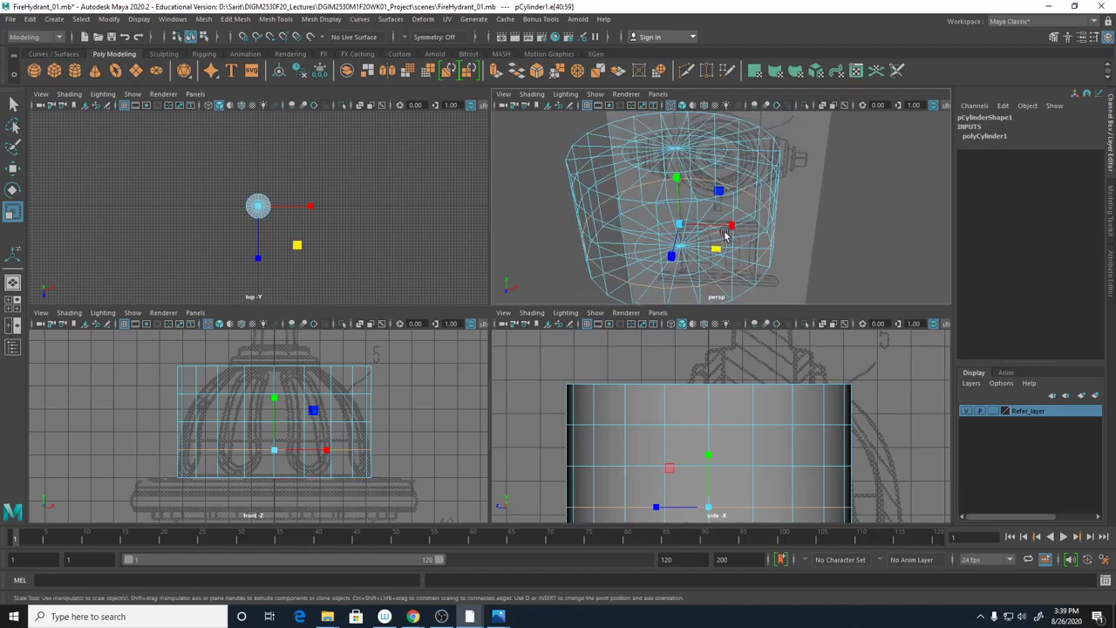
# Try to scale the lowest intermediate edge loop to about 0.97 in the XZ plane to follow the dome outline
pyautogui.click(672, 258)
pyautogui.click(729, 225)
pyautogui.keyDown('alt'); pyautogui.moveTo(770, 252); pyautogui.dragTo(732, 250, button='right'); pyautogui.keyUp('alt')
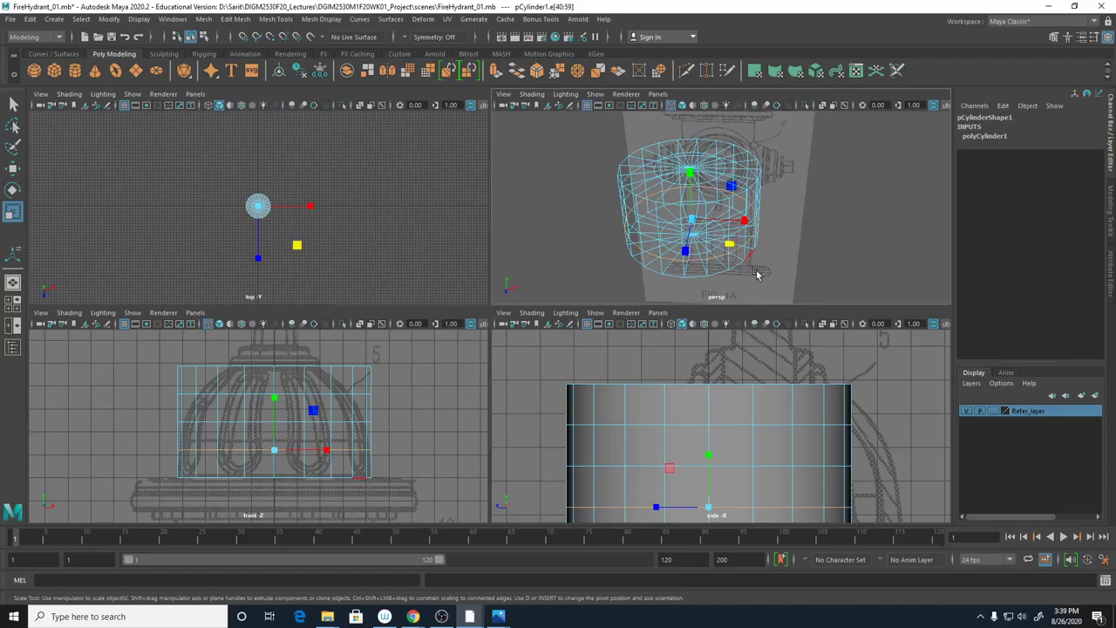
pyautogui.click(693, 218)
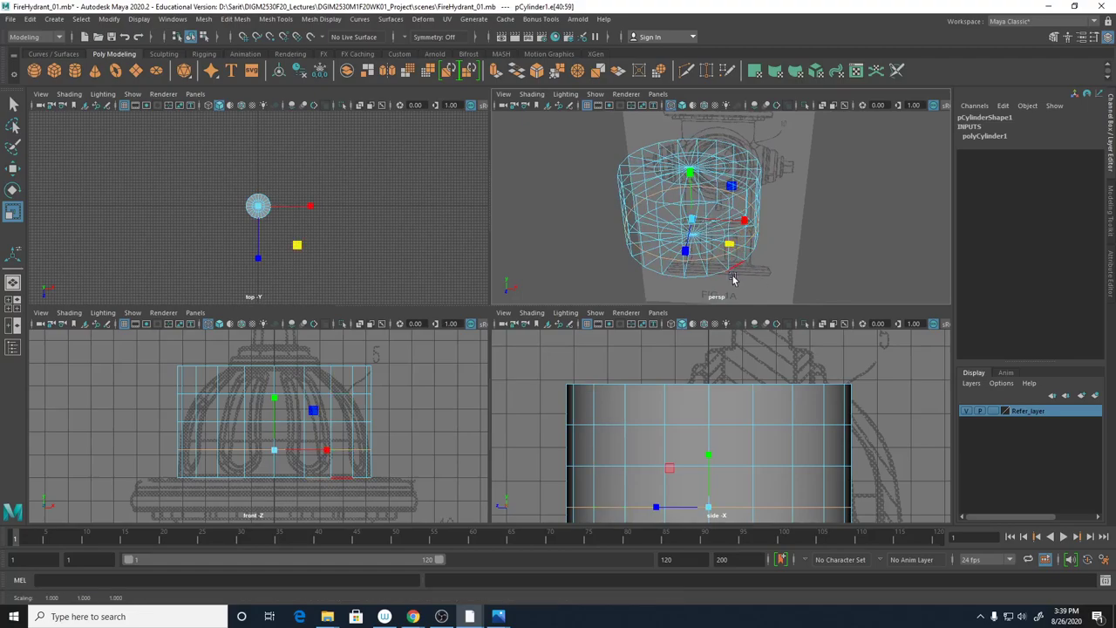
pyautogui.moveTo(731, 248); pyautogui.dragTo(730, 247)
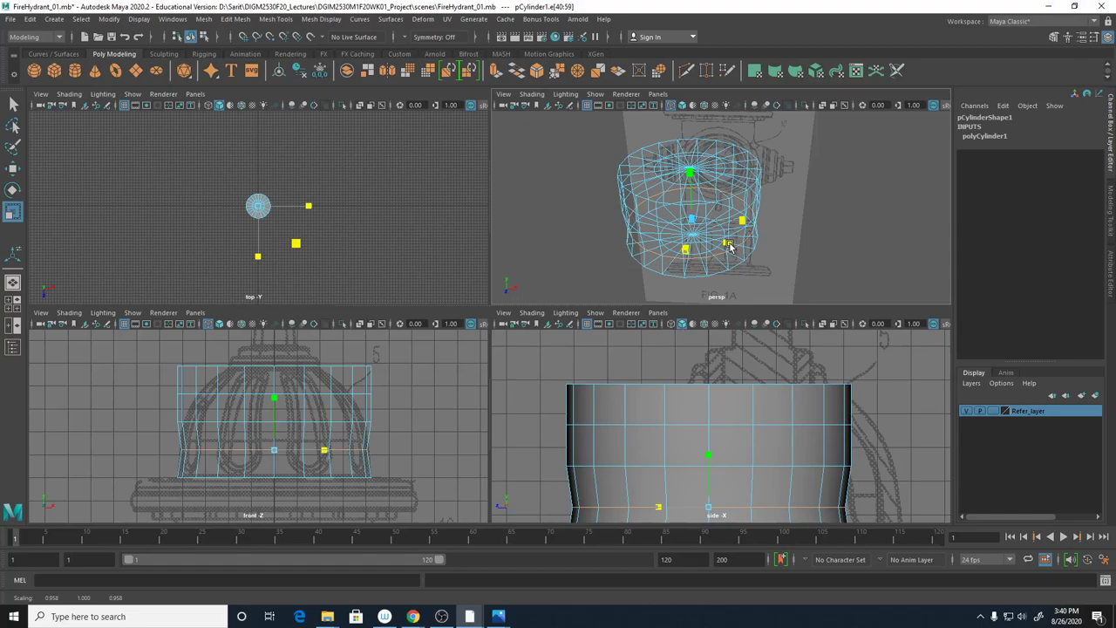
pyautogui.moveTo(730, 248); pyautogui.dragTo(731, 247)
# Try to scale the middle edge loop of the cylinder's side inward to about 0.92 in XZ, following the dome drawing
pyautogui.scroll(3, 406, 427)
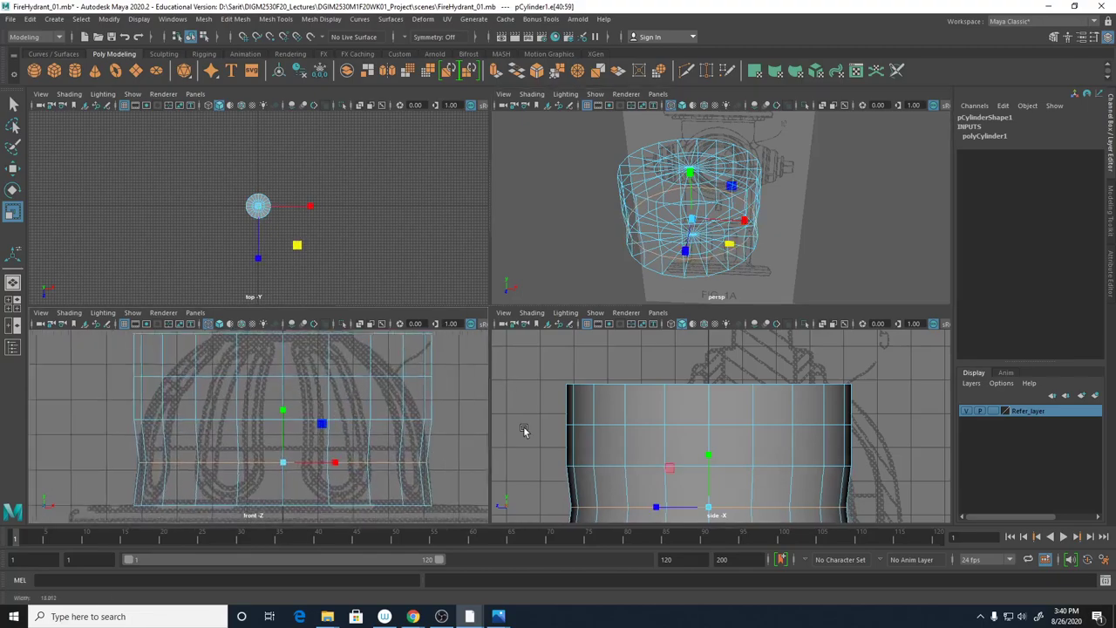
pyautogui.scroll(5, 443, 479)
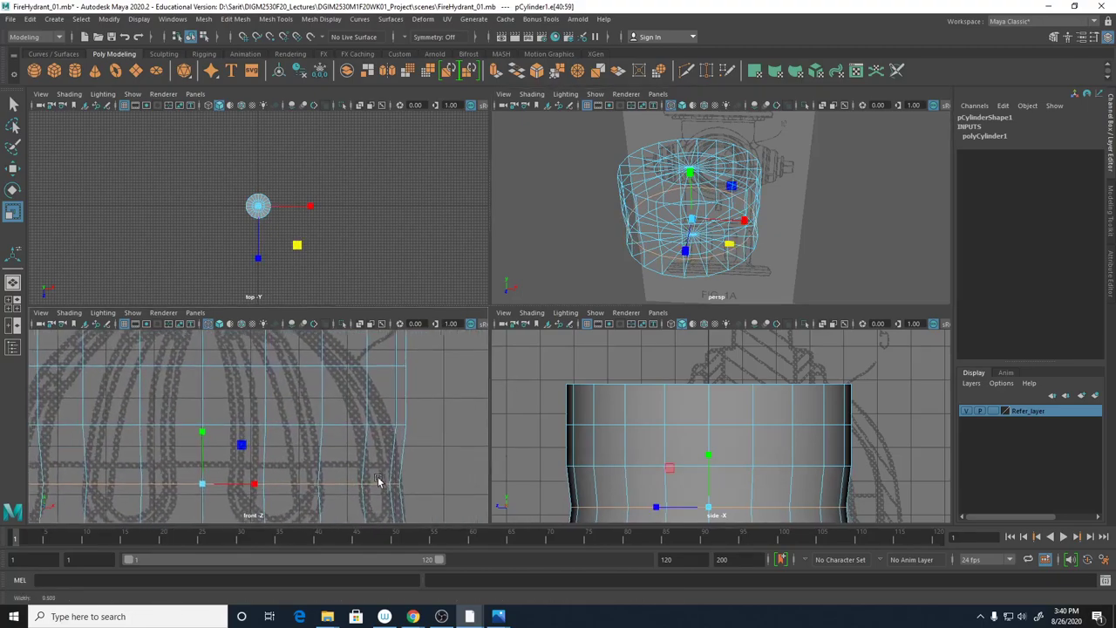
pyautogui.scroll(-2, 378, 479)
pyautogui.click(373, 429)
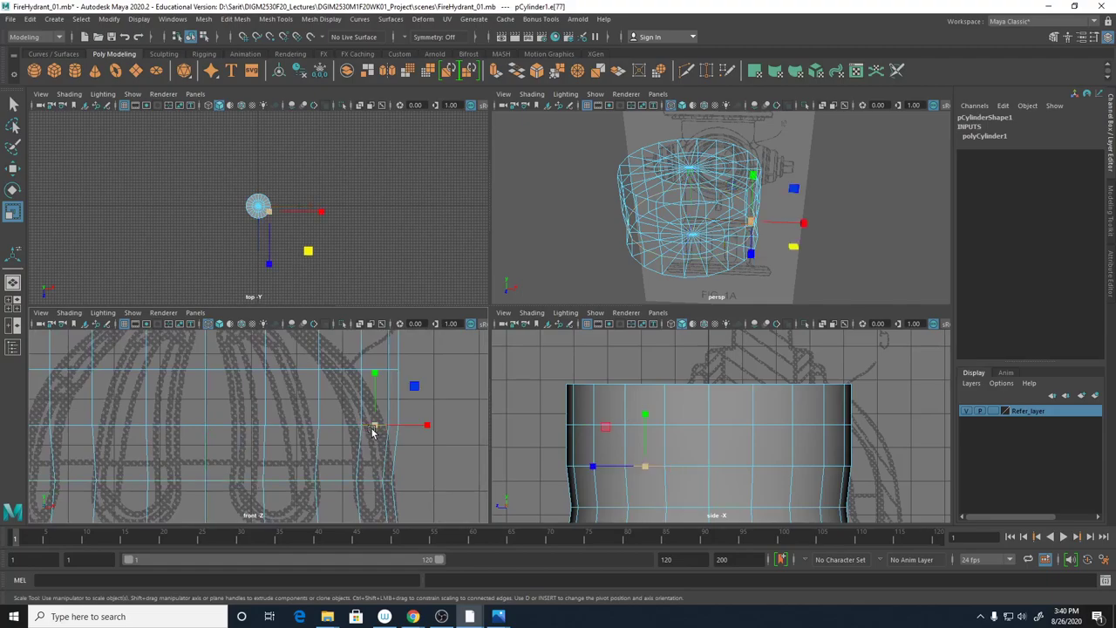
pyautogui.doubleClick(373, 429)
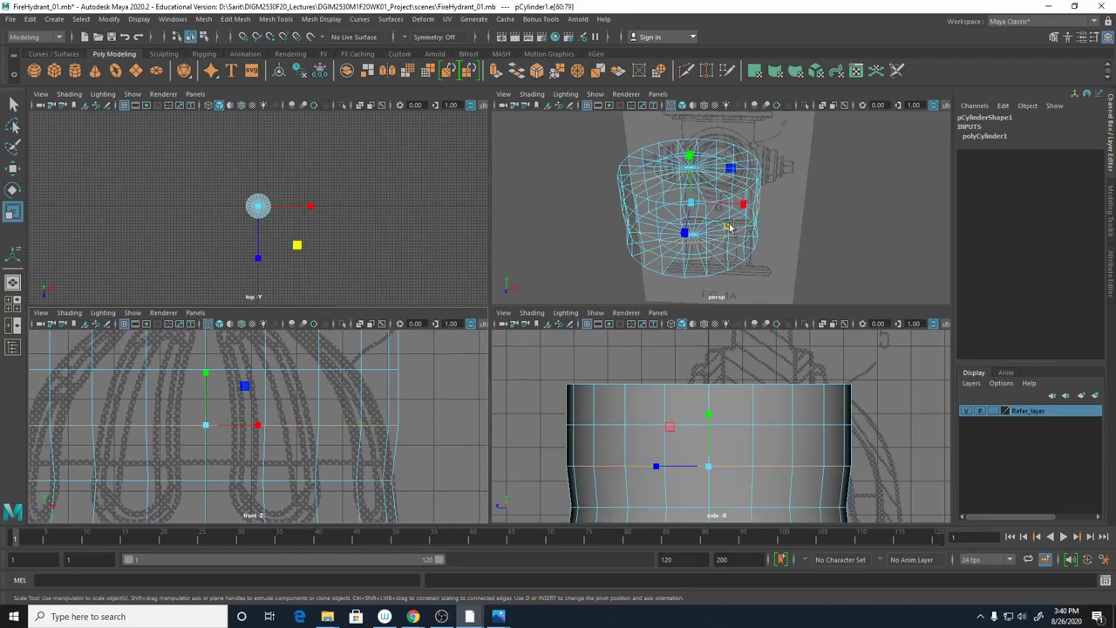
pyautogui.moveTo(729, 227); pyautogui.dragTo(733, 226)
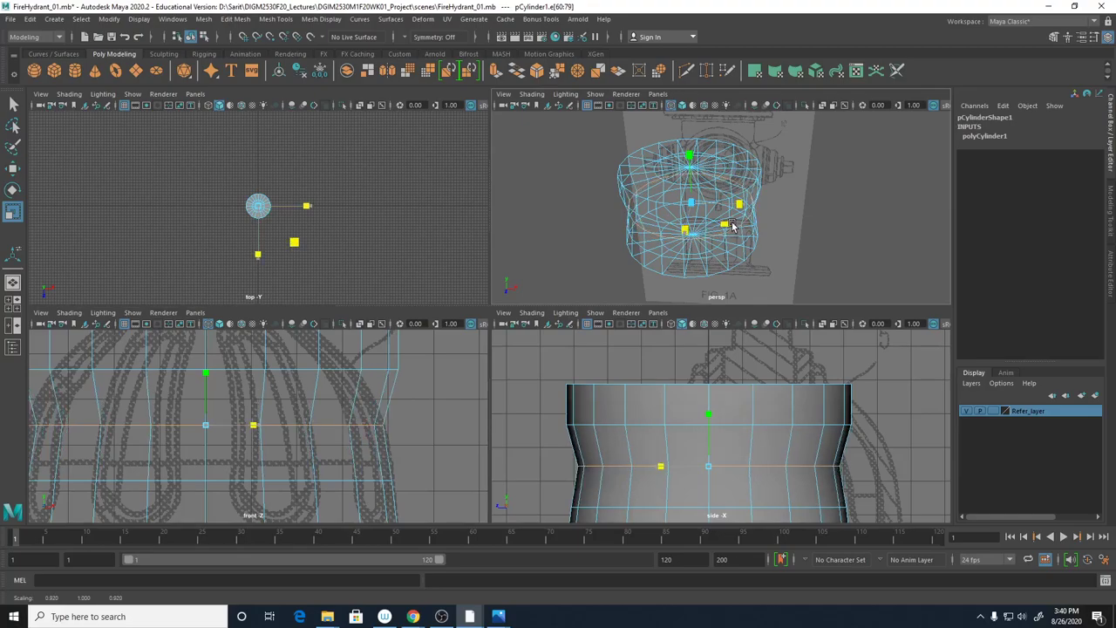
pyautogui.moveTo(733, 226); pyautogui.dragTo(733, 227)
# Try to scale the uppermost intermediate edge loop inward in the XZ plane to match the dome curve in the front view
pyautogui.scroll(5, 784, 235)
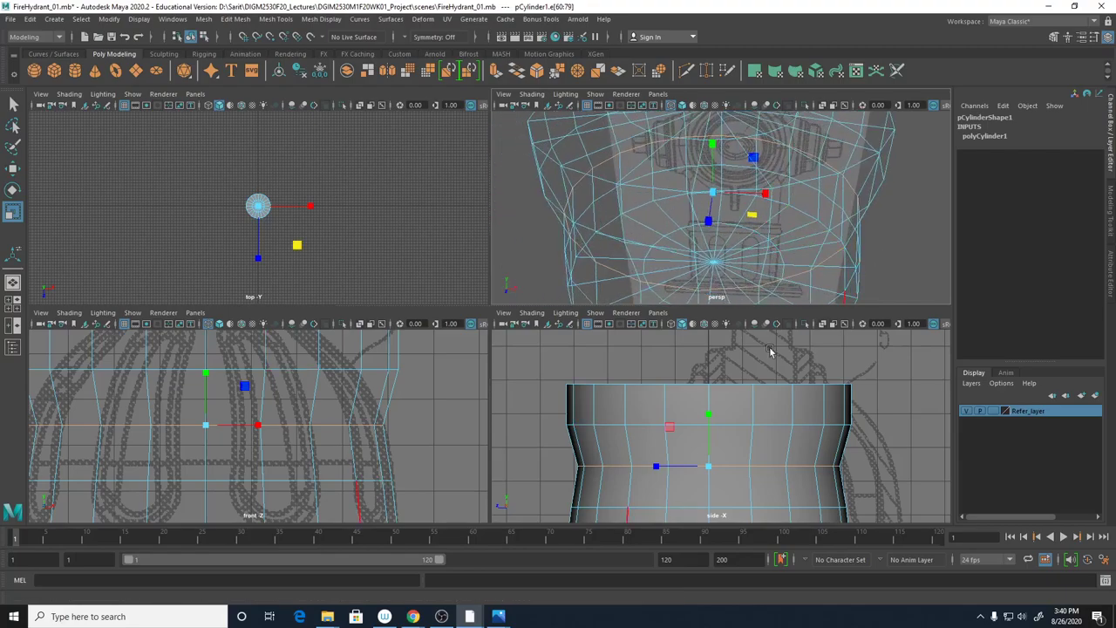
pyautogui.scroll(-4, 410, 398)
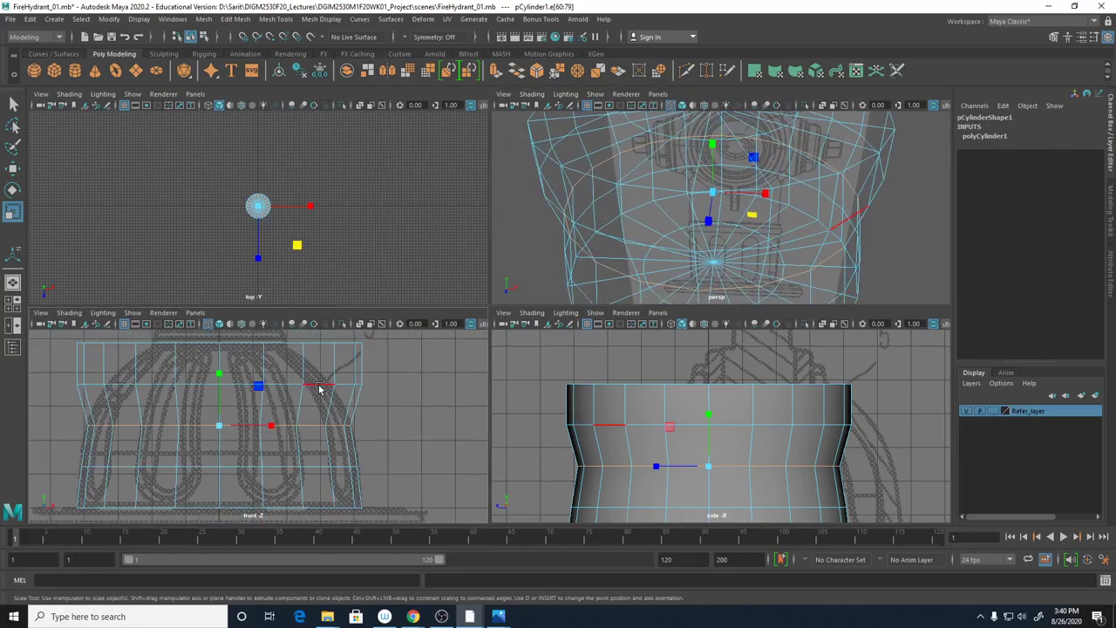
pyautogui.doubleClick(319, 386)
pyautogui.moveTo(749, 171); pyautogui.dragTo(748, 174)
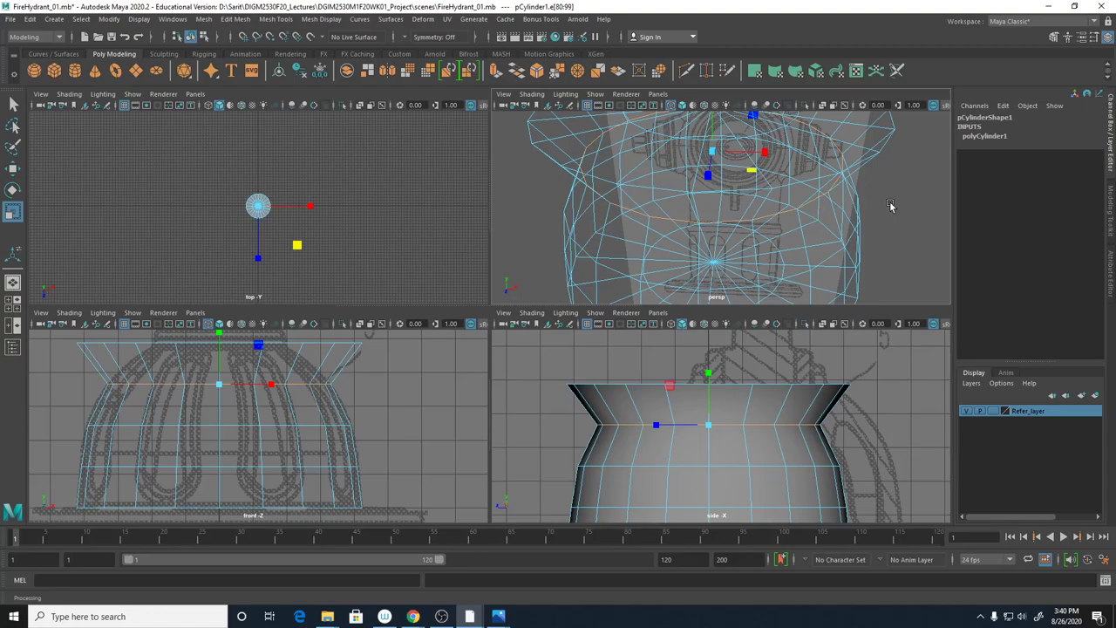
# Undo the scaling of the three side edge loops and the edge selections made before it
pyautogui.hotkey('ctrl', 'z')
pyautogui.hotkey('ctrl', 'z')
pyautogui.hotkey('ctrl', 'z')
pyautogui.hotkey('ctrl', 'z')
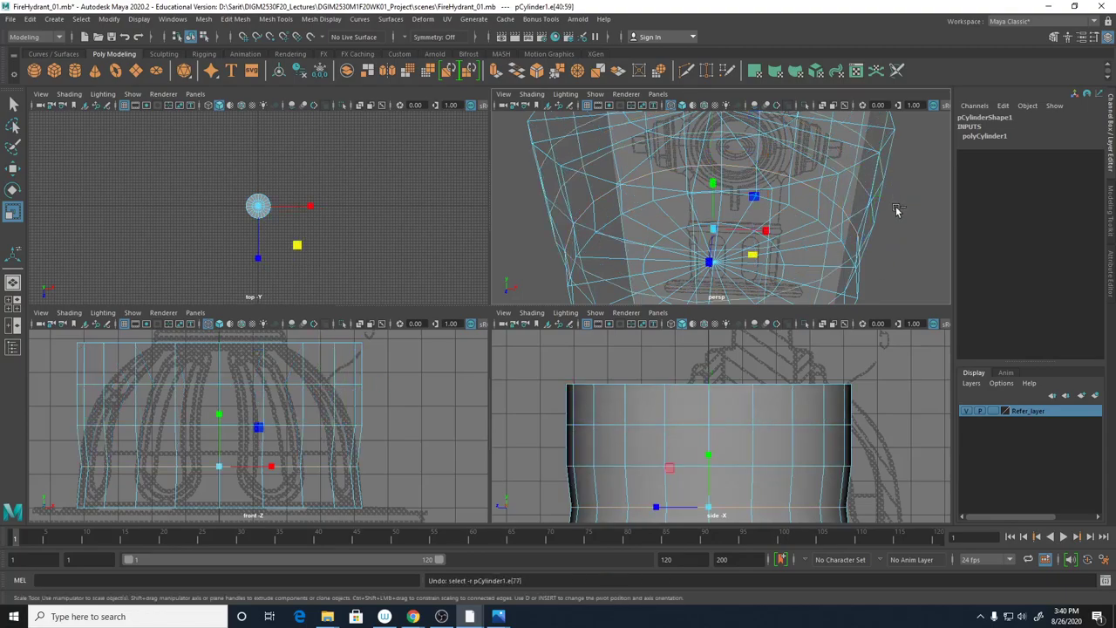
pyautogui.hotkey('ctrl', 'z')
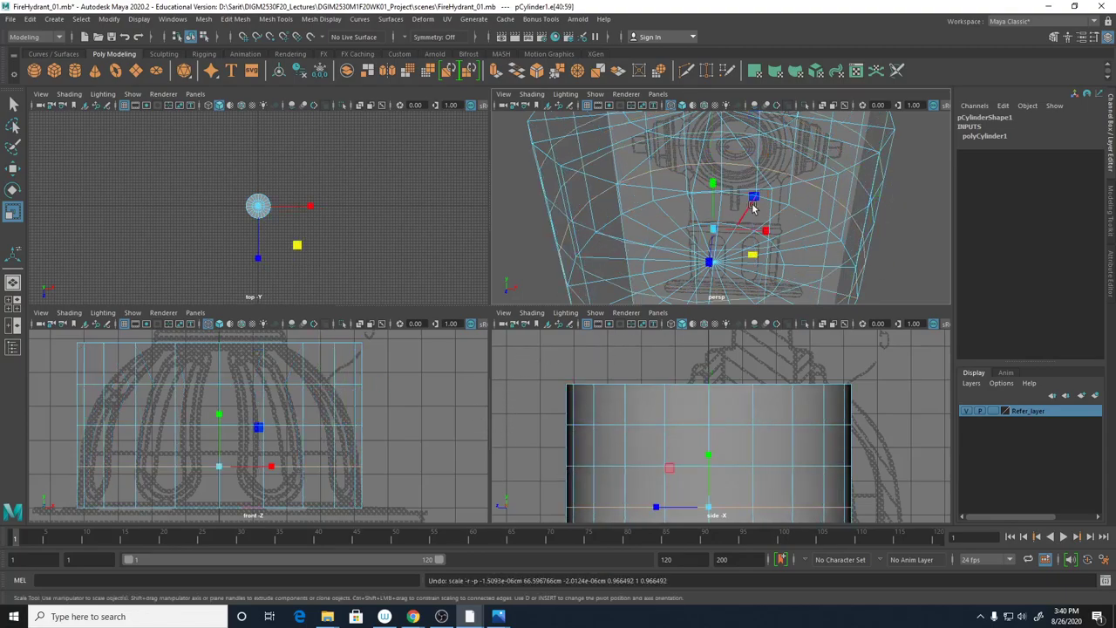
pyautogui.hotkey('ctrl', 'z')
pyautogui.hotkey('ctrl', 'z')
pyautogui.hotkey('ctrl', 'z')
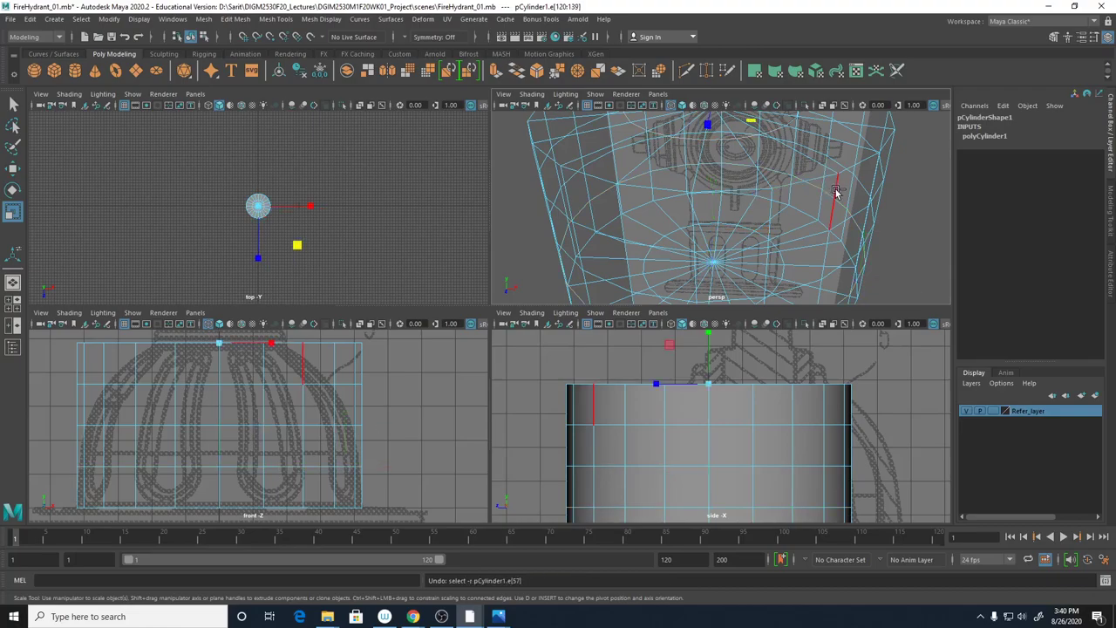
pyautogui.hotkey('ctrl', 'z')
pyautogui.hotkey('ctrl', 'z')
pyautogui.hotkey('ctrl', 'z')
pyautogui.hotkey('ctrl', 'z')
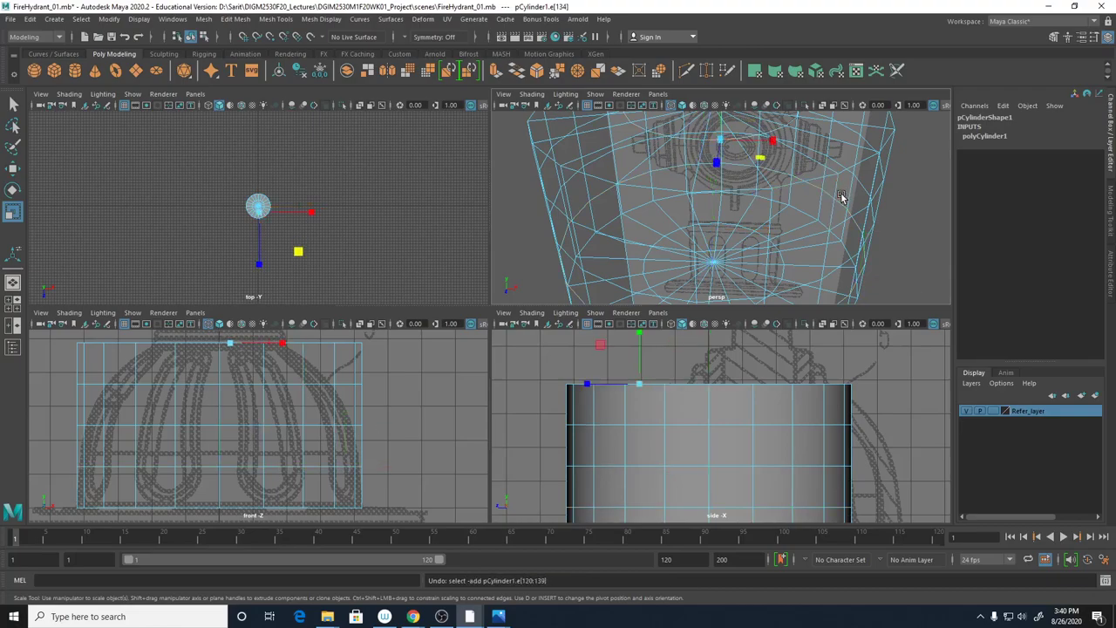
# Return the cylinder to object mode and set its Subdivisions Axis to 16, consulting Fire Hydrant 002.JPG in Photos for the rib layout
pyautogui.moveTo(842, 178); pyautogui.dragTo(903, 158, button='right')
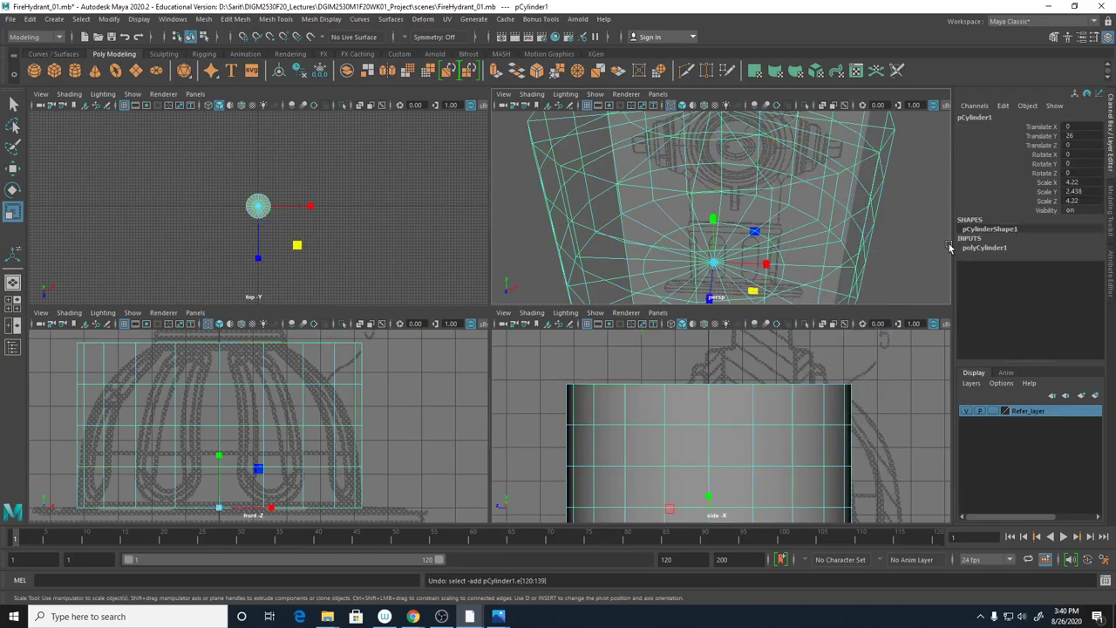
pyautogui.click(987, 248)
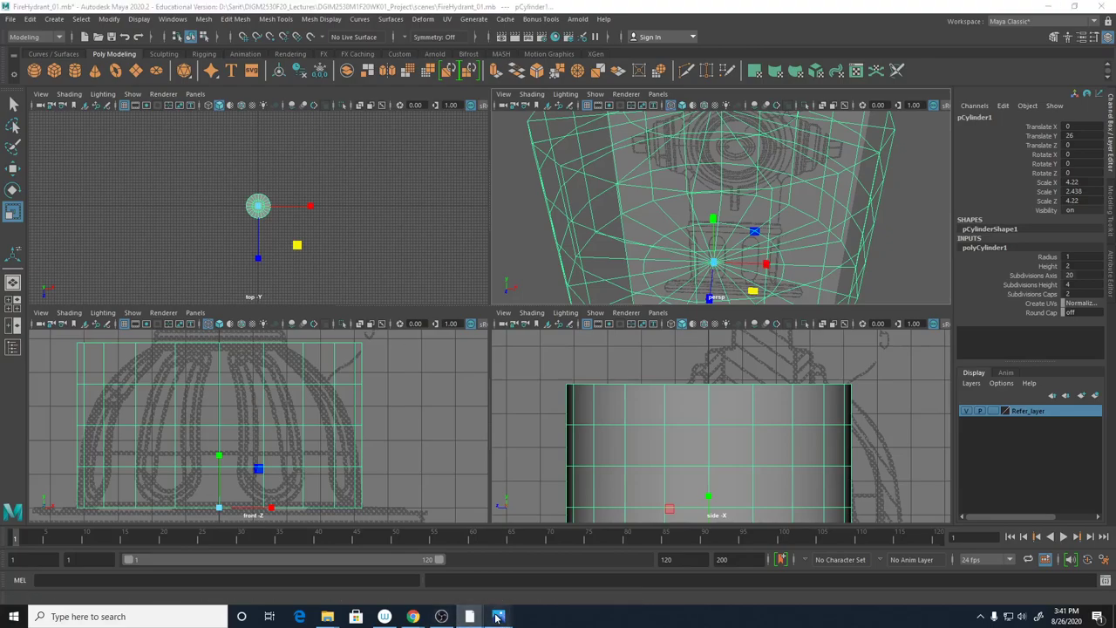
pyautogui.moveTo(498, 618)
pyautogui.click(567, 572)
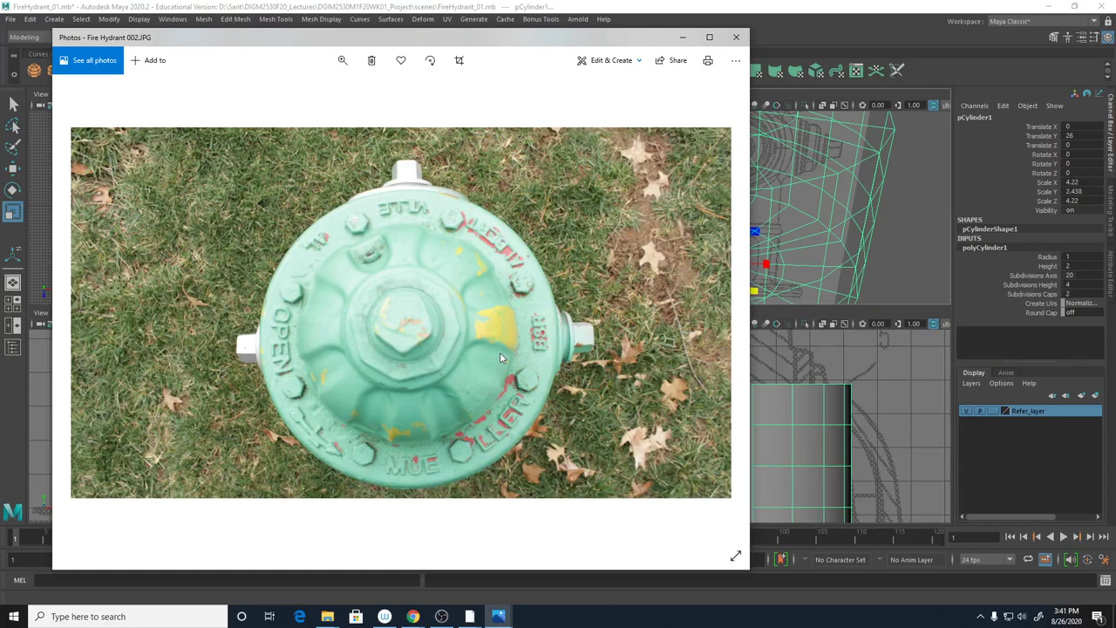
pyautogui.click(1078, 273)
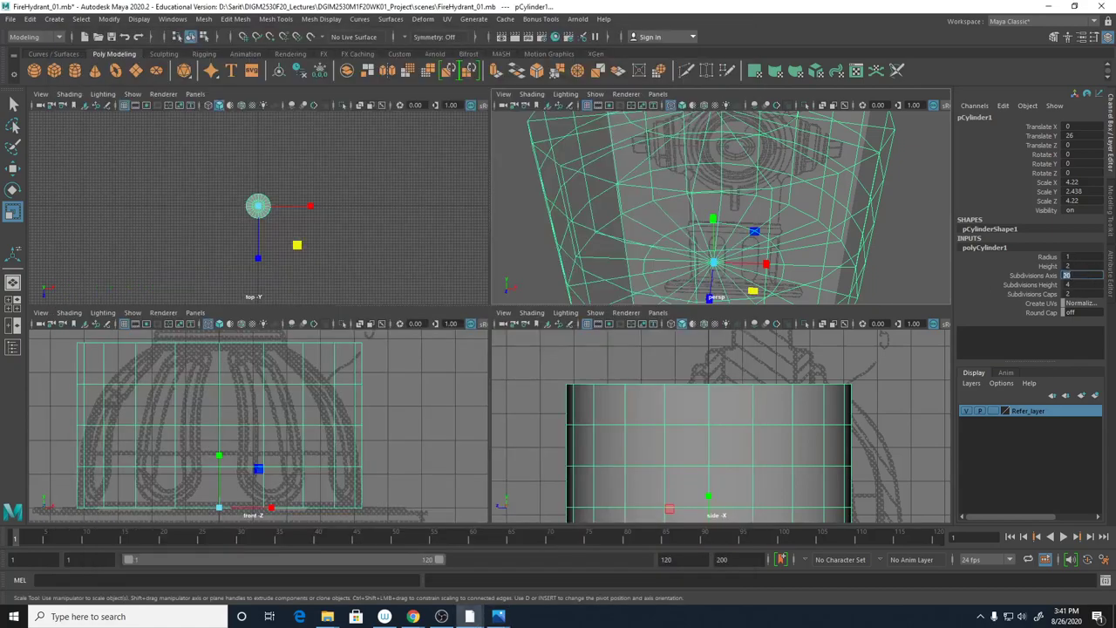
pyautogui.write('16')
pyautogui.press('Return')
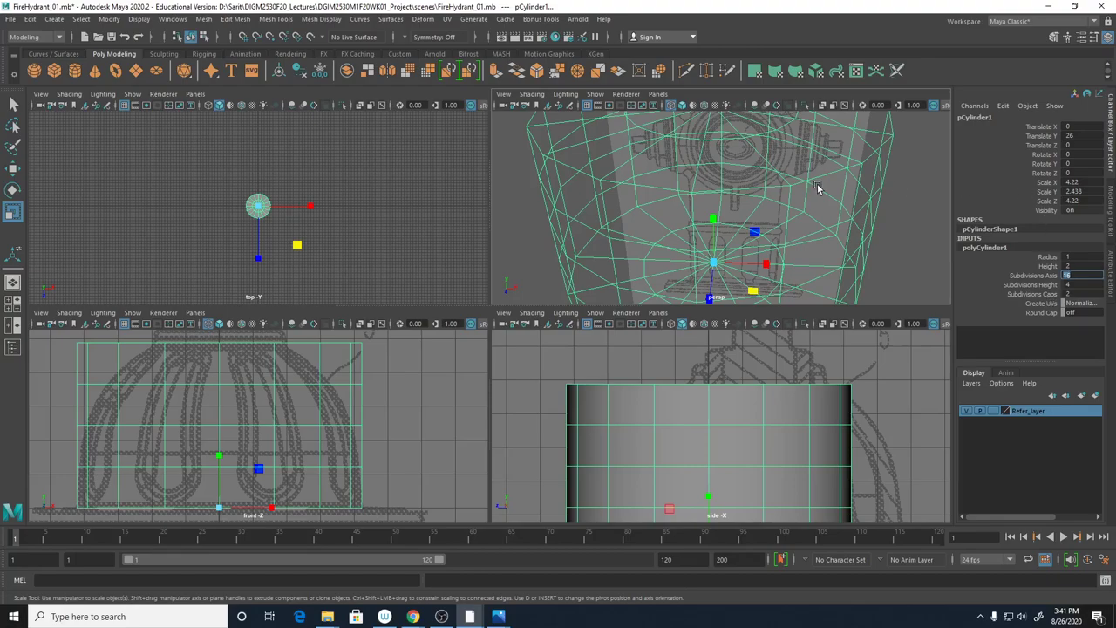
# Rotate the cylinder about 13.5 degrees around Y, judging its vertical edges against the dome ribs in the front view
pyautogui.scroll(-5, 817, 182)
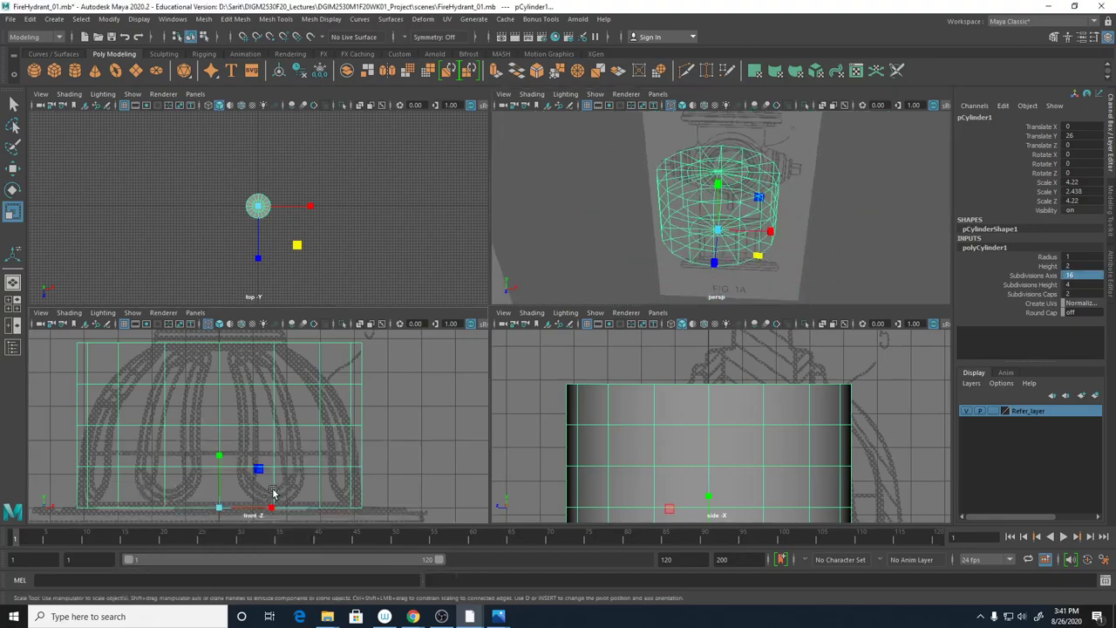
pyautogui.press('space')
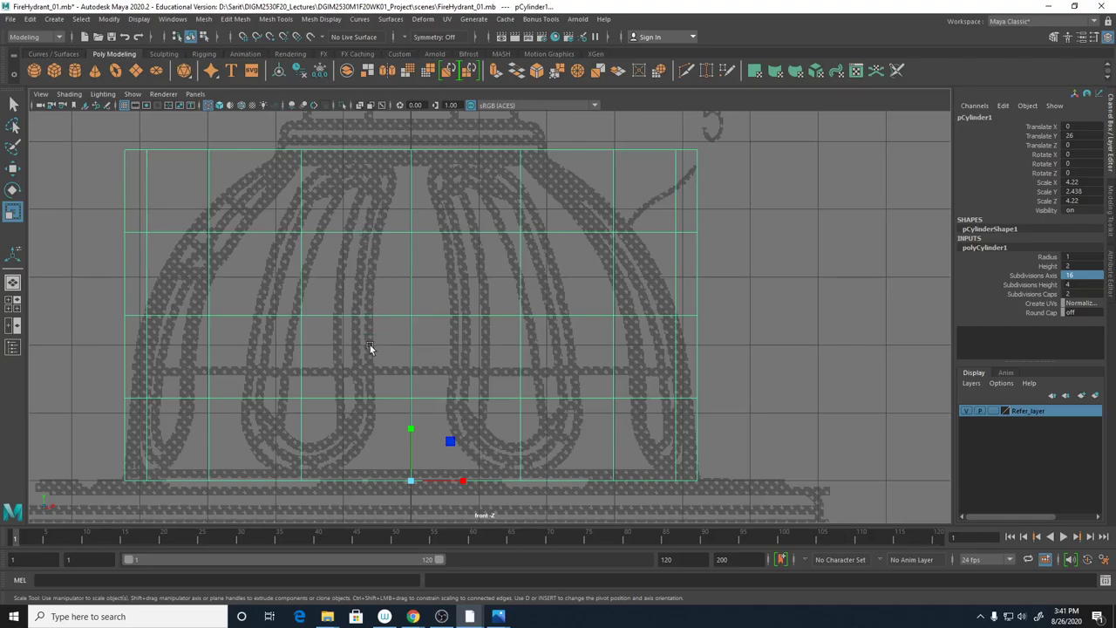
pyautogui.press('e')
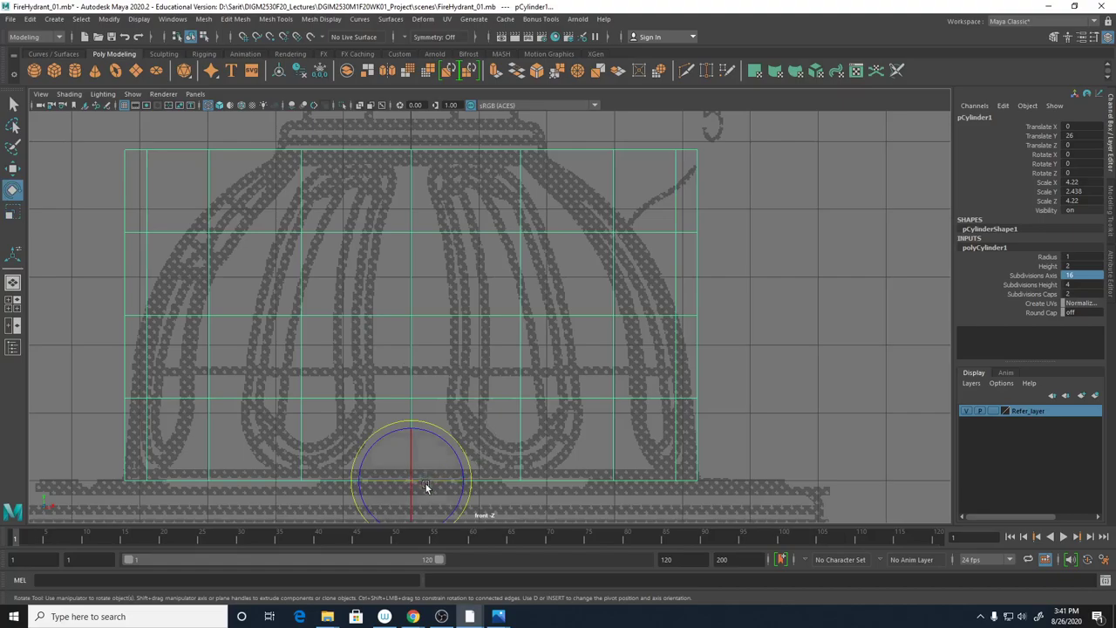
pyautogui.moveTo(427, 484); pyautogui.dragTo(439, 485)
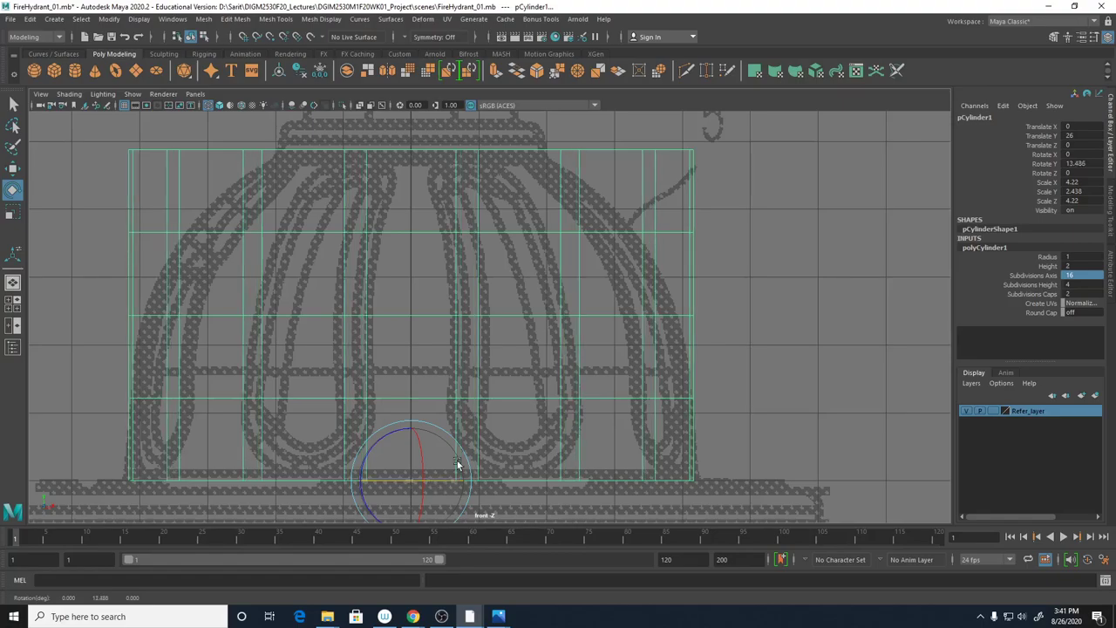
# Set the cylinder's Rotate Y to 10
pyautogui.press('space')
pyautogui.keyDown('alt'); pyautogui.moveTo(790, 190); pyautogui.dragTo(802, 188); pyautogui.keyUp('alt')
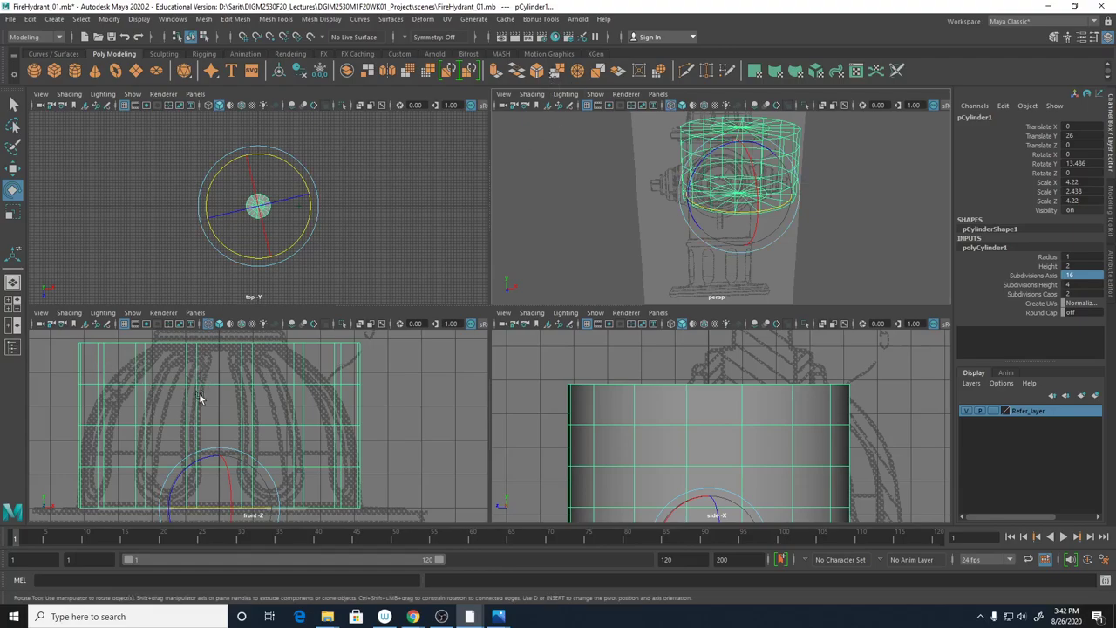
pyautogui.doubleClick(1077, 164)
pyautogui.write('10')
pyautogui.press('Return')
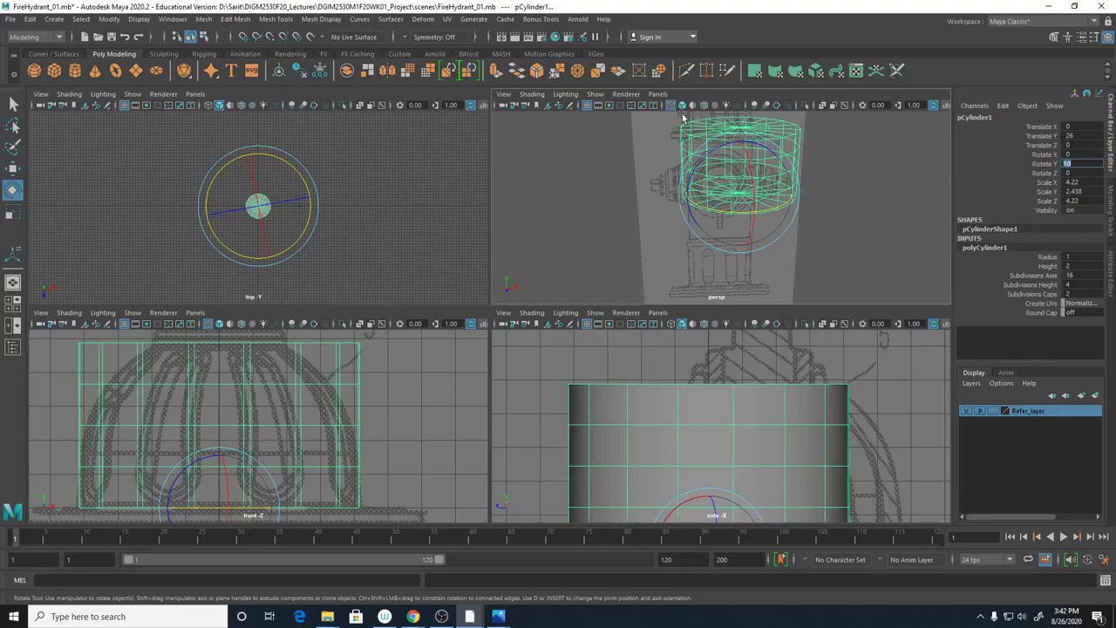
# Show the top view in wireframe and set the cylinder's Rotate Y to 12, judging how level its front edge is
pyautogui.scroll(10, 200, 204)
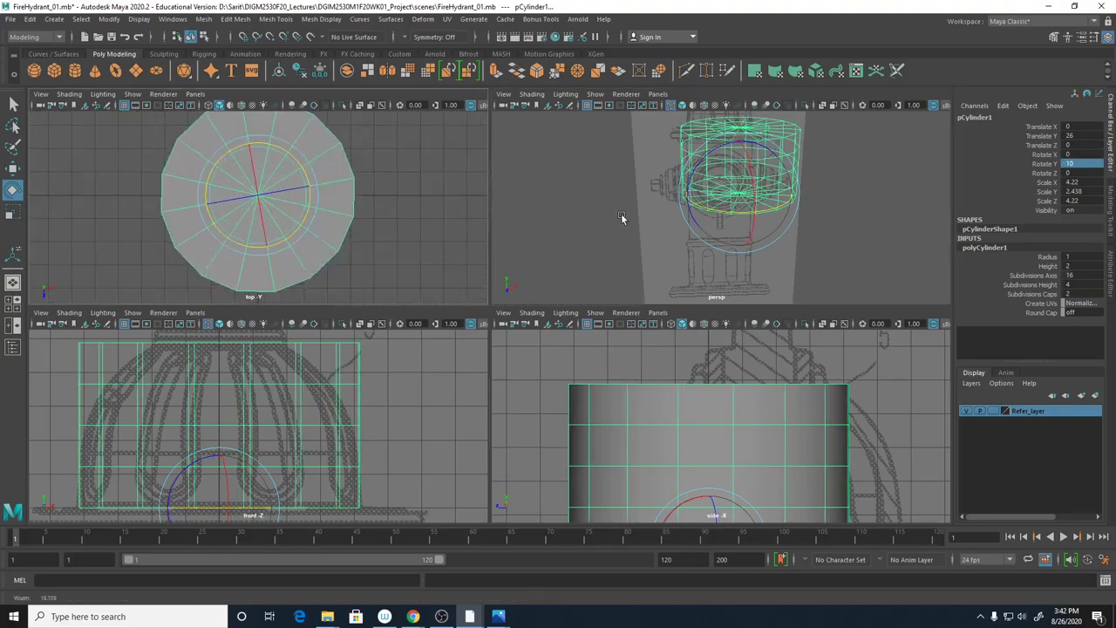
pyautogui.scroll(-3, 241, 213)
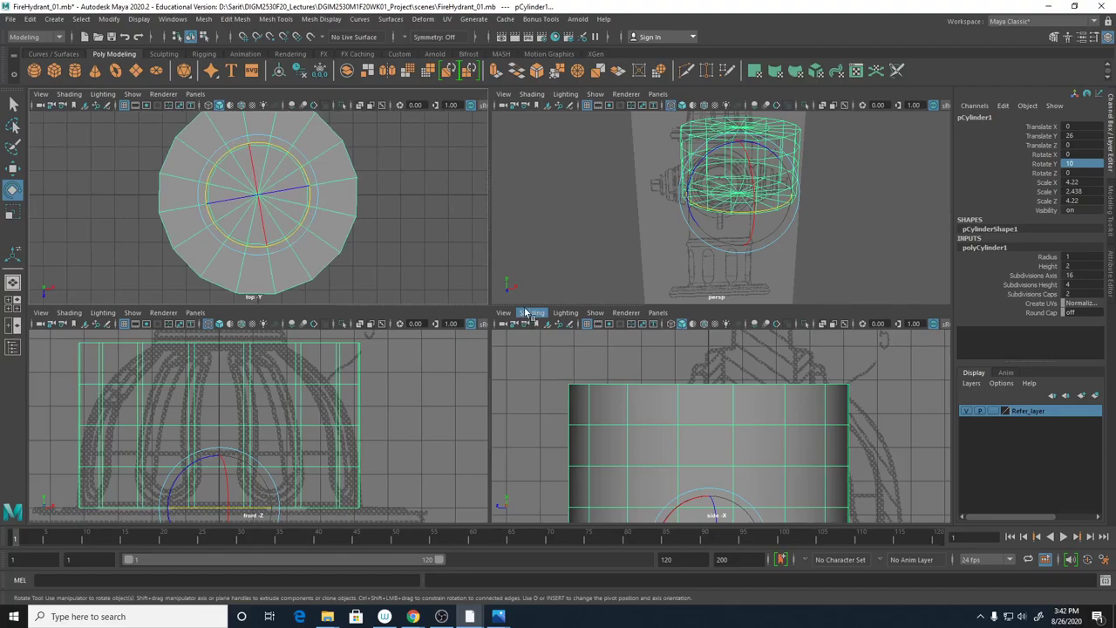
pyautogui.keyDown('alt'); pyautogui.moveTo(287, 297); pyautogui.dragTo(328, 249, button='middle'); pyautogui.keyUp('alt')
pyautogui.scroll(3, 331, 248)
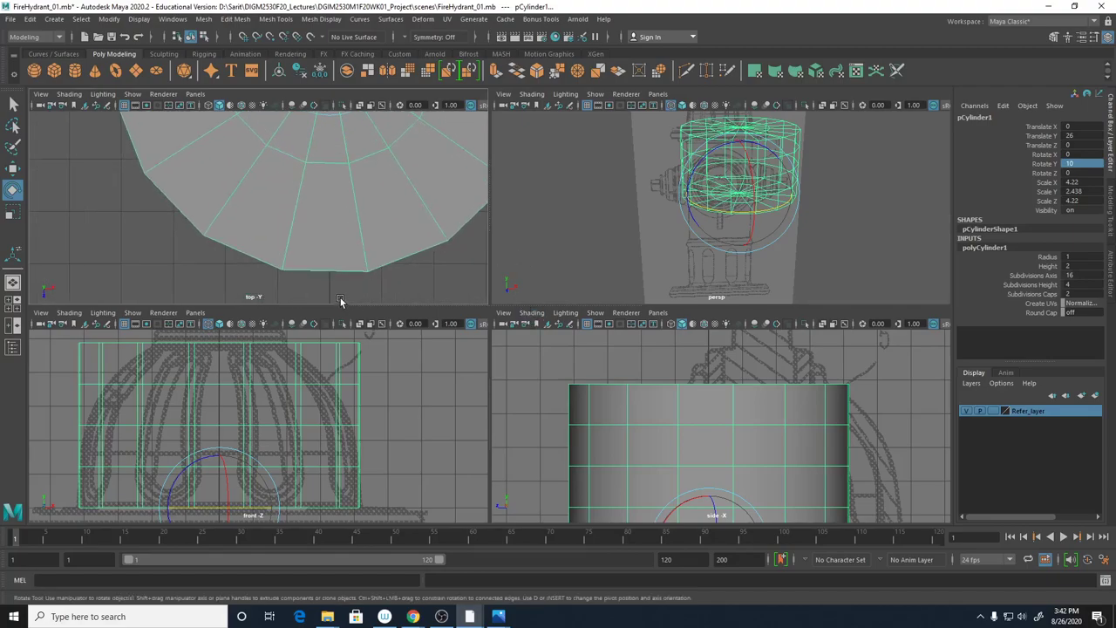
pyautogui.scroll(3, 344, 244)
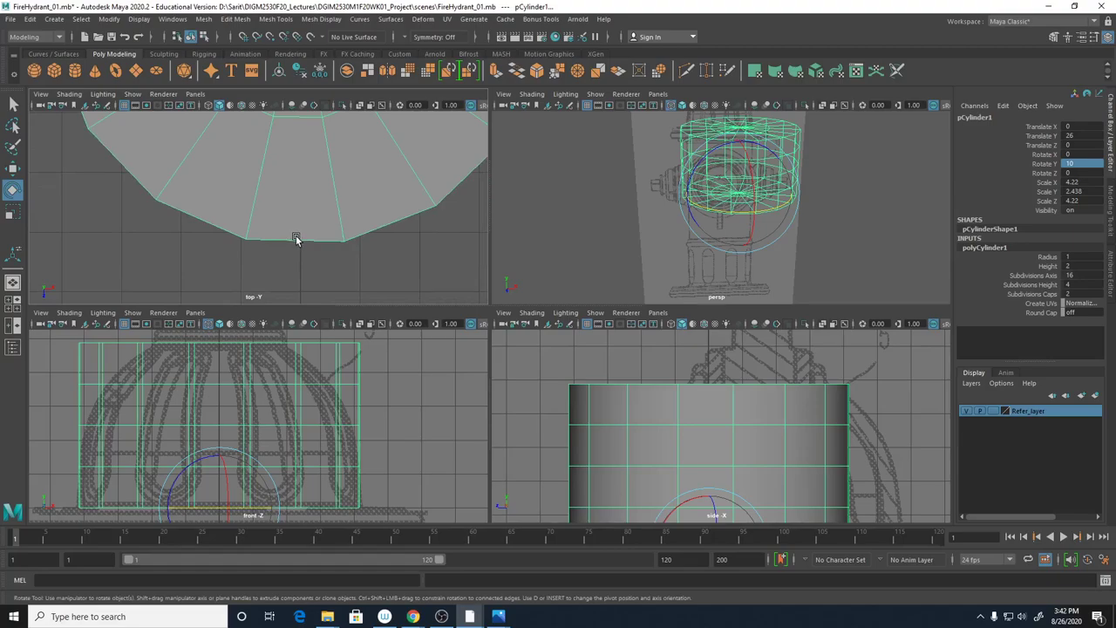
pyautogui.keyDown('alt'); pyautogui.moveTo(299, 251); pyautogui.dragTo(436, 263, button='right'); pyautogui.keyUp('alt')
pyautogui.press('4')
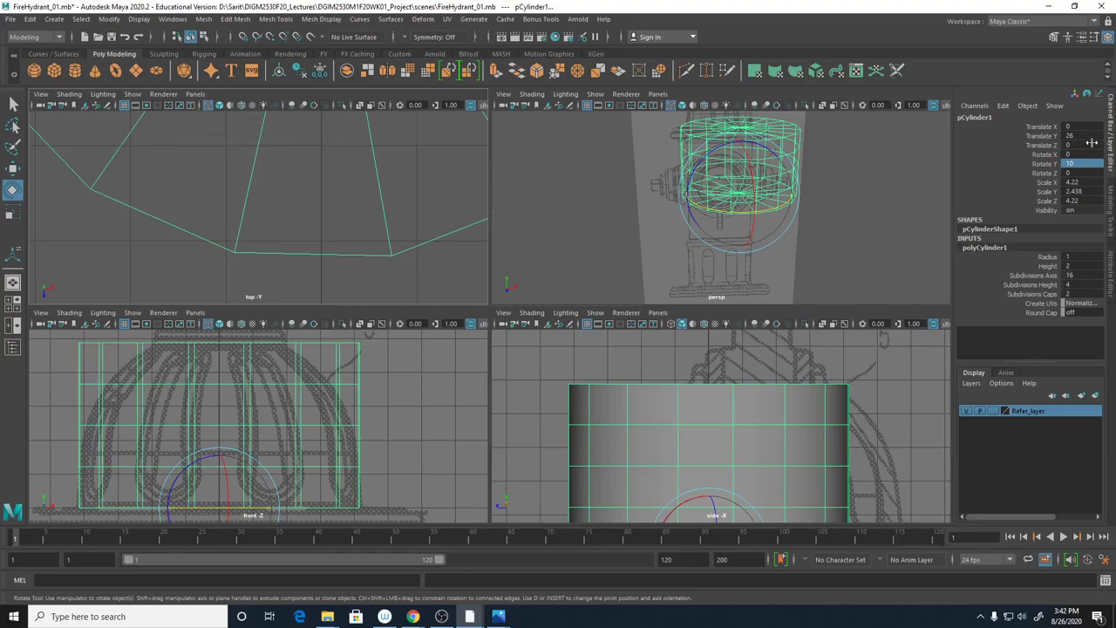
pyautogui.doubleClick(1082, 163)
pyautogui.write('12')
pyautogui.press('Return')
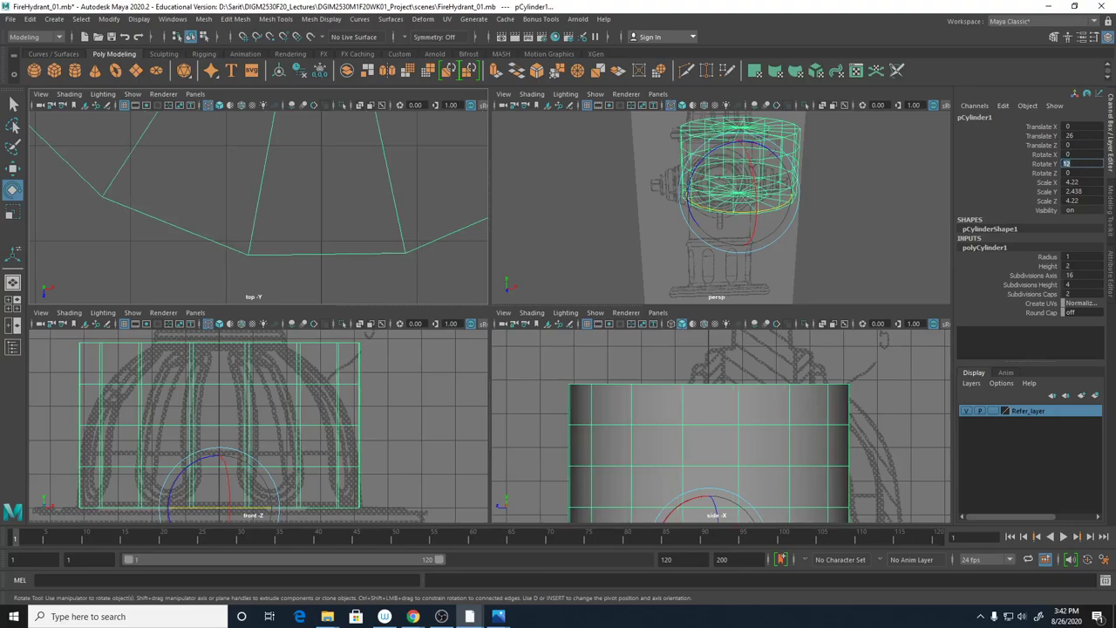
# Set the cylinder's Rotate Y to 11.5 and judge how level its front edge is in the top view
pyautogui.write('11.5')
pyautogui.press('Return')
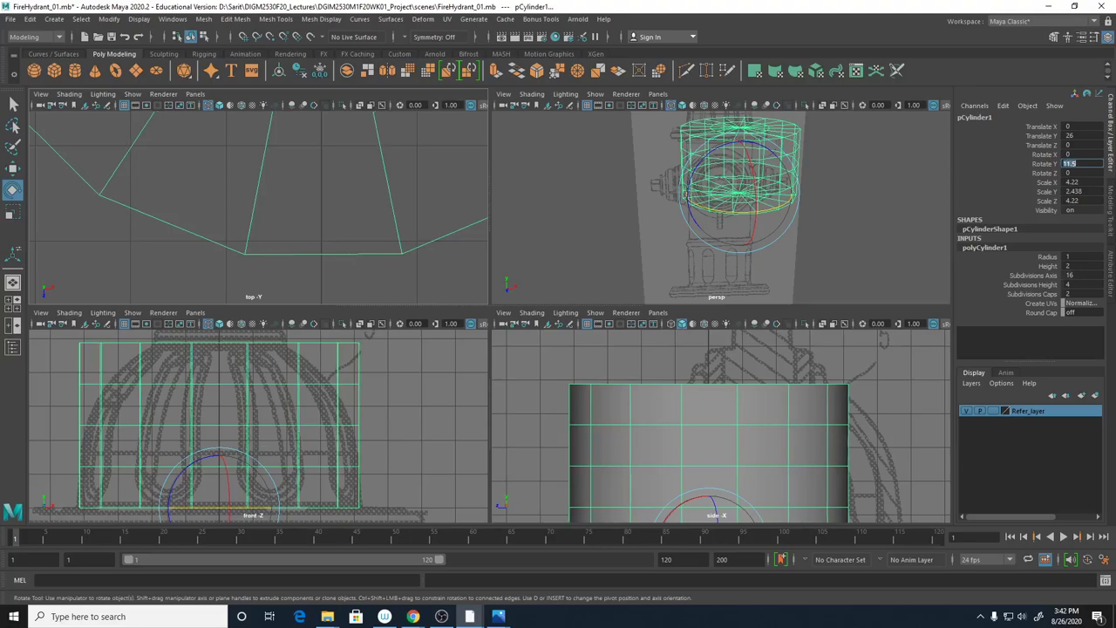
pyautogui.scroll(3, 392, 253)
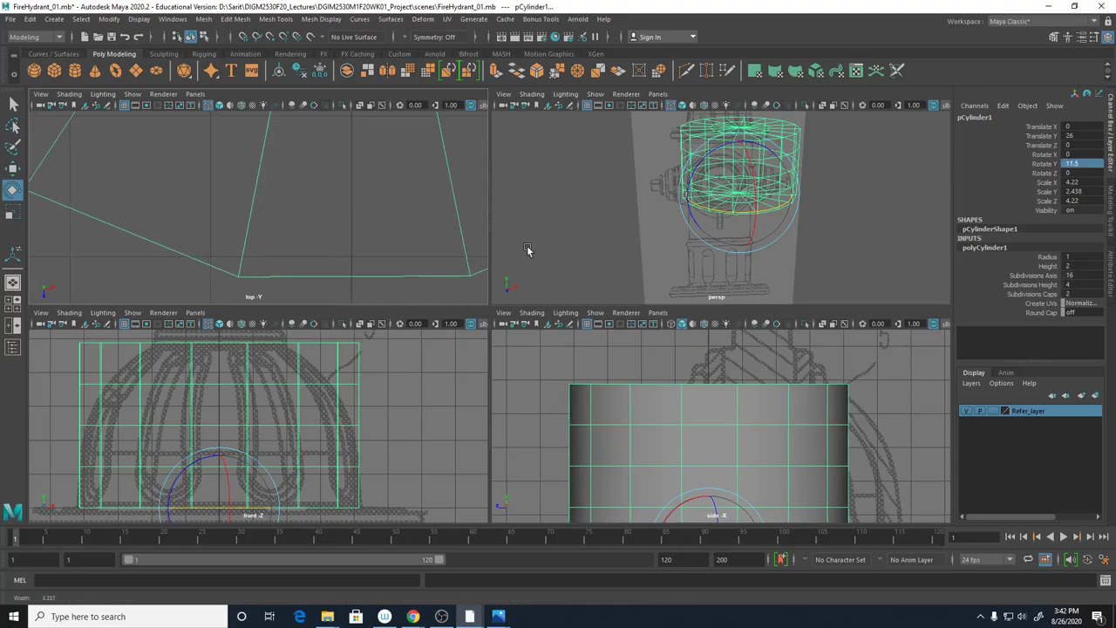
pyautogui.keyDown('alt'); pyautogui.moveTo(430, 259); pyautogui.dragTo(352, 256, button='middle'); pyautogui.keyUp('alt')
pyautogui.keyDown('alt'); pyautogui.moveTo(351, 256); pyautogui.dragTo(411, 250, button='right'); pyautogui.keyUp('alt')
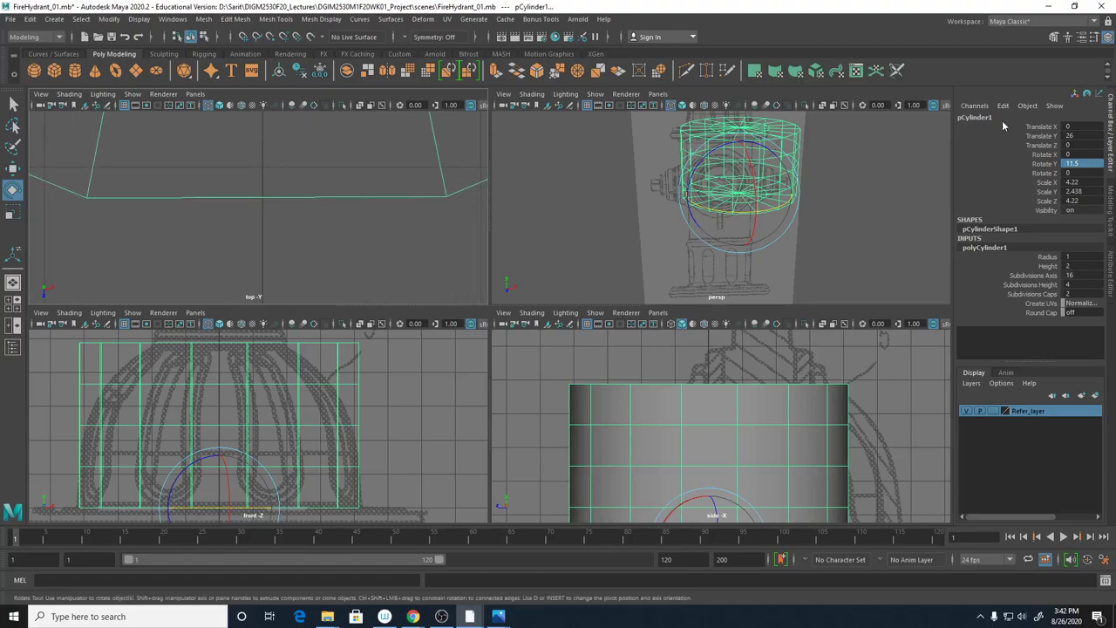
# Refine the cylinder's Rotate Y to 11.45 and compare its front edge with the grid in the top view
pyautogui.click(1089, 164)
pyautogui.press('Return')
pyautogui.write('1')
pyautogui.press('Return')
pyautogui.write('11.45')
pyautogui.press('Return')
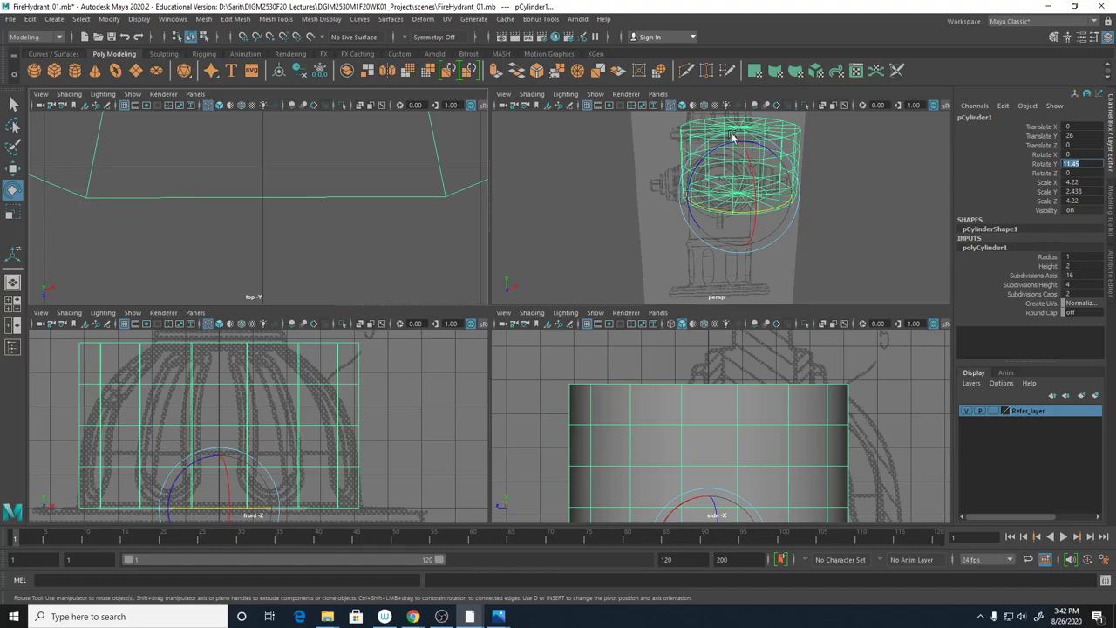
pyautogui.keyDown('alt'); pyautogui.moveTo(197, 242); pyautogui.dragTo(370, 252, button='right'); pyautogui.keyUp('alt')
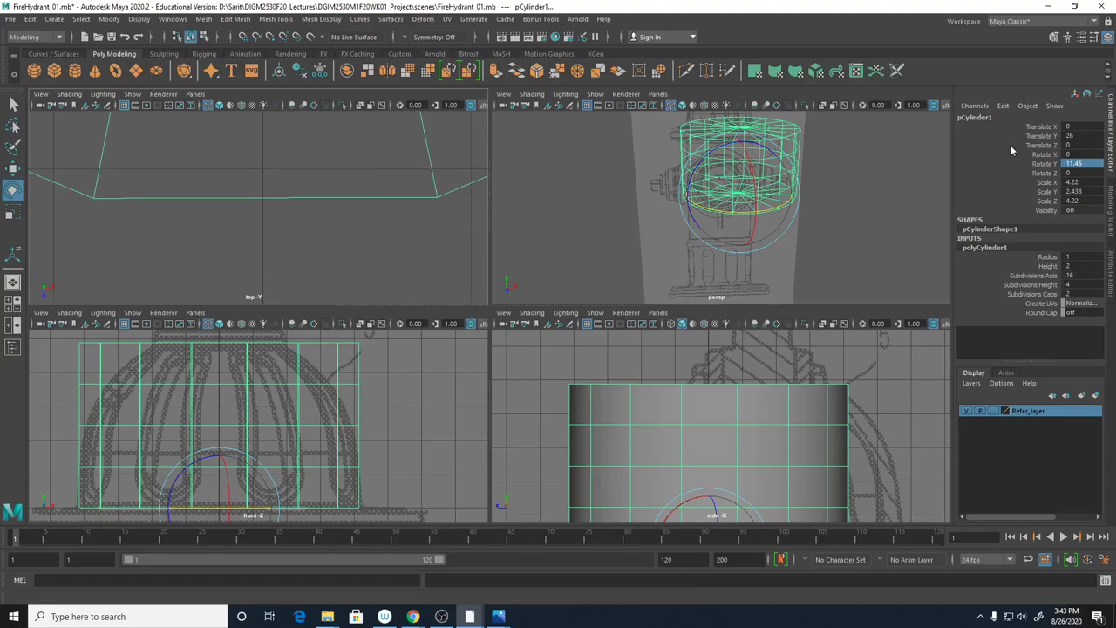
# Set the cylinder's Rotate Y to 11.22 so its front edge is level in the top view
pyautogui.click(1090, 167)
pyautogui.doubleClick(1089, 167)
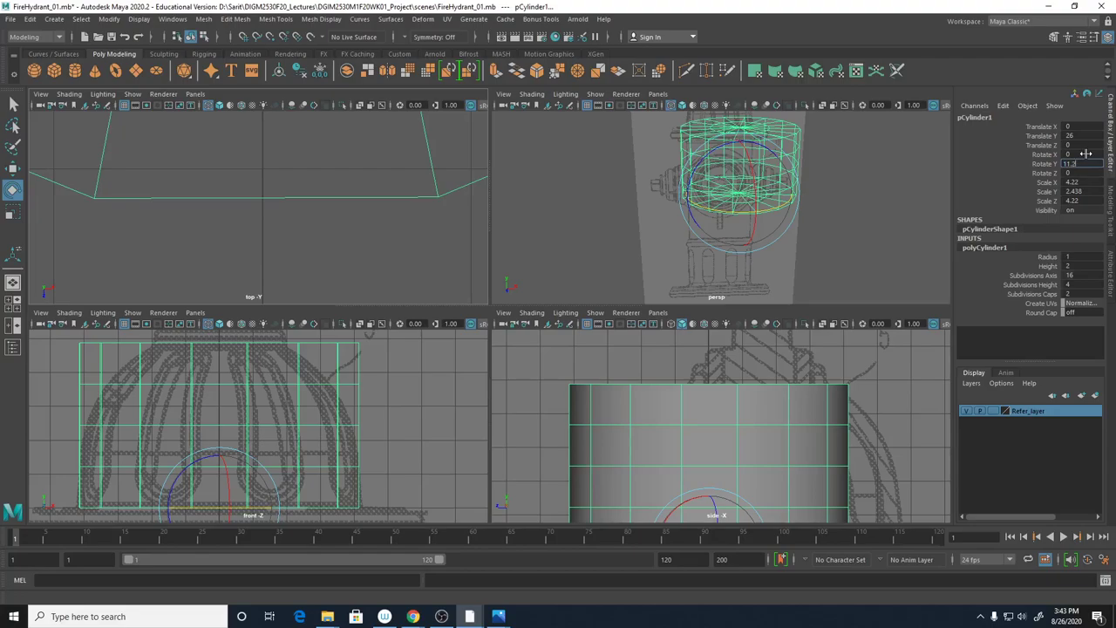
pyautogui.press('Return')
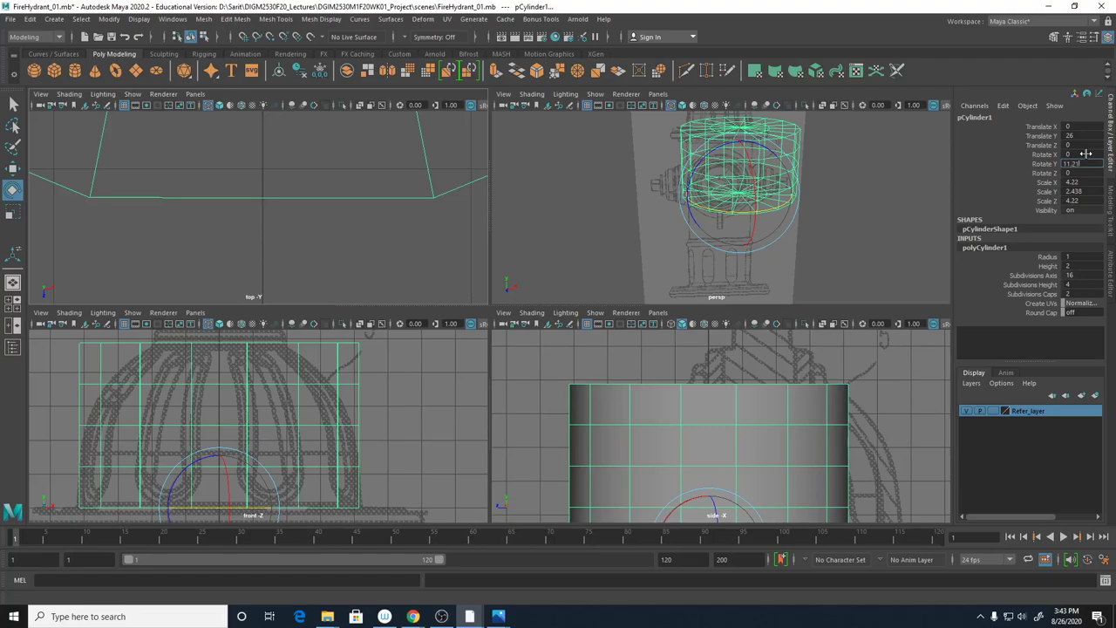
pyautogui.press('Return')
pyautogui.press('Return')
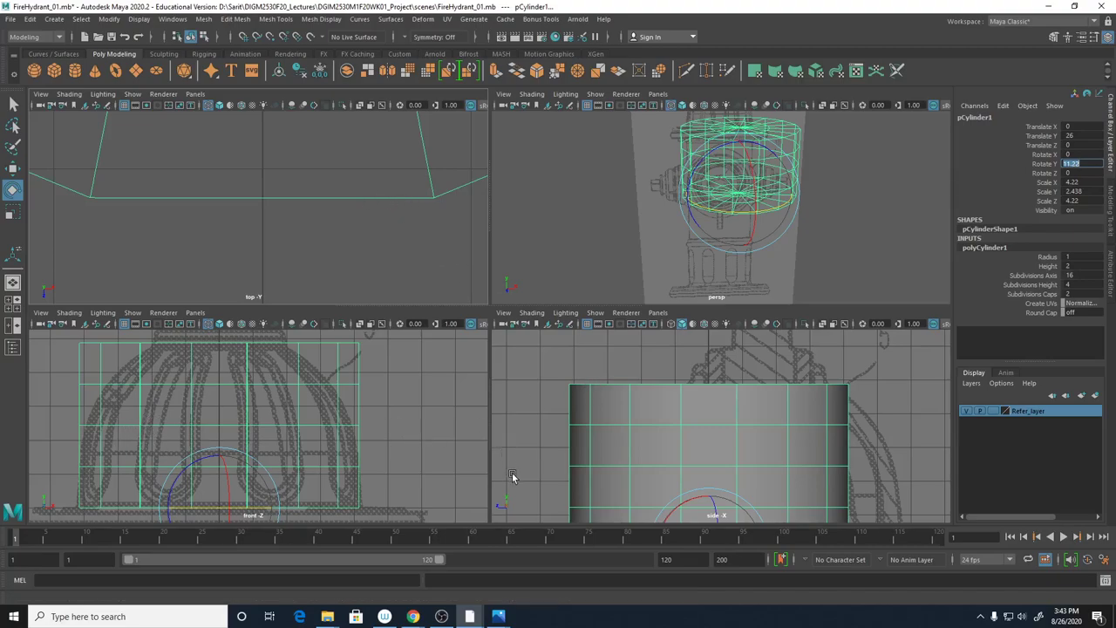
# Check the cylinder's vertical edges against the dome ribs in the front view and save the scene
pyautogui.moveTo(824, 241)
pyautogui.keyDown('alt'); pyautogui.mouseDown()
pyautogui.moveTo(860, 255)
pyautogui.moveTo(847, 257)
pyautogui.moveTo(844, 243)
pyautogui.moveTo(837, 252)
pyautogui.mouseUp(); pyautogui.keyUp('alt')
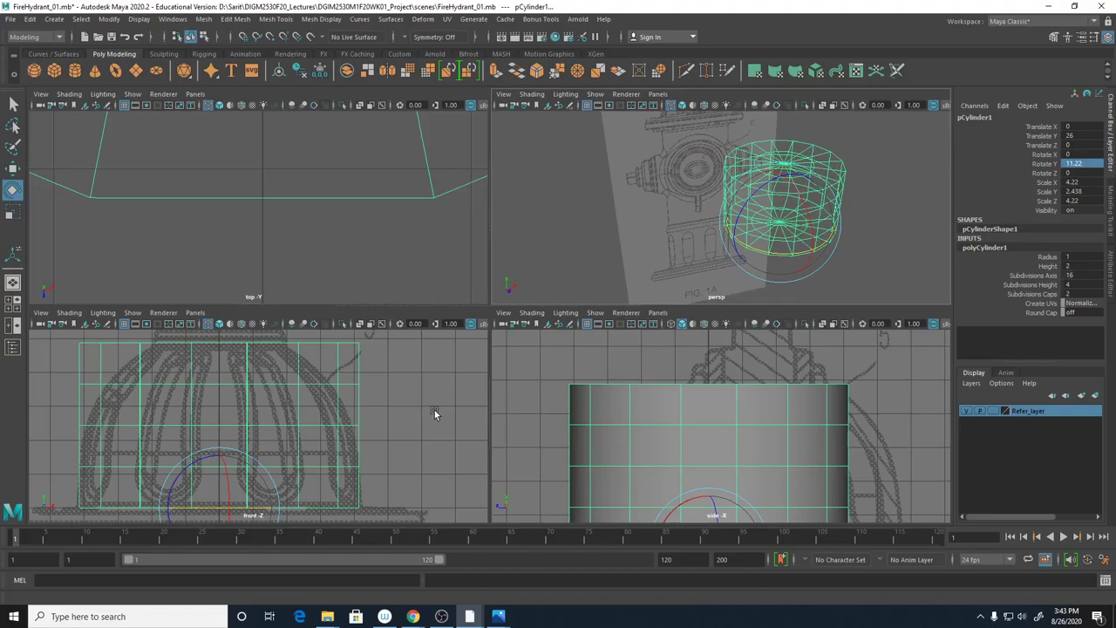
pyautogui.press('space')
pyautogui.scroll(-1, 430, 391)
pyautogui.scroll(-2, 410, 342)
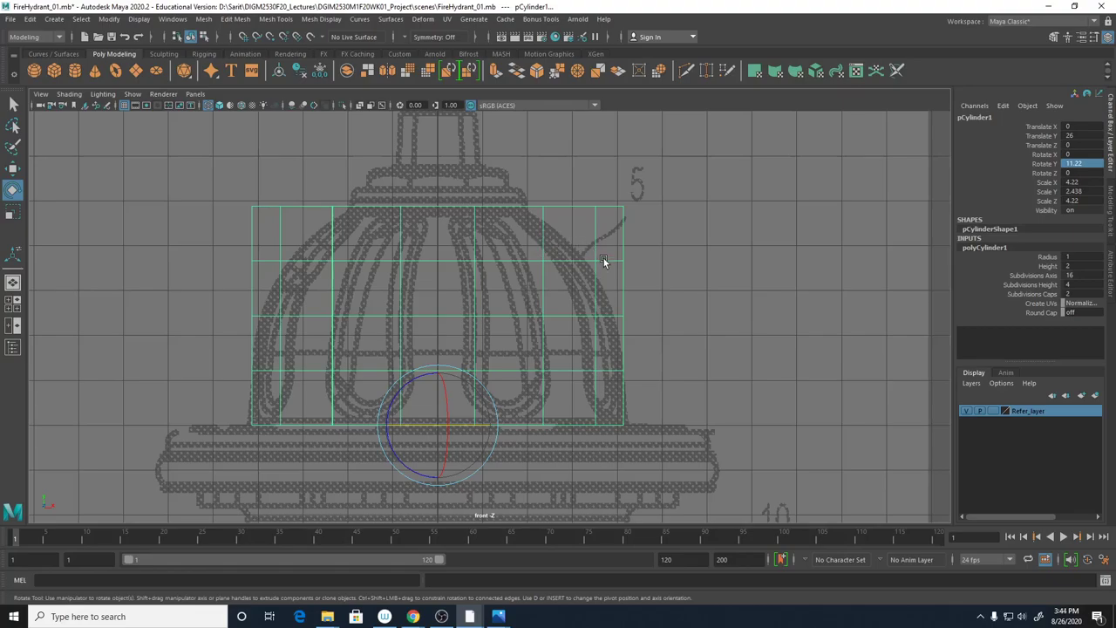
pyautogui.hotkey('ctrl', 's')
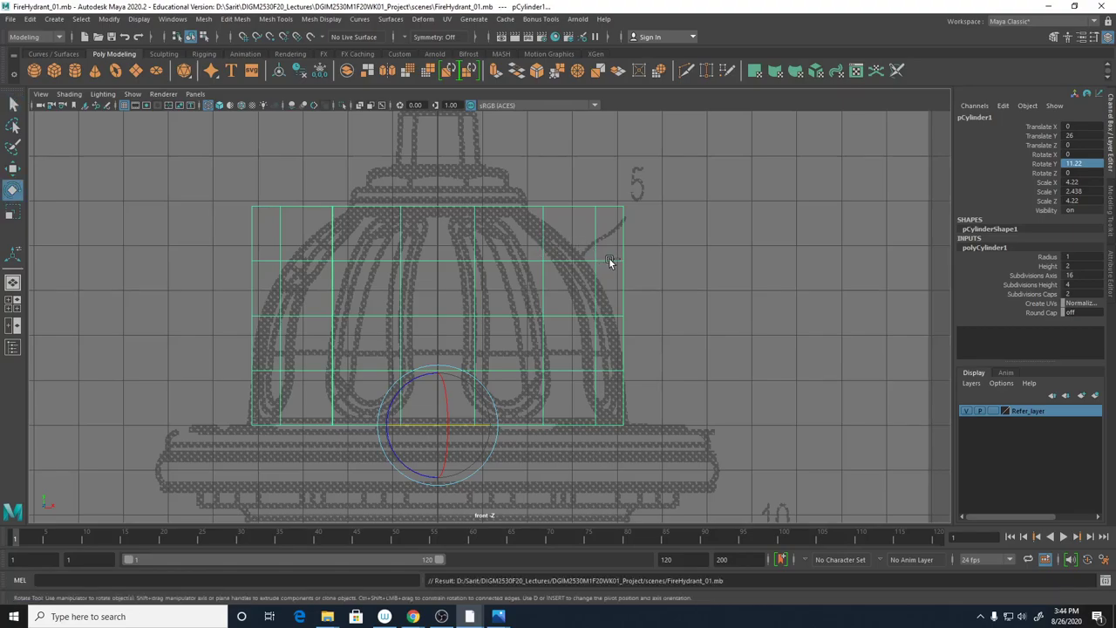
# Select the cylinder's middle horizontal edge loop and scale it slightly inward on X and Z to follow the dome outline
pyautogui.moveTo(606, 260); pyautogui.dragTo(614, 225, button='right')
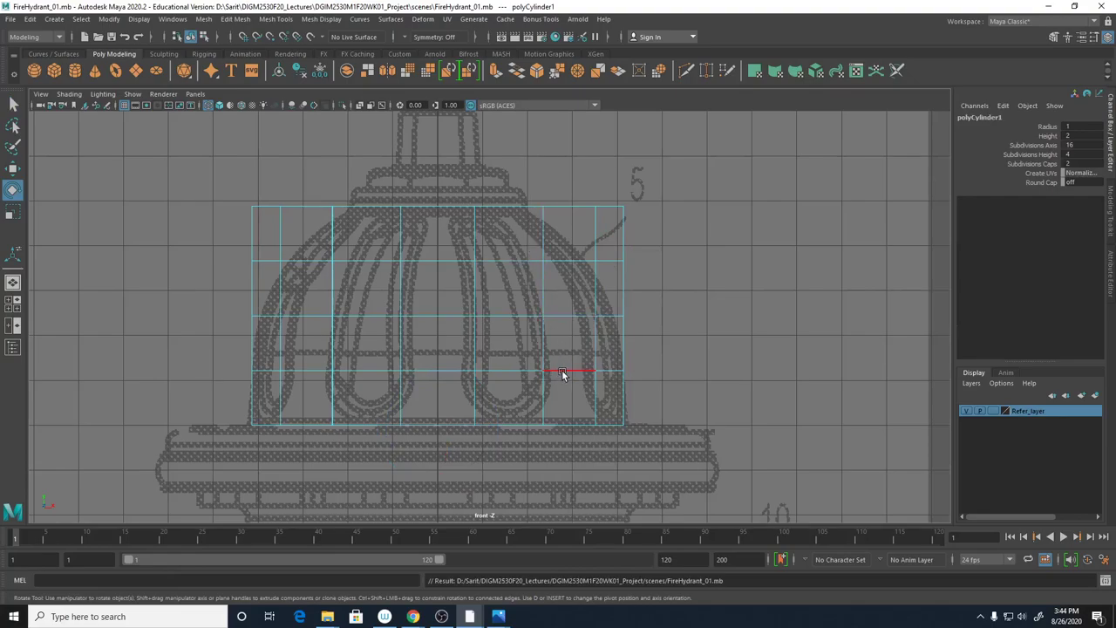
pyautogui.doubleClick(572, 317)
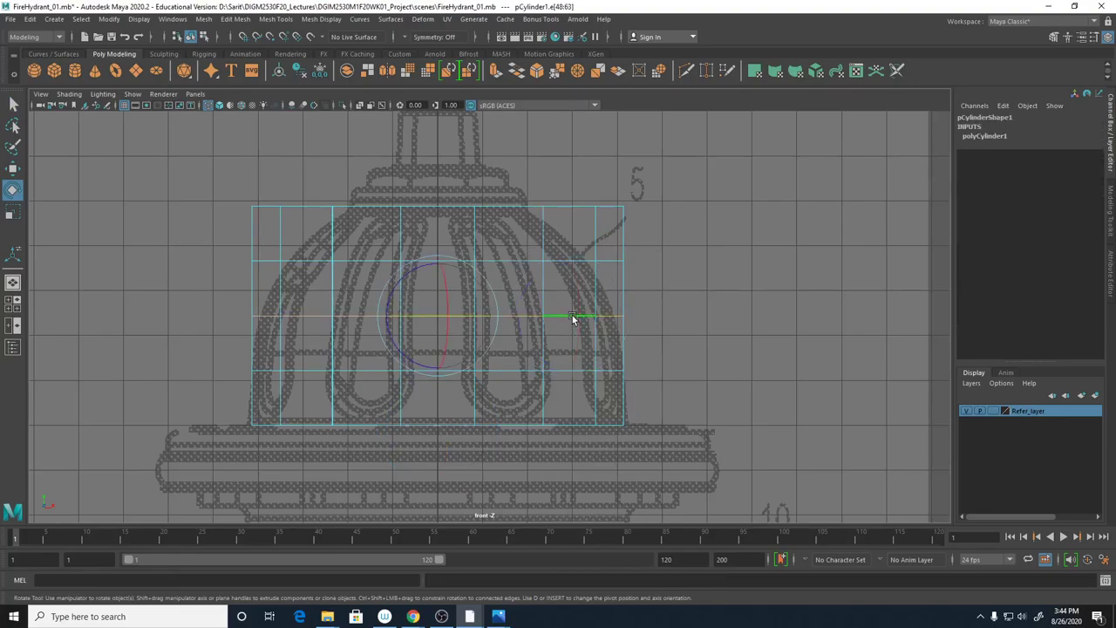
pyautogui.press('r')
pyautogui.press('space')
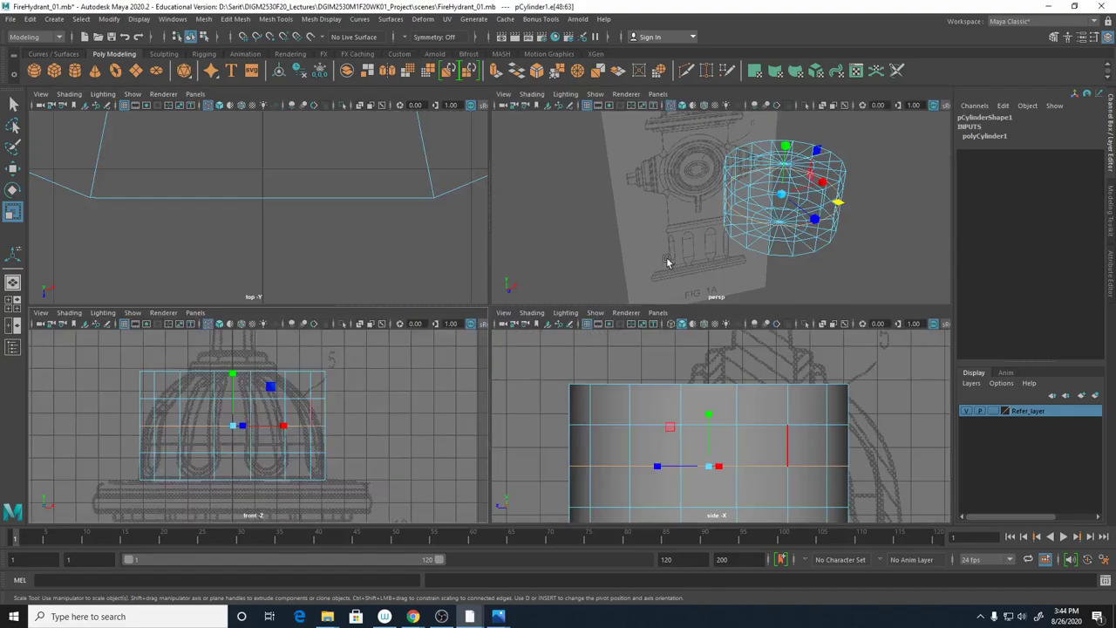
pyautogui.press('f')
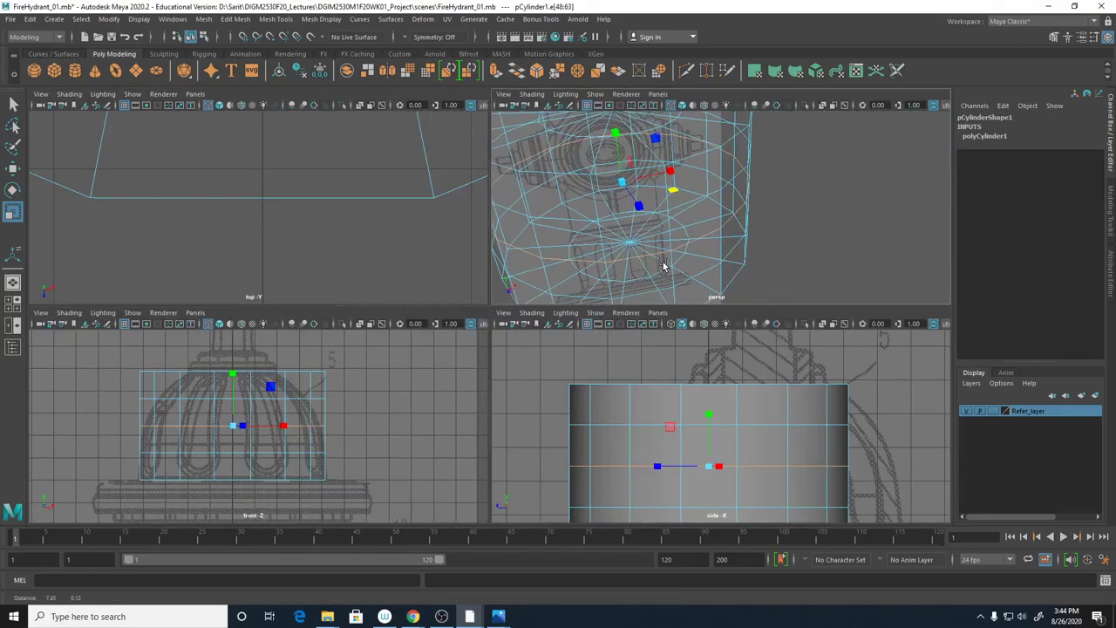
pyautogui.keyDown('alt'); pyautogui.moveTo(663, 266); pyautogui.dragTo(669, 228); pyautogui.keyUp('alt')
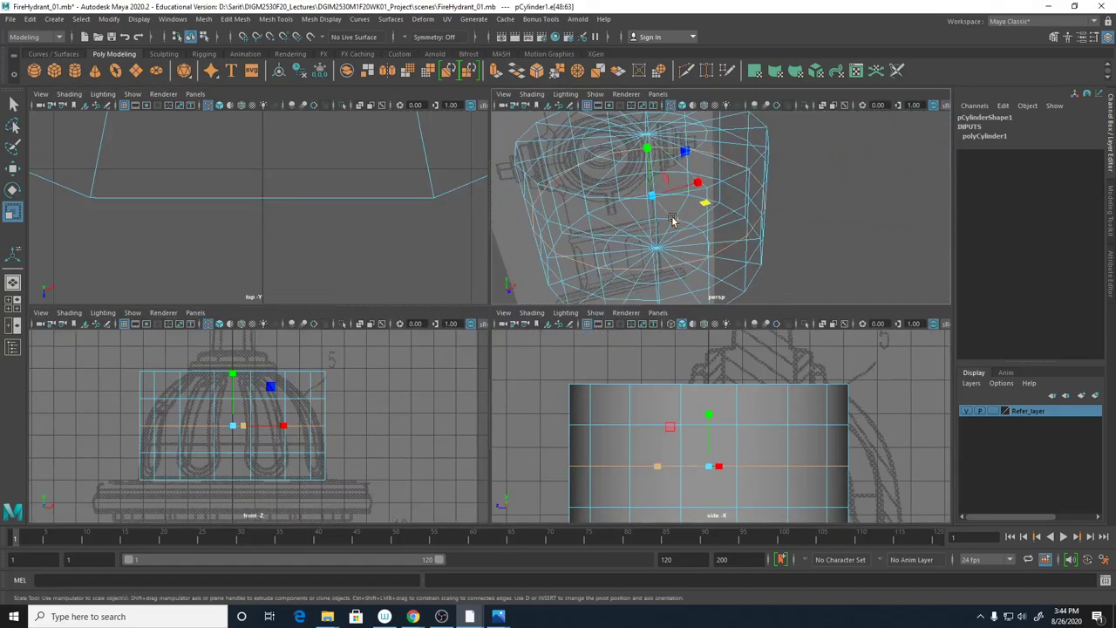
pyautogui.click(705, 203)
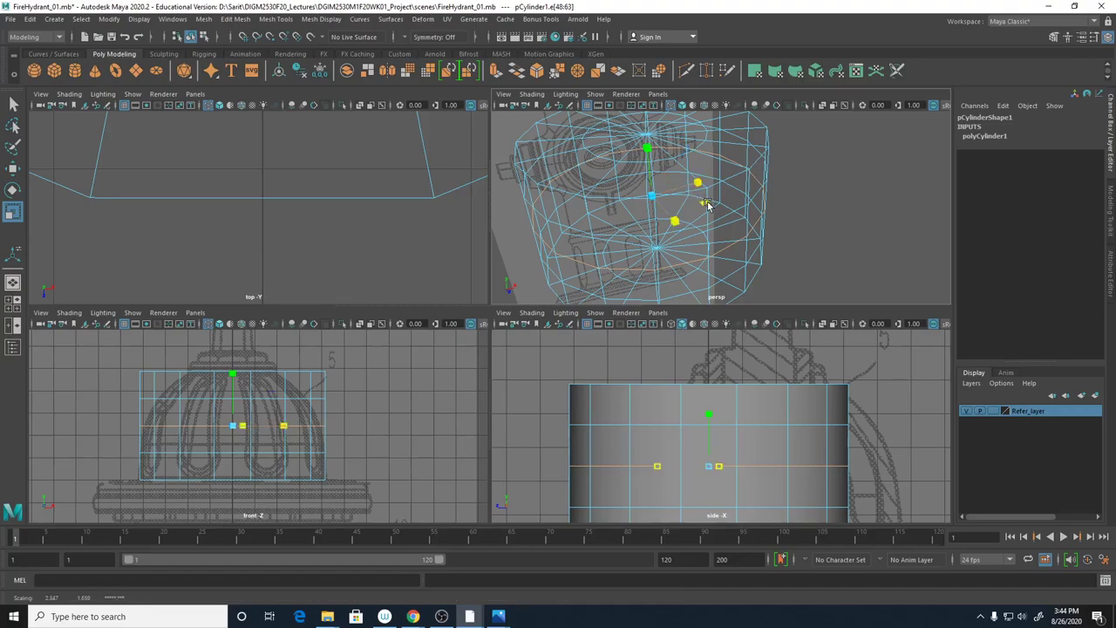
pyautogui.moveTo(706, 204); pyautogui.dragTo(706, 205)
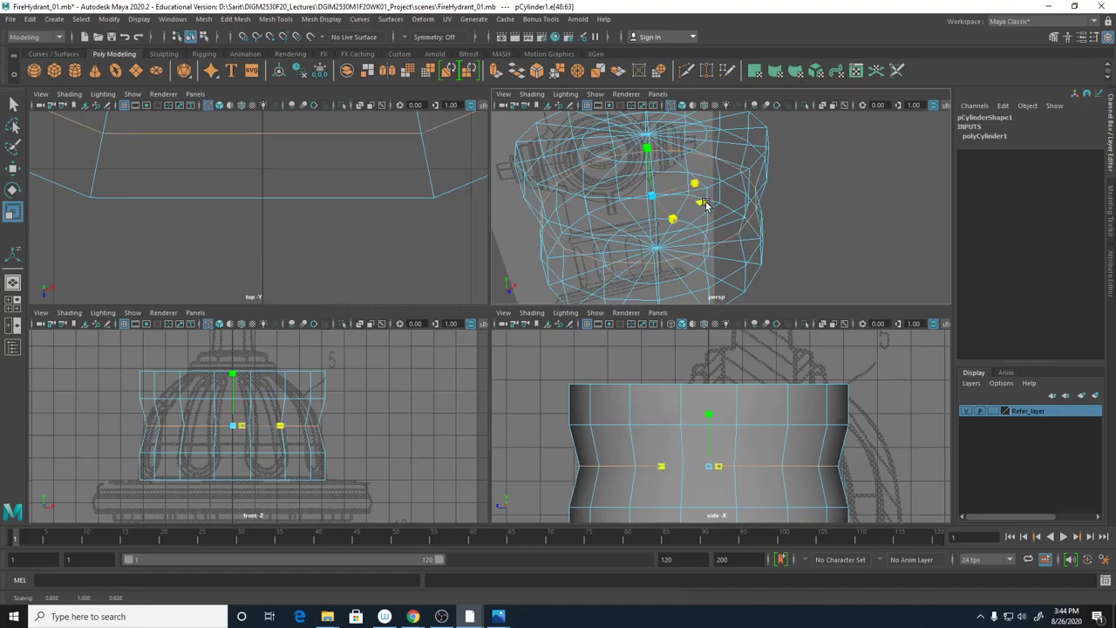
pyautogui.moveTo(706, 204); pyautogui.dragTo(705, 204)
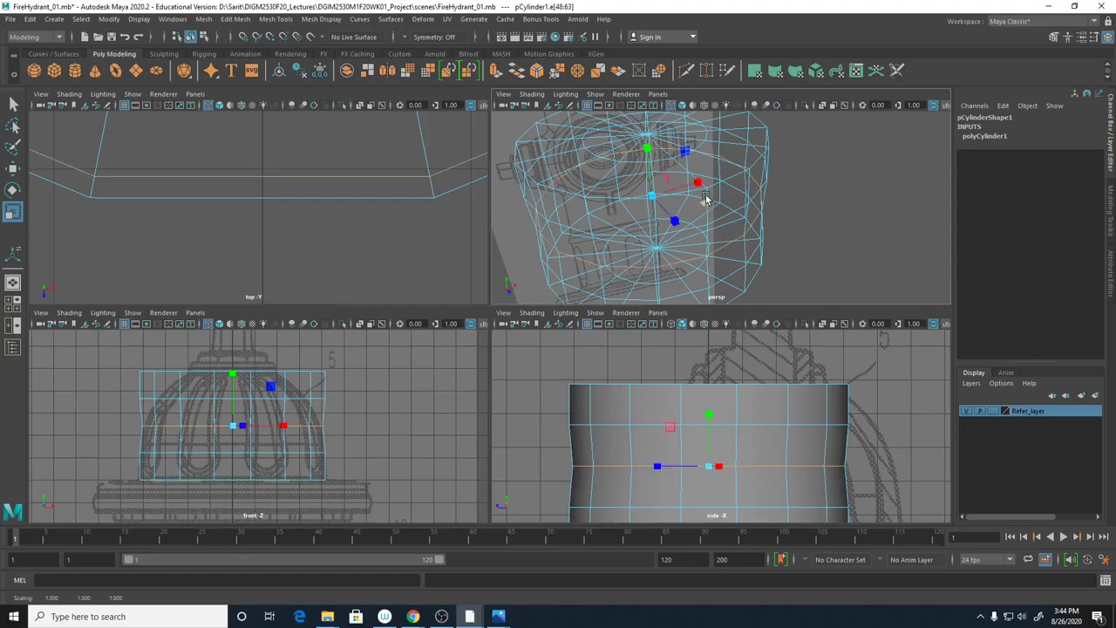
# Scale the edge loop above the middle and the top rim loop inward on X and Z to match the dome's curve and neck
pyautogui.doubleClick(740, 212)
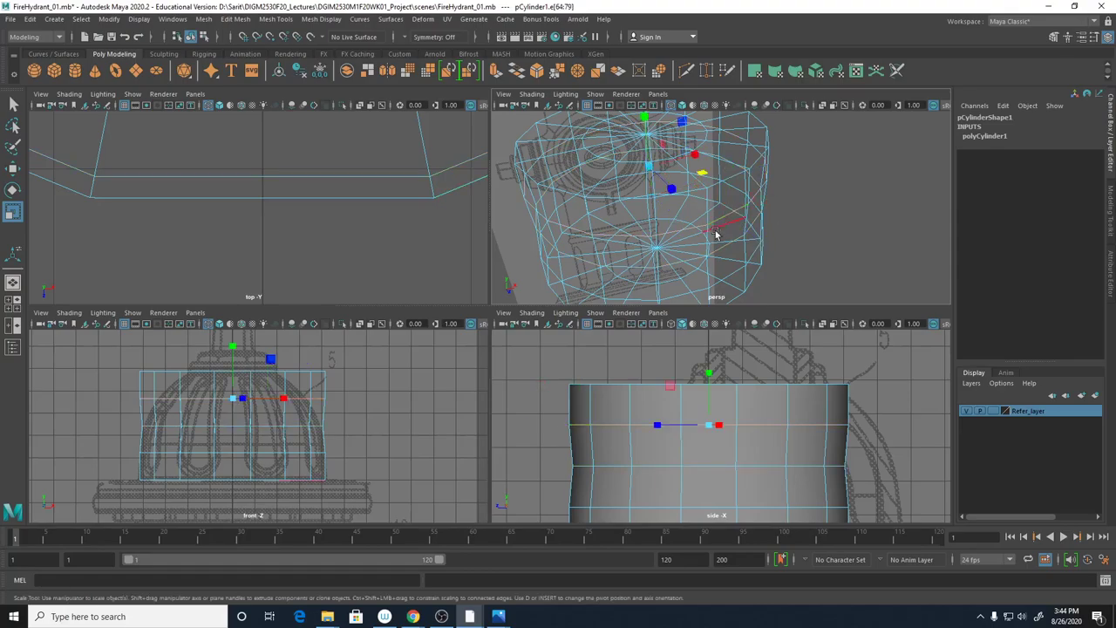
pyautogui.moveTo(703, 173); pyautogui.dragTo(698, 174)
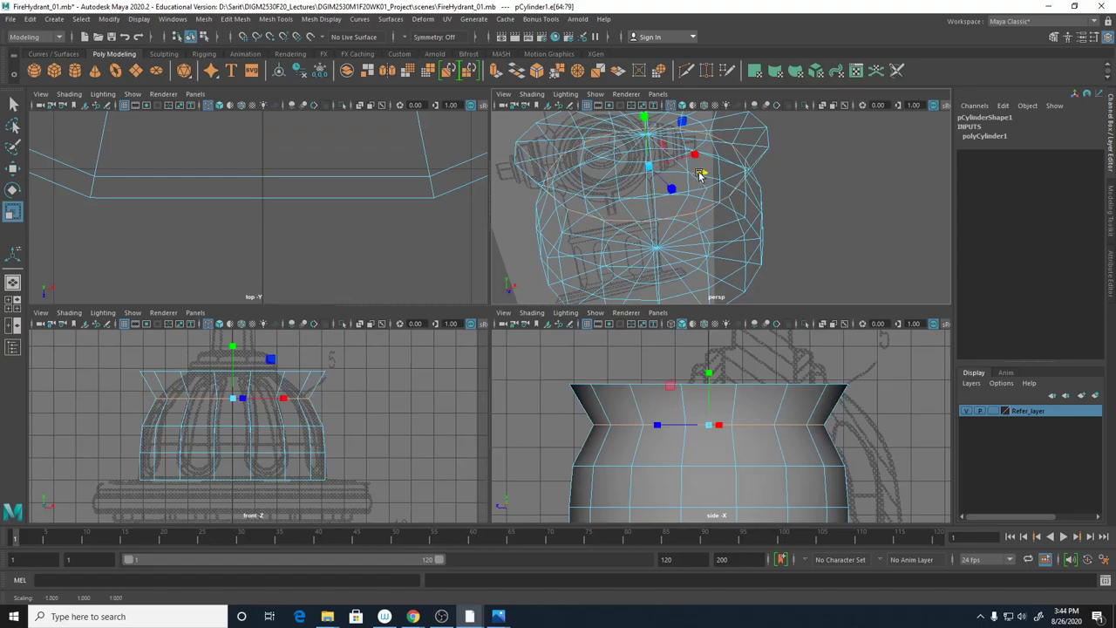
pyautogui.doubleClick(768, 142)
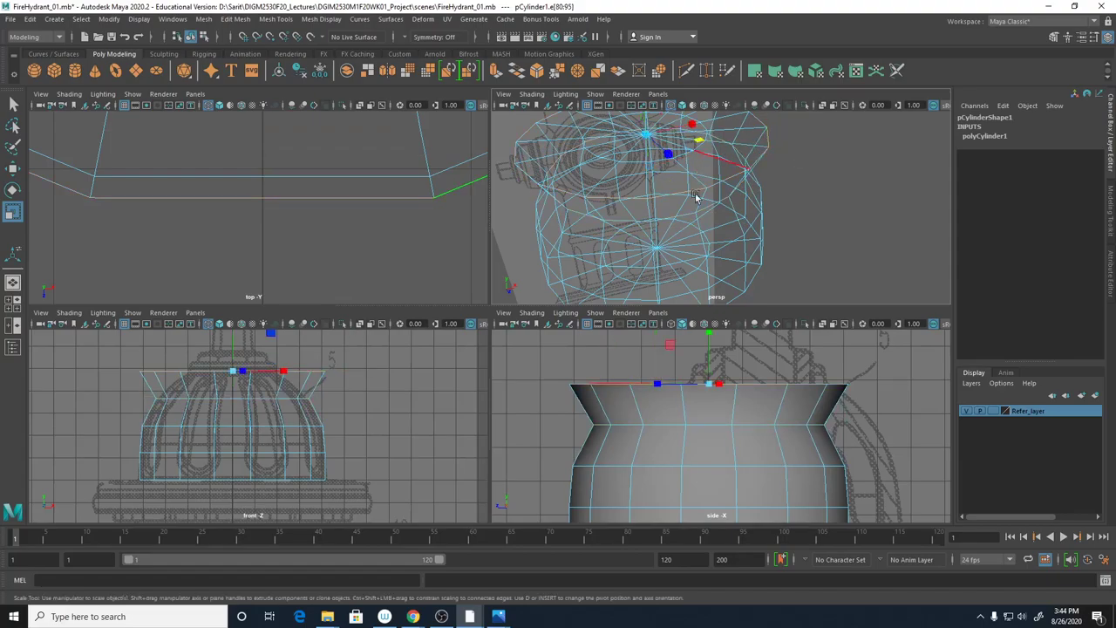
pyautogui.moveTo(702, 144); pyautogui.dragTo(662, 192)
pyautogui.press('space')
pyautogui.scroll(3, 567, 270)
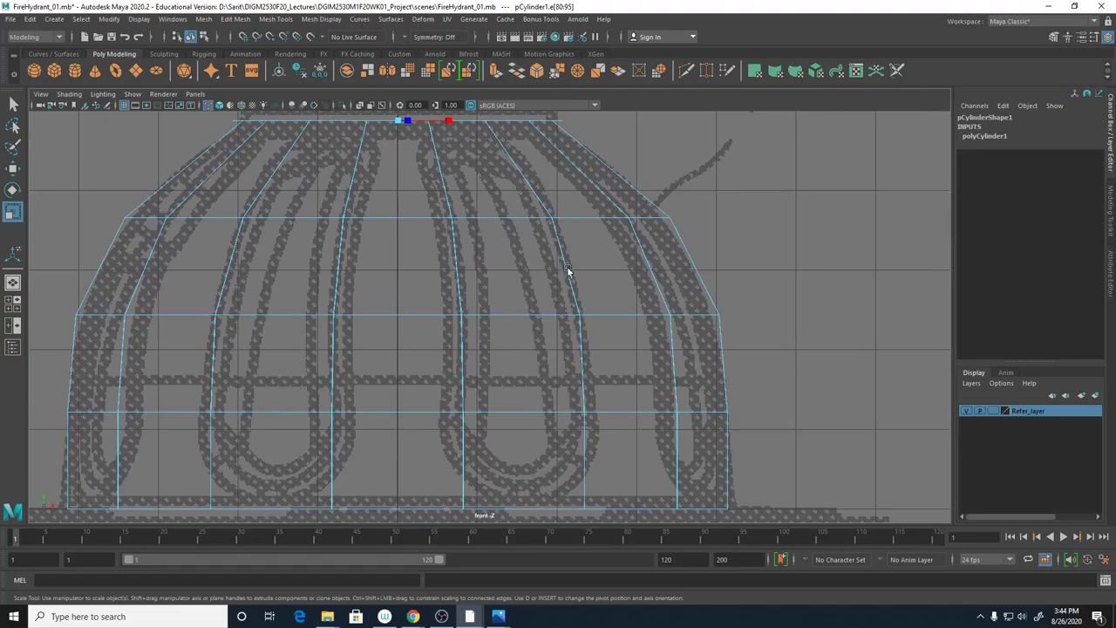
pyautogui.keyDown('alt'); pyautogui.moveTo(567, 271); pyautogui.dragTo(593, 354, button='middle'); pyautogui.keyUp('alt')
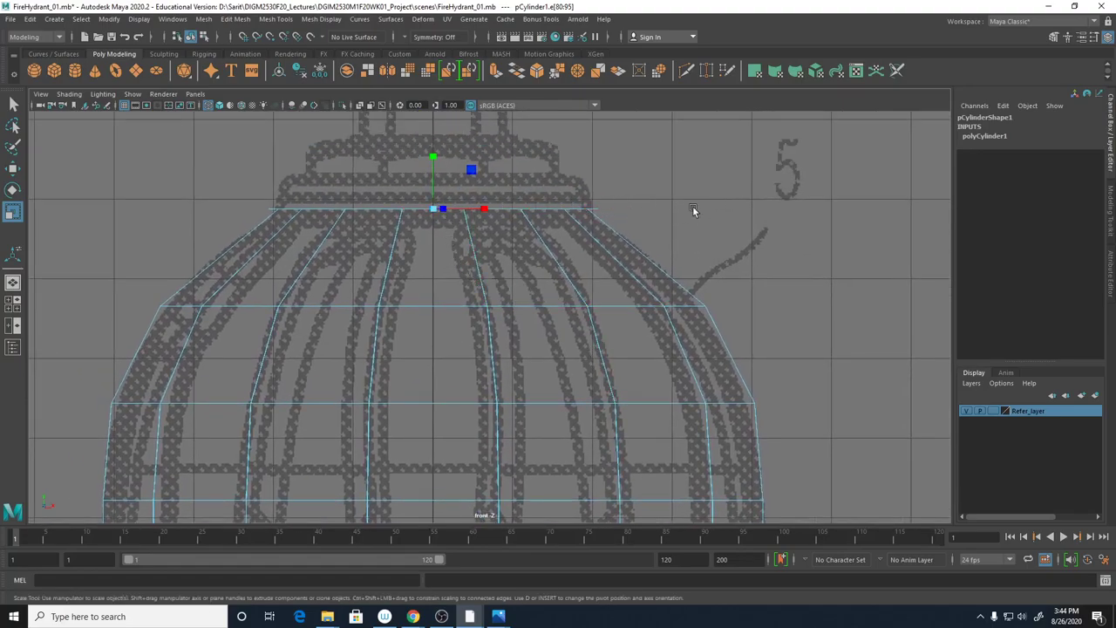
pyautogui.press('space')
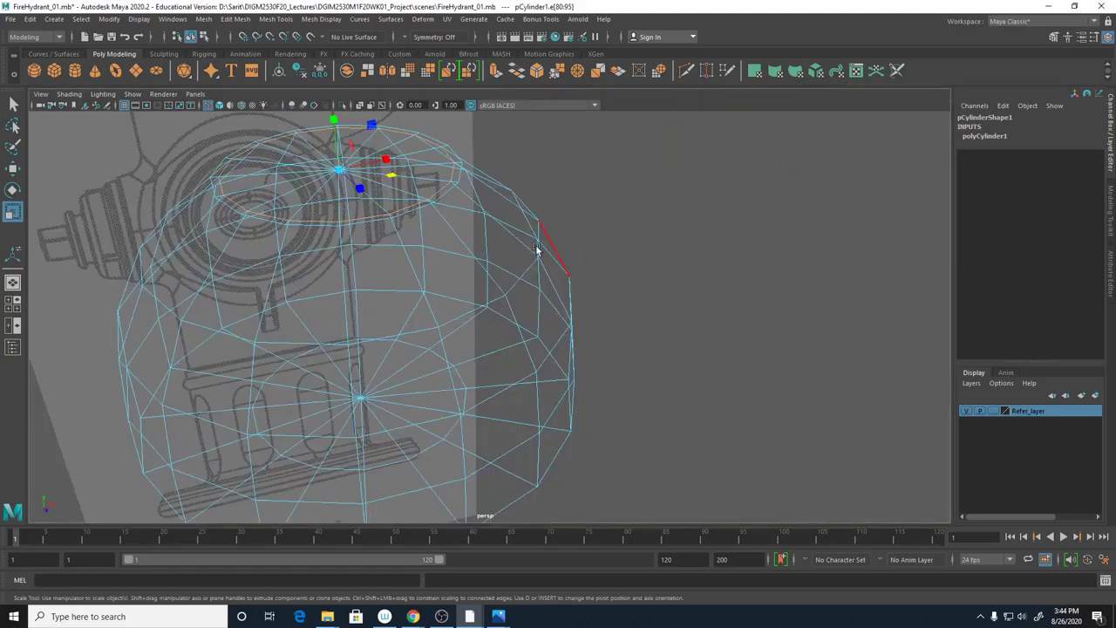
# Show the perspective view shaded and scale the top cap's inner edge loop inward on X and Z until it lies inside the rim
pyautogui.press('f')
pyautogui.doubleClick(406, 210)
pyautogui.press('5')
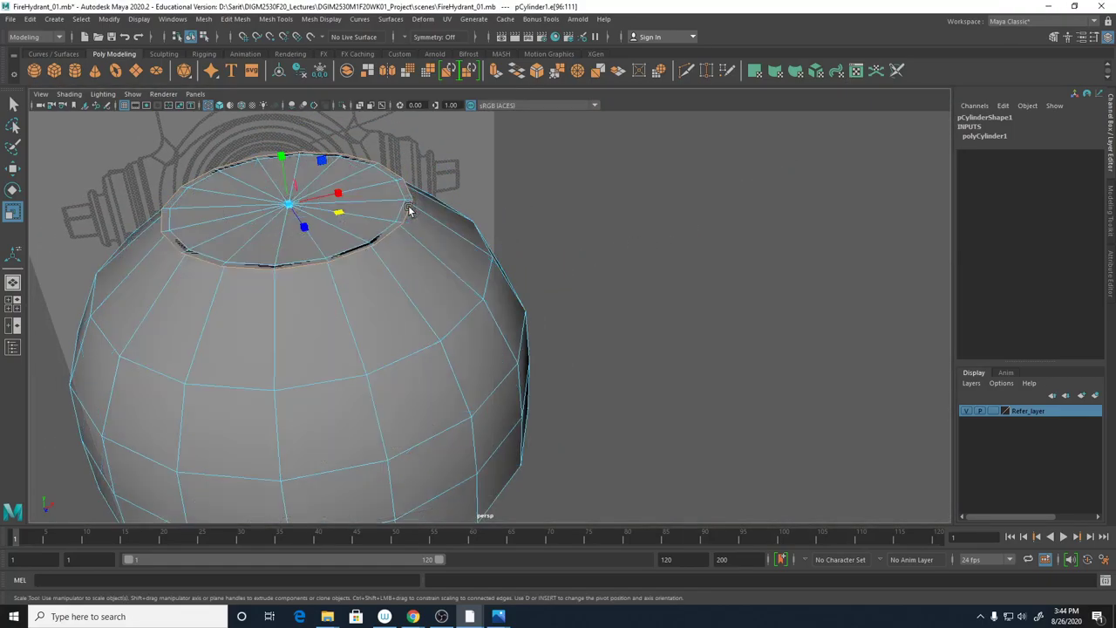
pyautogui.keyDown('alt'); pyautogui.moveTo(595, 302); pyautogui.dragTo(720, 314); pyautogui.keyUp('alt')
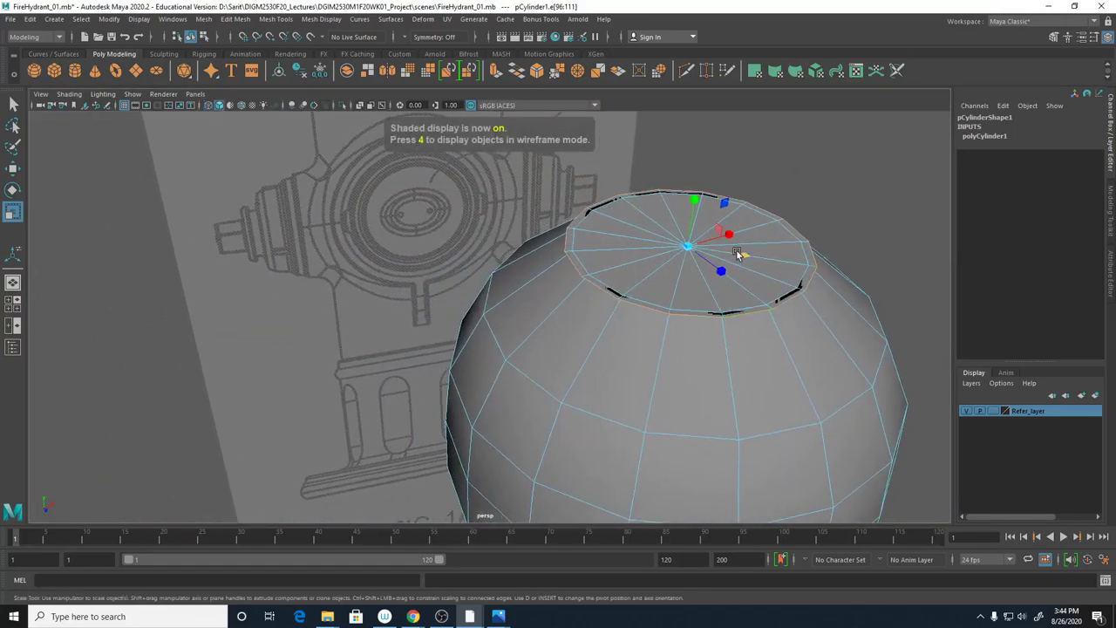
pyautogui.moveTo(737, 253); pyautogui.dragTo(735, 252)
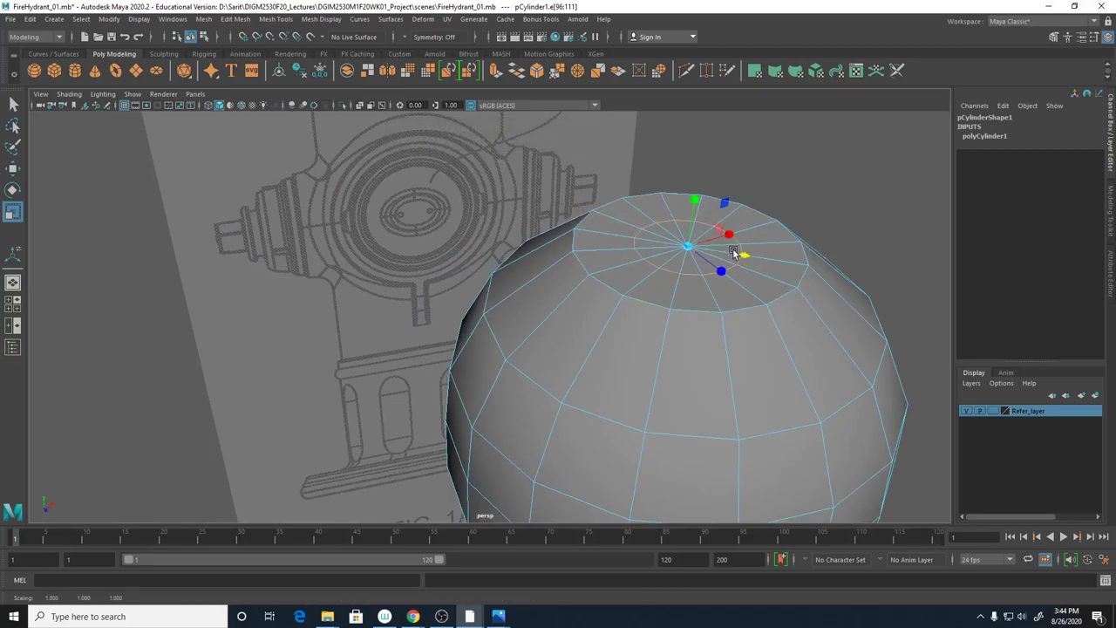
pyautogui.press('space')
pyautogui.press('space')
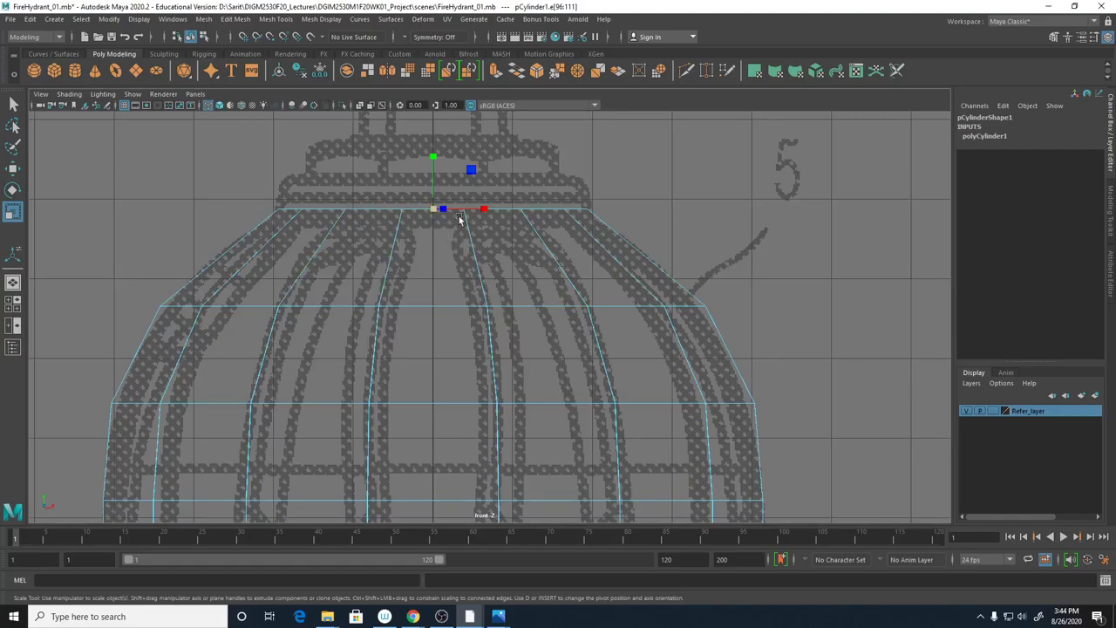
pyautogui.press('space')
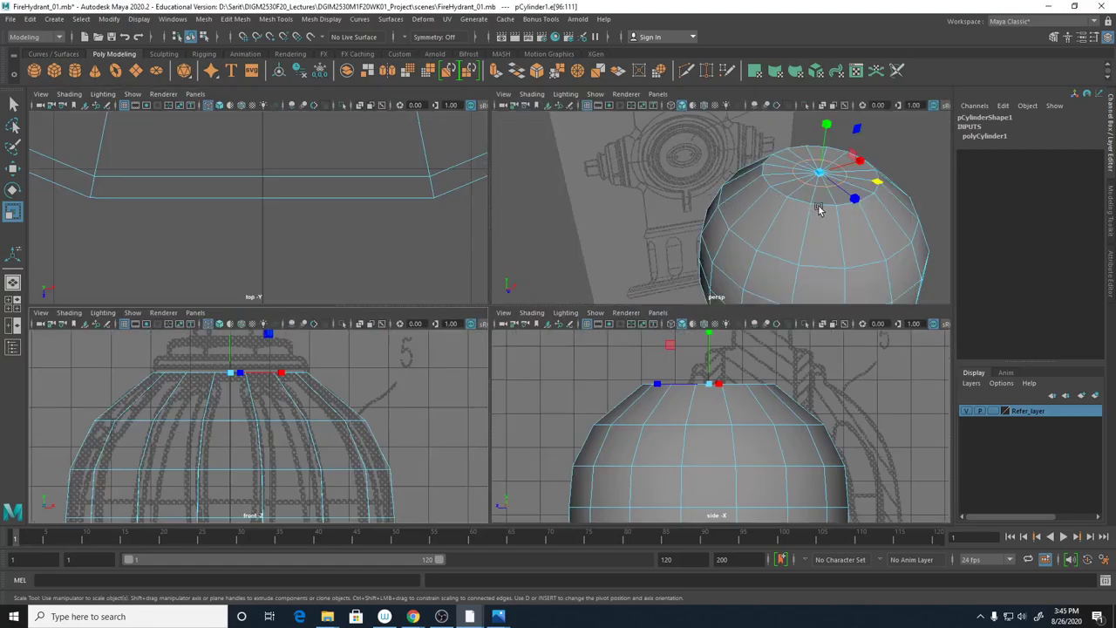
# Enlarge the top cap's inner edge loop uniformly until it sits just inside the rim
pyautogui.moveTo(820, 172); pyautogui.dragTo(822, 176)
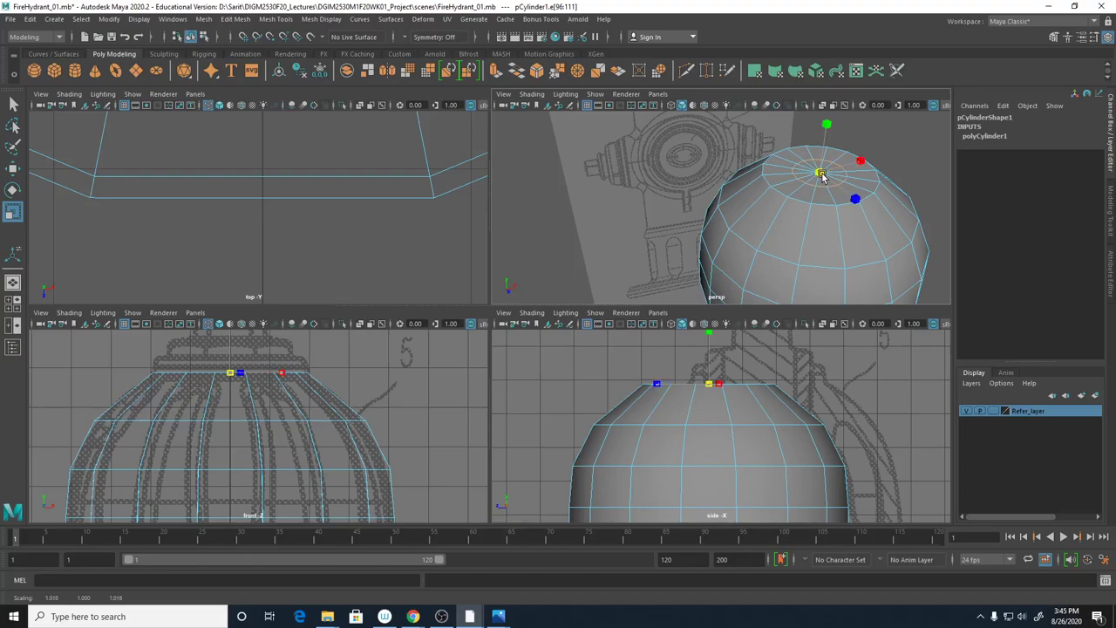
pyautogui.click(815, 179)
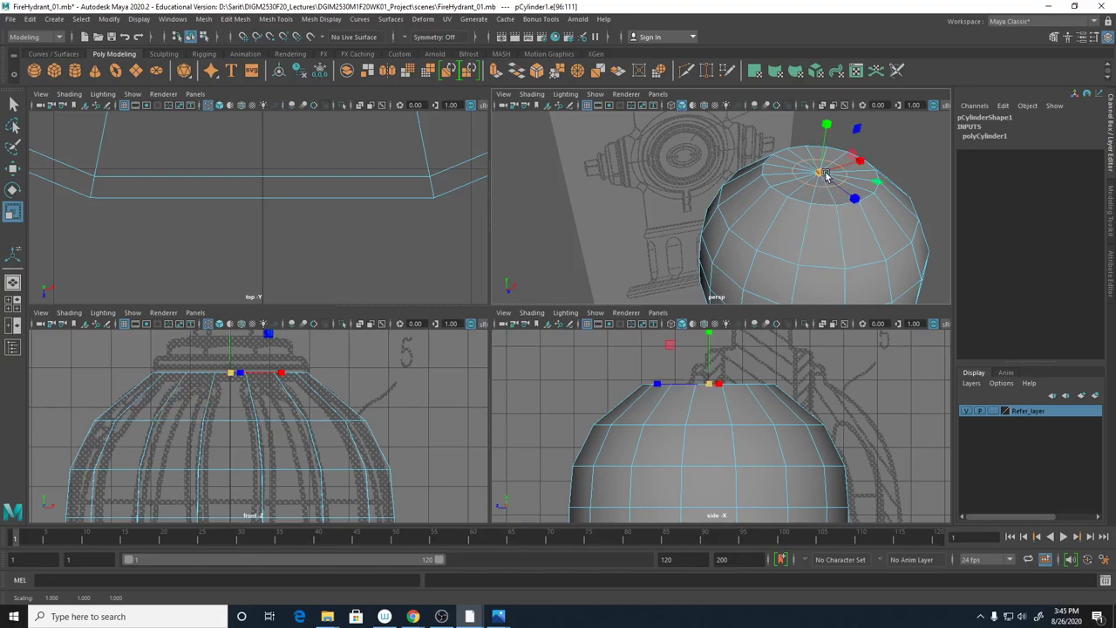
pyautogui.moveTo(827, 176); pyautogui.dragTo(858, 181)
# Select all the triangular faces at the centre of the top cap and raise them to the upper edge of the reference neck collar
pyautogui.rightClick(830, 190)
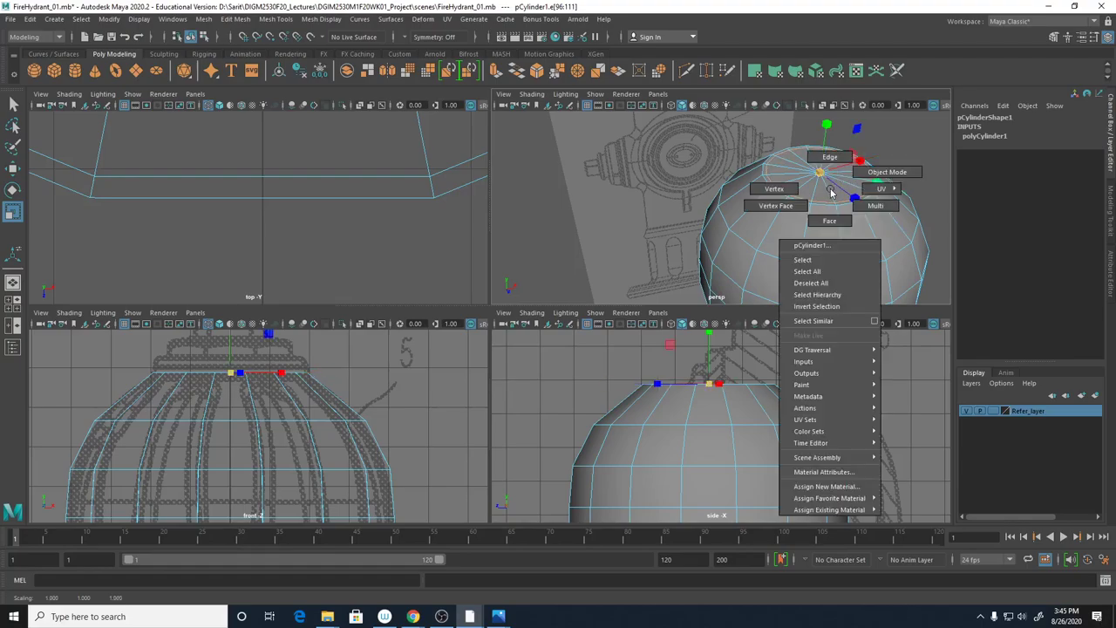
pyautogui.click(830, 220)
pyautogui.click(828, 193)
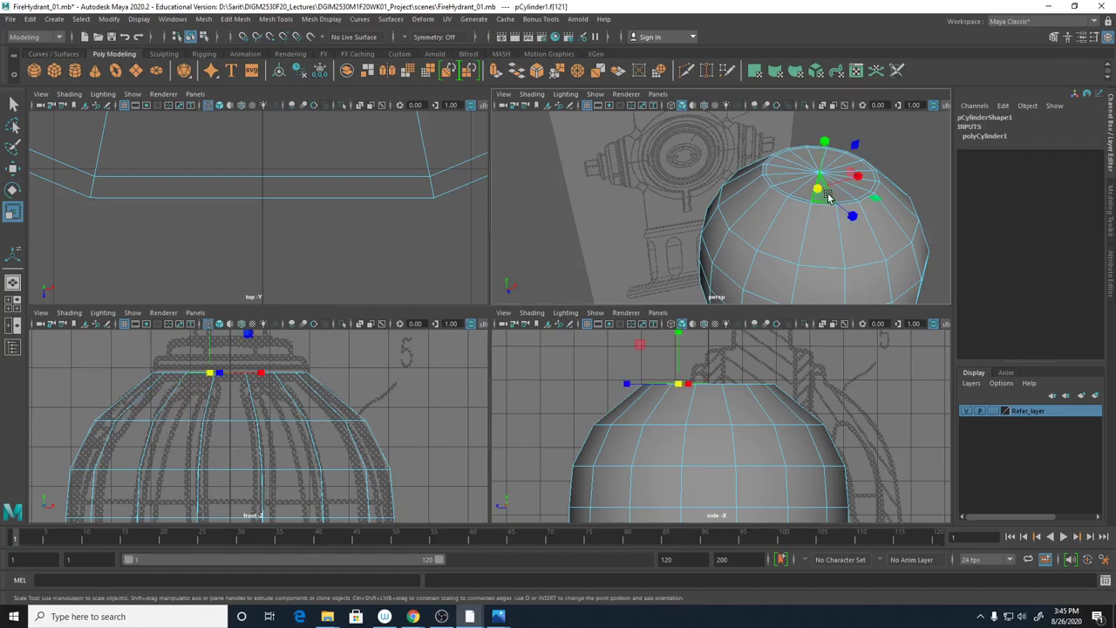
pyautogui.press('q')
pyautogui.keyDown('shift'); pyautogui.click(800, 191); pyautogui.keyUp('shift')
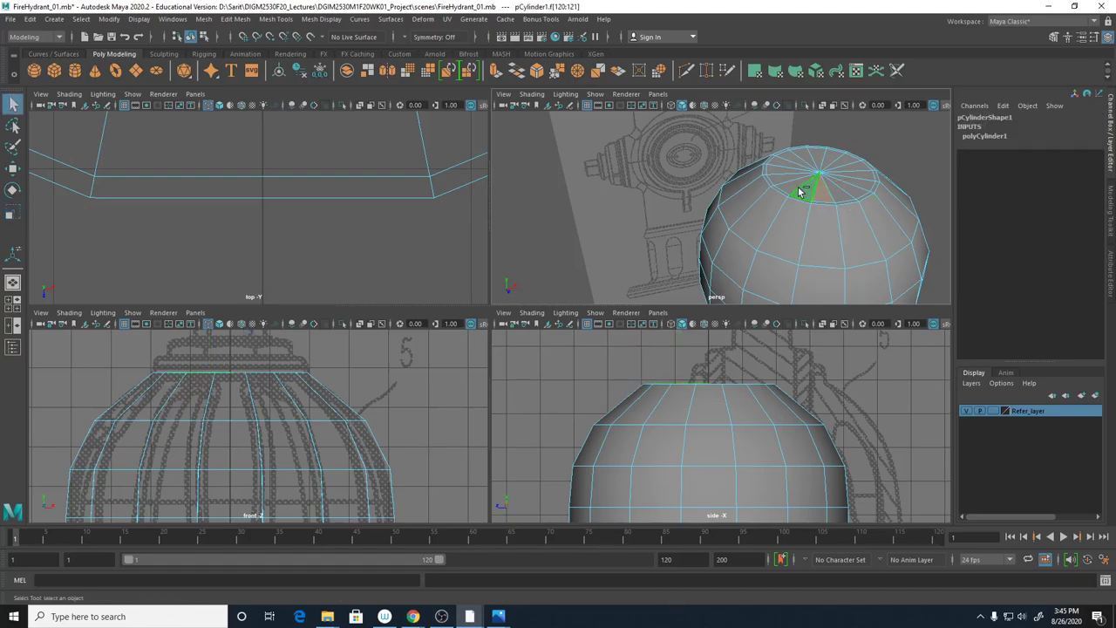
pyautogui.keyDown('shift'); pyautogui.click(790, 183); pyautogui.keyUp('shift')
pyautogui.keyDown('shift'); pyautogui.click(780, 176); pyautogui.keyUp('shift')
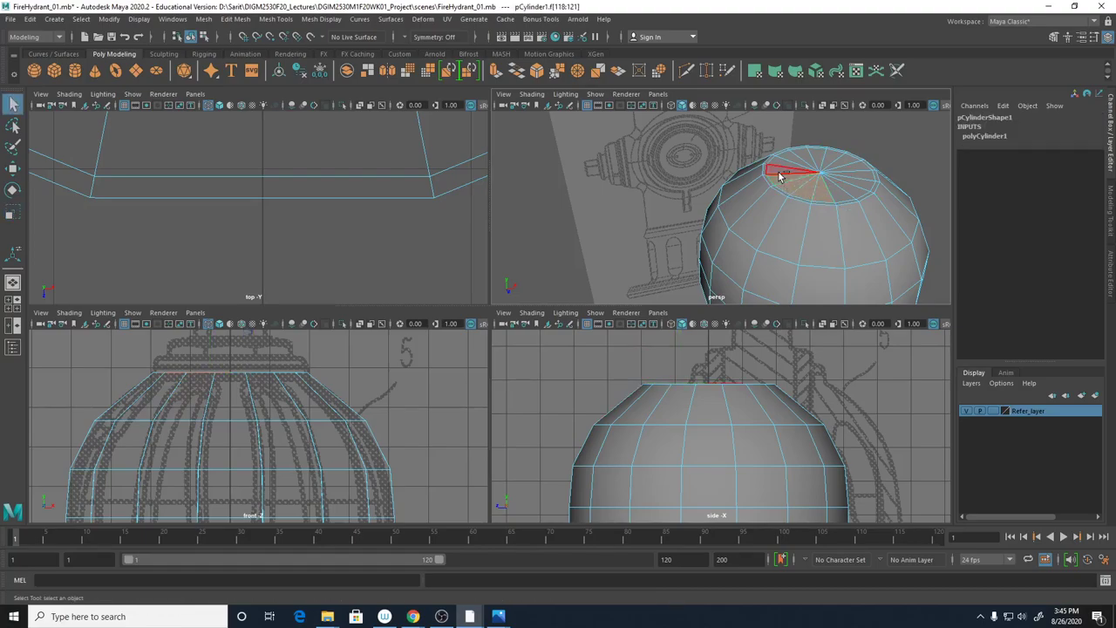
pyautogui.keyDown('shift'); pyautogui.click(789, 166); pyautogui.keyUp('shift')
pyautogui.keyDown('shift'); pyautogui.click(798, 160); pyautogui.keyUp('shift')
pyautogui.keyDown('shift'); pyautogui.click(809, 158); pyautogui.keyUp('shift')
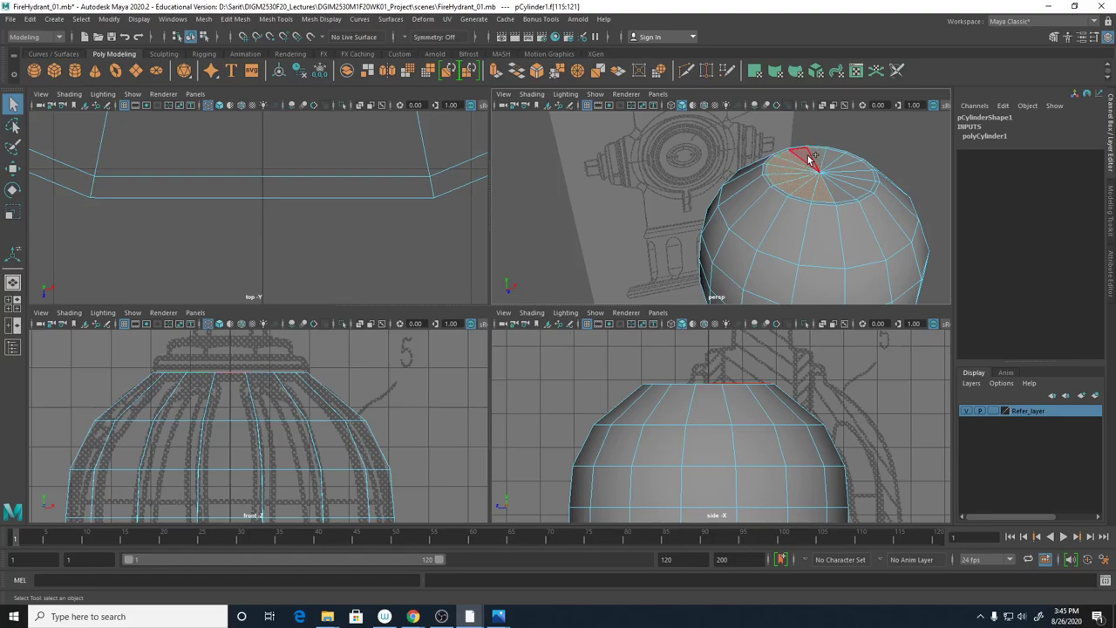
pyautogui.keyDown('shift'); pyautogui.click(820, 162); pyautogui.keyUp('shift')
pyautogui.keyDown('shift'); pyautogui.click(828, 165); pyautogui.keyUp('shift')
pyautogui.keyDown('shift'); pyautogui.click(835, 164); pyautogui.keyUp('shift')
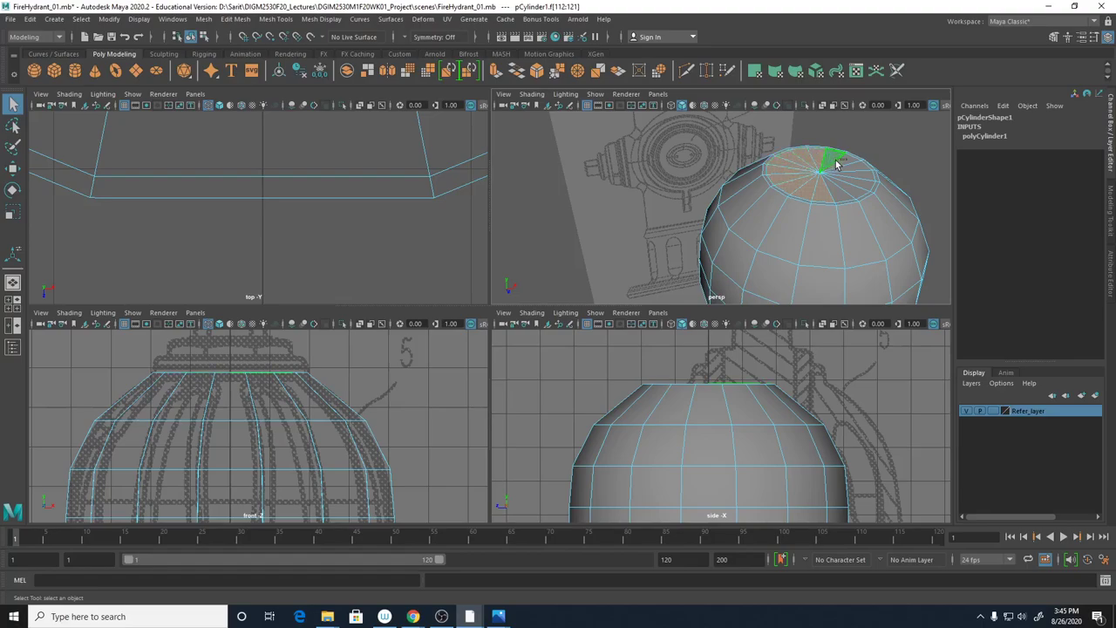
pyautogui.keyDown('shift'); pyautogui.click(839, 166); pyautogui.keyUp('shift')
pyautogui.keyDown('shift'); pyautogui.click(852, 174); pyautogui.keyUp('shift')
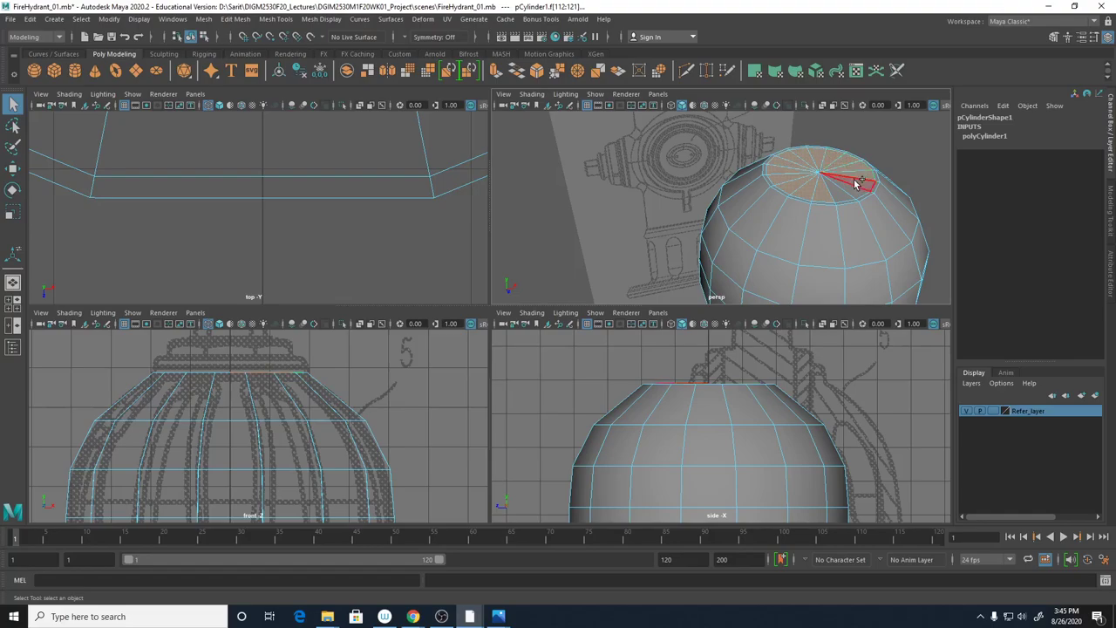
pyautogui.keyDown('shift'); pyautogui.click(855, 180); pyautogui.keyUp('shift')
pyautogui.keyDown('shift'); pyautogui.click(847, 184); pyautogui.keyUp('shift')
pyautogui.keyDown('shift'); pyautogui.click(843, 189); pyautogui.keyUp('shift')
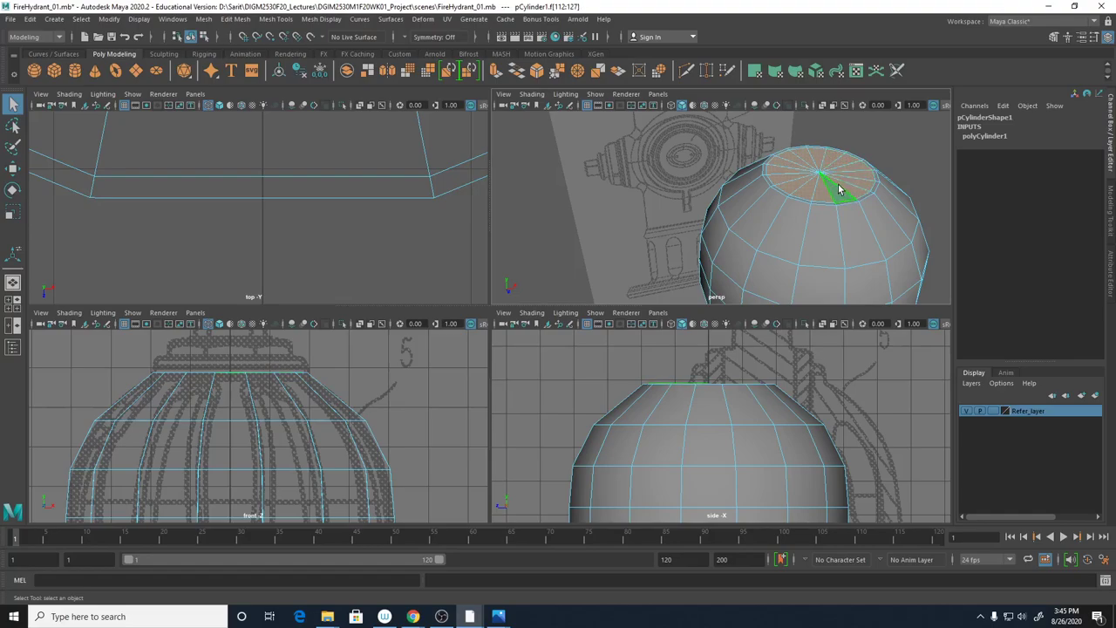
pyautogui.press('w')
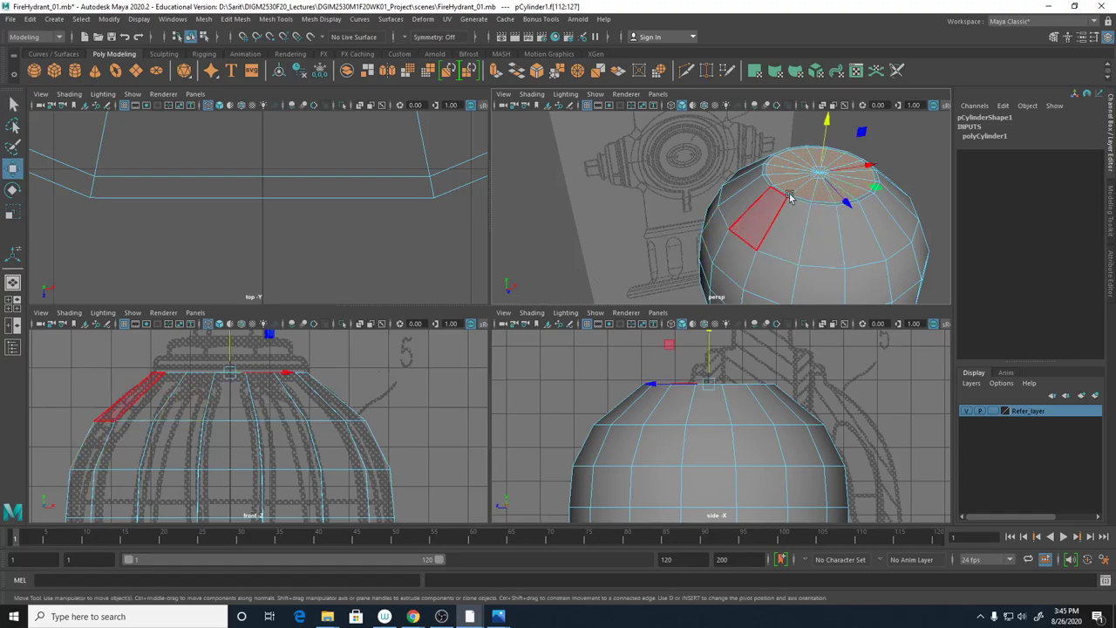
pyautogui.moveTo(825, 146); pyautogui.dragTo(827, 146)
pyautogui.keyDown('alt'); pyautogui.moveTo(810, 272); pyautogui.dragTo(825, 236); pyautogui.keyUp('alt')
pyautogui.keyDown('alt'); pyautogui.moveTo(334, 422); pyautogui.dragTo(193, 404, button='right'); pyautogui.keyUp('alt')
pyautogui.press('space')
pyautogui.keyDown('alt'); pyautogui.moveTo(375, 401); pyautogui.dragTo(453, 349, button='middle'); pyautogui.keyUp('alt')
pyautogui.keyDown('alt'); pyautogui.moveTo(453, 349); pyautogui.dragTo(598, 350, button='right'); pyautogui.keyUp('alt')
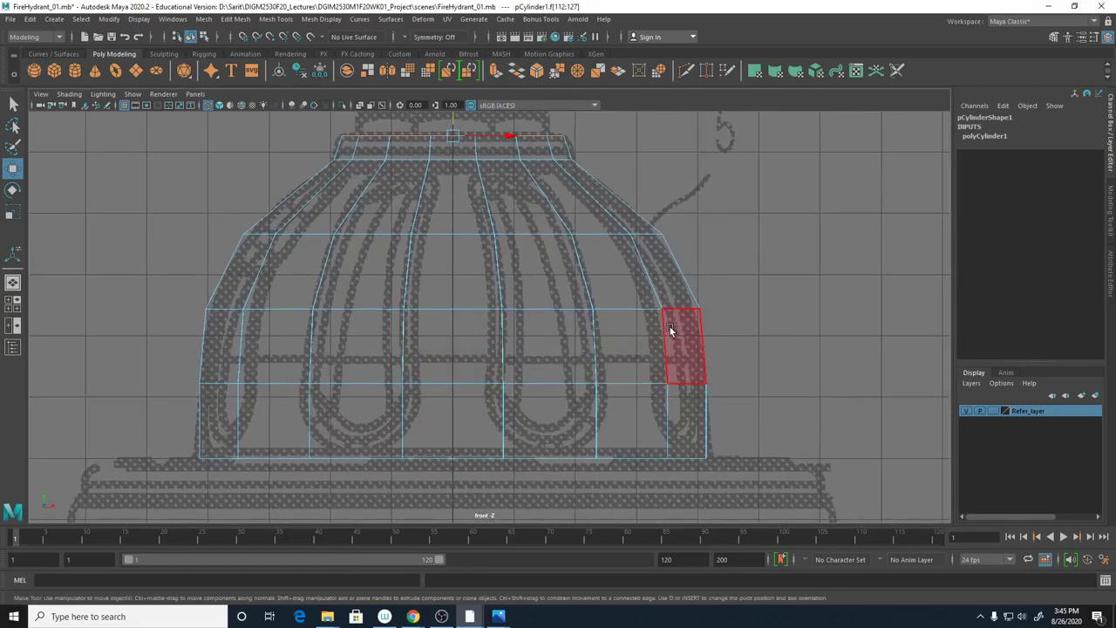
# Preview the dome smoothed against the reference in the shaded front view, checking its bottom corners, and return to the unsmoothed display
pyautogui.press('3')
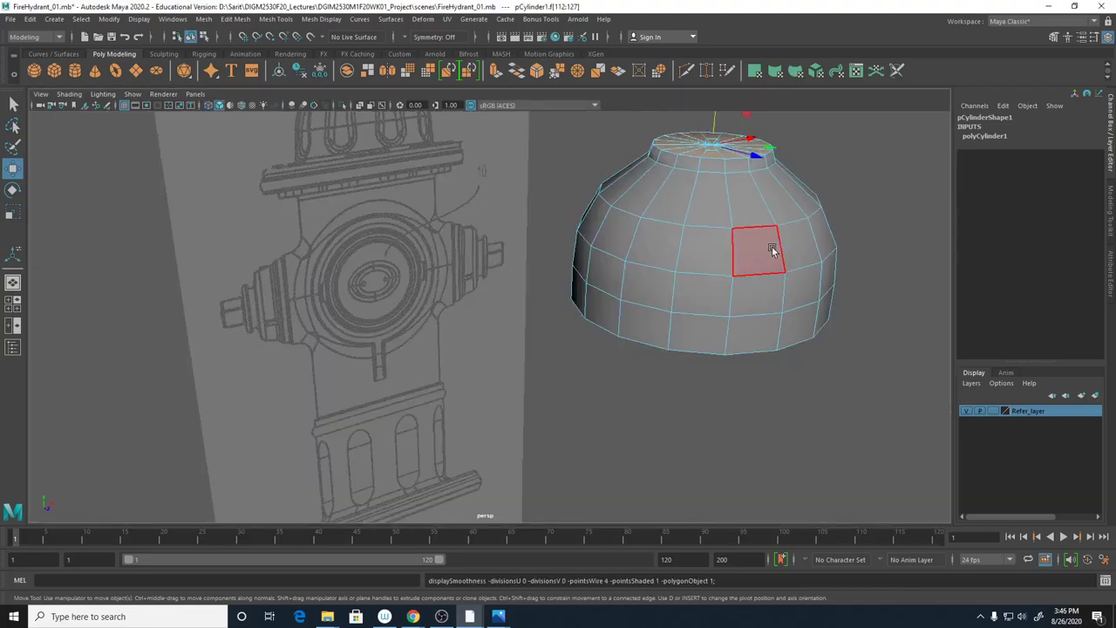
pyautogui.keyDown('alt'); pyautogui.moveTo(772, 249); pyautogui.dragTo(747, 262); pyautogui.keyUp('alt')
pyautogui.press('space')
pyautogui.press('space')
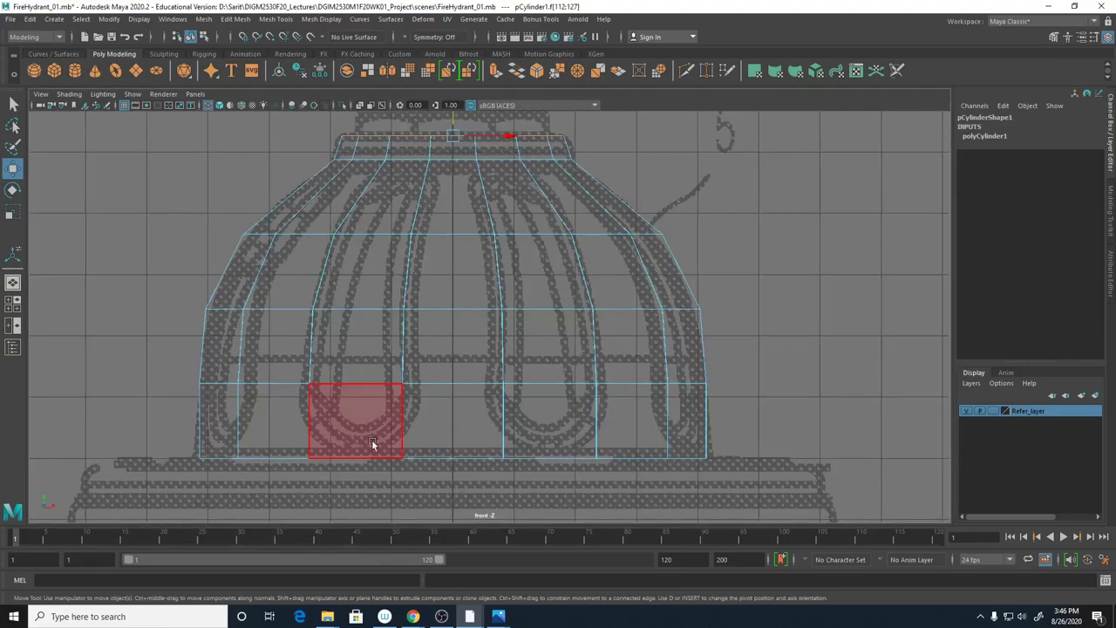
pyautogui.keyDown('alt'); pyautogui.moveTo(373, 445); pyautogui.dragTo(448, 400, button='middle'); pyautogui.keyUp('alt')
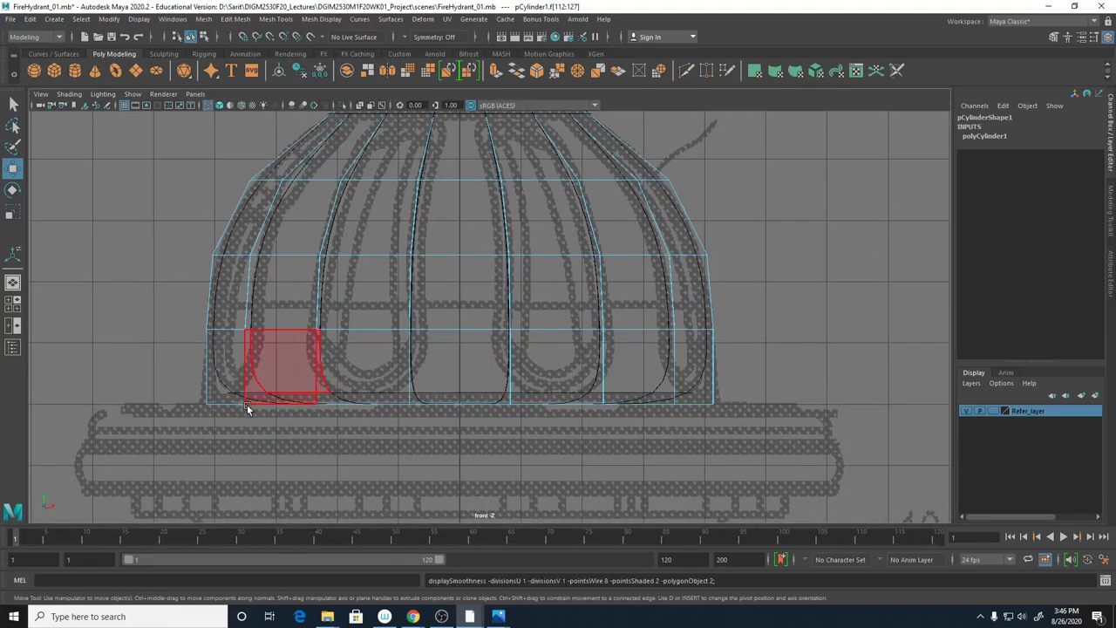
pyautogui.press('3')
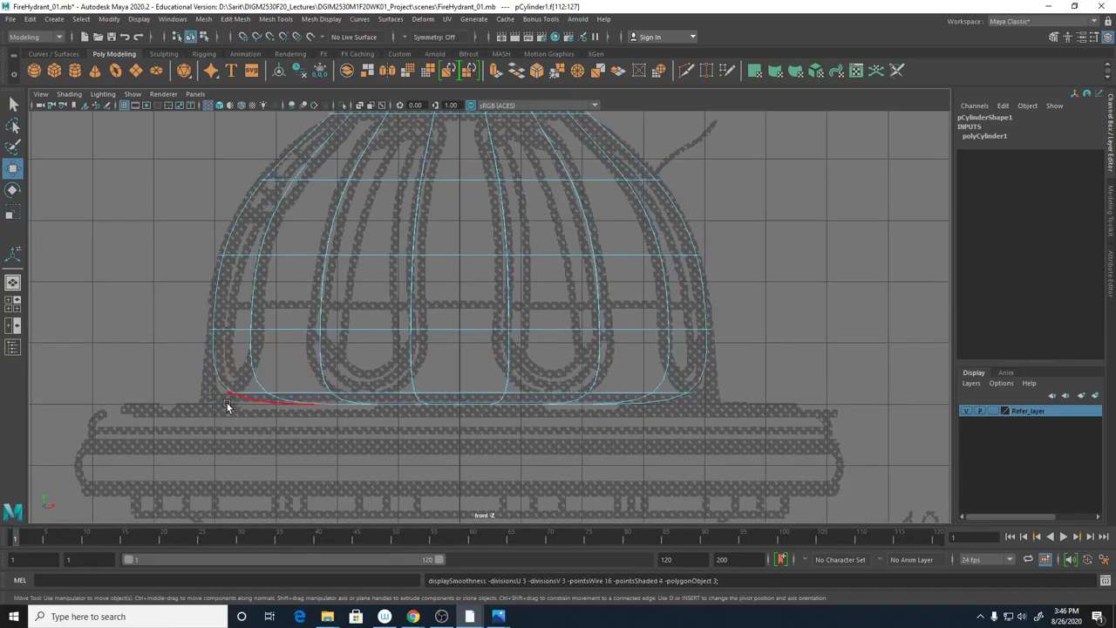
pyautogui.press('5')
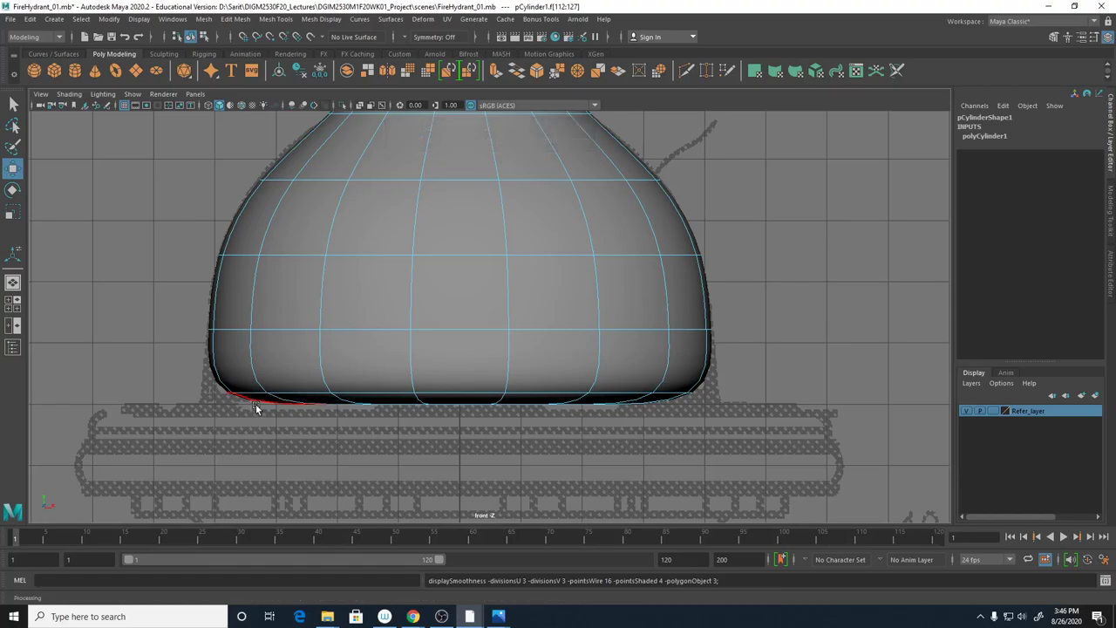
pyautogui.press('1')
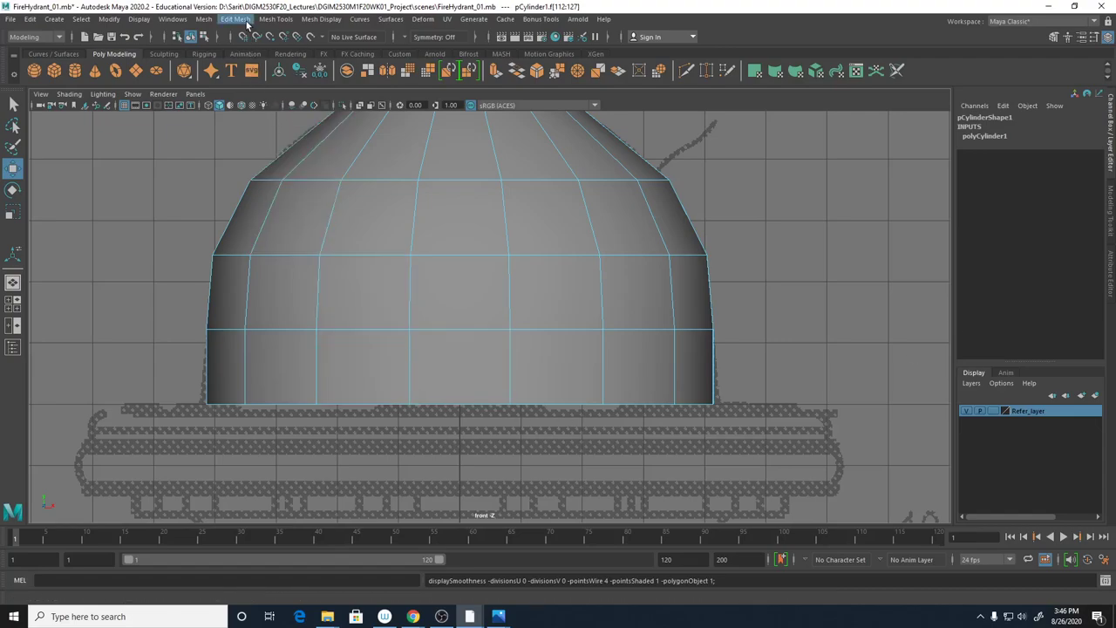
pyautogui.click(236, 19)
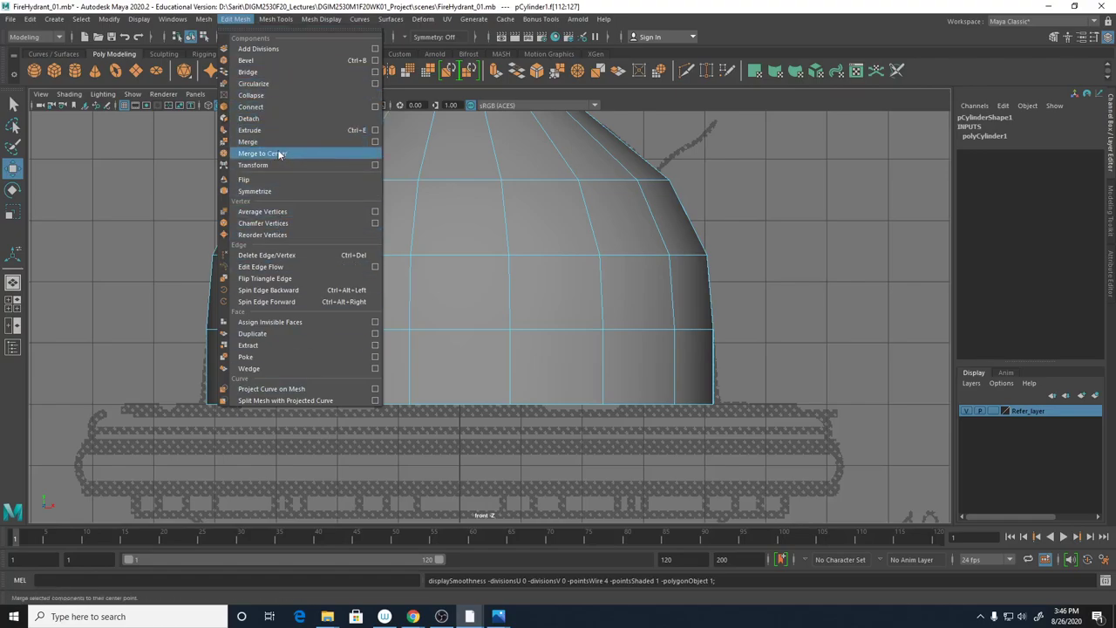
pyautogui.moveTo(207, 22)
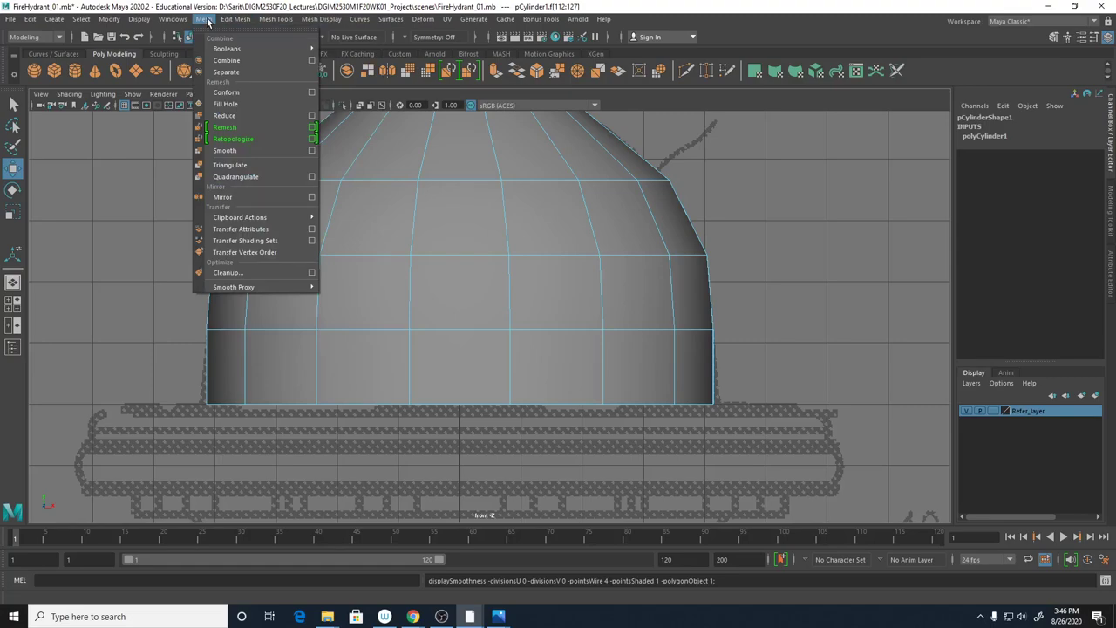
pyautogui.moveTo(266, 23)
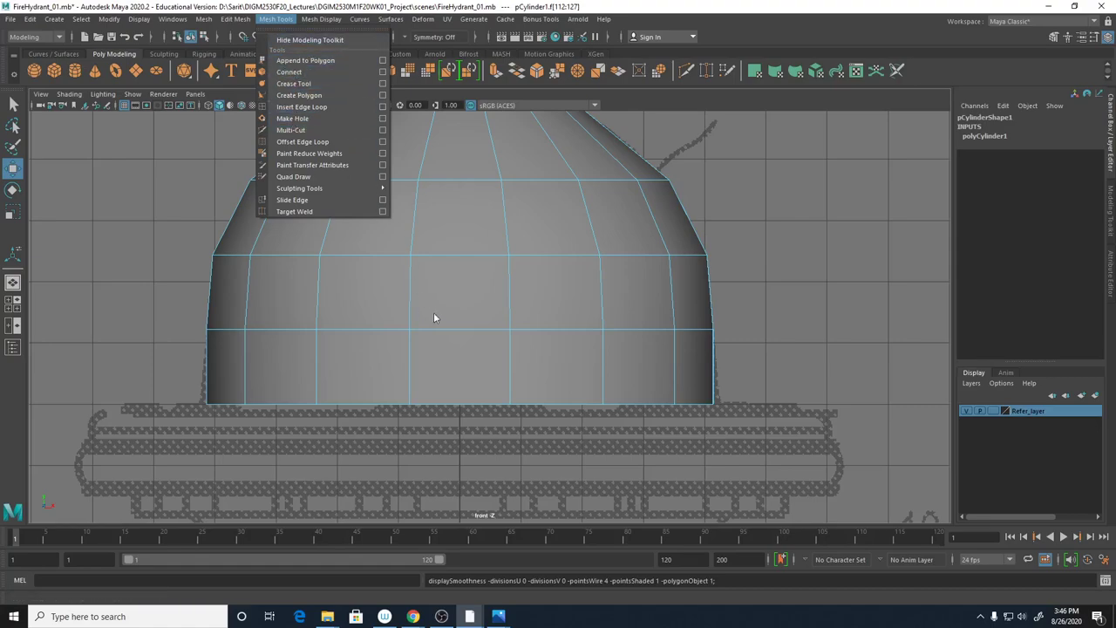
pyautogui.click(846, 212)
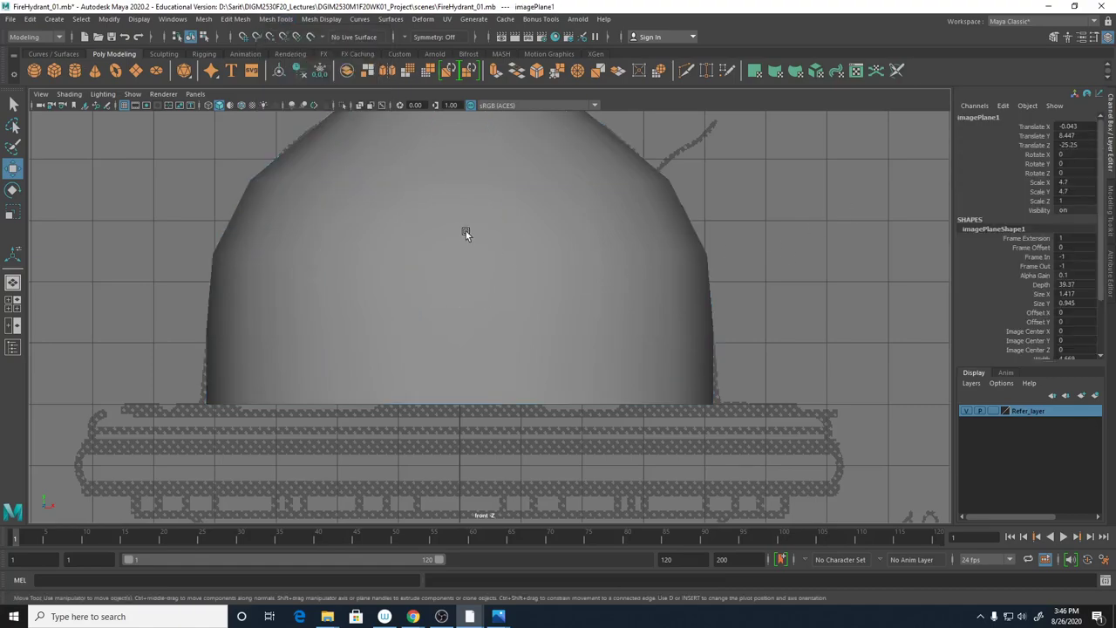
# Insert an edge loop just above the dome's bottom edge with Multi-Cut and check the corner briefly in the smooth preview
pyautogui.click(465, 231)
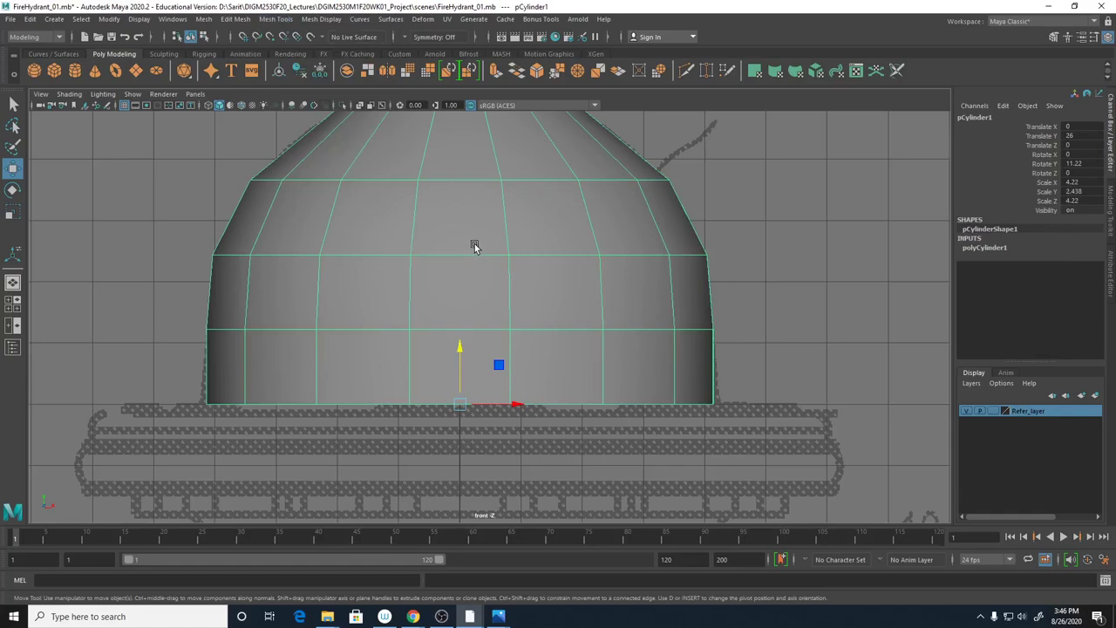
pyautogui.moveTo(474, 246); pyautogui.dragTo(476, 214, button='right')
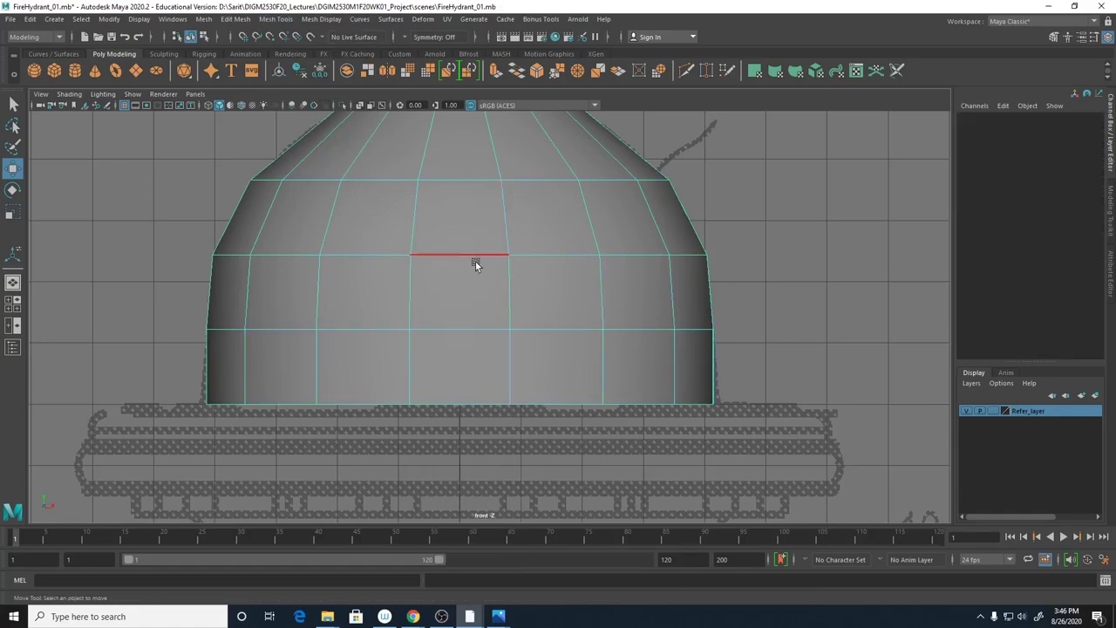
pyautogui.keyDown('shift'); pyautogui.rightClick(483, 248); pyautogui.keyUp('shift')
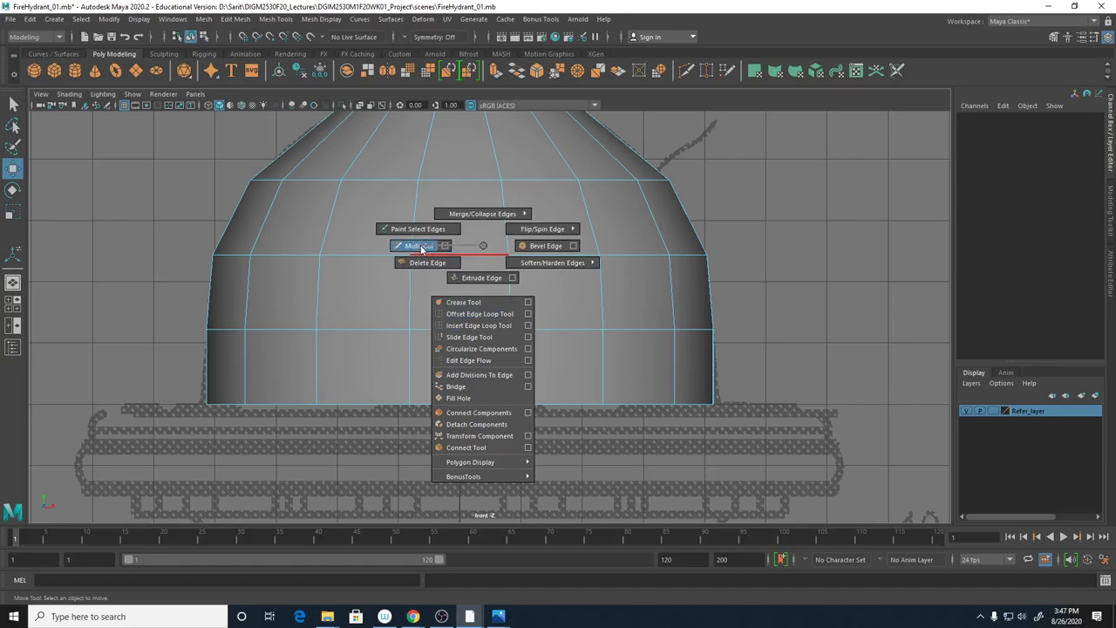
pyautogui.keyDown('shift'); pyautogui.moveTo(422, 250); pyautogui.dragTo(428, 252, button='right'); pyautogui.keyUp('shift')
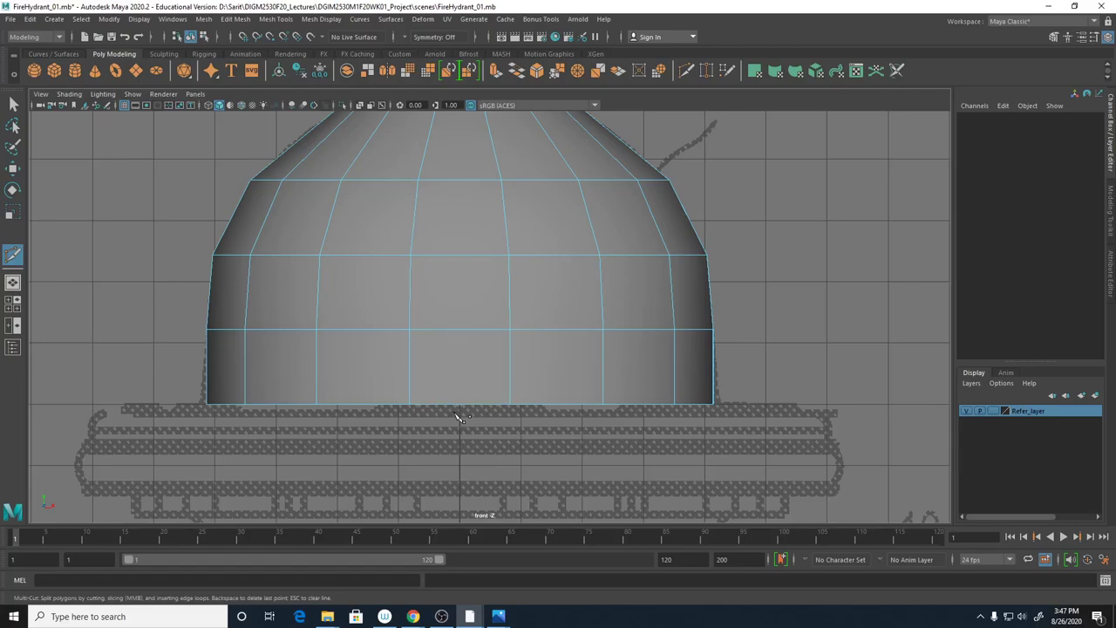
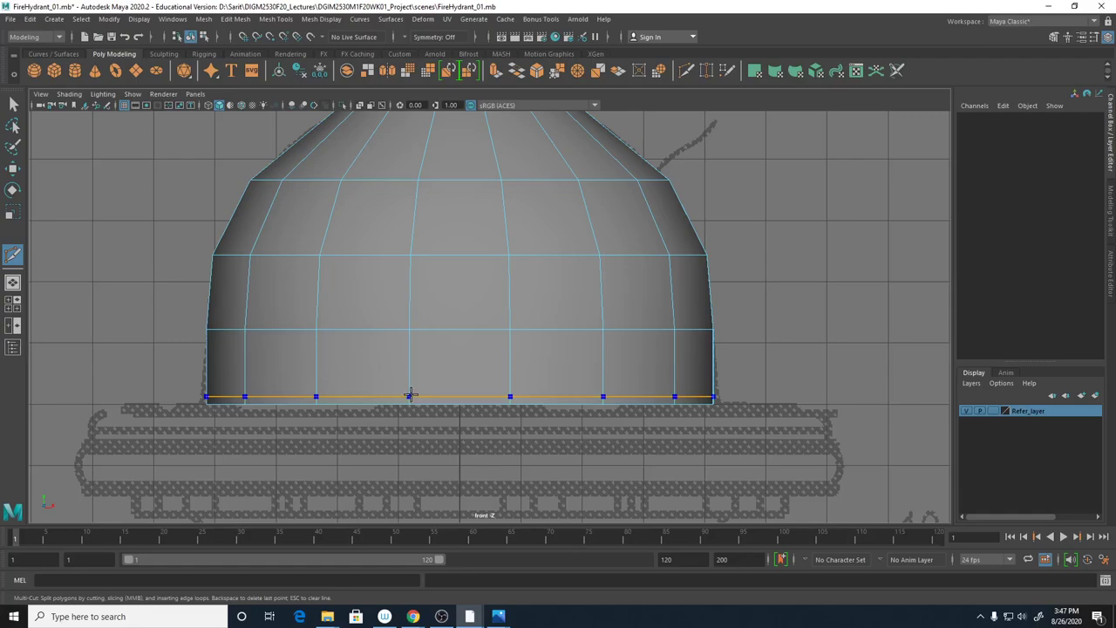
pyautogui.keyDown('ctrl'); pyautogui.click(411, 394); pyautogui.keyUp('ctrl')
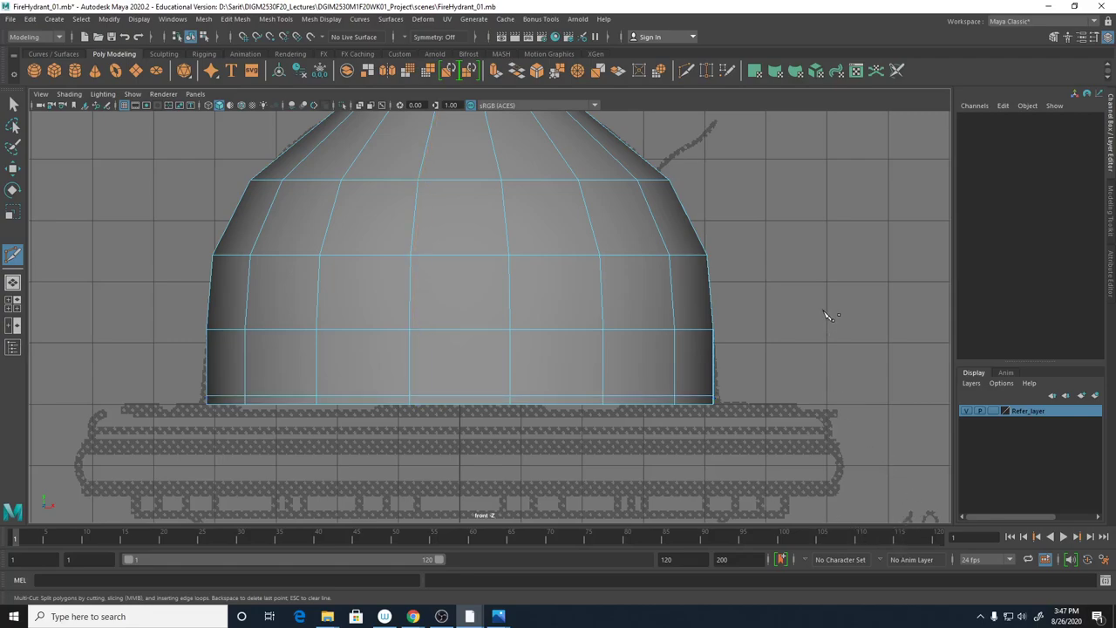
pyautogui.press('3')
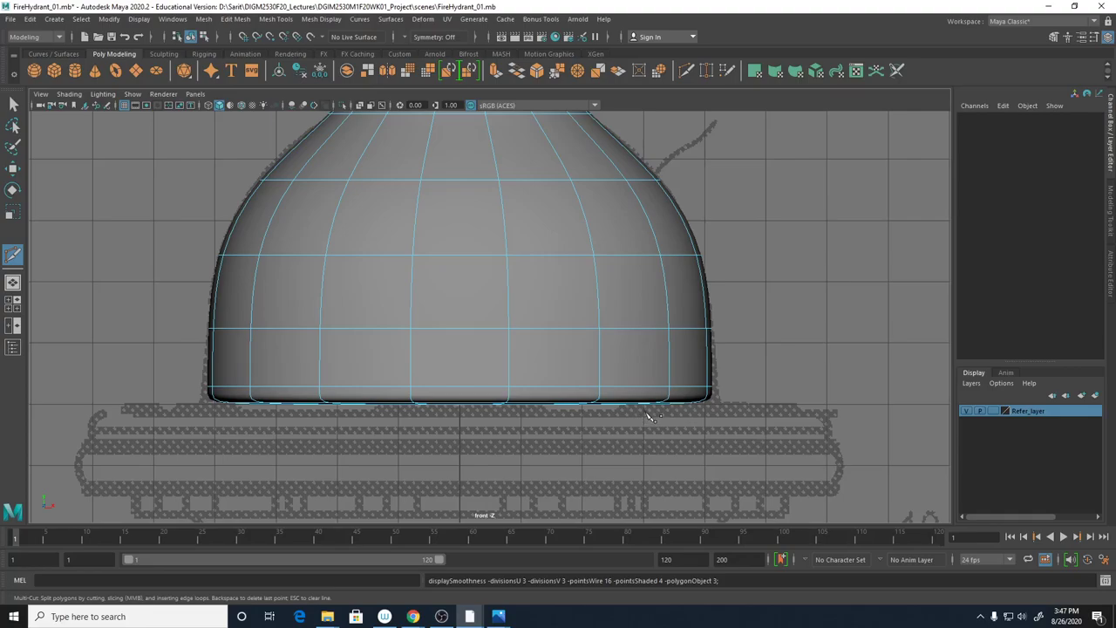
pyautogui.press('1')
# Scale the bottom cap's inner edge loop outward about 1.82 times on X and Z until it lies just inside the bottom rim
pyautogui.press('space')
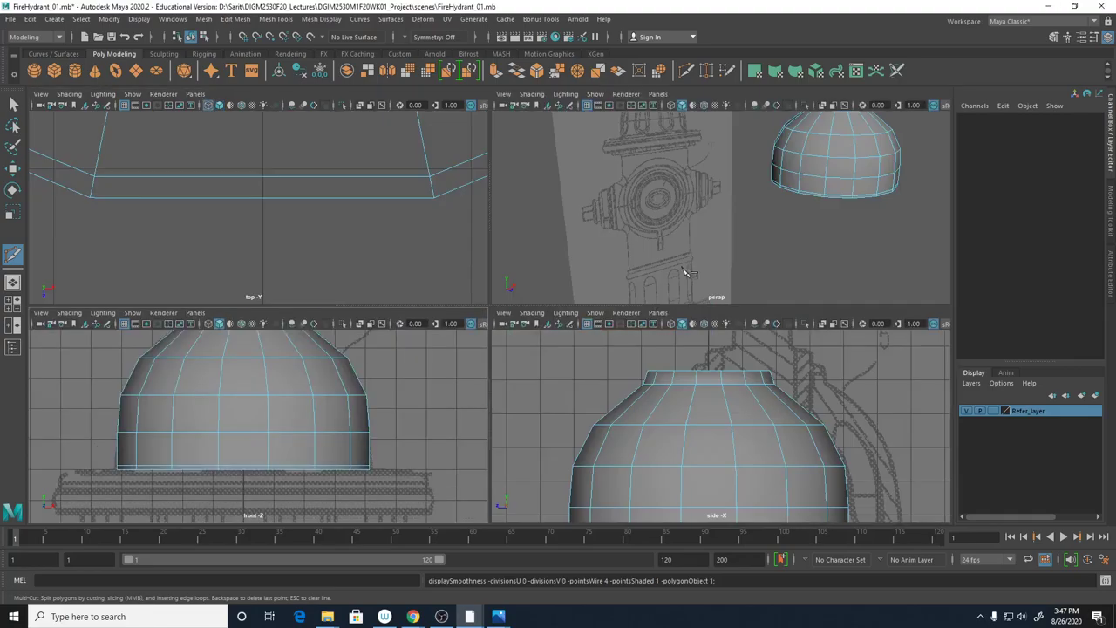
pyautogui.keyDown('alt'); pyautogui.moveTo(818, 248); pyautogui.dragTo(792, 281); pyautogui.keyUp('alt')
pyautogui.keyDown('alt'); pyautogui.moveTo(793, 282); pyautogui.dragTo(864, 266, button='right'); pyautogui.keyUp('alt')
pyautogui.press('q')
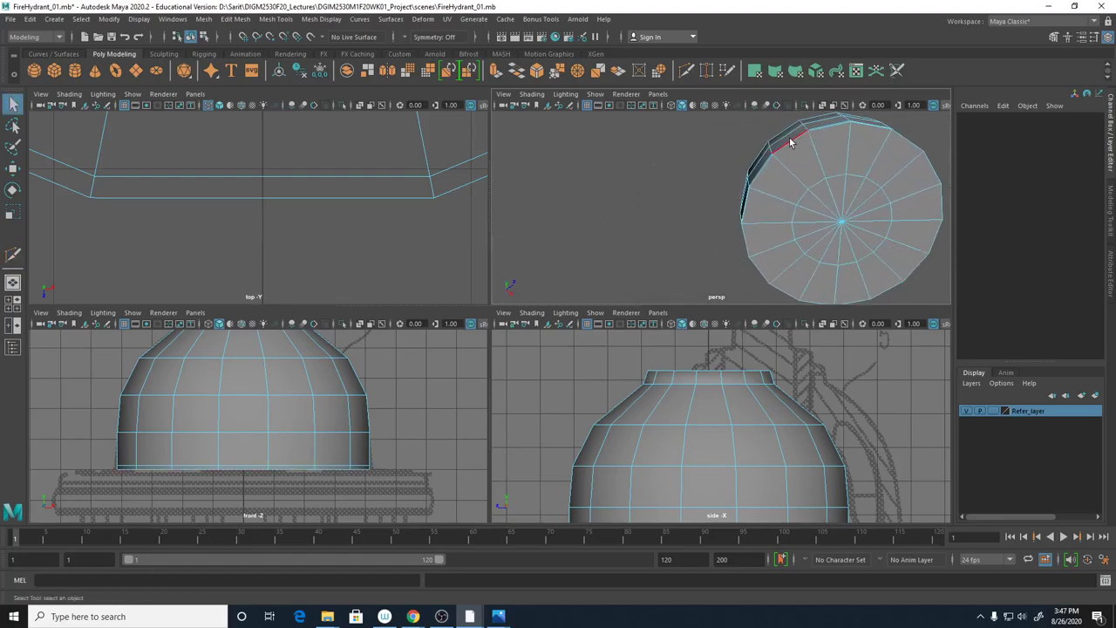
pyautogui.doubleClick(803, 199)
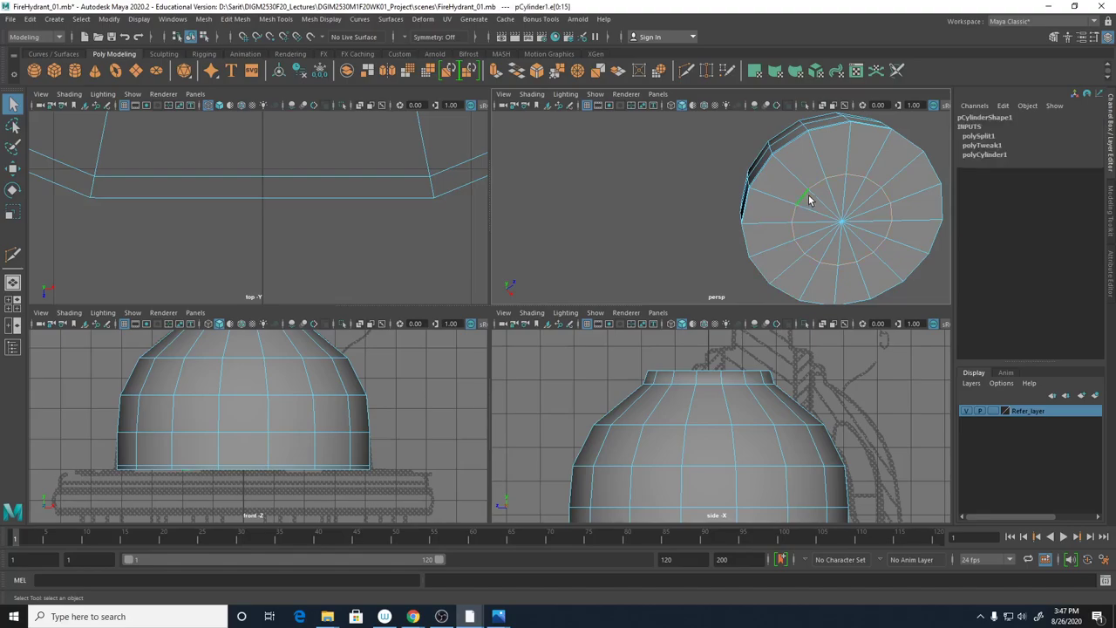
pyautogui.press('r')
pyautogui.moveTo(841, 220); pyautogui.dragTo(913, 248)
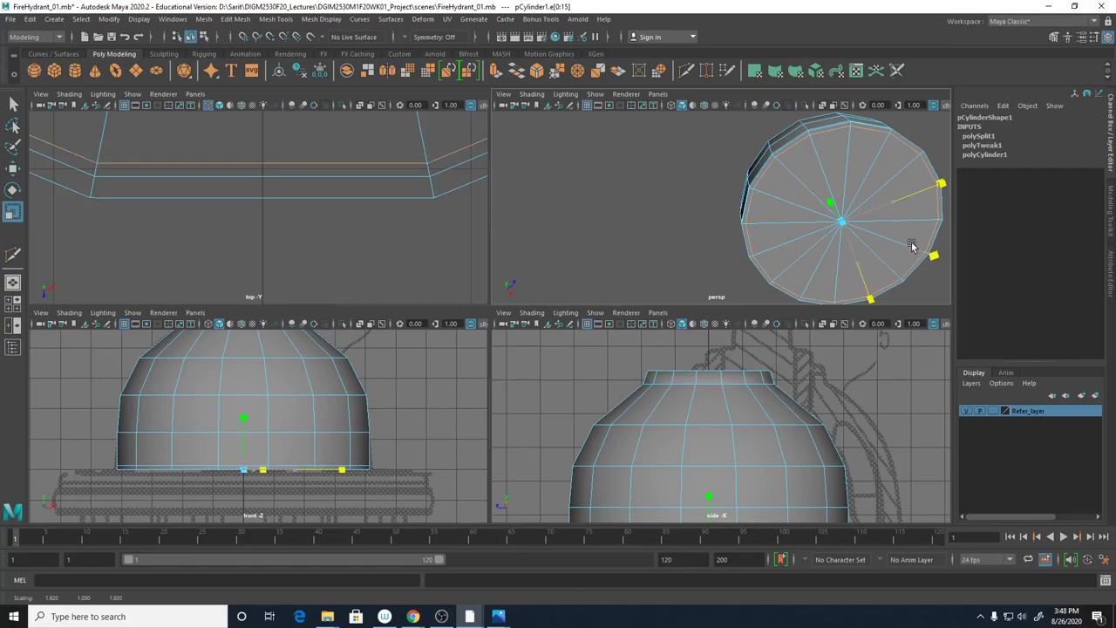
pyautogui.moveTo(912, 246); pyautogui.dragTo(912, 244)
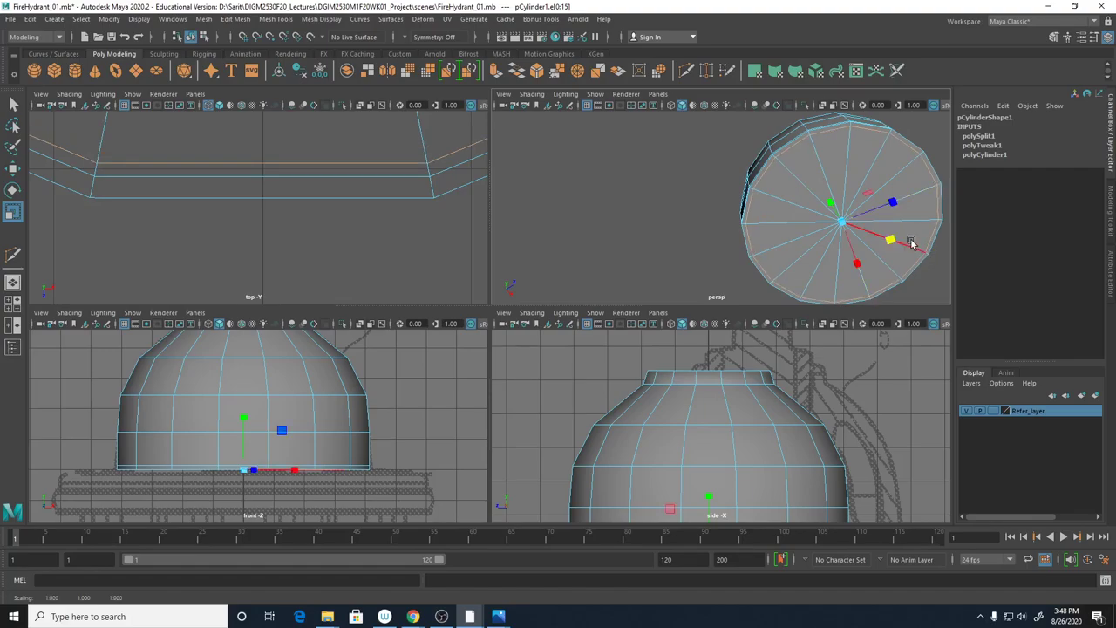
# Show the dome smoothed and compare its outline with the reference drawing in the enlarged front view
pyautogui.press('3')
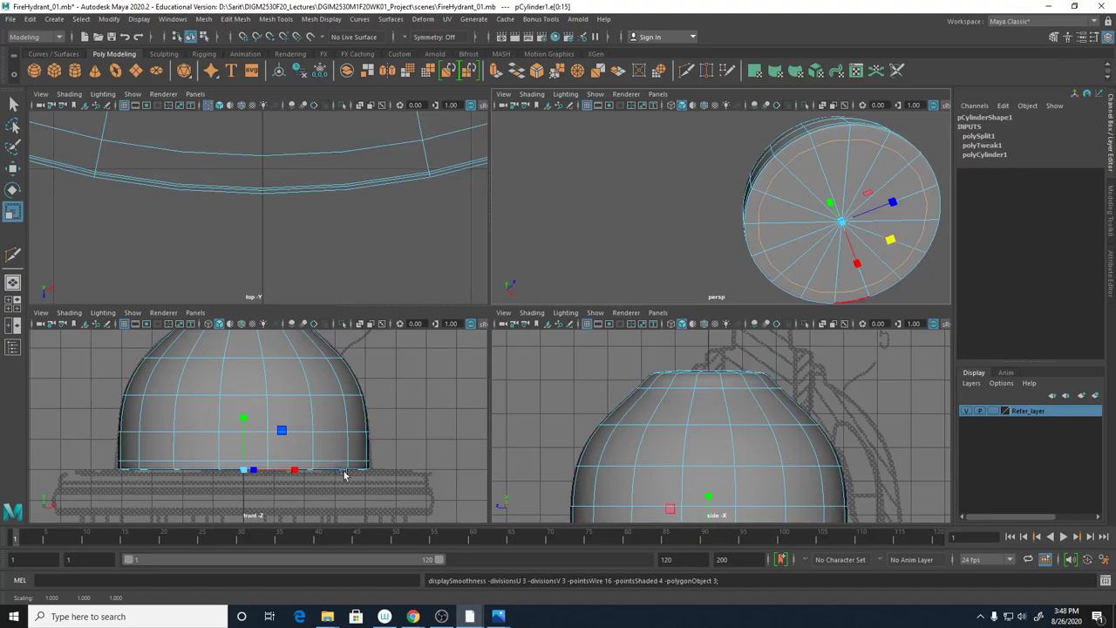
pyautogui.press('space')
pyautogui.scroll(2, 504, 419)
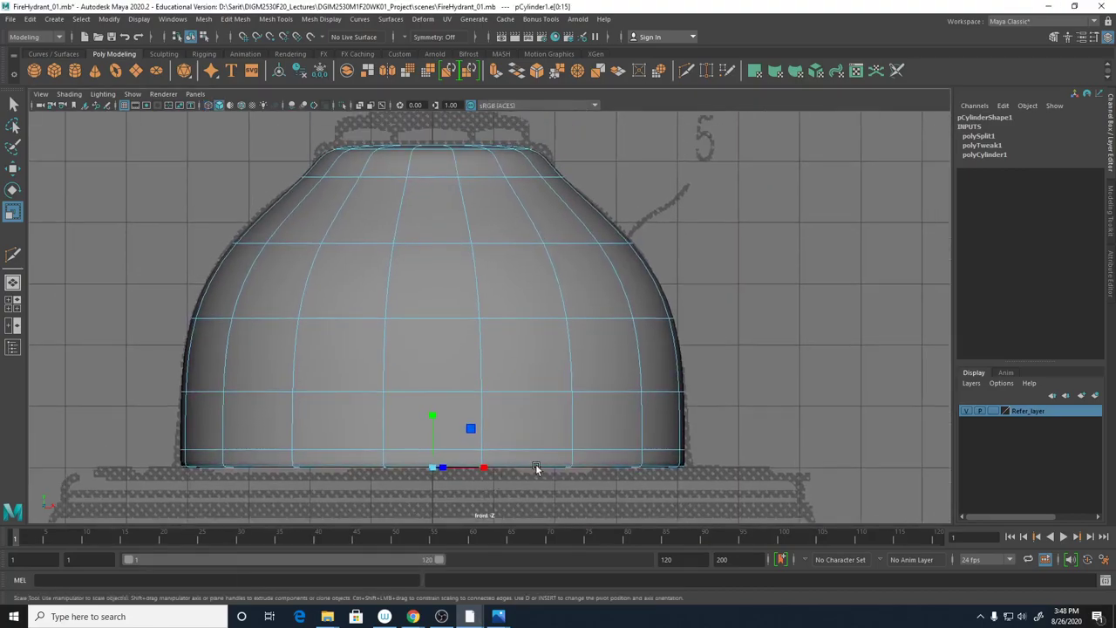
pyautogui.scroll(-1, 532, 469)
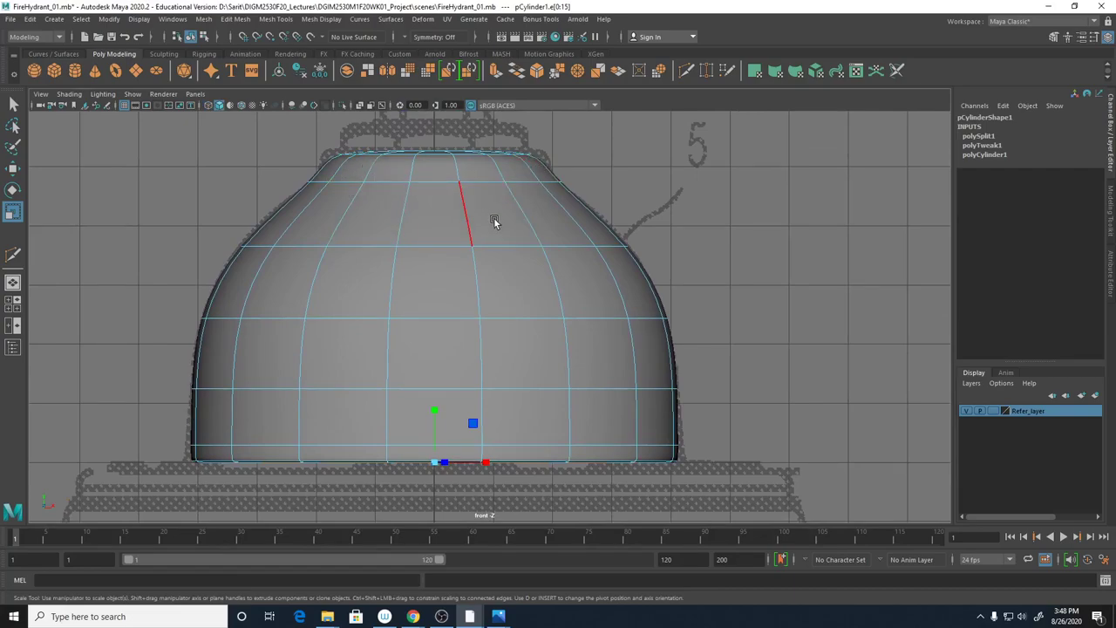
# Select the neck collar's top edge loop on the unsmoothed dome, nudge it slightly upward against the front reference, and undo the last nudge
pyautogui.press('space')
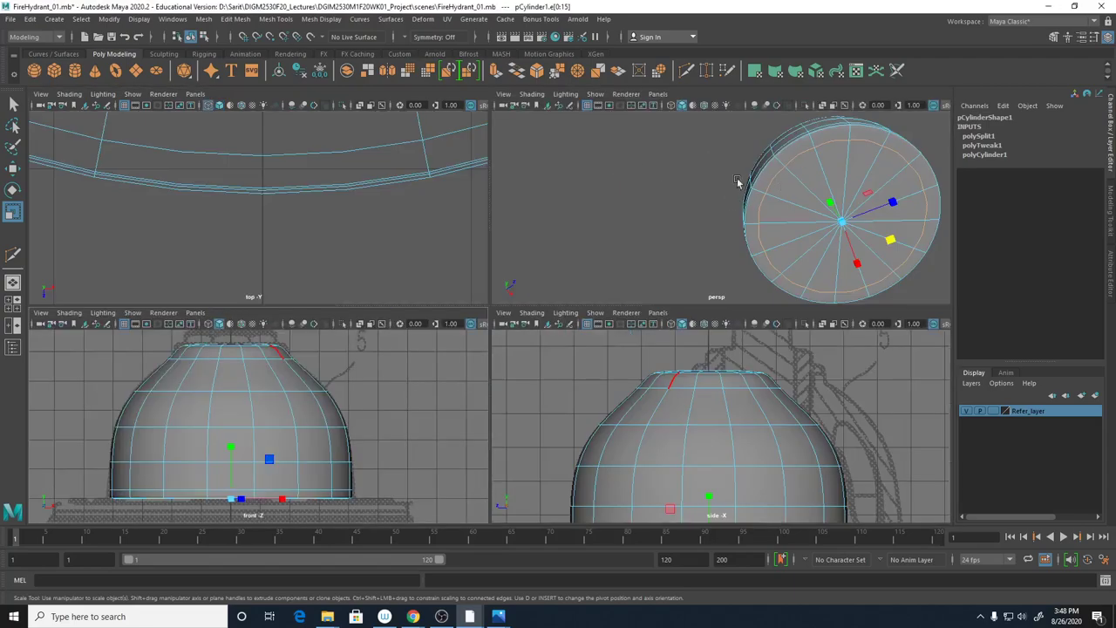
pyautogui.keyDown('alt'); pyautogui.moveTo(776, 174); pyautogui.dragTo(800, 240); pyautogui.keyUp('alt')
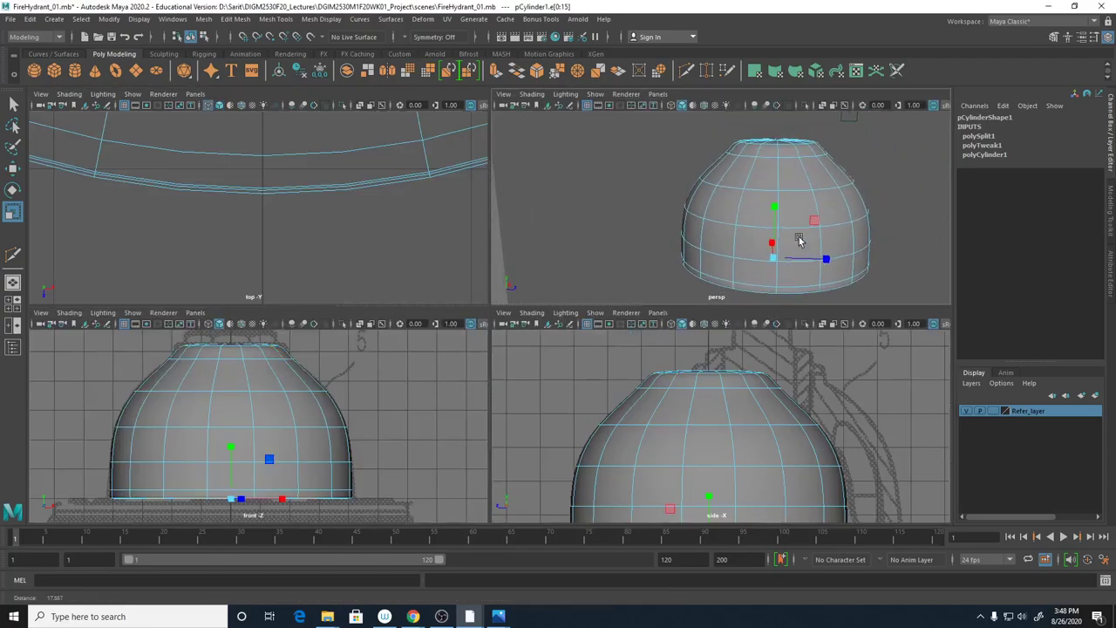
pyautogui.click(773, 154)
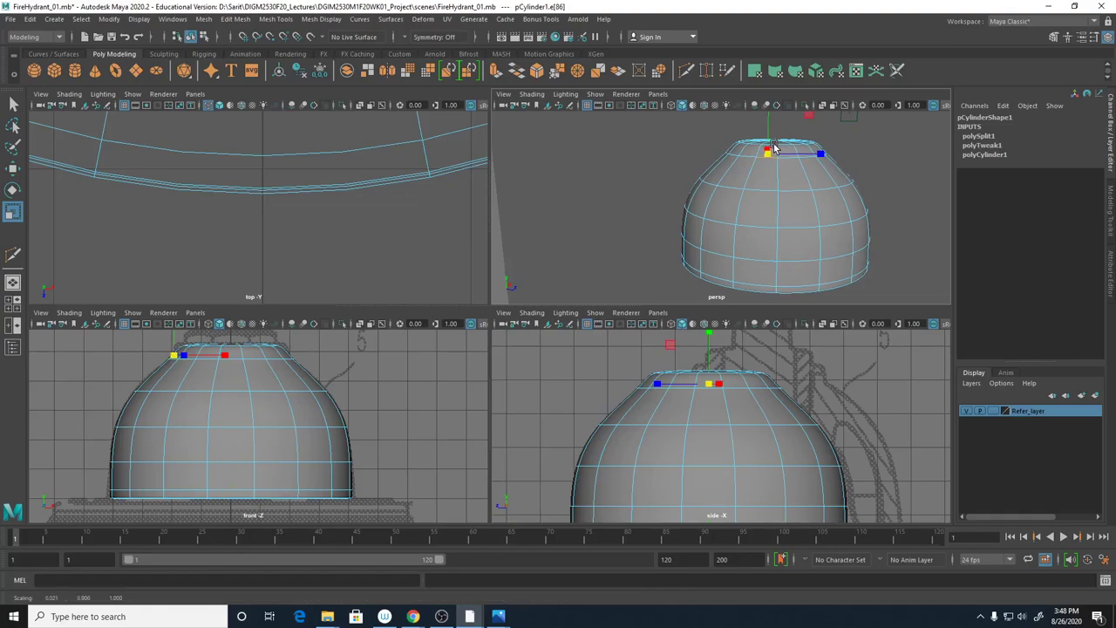
pyautogui.doubleClick(791, 144)
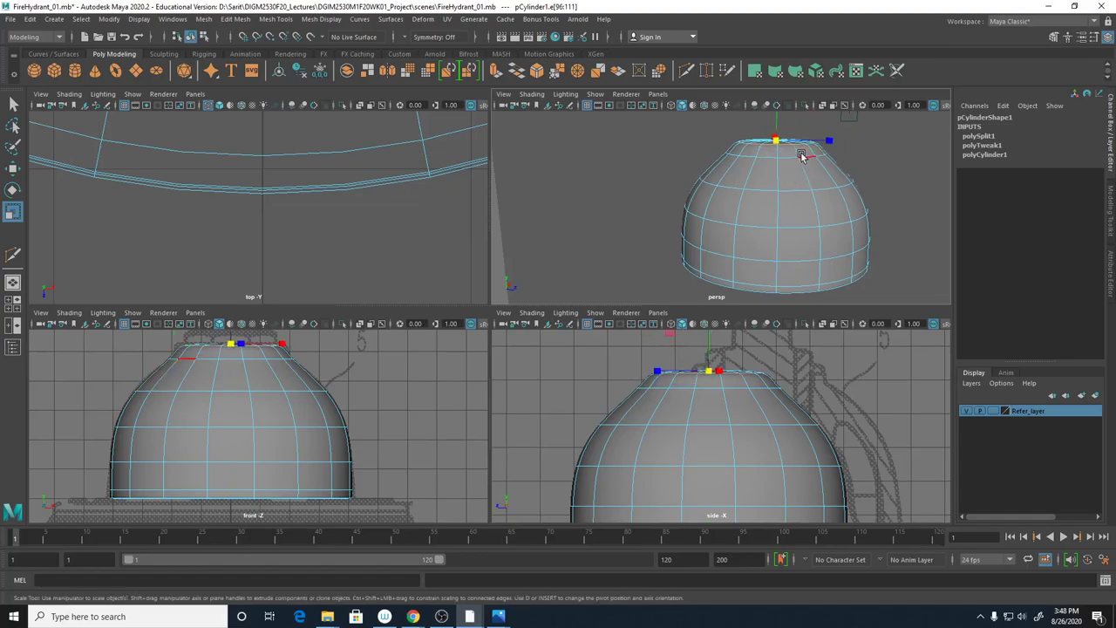
pyautogui.moveTo(803, 156); pyautogui.dragTo(740, 258, button='middle')
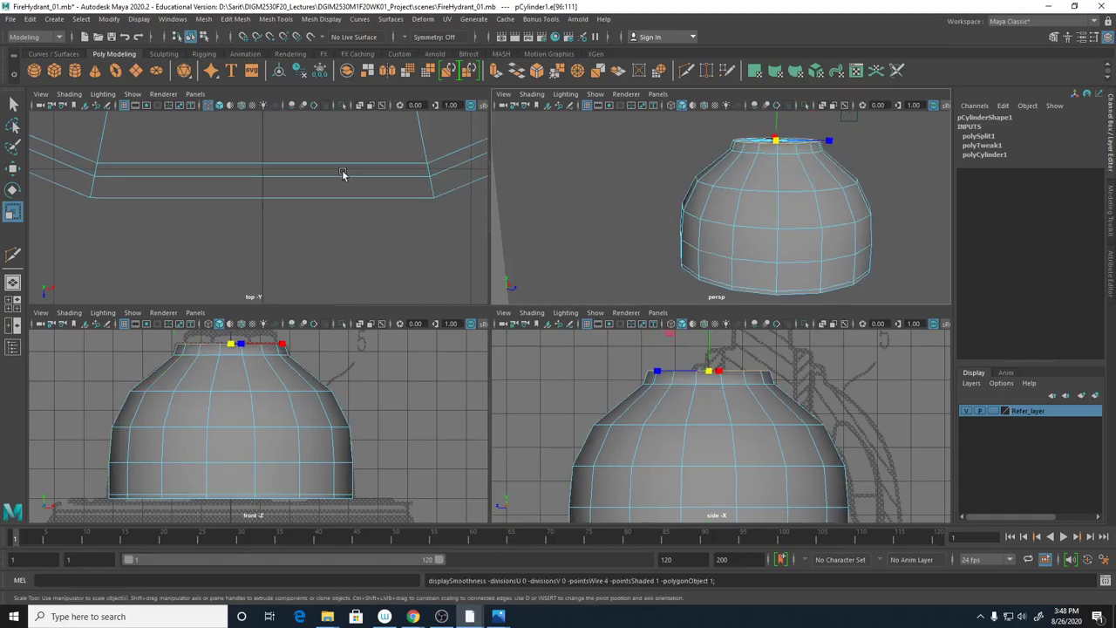
pyautogui.press('space')
pyautogui.scroll(5, 384, 209)
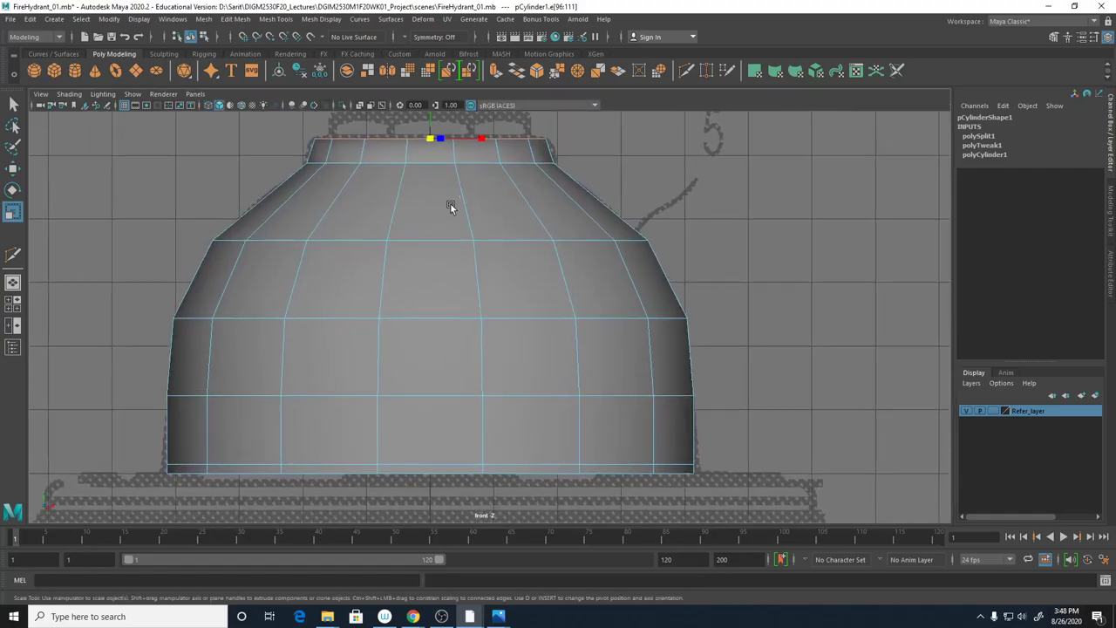
pyautogui.press('w')
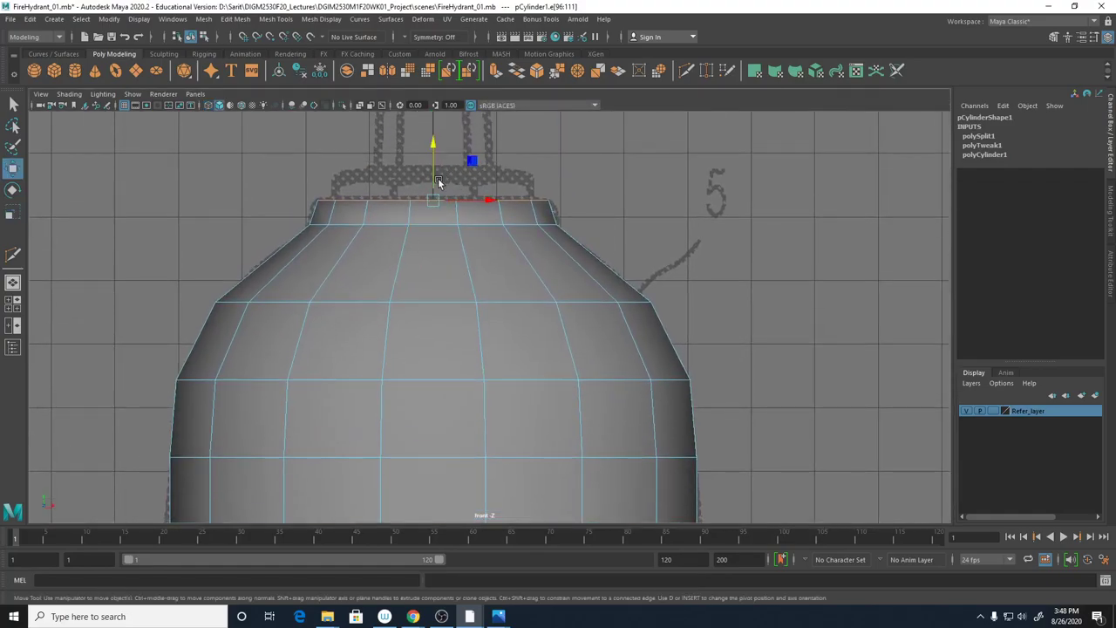
pyautogui.moveTo(431, 184); pyautogui.dragTo(440, 178)
pyautogui.hotkey('ctrl', 'z')
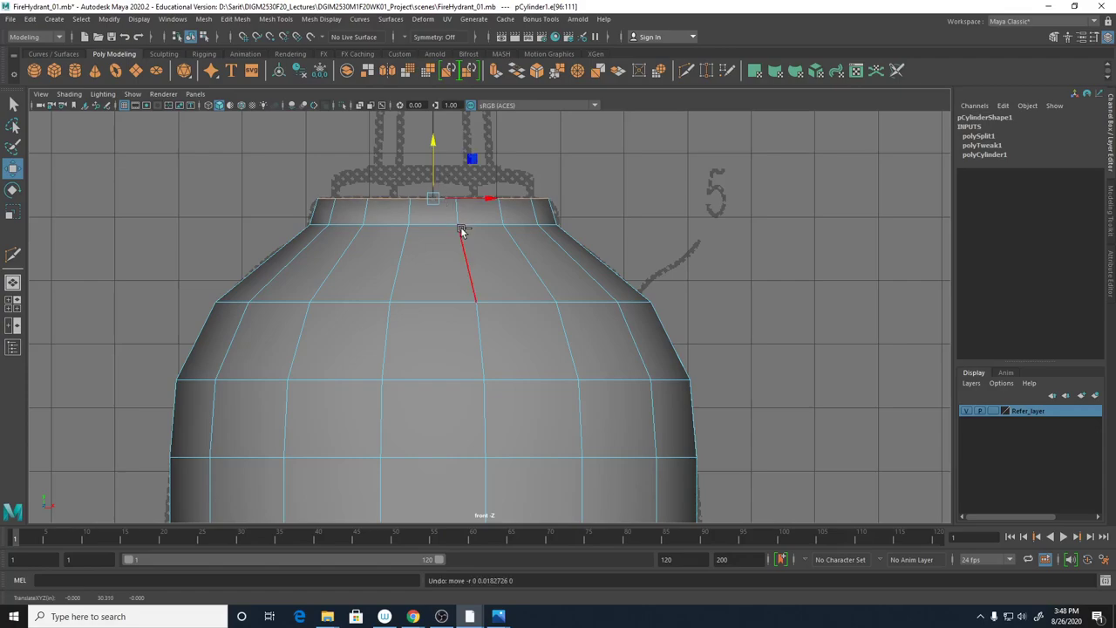
pyautogui.press('space')
pyautogui.moveTo(765, 216)
pyautogui.keyDown('alt'); pyautogui.mouseDown()
pyautogui.moveTo(741, 218)
pyautogui.moveTo(764, 217)
pyautogui.mouseUp(); pyautogui.keyUp('alt')
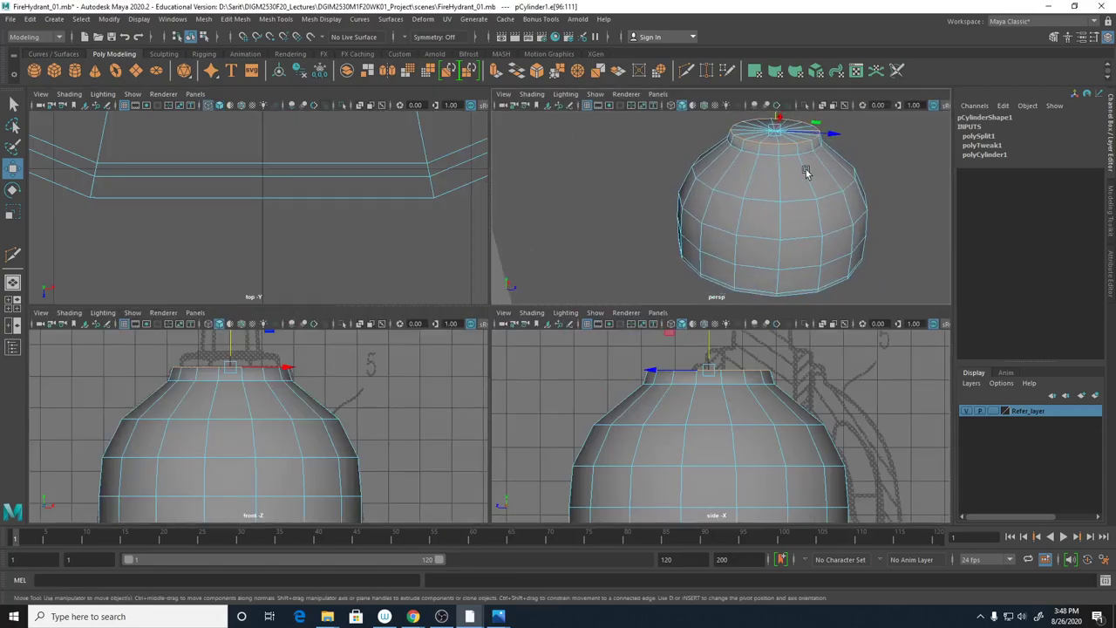
pyautogui.keyDown('alt'); pyautogui.moveTo(806, 171); pyautogui.dragTo(662, 228); pyautogui.keyUp('alt')
pyautogui.keyDown('alt'); pyautogui.moveTo(663, 228); pyautogui.dragTo(707, 234, button='right'); pyautogui.keyUp('alt')
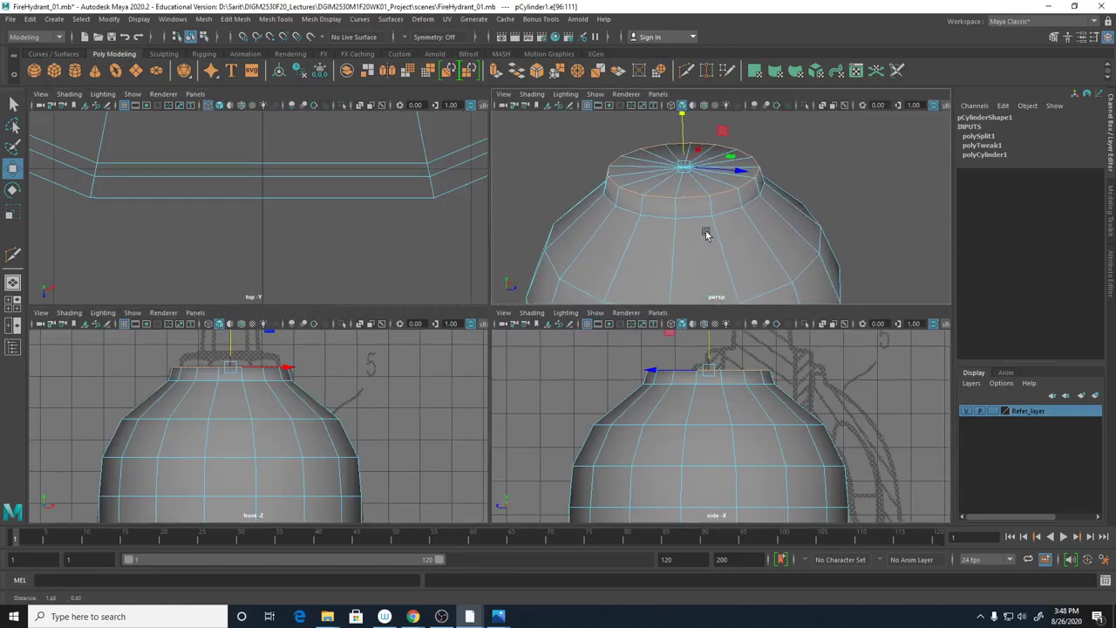
pyautogui.keyDown('alt'); pyautogui.moveTo(715, 236); pyautogui.dragTo(725, 116, button='middle'); pyautogui.keyUp('alt')
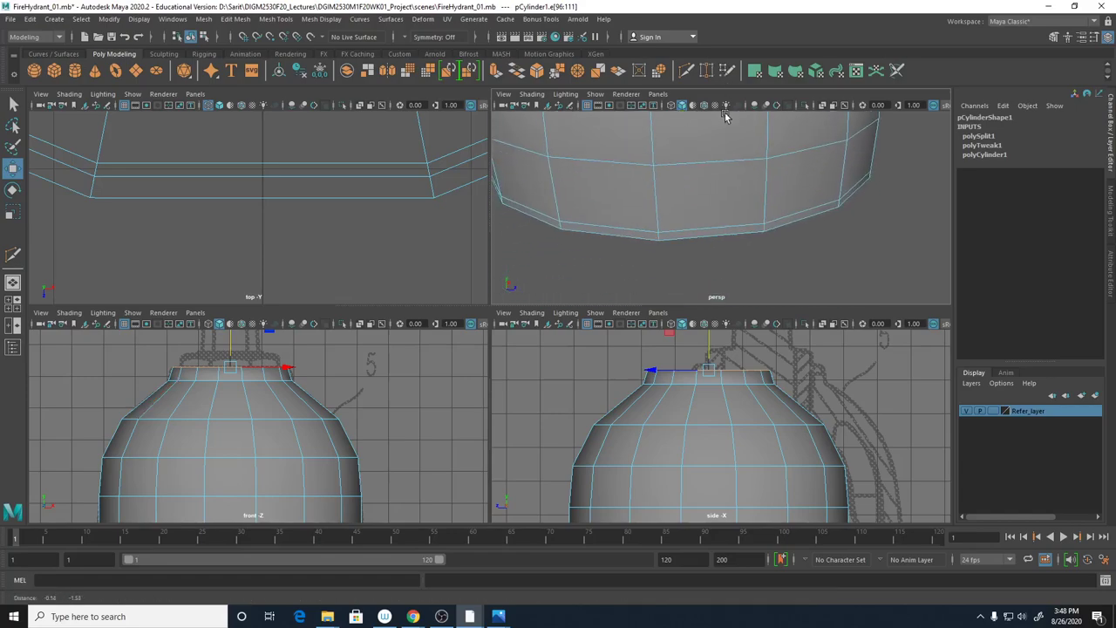
pyautogui.keyDown('alt'); pyautogui.moveTo(724, 116); pyautogui.dragTo(606, 200, button='right'); pyautogui.keyUp('alt')
pyautogui.click(668, 201)
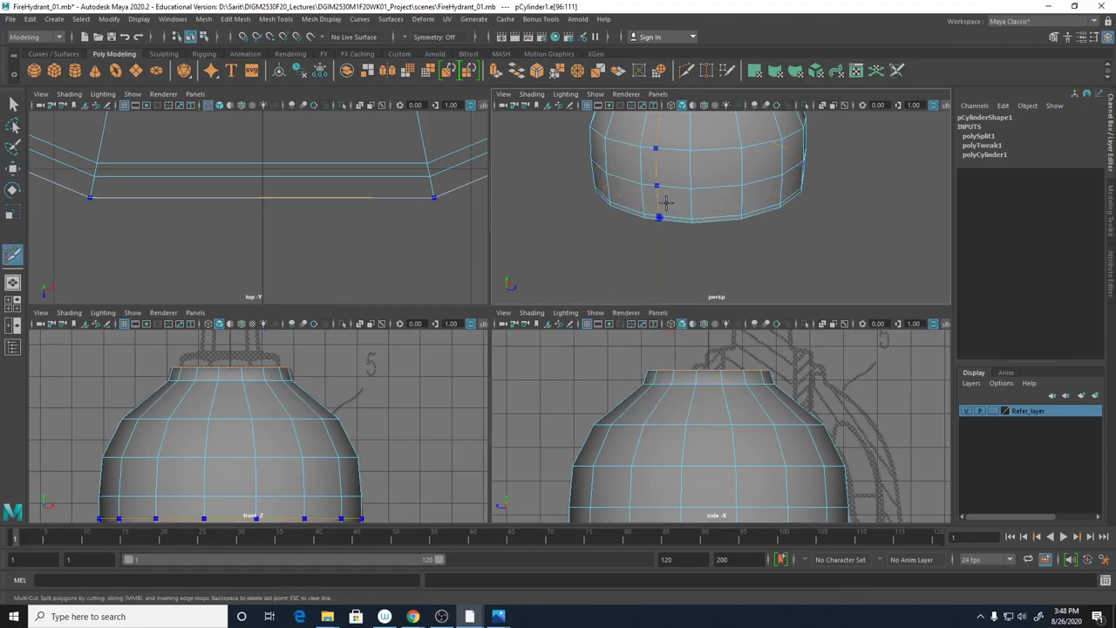
# Select the bottom cap's inner edge loop and scale it outward on X and Z, closer to the outer rim
pyautogui.keyDown('alt'); pyautogui.moveTo(679, 221); pyautogui.dragTo(757, 225); pyautogui.keyUp('alt')
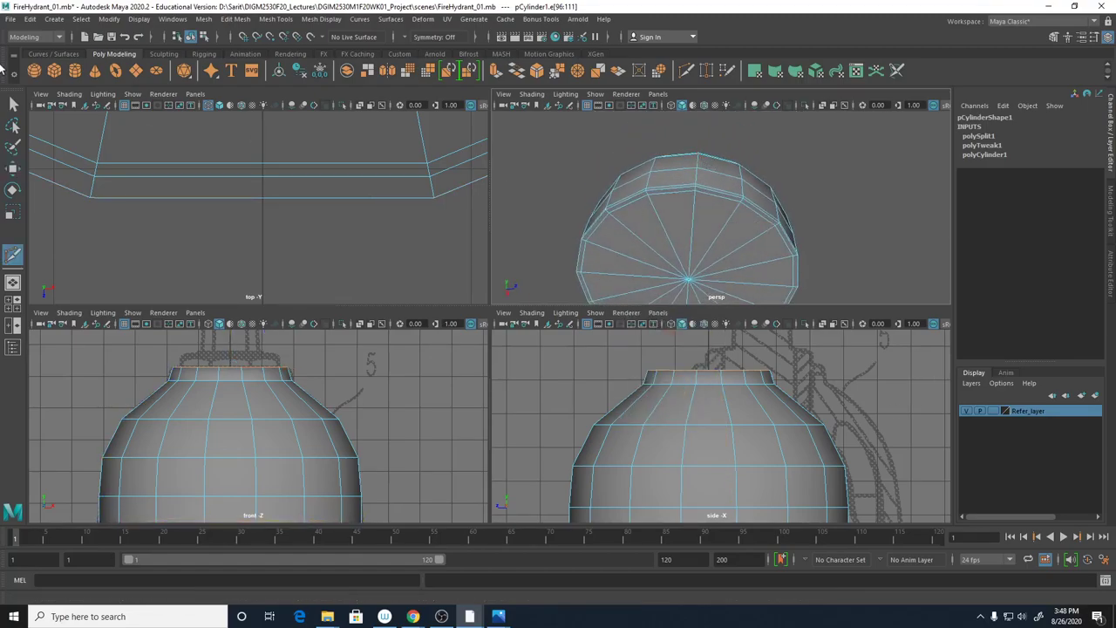
pyautogui.click(14, 105)
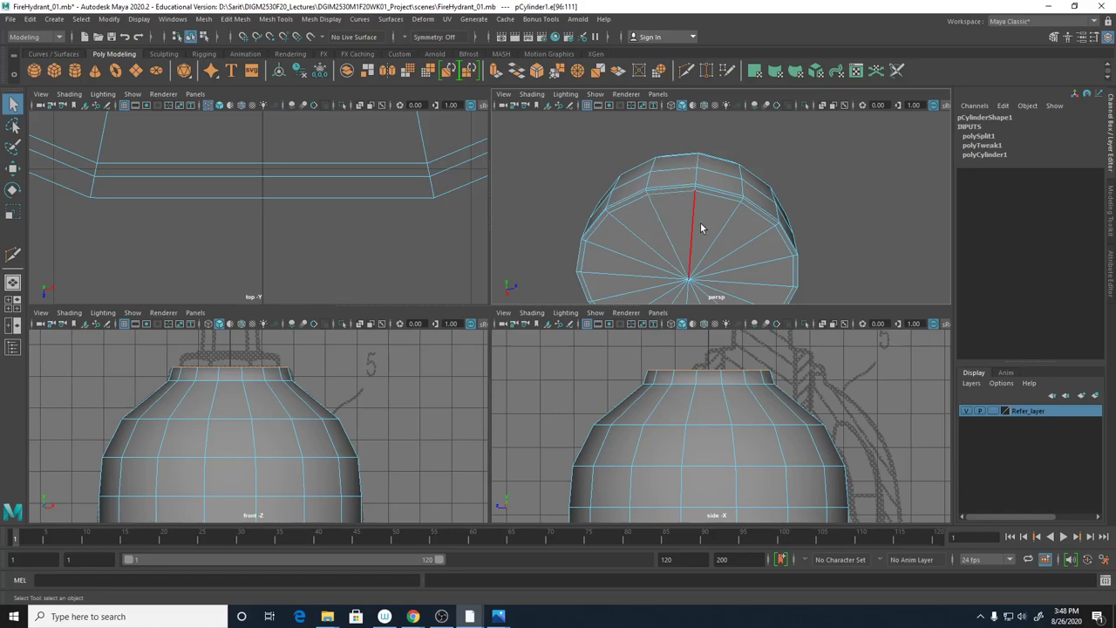
pyautogui.doubleClick(691, 193)
pyautogui.press('r')
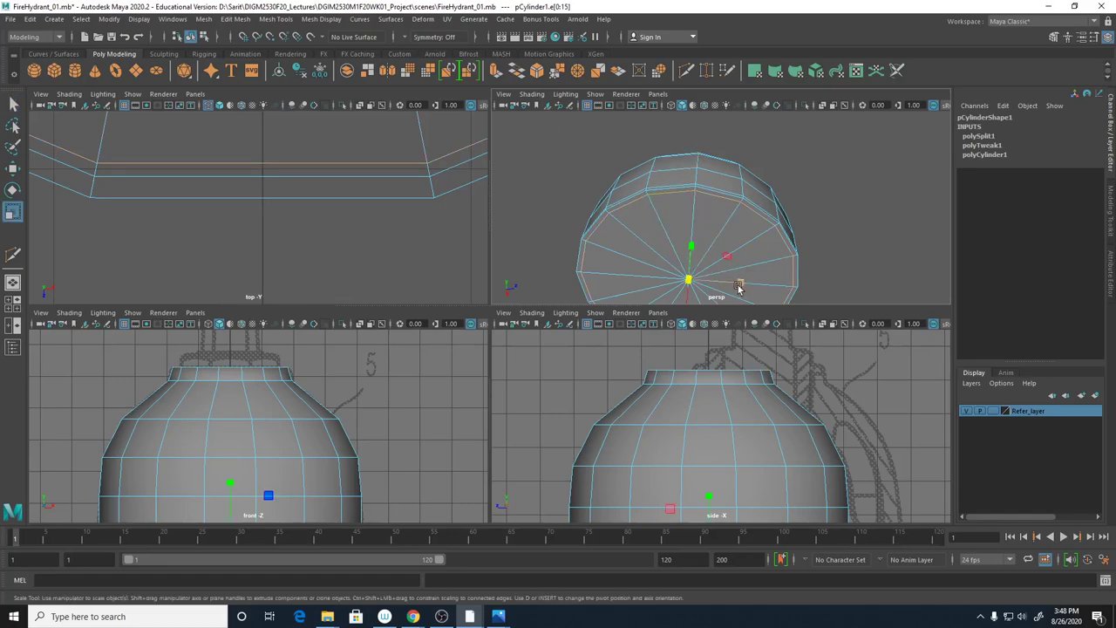
pyautogui.moveTo(730, 259)
pyautogui.keyDown('alt'); pyautogui.mouseDown()
pyautogui.moveTo(731, 279)
pyautogui.moveTo(725, 267)
pyautogui.mouseUp(); pyautogui.keyUp('alt')
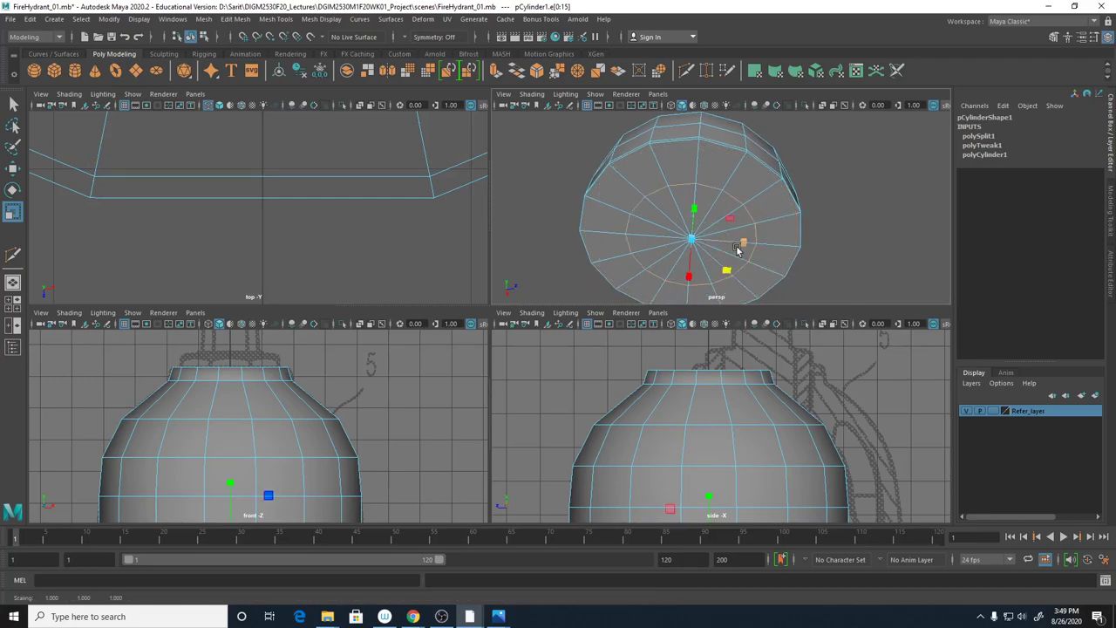
pyautogui.moveTo(730, 268); pyautogui.dragTo(748, 277)
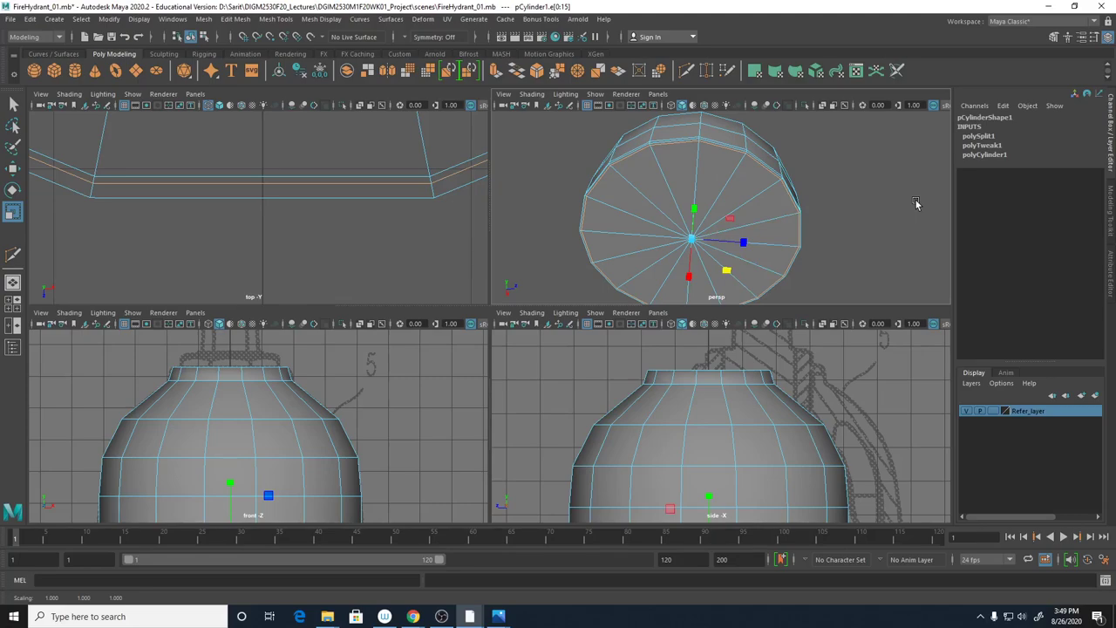
# Select the shoulder edge loop below the neck collar in the front view and raise it slightly
pyautogui.keyDown('alt'); pyautogui.moveTo(401, 420); pyautogui.dragTo(408, 348, button='middle'); pyautogui.keyUp('alt')
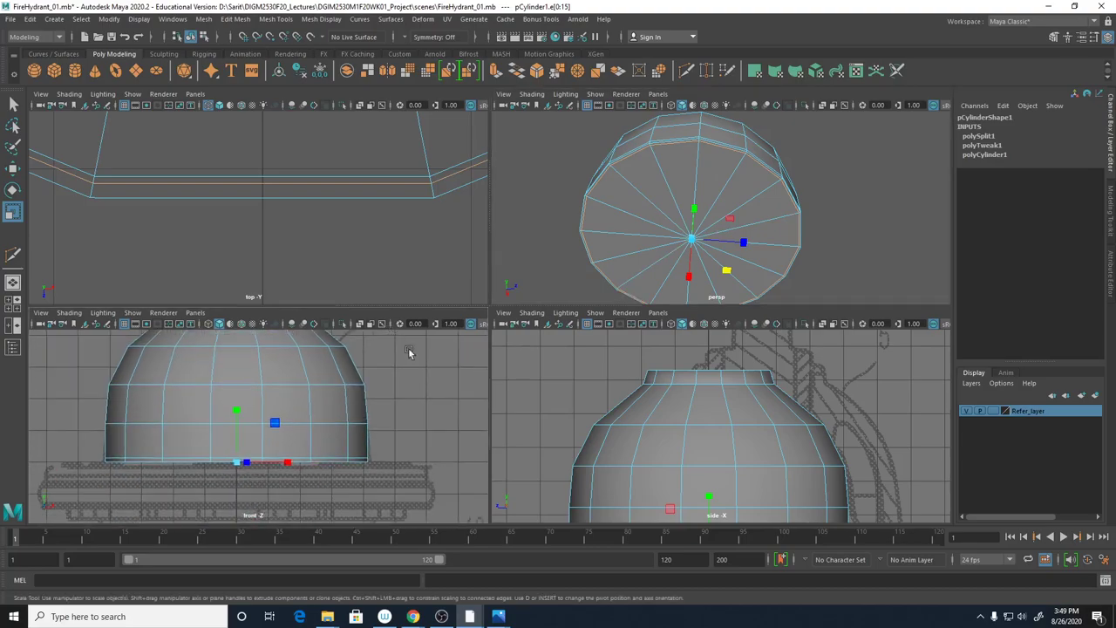
pyautogui.scroll(-3, 357, 399)
pyautogui.press('space')
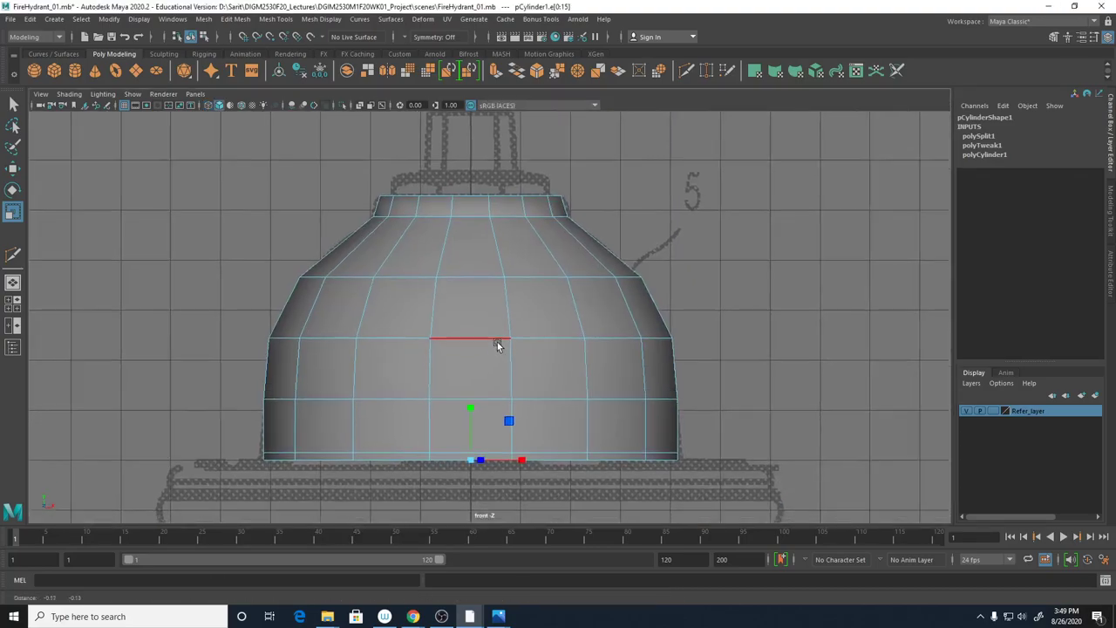
pyautogui.keyDown('alt'); pyautogui.moveTo(498, 342); pyautogui.dragTo(512, 331, button='middle'); pyautogui.keyUp('alt')
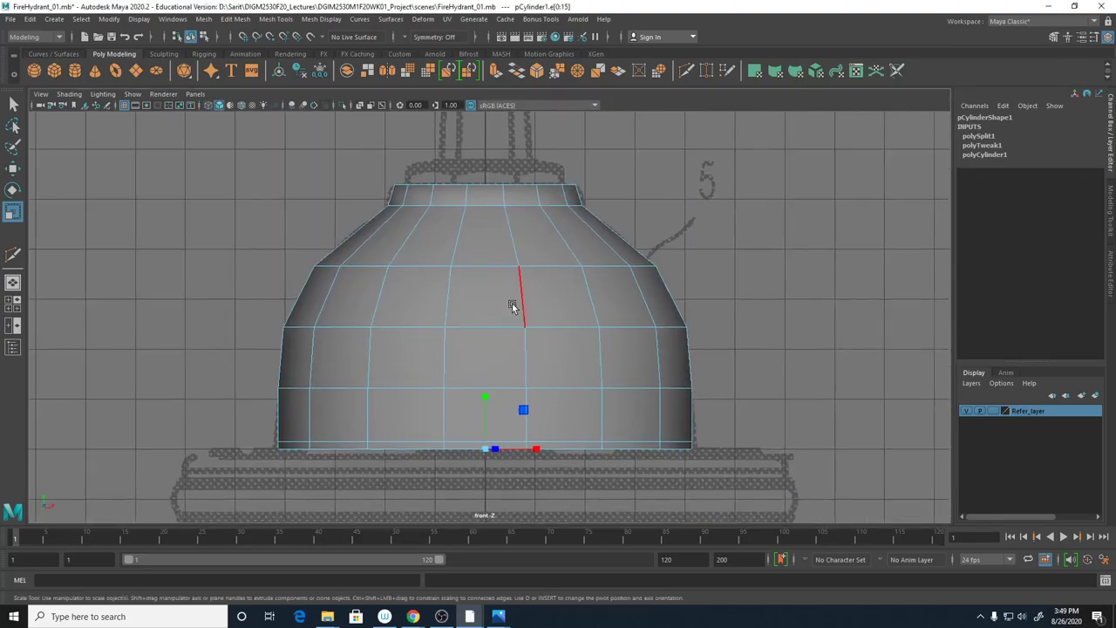
pyautogui.doubleClick(465, 265)
pyautogui.press('w')
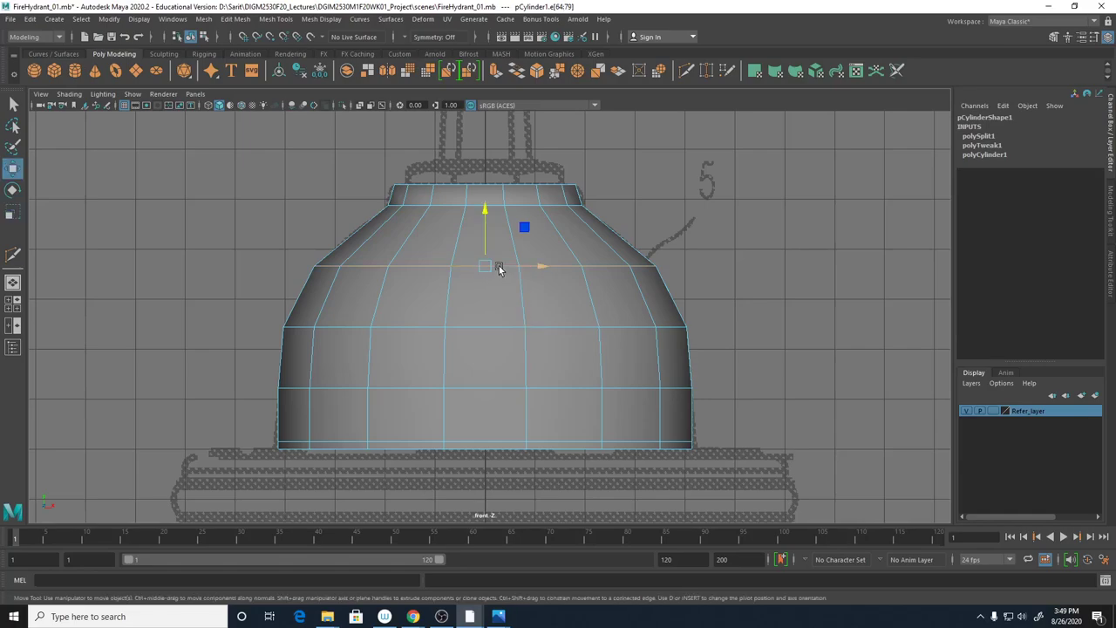
pyautogui.moveTo(485, 244); pyautogui.dragTo(487, 236)
# Show the front view in wireframe and scale the shoulder edge loop inward on X and Z toward the reference outline
pyautogui.press('4')
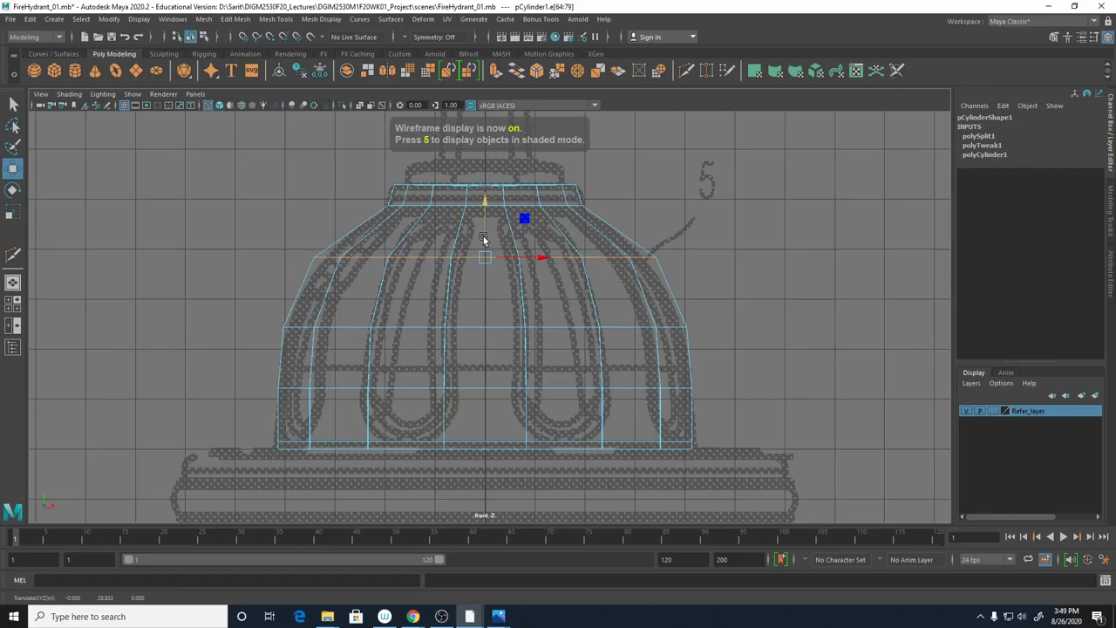
pyautogui.press('r')
pyautogui.press('space')
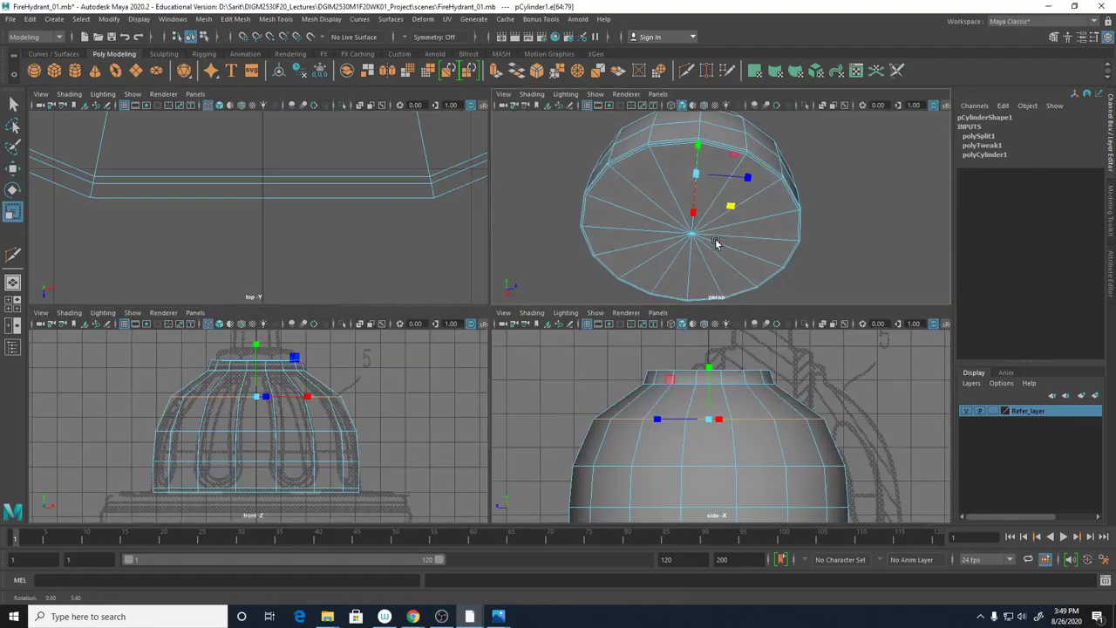
pyautogui.keyDown('alt'); pyautogui.moveTo(717, 244); pyautogui.dragTo(725, 158); pyautogui.keyUp('alt')
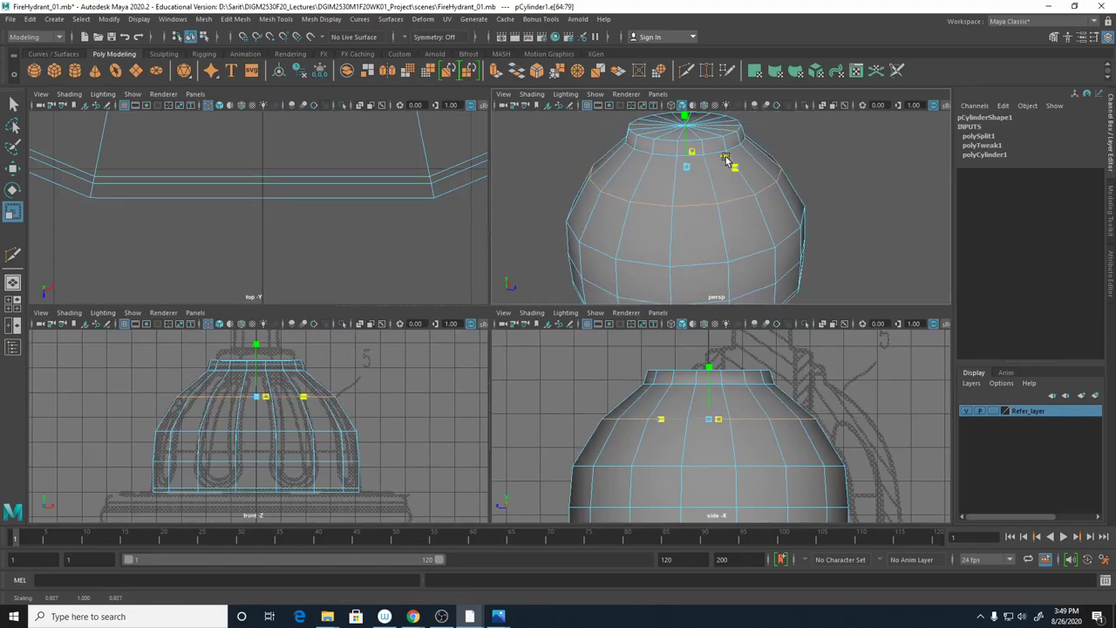
pyautogui.hotkey('ctrl', 'z')
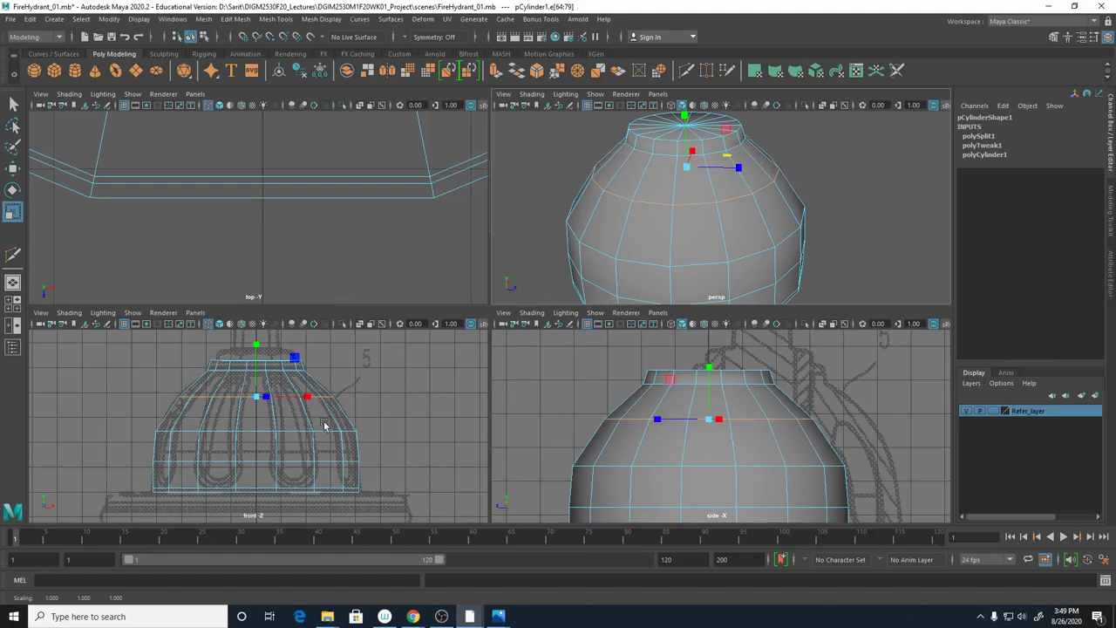
# Select the edge loop below the shoulder, scale it slightly inward on X and Z, and raise it a little
pyautogui.doubleClick(293, 432)
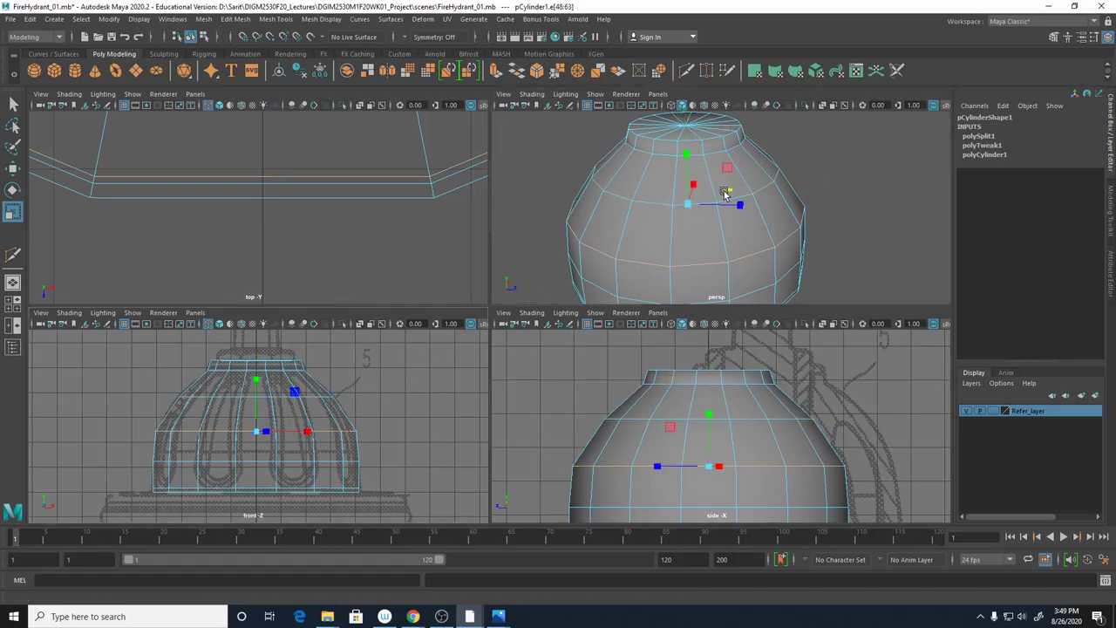
pyautogui.moveTo(729, 192); pyautogui.dragTo(730, 193)
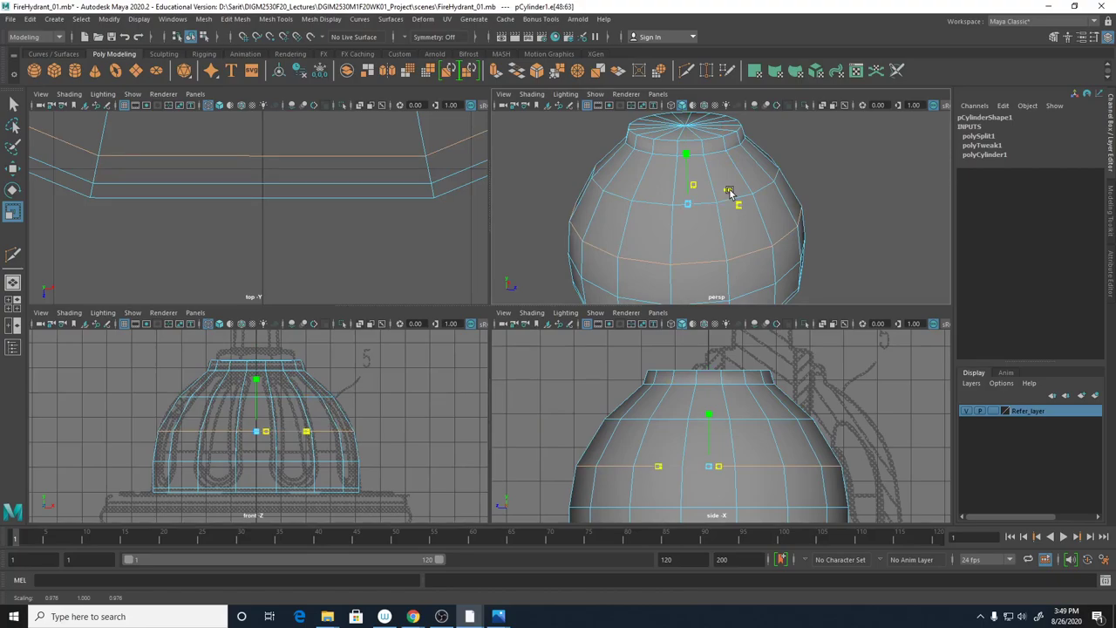
pyautogui.moveTo(729, 192); pyautogui.dragTo(730, 192)
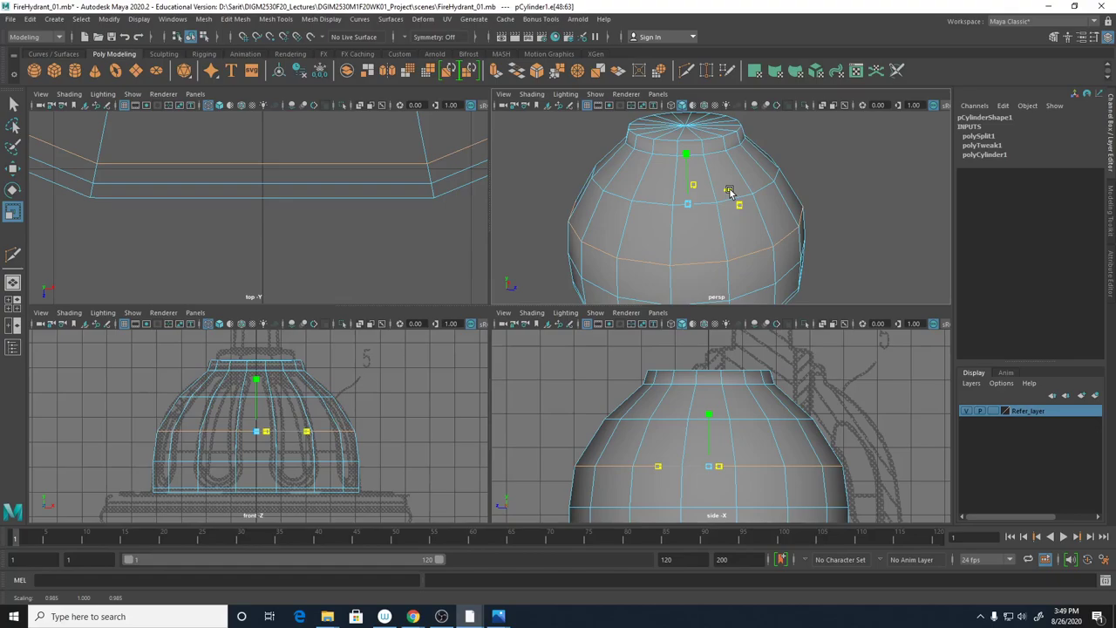
pyautogui.press('w')
pyautogui.moveTo(255, 381); pyautogui.dragTo(256, 373)
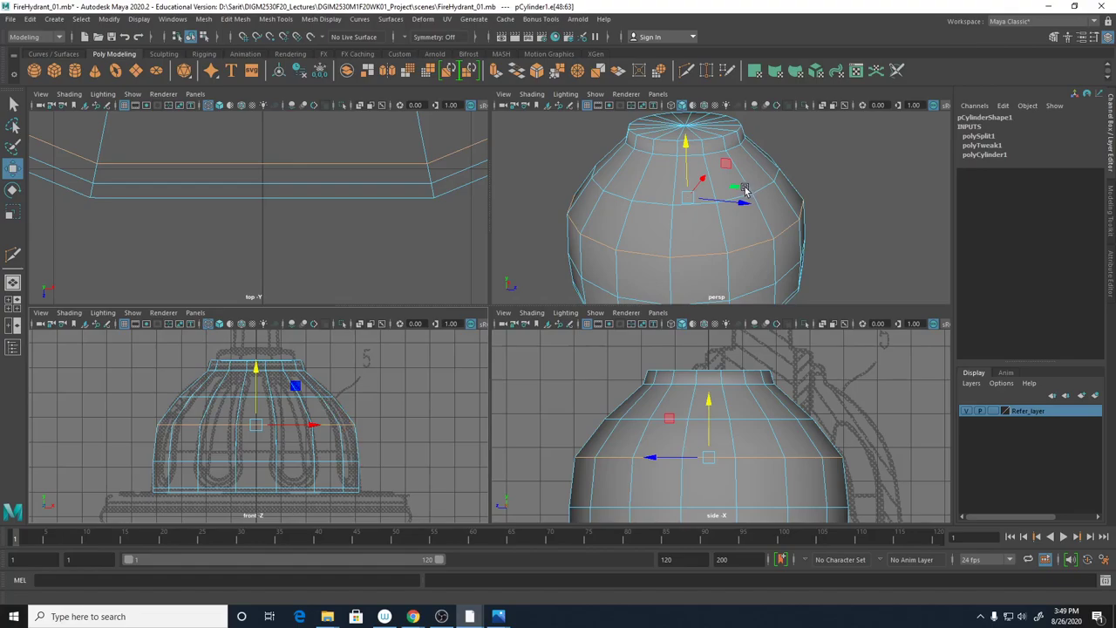
# Scale the same mid-dome edge loop further inward on X and Z, then preview the dome smoothed and return to the unsmoothed display
pyautogui.press('r')
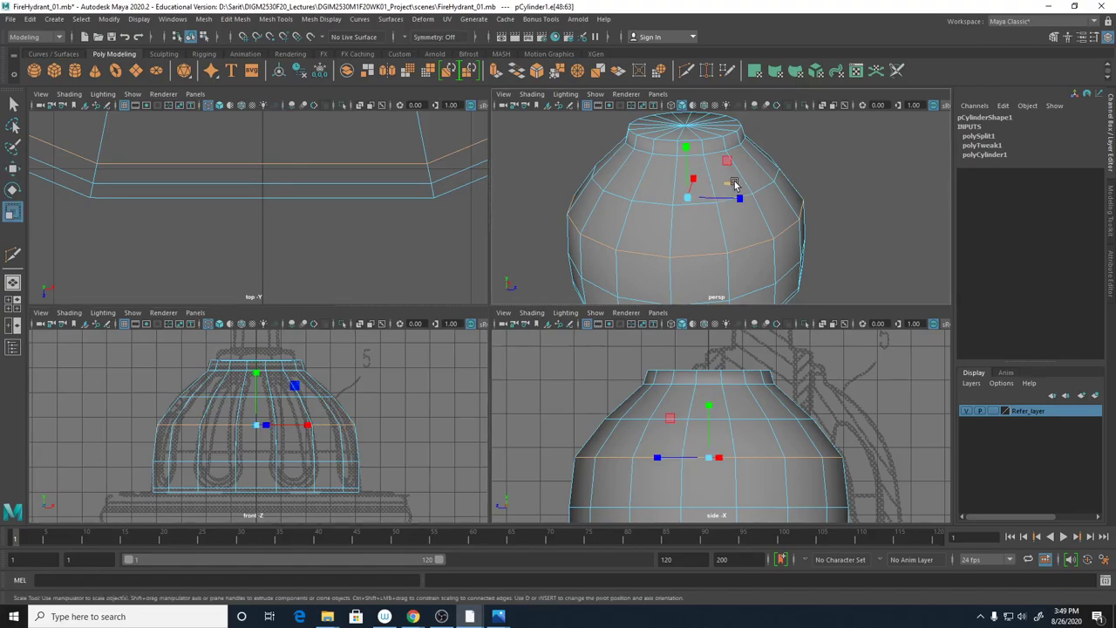
pyautogui.click(733, 184)
pyautogui.moveTo(733, 184); pyautogui.dragTo(731, 185)
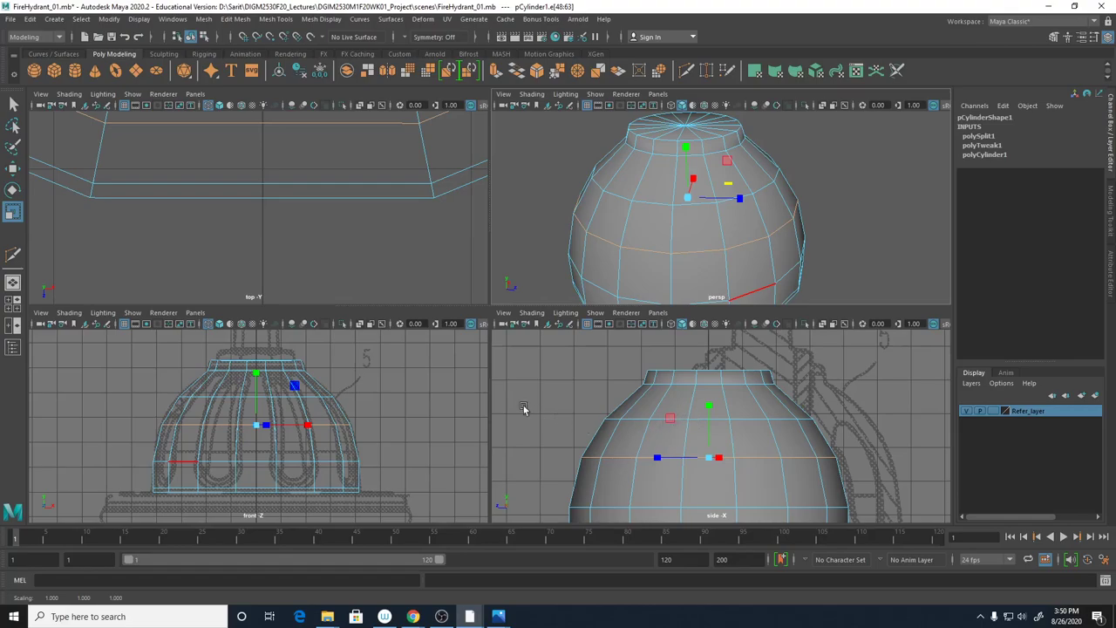
pyautogui.press('3')
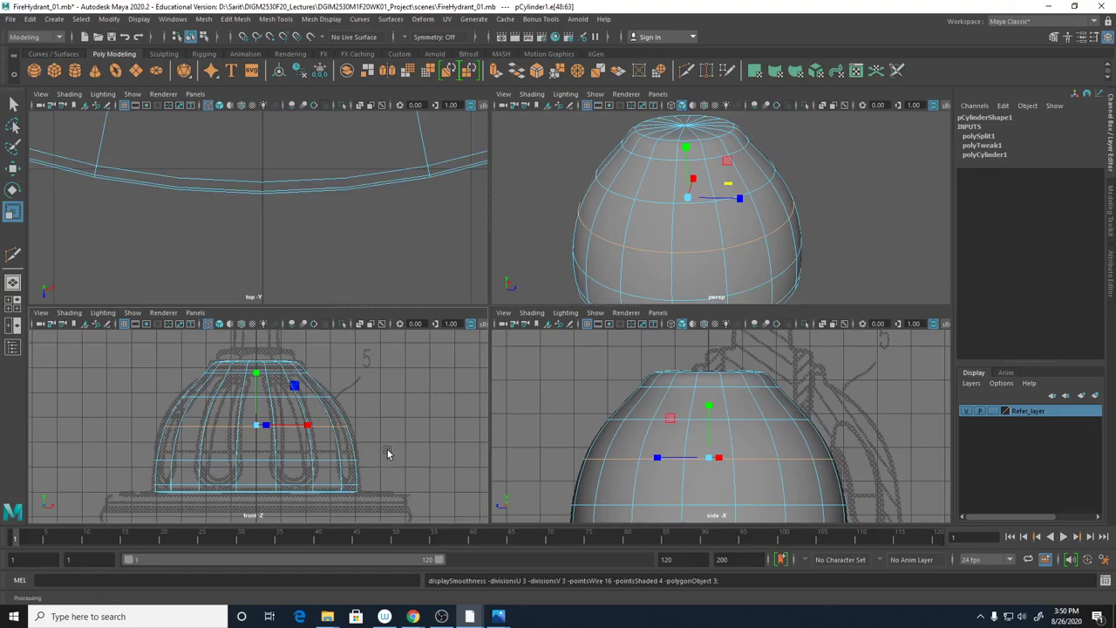
pyautogui.press('1')
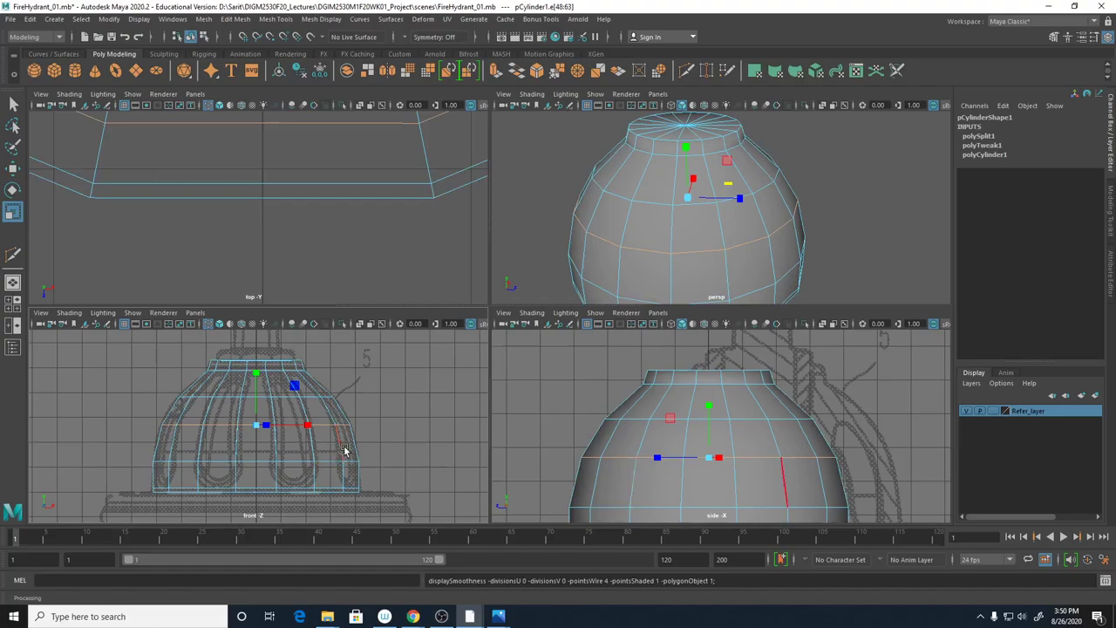
# Try scaling the mid-dome edge loop on X and Z, and undo the change
pyautogui.scroll(2, 355, 438)
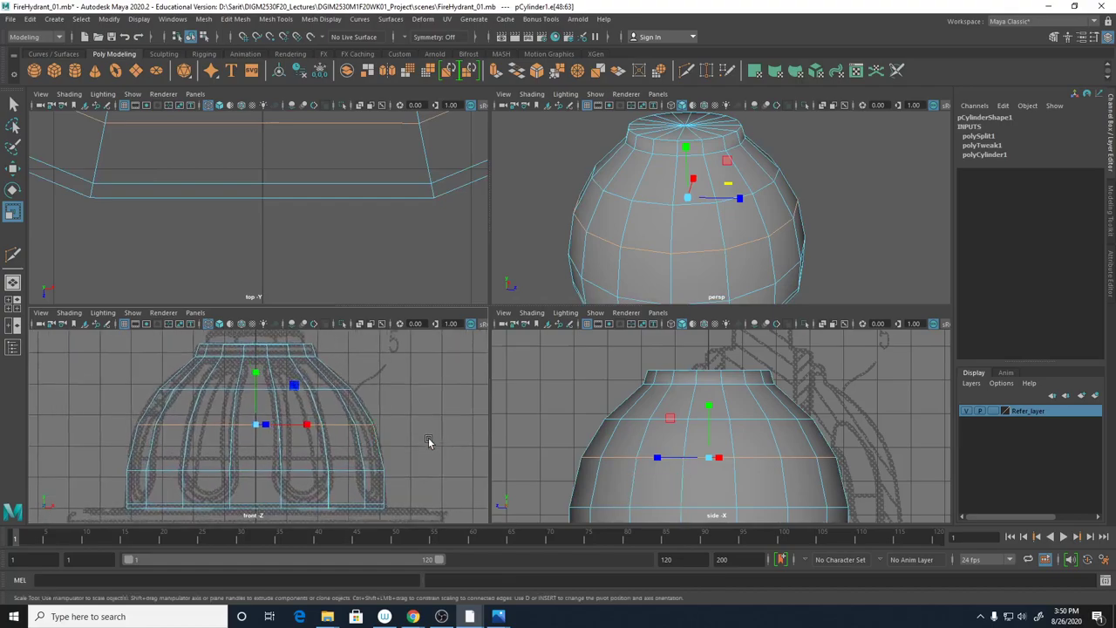
pyautogui.click(365, 425)
pyautogui.doubleClick(364, 425)
pyautogui.press('r')
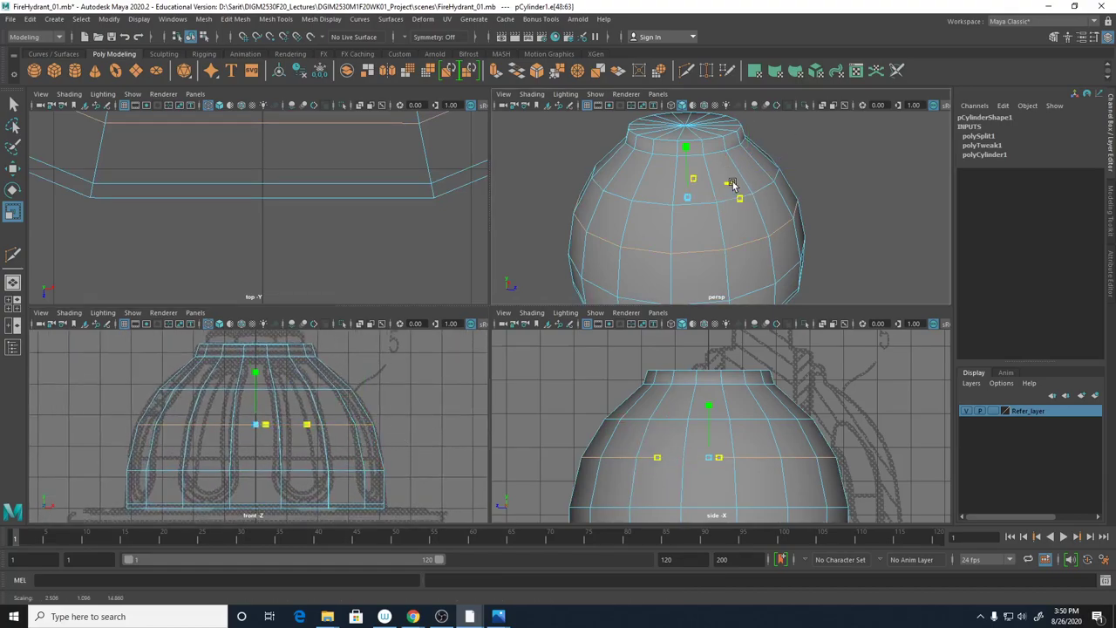
pyautogui.moveTo(736, 186); pyautogui.dragTo(735, 183)
pyautogui.hotkey('ctrl', 'z')
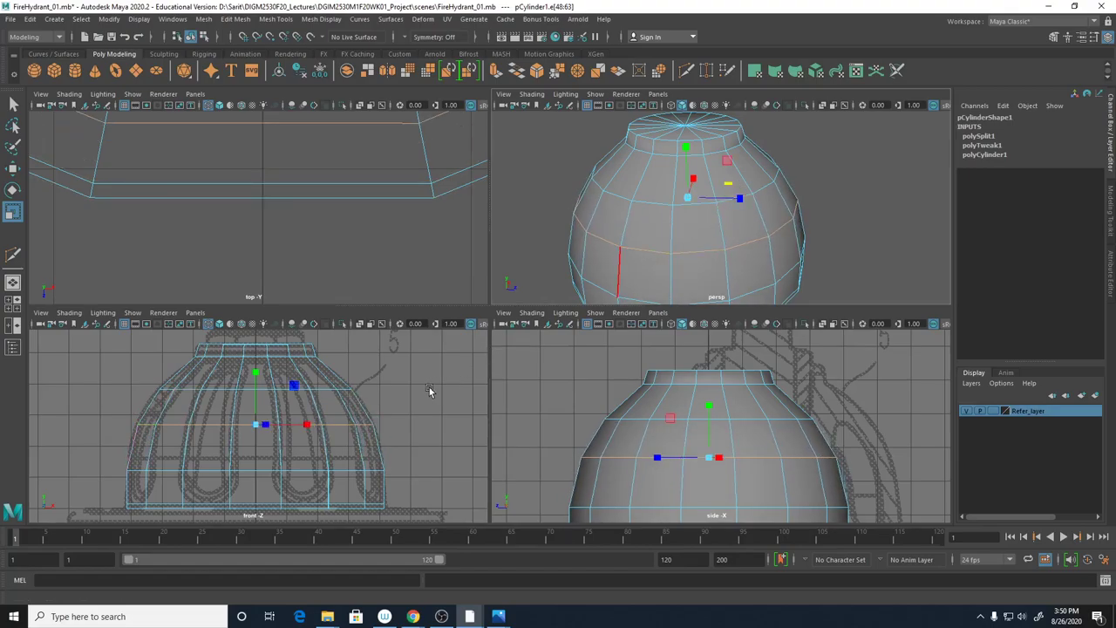
# Insert an edge loop just above the neck collar's lower edge with Multi-Cut, preview it smoothed and return to the unsmoothed display
pyautogui.keyDown('alt'); pyautogui.moveTo(429, 386); pyautogui.dragTo(437, 395, button='middle'); pyautogui.keyUp('alt')
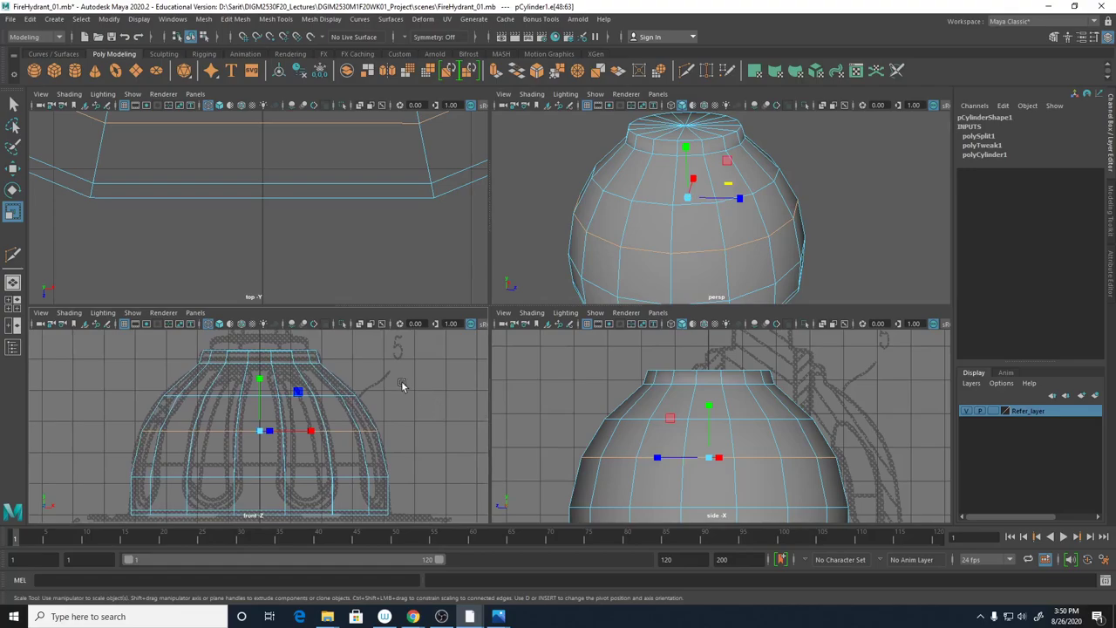
pyautogui.press('space')
pyautogui.keyDown('alt'); pyautogui.moveTo(610, 247); pyautogui.dragTo(672, 374, button='middle'); pyautogui.keyUp('alt')
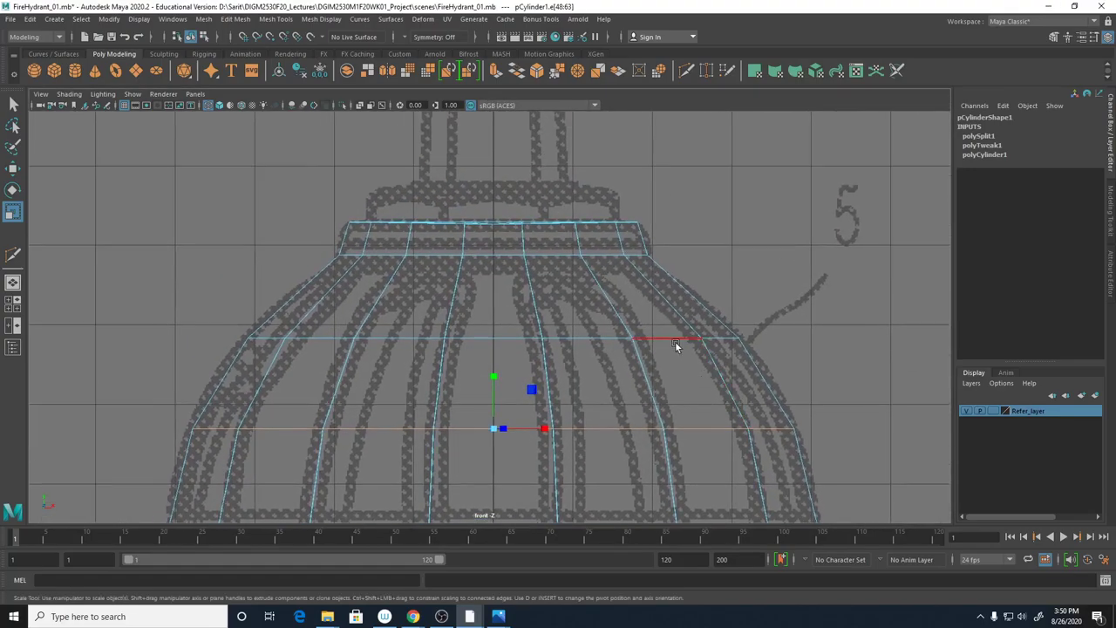
pyautogui.keyDown('alt'); pyautogui.moveTo(683, 341); pyautogui.dragTo(323, 229, button='right'); pyautogui.keyUp('alt')
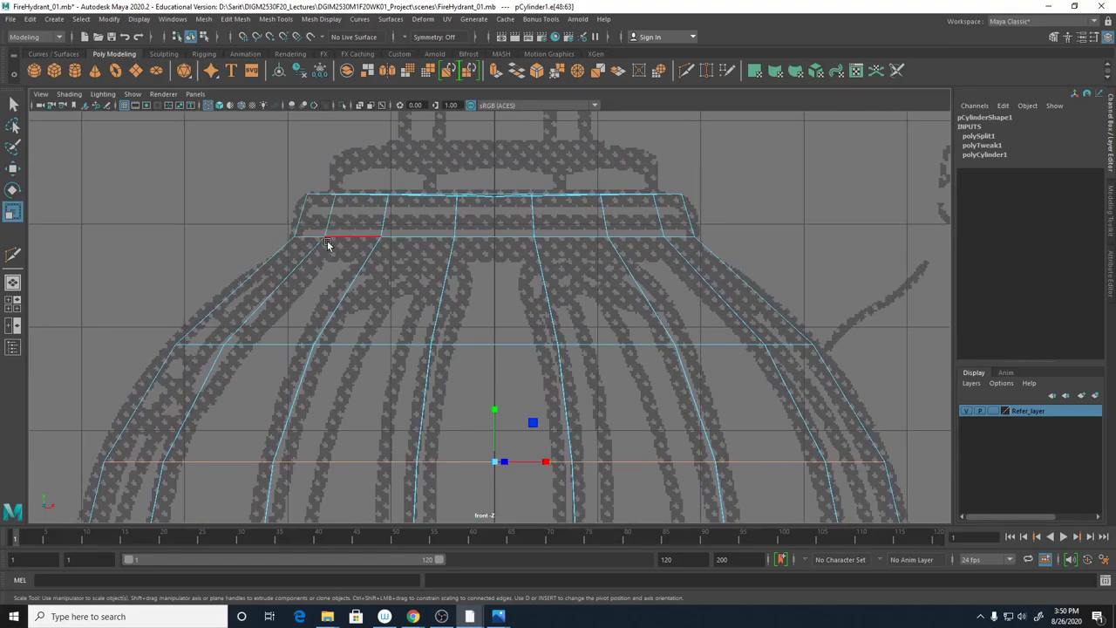
pyautogui.keyDown('shift'); pyautogui.moveTo(335, 242); pyautogui.dragTo(272, 248, button='right'); pyautogui.keyUp('shift')
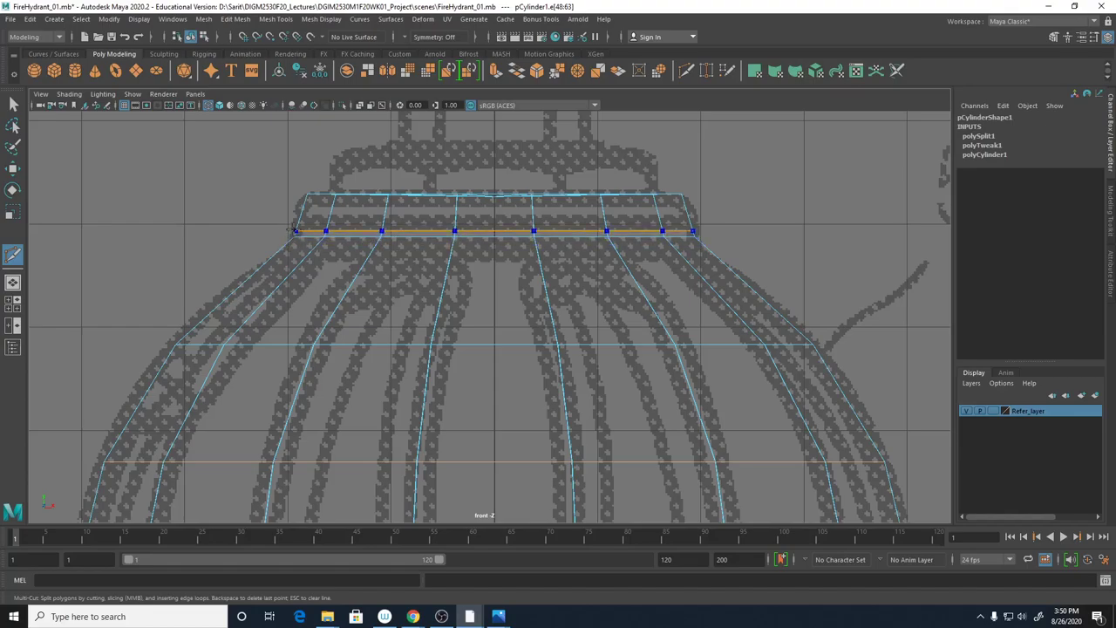
pyautogui.click(295, 231)
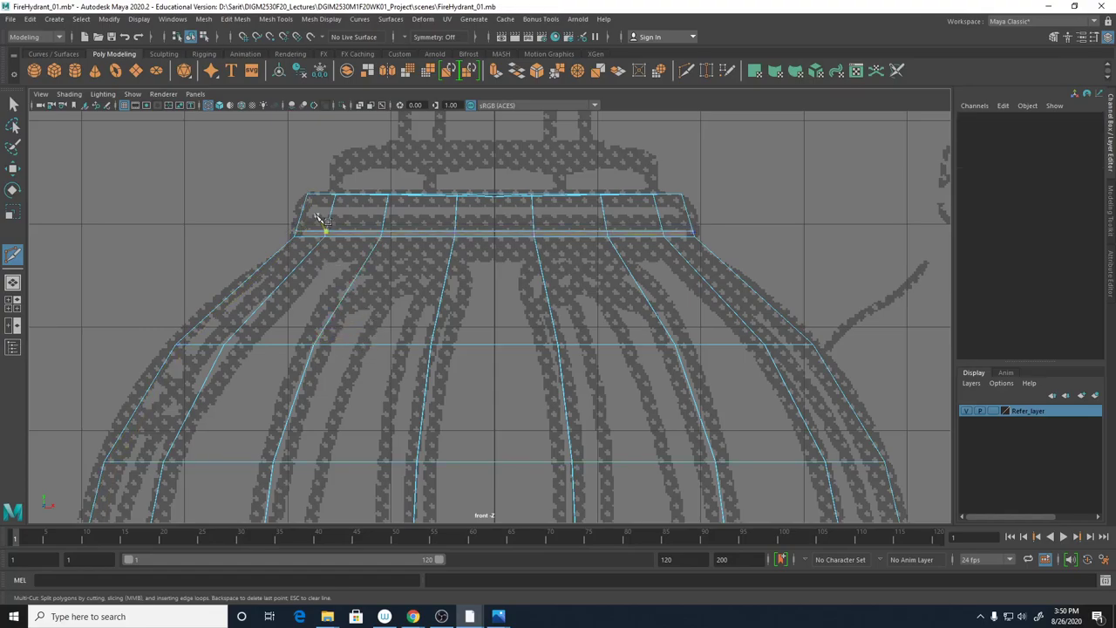
pyautogui.press('3')
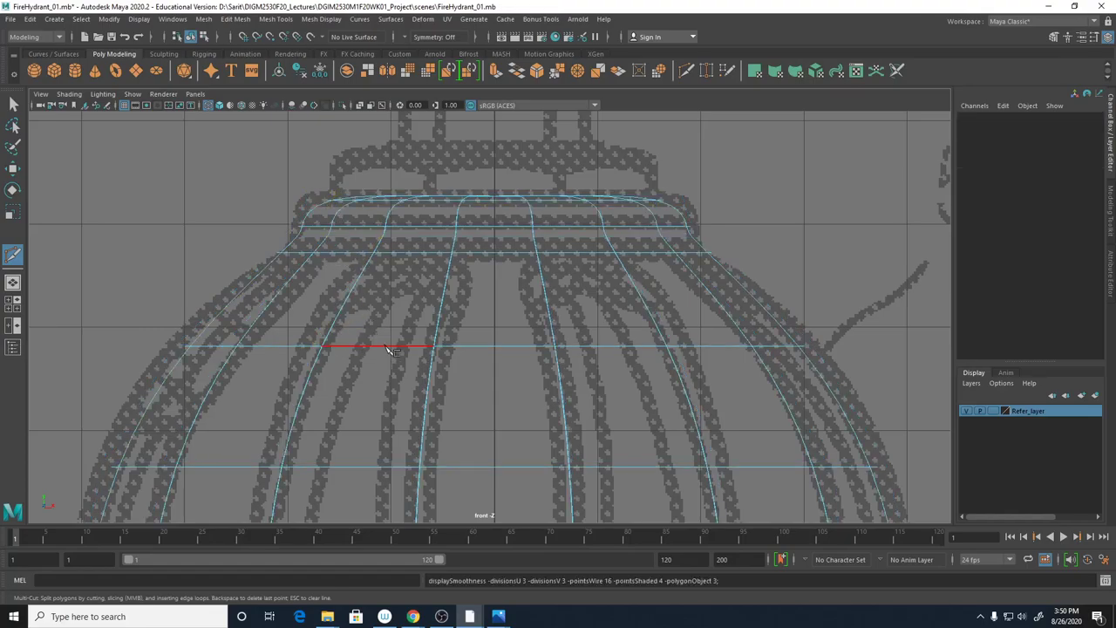
pyautogui.press('1')
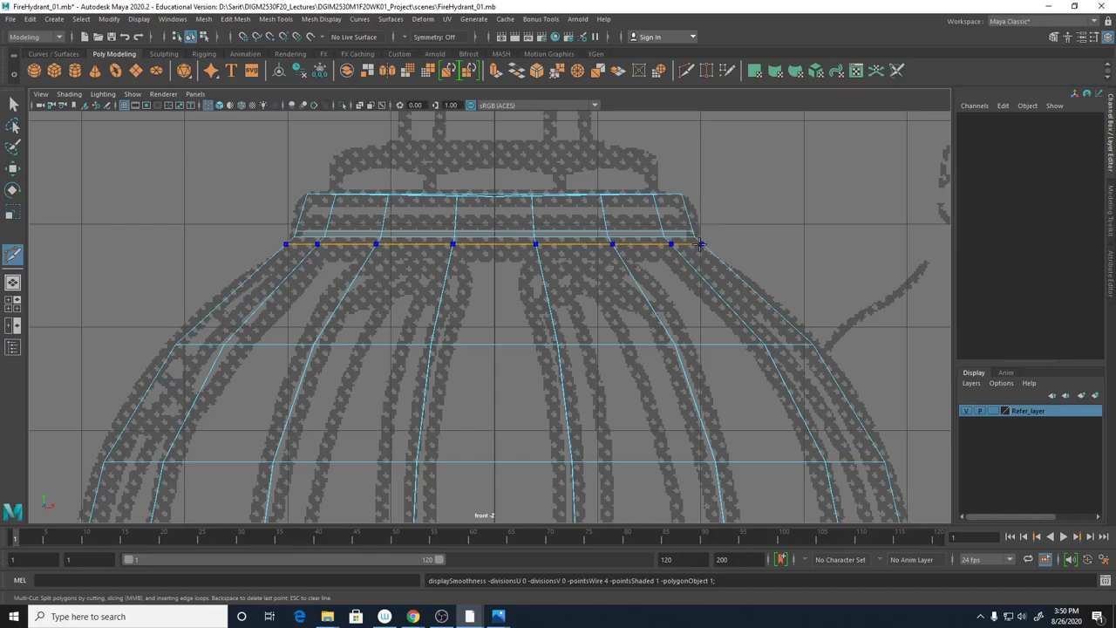
# Insert another edge loop just below the collar's lower edge, check the smoothed shape shaded, and return to the unsmoothed display with selection active
pyautogui.keyDown('ctrl'); pyautogui.click(694, 238); pyautogui.keyUp('ctrl')
pyautogui.press('3')
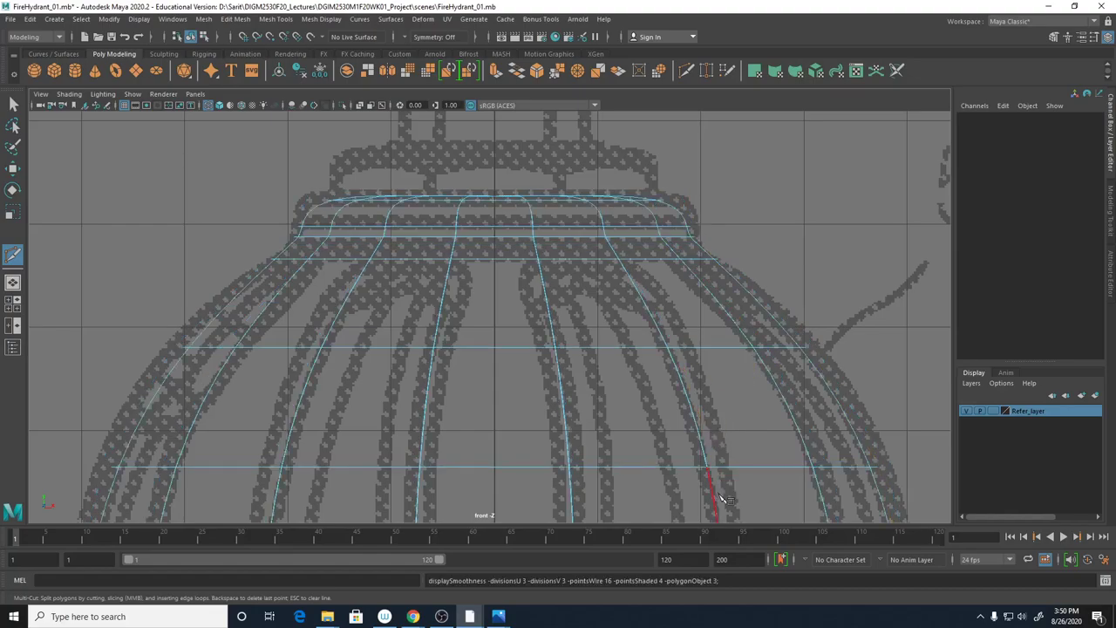
pyautogui.press('5')
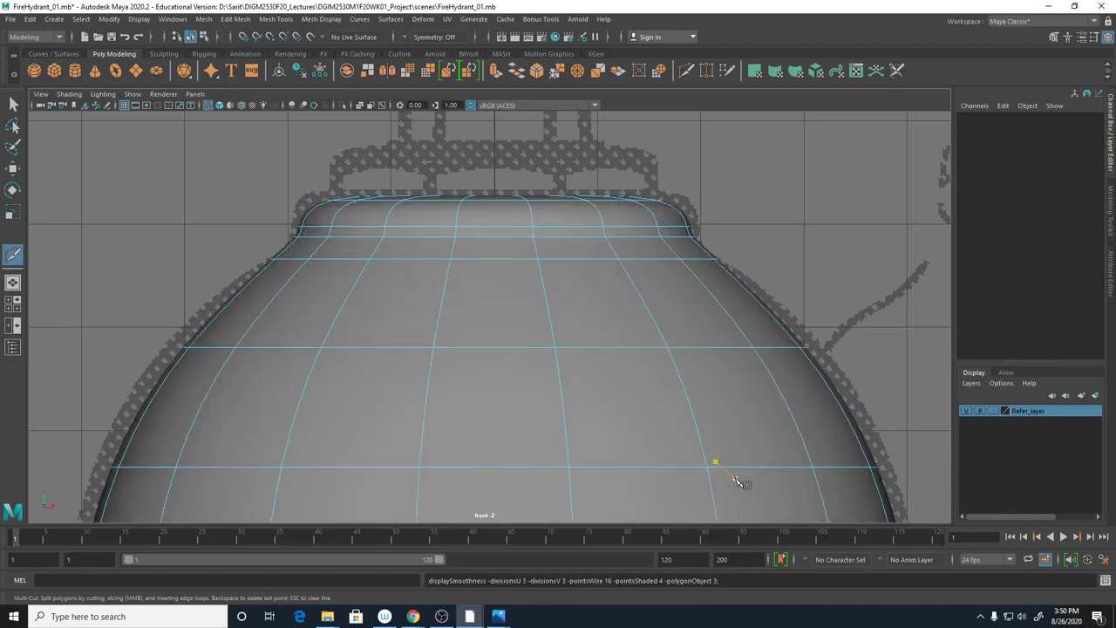
pyautogui.press('1')
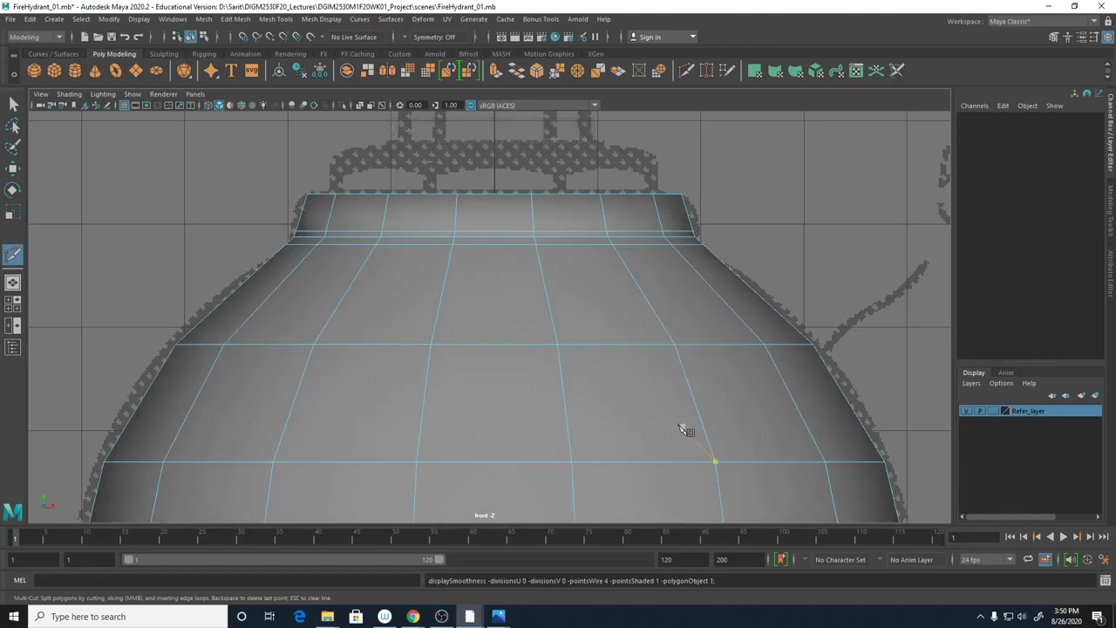
pyautogui.click(13, 103)
# In the wireframe front view, select the column of four faces over the reference rib just off the dome's centre, from below the collar to the base
pyautogui.scroll(-6, 567, 304)
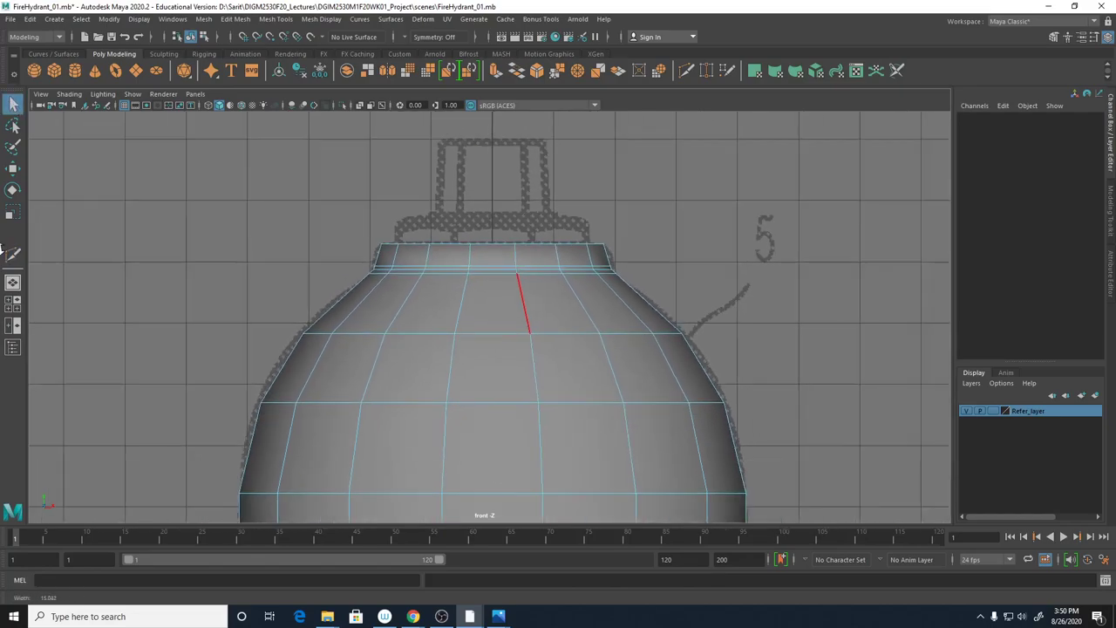
pyautogui.keyDown('alt'); pyautogui.moveTo(608, 357); pyautogui.dragTo(610, 391, button='middle'); pyautogui.keyUp('alt')
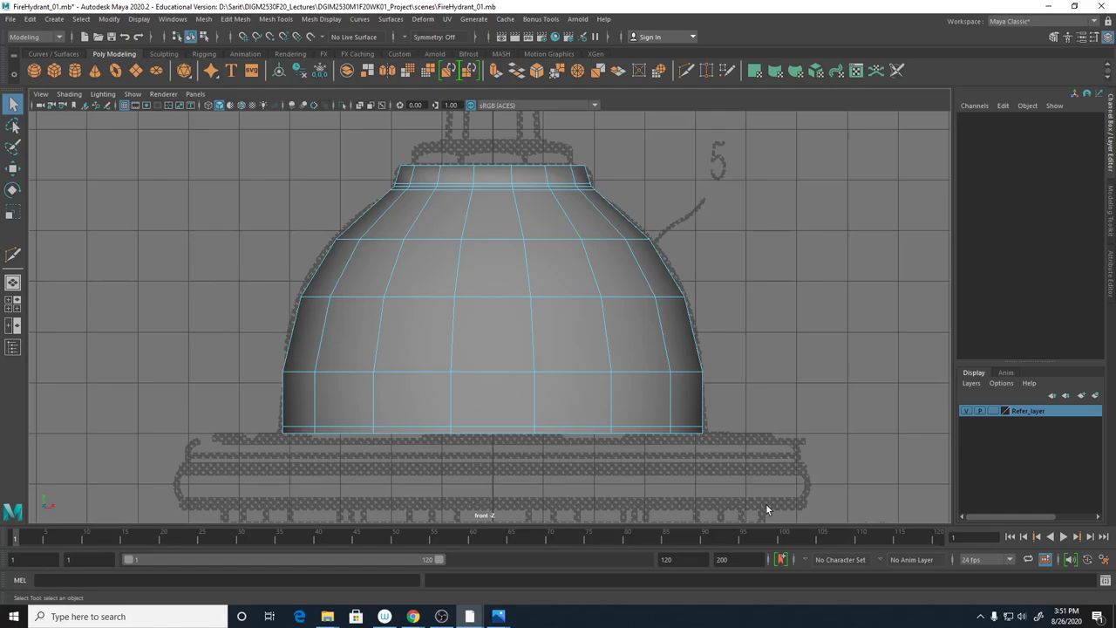
pyautogui.press('4')
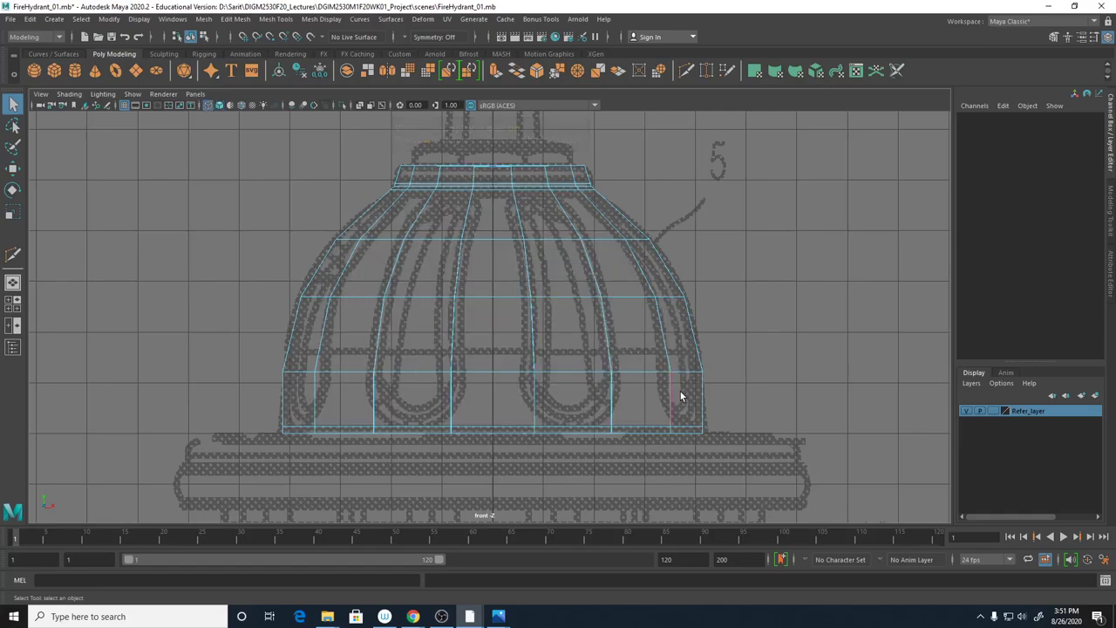
pyautogui.rightClick(560, 228)
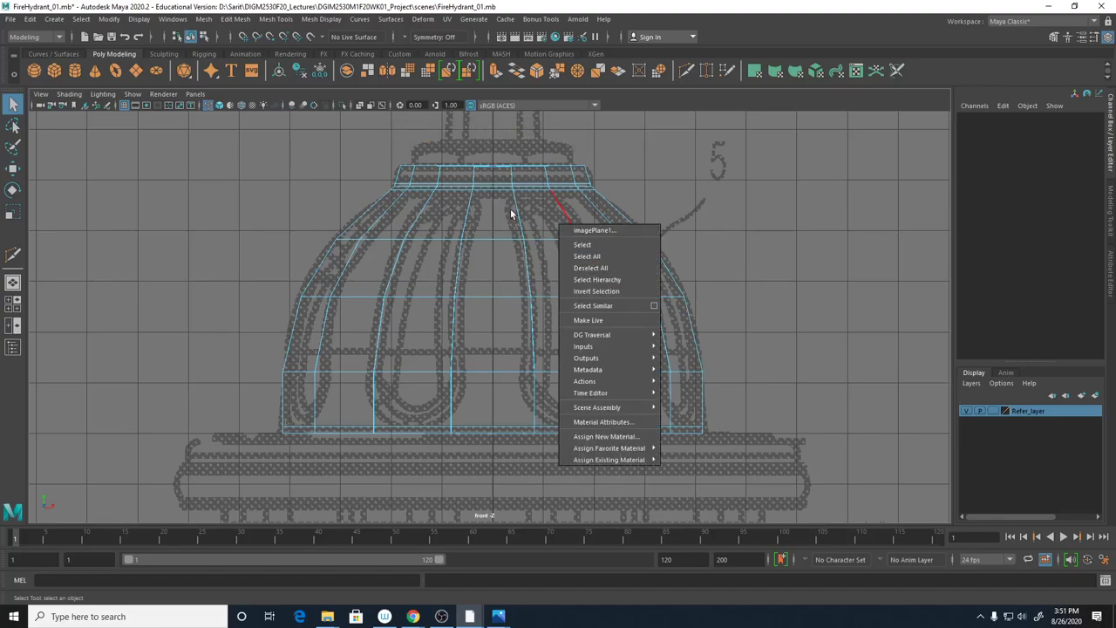
pyautogui.click(528, 183)
pyautogui.moveTo(541, 183); pyautogui.dragTo(543, 216, button='right')
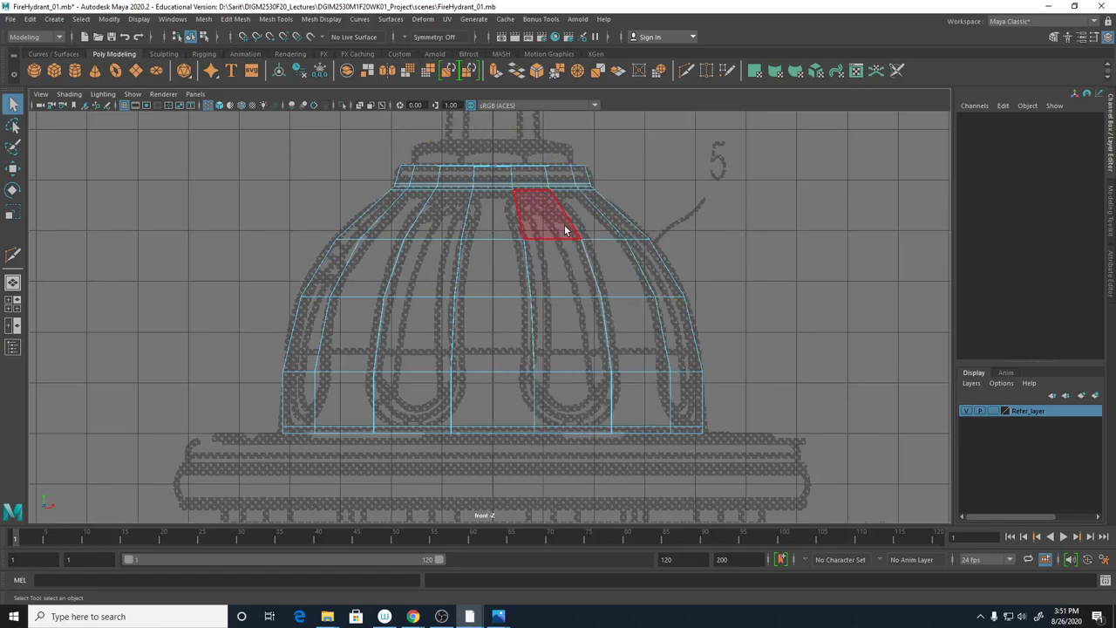
pyautogui.click(545, 221)
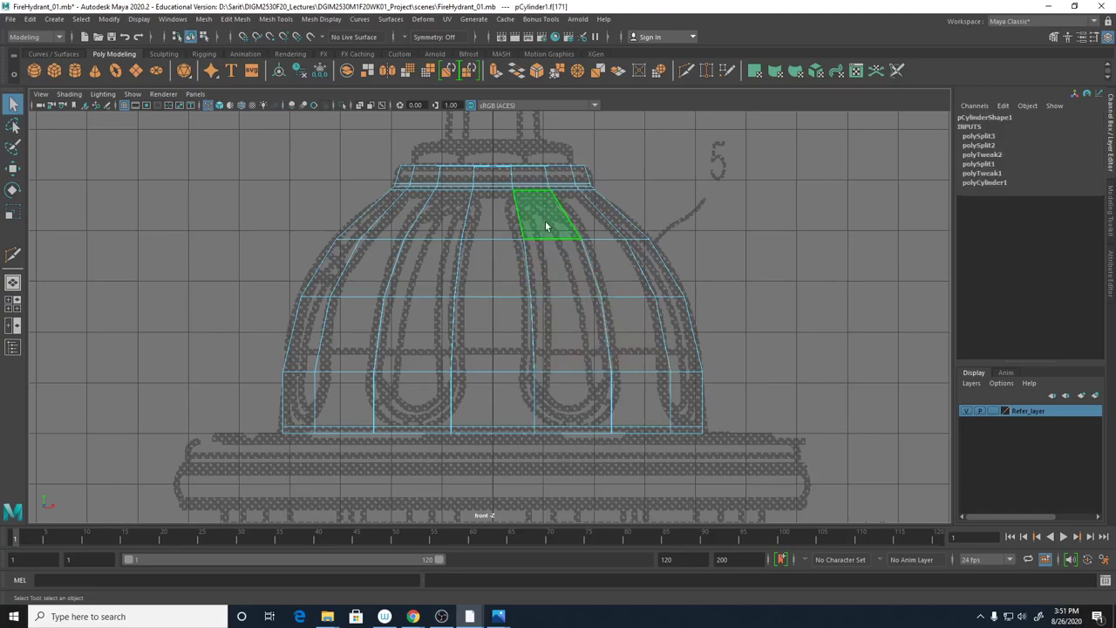
pyautogui.click(557, 265)
pyautogui.click(570, 354)
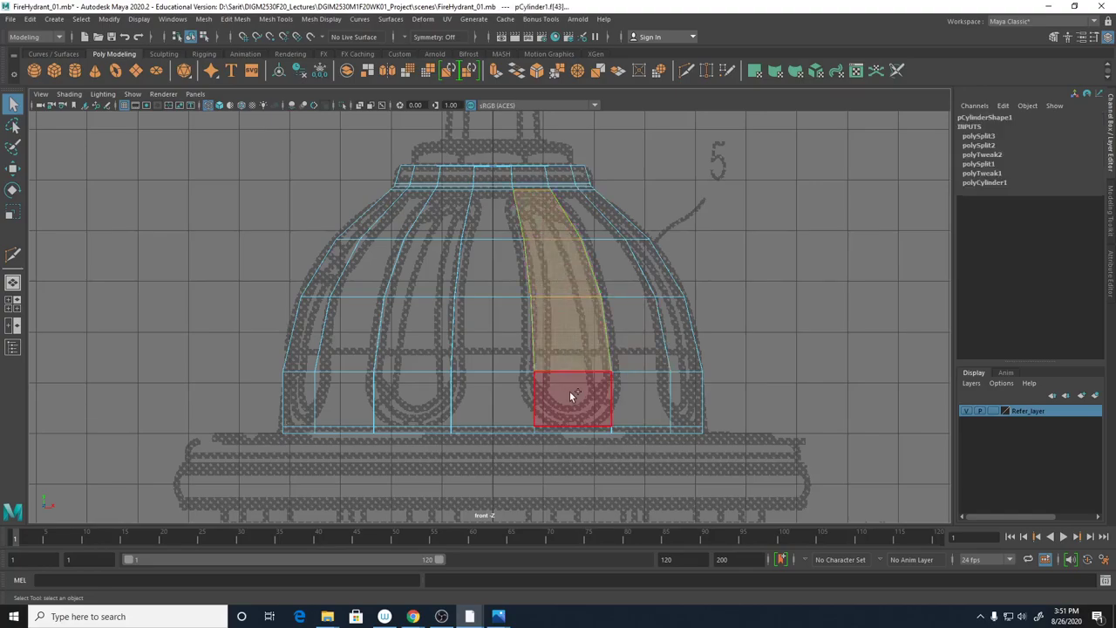
pyautogui.click(569, 391)
# Inspect the selected face column in the perspective view and compare the dome with the top-view hydrant photo
pyautogui.press('space')
pyautogui.press('space')
pyautogui.keyDown('alt'); pyautogui.moveTo(757, 241); pyautogui.dragTo(741, 305); pyautogui.keyUp('alt')
pyautogui.scroll(-3, 651, 344)
pyautogui.keyDown('alt'); pyautogui.moveTo(650, 343); pyautogui.dragTo(615, 253, button='middle'); pyautogui.keyUp('alt')
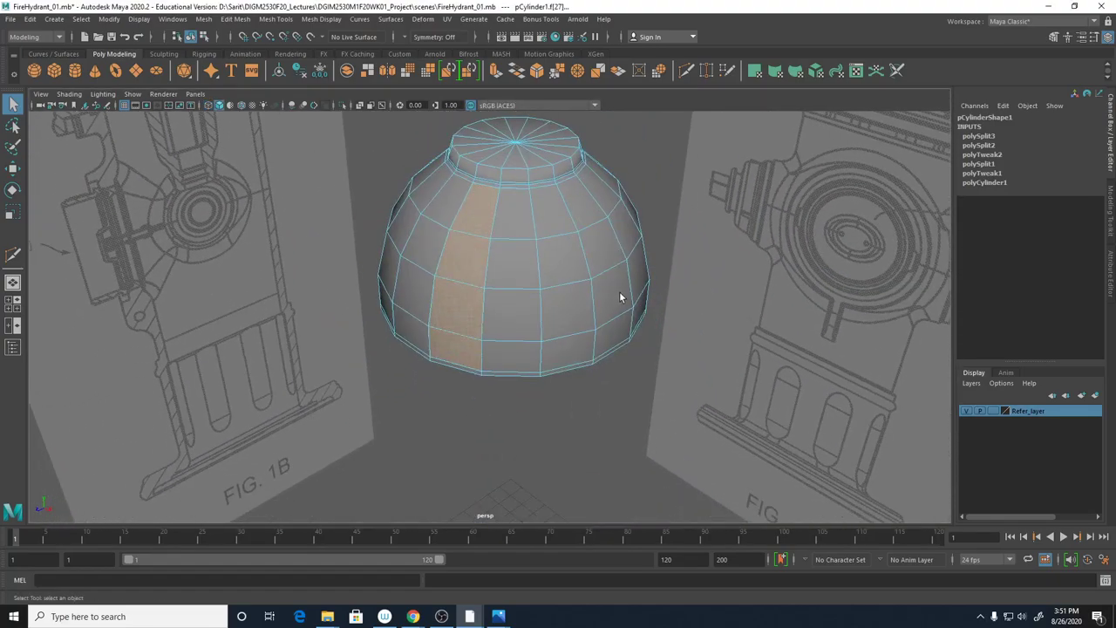
pyautogui.keyDown('alt'); pyautogui.moveTo(620, 299); pyautogui.dragTo(623, 307); pyautogui.keyUp('alt')
pyautogui.moveTo(499, 616)
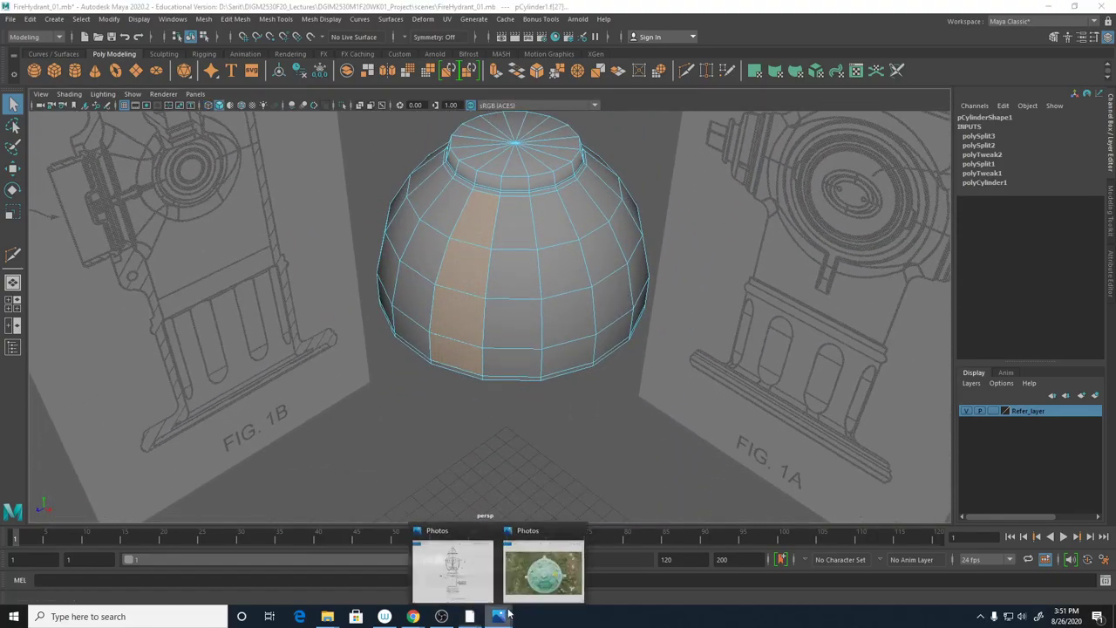
pyautogui.click(555, 567)
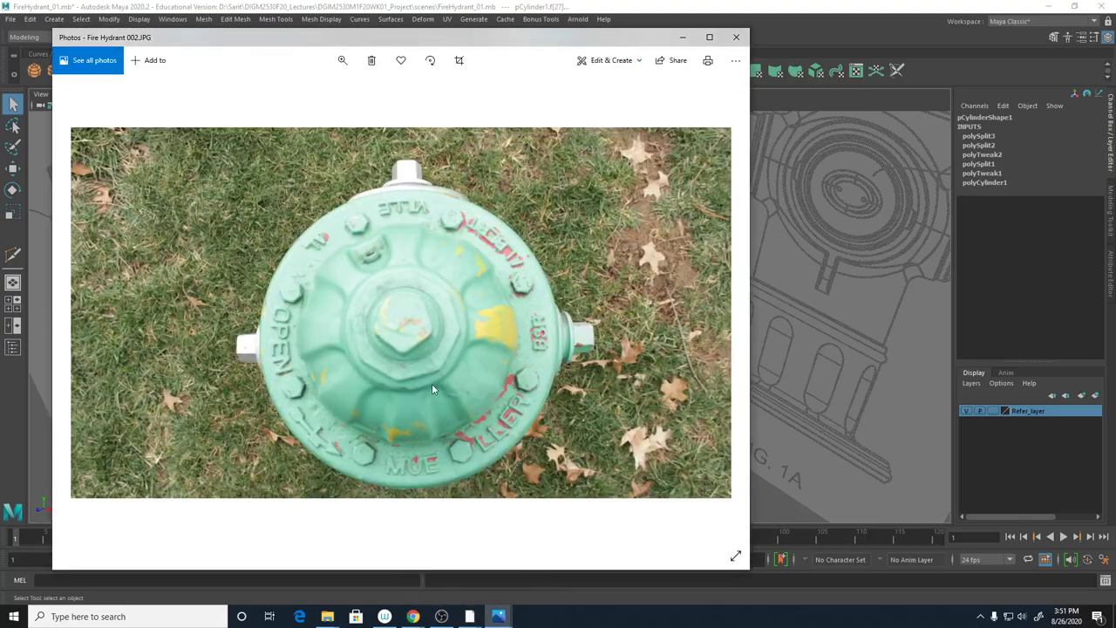
pyautogui.hotkey('alt', 'Tab')
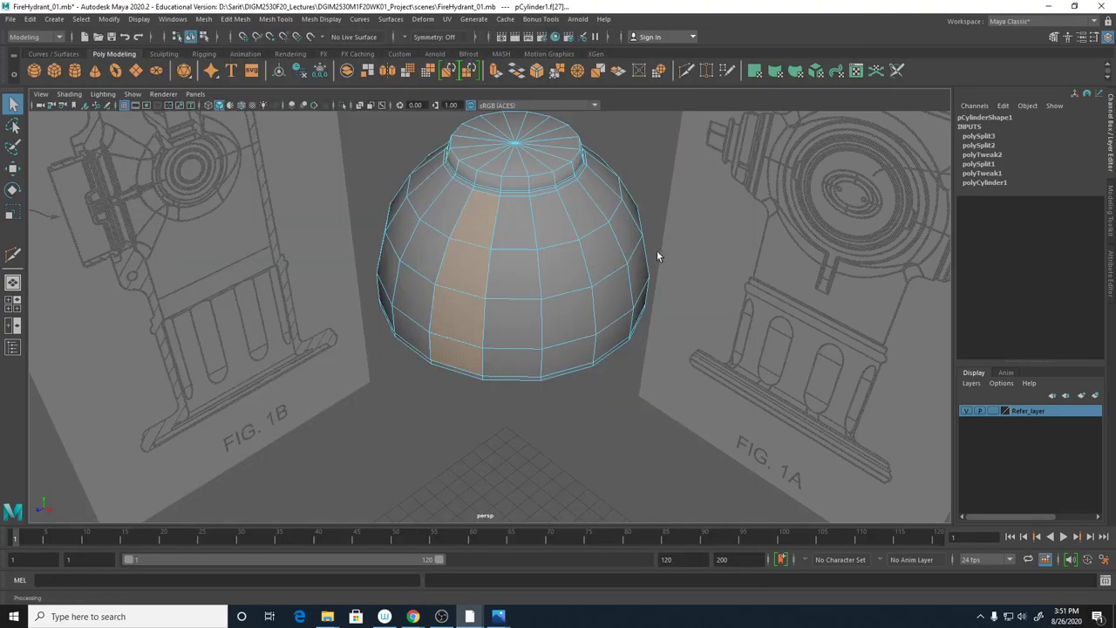
# Skip one column and add the following column of dome faces to the selection, from below the collar to the base
pyautogui.keyDown('alt'); pyautogui.moveTo(656, 250); pyautogui.dragTo(629, 276); pyautogui.keyUp('alt')
pyautogui.keyDown('shift'); pyautogui.click(561, 236); pyautogui.keyUp('shift')
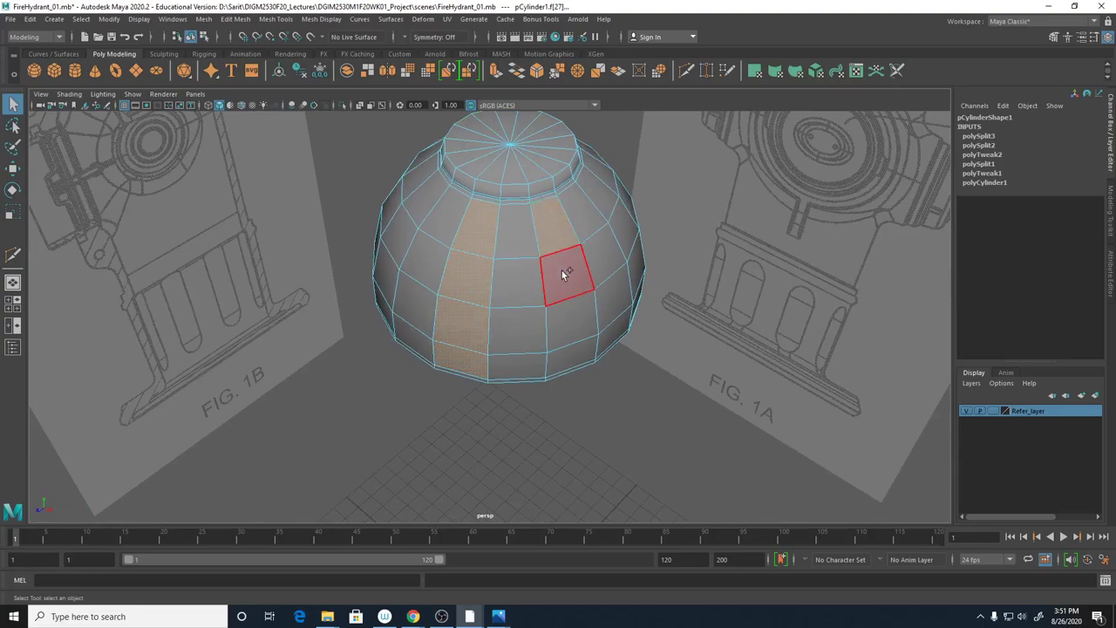
pyautogui.keyDown('shift'); pyautogui.click(567, 269); pyautogui.keyUp('shift')
pyautogui.keyDown('shift'); pyautogui.click(568, 325); pyautogui.keyUp('shift')
pyautogui.keyDown('shift'); pyautogui.click(575, 356); pyautogui.keyUp('shift')
pyautogui.moveTo(576, 356)
pyautogui.keyDown('alt'); pyautogui.mouseDown()
pyautogui.moveTo(598, 361)
pyautogui.moveTo(584, 353)
pyautogui.mouseUp(); pyautogui.keyUp('alt')
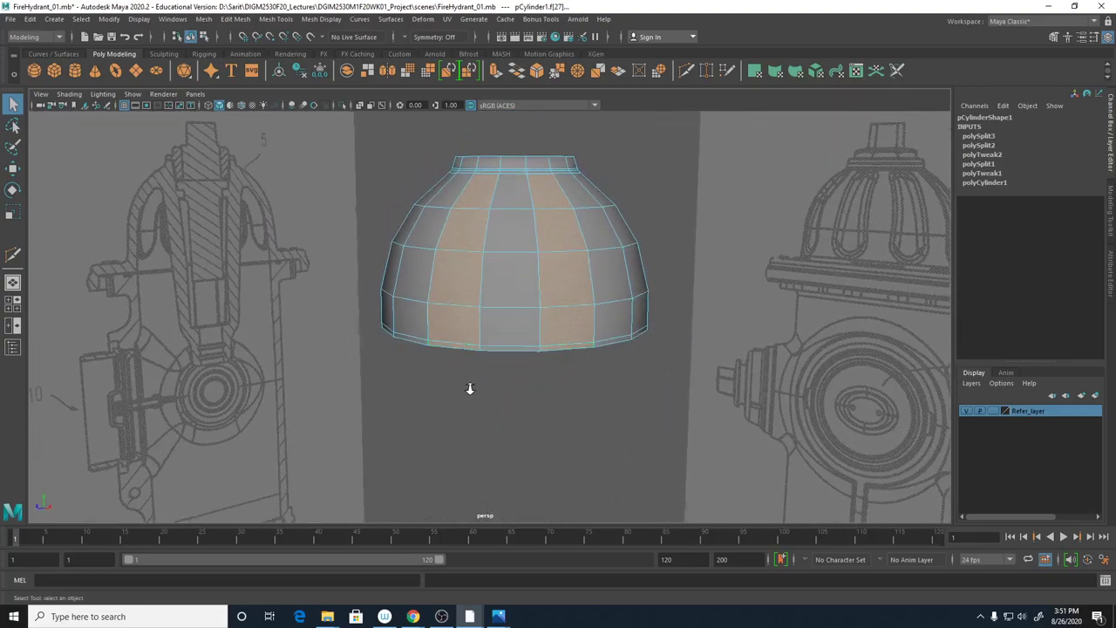
# Add further alternate face columns around the dome to the selection, including the thin faces beneath the collar
pyautogui.keyDown('alt'); pyautogui.moveTo(468, 386); pyautogui.dragTo(474, 451, button='right'); pyautogui.keyUp('alt')
pyautogui.keyDown('alt'); pyautogui.moveTo(473, 451); pyautogui.dragTo(653, 460); pyautogui.keyUp('alt')
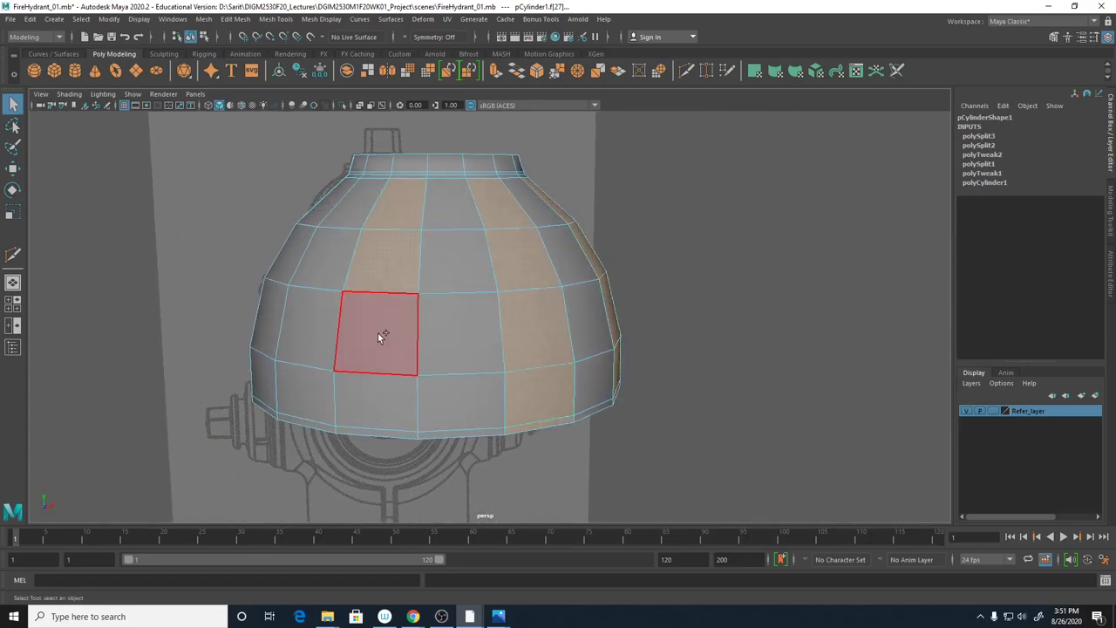
pyautogui.keyDown('alt'); pyautogui.moveTo(365, 430); pyautogui.dragTo(367, 234); pyautogui.keyUp('alt')
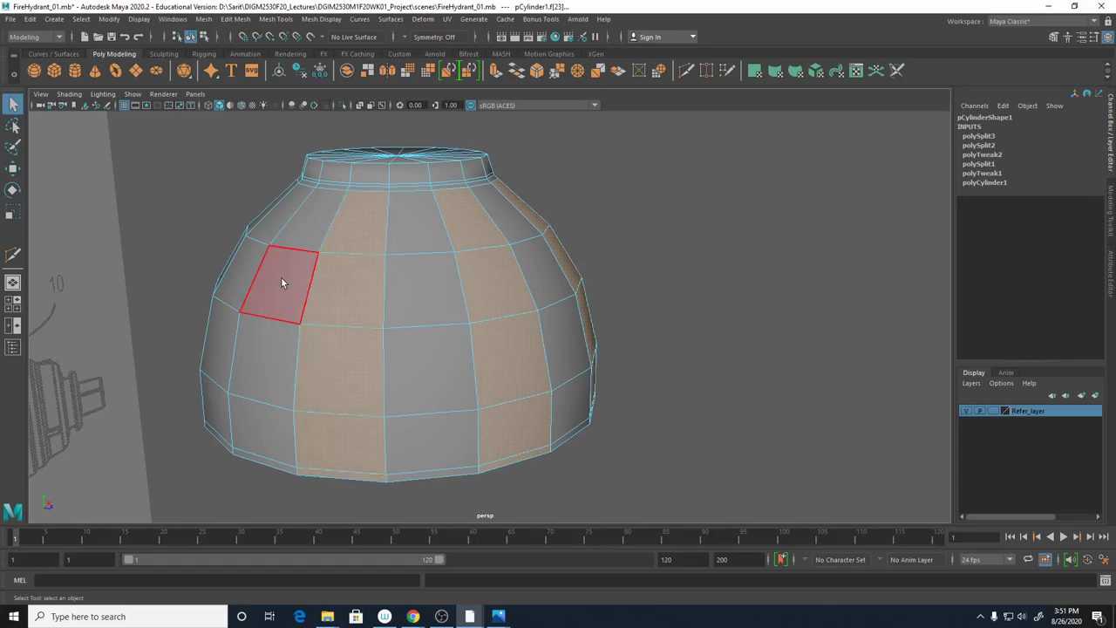
pyautogui.keyDown('alt'); pyautogui.moveTo(281, 282); pyautogui.dragTo(331, 276); pyautogui.keyUp('alt')
pyautogui.keyDown('alt'); pyautogui.moveTo(331, 276); pyautogui.dragTo(587, 287, button='right'); pyautogui.keyUp('alt')
pyautogui.keyDown('alt'); pyautogui.moveTo(588, 287); pyautogui.dragTo(411, 174); pyautogui.keyUp('alt')
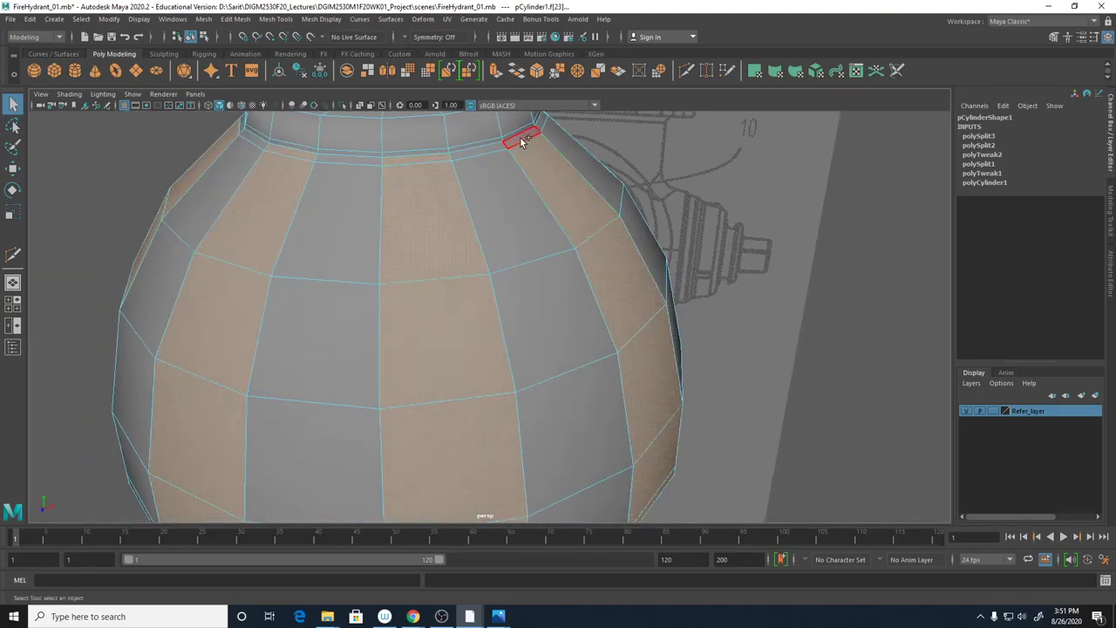
pyautogui.keyDown('alt'); pyautogui.moveTo(522, 142); pyautogui.dragTo(553, 239); pyautogui.keyUp('alt')
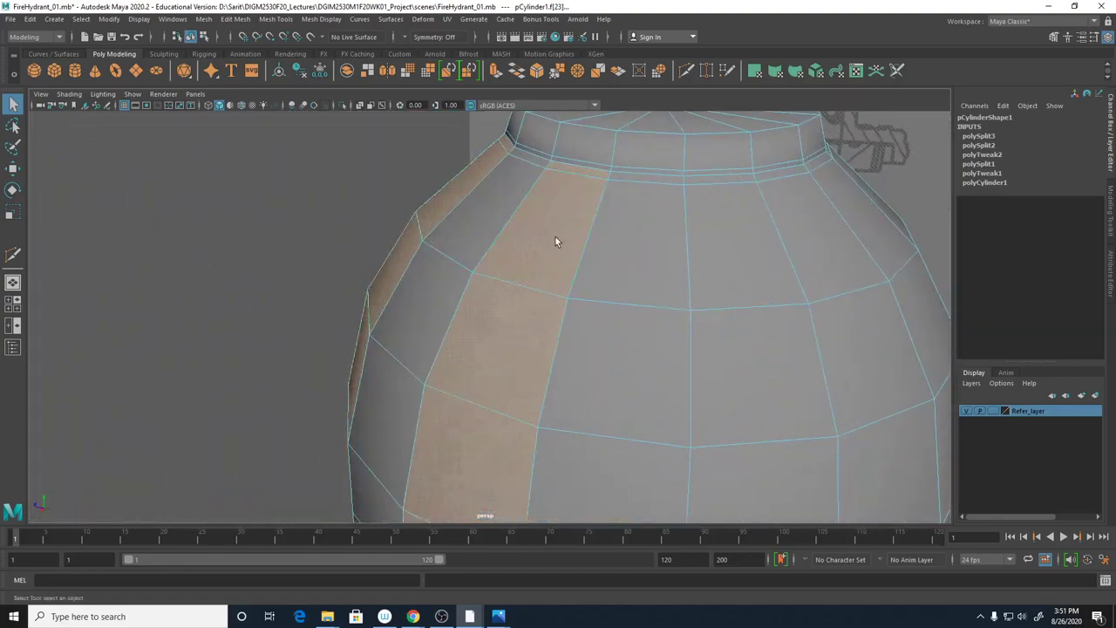
# Add the next alternate face column to the selection, working down from the thin face beneath the collar
pyautogui.keyDown('shift'); pyautogui.click(733, 180); pyautogui.keyUp('shift')
pyautogui.keyDown('shift'); pyautogui.click(734, 209); pyautogui.keyUp('shift')
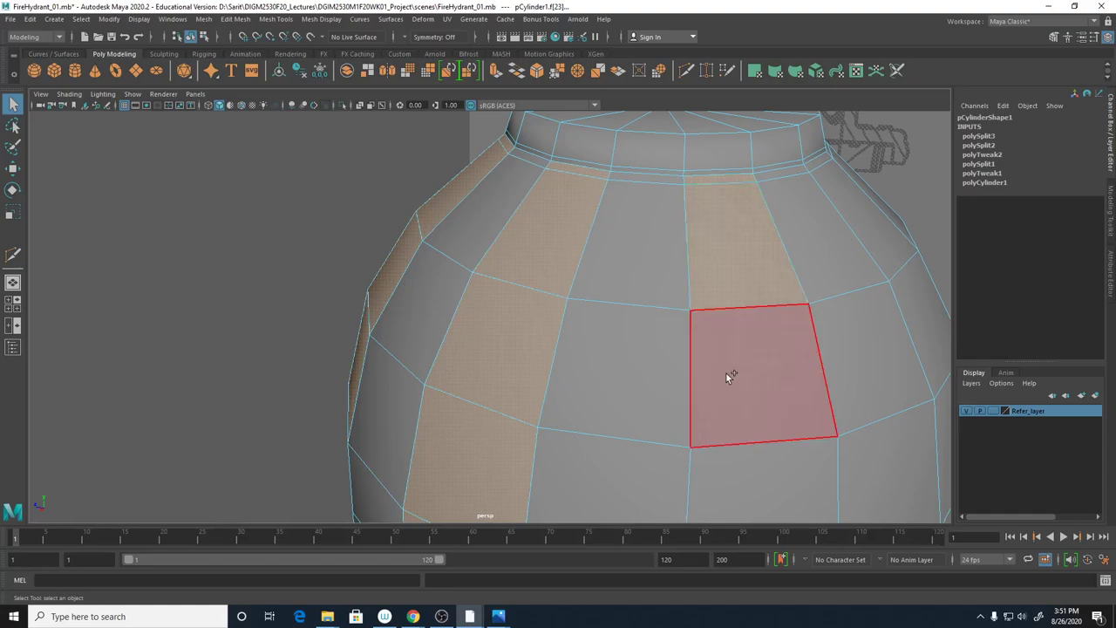
pyautogui.keyDown('shift'); pyautogui.click(727, 374); pyautogui.keyUp('shift')
pyautogui.keyDown('shift'); pyautogui.click(764, 462); pyautogui.keyUp('shift')
# Add the following alternate face column to the selection, working up from the dome's lower faces to the collar
pyautogui.keyDown('alt'); pyautogui.moveTo(792, 451); pyautogui.dragTo(626, 351); pyautogui.keyUp('alt')
pyautogui.keyDown('shift'); pyautogui.click(643, 312); pyautogui.keyUp('shift')
pyautogui.keyDown('shift'); pyautogui.click(649, 205); pyautogui.keyUp('shift')
pyautogui.keyDown('alt'); pyautogui.moveTo(649, 205); pyautogui.dragTo(587, 501); pyautogui.keyUp('alt')
pyautogui.keyDown('shift'); pyautogui.click(580, 484); pyautogui.keyUp('shift')
pyautogui.keyDown('shift'); pyautogui.click(542, 315); pyautogui.keyUp('shift')
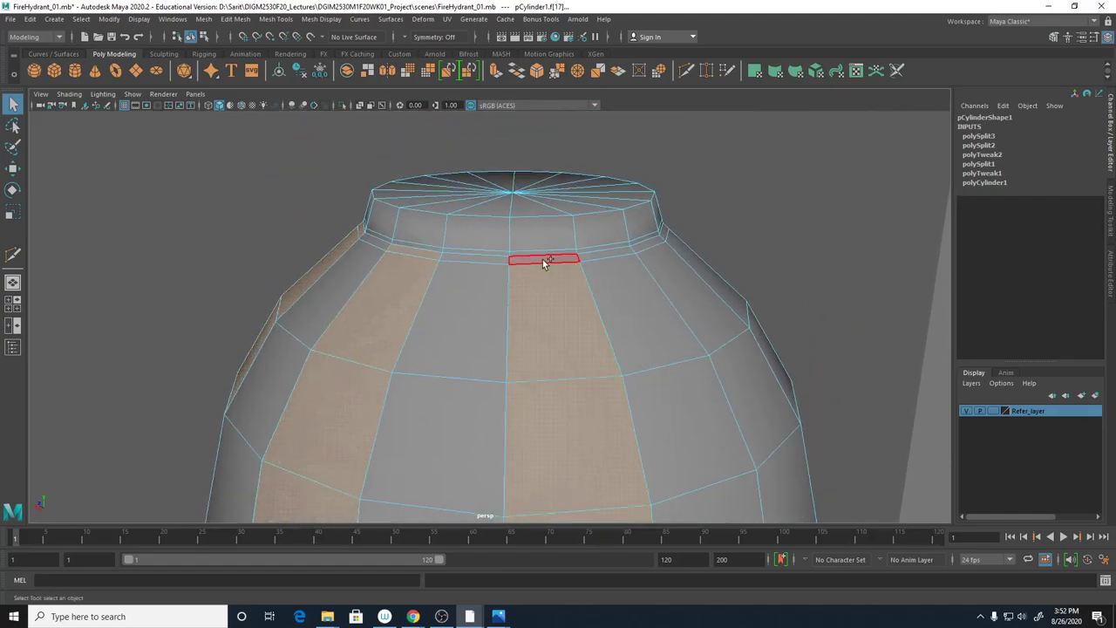
# Add one more alternate face column to the selection, from the thin face beneath the collar down the far side of the dome
pyautogui.keyDown('shift'); pyautogui.click(652, 246); pyautogui.keyUp('shift')
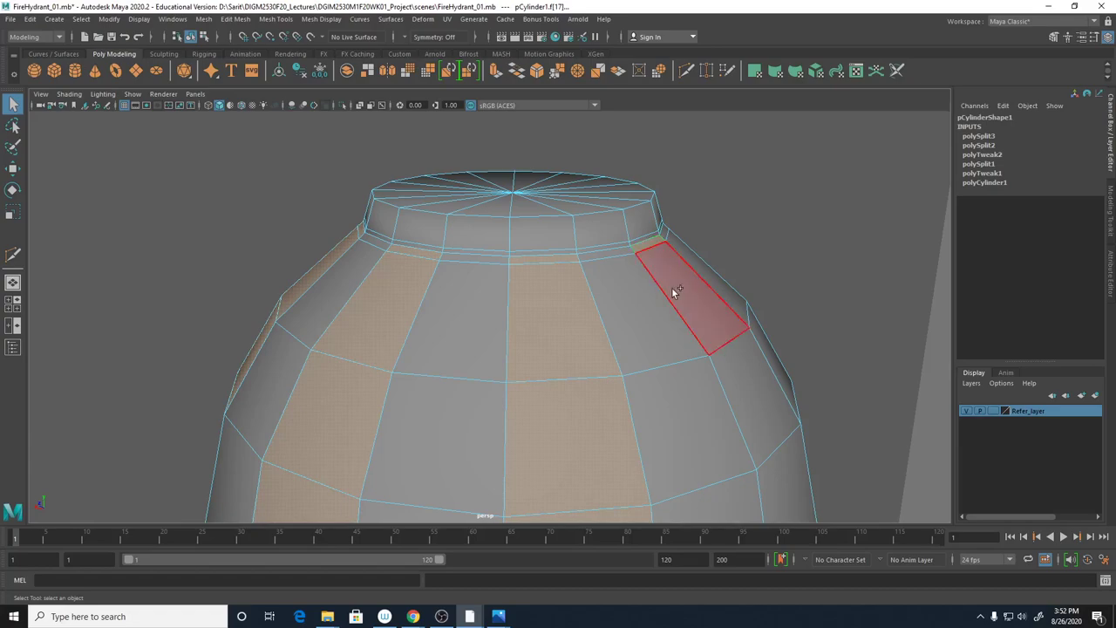
pyautogui.keyDown('shift'); pyautogui.click(674, 289); pyautogui.keyUp('shift')
pyautogui.keyDown('shift'); pyautogui.click(750, 394); pyautogui.keyUp('shift')
pyautogui.keyDown('shift'); pyautogui.click(785, 475); pyautogui.keyUp('shift')
pyautogui.keyDown('alt'); pyautogui.moveTo(785, 476); pyautogui.dragTo(686, 242); pyautogui.keyUp('alt')
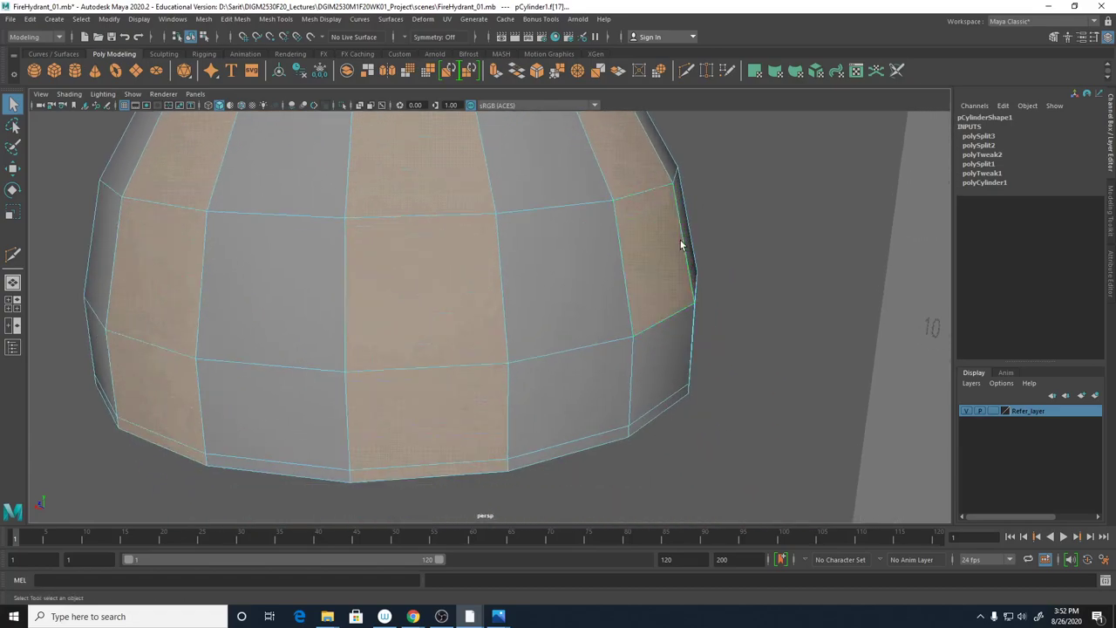
# Add the remaining alternate face column to the selection, working up from the dome's bottom edge to the thin face beneath the collar
pyautogui.keyDown('alt'); pyautogui.moveTo(715, 369); pyautogui.dragTo(722, 452); pyautogui.keyUp('alt')
pyautogui.keyDown('shift'); pyautogui.click(765, 496); pyautogui.keyUp('shift')
pyautogui.keyDown('shift'); pyautogui.click(768, 456); pyautogui.keyUp('shift')
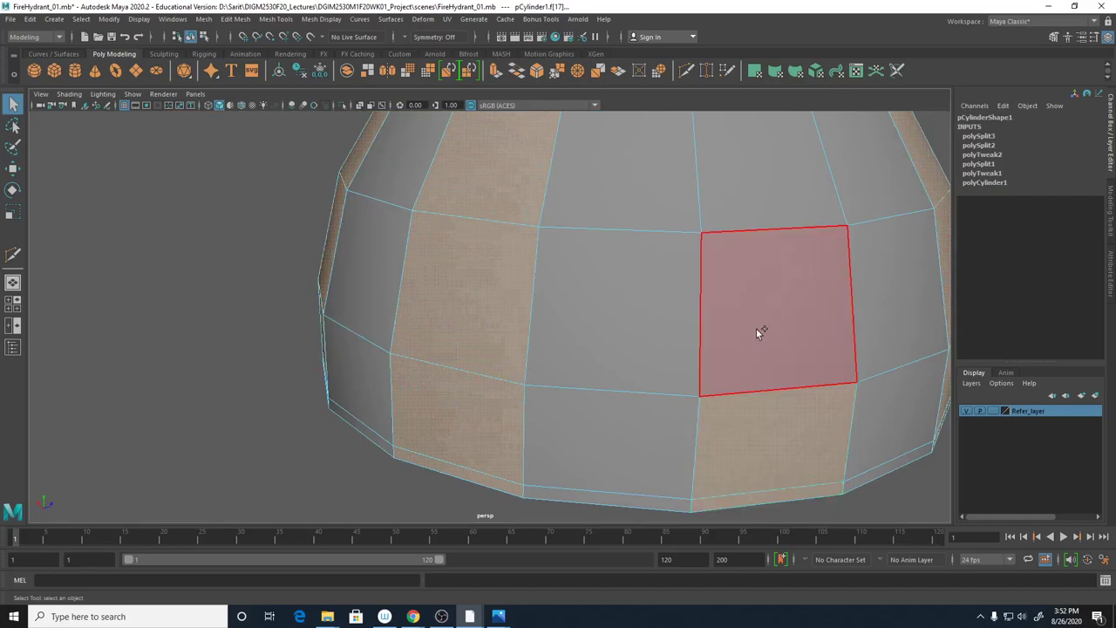
pyautogui.keyDown('shift'); pyautogui.click(758, 332); pyautogui.keyUp('shift')
pyautogui.keyDown('alt'); pyautogui.moveTo(759, 198); pyautogui.dragTo(717, 403, button='right'); pyautogui.keyUp('alt')
pyautogui.keyDown('shift'); pyautogui.click(717, 403); pyautogui.keyUp('shift')
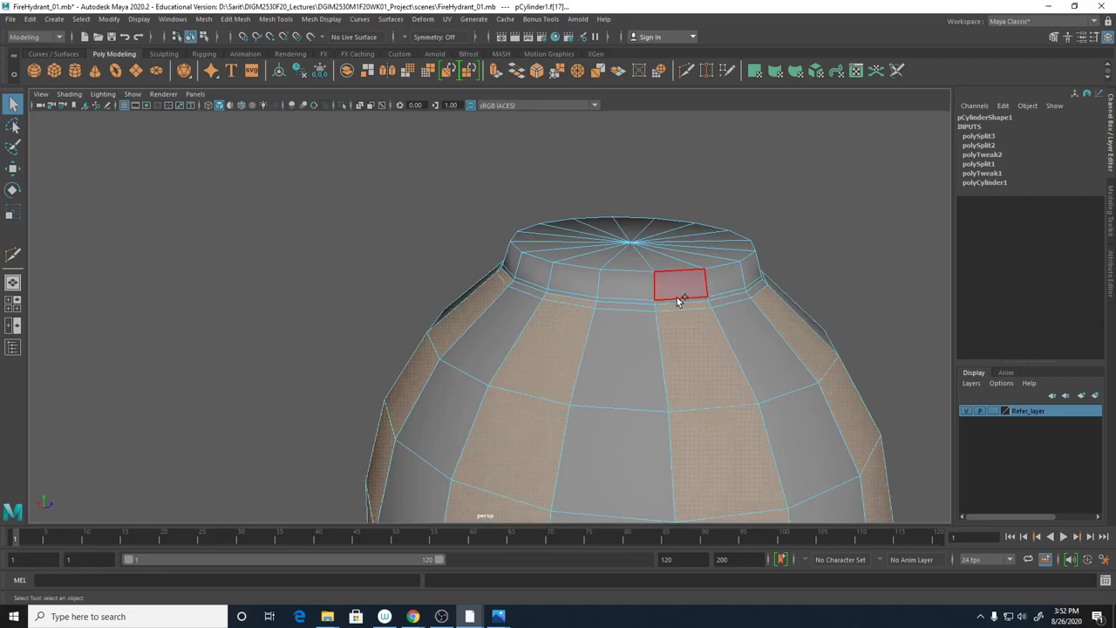
# Inspect the selected face columns around the whole dome, including the thin faces beneath the collar
pyautogui.keyDown('alt'); pyautogui.moveTo(677, 303); pyautogui.dragTo(468, 328, button='right'); pyautogui.keyUp('alt')
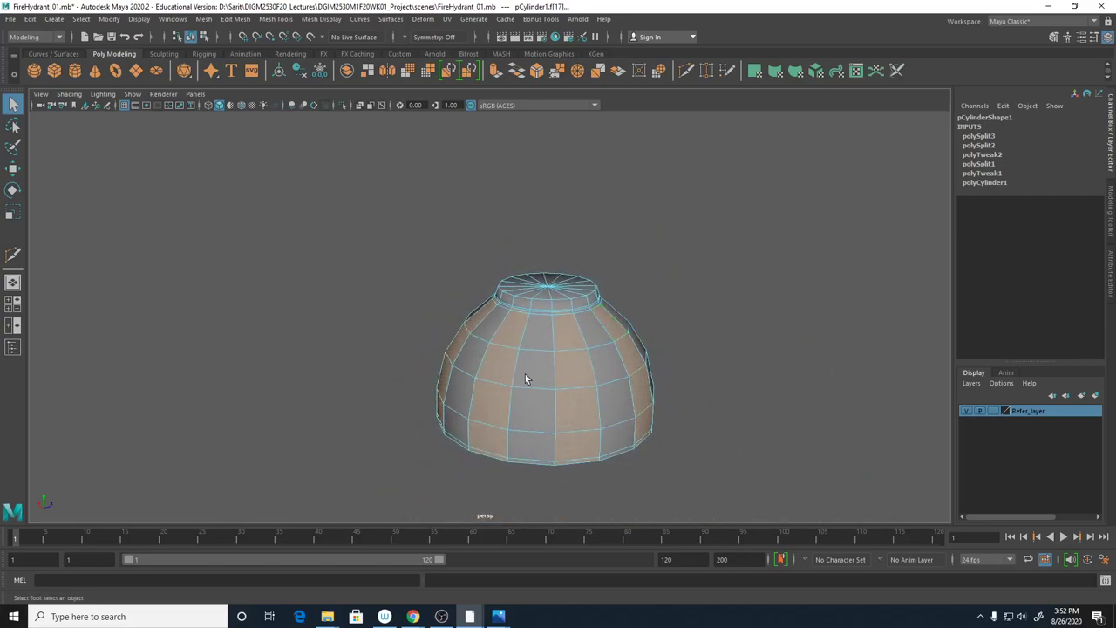
pyautogui.keyDown('alt'); pyautogui.moveTo(525, 378); pyautogui.dragTo(864, 443, button='right'); pyautogui.keyUp('alt')
pyautogui.keyDown('alt'); pyautogui.moveTo(864, 443); pyautogui.dragTo(630, 408); pyautogui.keyUp('alt')
pyautogui.keyDown('alt'); pyautogui.moveTo(617, 389); pyautogui.dragTo(749, 387); pyautogui.keyUp('alt')
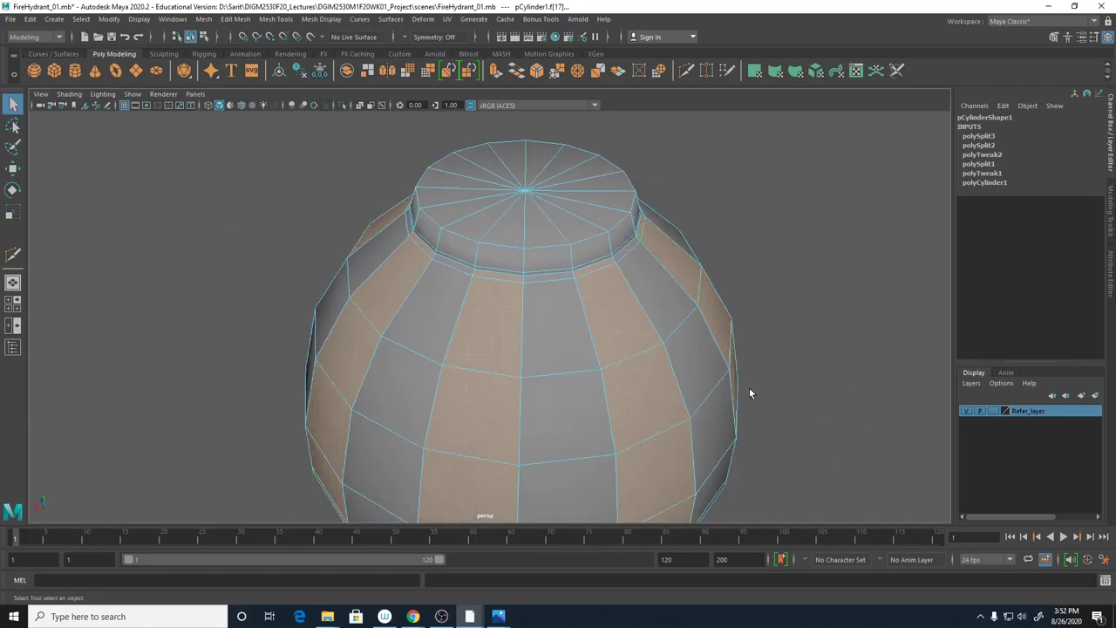
pyautogui.scroll(6, 828, 403)
pyautogui.keyDown('alt'); pyautogui.moveTo(565, 326); pyautogui.dragTo(581, 299); pyautogui.keyUp('alt')
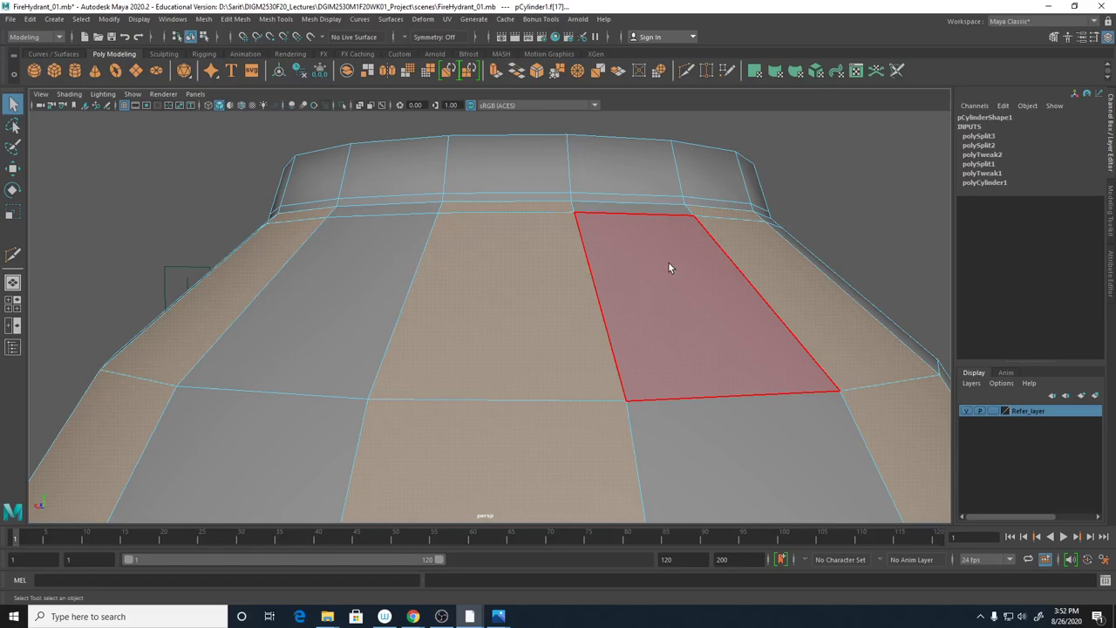
pyautogui.scroll(-6, 536, 249)
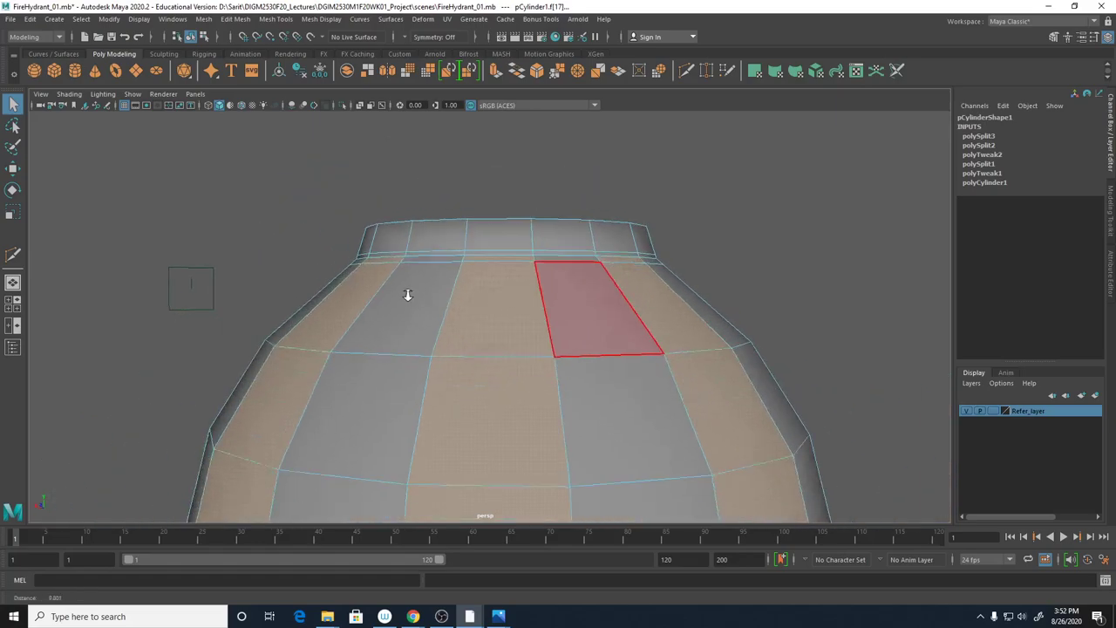
pyautogui.moveTo(555, 428)
pyautogui.keyDown('alt'); pyautogui.mouseDown()
pyautogui.moveTo(596, 448)
pyautogui.moveTo(745, 464)
pyautogui.moveTo(675, 366)
pyautogui.moveTo(727, 351)
pyautogui.moveTo(752, 364)
pyautogui.moveTo(720, 361)
pyautogui.mouseUp(); pyautogui.keyUp('alt')
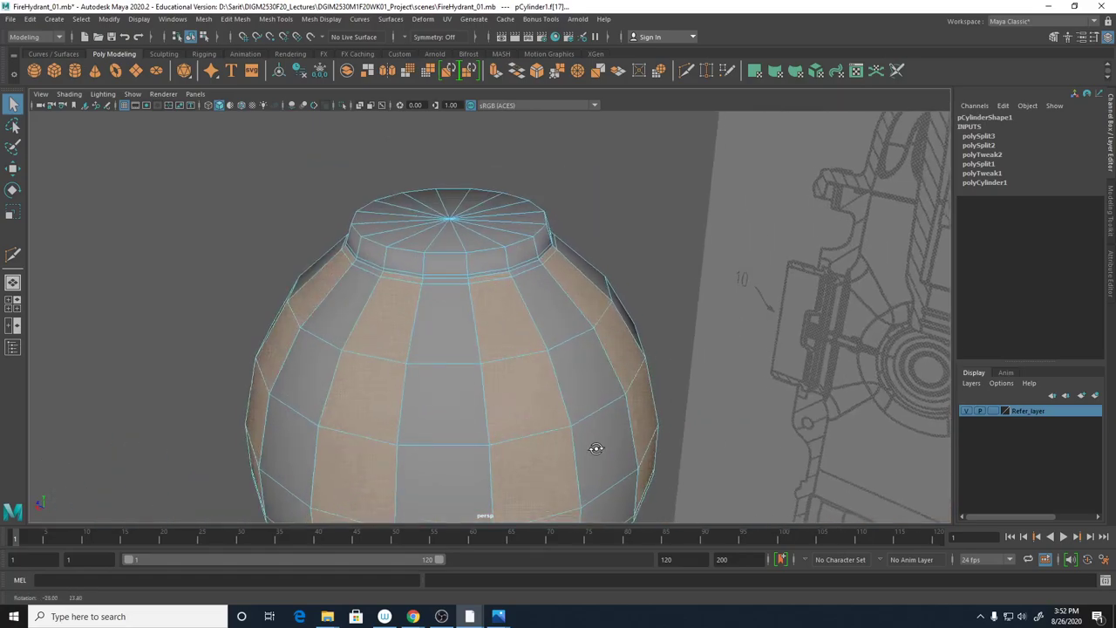
# Display the perspective view in wireframe and switch to the four-view layout
pyautogui.press('4')
pyautogui.press('space')
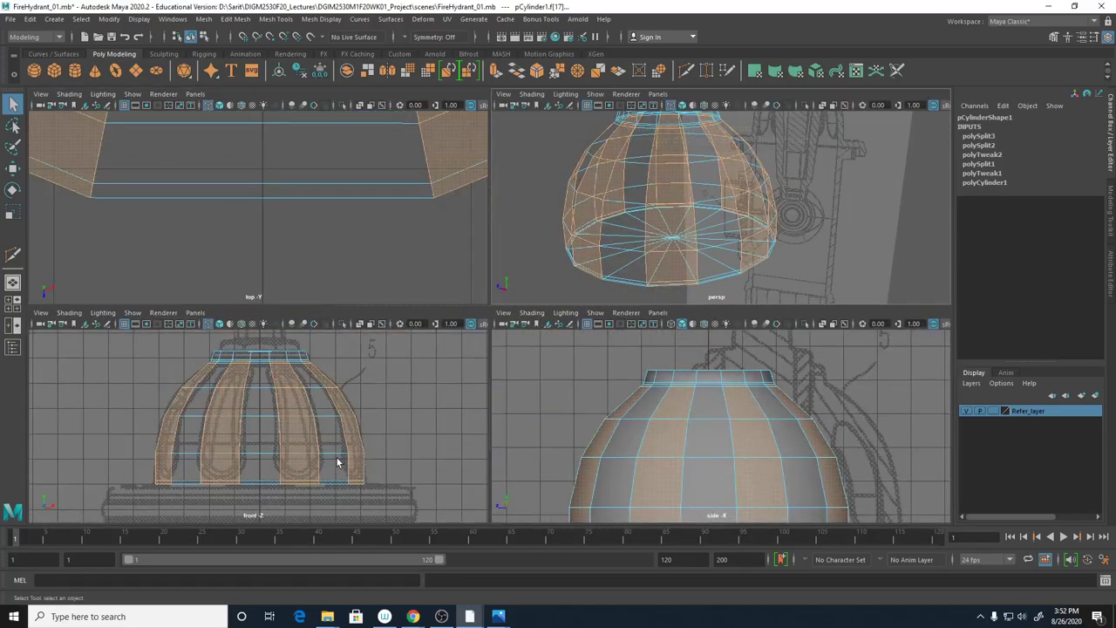
pyautogui.press('space')
pyautogui.scroll(-3, 377, 324)
pyautogui.press('space')
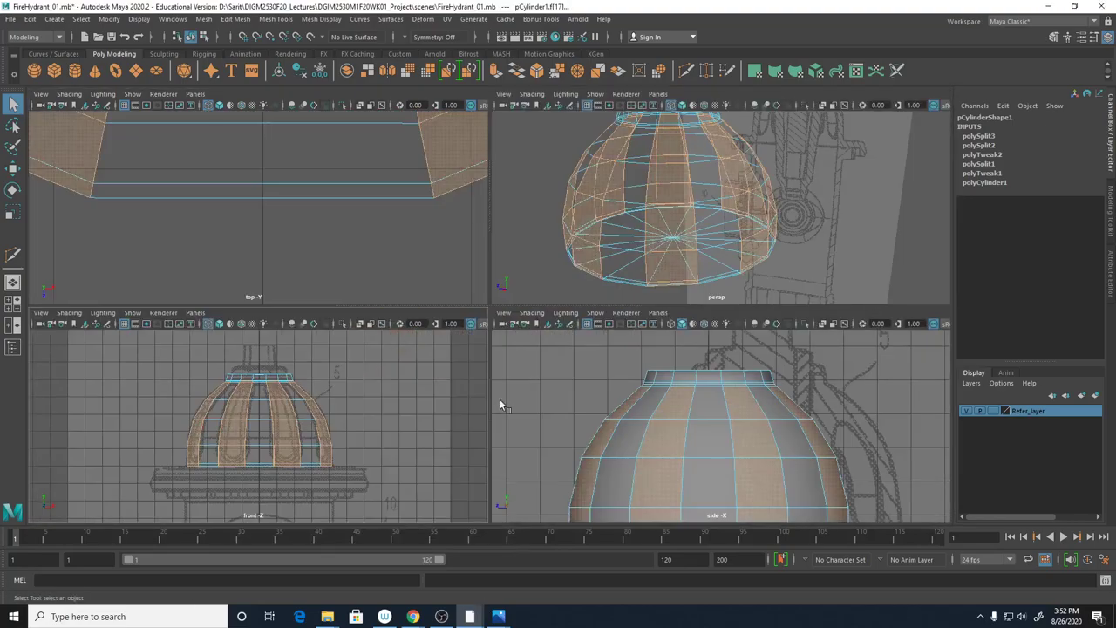
# Compare the dome and its selected columns with the hydrant reference drawings in the side and perspective views
pyautogui.scroll(-3, 640, 484)
pyautogui.scroll(-4, 640, 485)
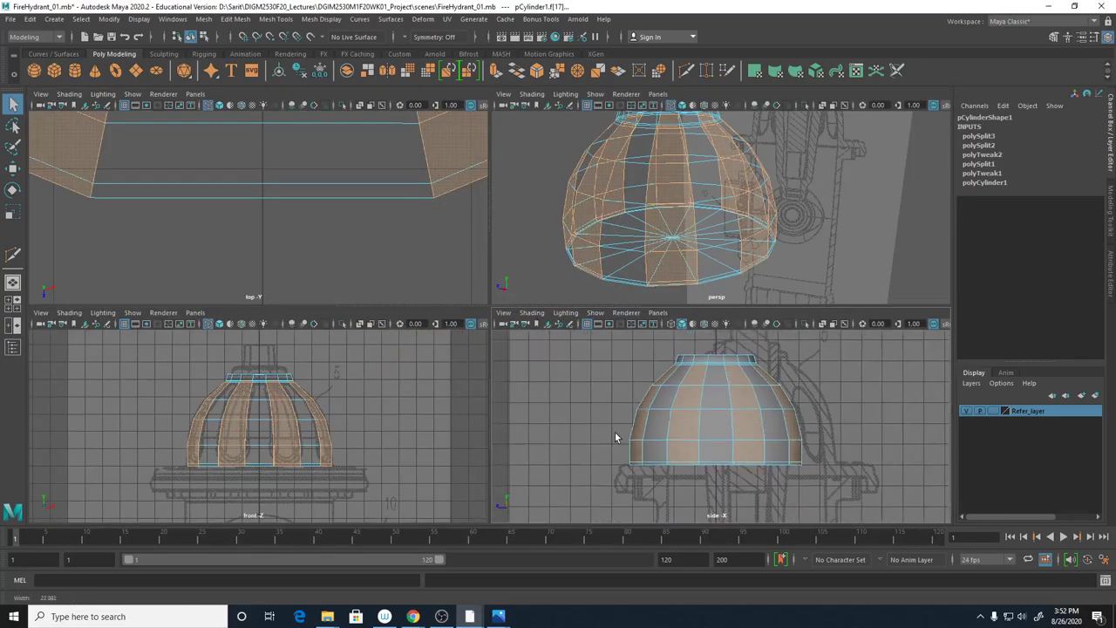
pyautogui.scroll(-2, 679, 472)
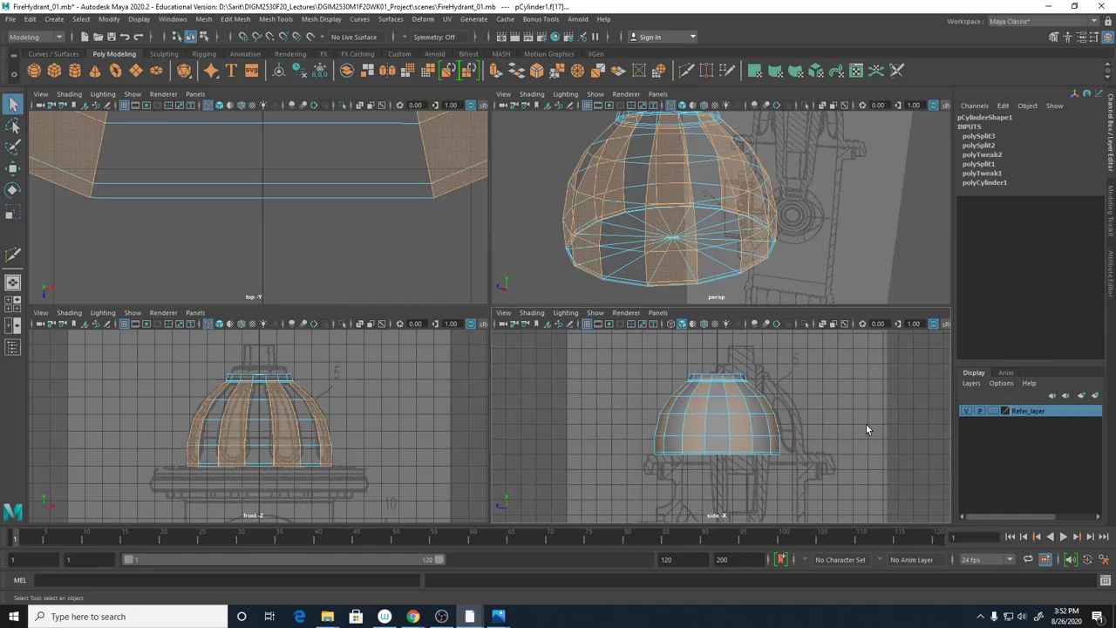
pyautogui.scroll(-4, 788, 259)
pyautogui.keyDown('alt'); pyautogui.moveTo(653, 285); pyautogui.dragTo(837, 279); pyautogui.keyUp('alt')
pyautogui.scroll(-5, 876, 461)
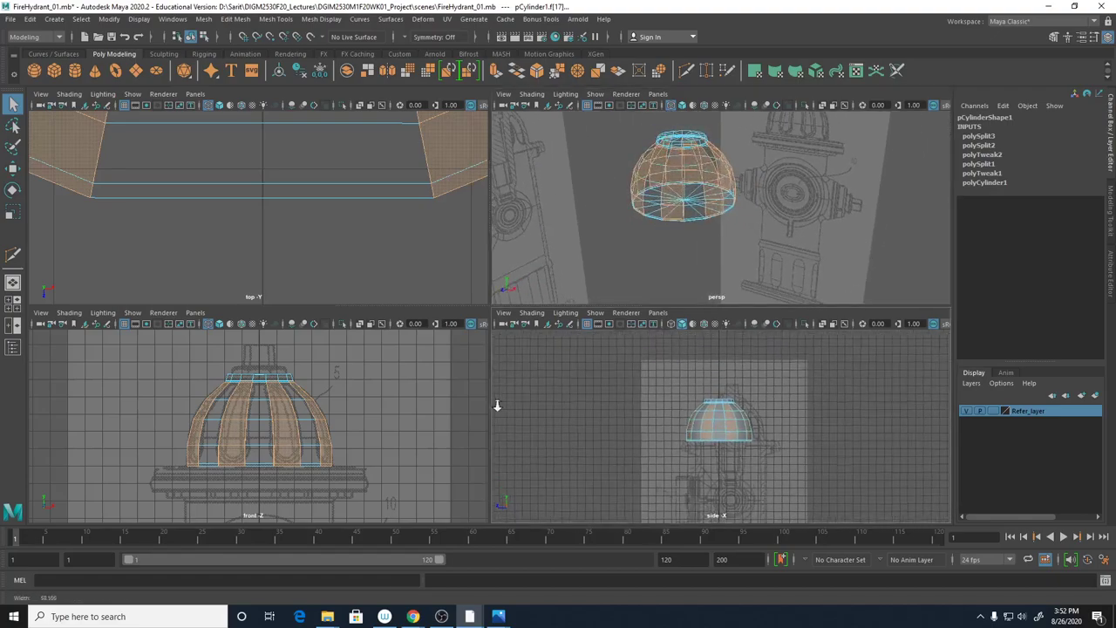
pyautogui.keyDown('alt'); pyautogui.moveTo(837, 436); pyautogui.dragTo(808, 413, button='middle'); pyautogui.keyUp('alt')
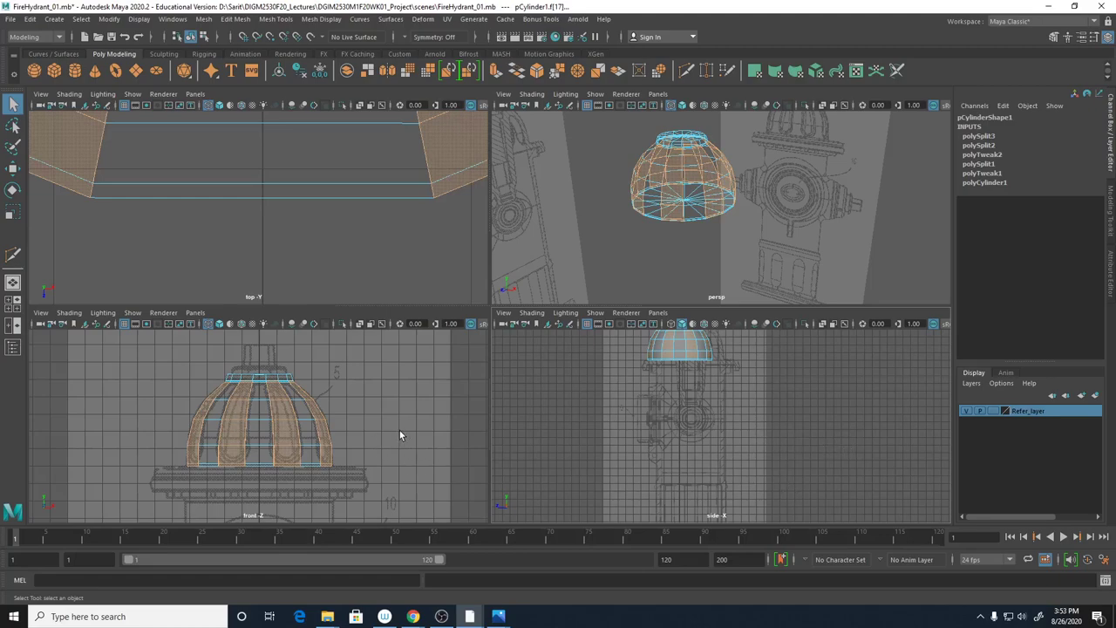
pyautogui.keyDown('alt'); pyautogui.moveTo(627, 410); pyautogui.dragTo(636, 523, button='middle'); pyautogui.keyUp('alt')
pyautogui.scroll(8, 835, 488)
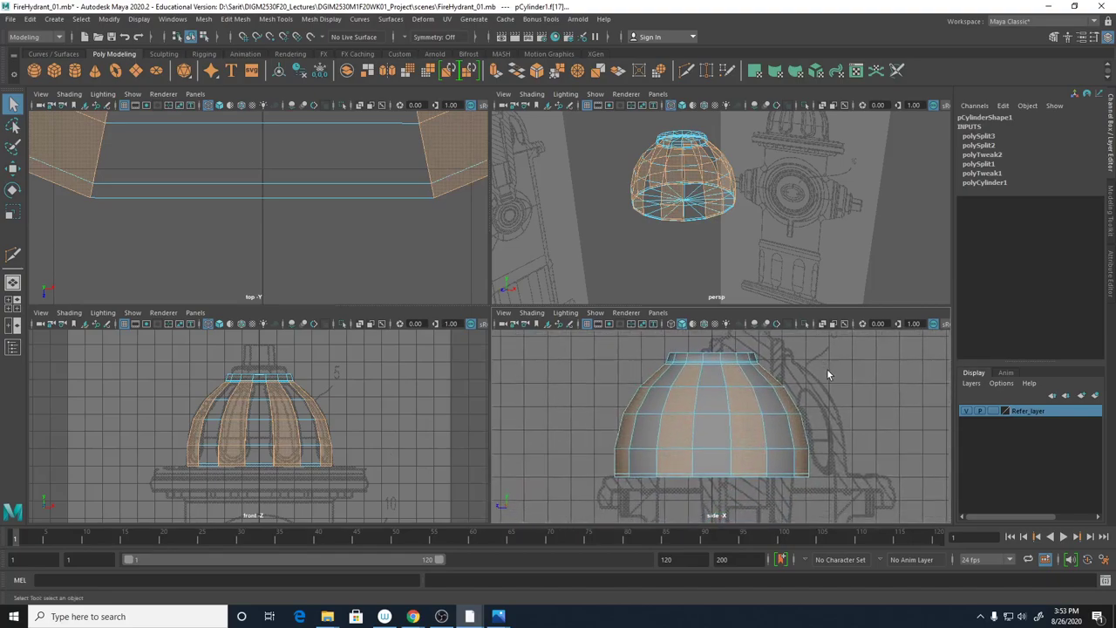
# Display the side and top views in wireframe and frame the dome's selected faces in the top view
pyautogui.press('5')
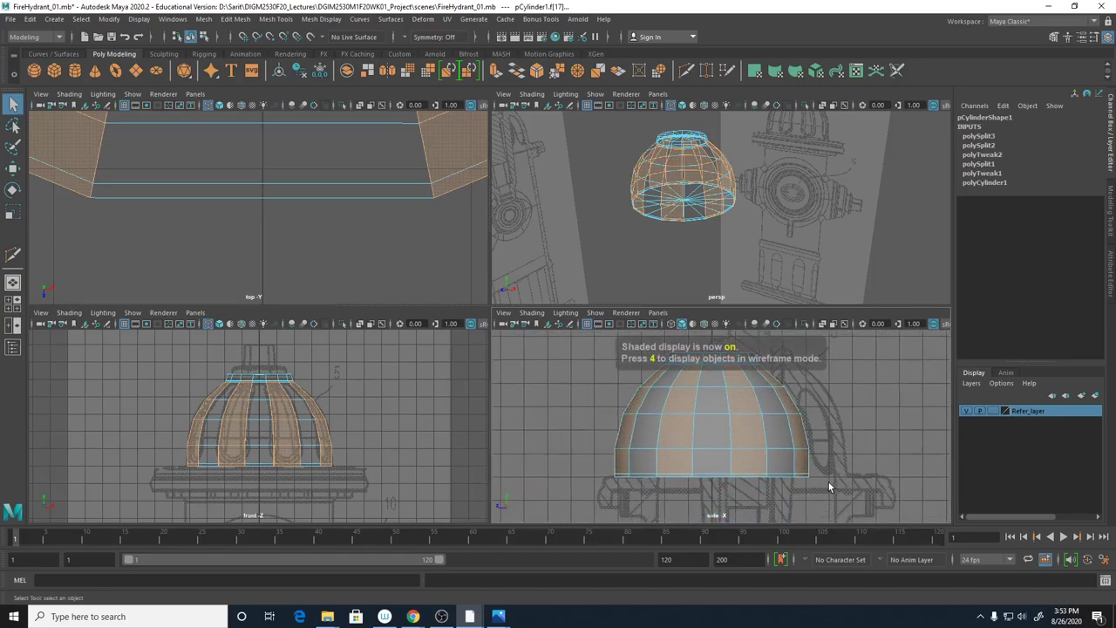
pyautogui.press('4')
pyautogui.press('4')
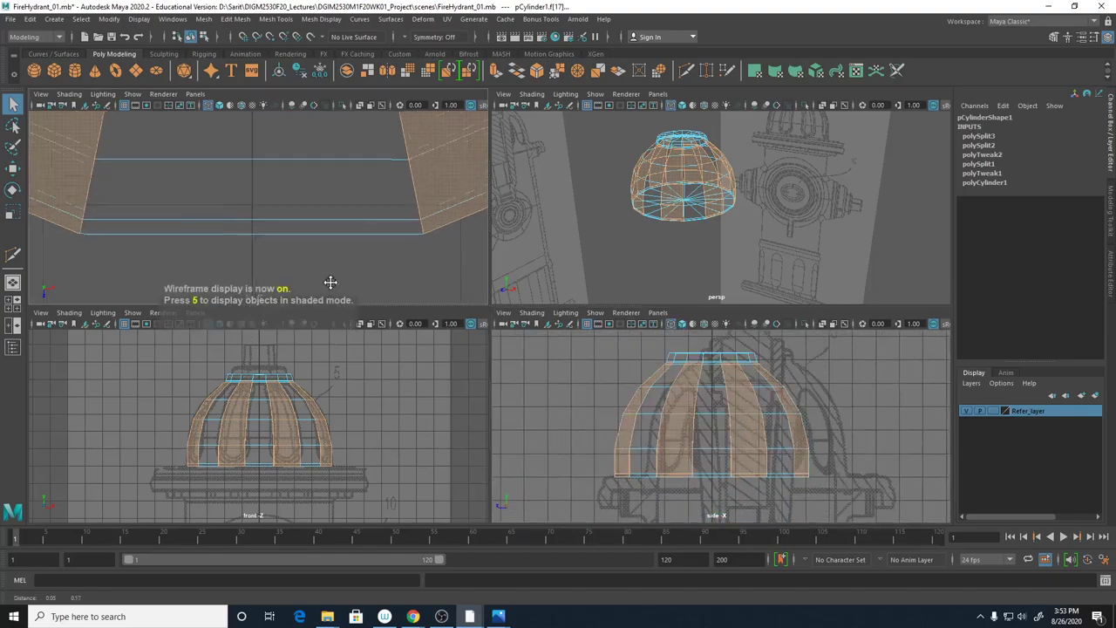
pyautogui.press('f')
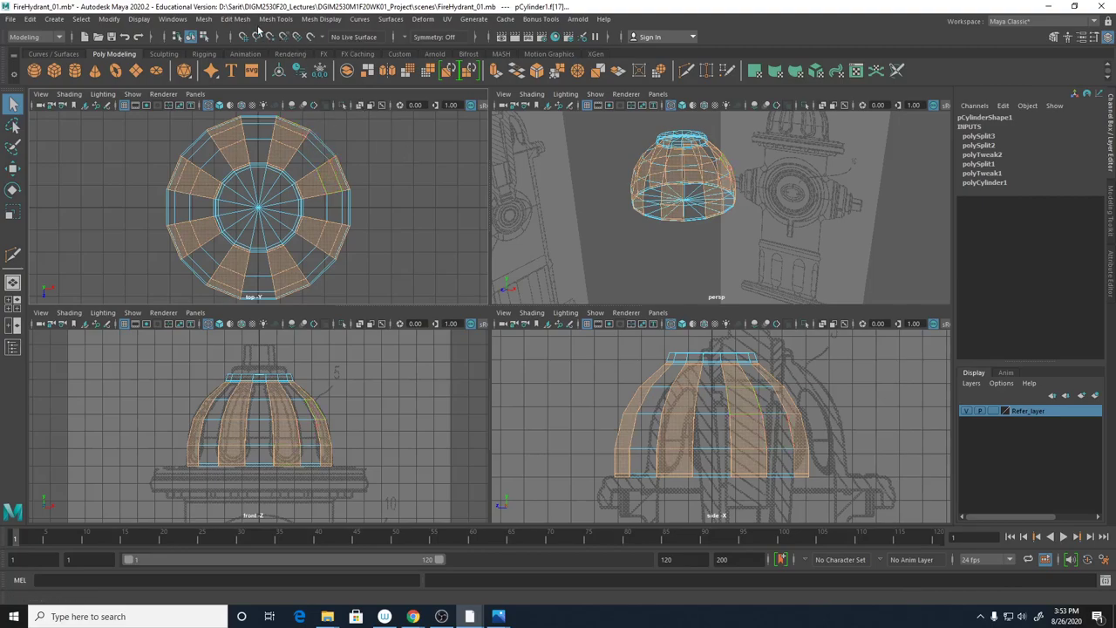
# Extrude the selected alternate face columns of the dome, keeping the faces together
pyautogui.click(237, 19)
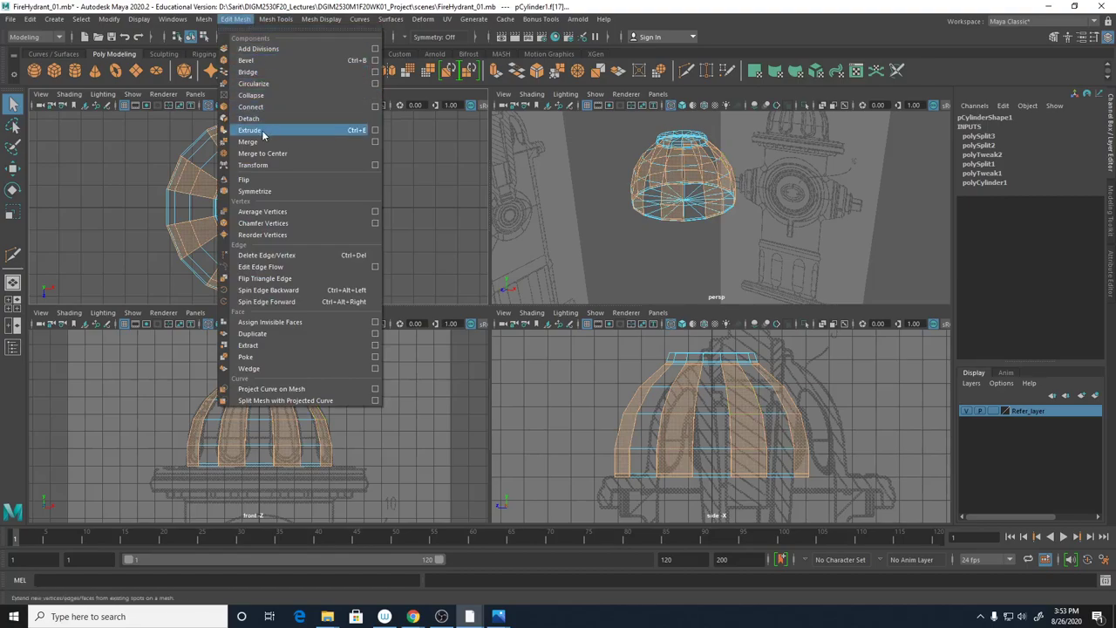
pyautogui.click(720, 166)
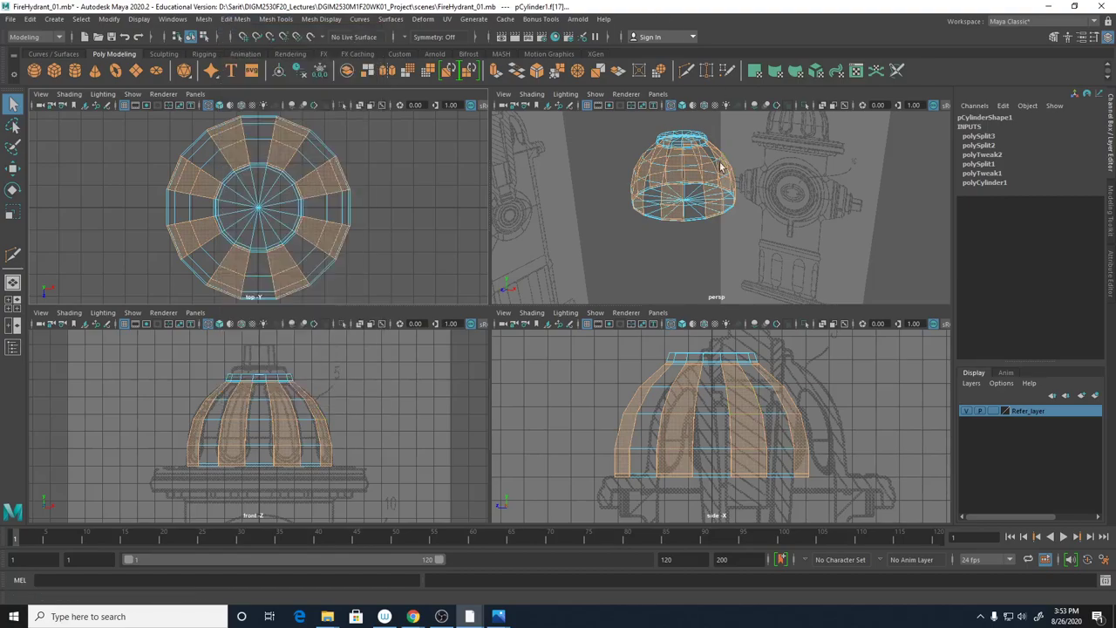
pyautogui.keyDown('shift'); pyautogui.rightClick(283, 422); pyautogui.keyUp('shift')
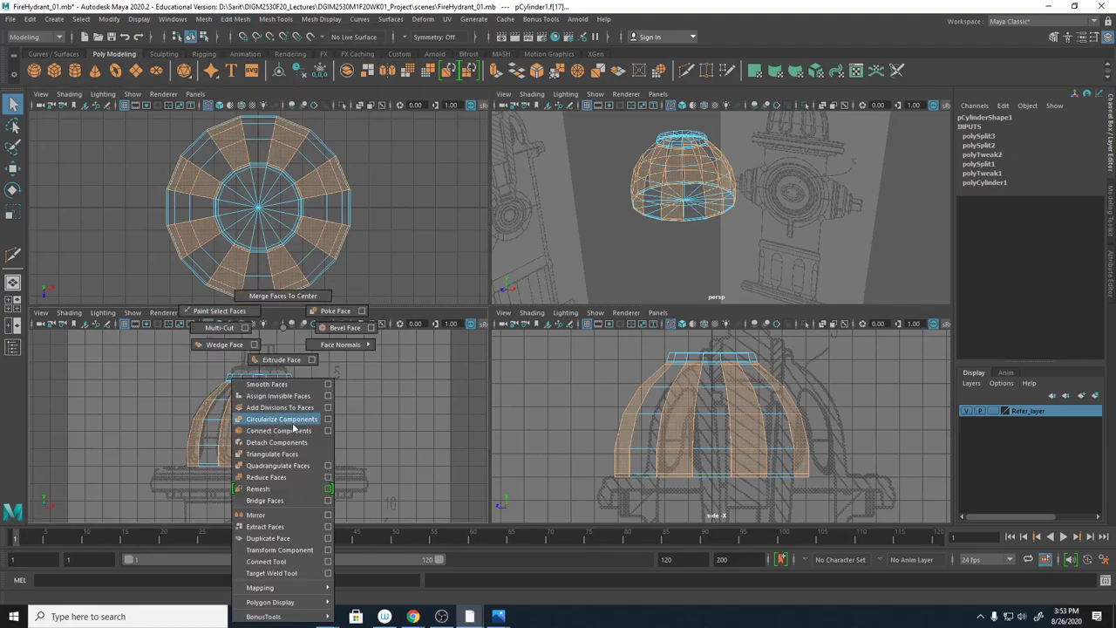
pyautogui.click(289, 362)
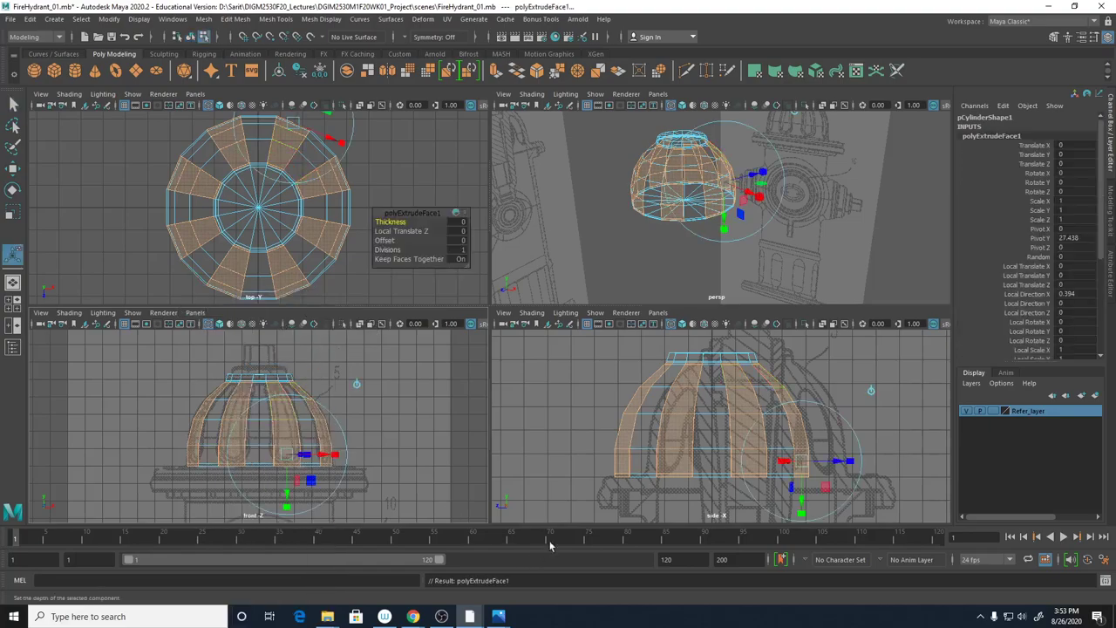
pyautogui.keyDown('alt'); pyautogui.moveTo(756, 249); pyautogui.dragTo(818, 199); pyautogui.keyUp('alt')
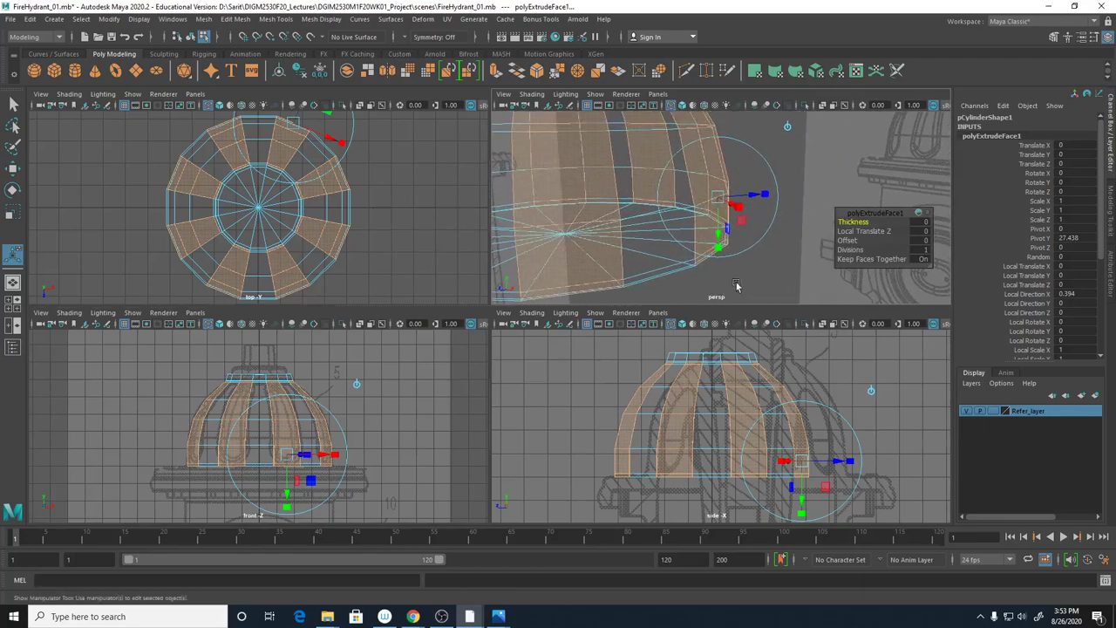
# Clear the face selection and select the whole dome in object mode
pyautogui.click(838, 172)
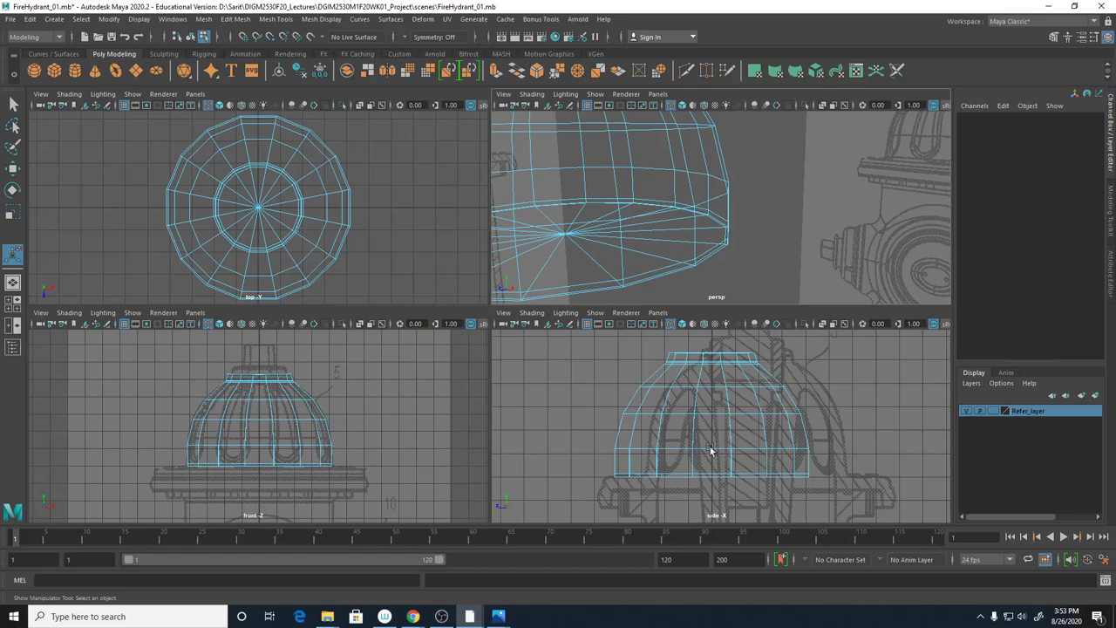
pyautogui.moveTo(728, 190); pyautogui.dragTo(763, 174, button='right')
pyautogui.click(763, 174)
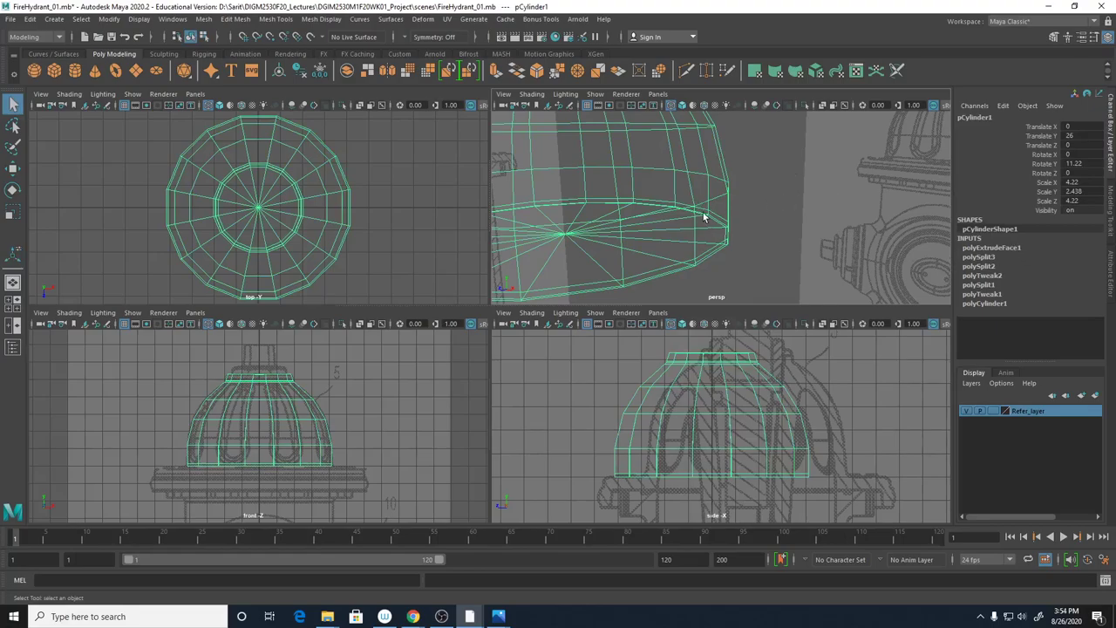
# Reopen the face extrusion from the dome's construction history and bring back its manipulator
pyautogui.scroll(-5, 708, 212)
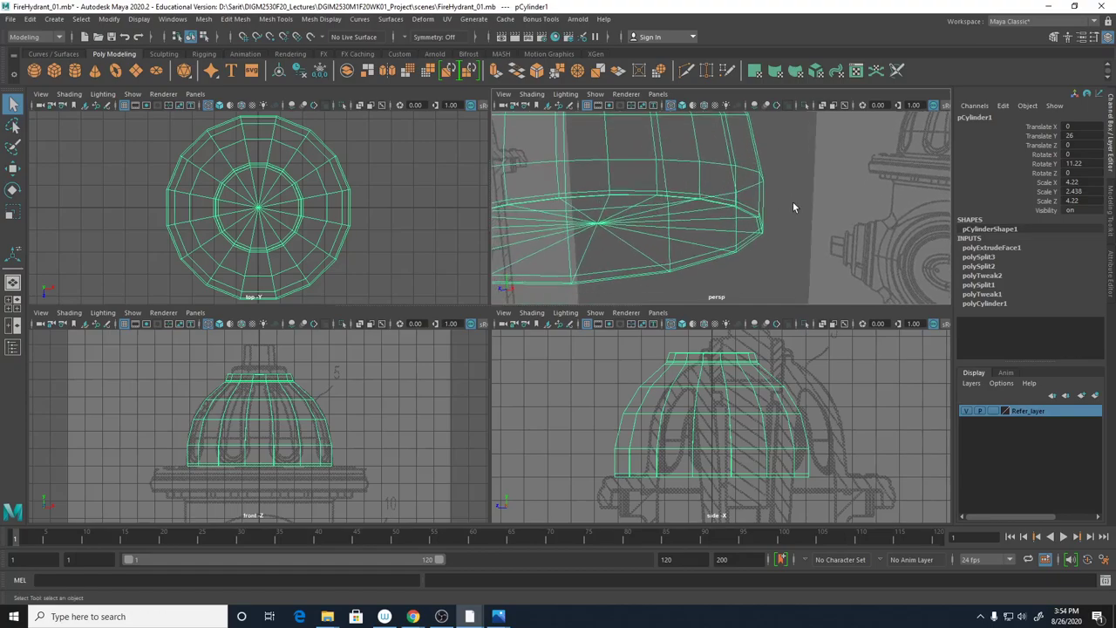
pyautogui.scroll(1, 710, 212)
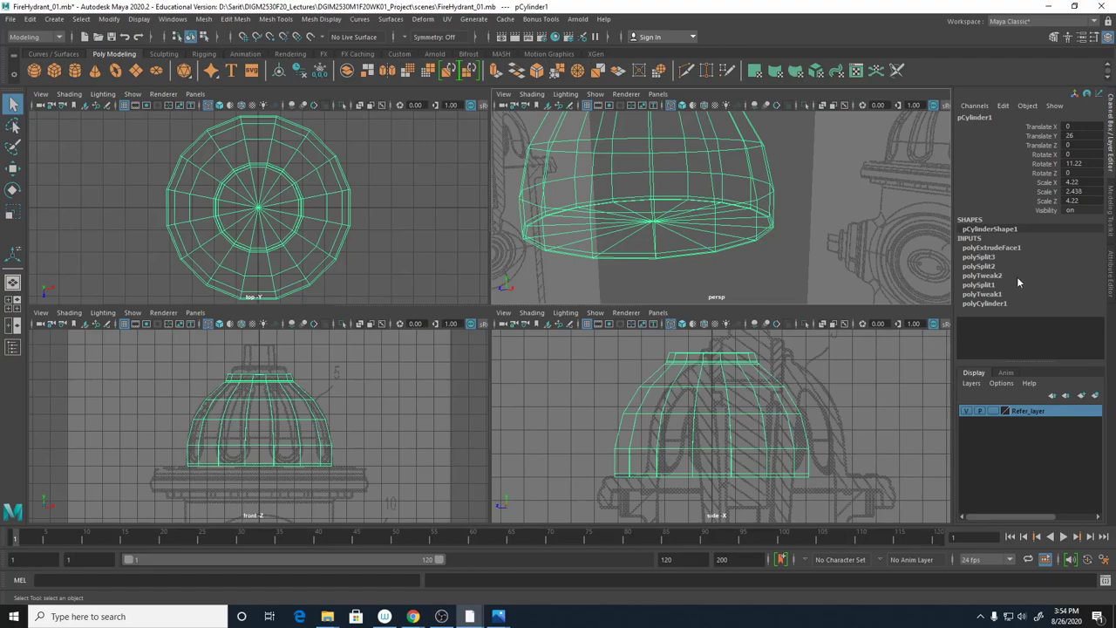
pyautogui.click(991, 249)
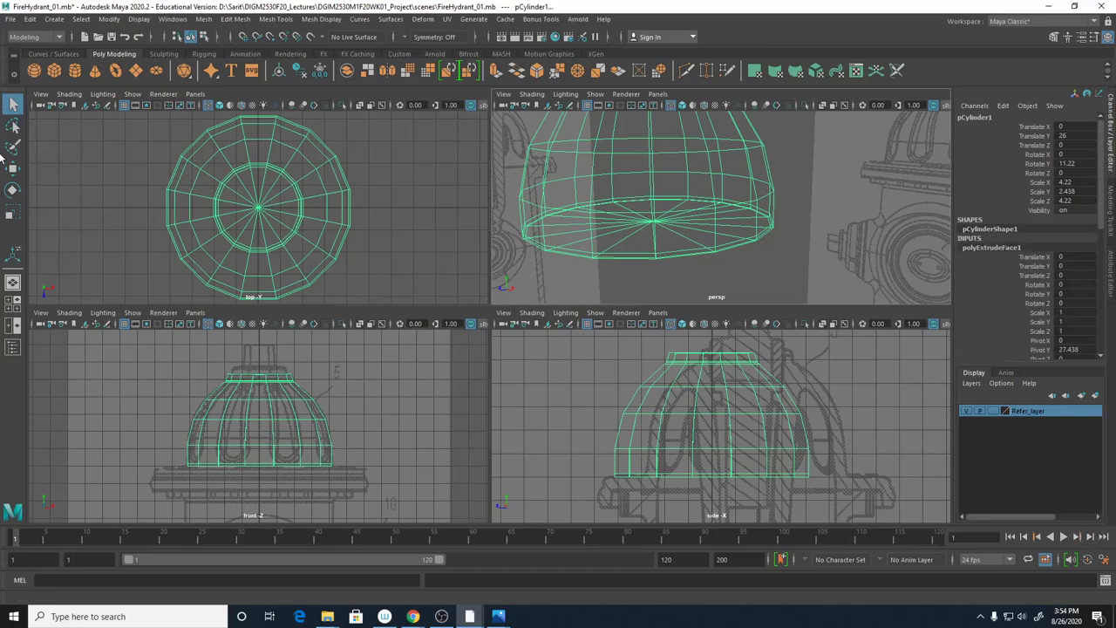
pyautogui.click(14, 256)
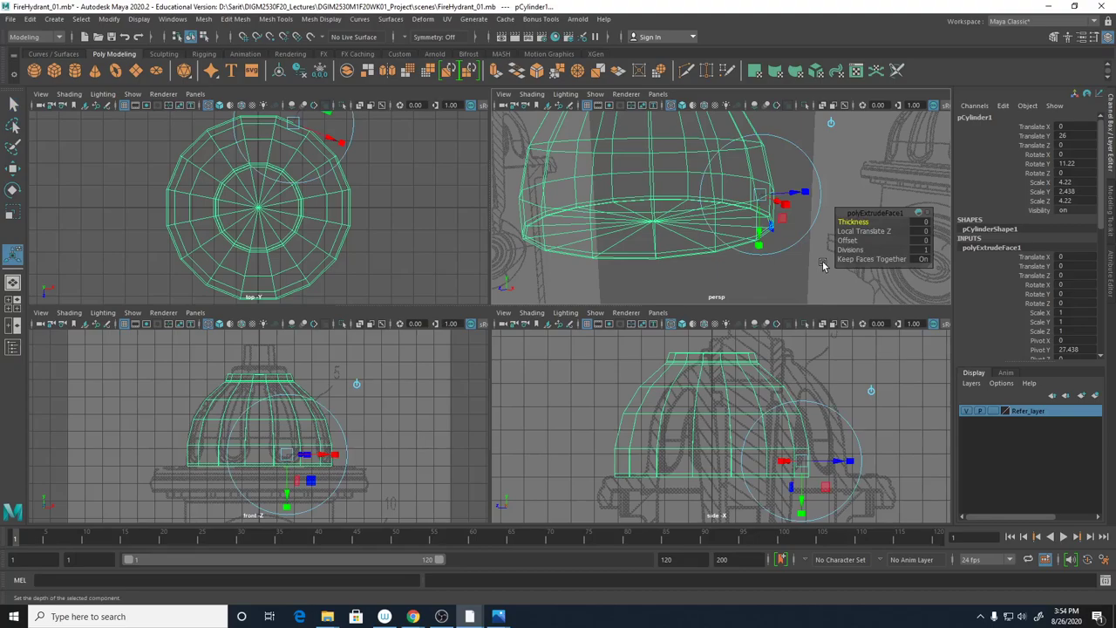
pyautogui.rightClick(710, 202)
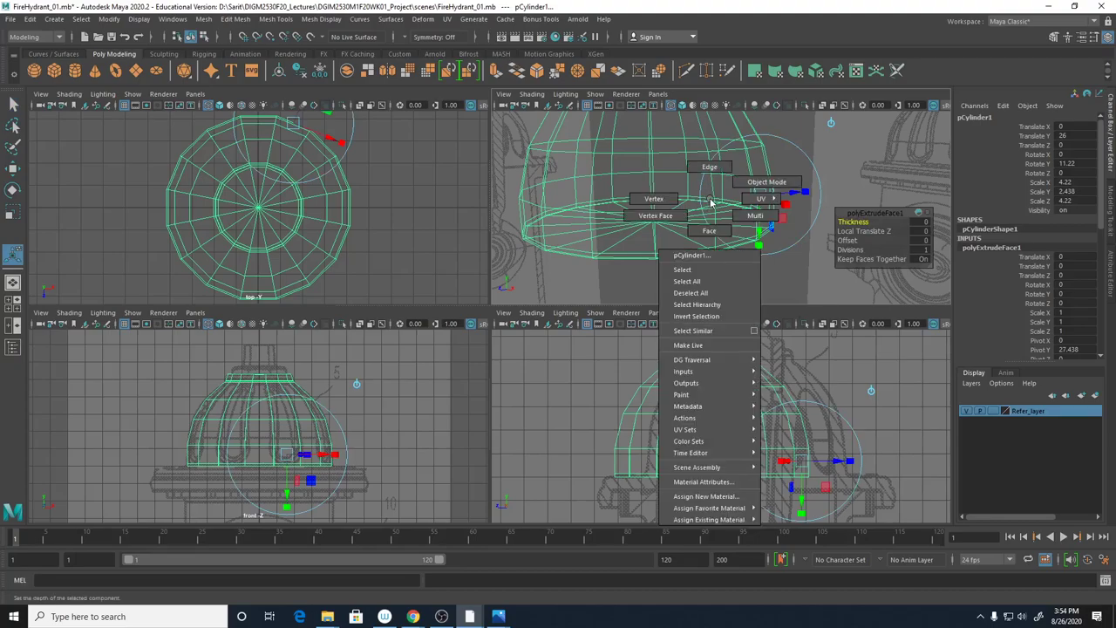
pyautogui.click(709, 230)
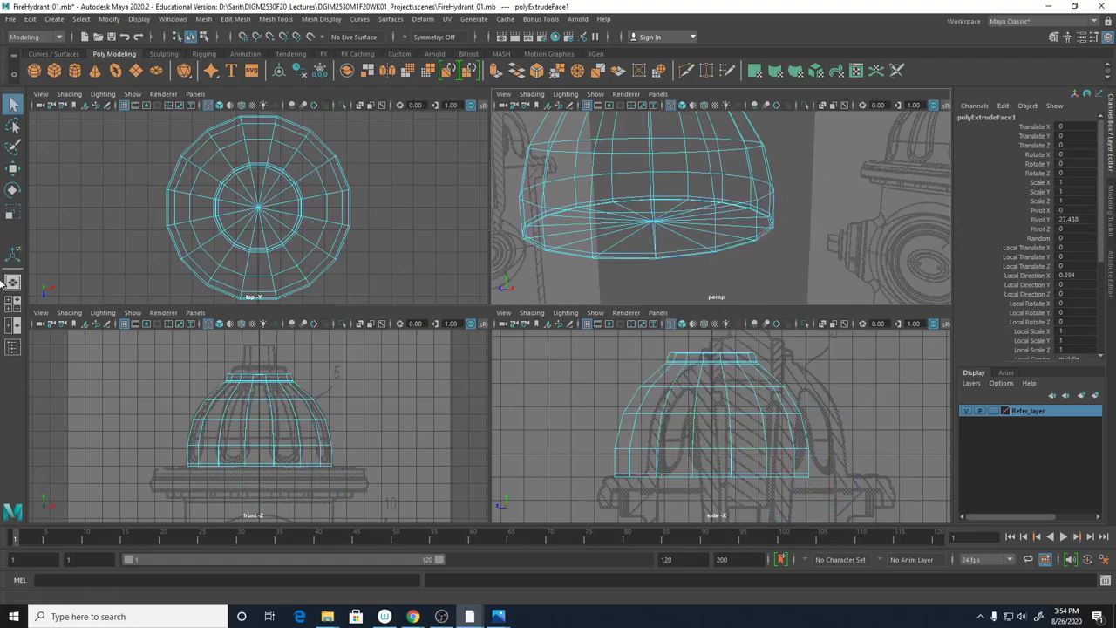
pyautogui.scroll(-3, 1063, 340)
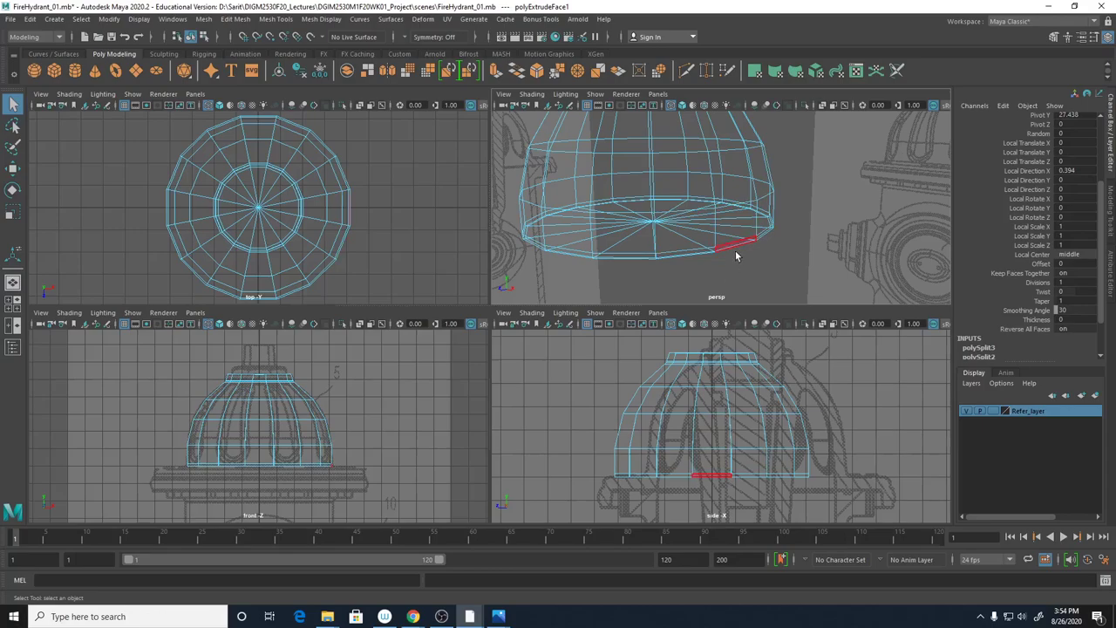
pyautogui.moveTo(740, 216); pyautogui.dragTo(778, 198, button='right')
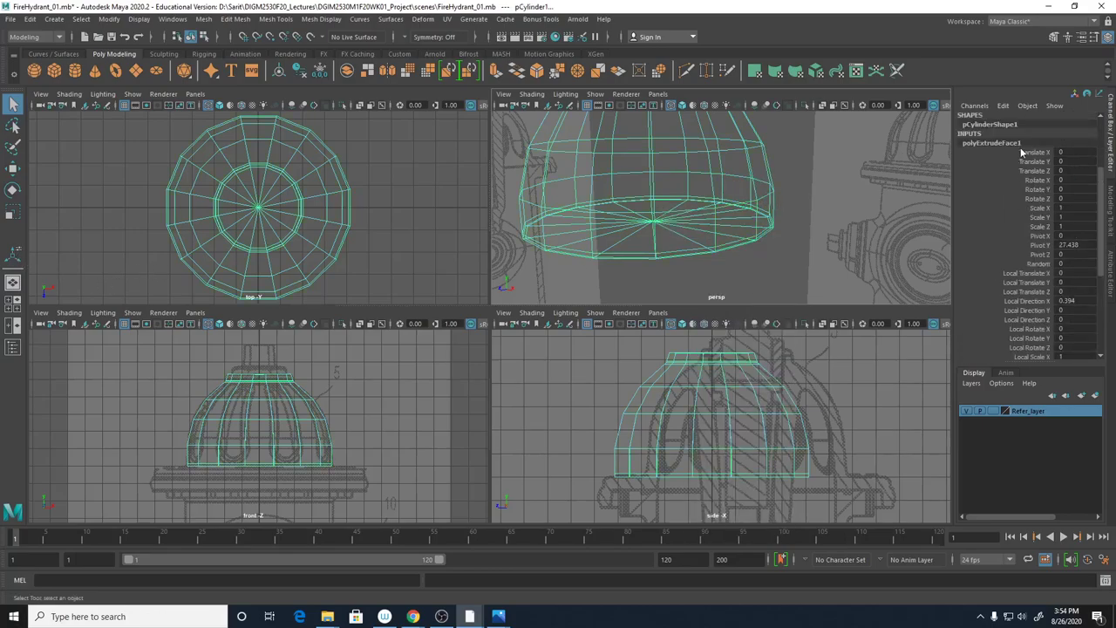
# Look through the dome's input history and show the extrusion's manipulator again
pyautogui.scroll(-5, 1096, 197)
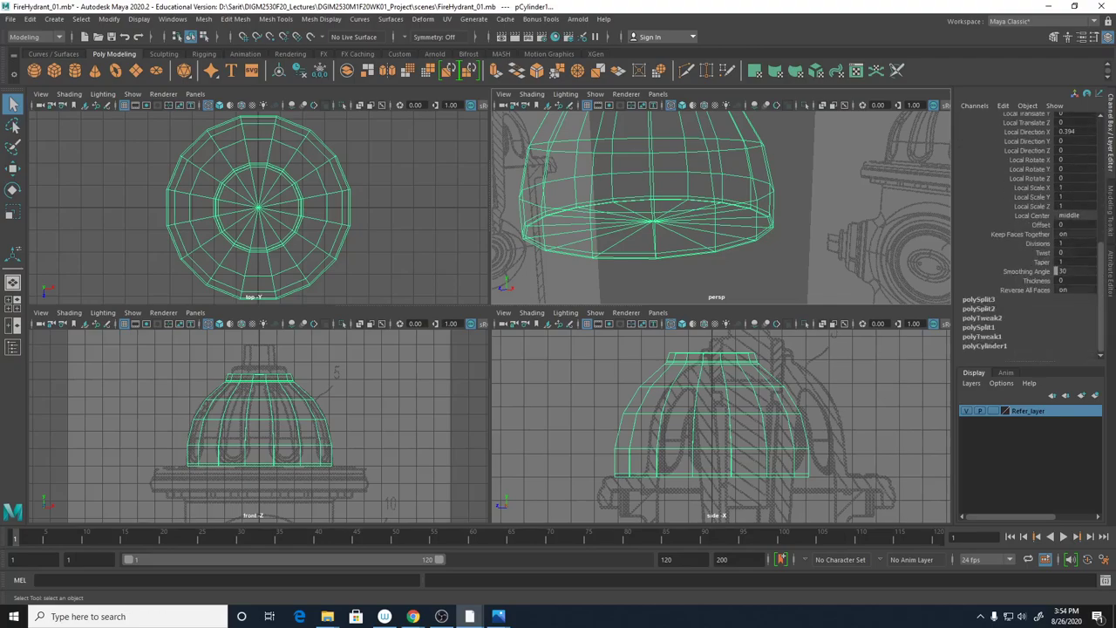
pyautogui.click(990, 318)
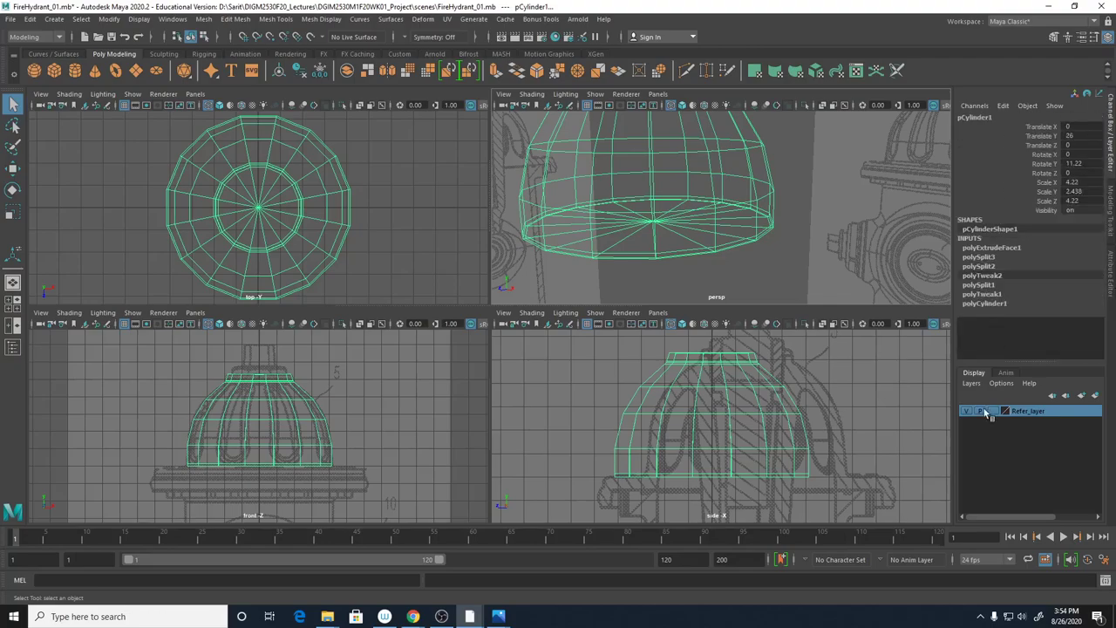
pyautogui.click(14, 253)
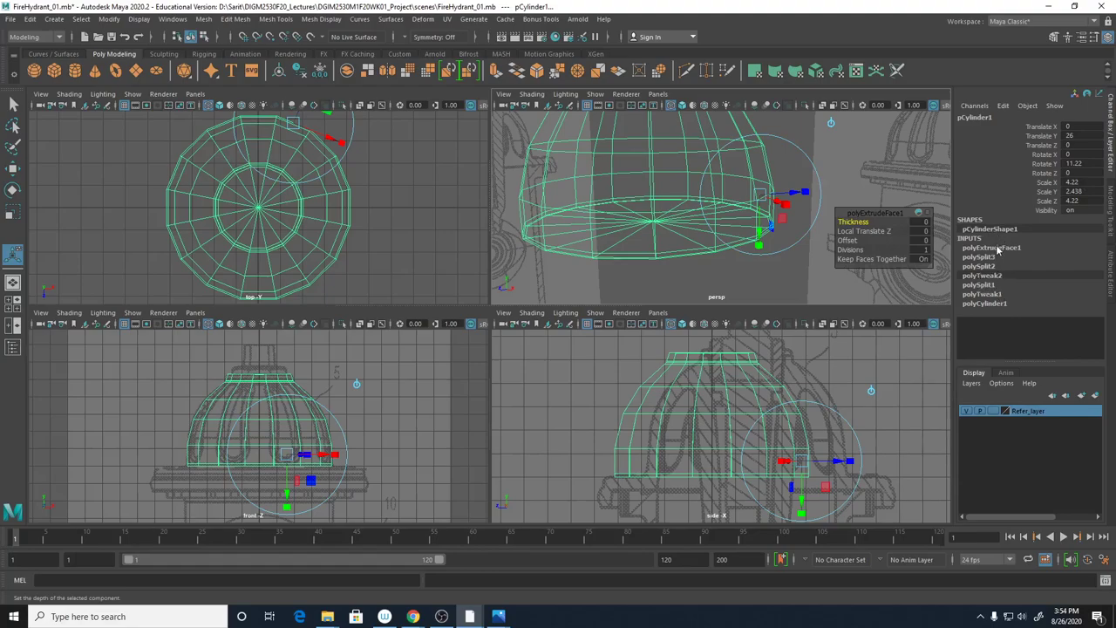
# Expand the polyExtrudeFace1 attributes of the dome and shade the perspective view around the extrusion manipulator
pyautogui.click(999, 248)
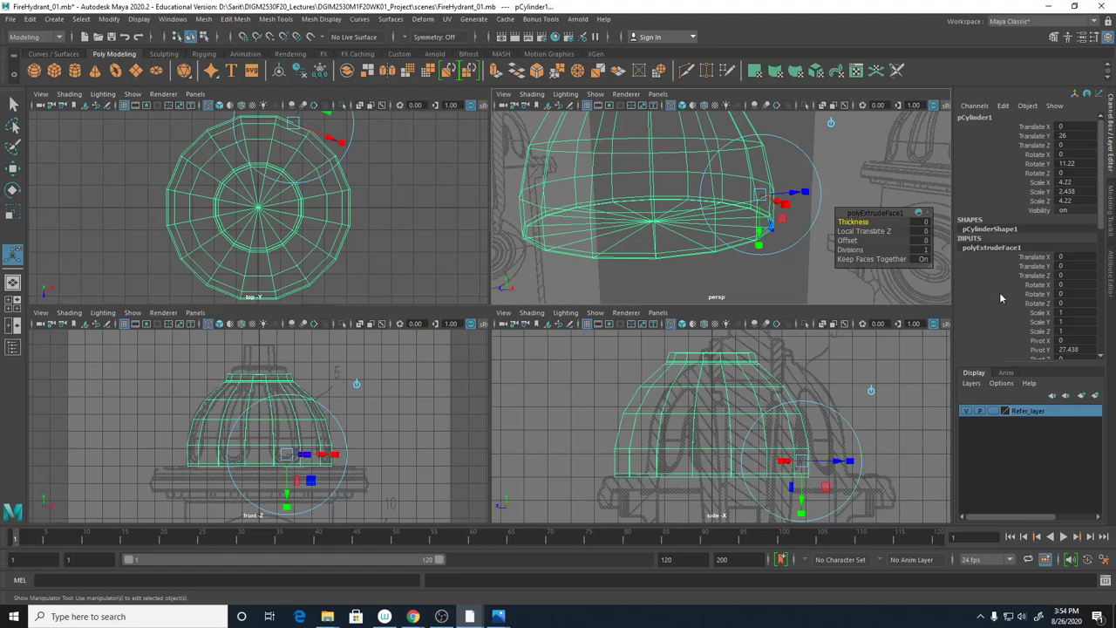
pyautogui.keyDown('alt'); pyautogui.moveTo(789, 257); pyautogui.dragTo(769, 264); pyautogui.keyUp('alt')
pyautogui.keyDown('alt'); pyautogui.moveTo(769, 263); pyautogui.dragTo(790, 257, button='right'); pyautogui.keyUp('alt')
pyautogui.press('5')
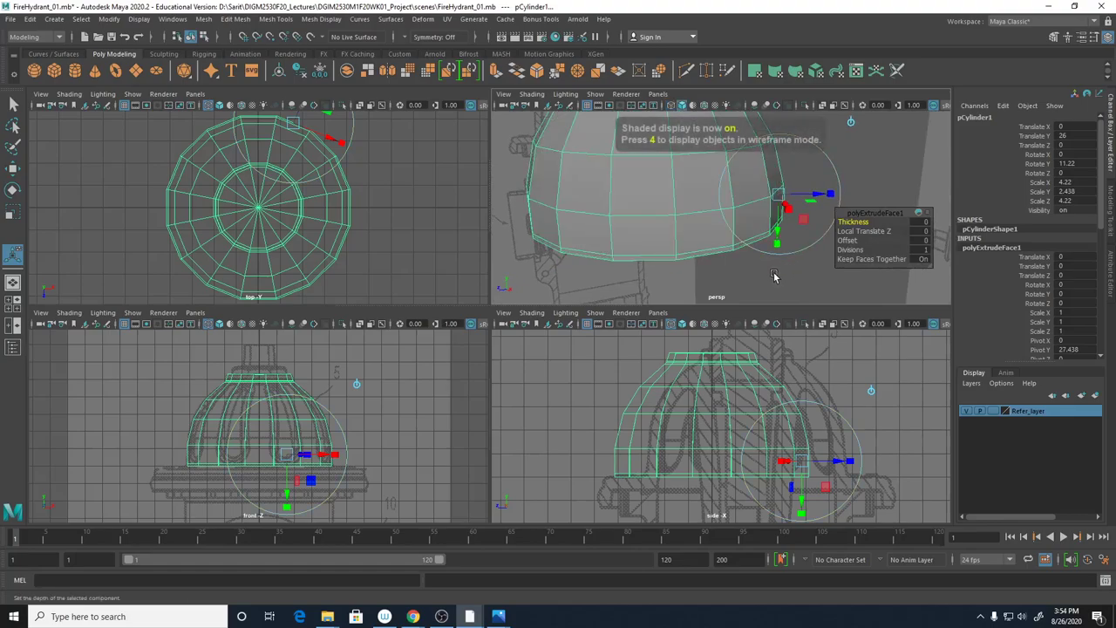
pyautogui.moveTo(767, 262)
pyautogui.keyDown('alt'); pyautogui.mouseDown()
pyautogui.moveTo(678, 266)
pyautogui.moveTo(752, 264)
pyautogui.mouseUp(); pyautogui.keyUp('alt')
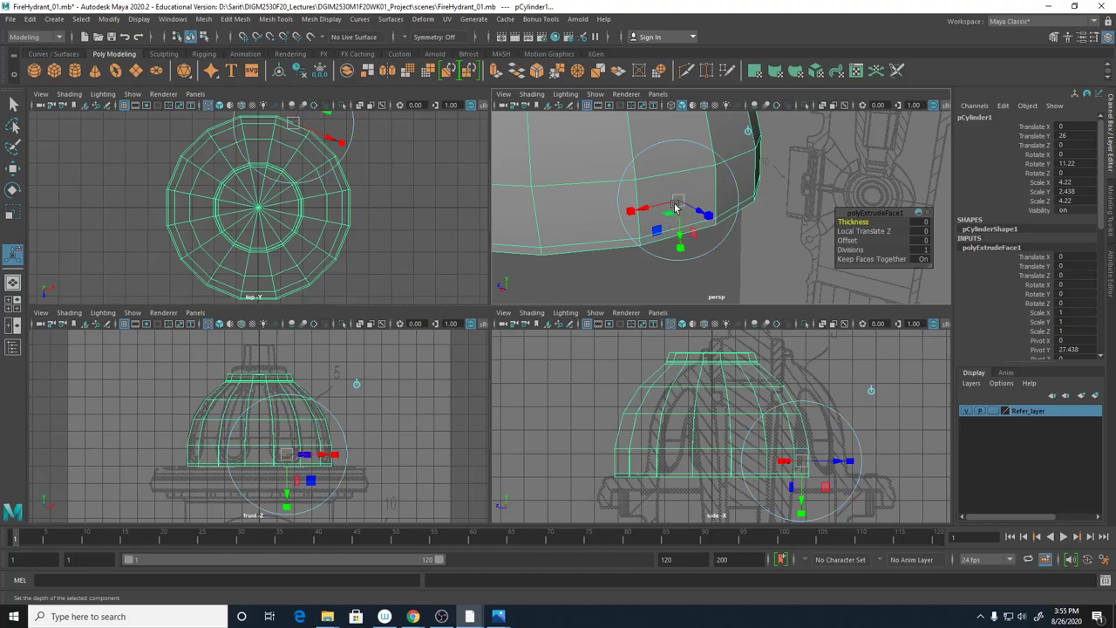
# Toggle the extrusion manipulator between local and world axes and try scaling the extruded faces narrower along the sideways axis
pyautogui.click(748, 131)
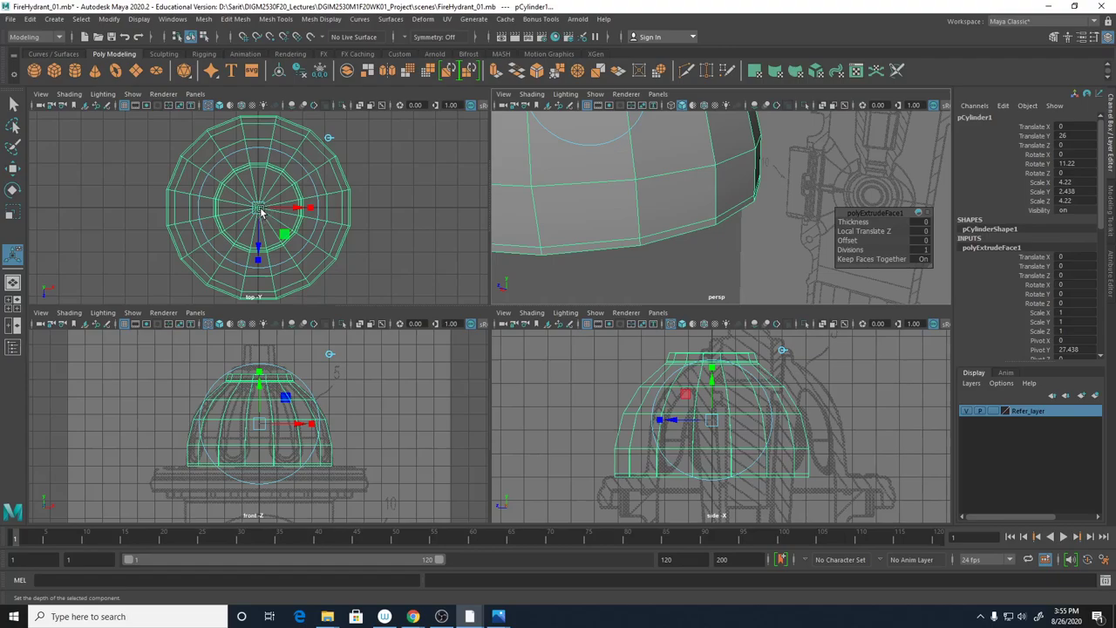
pyautogui.click(328, 138)
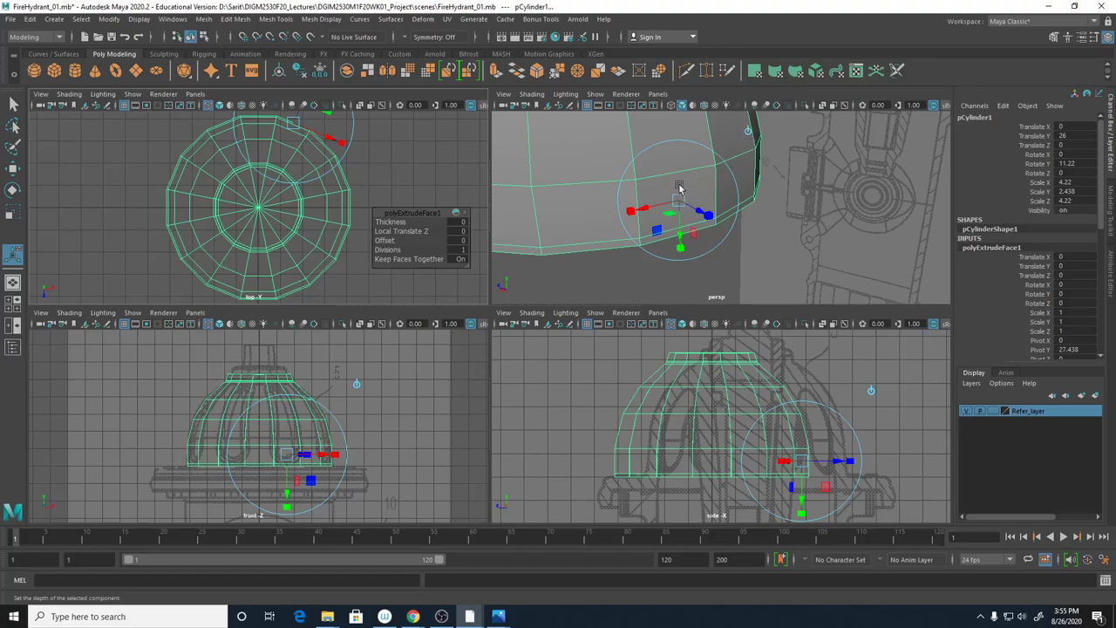
pyautogui.click(643, 214)
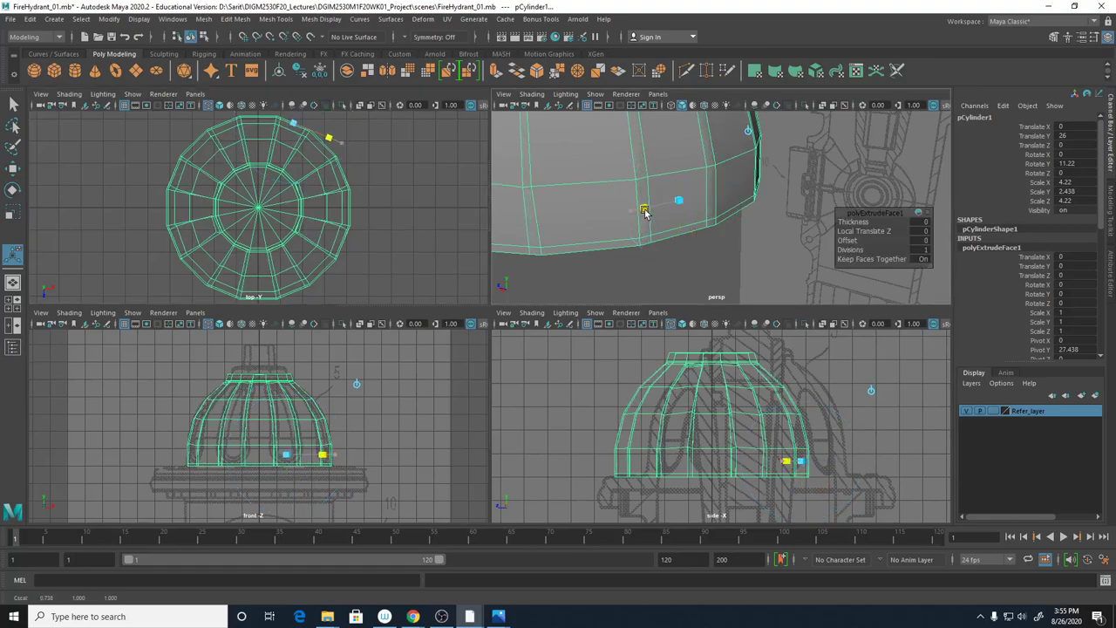
pyautogui.moveTo(644, 214)
pyautogui.mouseDown()
pyautogui.moveTo(663, 208)
pyautogui.moveTo(633, 215)
pyautogui.moveTo(657, 216)
pyautogui.mouseUp()
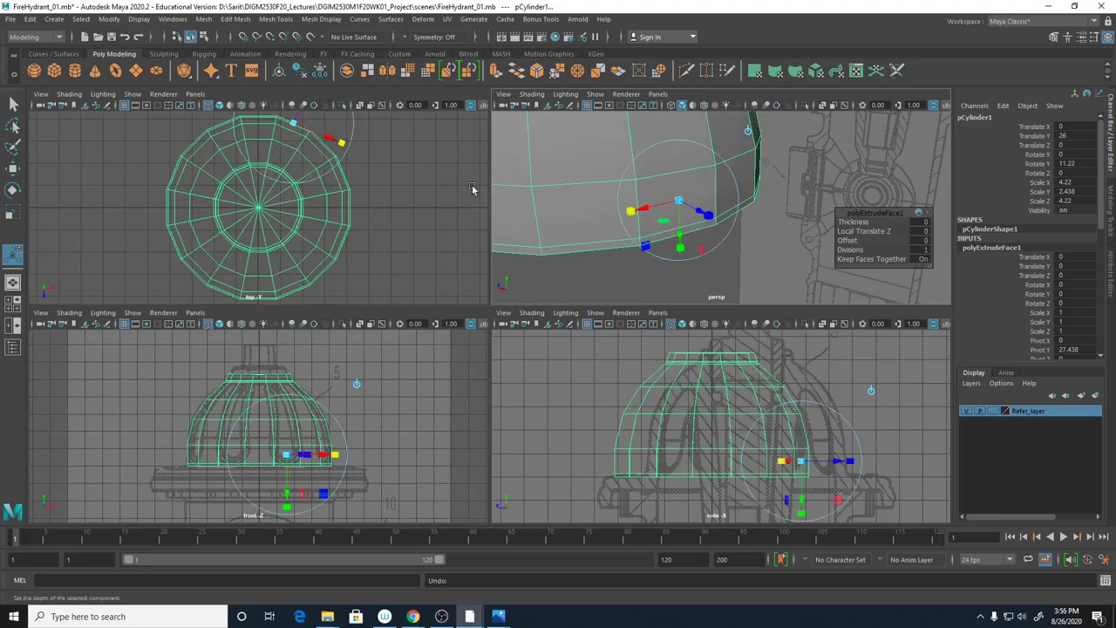
# Try narrowing the extruded face columns sideways and shortening them vertically with the manipulator, undoing the changes
pyautogui.keyDown('alt'); pyautogui.moveTo(390, 180); pyautogui.dragTo(355, 179, button='middle'); pyautogui.keyUp('alt')
pyautogui.moveTo(355, 178); pyautogui.dragTo(342, 150)
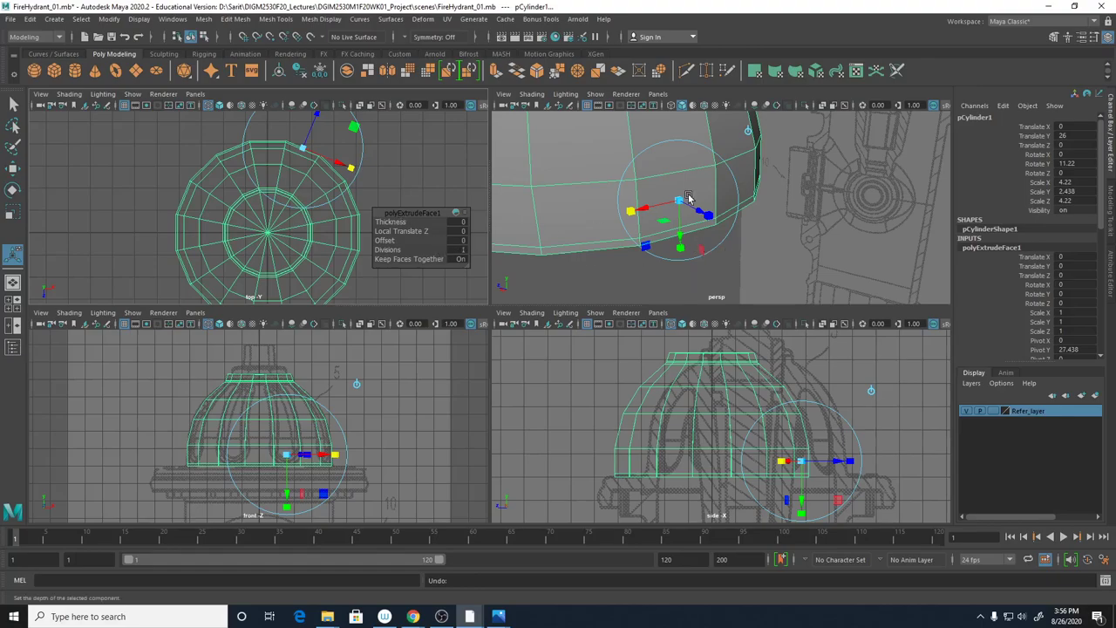
pyautogui.click(629, 212)
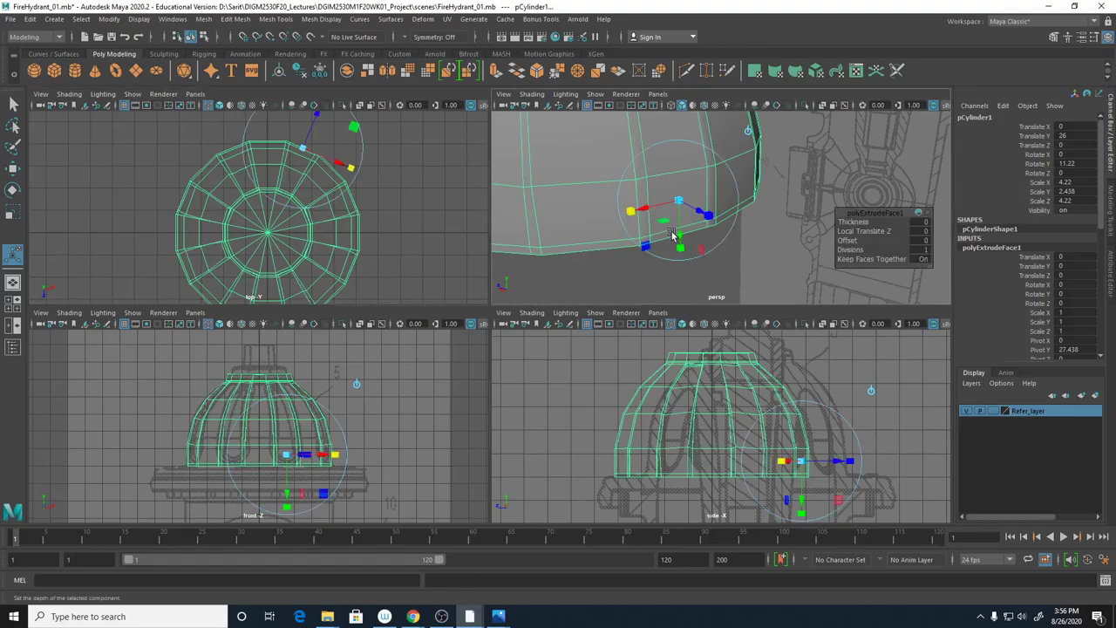
pyautogui.moveTo(672, 236); pyautogui.dragTo(681, 237)
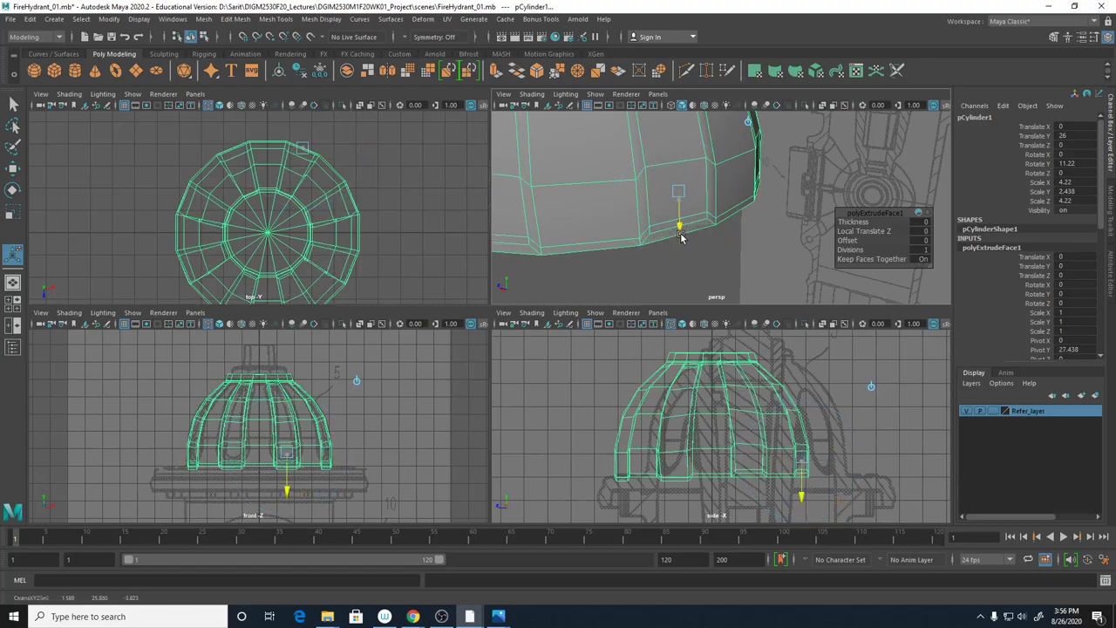
pyautogui.hotkey('ctrl', 'z')
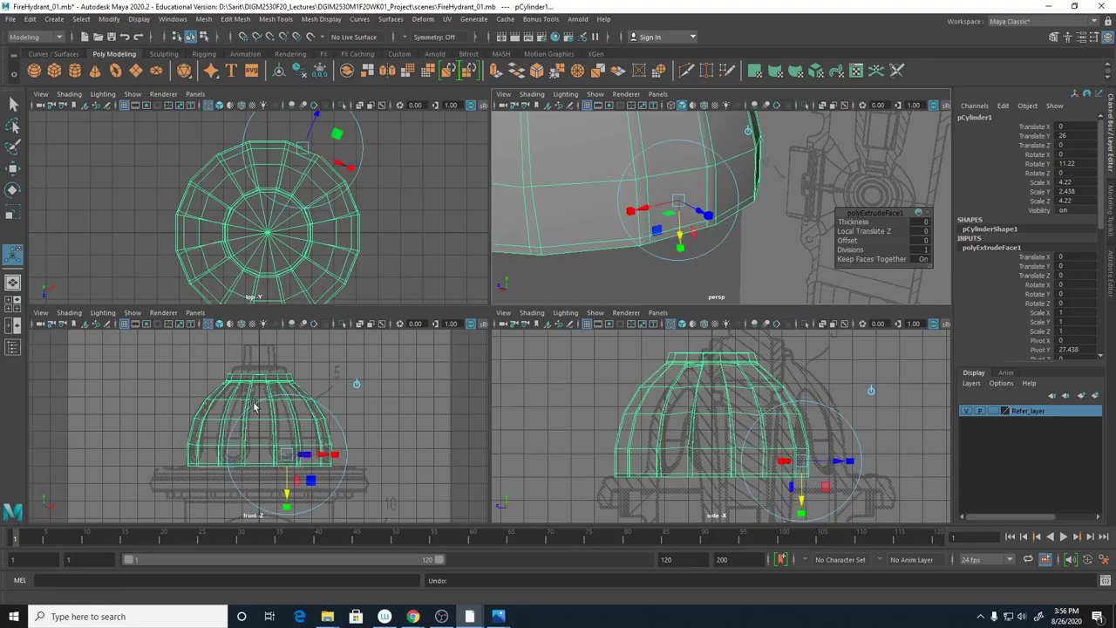
# Try pushing the extruded faces slightly outward with Local Translate Z and undo it
pyautogui.click(855, 231)
pyautogui.moveTo(723, 287); pyautogui.dragTo(728, 283, button='middle')
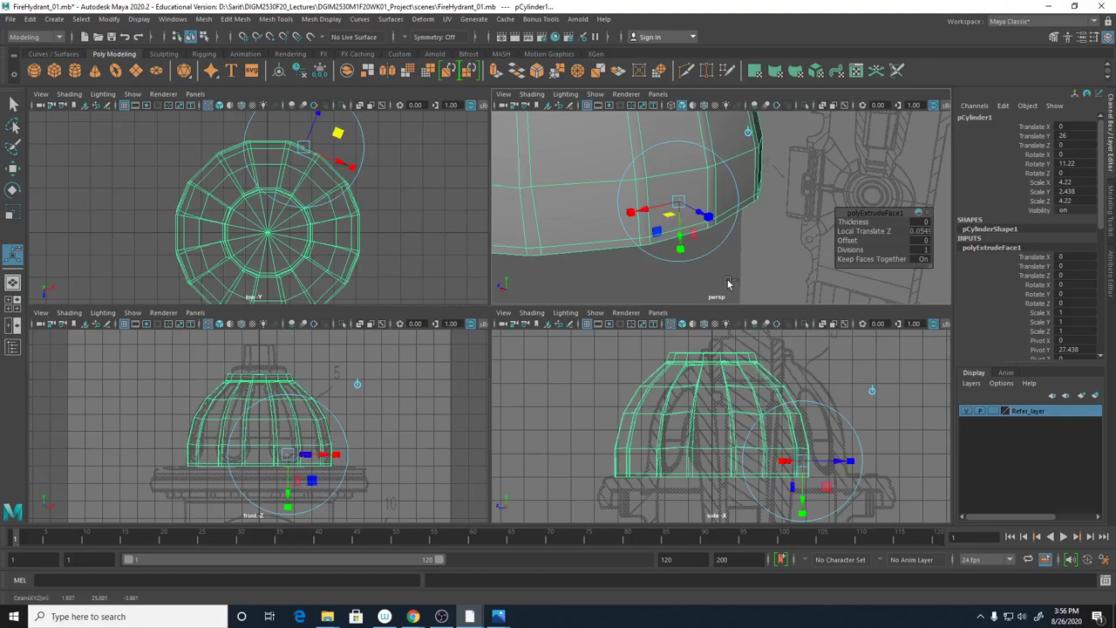
pyautogui.hotkey('ctrl', 'z')
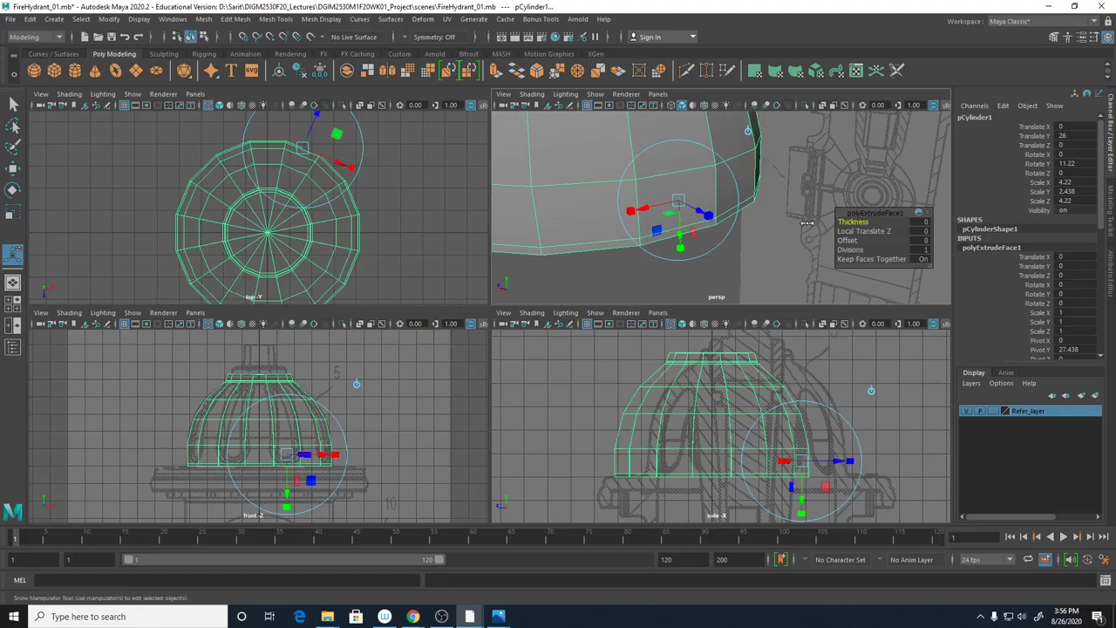
# Move the extrusion settings beside the manipulator and try a small Offset on the extruded columns
pyautogui.moveTo(862, 217); pyautogui.dragTo(561, 229)
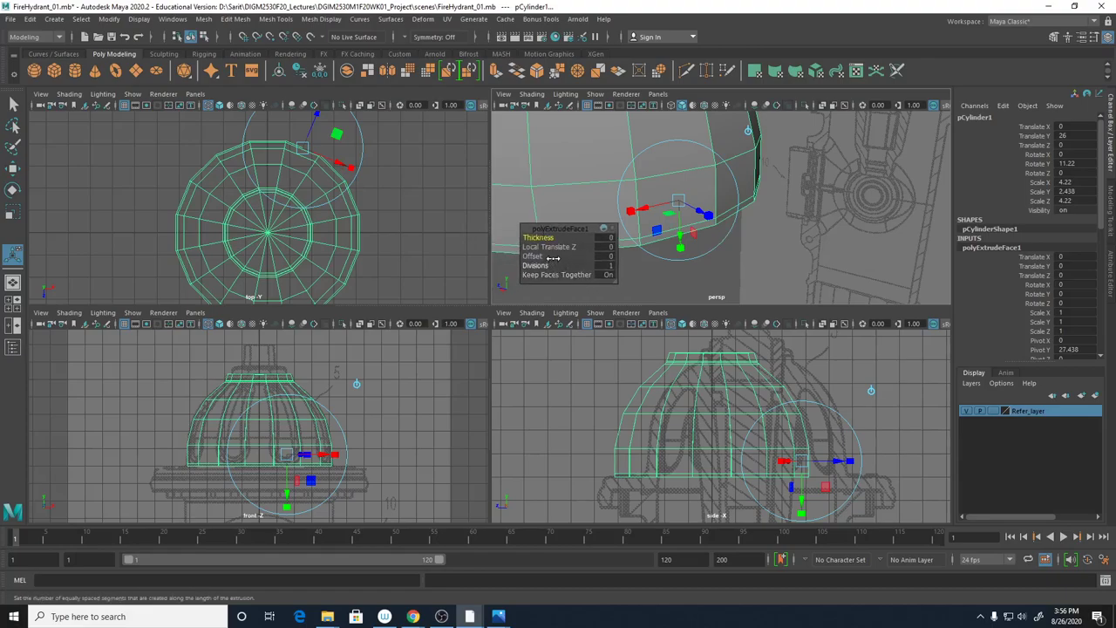
pyautogui.click(606, 257)
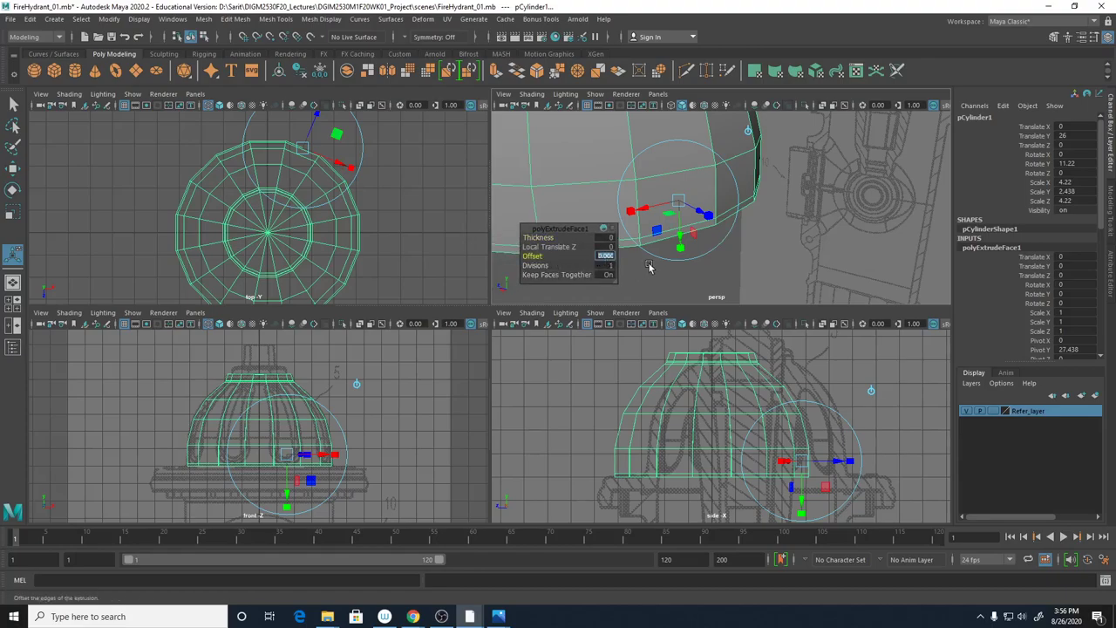
pyautogui.write('1')
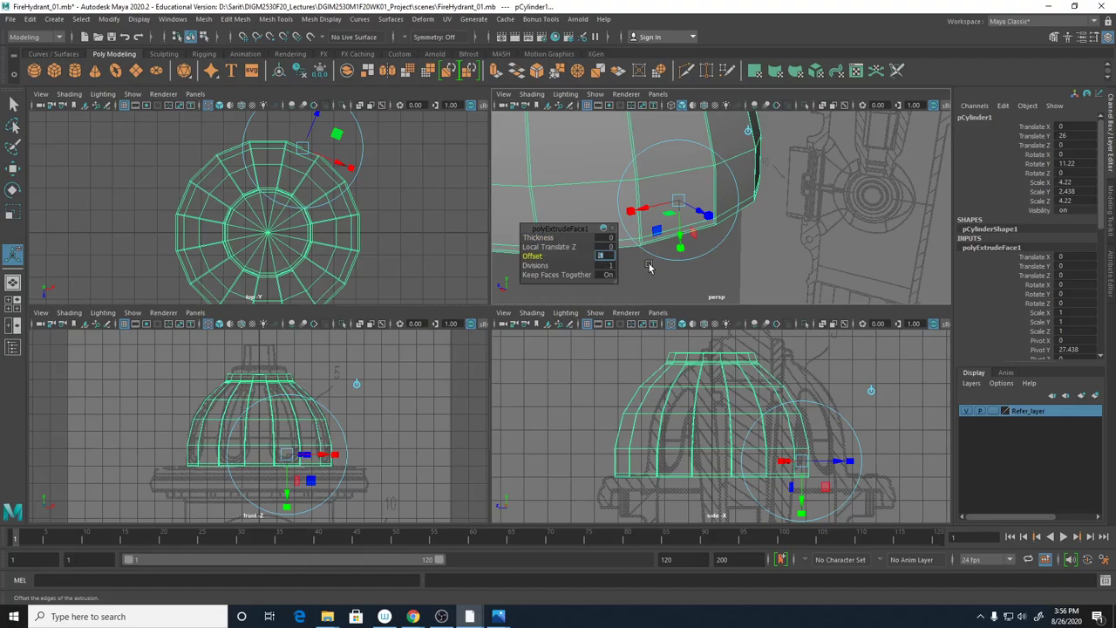
pyautogui.press('Return')
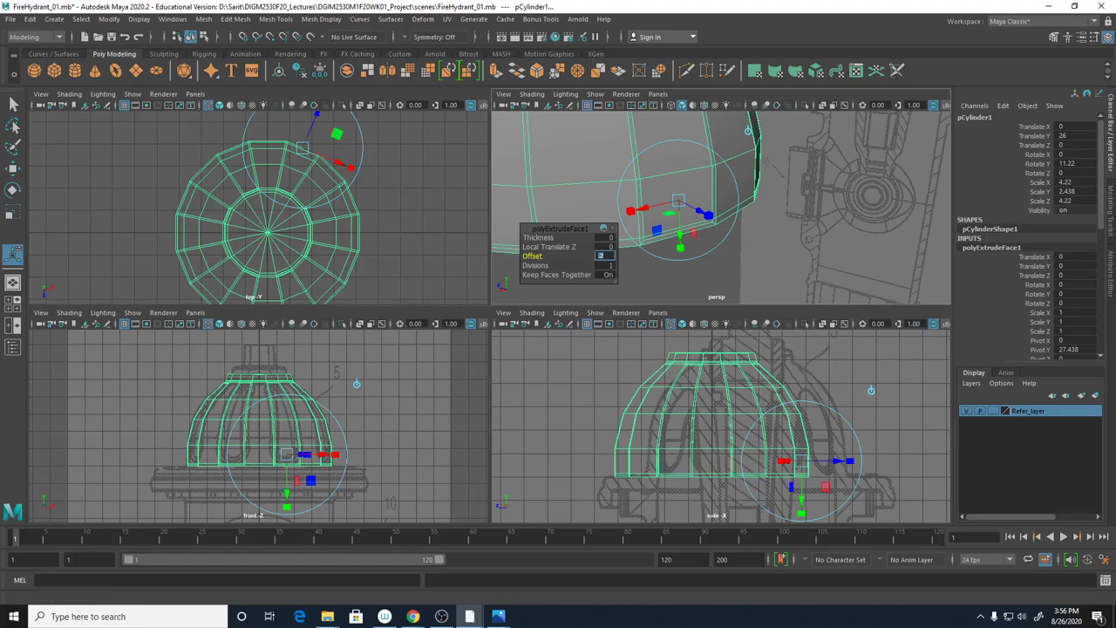
# Check the hydrant cap in the Fire Hydrant 002 photo and set the extrusion's Offset to 0.25
pyautogui.moveTo(521, 604)
pyautogui.click(547, 567)
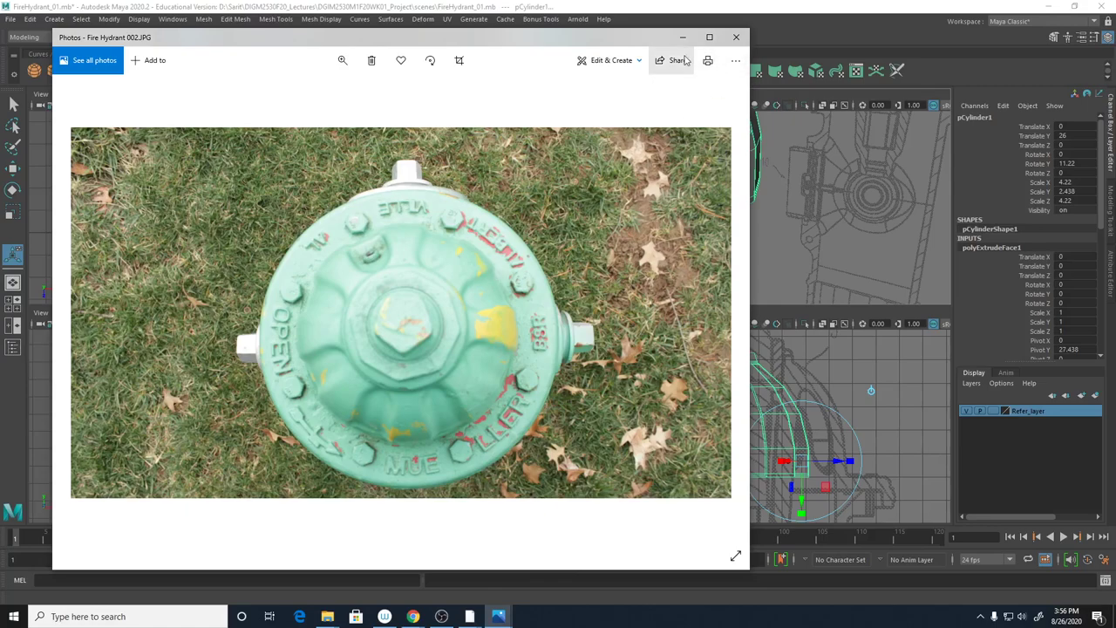
pyautogui.click(708, 15)
pyautogui.moveTo(569, 274); pyautogui.dragTo(568, 274)
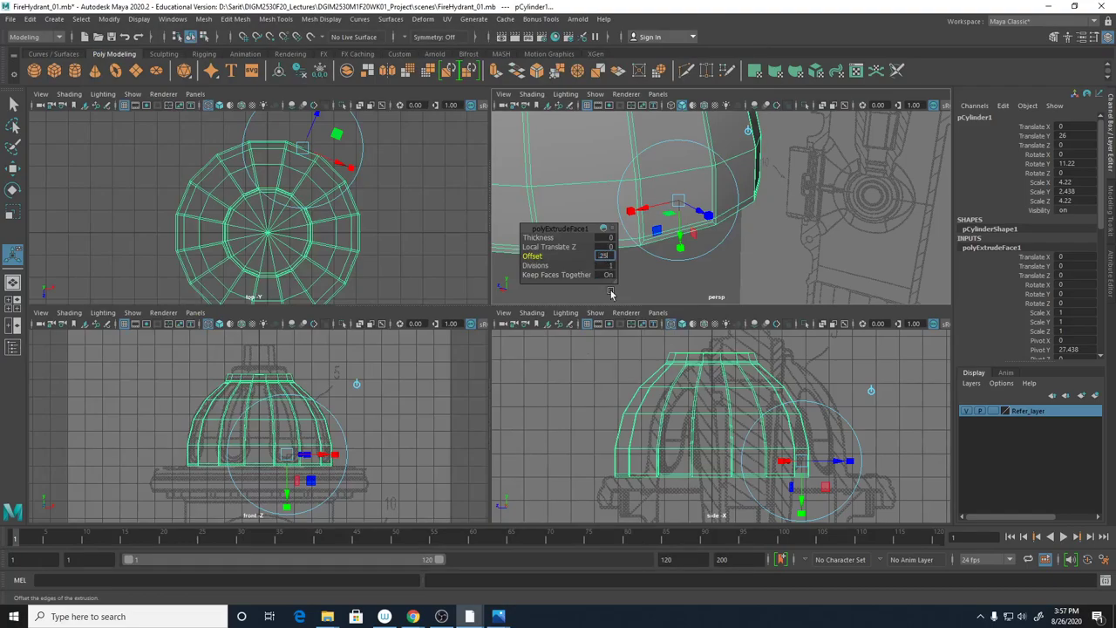
pyautogui.press('Return')
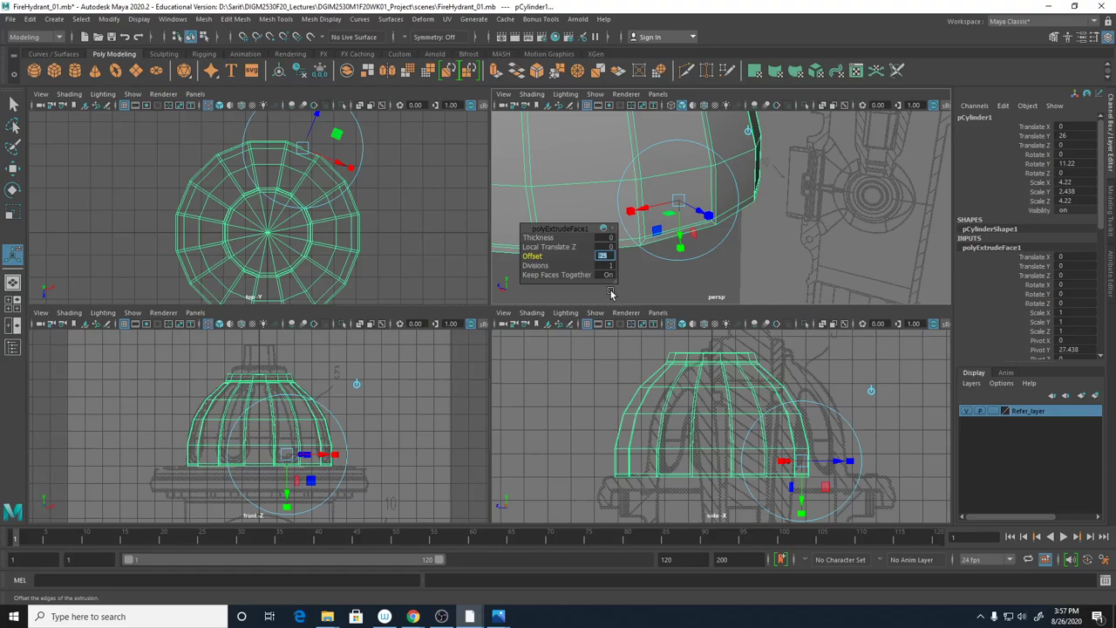
pyautogui.press('Return')
# Switch the dome to face selection and select one whole inset face column from its upper to its lower face
pyautogui.keyDown('alt'); pyautogui.moveTo(920, 210); pyautogui.dragTo(794, 199, button='right'); pyautogui.keyUp('alt')
pyautogui.scroll(4, 794, 199)
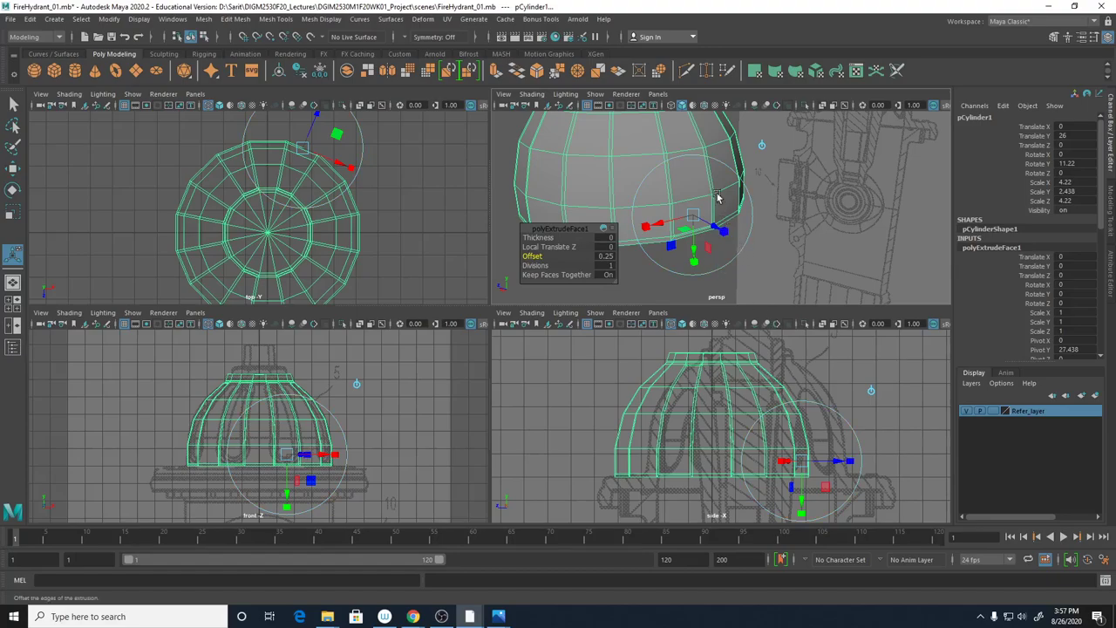
pyautogui.rightClick(692, 171)
pyautogui.moveTo(693, 171); pyautogui.dragTo(695, 207, button='right')
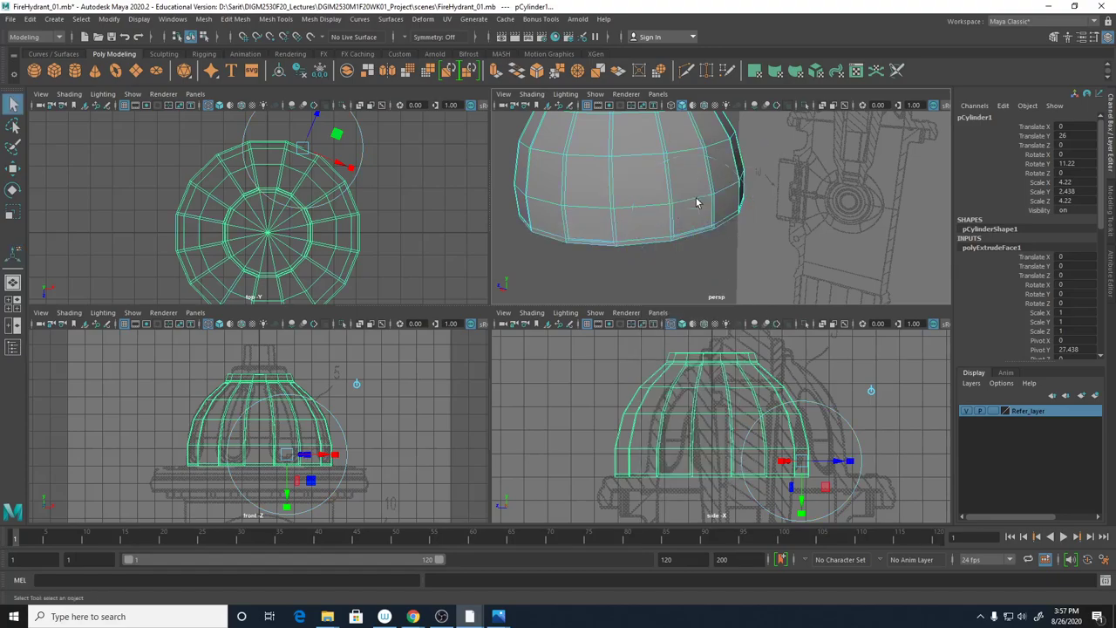
pyautogui.keyDown('alt'); pyautogui.moveTo(737, 216); pyautogui.dragTo(739, 293, button='middle'); pyautogui.keyUp('alt')
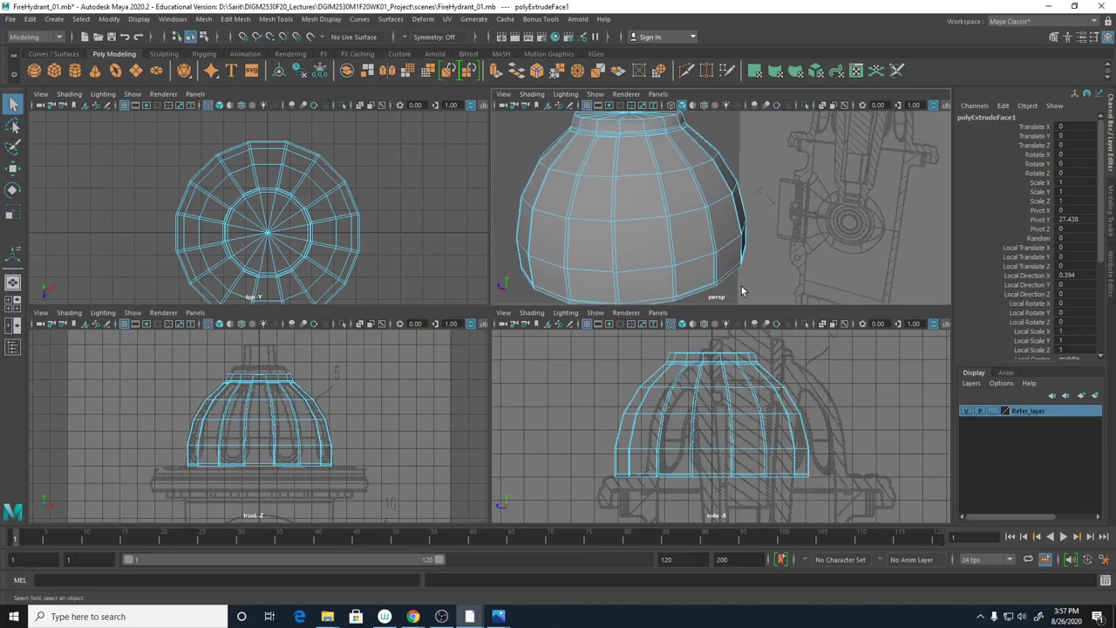
pyautogui.click(668, 150)
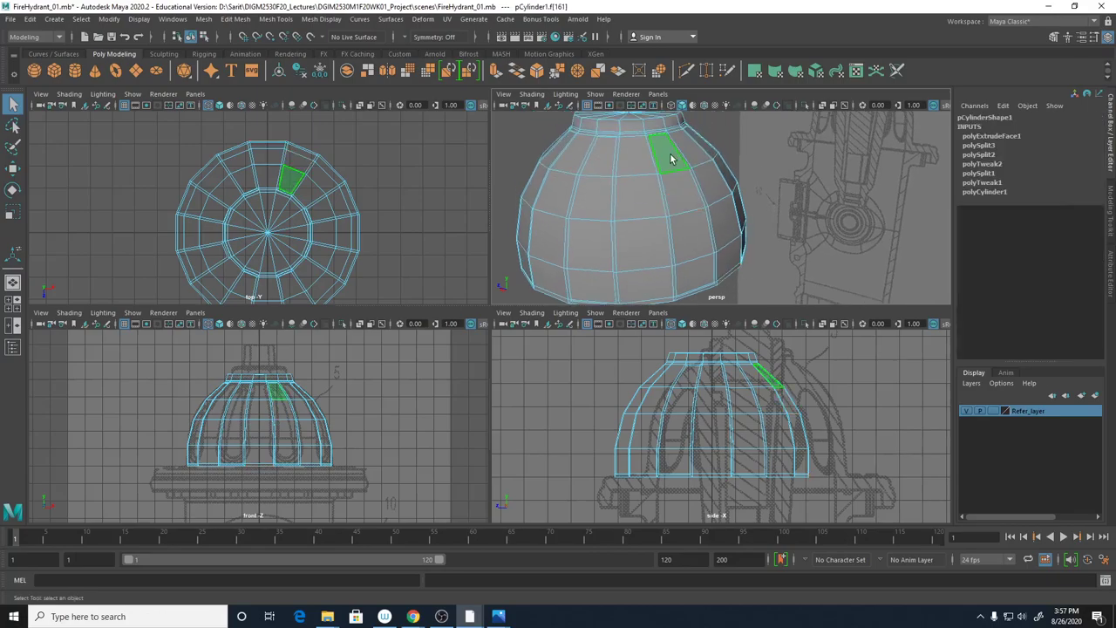
pyautogui.keyDown('shift'); pyautogui.doubleClick(703, 260); pyautogui.keyUp('shift')
# Maximize the perspective view and add the next alternate inset face column to the selection, including its upper and lower faces
pyautogui.press('space')
pyautogui.keyDown('alt'); pyautogui.moveTo(698, 246); pyautogui.dragTo(419, 249); pyautogui.keyUp('alt')
pyautogui.scroll(6, 489, 212)
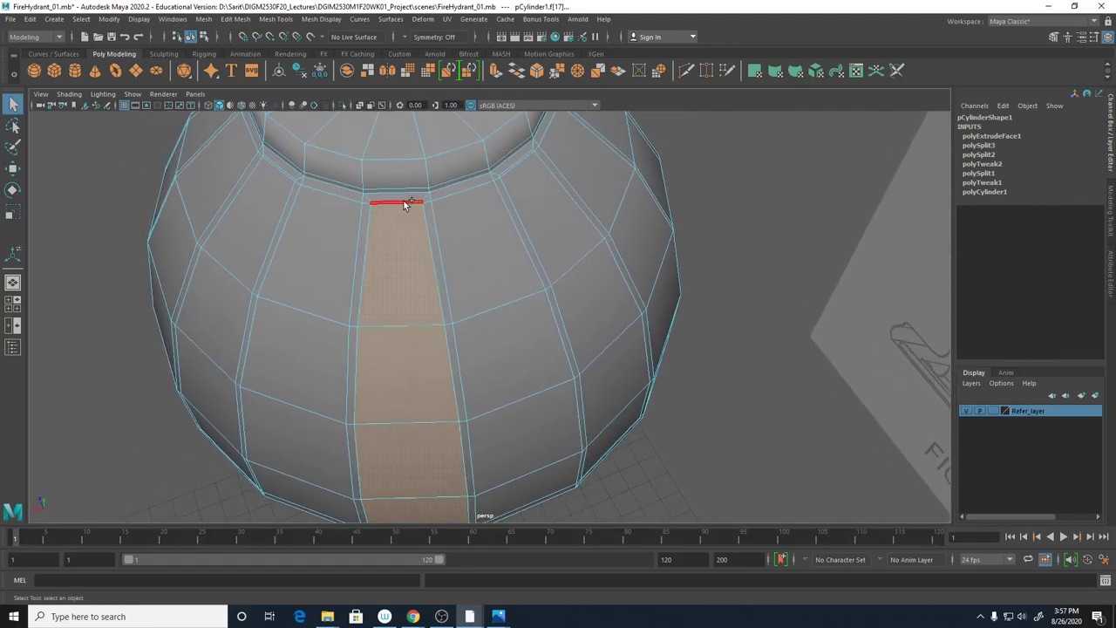
pyautogui.keyDown('alt'); pyautogui.moveTo(408, 212); pyautogui.dragTo(477, 158, button='middle'); pyautogui.keyUp('alt')
pyautogui.keyDown('alt'); pyautogui.moveTo(477, 158); pyautogui.dragTo(455, 416); pyautogui.keyUp('alt')
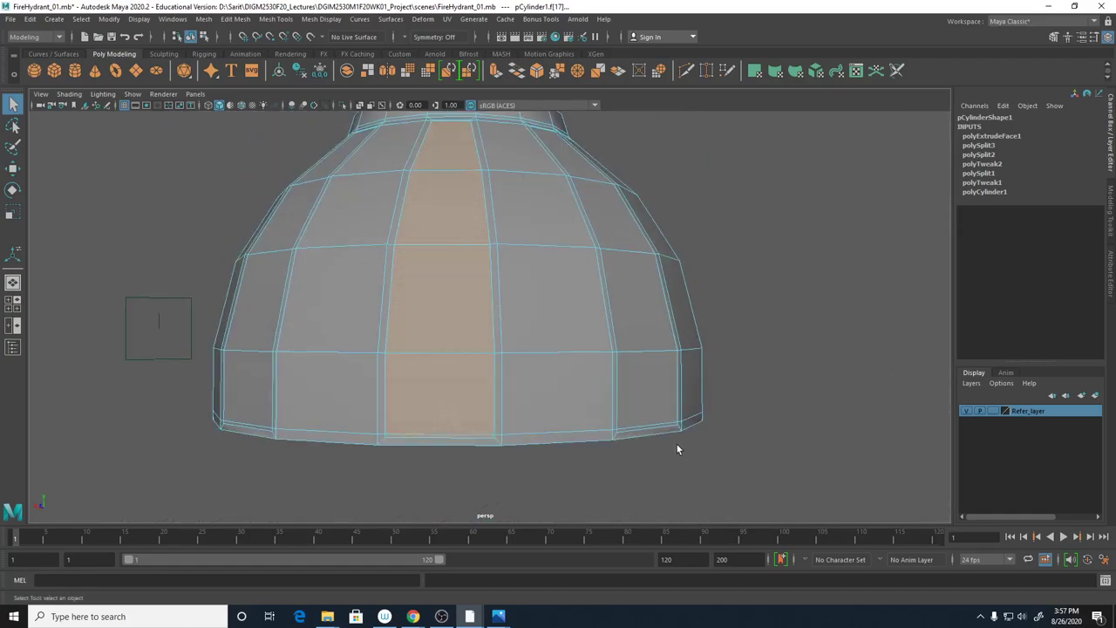
pyautogui.moveTo(677, 443)
pyautogui.keyDown('alt'); pyautogui.mouseDown()
pyautogui.moveTo(666, 463)
pyautogui.moveTo(675, 453)
pyautogui.mouseUp(); pyautogui.keyUp('alt')
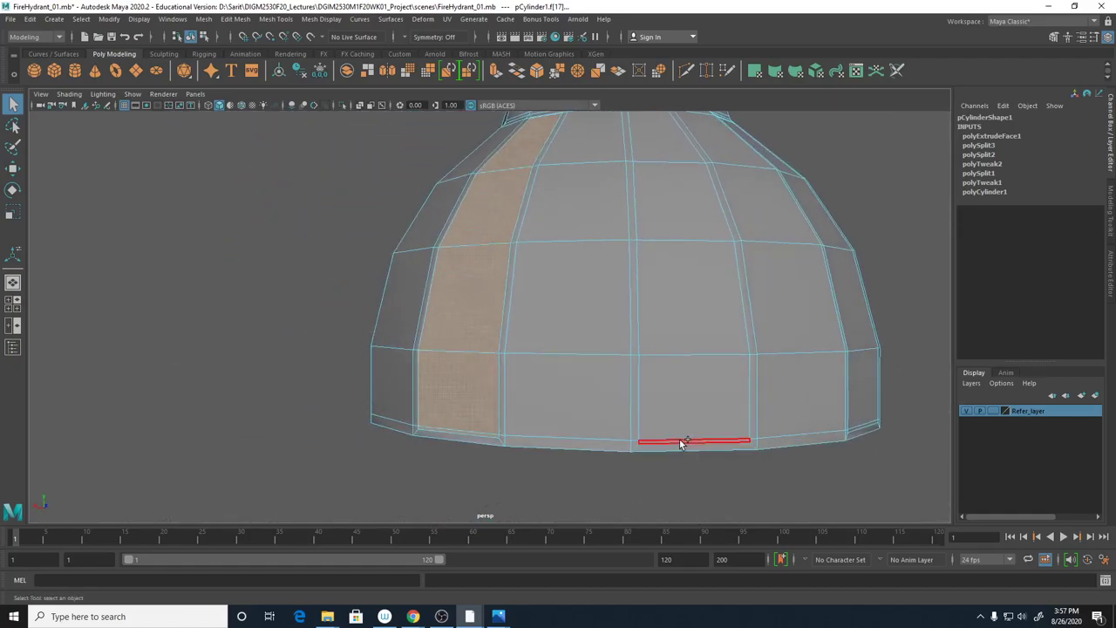
pyautogui.keyDown('shift'); pyautogui.click(688, 423); pyautogui.keyUp('shift')
pyautogui.keyDown('shift'); pyautogui.click(692, 317); pyautogui.keyUp('shift')
pyautogui.keyDown('shift'); pyautogui.click(689, 229); pyautogui.keyUp('shift')
pyautogui.keyDown('alt'); pyautogui.moveTo(690, 229); pyautogui.dragTo(717, 384); pyautogui.keyUp('alt')
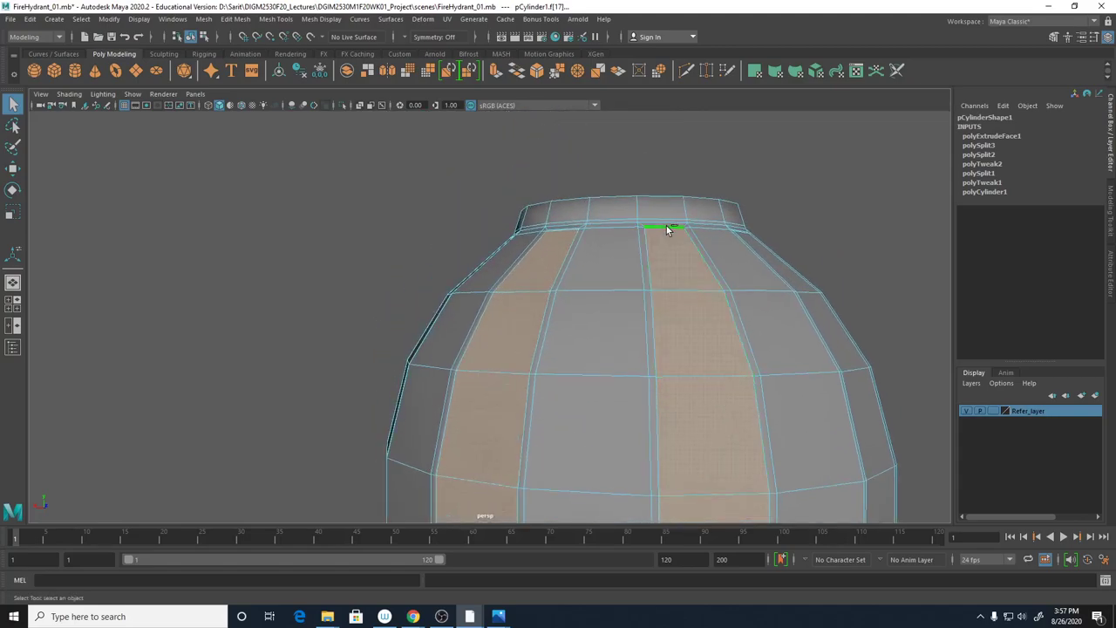
# Add a third alternate inset face column farther around the dome to the selection
pyautogui.keyDown('alt'); pyautogui.moveTo(687, 276); pyautogui.dragTo(526, 277); pyautogui.keyUp('alt')
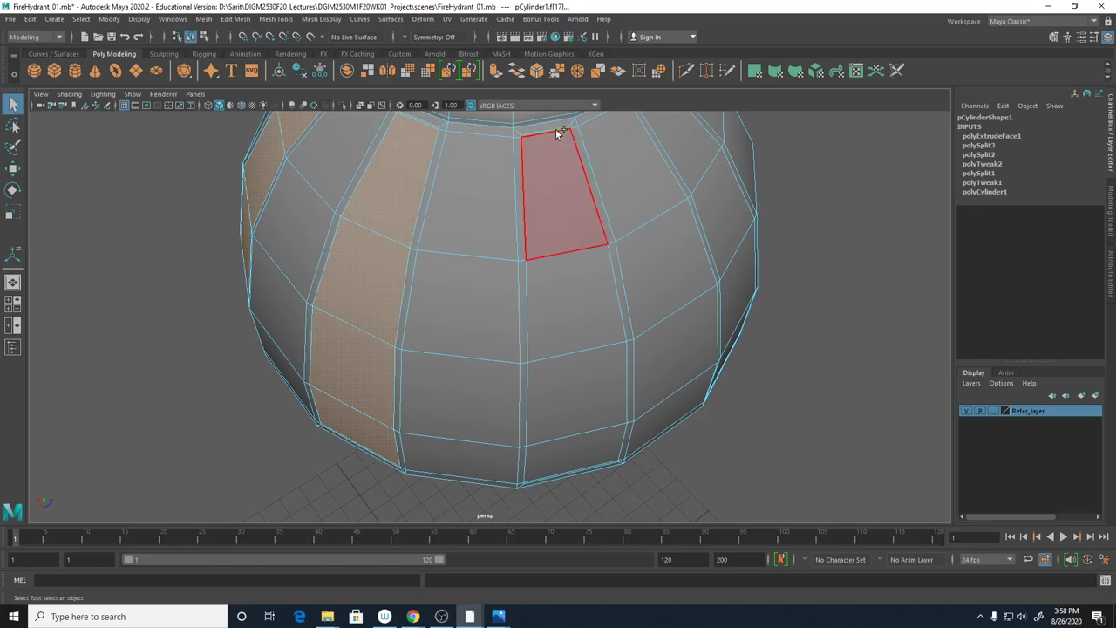
pyautogui.keyDown('alt'); pyautogui.moveTo(750, 444); pyautogui.dragTo(742, 389); pyautogui.keyUp('alt')
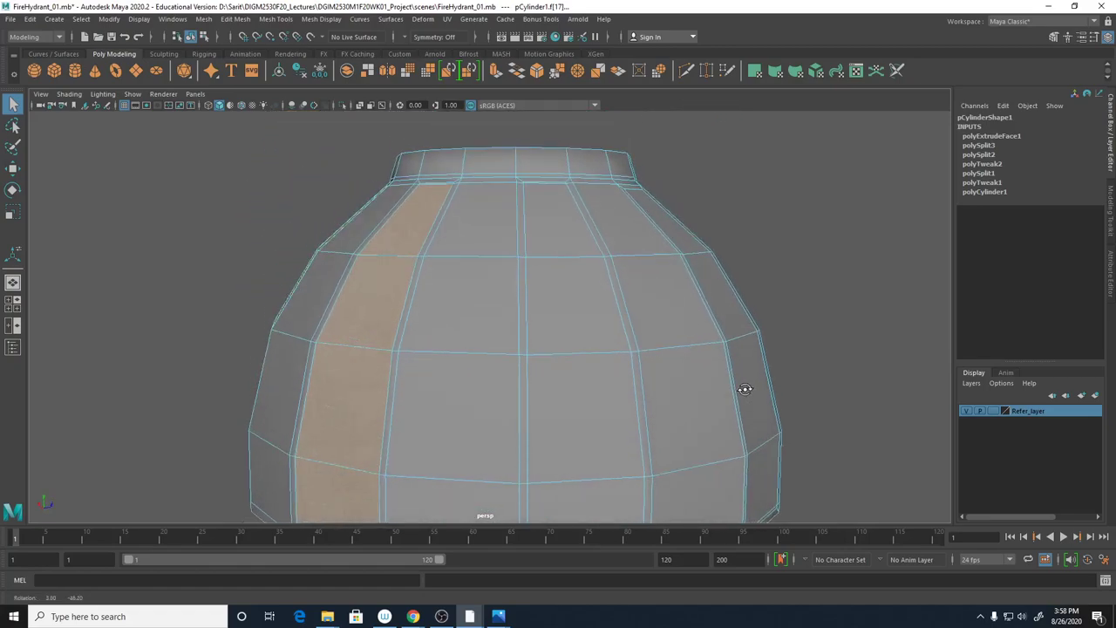
pyautogui.keyDown('alt'); pyautogui.moveTo(787, 426); pyautogui.dragTo(742, 229, button='middle'); pyautogui.keyUp('alt')
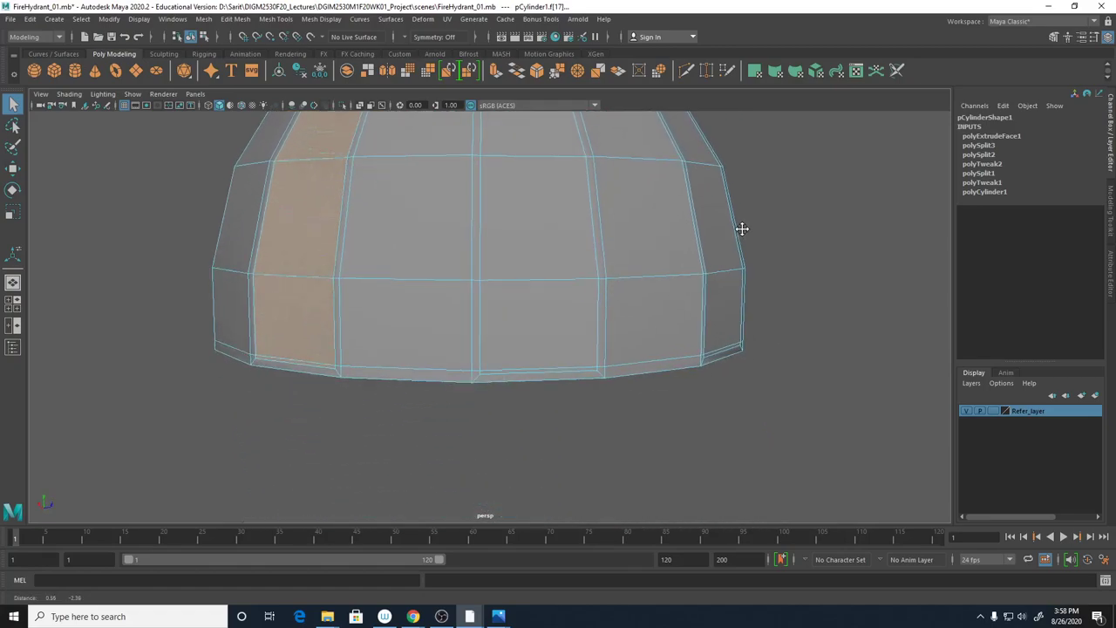
pyautogui.keyDown('shift'); pyautogui.doubleClick(546, 371); pyautogui.keyUp('shift')
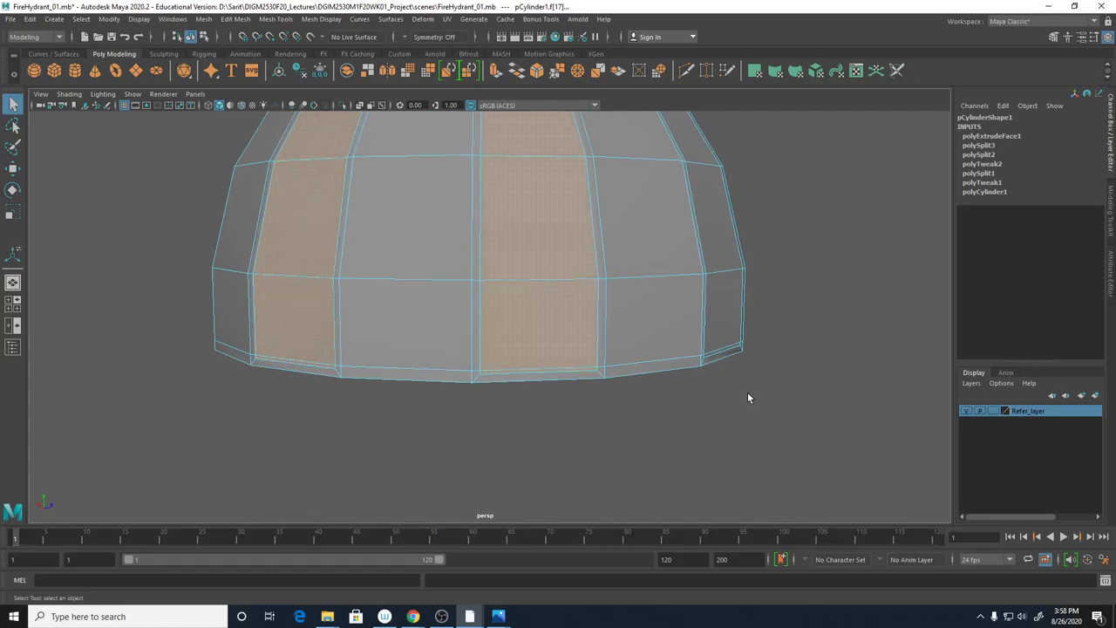
pyautogui.keyDown('alt'); pyautogui.moveTo(748, 394); pyautogui.dragTo(747, 325); pyautogui.keyUp('alt')
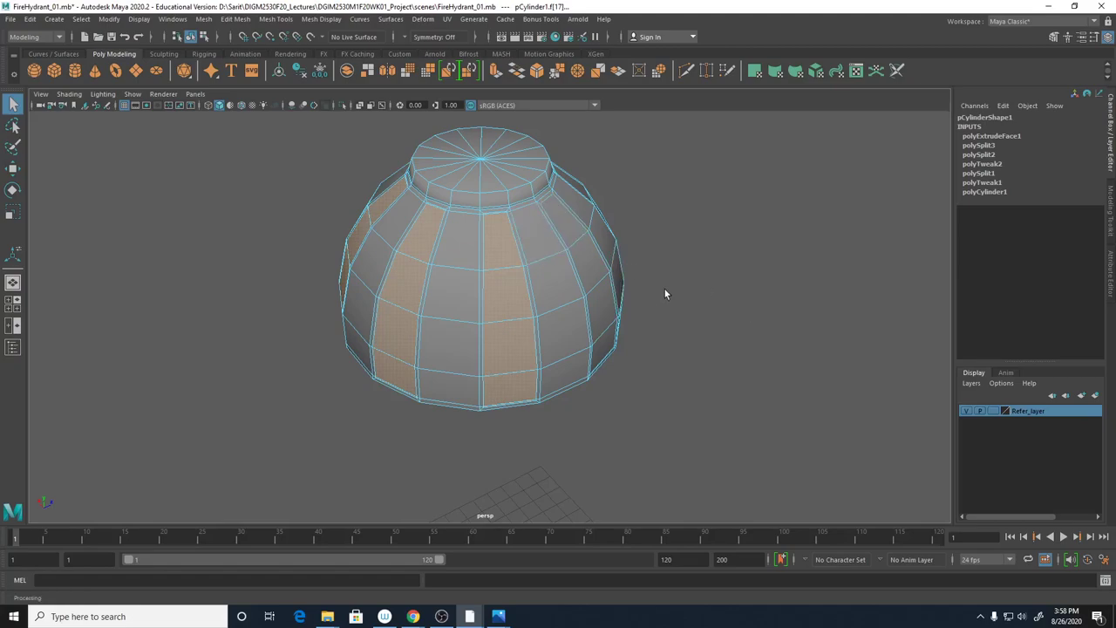
# Reopen polyExtrudeFace1 from the dome's construction history and show its manipulator with the face columns selected
pyautogui.click(983, 135)
pyautogui.press('t')
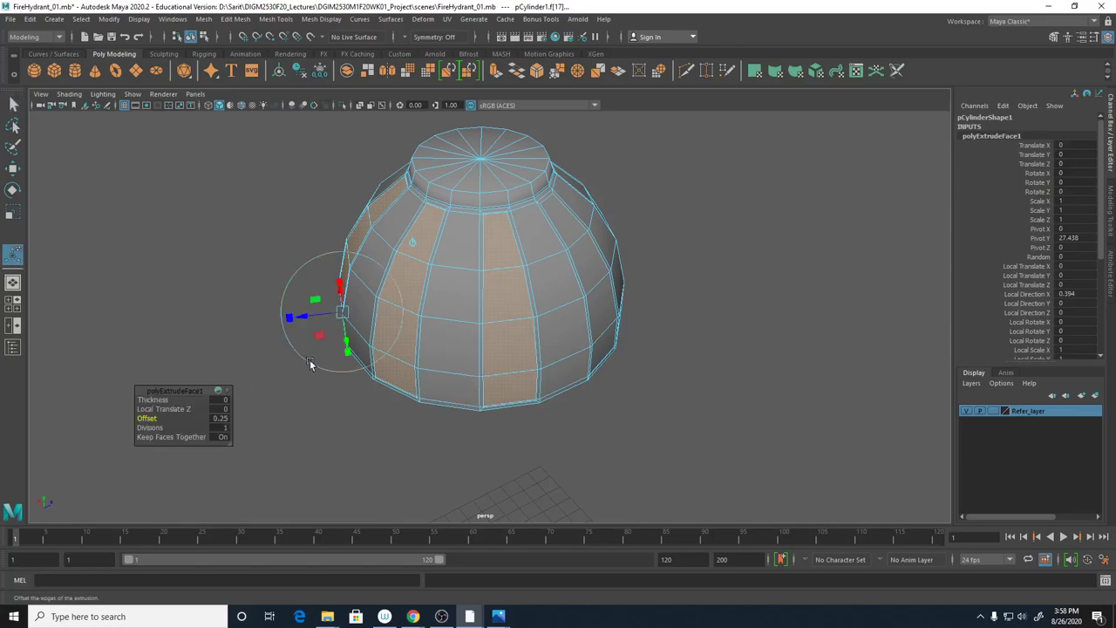
pyautogui.keyDown('alt'); pyautogui.moveTo(309, 365); pyautogui.dragTo(436, 444); pyautogui.keyUp('alt')
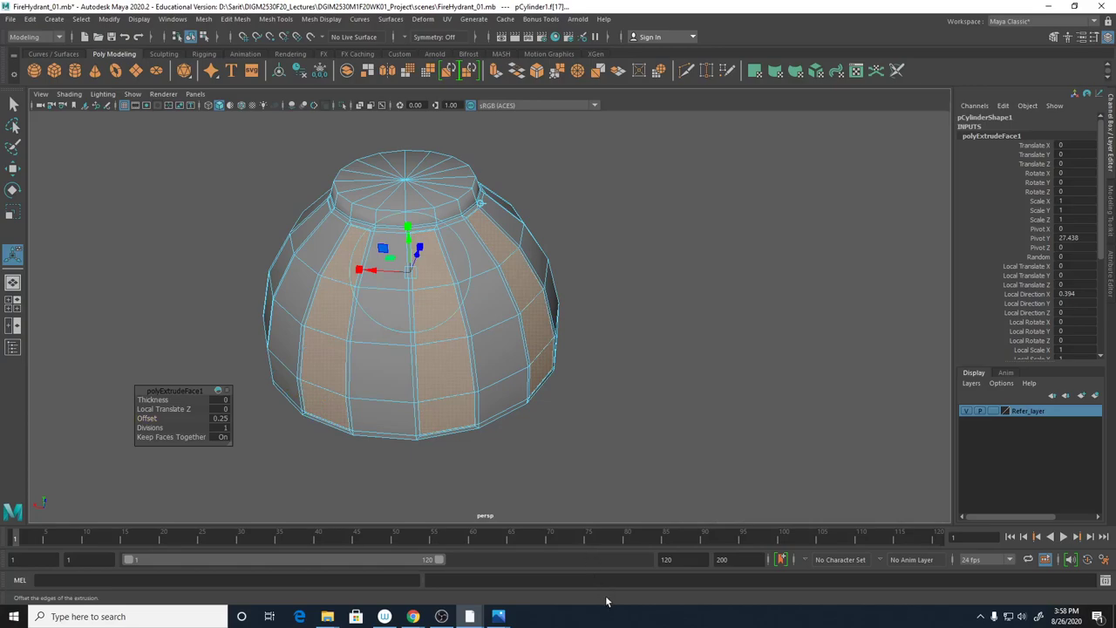
pyautogui.click(484, 203)
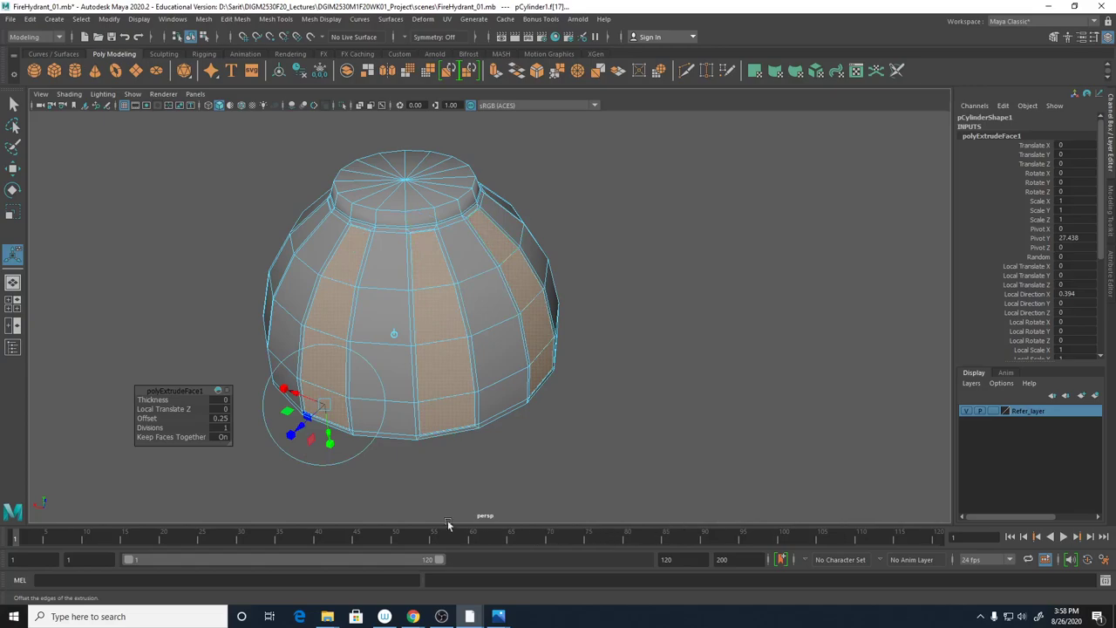
pyautogui.click(221, 420)
pyautogui.click(13, 104)
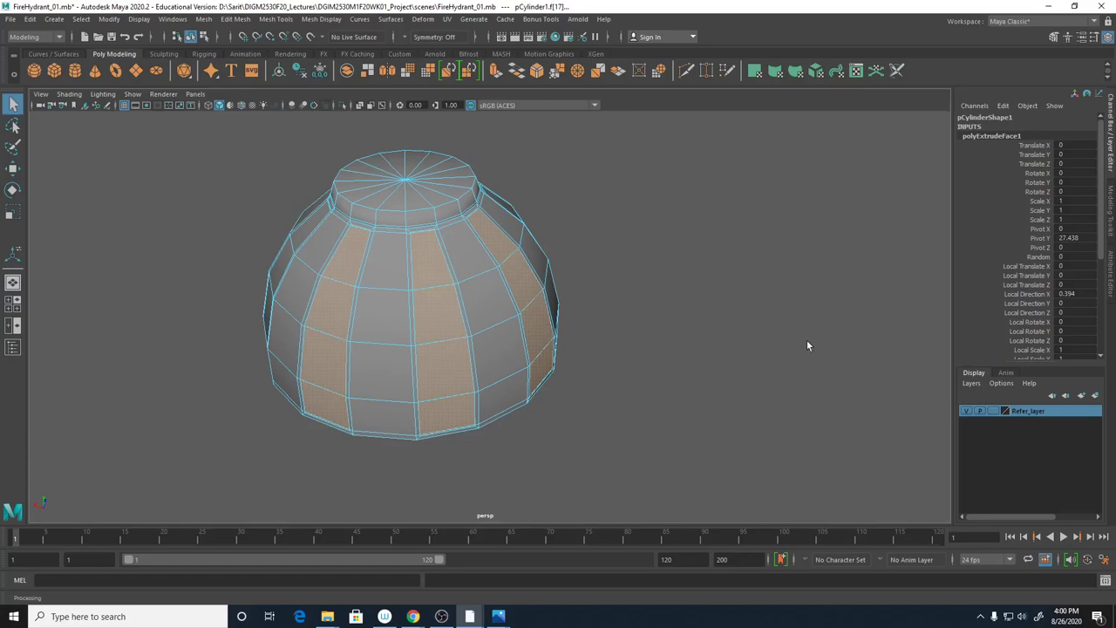
pyautogui.keyDown('alt'); pyautogui.moveTo(807, 346); pyautogui.dragTo(496, 314); pyautogui.keyUp('alt')
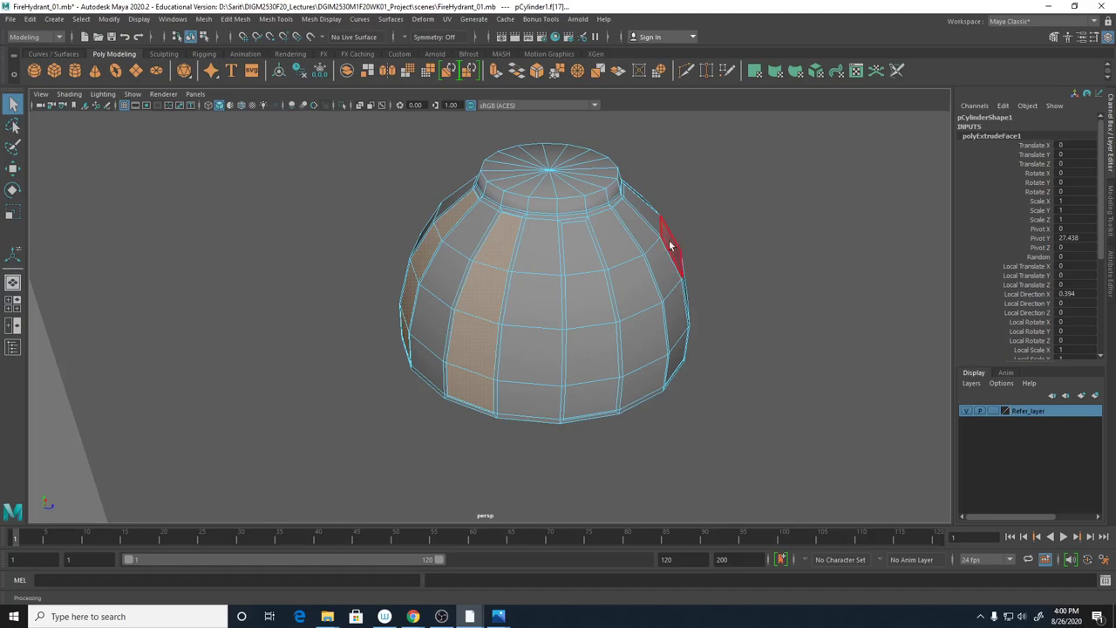
pyautogui.keyDown('alt'); pyautogui.moveTo(598, 259); pyautogui.dragTo(750, 267, button='right'); pyautogui.keyUp('alt')
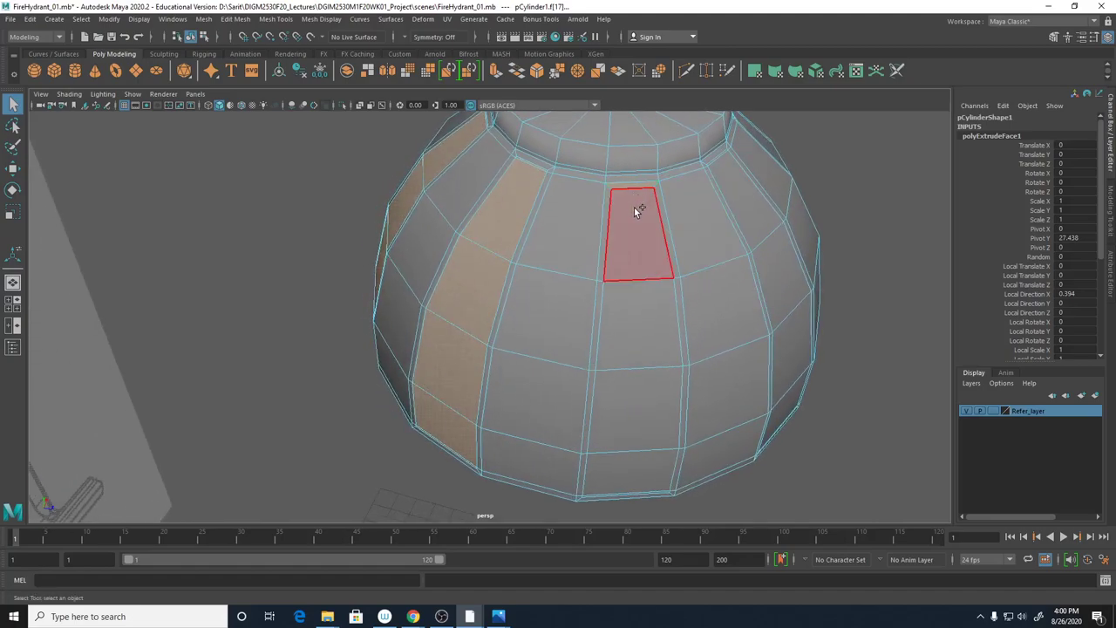
pyautogui.keyDown('alt'); pyautogui.moveTo(644, 312); pyautogui.dragTo(689, 299); pyautogui.keyUp('alt')
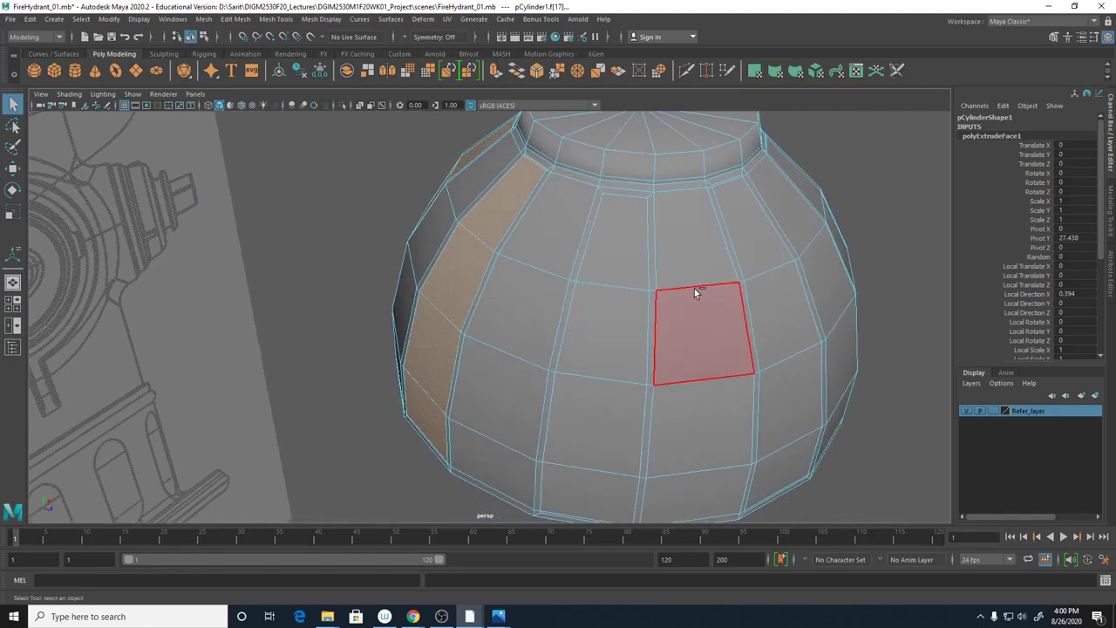
# Undo the face selections made on the inset columns of the dome
pyautogui.hotkey('ctrl', 'z')
pyautogui.hotkey('ctrl', 'z')
pyautogui.hotkey('ctrl', 'z')
pyautogui.hotkey('ctrl', 'z')
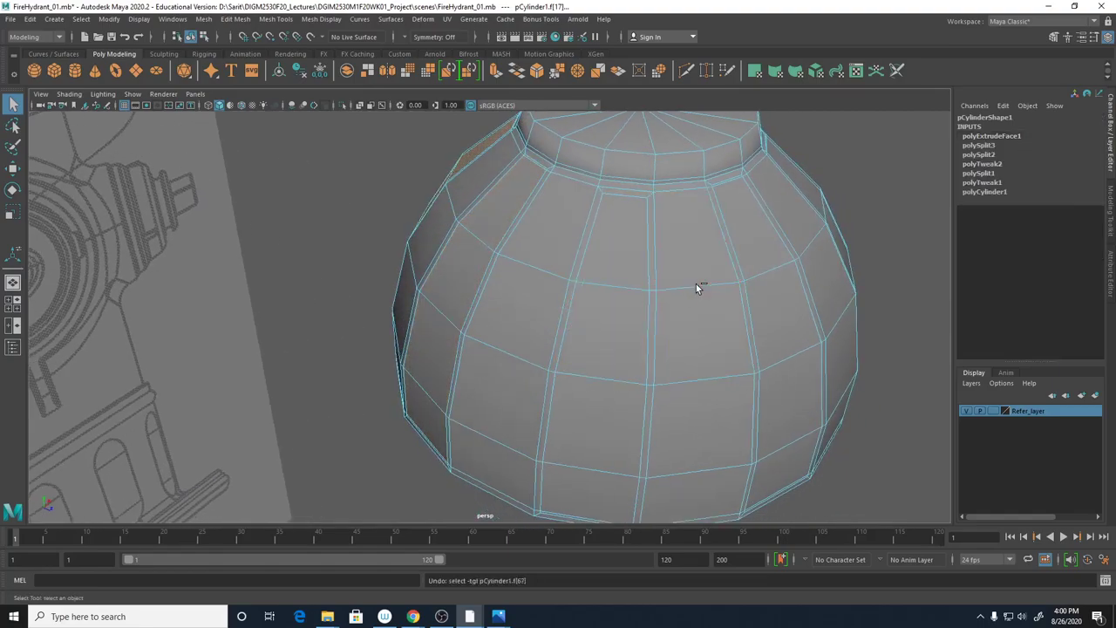
pyautogui.hotkey('ctrl', 'z')
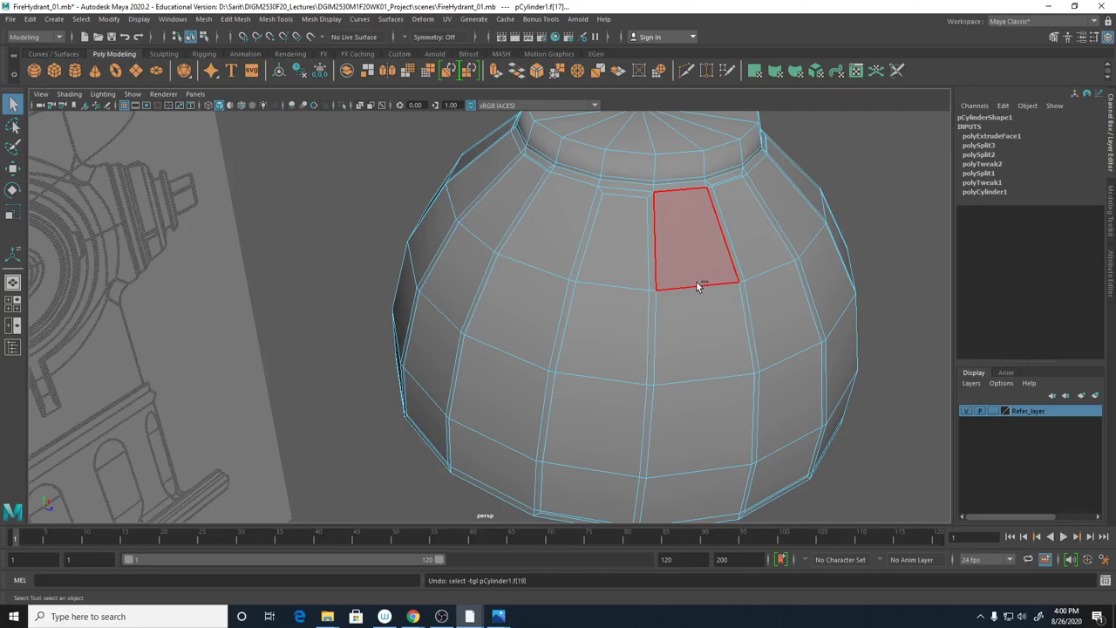
pyautogui.hotkey('ctrl', 'z')
pyautogui.hotkey('ctrl', 'z')
pyautogui.hotkey('ctrl', 'z')
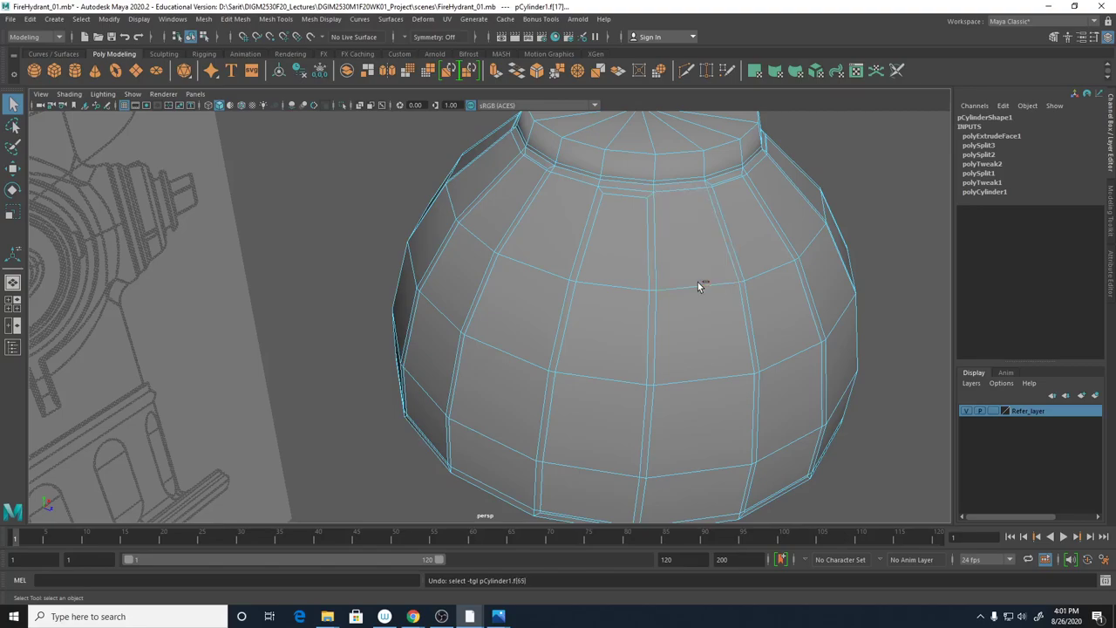
# Undo the offset changes and the face extrusion, returning to the original selection of alternate face columns on the dome
pyautogui.hotkey('ctrl', 'z')
pyautogui.hotkey('ctrl', 'z')
pyautogui.hotkey('ctrl', 'z')
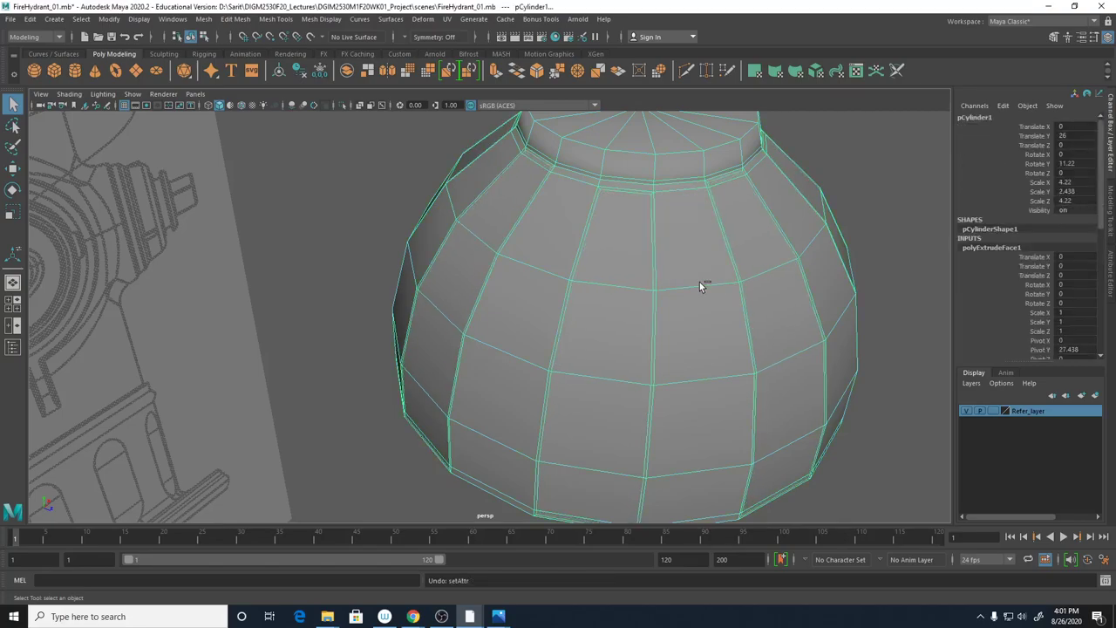
pyautogui.hotkey('ctrl', 'z')
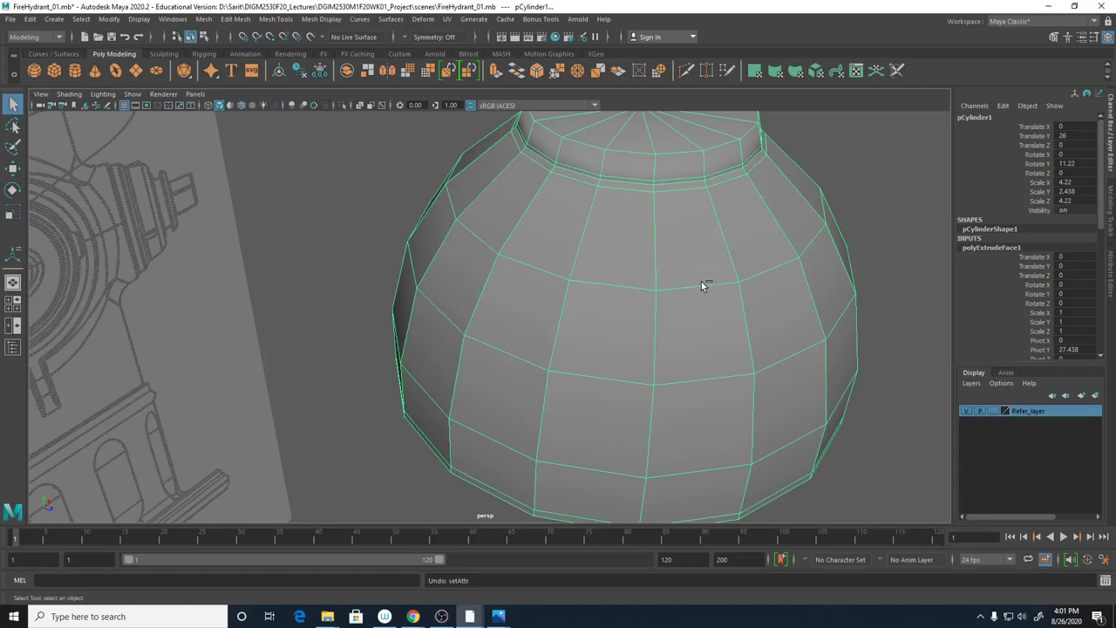
pyautogui.keyDown('alt'); pyautogui.moveTo(683, 292); pyautogui.dragTo(700, 303); pyautogui.keyUp('alt')
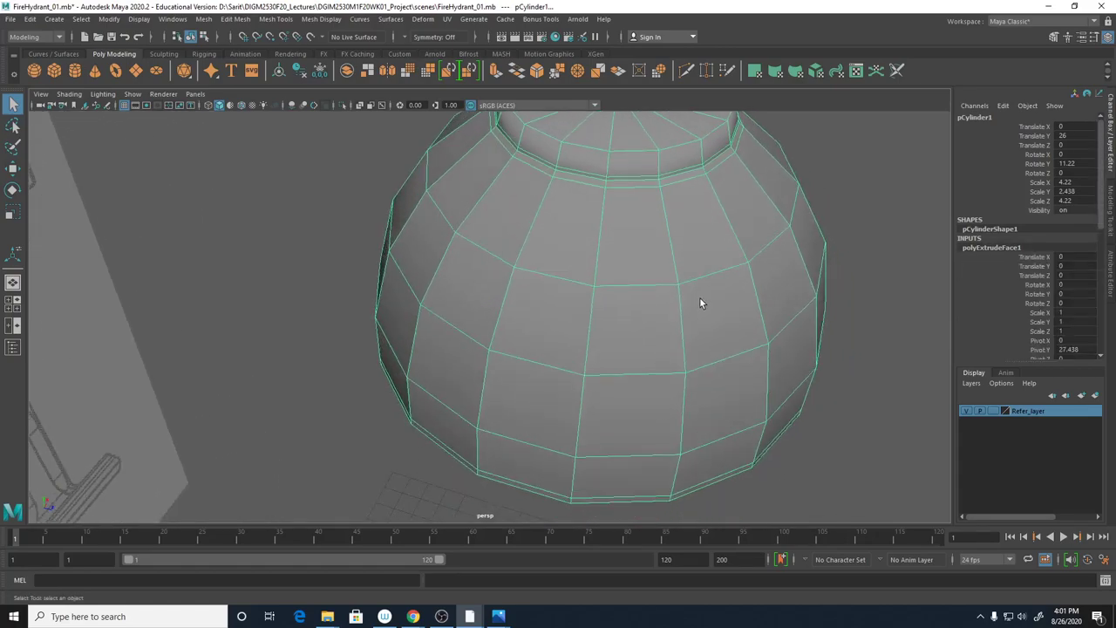
pyautogui.hotkey('ctrl', 'z')
pyautogui.hotkey('ctrl', 'z')
pyautogui.hotkey('ctrl', 'z')
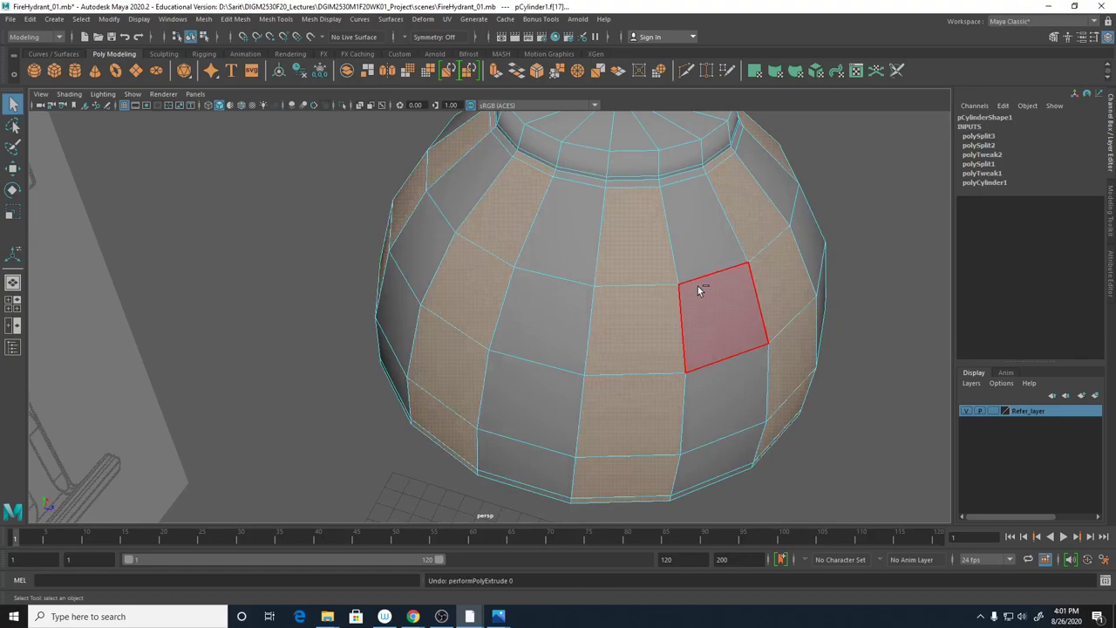
# Examine the dome from all around to check that every alternate face column is selected, including its narrow upper and lower faces
pyautogui.click(636, 235)
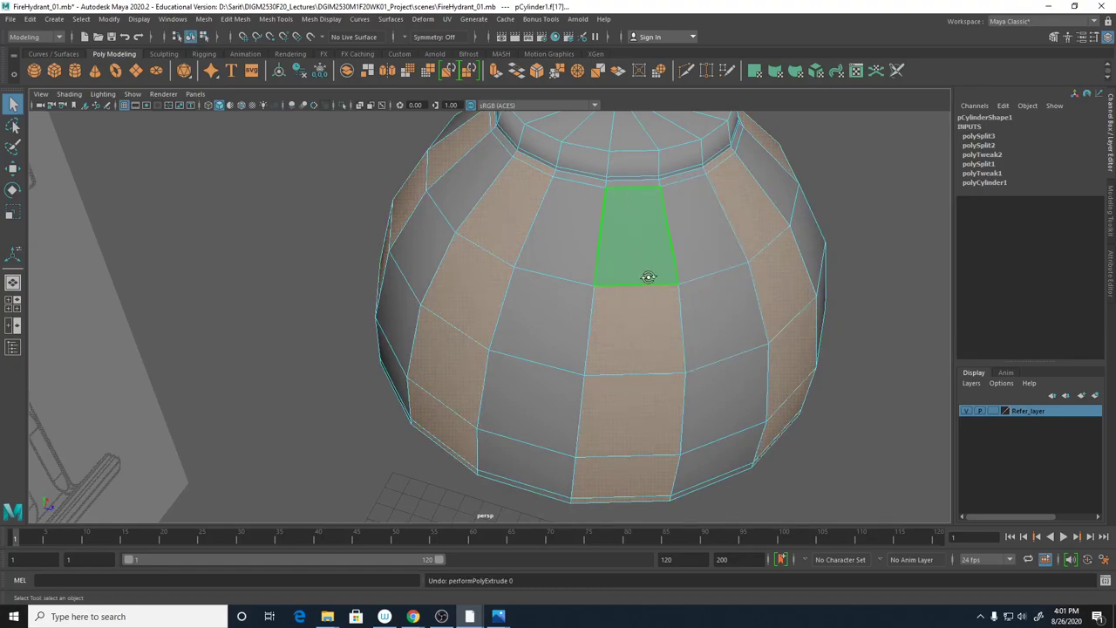
pyautogui.keyDown('alt'); pyautogui.moveTo(648, 274); pyautogui.dragTo(747, 332); pyautogui.keyUp('alt')
pyautogui.scroll(5, 750, 332)
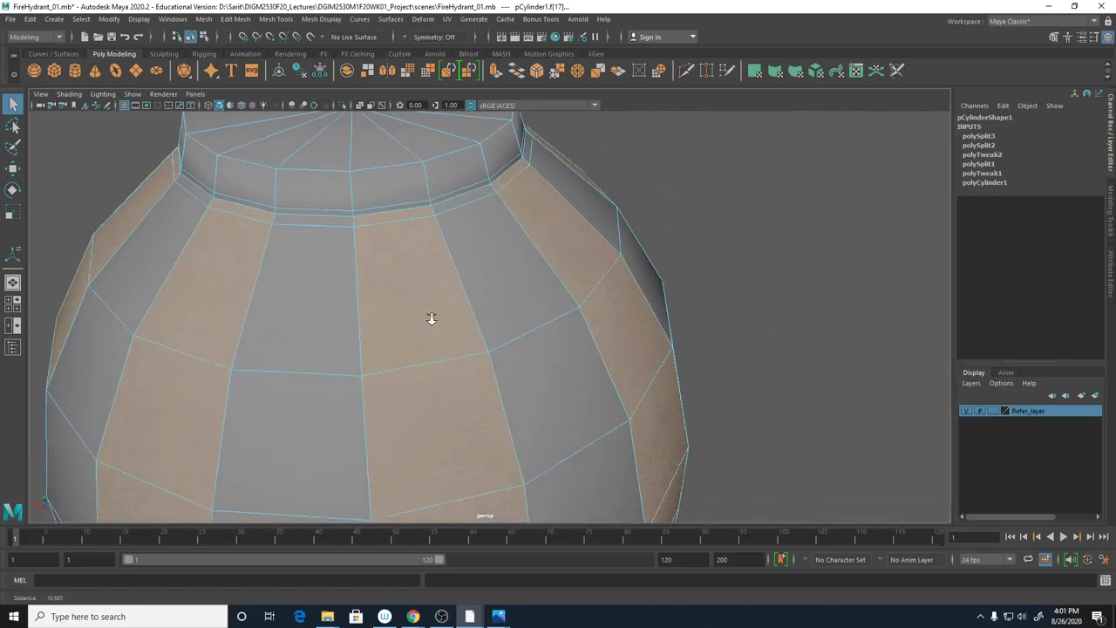
pyautogui.keyDown('alt'); pyautogui.moveTo(447, 319); pyautogui.dragTo(608, 350, button='middle'); pyautogui.keyUp('alt')
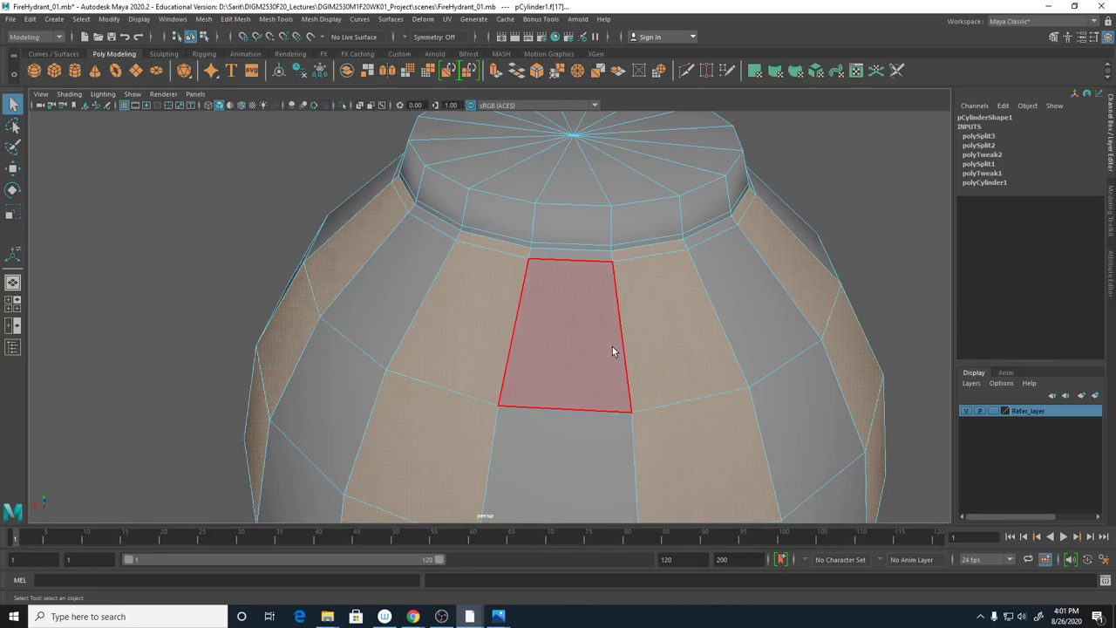
pyautogui.click(636, 326)
pyautogui.keyDown('alt'); pyautogui.moveTo(710, 300); pyautogui.dragTo(574, 307); pyautogui.keyUp('alt')
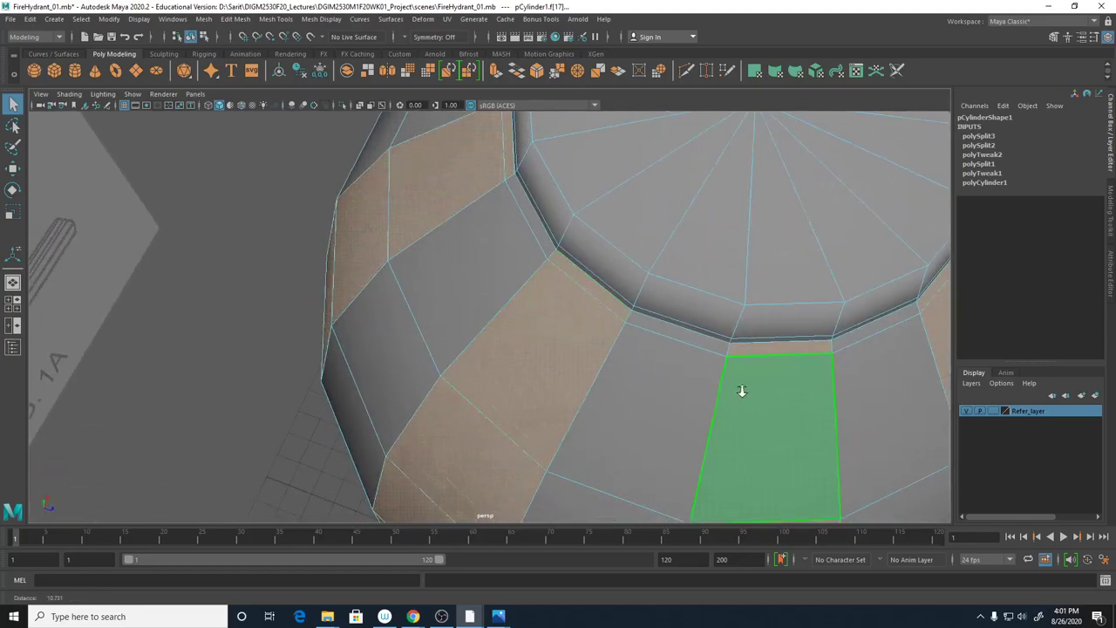
pyautogui.scroll(-5, 741, 392)
pyautogui.keyDown('alt'); pyautogui.moveTo(741, 392); pyautogui.dragTo(503, 339); pyautogui.keyUp('alt')
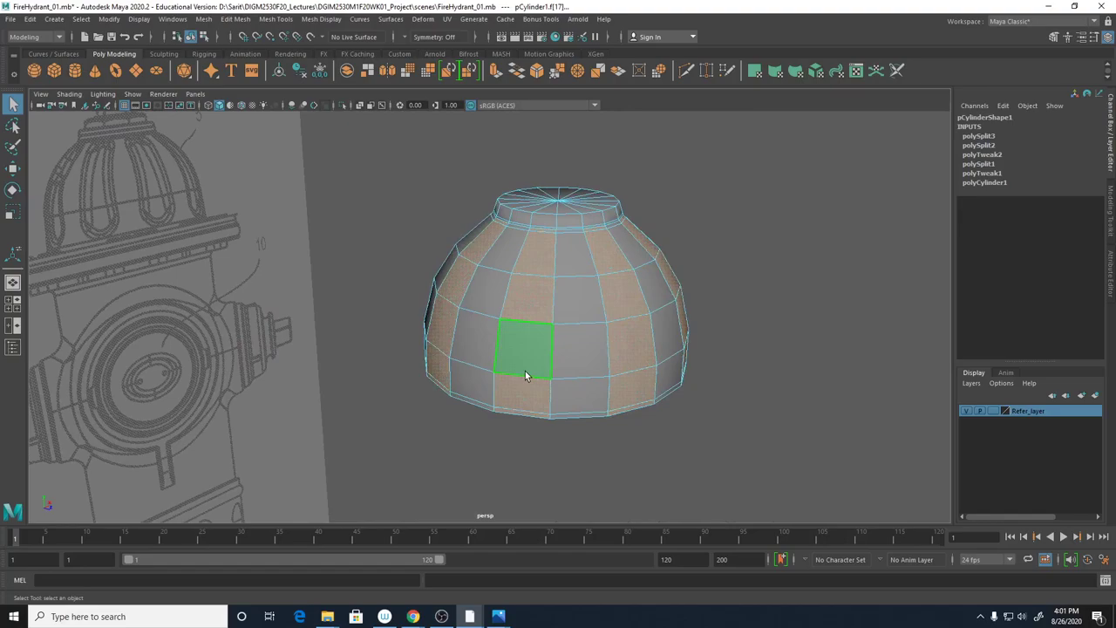
pyautogui.keyDown('alt'); pyautogui.moveTo(525, 375); pyautogui.dragTo(567, 417); pyautogui.keyUp('alt')
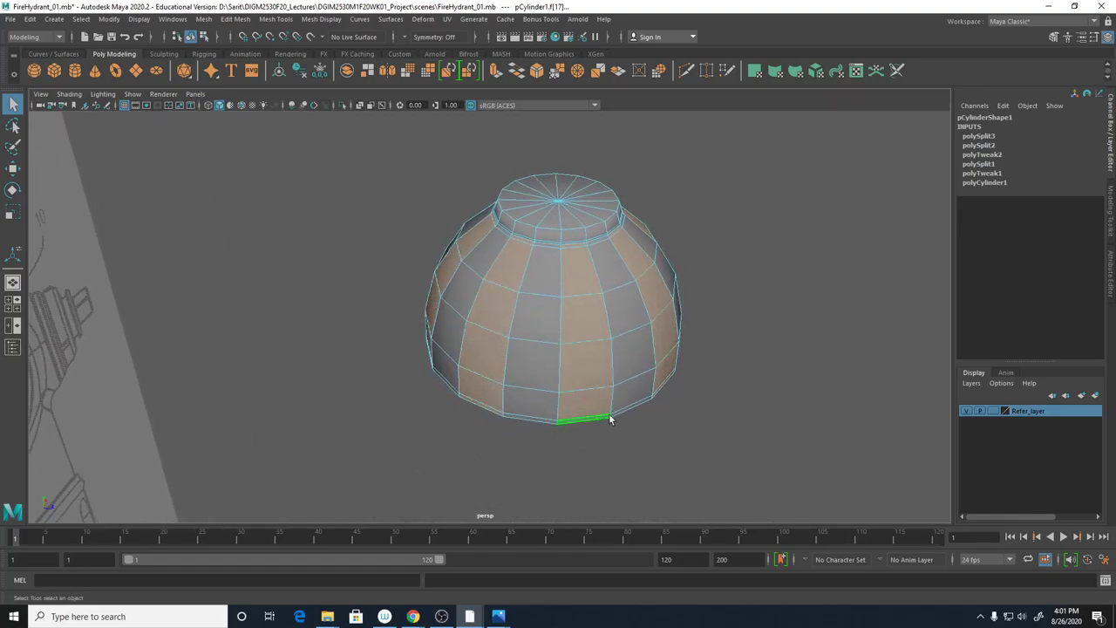
# Extrude the selected alternate face columns of the dome
pyautogui.keyDown('shift'); pyautogui.rightClick(588, 317); pyautogui.keyUp('shift')
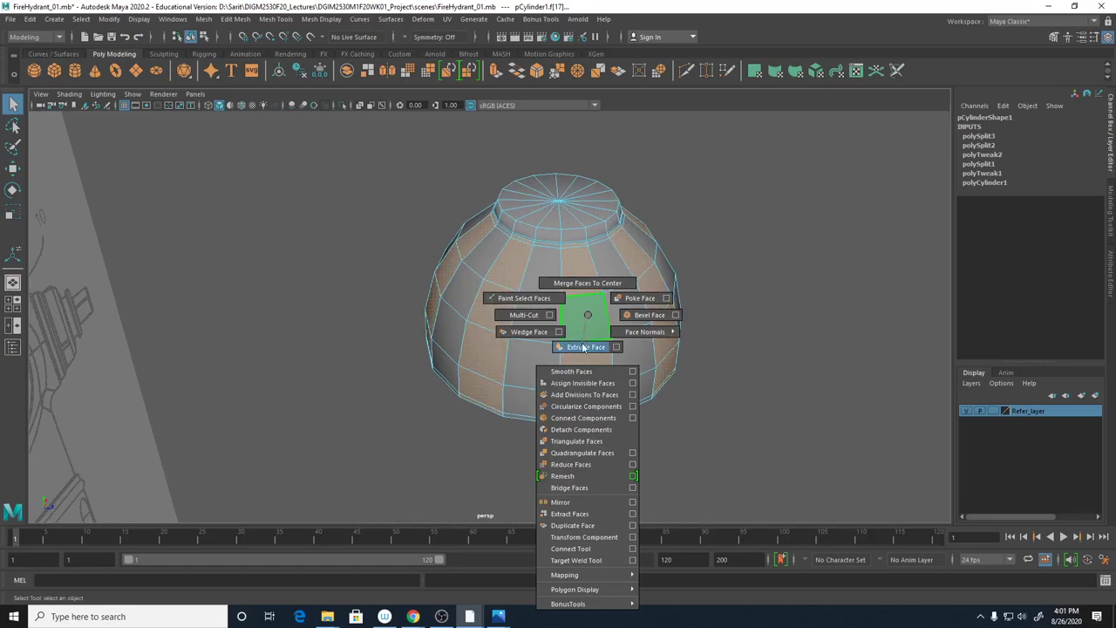
pyautogui.click(582, 347)
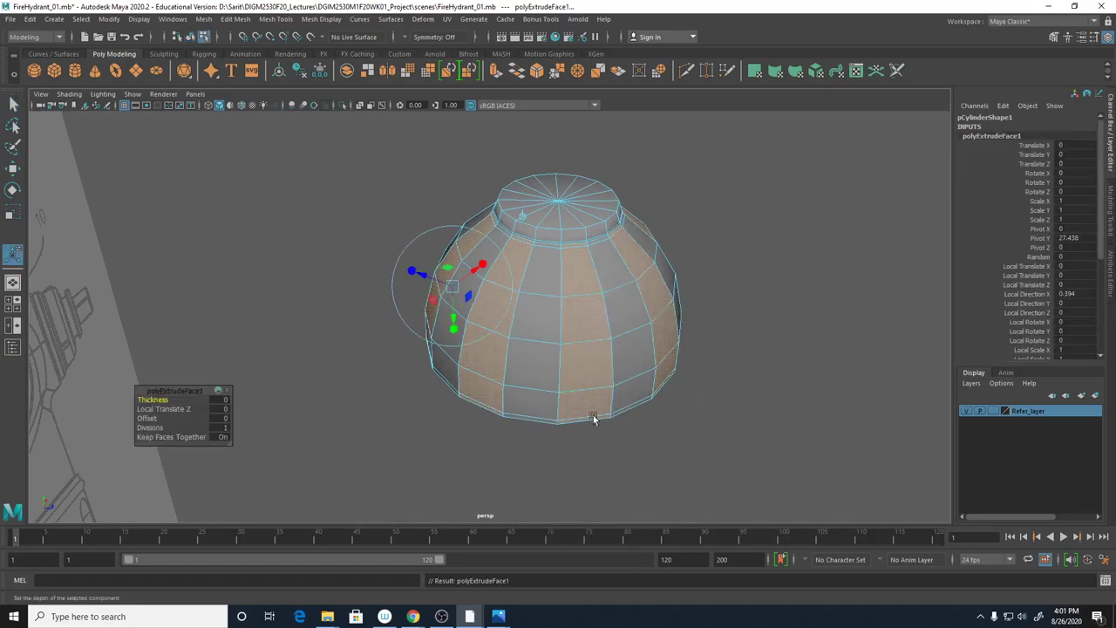
# Set the offset of the extrusion on the dome's alternating vertical panels to 0.2 and leave the extrusion manipulator
pyautogui.keyDown('alt'); pyautogui.moveTo(352, 410); pyautogui.dragTo(442, 422); pyautogui.keyUp('alt')
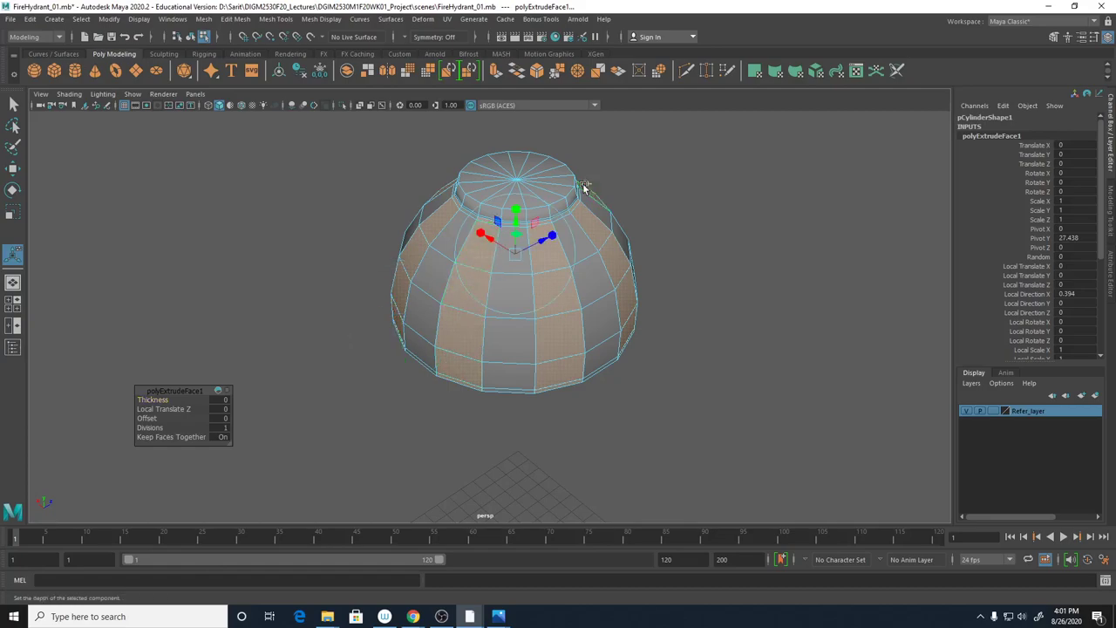
pyautogui.keyDown('alt'); pyautogui.moveTo(389, 401); pyautogui.dragTo(488, 409); pyautogui.keyUp('alt')
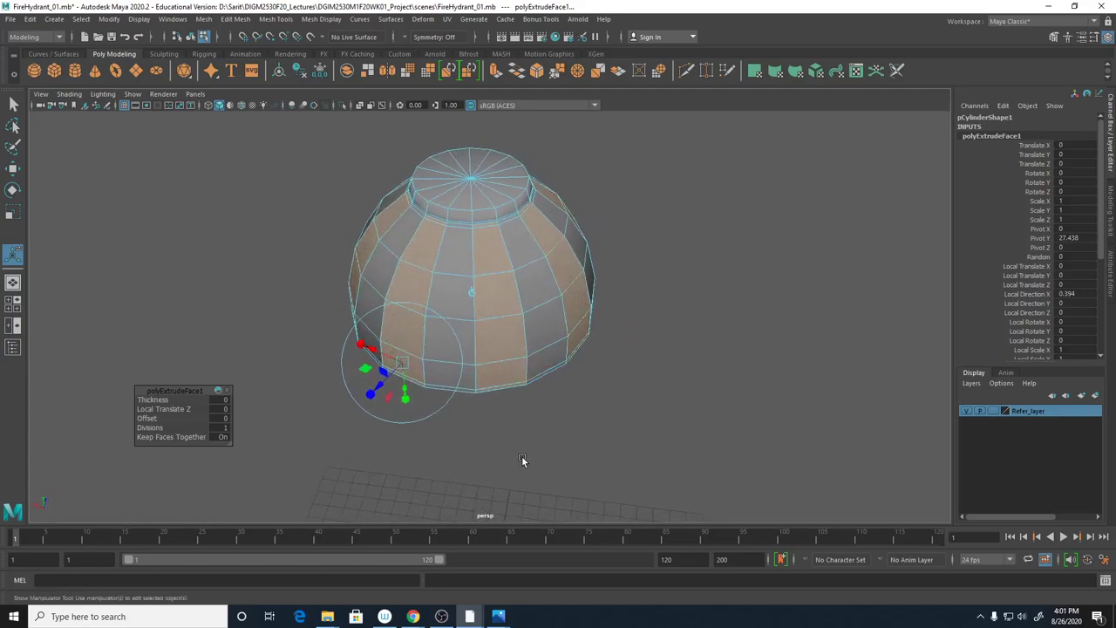
pyautogui.keyDown('alt'); pyautogui.moveTo(488, 410); pyautogui.dragTo(818, 472, button='right'); pyautogui.keyUp('alt')
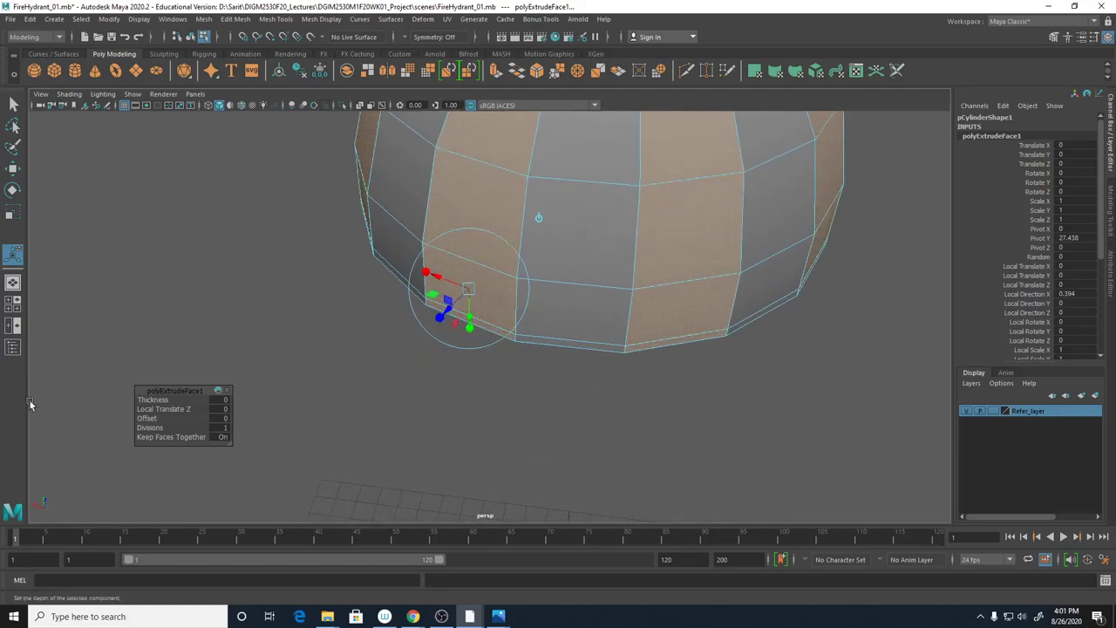
pyautogui.click(218, 417)
pyautogui.write('1')
pyautogui.press('Return')
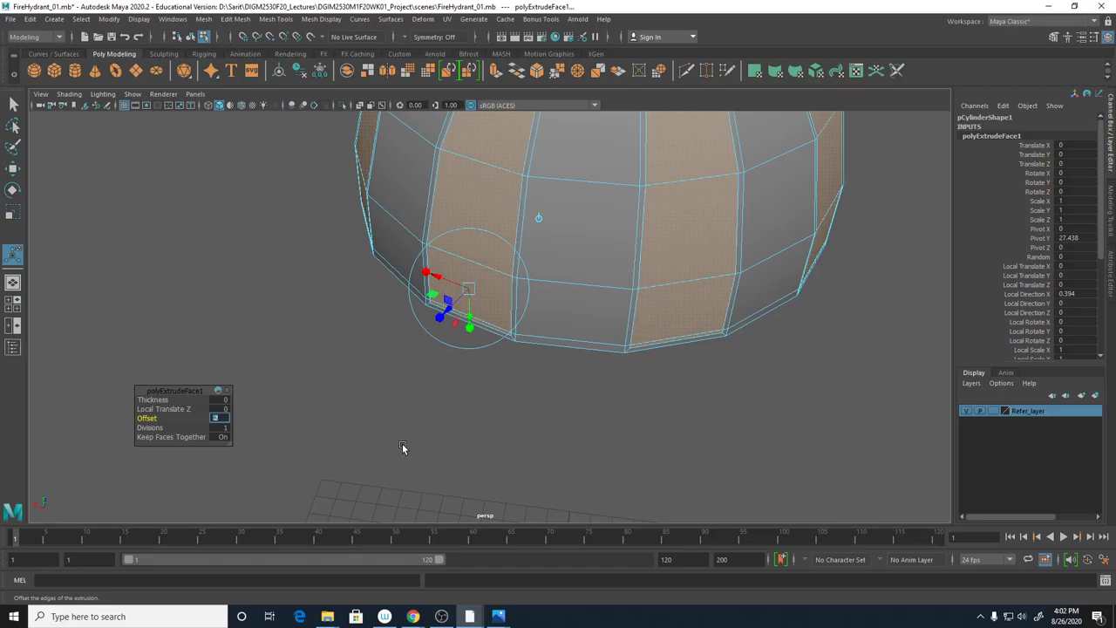
pyautogui.keyDown('alt'); pyautogui.moveTo(553, 466); pyautogui.dragTo(675, 378); pyautogui.keyUp('alt')
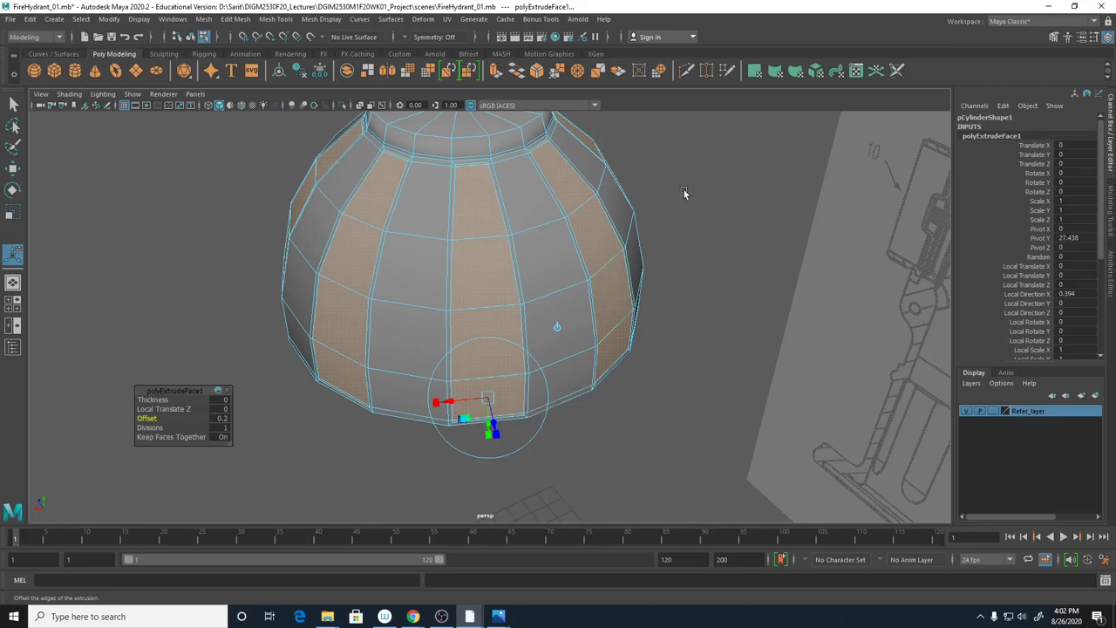
pyautogui.press('q')
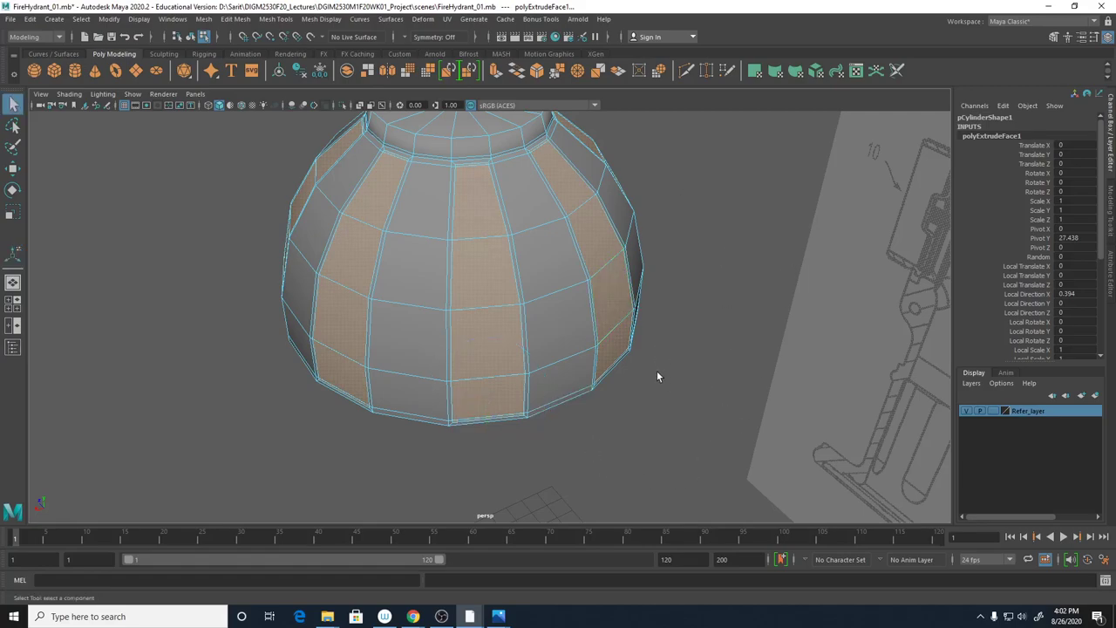
# Extrude the selected dome panels again and push them inward to a local Z translation of -0.126
pyautogui.moveTo(603, 361)
pyautogui.keyDown('alt'); pyautogui.mouseDown()
pyautogui.moveTo(428, 349)
pyautogui.moveTo(543, 364)
pyautogui.moveTo(672, 332)
pyautogui.moveTo(713, 288)
pyautogui.moveTo(610, 371)
pyautogui.moveTo(493, 375)
pyautogui.moveTo(654, 349)
pyautogui.moveTo(615, 342)
pyautogui.mouseUp(); pyautogui.keyUp('alt')
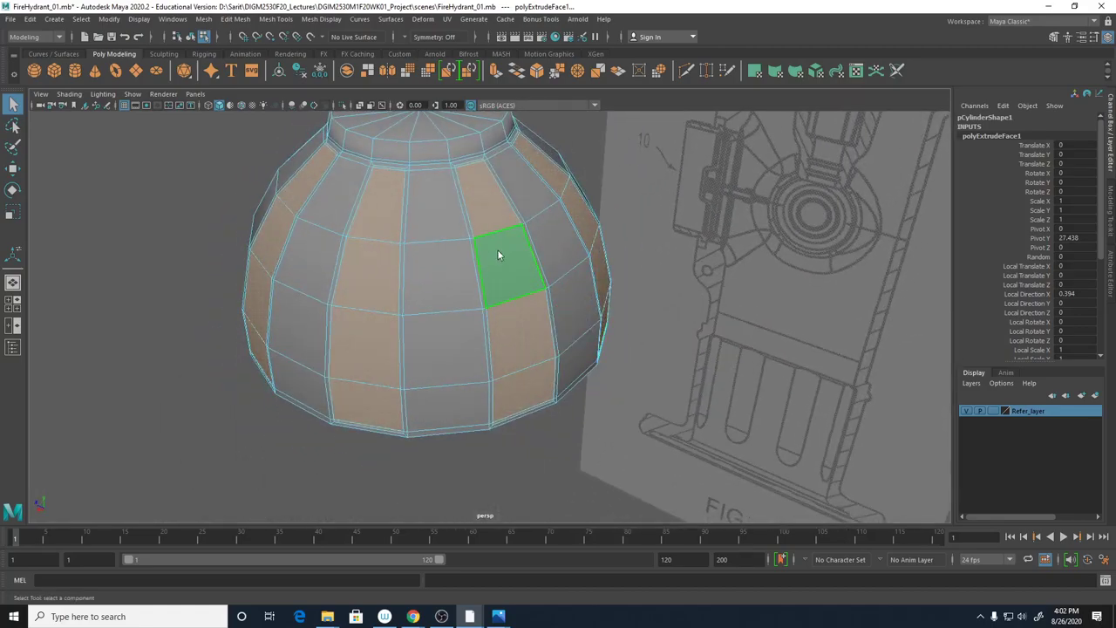
pyautogui.keyDown('shift'); pyautogui.moveTo(498, 250); pyautogui.dragTo(497, 283, button='right'); pyautogui.keyUp('shift')
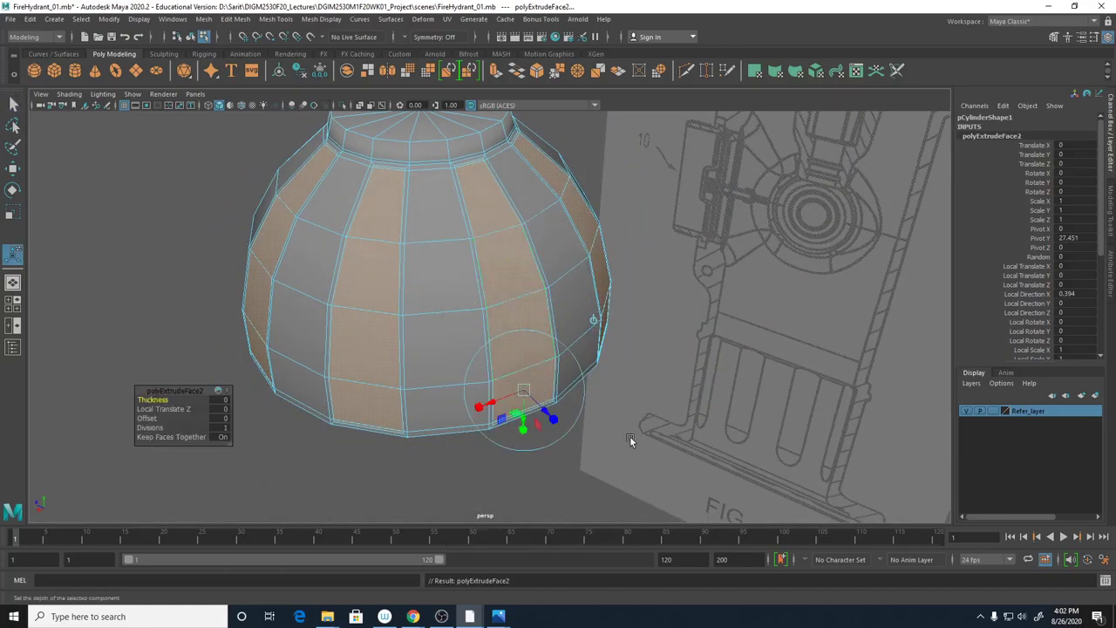
pyautogui.keyDown('alt'); pyautogui.moveTo(593, 471); pyautogui.dragTo(620, 470); pyautogui.keyUp('alt')
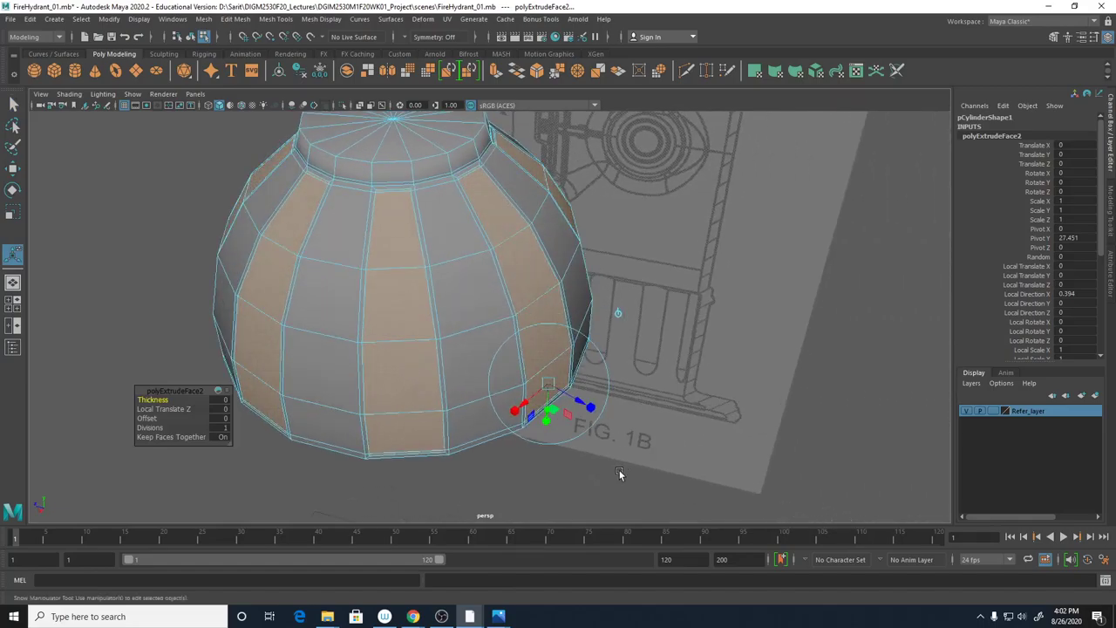
pyautogui.moveTo(616, 466)
pyautogui.keyDown('alt'); pyautogui.mouseDown(button='right')
pyautogui.moveTo(695, 474)
pyautogui.moveTo(710, 349)
pyautogui.moveTo(747, 379)
pyautogui.mouseUp(button='right'); pyautogui.keyUp('alt')
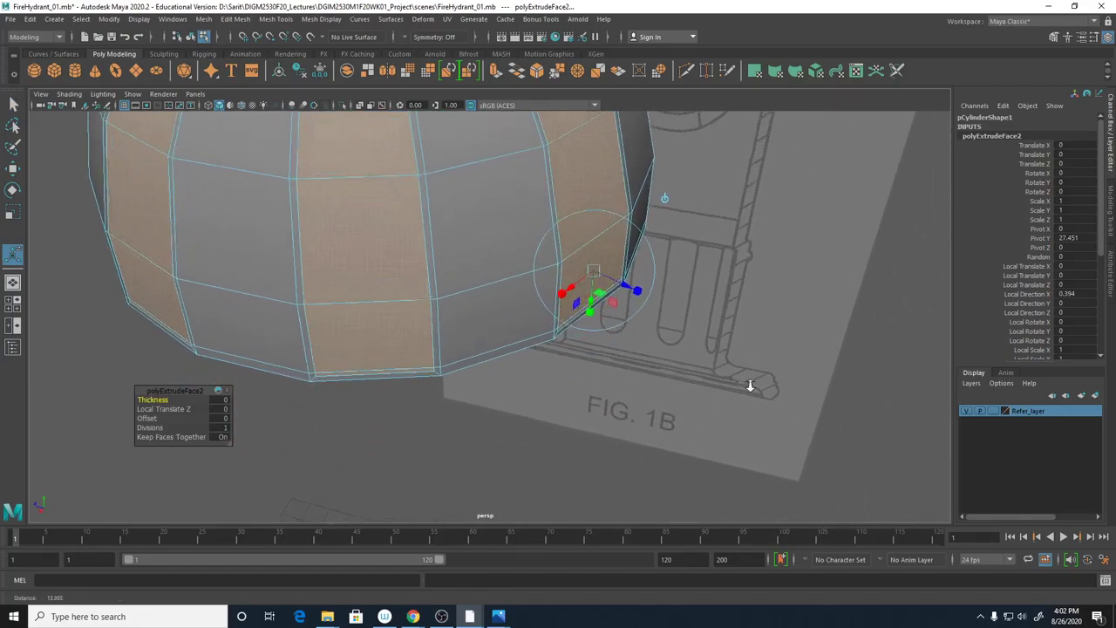
pyautogui.keyDown('alt'); pyautogui.moveTo(748, 378); pyautogui.dragTo(727, 444); pyautogui.keyUp('alt')
pyautogui.keyDown('alt'); pyautogui.moveTo(728, 444); pyautogui.dragTo(613, 400, button='right'); pyautogui.keyUp('alt')
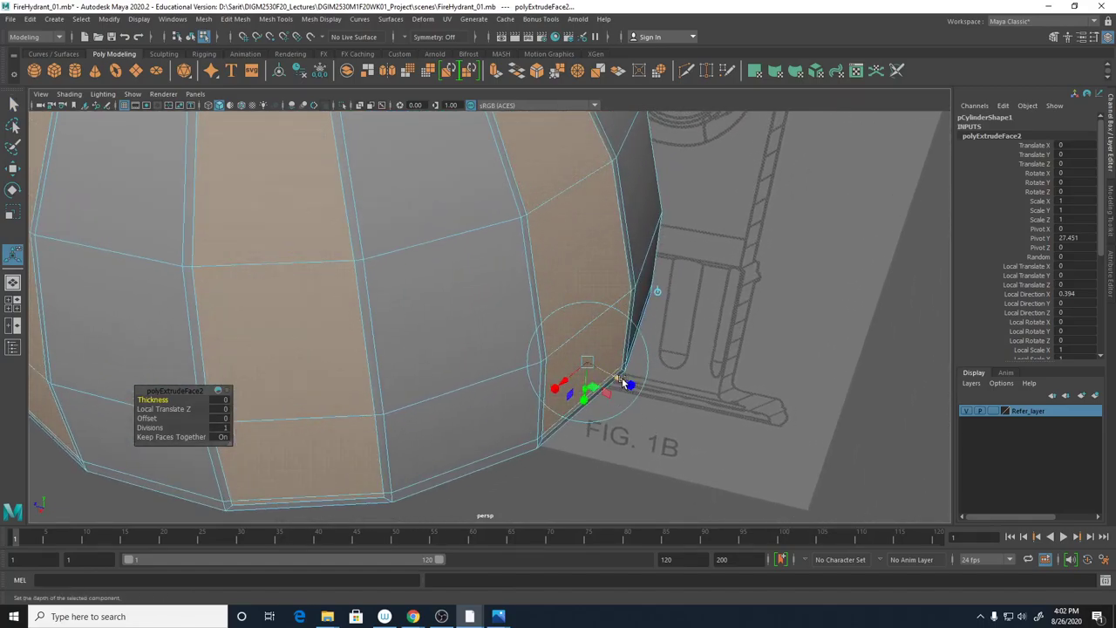
pyautogui.moveTo(628, 383); pyautogui.dragTo(618, 375)
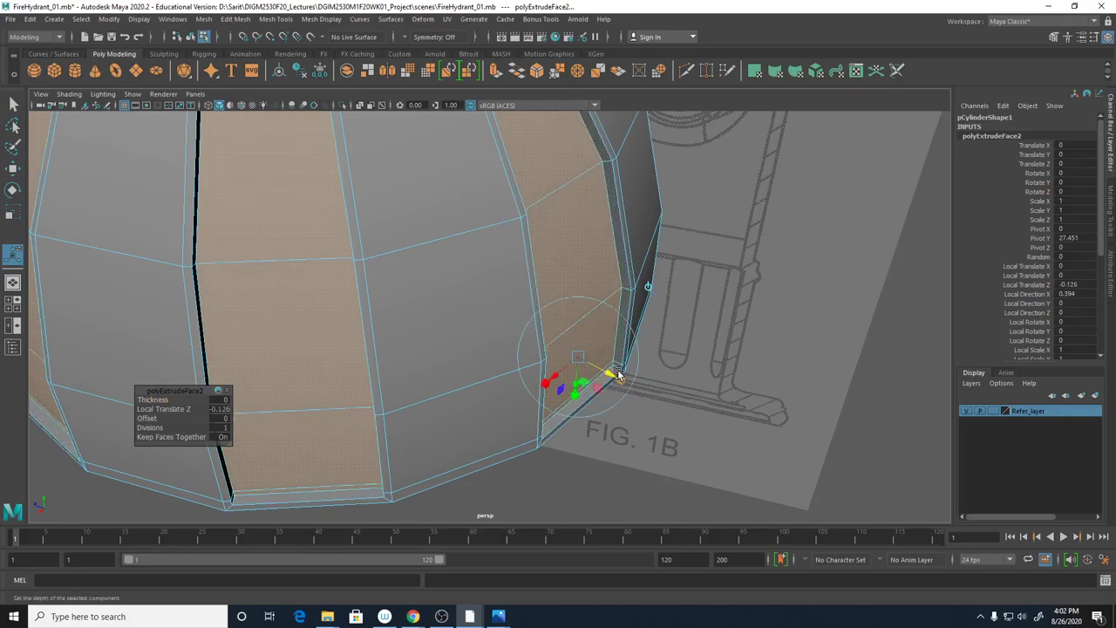
# Preview the dome smoothed and compare its grooves with the Fire Hydrant 002.JPG reference photo
pyautogui.press('3')
pyautogui.keyDown('alt'); pyautogui.moveTo(785, 422); pyautogui.dragTo(586, 391); pyautogui.keyUp('alt')
pyautogui.keyDown('alt'); pyautogui.moveTo(586, 392); pyautogui.dragTo(476, 363, button='right'); pyautogui.keyUp('alt')
pyautogui.keyDown('alt'); pyautogui.moveTo(531, 363); pyautogui.dragTo(531, 394, button='middle'); pyautogui.keyUp('alt')
pyautogui.moveTo(532, 395)
pyautogui.keyDown('alt'); pyautogui.mouseDown()
pyautogui.moveTo(598, 424)
pyautogui.moveTo(509, 415)
pyautogui.moveTo(506, 403)
pyautogui.moveTo(648, 403)
pyautogui.moveTo(646, 391)
pyautogui.moveTo(604, 389)
pyautogui.mouseUp(); pyautogui.keyUp('alt')
pyautogui.moveTo(498, 615)
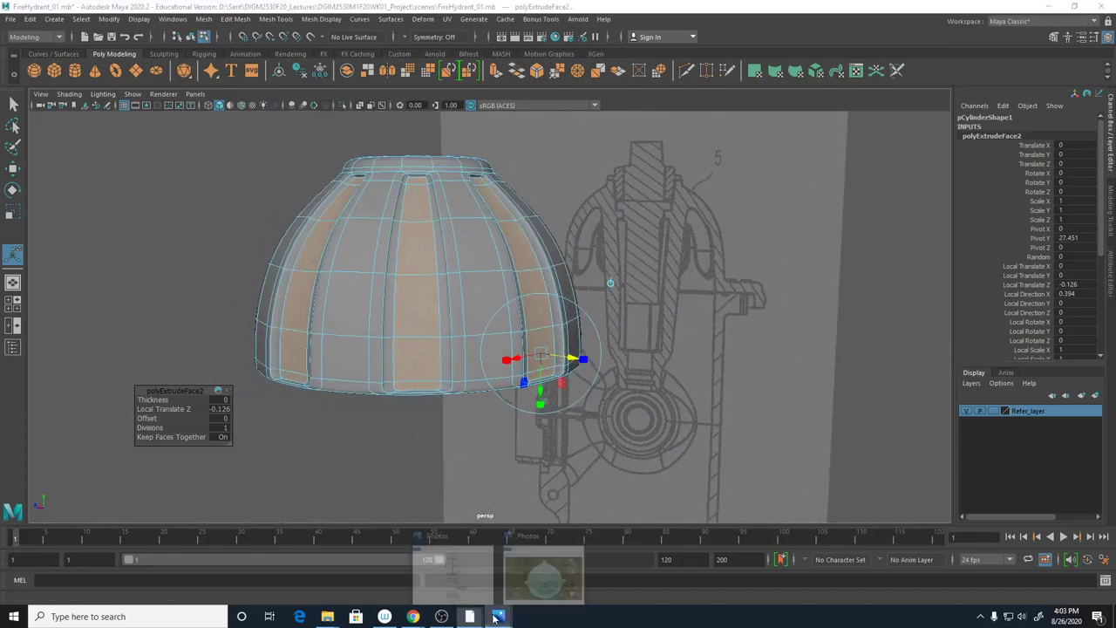
pyautogui.click(549, 575)
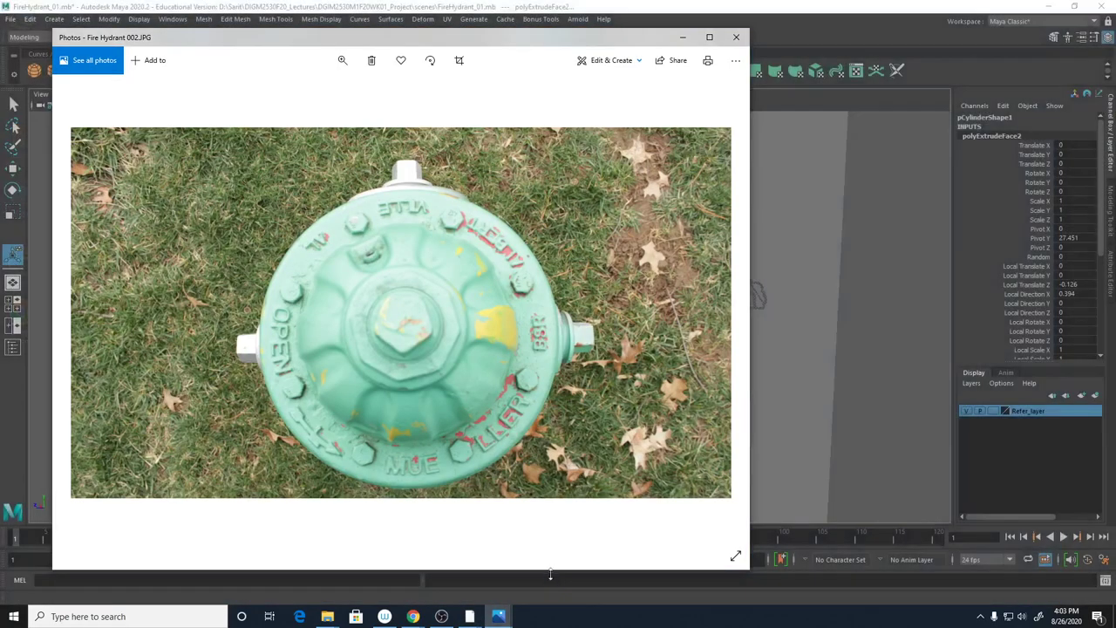
pyautogui.click(683, 36)
# Deepen the recessed panels to a local Z translation of -0.221 and check them against the Fire Hydrant 002.JPG photo
pyautogui.keyDown('alt'); pyautogui.moveTo(625, 260); pyautogui.dragTo(538, 404); pyautogui.keyUp('alt')
pyautogui.keyDown('alt'); pyautogui.moveTo(628, 408); pyautogui.dragTo(669, 346); pyautogui.keyUp('alt')
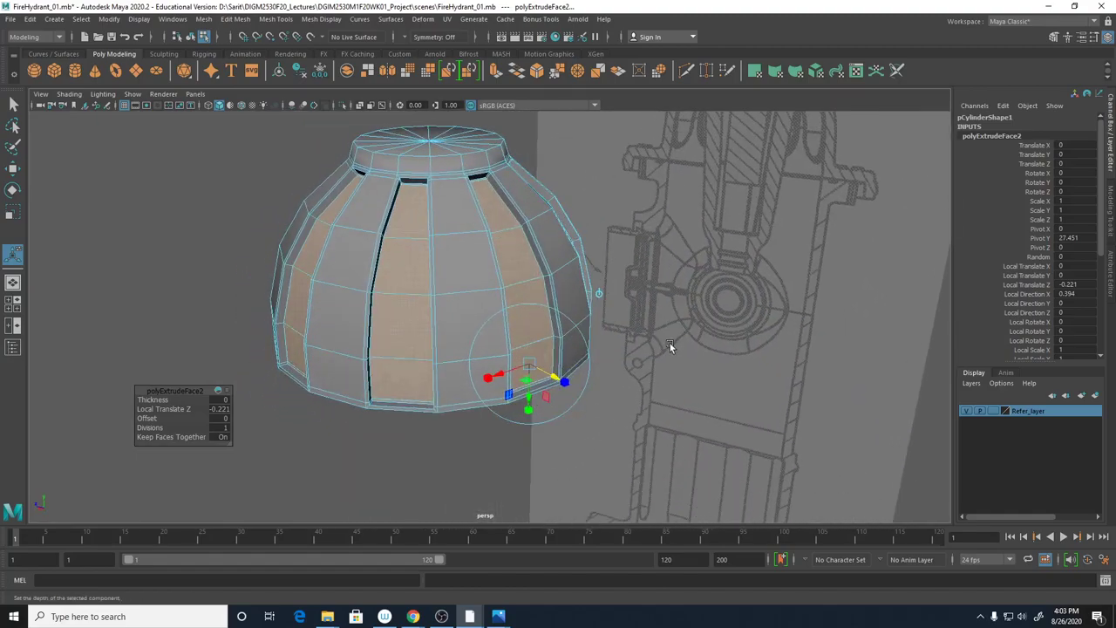
pyautogui.moveTo(498, 616)
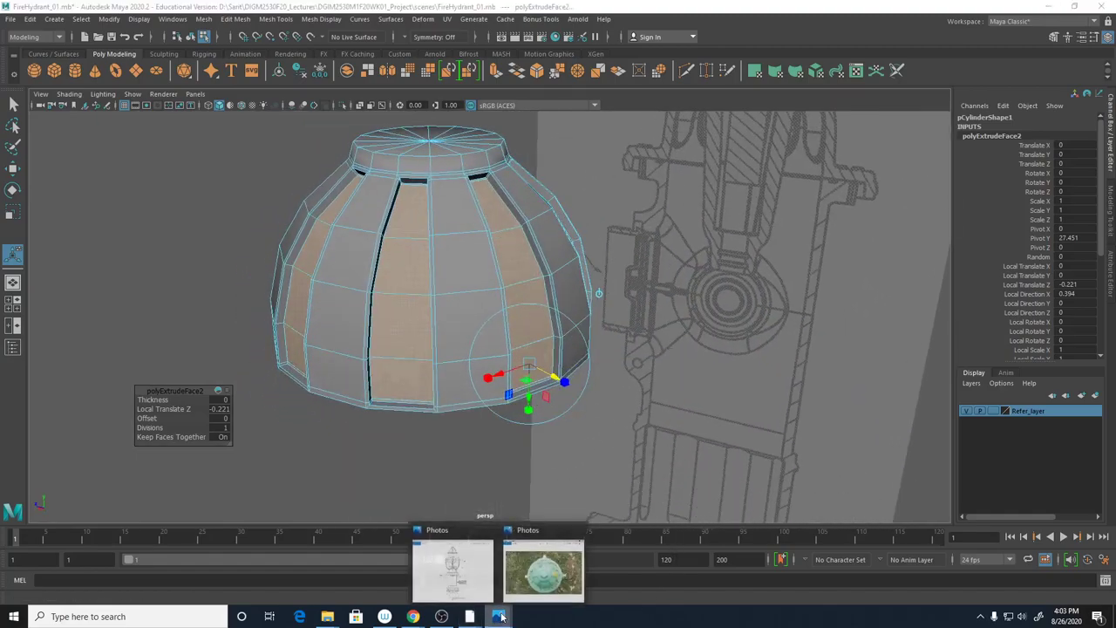
pyautogui.click(518, 550)
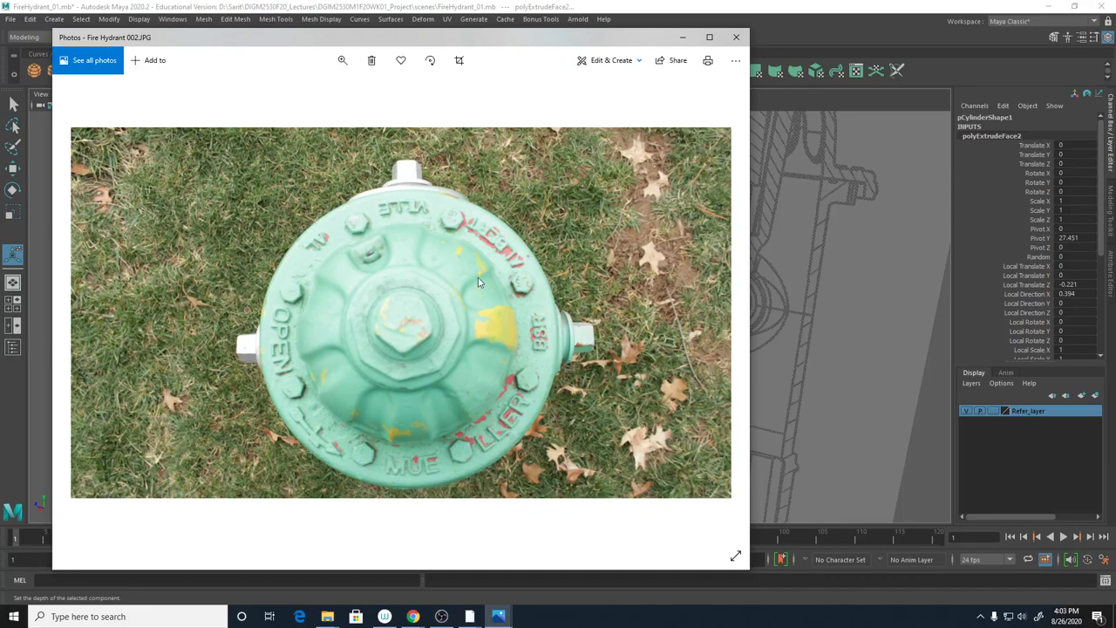
pyautogui.click(824, 15)
pyautogui.keyDown('alt'); pyautogui.moveTo(612, 310); pyautogui.dragTo(553, 348); pyautogui.keyUp('alt')
pyautogui.keyDown('alt'); pyautogui.moveTo(526, 411); pyautogui.dragTo(567, 416); pyautogui.keyUp('alt')
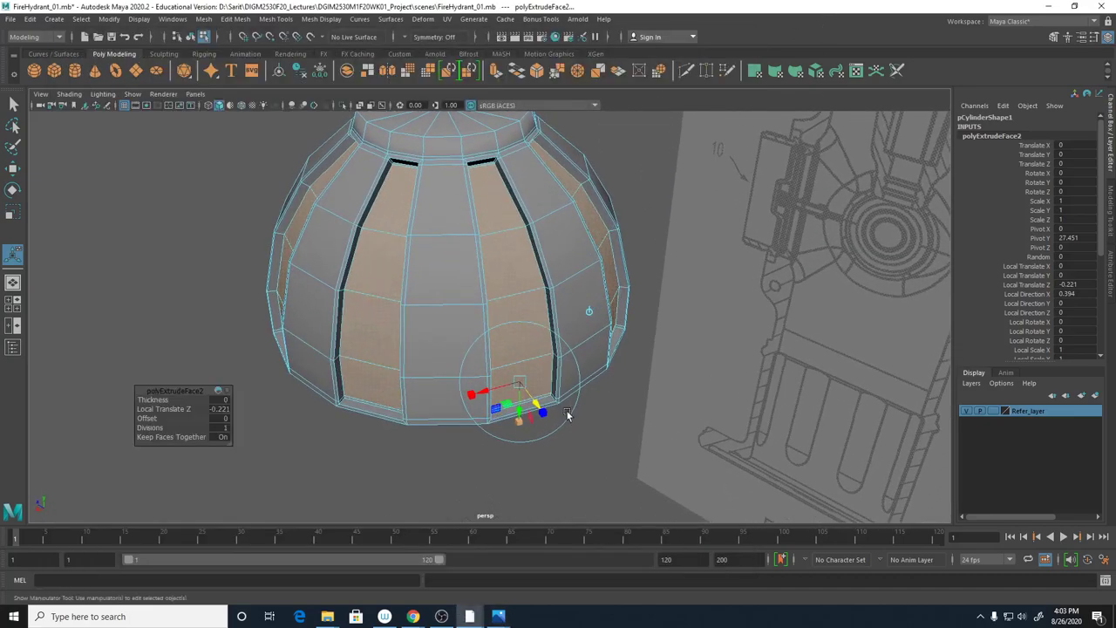
# Try offsets of 0.05 and 3 for the inward extrusion of the dome panels
pyautogui.click(221, 420)
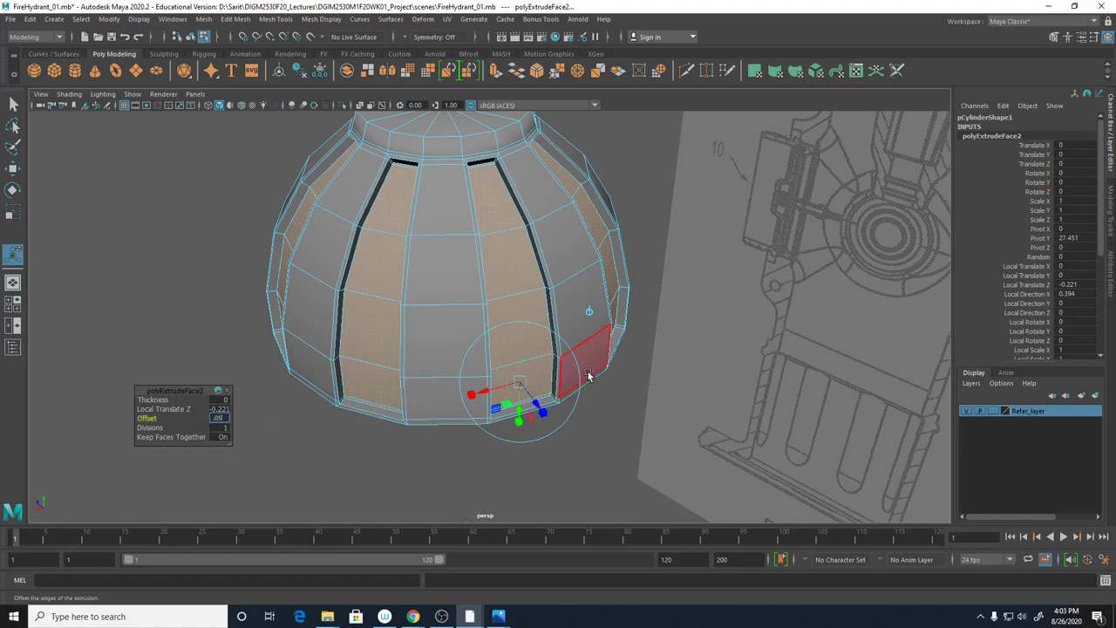
pyautogui.write('.05')
pyautogui.press('Return')
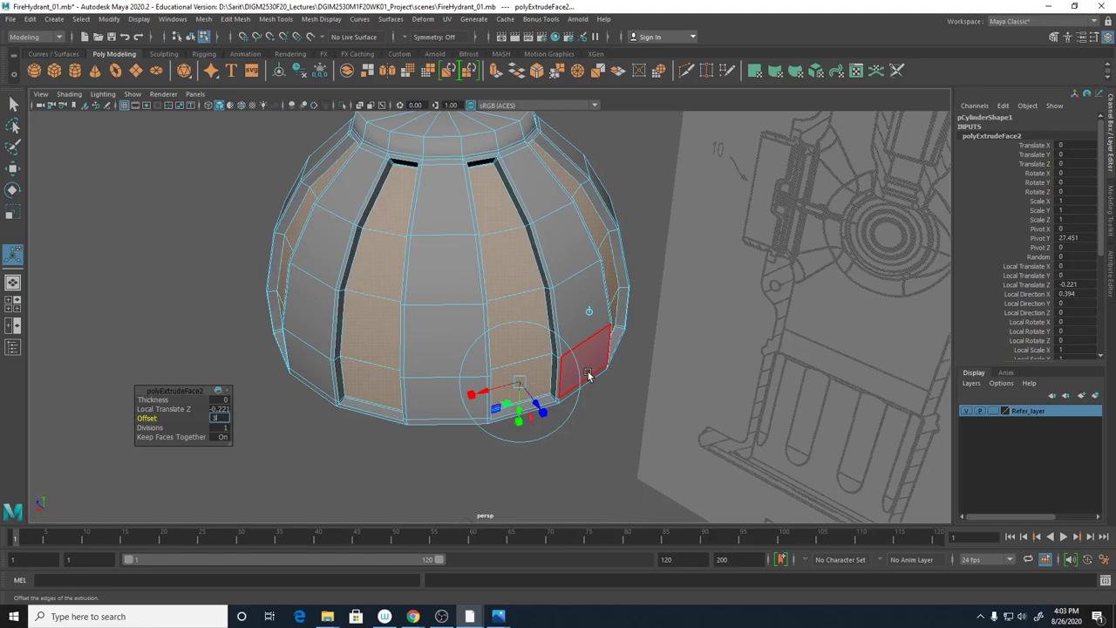
pyautogui.write('3')
pyautogui.press('Return')
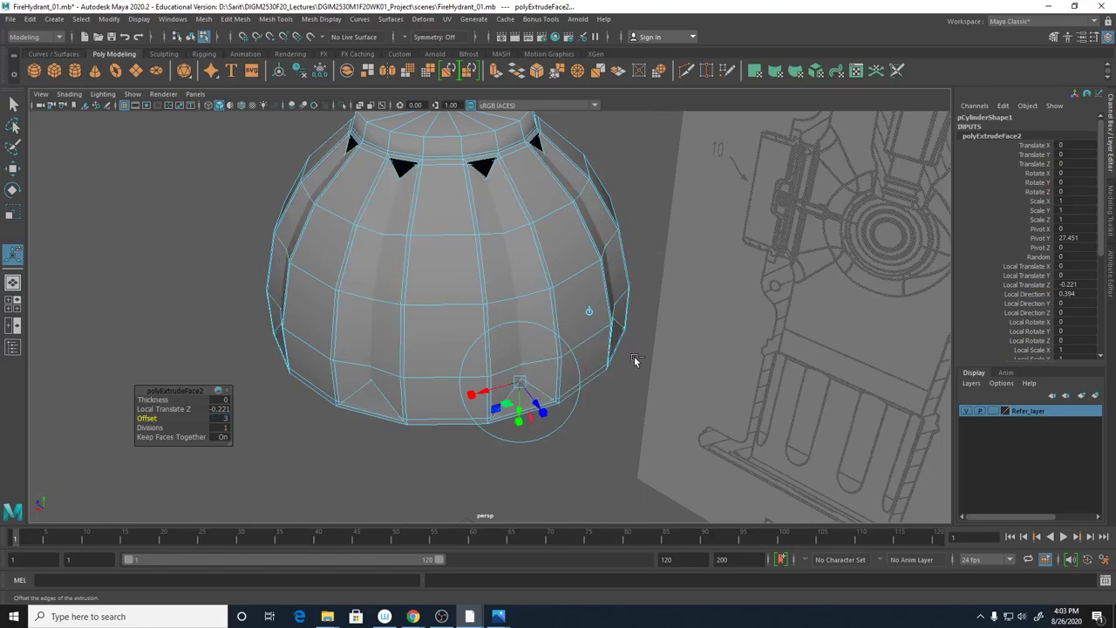
# Set the offset of the dome panels' inward extrusion to 0.05
pyautogui.click(220, 418)
pyautogui.write('.05')
pyautogui.press('Return')
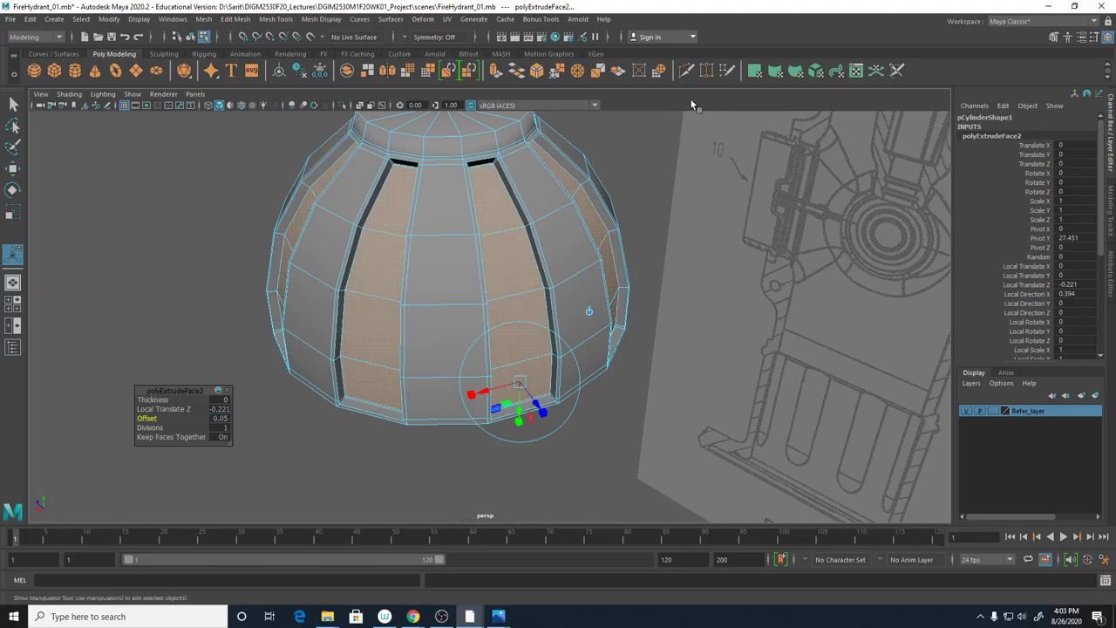
# Preview the dome smoothed and inspect the recessed grooves at their upper and lower ends
pyautogui.keyDown('alt'); pyautogui.moveTo(635, 208); pyautogui.dragTo(652, 196); pyautogui.keyUp('alt')
pyautogui.press('3')
pyautogui.keyDown('alt'); pyautogui.moveTo(699, 275); pyautogui.dragTo(667, 377); pyautogui.keyUp('alt')
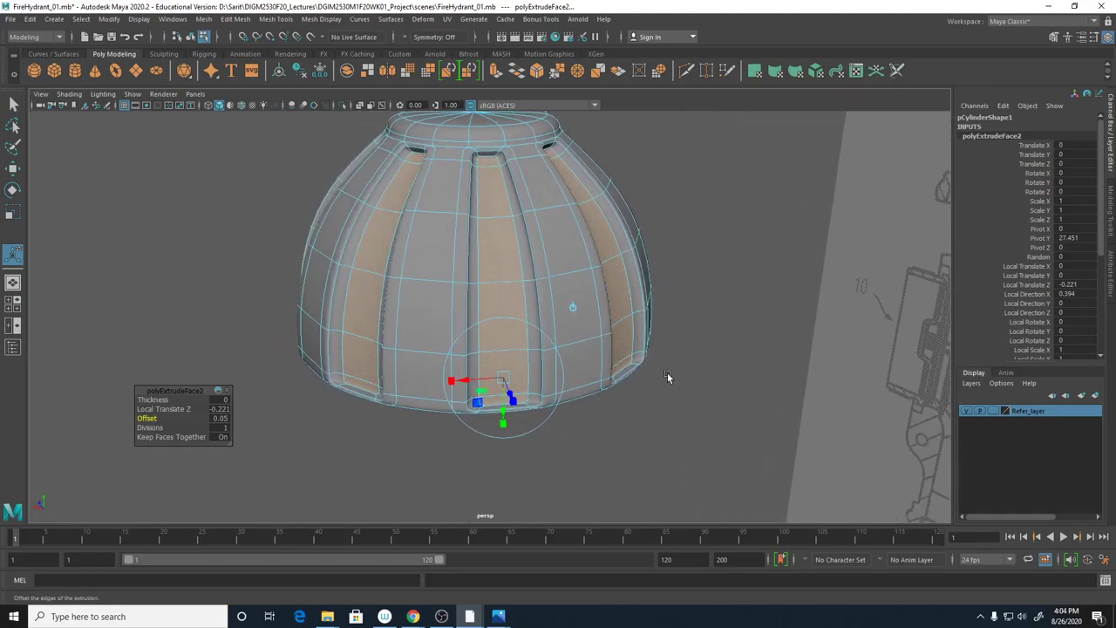
pyautogui.keyDown('alt'); pyautogui.moveTo(488, 206); pyautogui.dragTo(595, 218, button='right'); pyautogui.keyUp('alt')
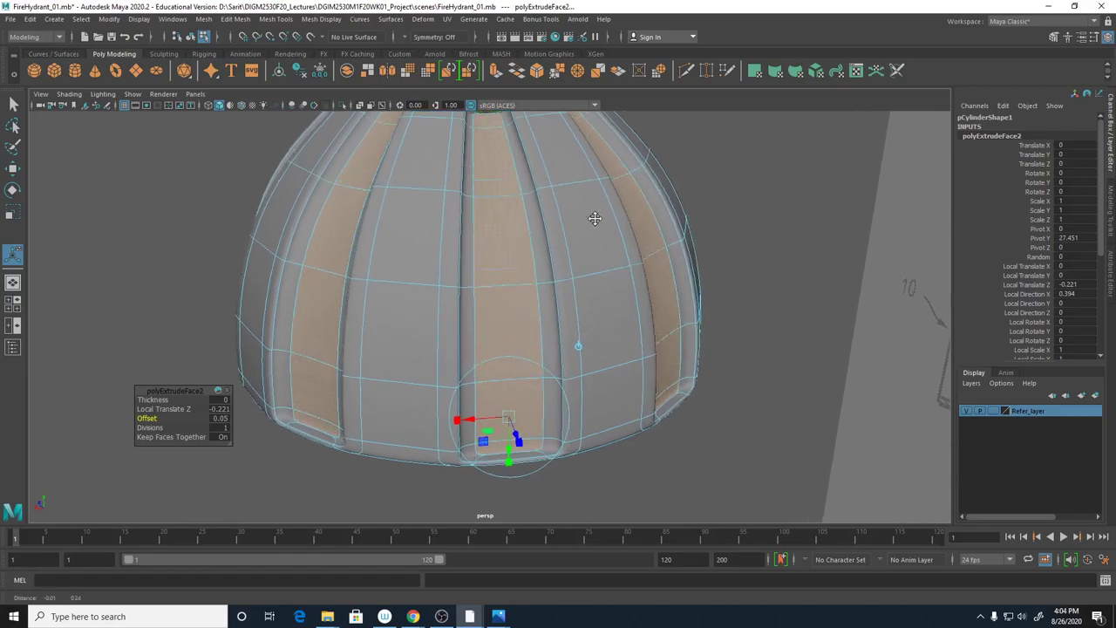
pyautogui.keyDown('alt'); pyautogui.moveTo(595, 218); pyautogui.dragTo(506, 279); pyautogui.keyUp('alt')
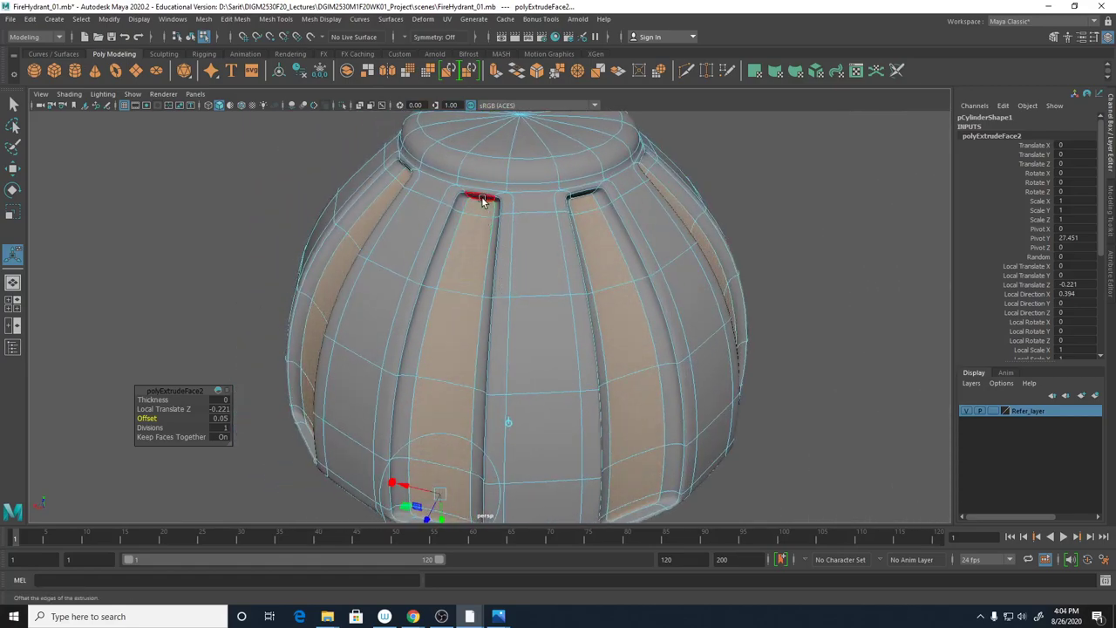
pyautogui.scroll(-3, 565, 282)
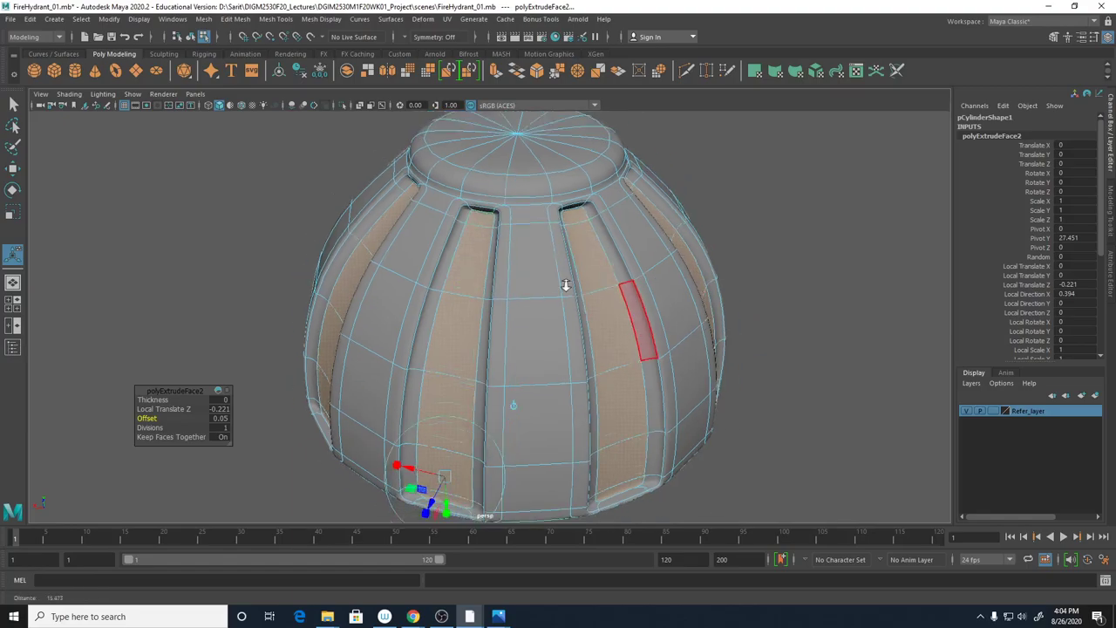
pyautogui.keyDown('alt'); pyautogui.moveTo(565, 282); pyautogui.dragTo(541, 374); pyautogui.keyUp('alt')
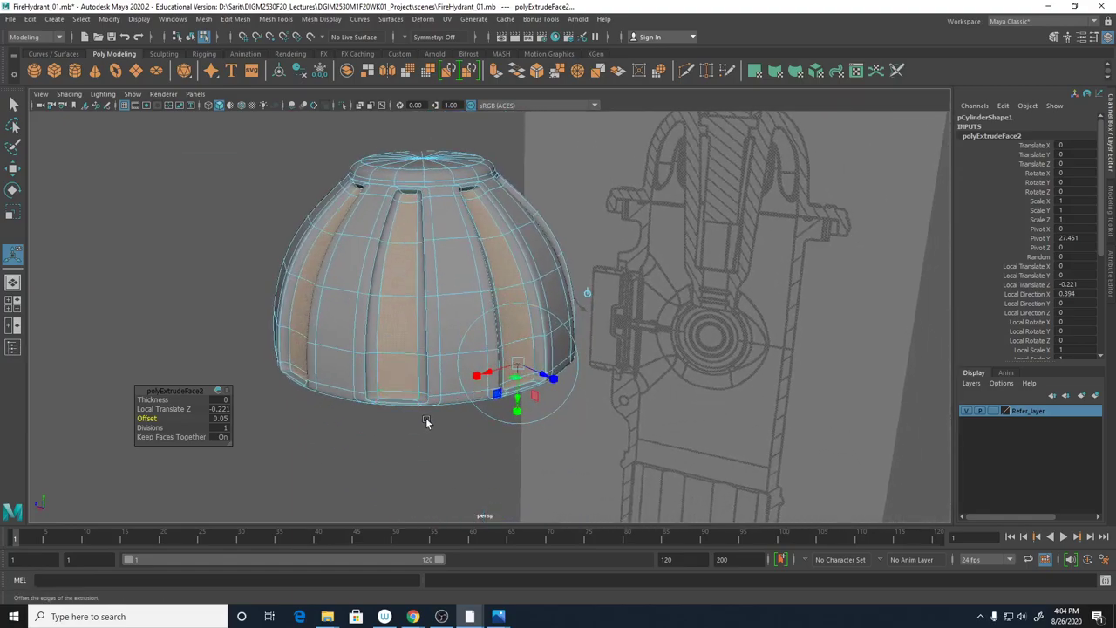
# Try deleting the horizontal edge loops near the upper and lower ends of the dome's grooves
pyautogui.keyDown('alt'); pyautogui.moveTo(428, 420); pyautogui.dragTo(431, 394); pyautogui.keyUp('alt')
pyautogui.moveTo(431, 394); pyautogui.dragTo(428, 266, button='right')
pyautogui.keyDown('alt'); pyautogui.moveTo(472, 473); pyautogui.dragTo(444, 331); pyautogui.keyUp('alt')
pyautogui.keyDown('alt'); pyautogui.moveTo(444, 331); pyautogui.dragTo(372, 297, button='right'); pyautogui.keyUp('alt')
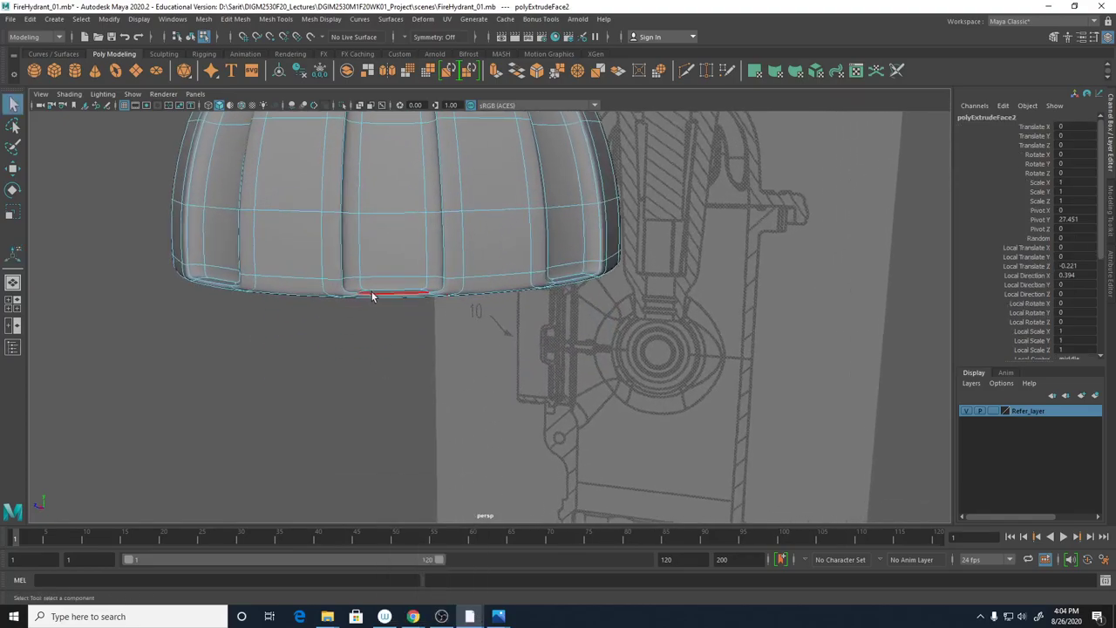
pyautogui.doubleClick(387, 278)
pyautogui.keyDown('alt'); pyautogui.moveTo(453, 313); pyautogui.dragTo(399, 431); pyautogui.keyUp('alt')
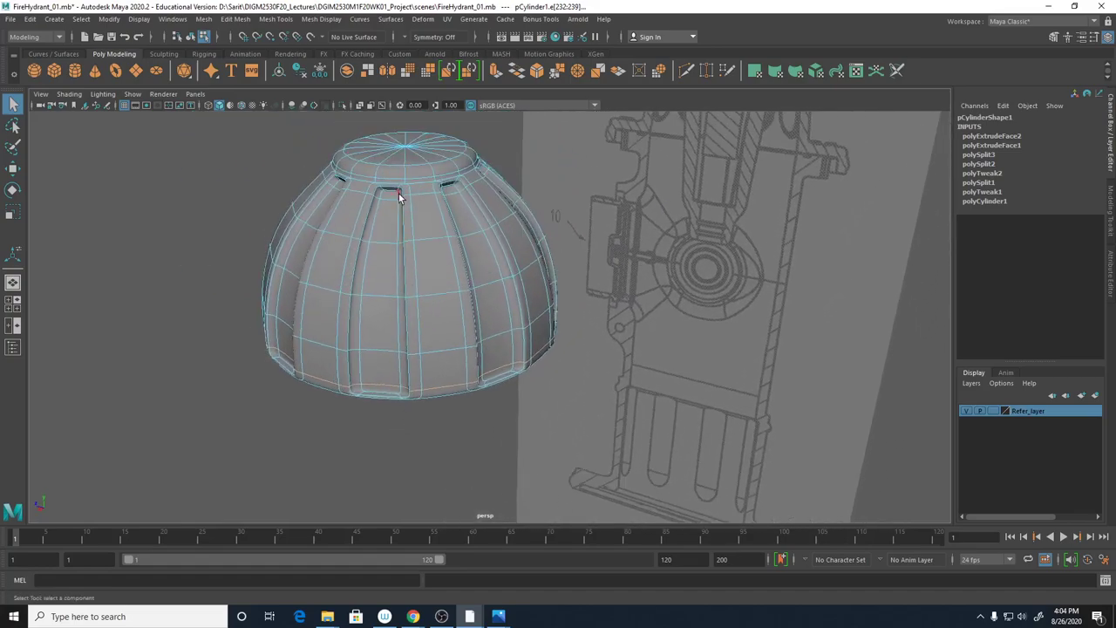
pyautogui.moveTo(449, 323)
pyautogui.keyDown('alt'); pyautogui.mouseDown()
pyautogui.moveTo(502, 315)
pyautogui.moveTo(449, 321)
pyautogui.moveTo(435, 295)
pyautogui.mouseUp(); pyautogui.keyUp('alt')
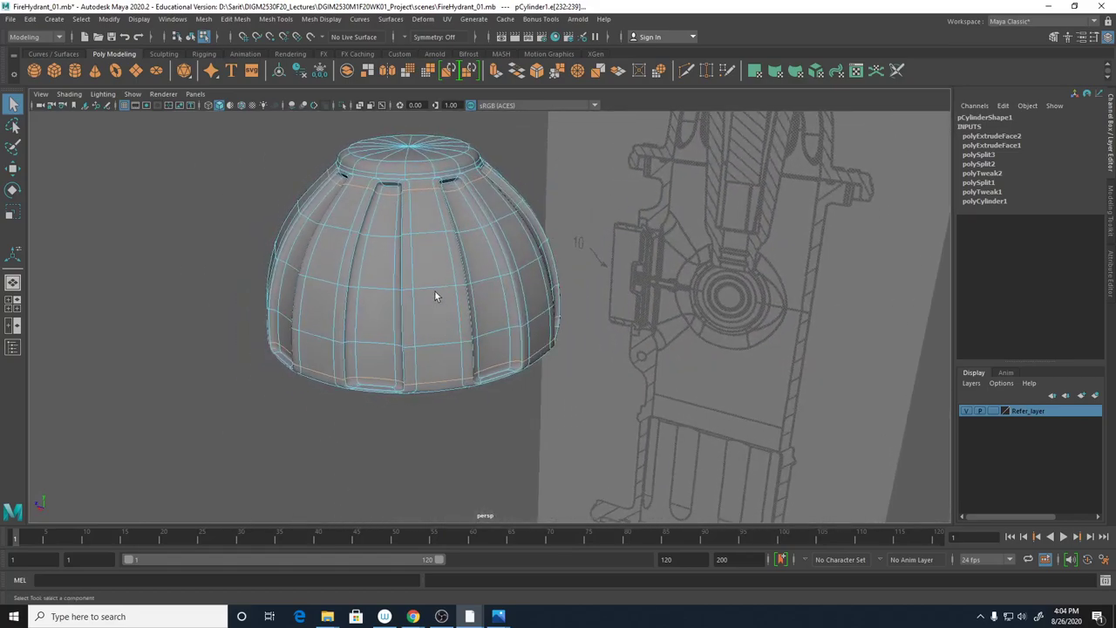
pyautogui.keyDown('shift'); pyautogui.rightClick(425, 191); pyautogui.keyUp('shift')
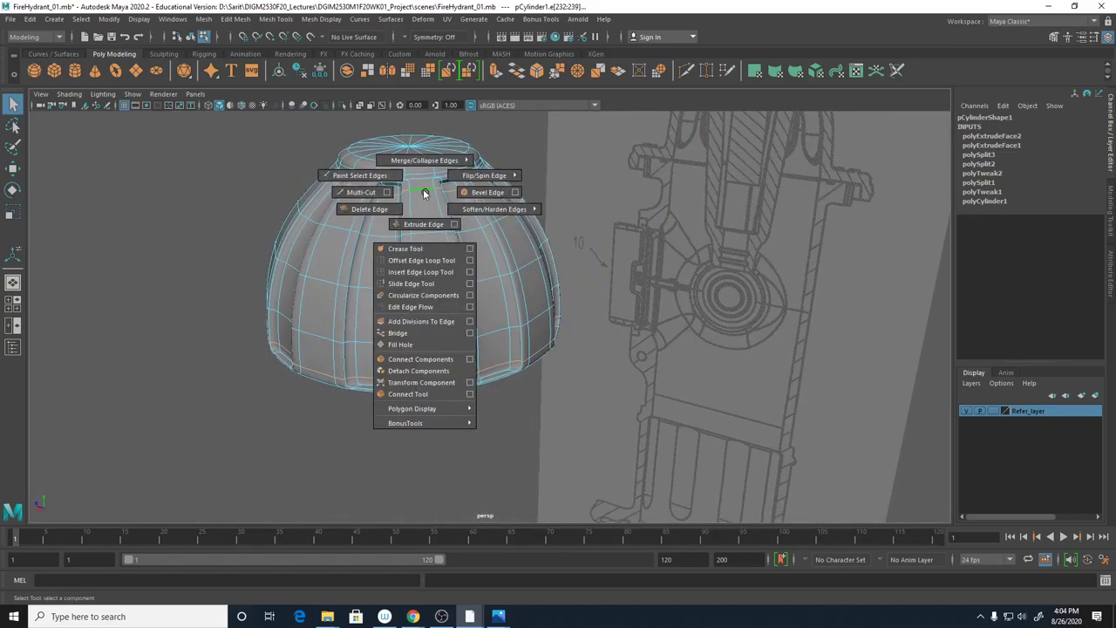
pyautogui.click(375, 208)
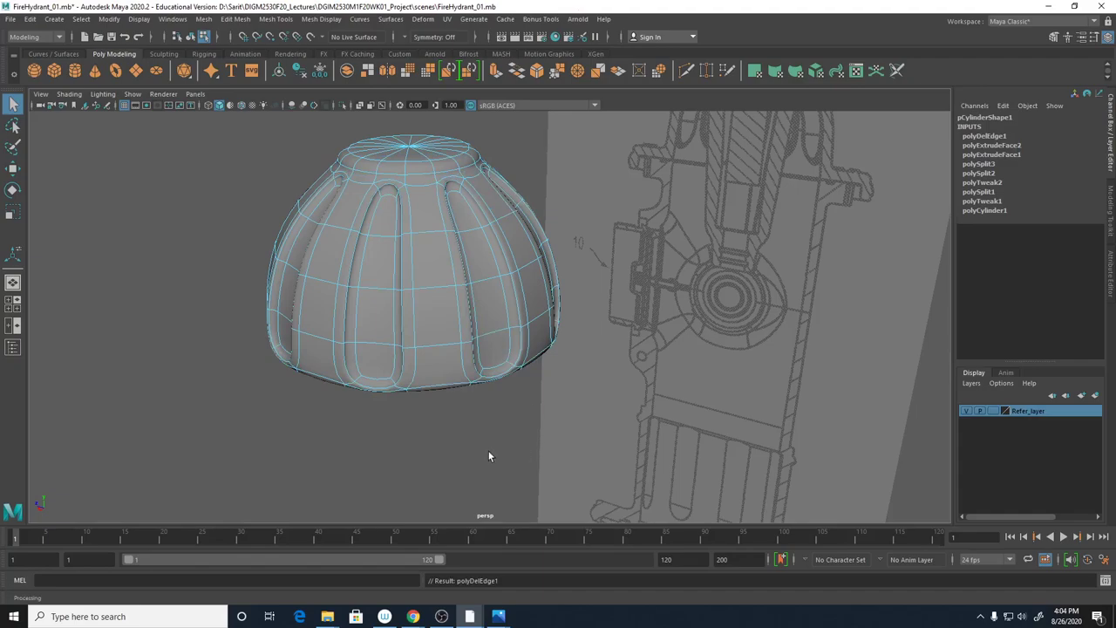
pyautogui.keyDown('alt'); pyautogui.moveTo(488, 456); pyautogui.dragTo(535, 450); pyautogui.keyUp('alt')
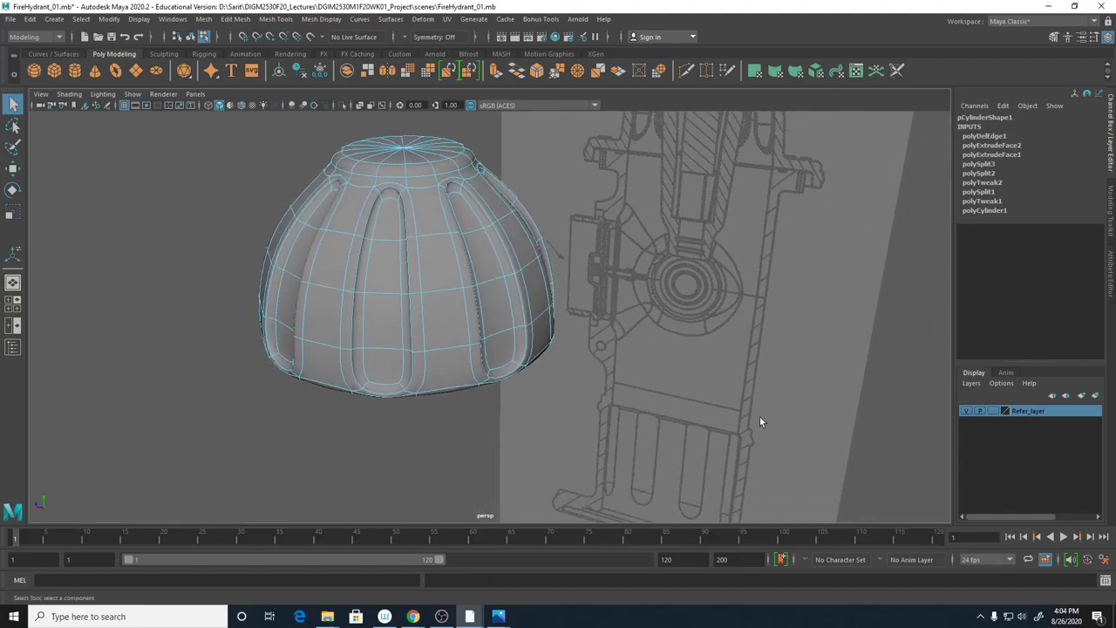
# Undo the edge loop deletion, clear the edge selection and look over the restored dome
pyautogui.hotkey('ctrl', 'z')
pyautogui.keyDown('alt'); pyautogui.moveTo(452, 381); pyautogui.dragTo(452, 357); pyautogui.keyUp('alt')
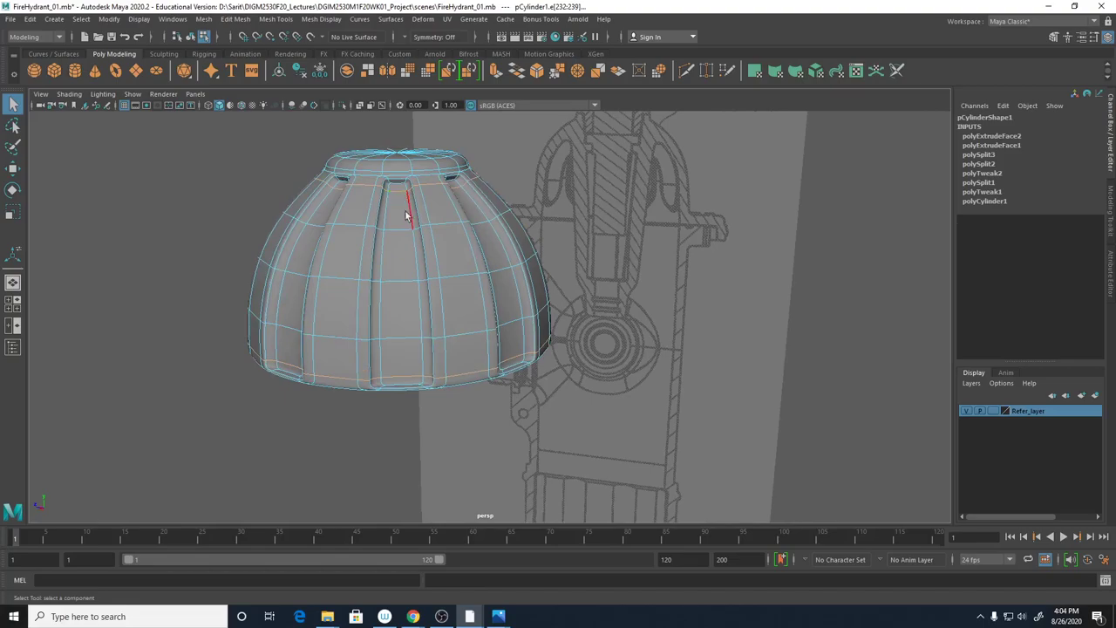
pyautogui.click(308, 447)
pyautogui.keyDown('alt'); pyautogui.moveTo(308, 447); pyautogui.dragTo(455, 463, button='right'); pyautogui.keyUp('alt')
pyautogui.moveTo(456, 467)
pyautogui.keyDown('alt'); pyautogui.mouseDown()
pyautogui.moveTo(351, 465)
pyautogui.moveTo(393, 479)
pyautogui.moveTo(391, 451)
pyautogui.moveTo(370, 446)
pyautogui.mouseUp(); pyautogui.keyUp('alt')
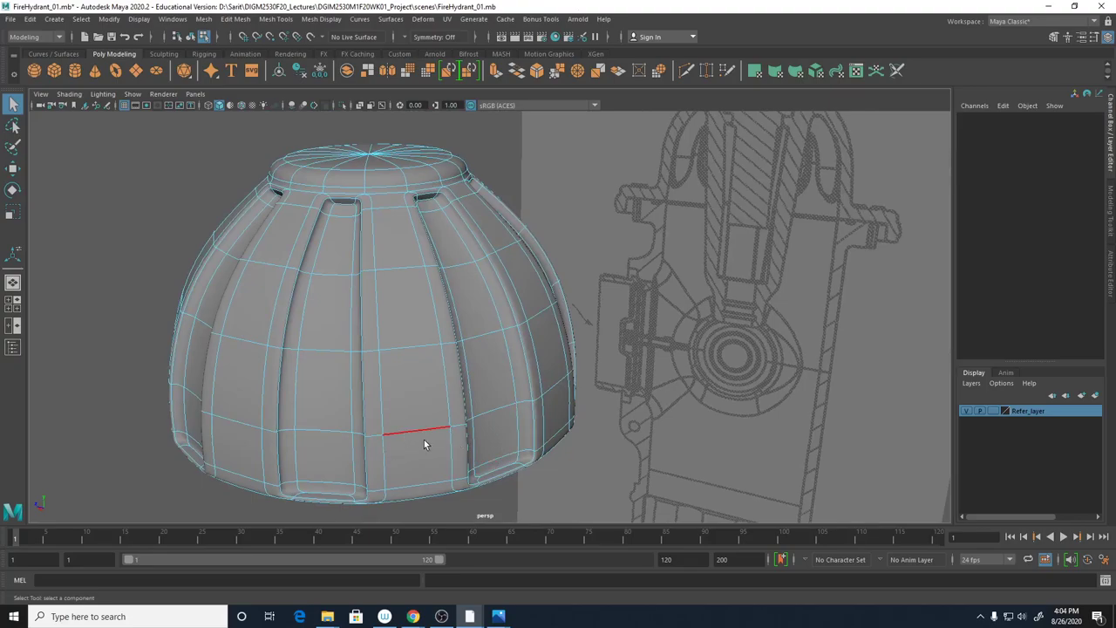
# Inspect the dome from below and above, and return it from edge editing to object mode
pyautogui.moveTo(424, 445)
pyautogui.keyDown('alt'); pyautogui.mouseDown()
pyautogui.moveTo(389, 449)
pyautogui.moveTo(416, 339)
pyautogui.moveTo(418, 360)
pyautogui.moveTo(378, 374)
pyautogui.moveTo(479, 419)
pyautogui.moveTo(462, 418)
pyautogui.moveTo(438, 468)
pyautogui.moveTo(410, 463)
pyautogui.moveTo(474, 432)
pyautogui.mouseUp(); pyautogui.keyUp('alt')
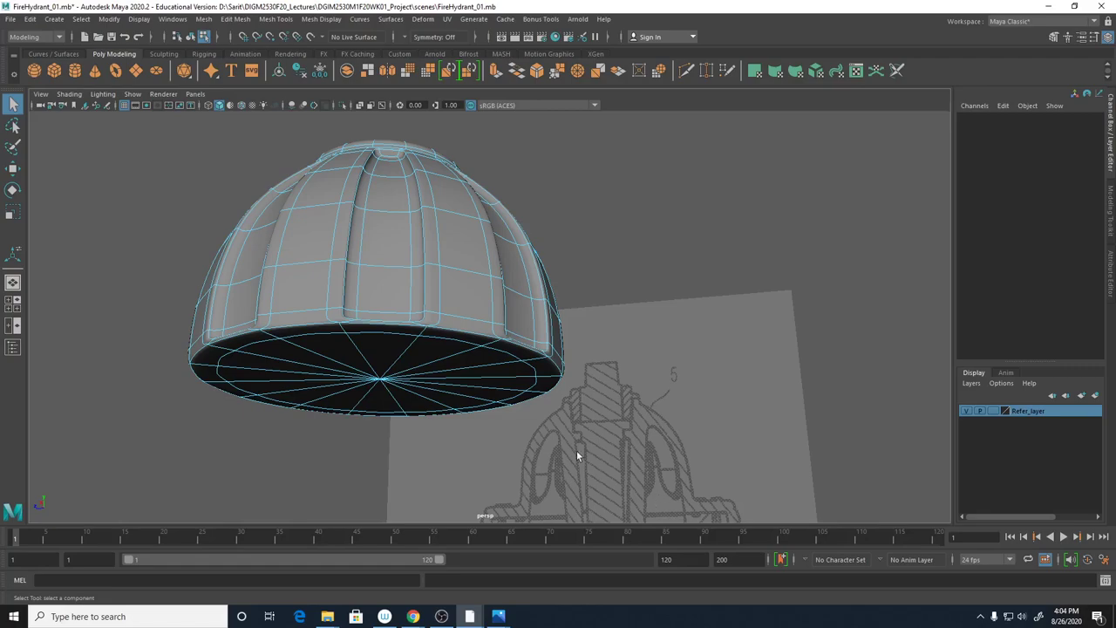
pyautogui.keyDown('alt'); pyautogui.moveTo(568, 371); pyautogui.dragTo(544, 416); pyautogui.keyUp('alt')
pyautogui.click(446, 330)
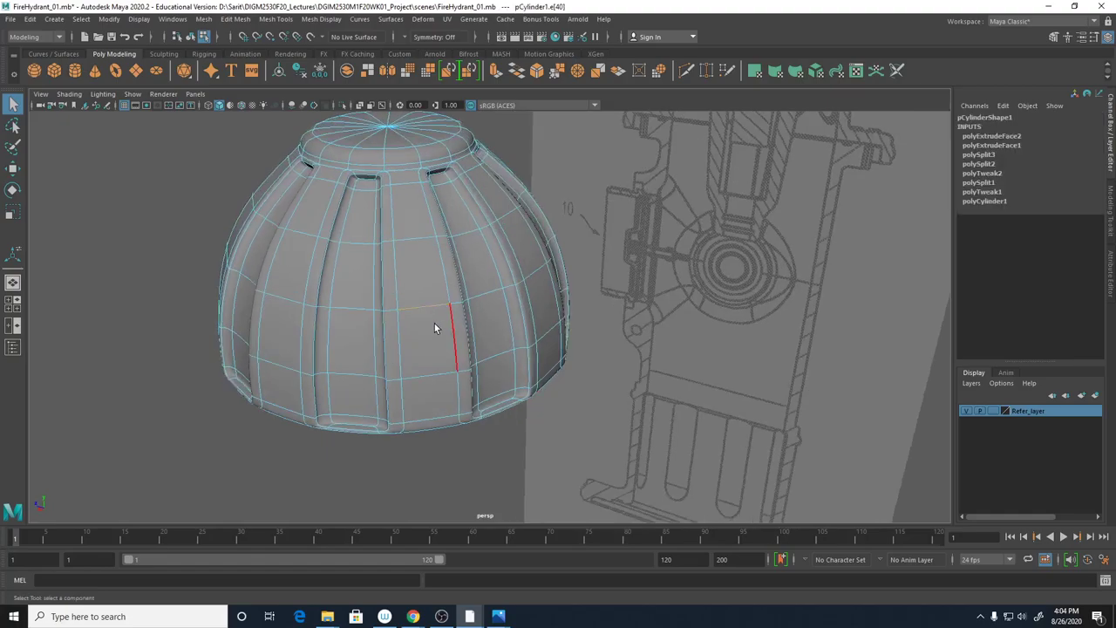
pyautogui.moveTo(436, 296); pyautogui.dragTo(493, 279, button='right')
pyautogui.moveTo(524, 362)
pyautogui.keyDown('alt'); pyautogui.mouseDown()
pyautogui.moveTo(628, 392)
pyautogui.moveTo(552, 393)
pyautogui.moveTo(579, 415)
pyautogui.mouseUp(); pyautogui.keyUp('alt')
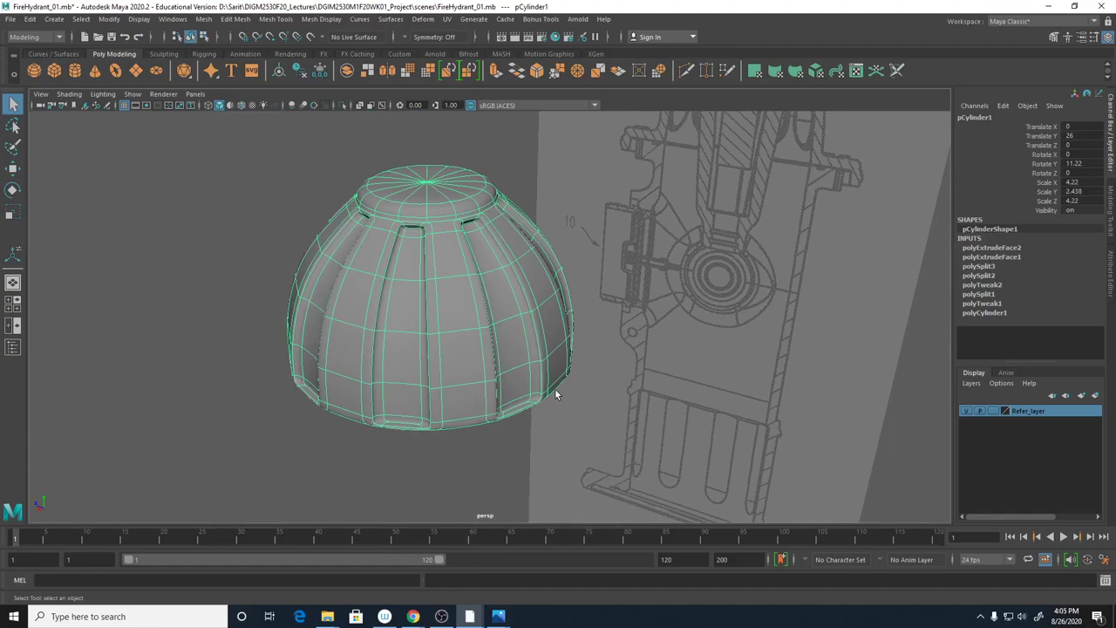
# Turn off the dome's smooth preview and save the scene
pyautogui.press('1')
pyautogui.moveTo(523, 424)
pyautogui.keyDown('alt'); pyautogui.mouseDown()
pyautogui.moveTo(511, 417)
pyautogui.moveTo(536, 418)
pyautogui.mouseUp(); pyautogui.keyUp('alt')
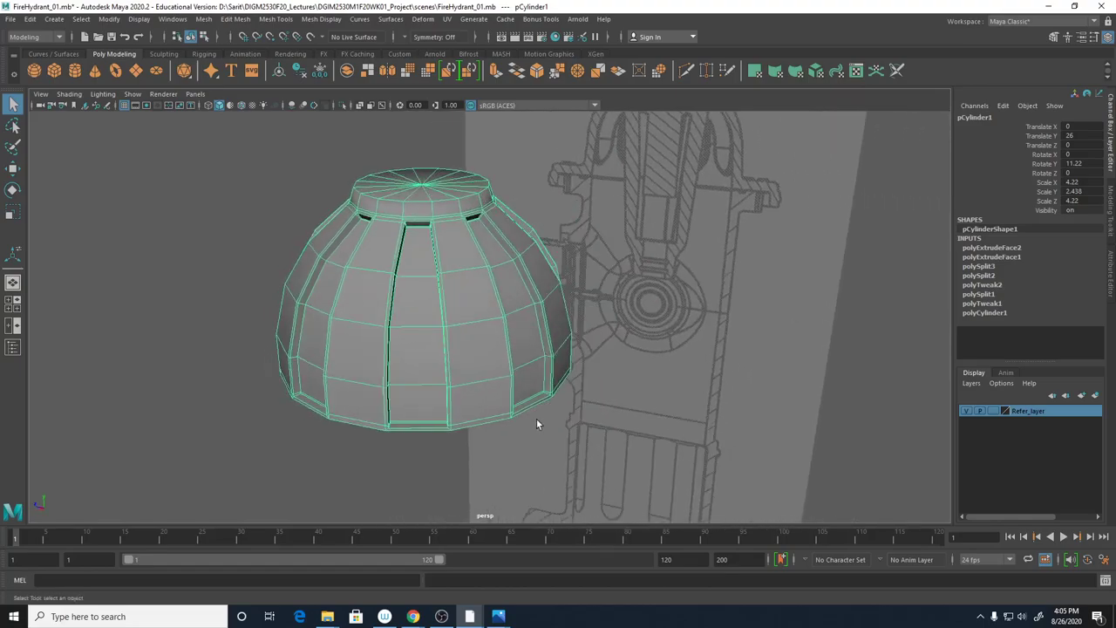
pyautogui.keyDown('alt'); pyautogui.moveTo(536, 417); pyautogui.dragTo(586, 421, button='middle'); pyautogui.keyUp('alt')
pyautogui.hotkey('ctrl', 's')
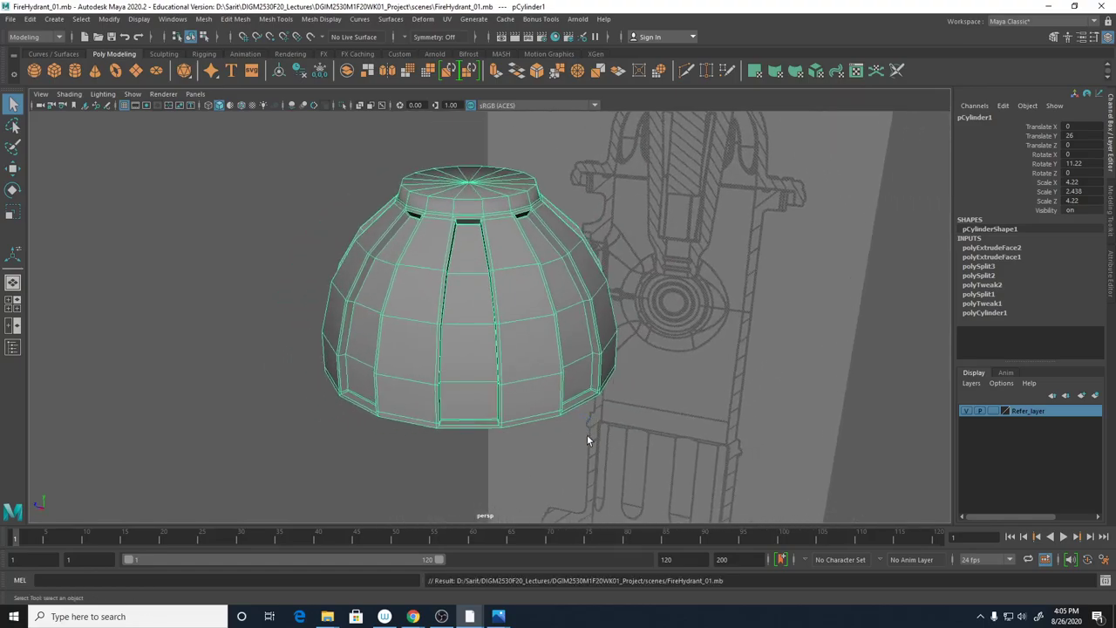
pyautogui.click(441, 617)
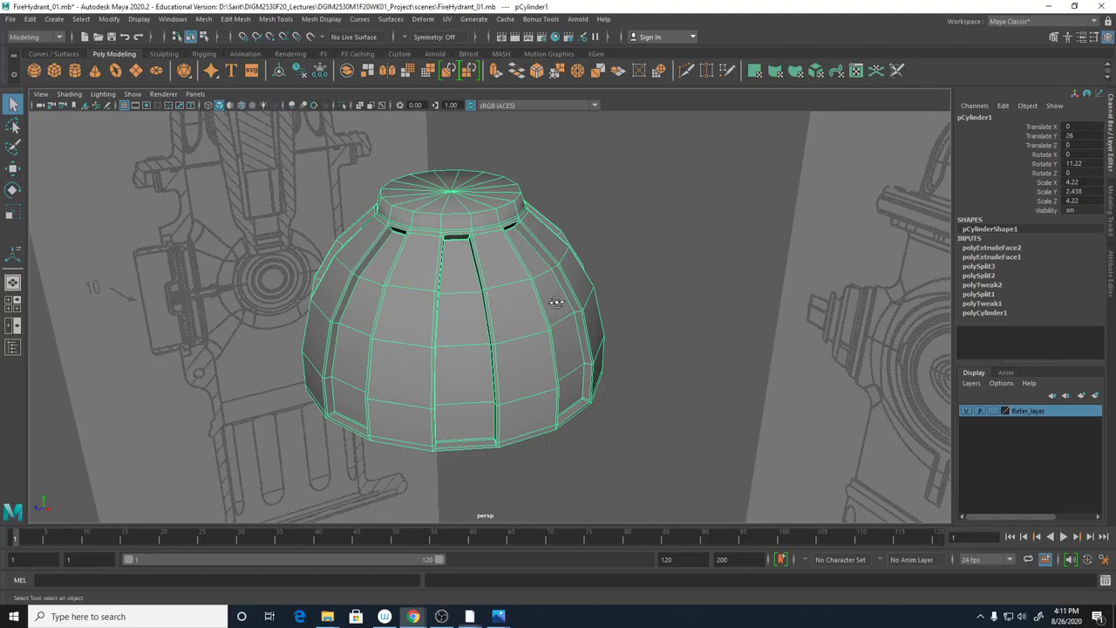
# In the side view, move the side reference image along Z to about 0.887 to centre its drawing on the dome
pyautogui.keyDown('alt'); pyautogui.moveTo(553, 305); pyautogui.dragTo(531, 300); pyautogui.keyUp('alt')
pyautogui.press('space')
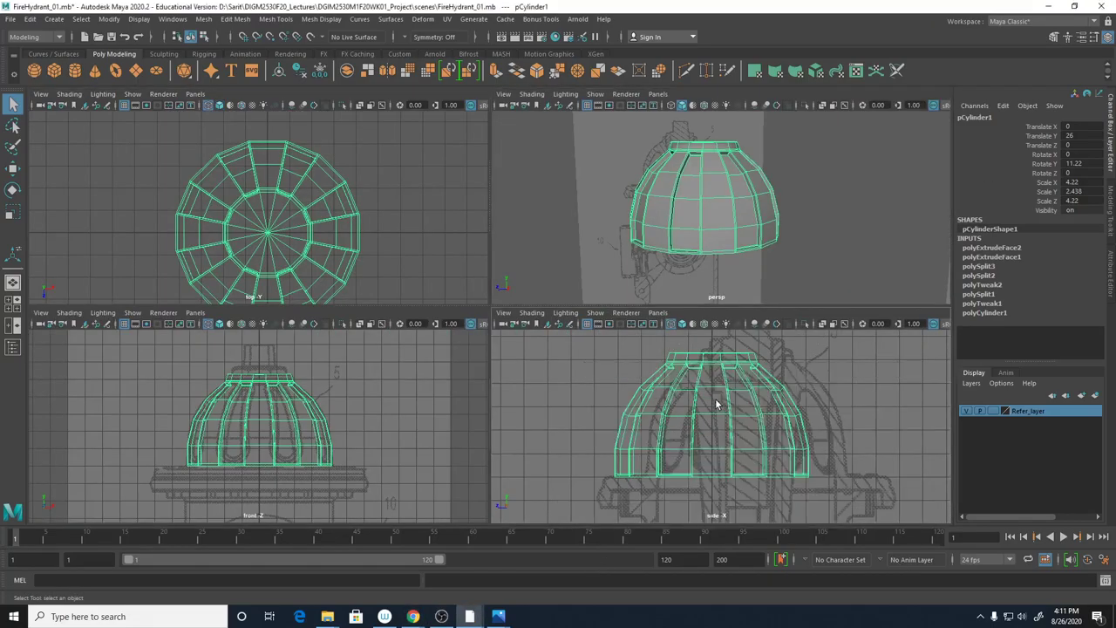
pyautogui.press('space')
pyautogui.scroll(-3, 581, 410)
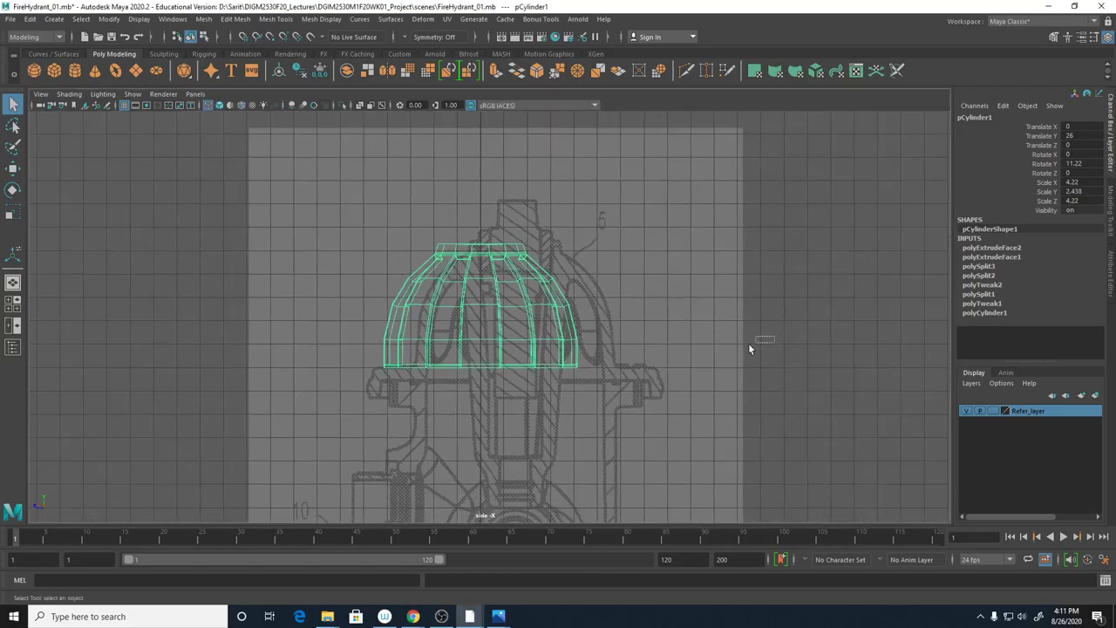
pyautogui.moveTo(749, 347); pyautogui.dragTo(752, 353)
pyautogui.keyDown('alt'); pyautogui.moveTo(812, 493); pyautogui.dragTo(821, 411, button='middle'); pyautogui.keyUp('alt')
pyautogui.press('w')
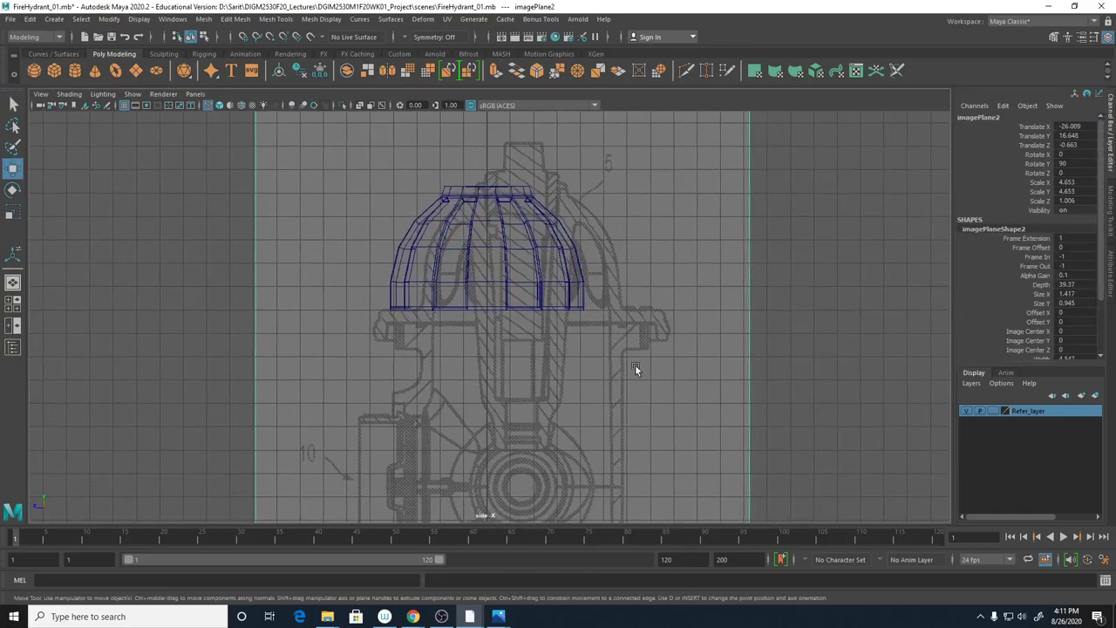
pyautogui.scroll(-3, 262, 384)
pyautogui.scroll(-2, 535, 427)
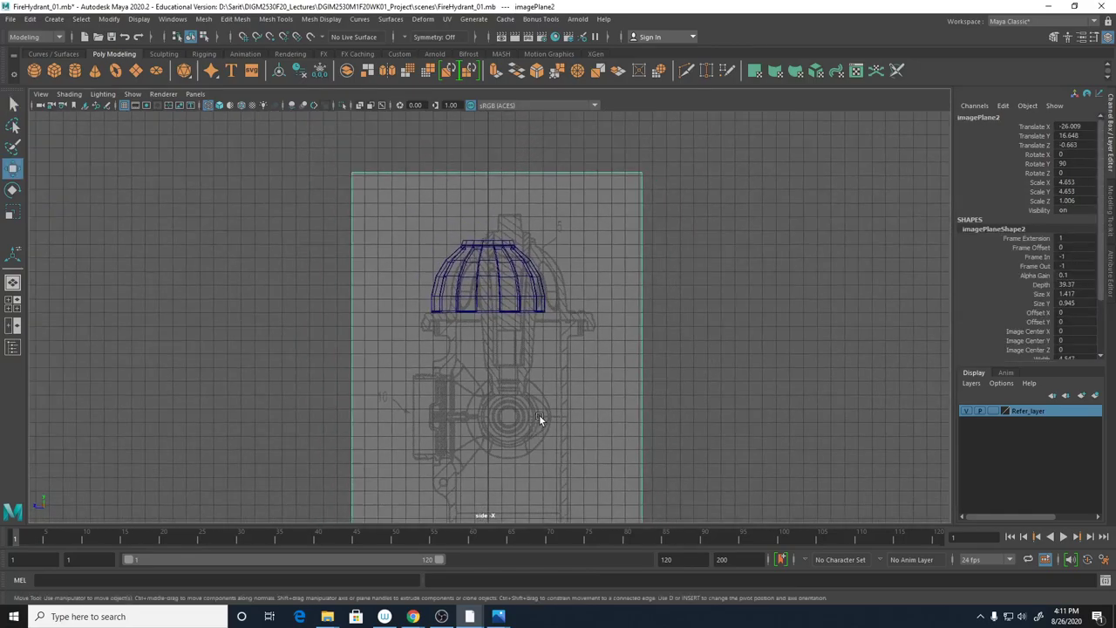
pyautogui.keyDown('alt'); pyautogui.moveTo(539, 414); pyautogui.dragTo(573, 293, button='middle'); pyautogui.keyUp('alt')
pyautogui.keyDown('alt'); pyautogui.moveTo(546, 439); pyautogui.dragTo(542, 349, button='middle'); pyautogui.keyUp('alt')
pyautogui.scroll(-3, 433, 344)
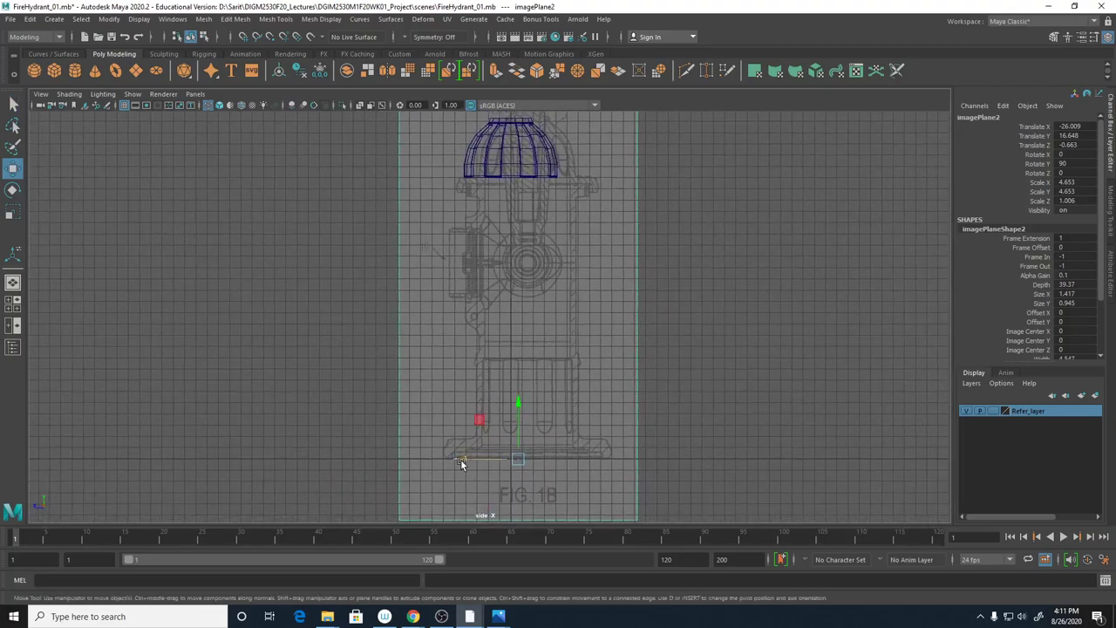
pyautogui.moveTo(460, 458); pyautogui.dragTo(443, 461)
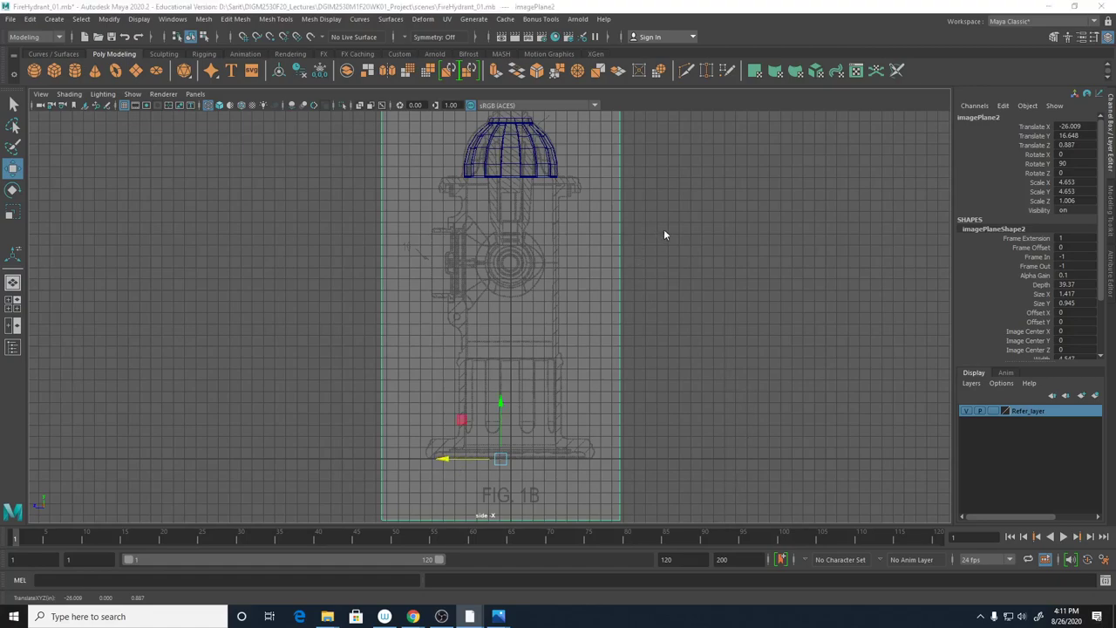
# Check the shifted reference image in perspective, and switch the side, front and top views to shaded display
pyautogui.press('space')
pyautogui.press('space')
pyautogui.keyDown('alt'); pyautogui.moveTo(703, 224); pyautogui.dragTo(530, 239); pyautogui.keyUp('alt')
pyautogui.scroll(-5, 488, 253)
pyautogui.press('space')
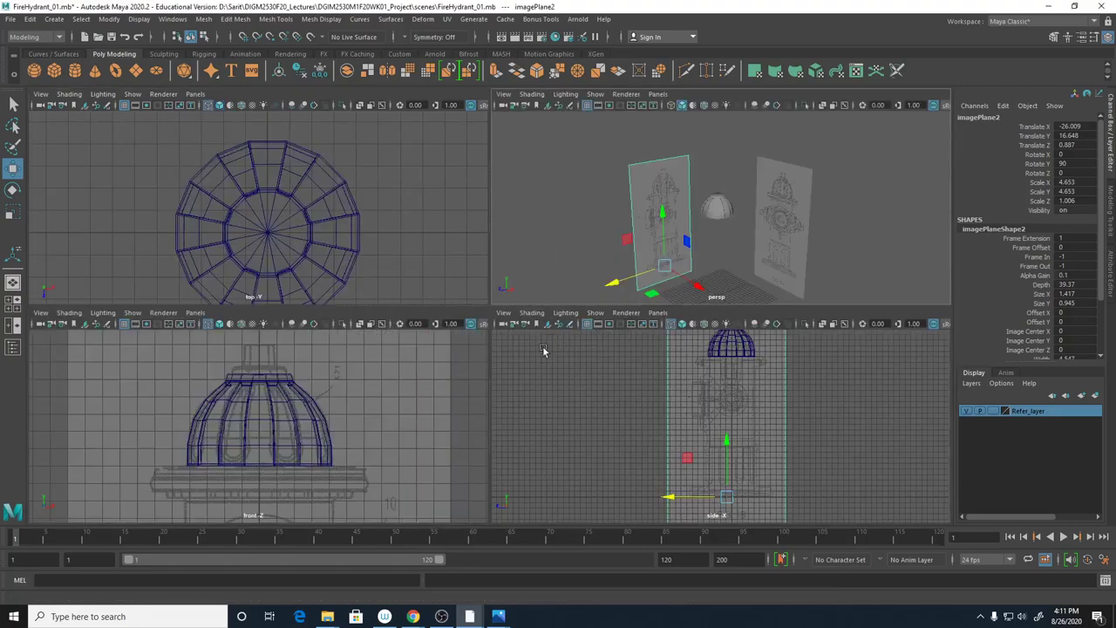
pyautogui.keyDown('alt'); pyautogui.moveTo(631, 409); pyautogui.dragTo(632, 467, button='middle'); pyautogui.keyUp('alt')
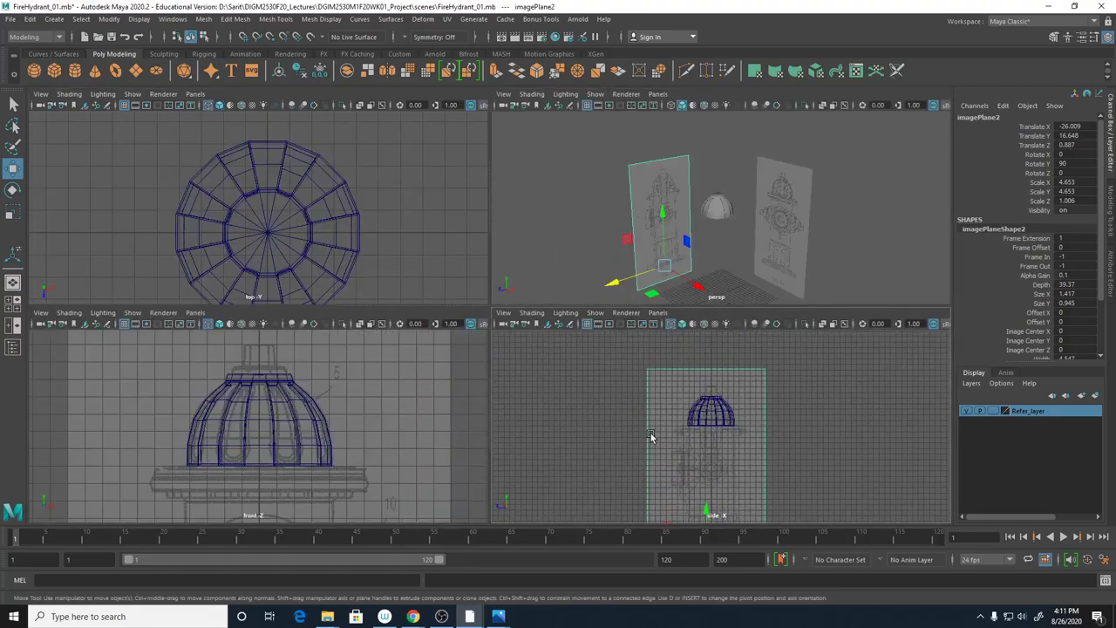
pyautogui.press('5')
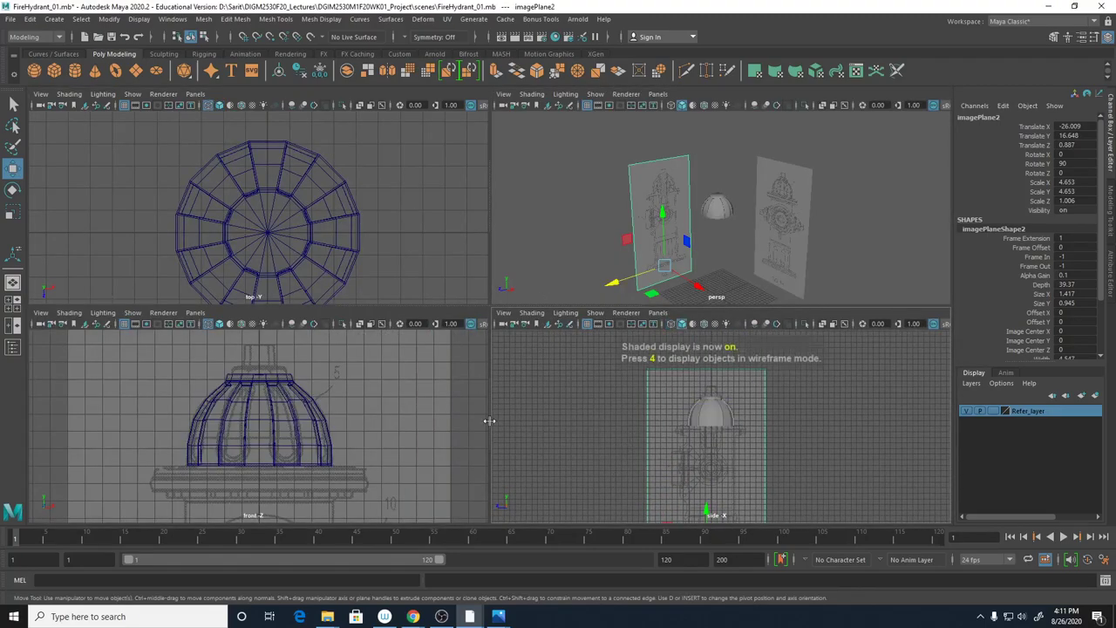
pyautogui.press('5')
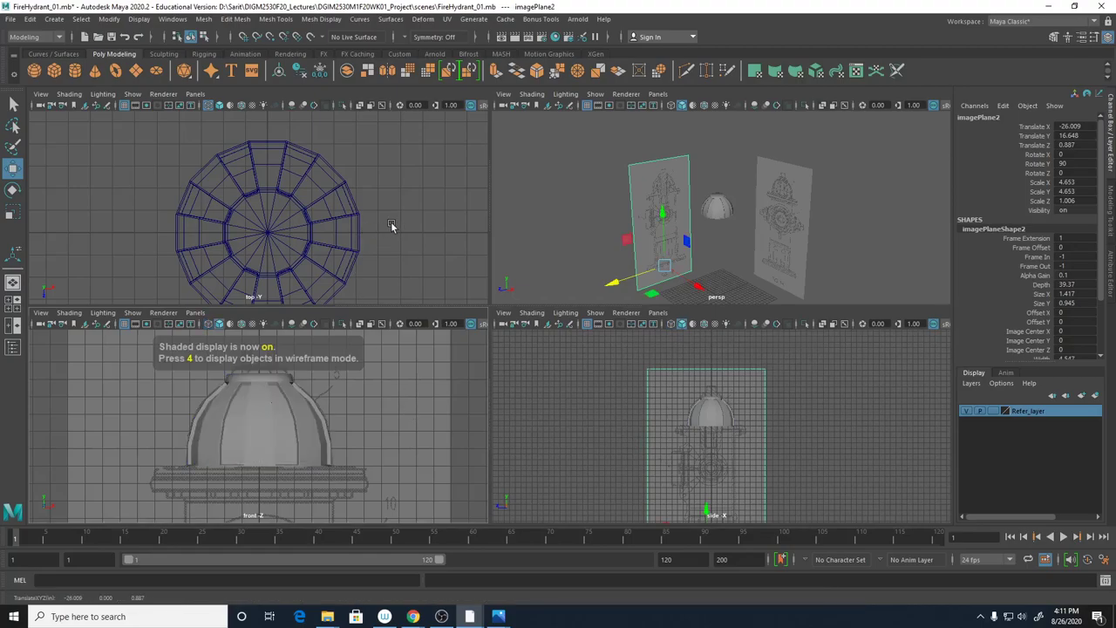
pyautogui.press('5')
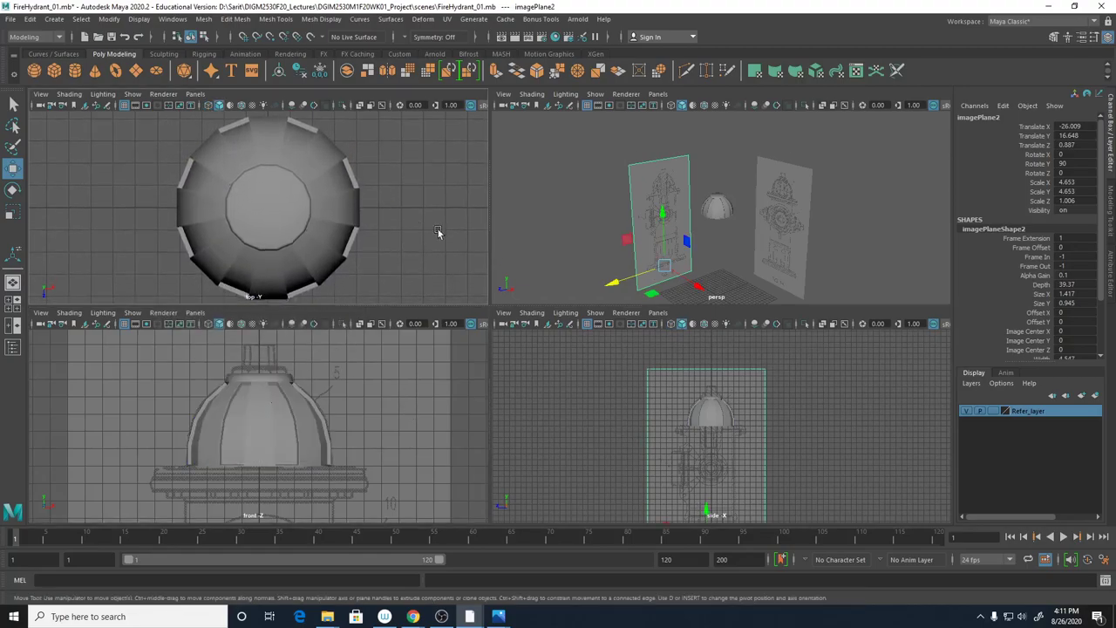
# Turn on Wireframe on Shaded in the perspective, top, front and side views
pyautogui.keyDown('alt'); pyautogui.moveTo(688, 241); pyautogui.dragTo(854, 231, button='right'); pyautogui.keyUp('alt')
pyautogui.click(738, 166)
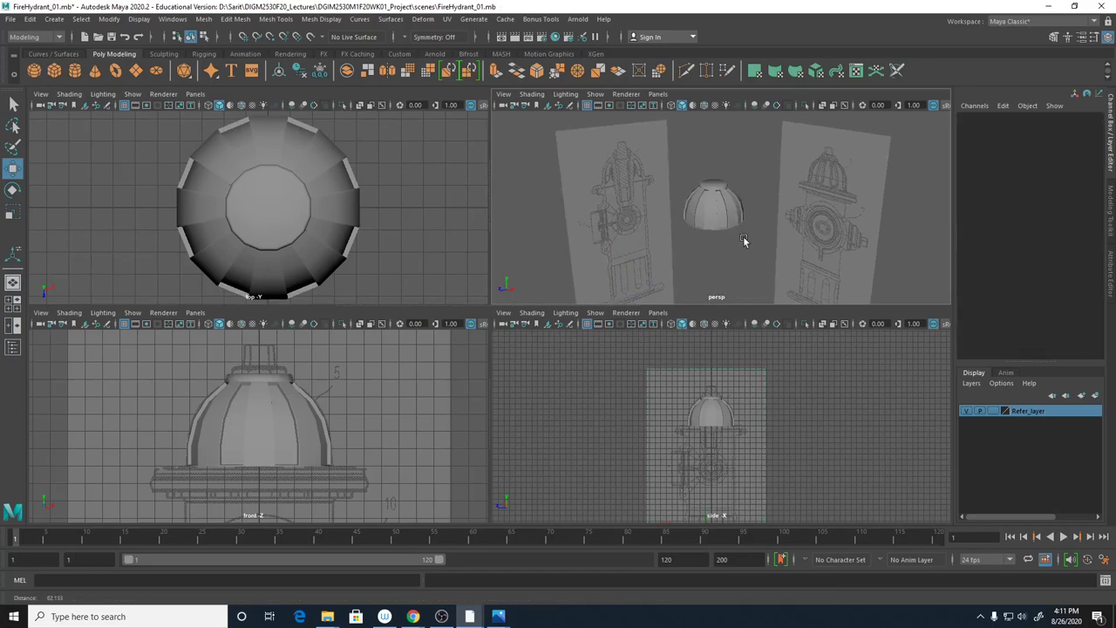
pyautogui.scroll(3, 842, 257)
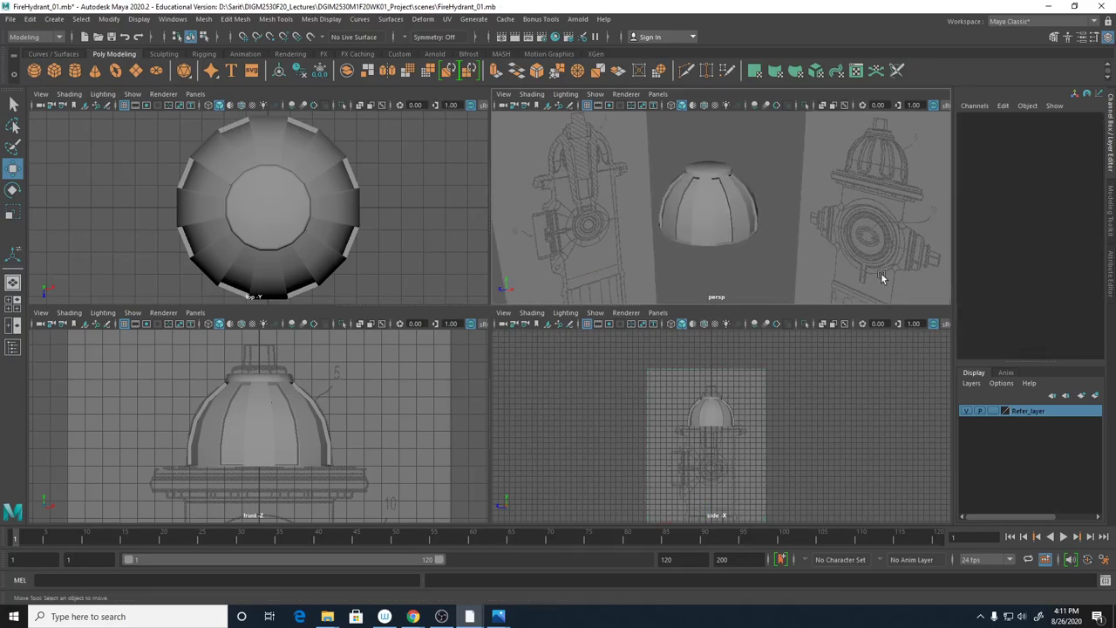
pyautogui.click(704, 105)
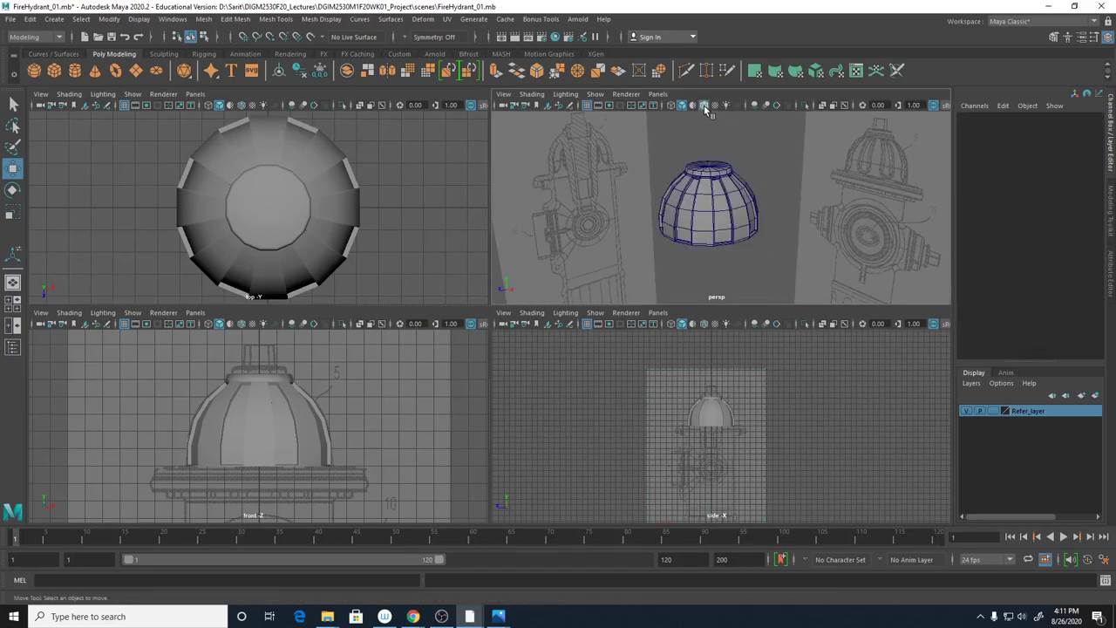
pyautogui.click(243, 106)
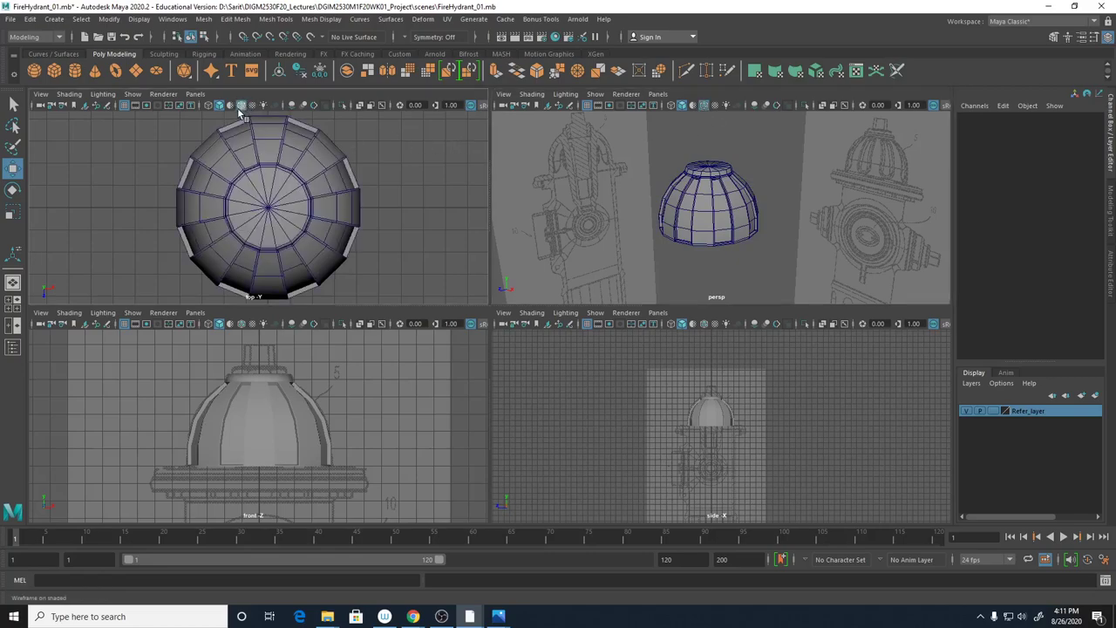
pyautogui.click(243, 323)
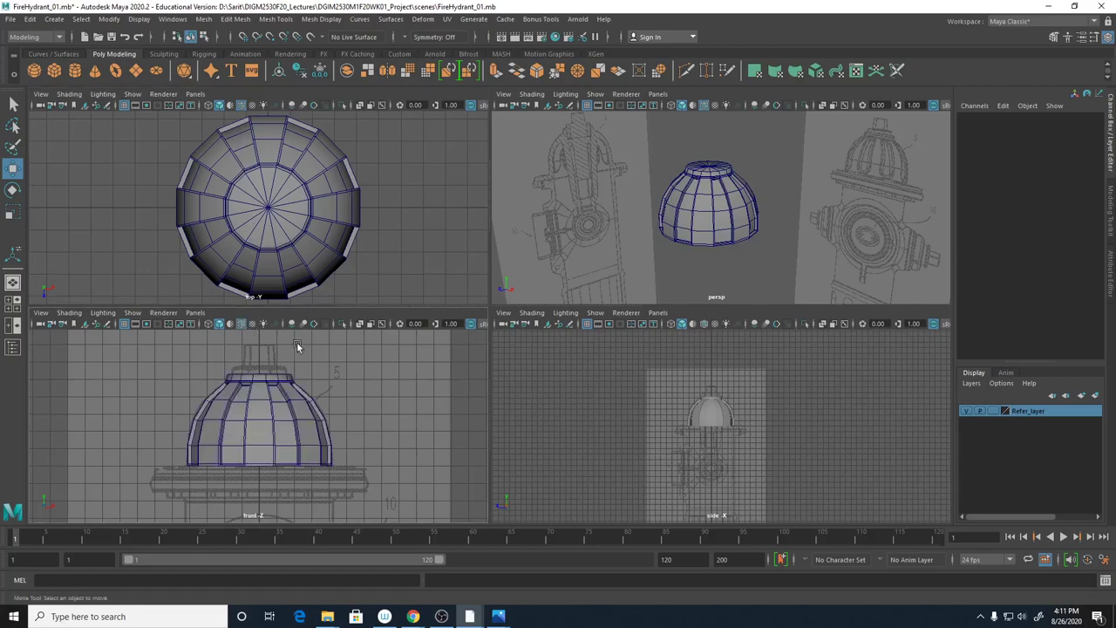
pyautogui.click(705, 325)
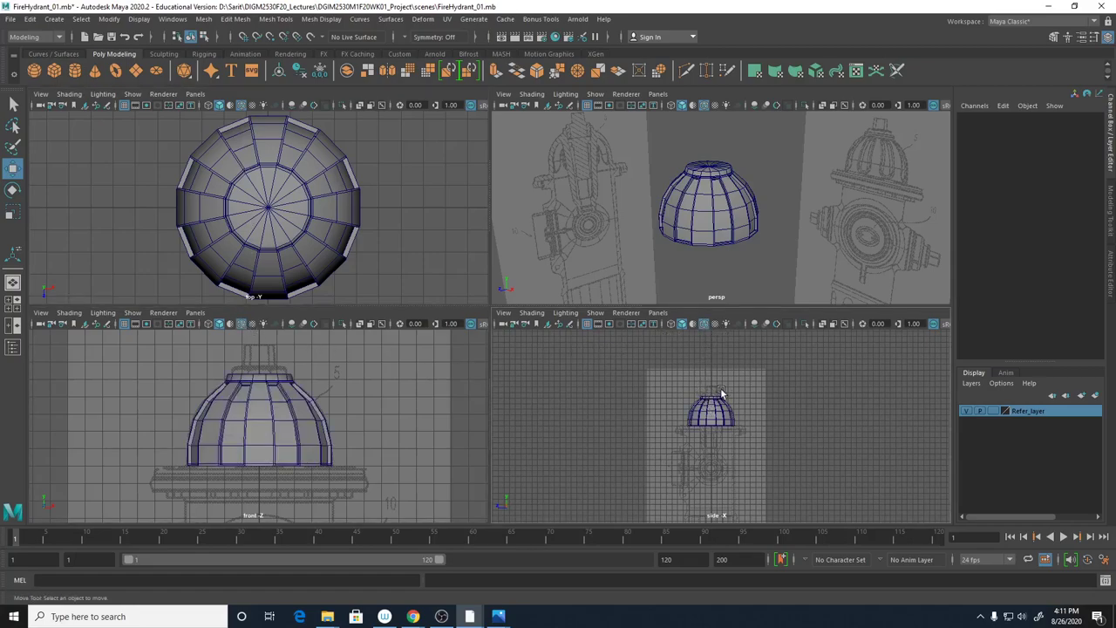
# Frame the dome in the side view and look up the Wireframe on Shaded option among the shading settings
pyautogui.keyDown('alt'); pyautogui.moveTo(730, 406); pyautogui.dragTo(697, 363, button='middle'); pyautogui.keyUp('alt')
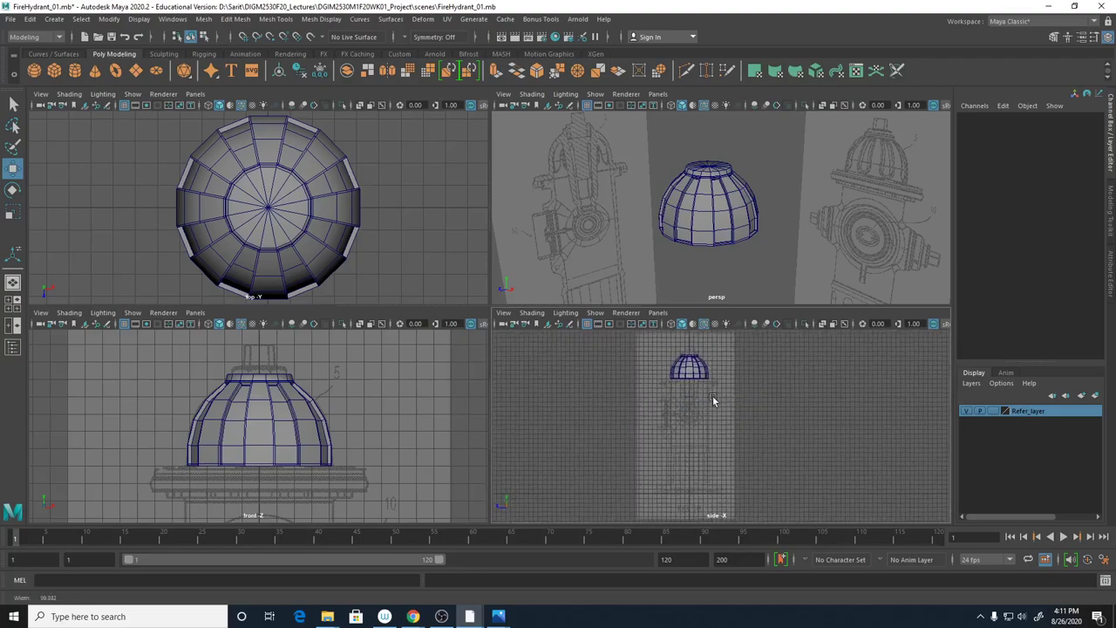
pyautogui.scroll(2, 713, 395)
pyautogui.click(670, 353)
pyautogui.press('f')
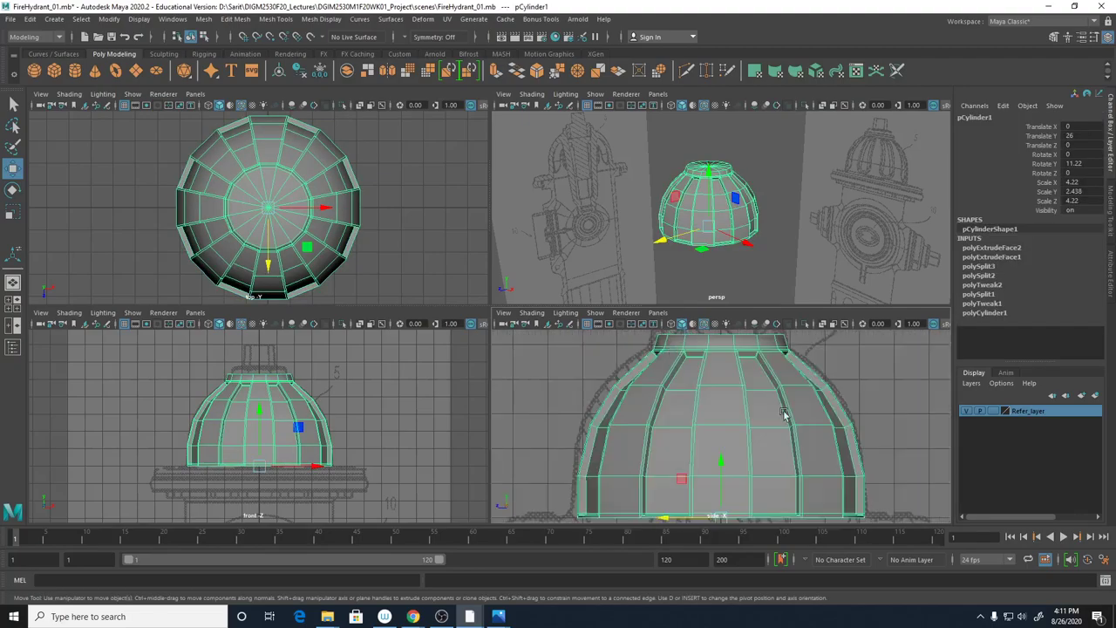
pyautogui.click(893, 436)
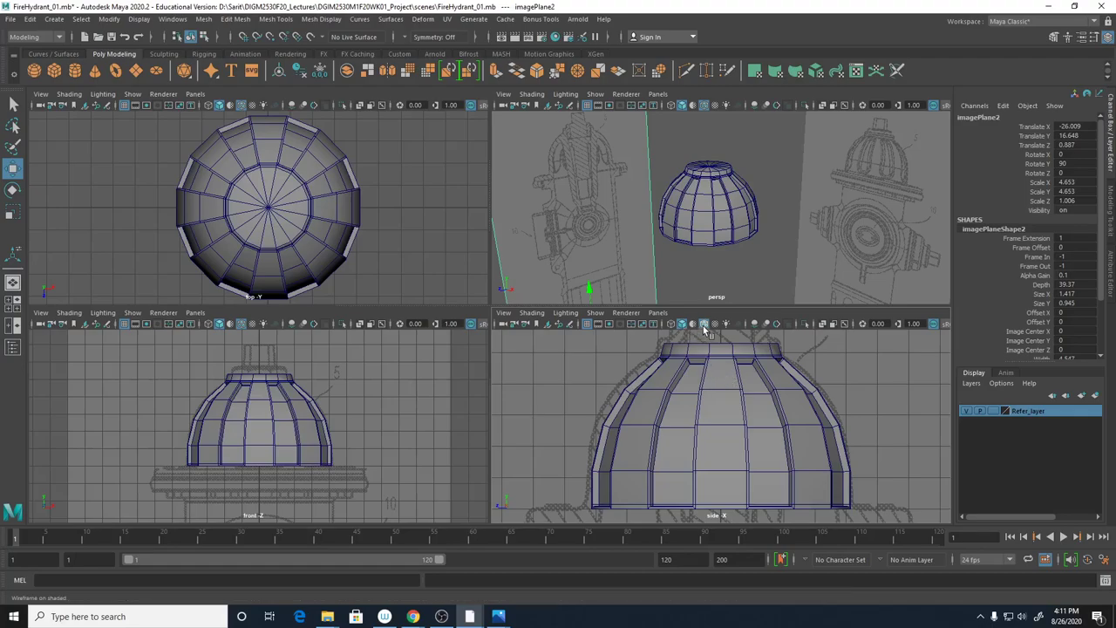
pyautogui.click(532, 312)
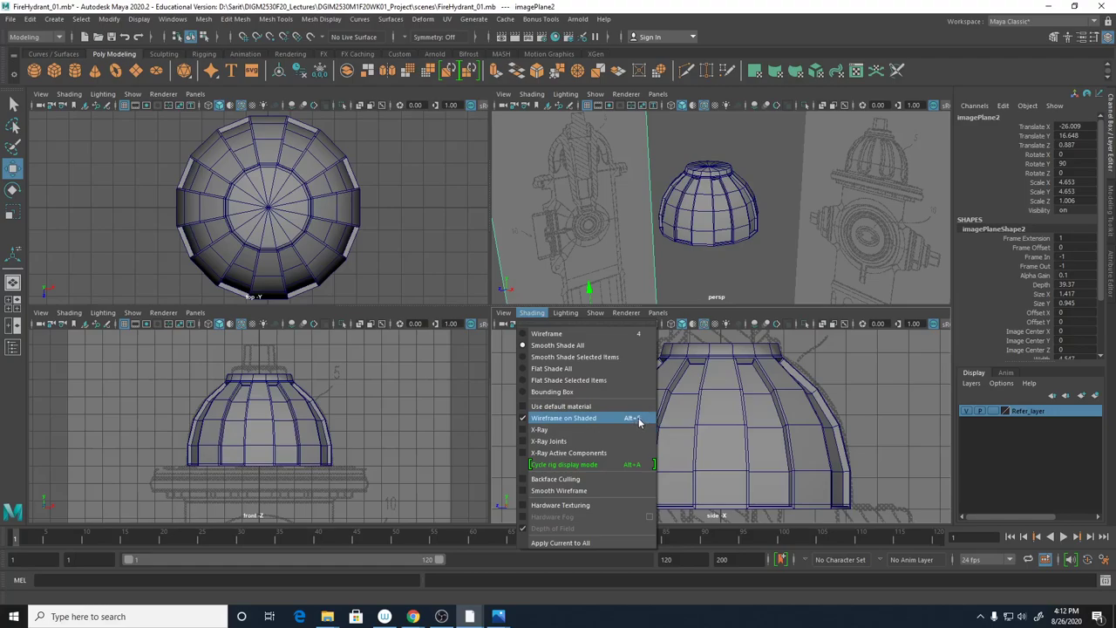
pyautogui.click(751, 314)
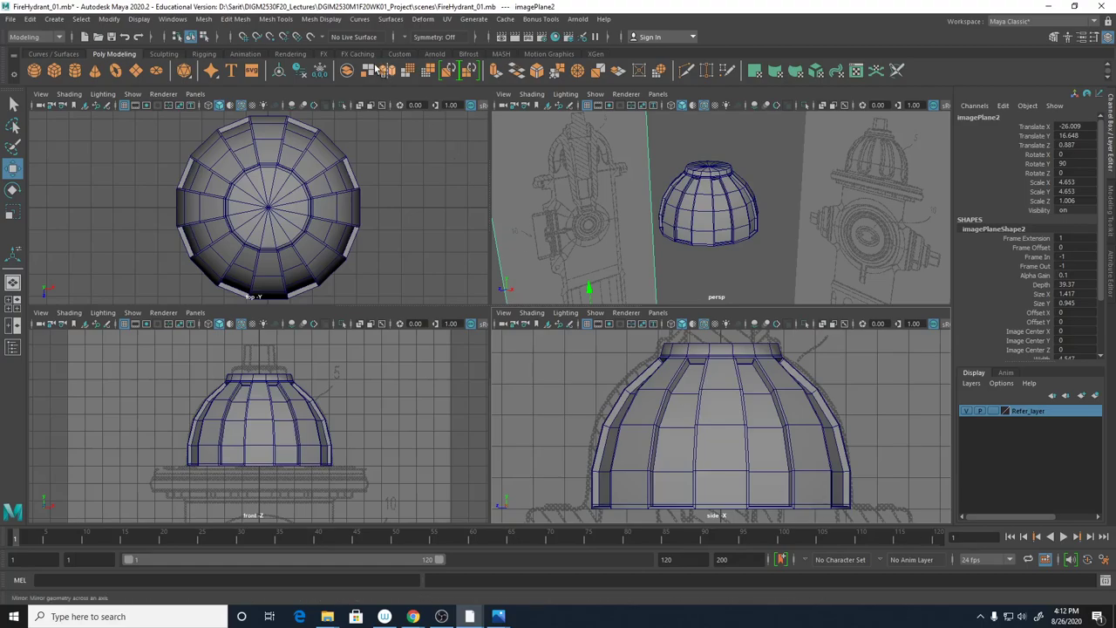
# Turn on the Poly Count heads-up display in the viewports
pyautogui.click(150, 20)
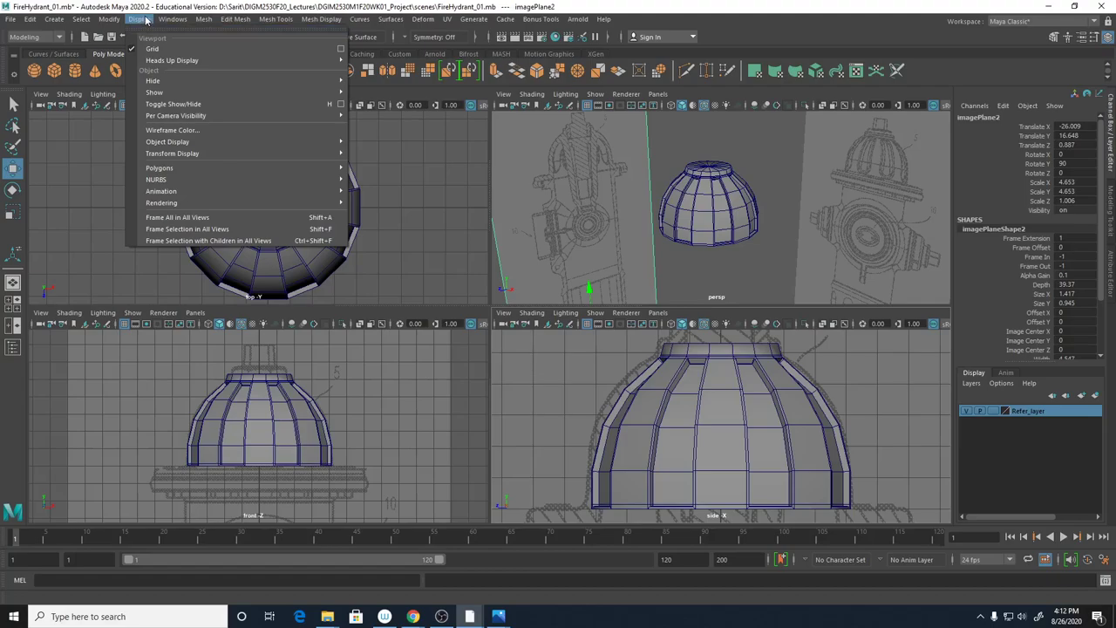
pyautogui.moveTo(186, 65)
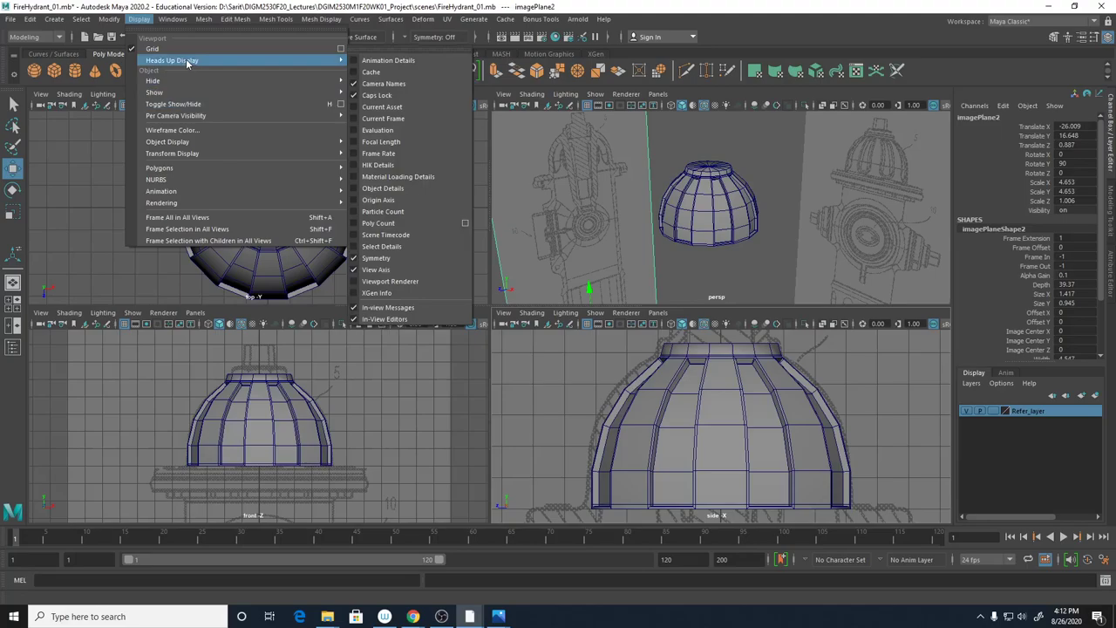
pyautogui.click(379, 223)
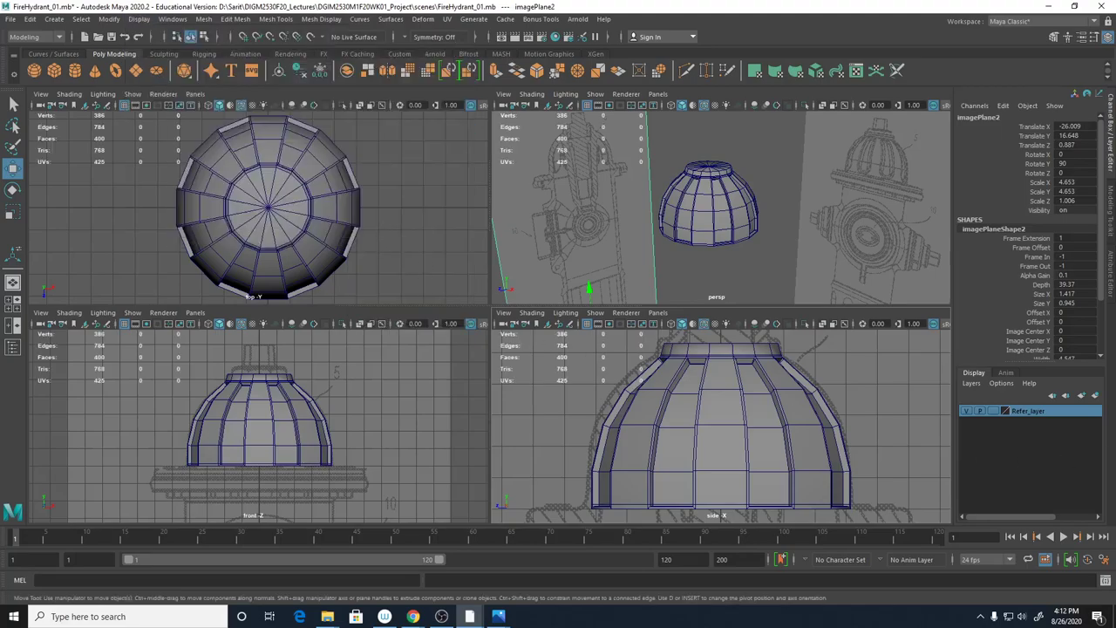
# Select the four faces of one recessed dome panel and check the poly count display in the enlarged side view
pyautogui.click(708, 218)
pyautogui.press('f')
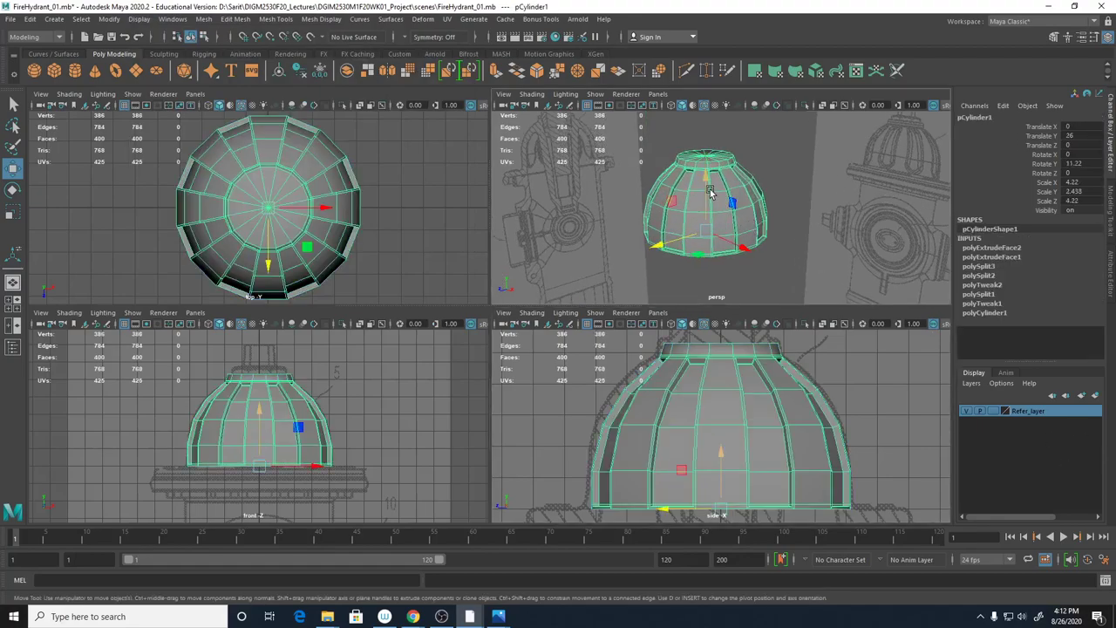
pyautogui.press('q')
pyautogui.moveTo(711, 193)
pyautogui.mouseDown(button='right')
pyautogui.moveTo(718, 204)
pyautogui.moveTo(721, 187)
pyautogui.mouseUp(button='right')
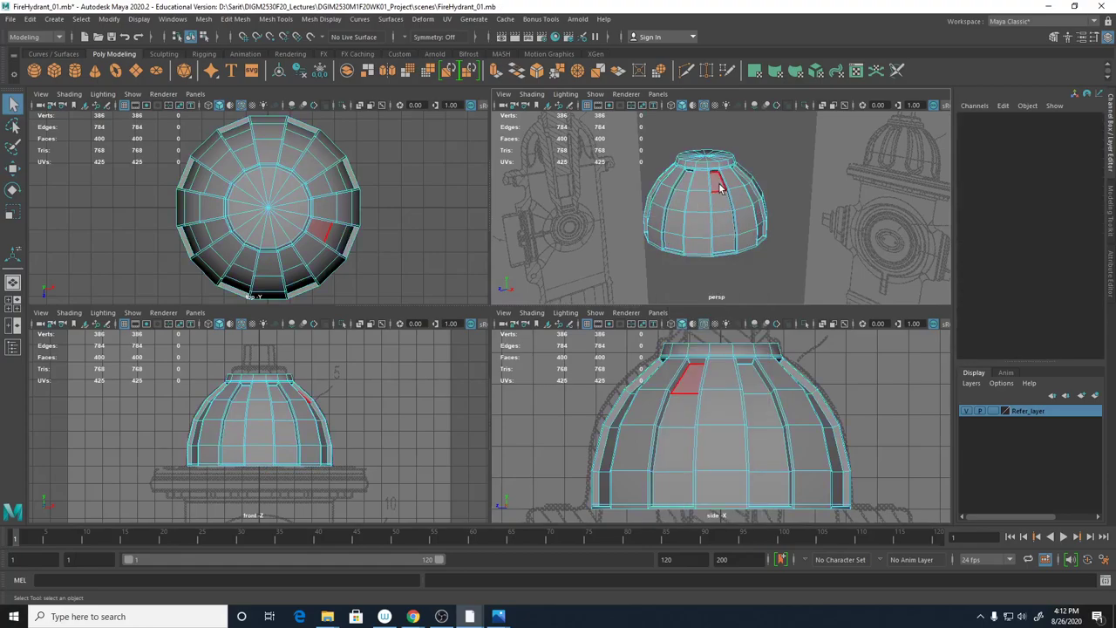
pyautogui.moveTo(720, 187); pyautogui.dragTo(726, 255)
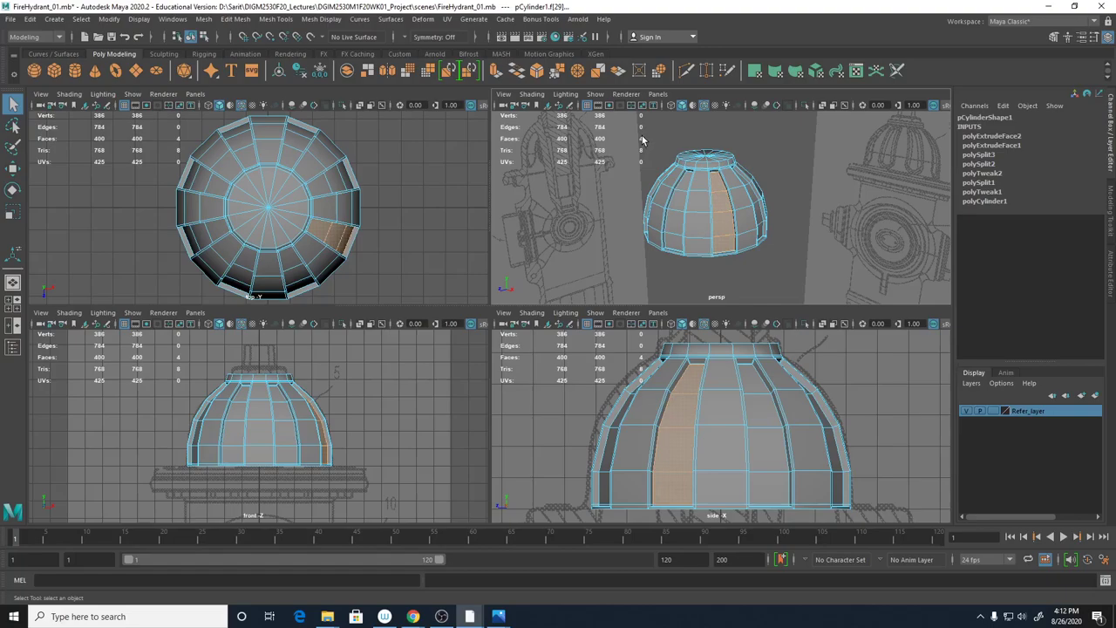
pyautogui.hotkey('ctrl', 'e')
pyautogui.press('space')
pyautogui.scroll(3, 667, 314)
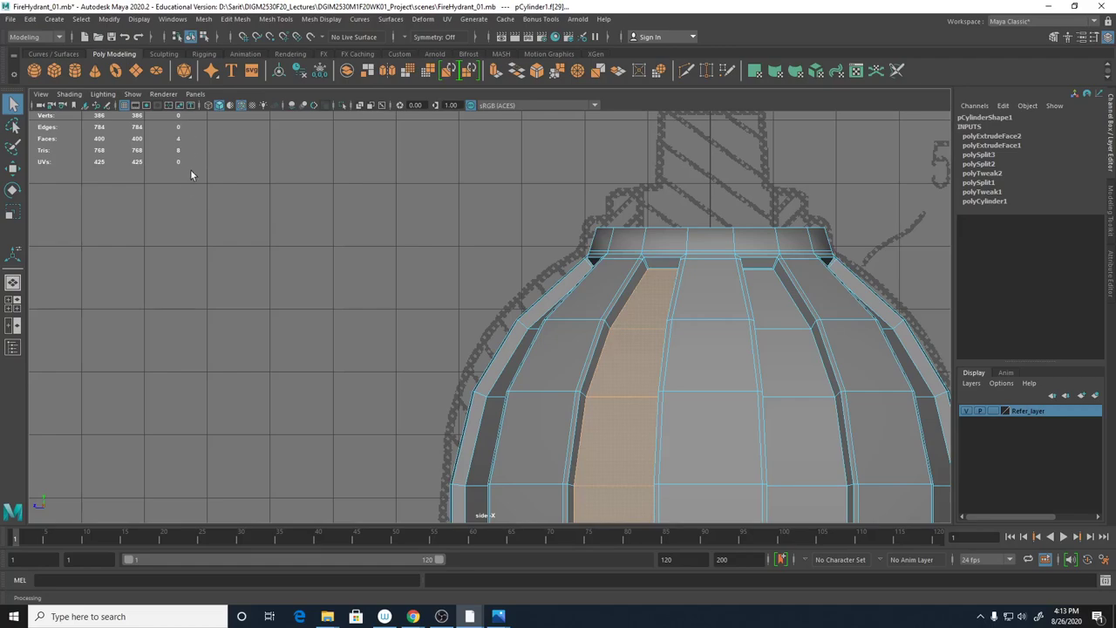
# Deselect the dome panel faces and show the side view in wireframe to compare the dome with the reference drawing
pyautogui.scroll(-3, 834, 399)
pyautogui.keyDown('alt'); pyautogui.moveTo(593, 373); pyautogui.dragTo(553, 268, button='middle'); pyautogui.keyUp('alt')
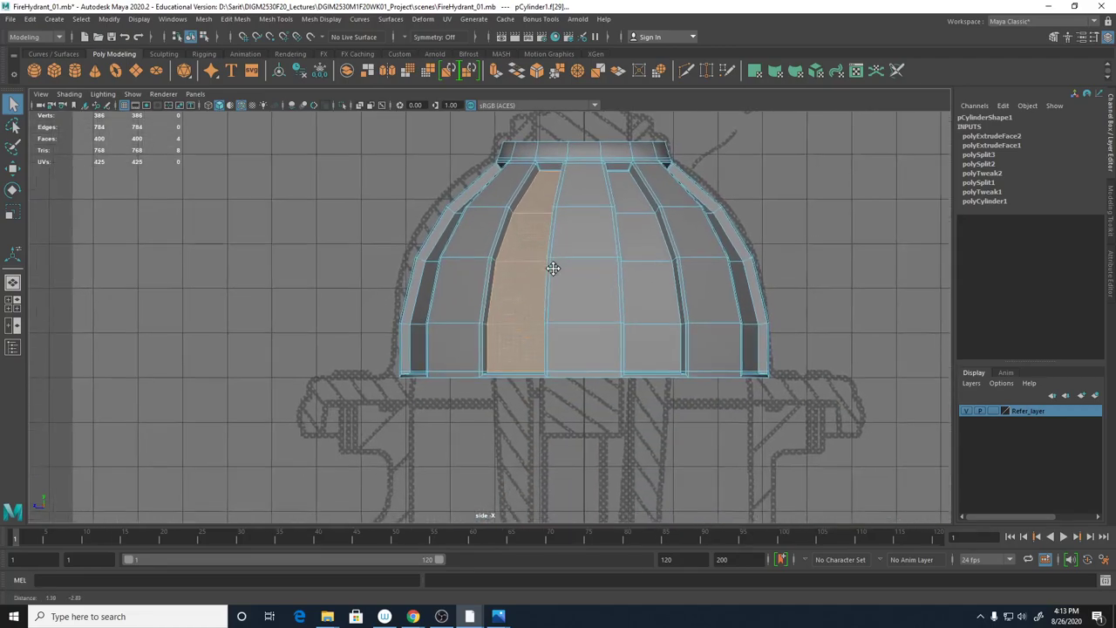
pyautogui.click(625, 416)
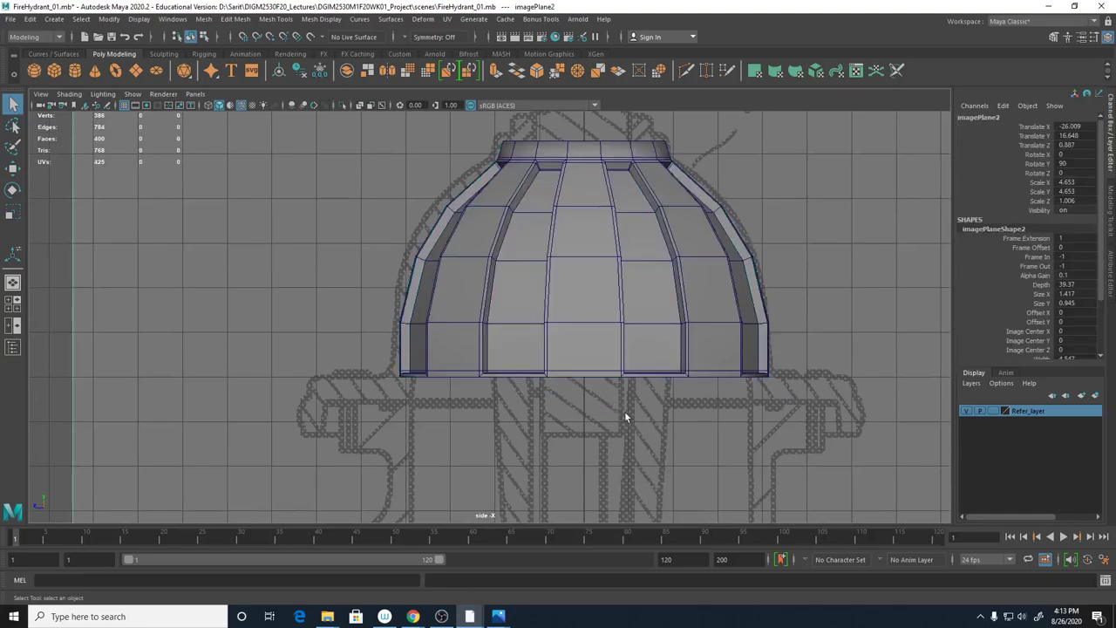
pyautogui.press('4')
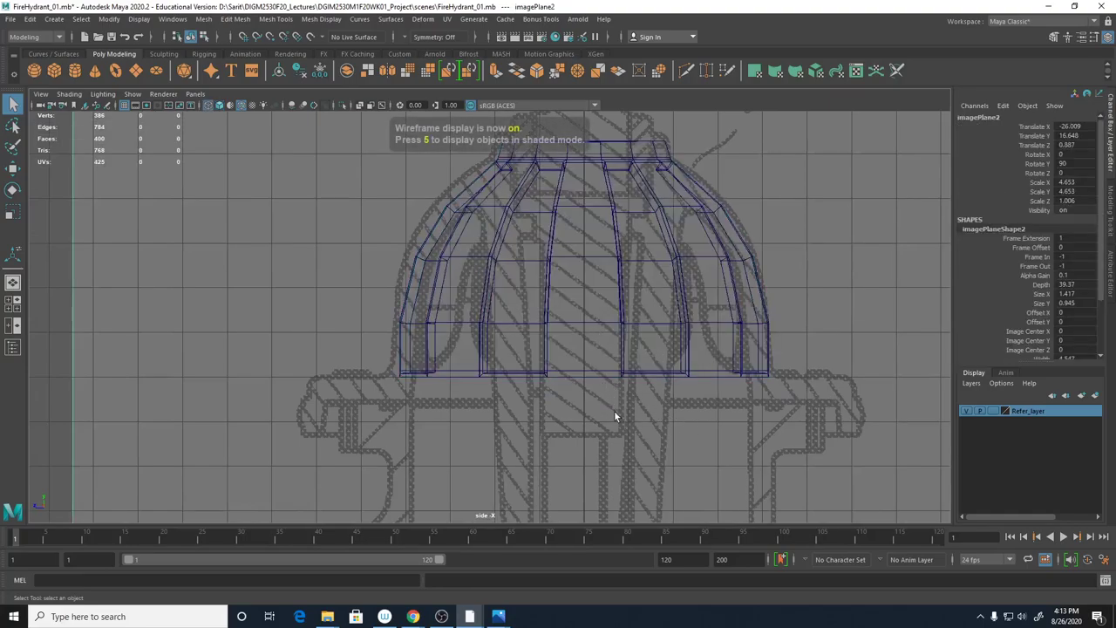
pyautogui.scroll(4, 532, 408)
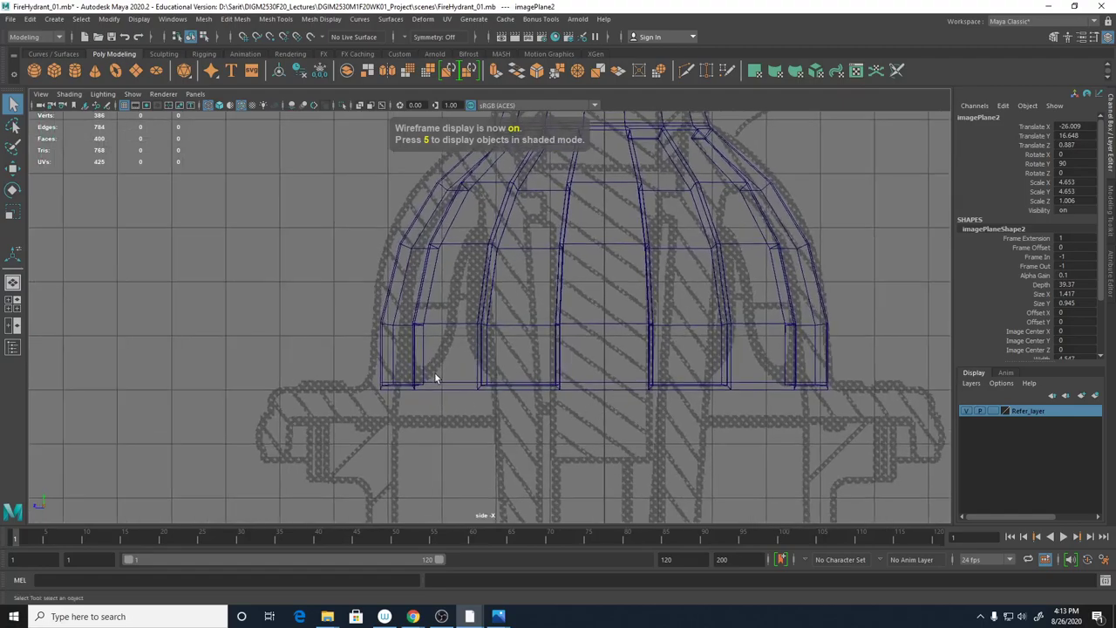
# Select the dome in the perspective view and turn on its smooth mesh preview
pyautogui.press('space')
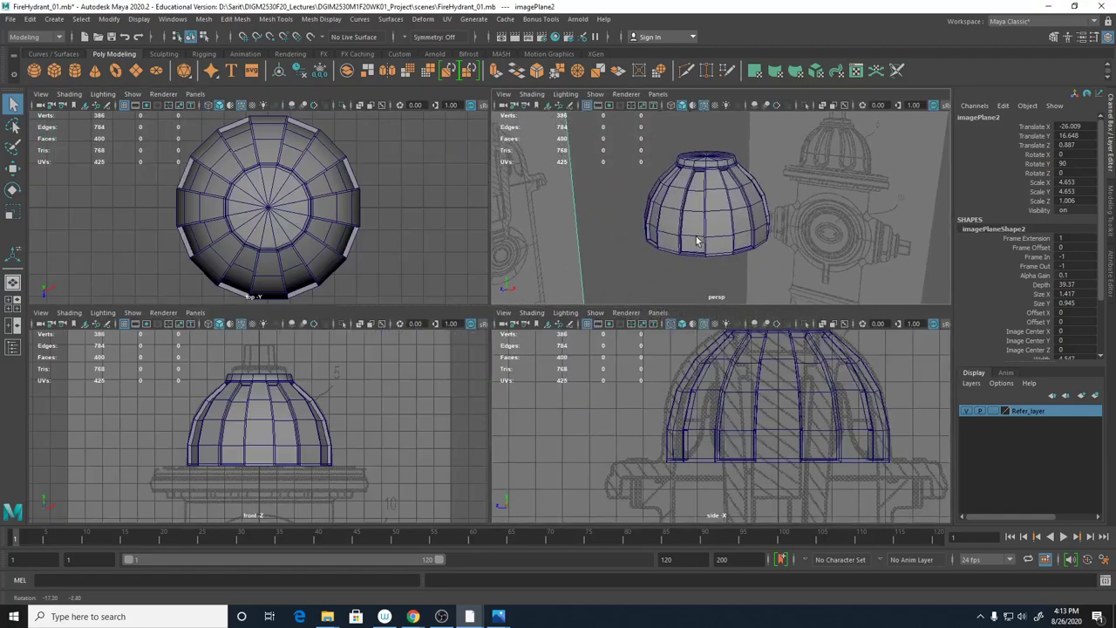
pyautogui.click(700, 231)
pyautogui.press('3')
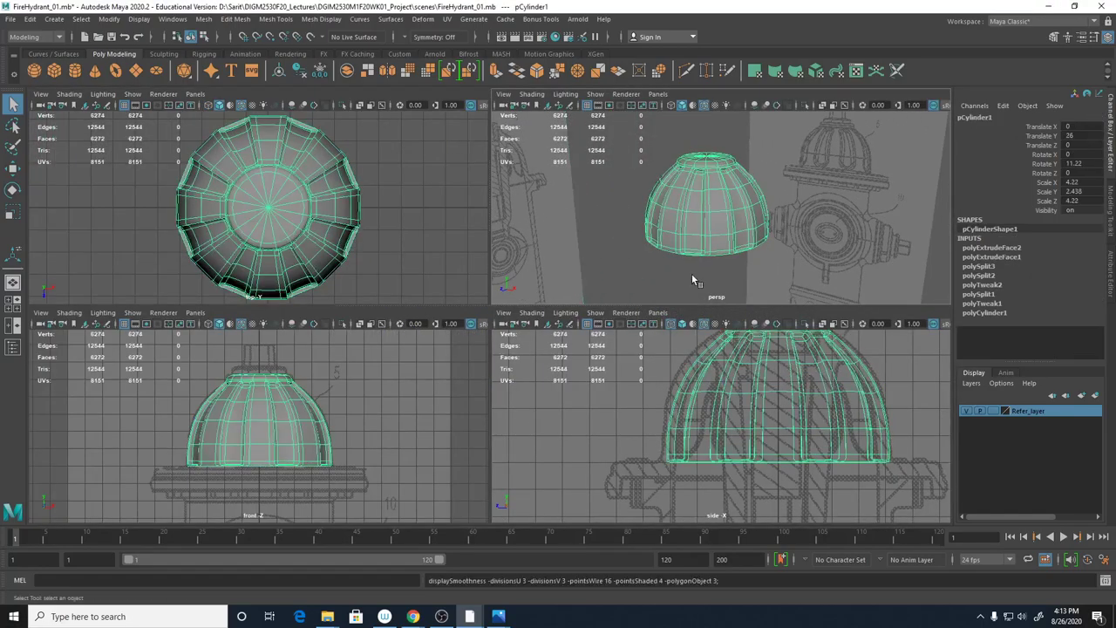
pyautogui.keyDown('alt'); pyautogui.moveTo(691, 273); pyautogui.dragTo(822, 272, button='right'); pyautogui.keyUp('alt')
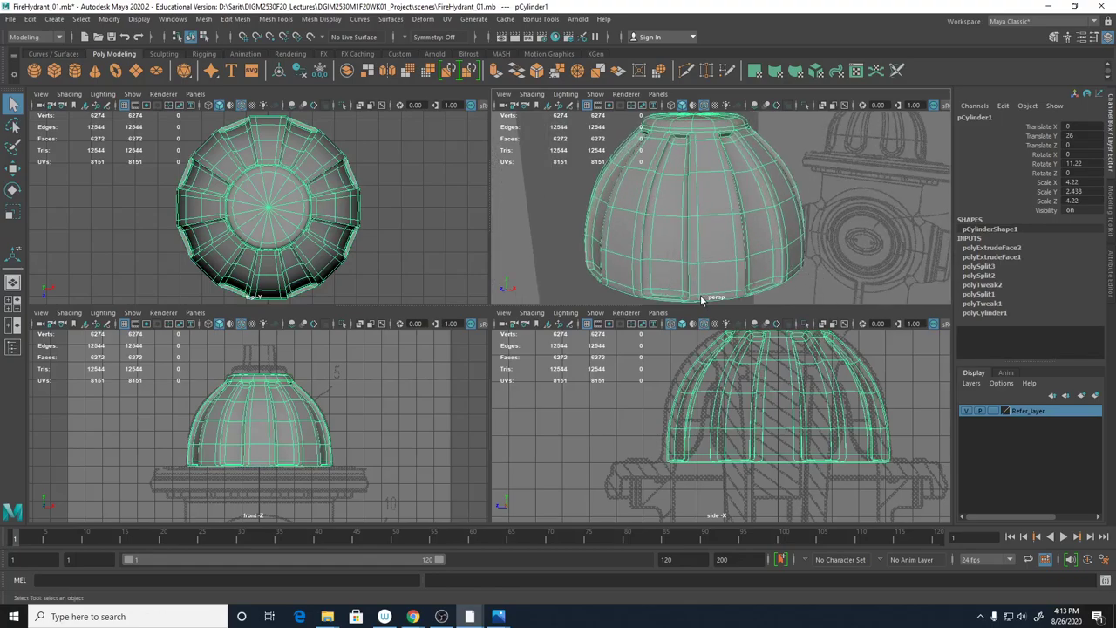
# Switch the dome to edge selection and select the horizontal edge loop just above its bottom rim
pyautogui.keyDown('alt'); pyautogui.moveTo(663, 279); pyautogui.dragTo(668, 176, button='middle'); pyautogui.keyUp('alt')
pyautogui.rightClick(668, 176)
pyautogui.click(666, 177)
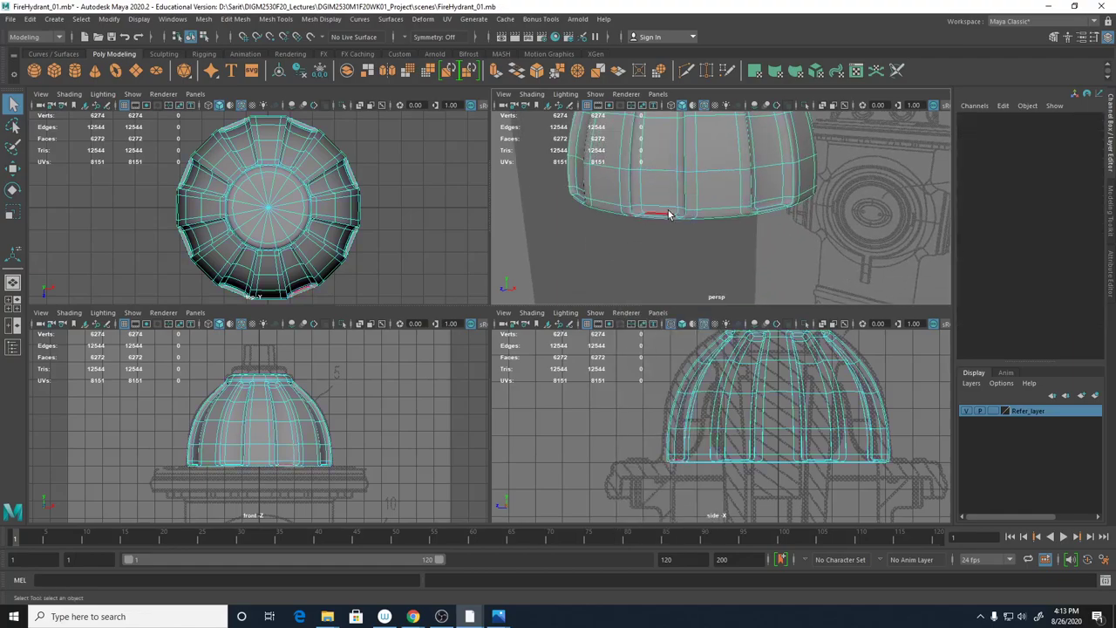
pyautogui.click(667, 209)
pyautogui.doubleClick(667, 209)
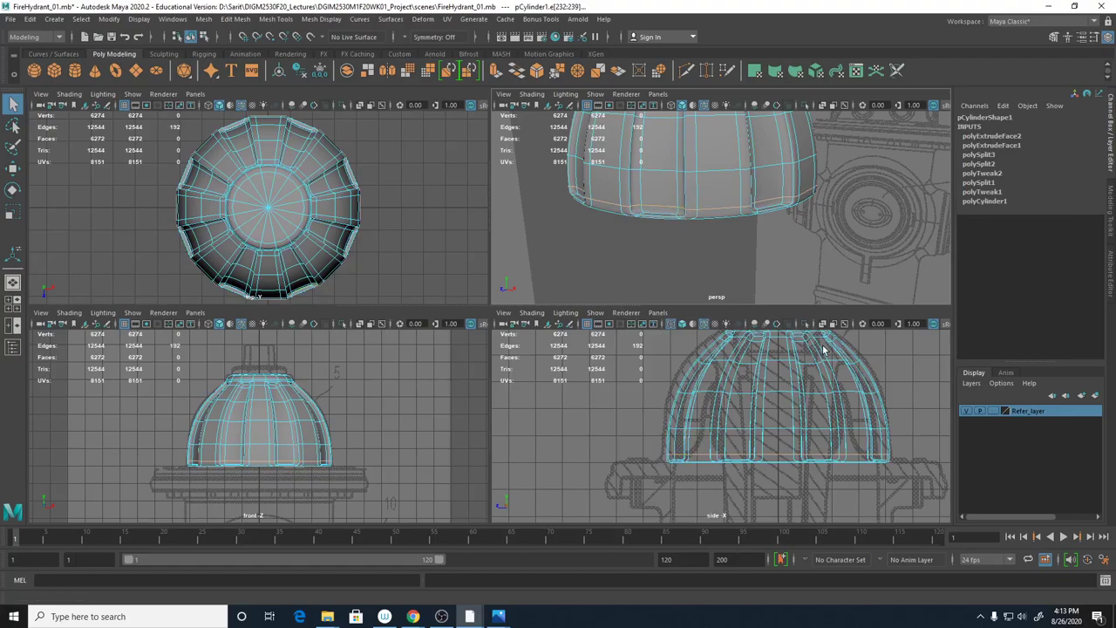
pyautogui.keyDown('alt'); pyautogui.moveTo(752, 247); pyautogui.dragTo(728, 285); pyautogui.keyUp('alt')
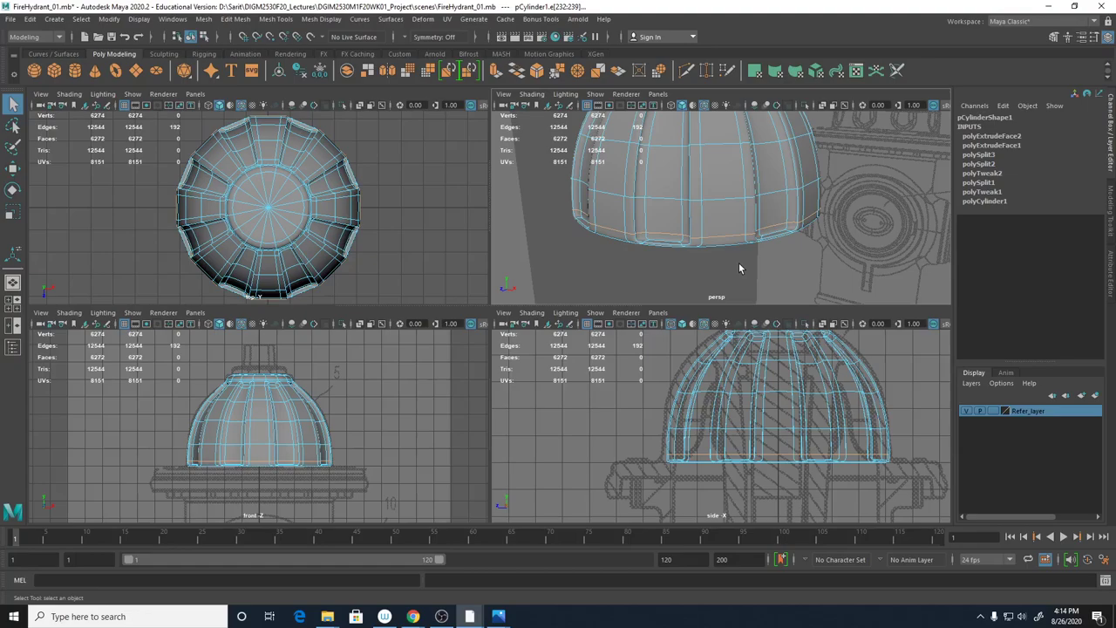
pyautogui.doubleClick(716, 247)
# Try moving the lower edge loop vertically in the perspective and front views, and undo both moves
pyautogui.press('w')
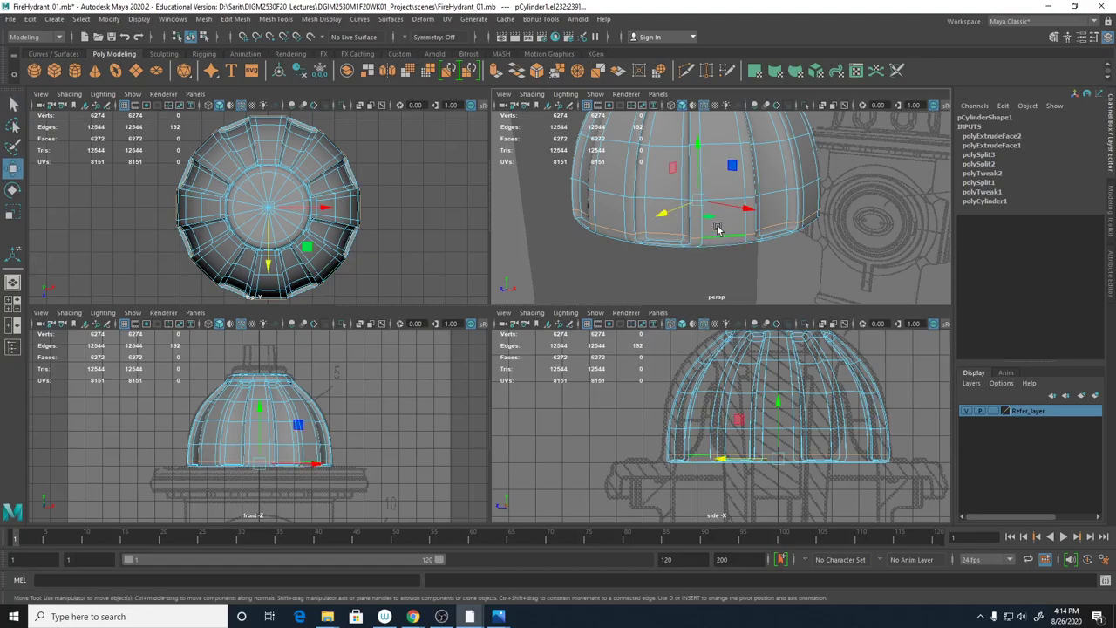
pyautogui.moveTo(698, 155); pyautogui.dragTo(698, 131)
pyautogui.scroll(3, 345, 459)
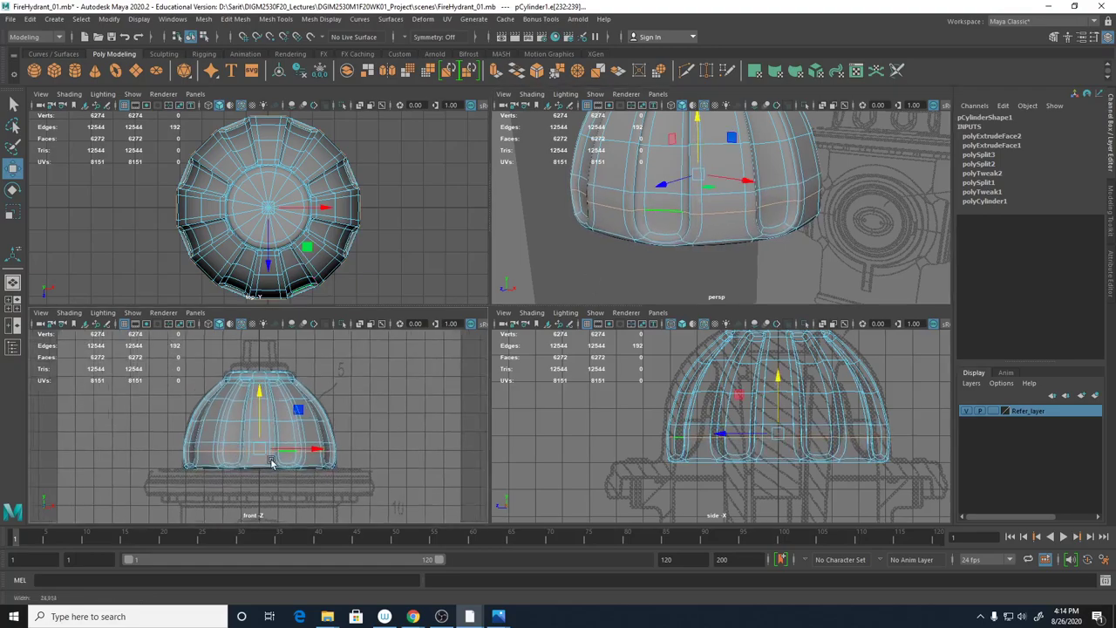
pyautogui.press('space')
pyautogui.scroll(-2, 510, 341)
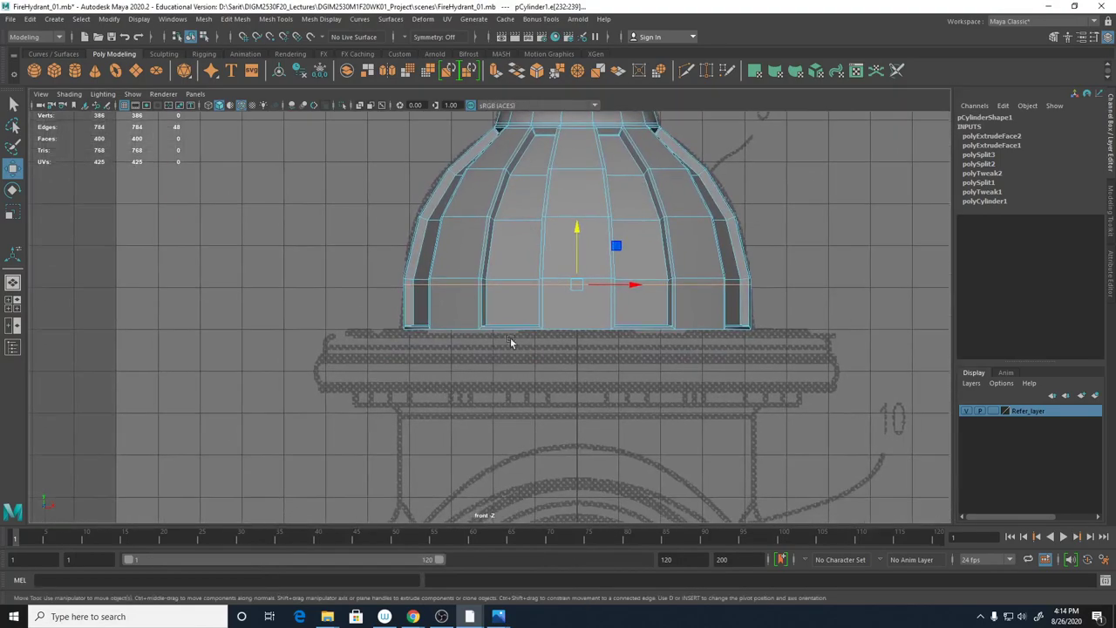
pyautogui.moveTo(579, 229); pyautogui.dragTo(579, 255)
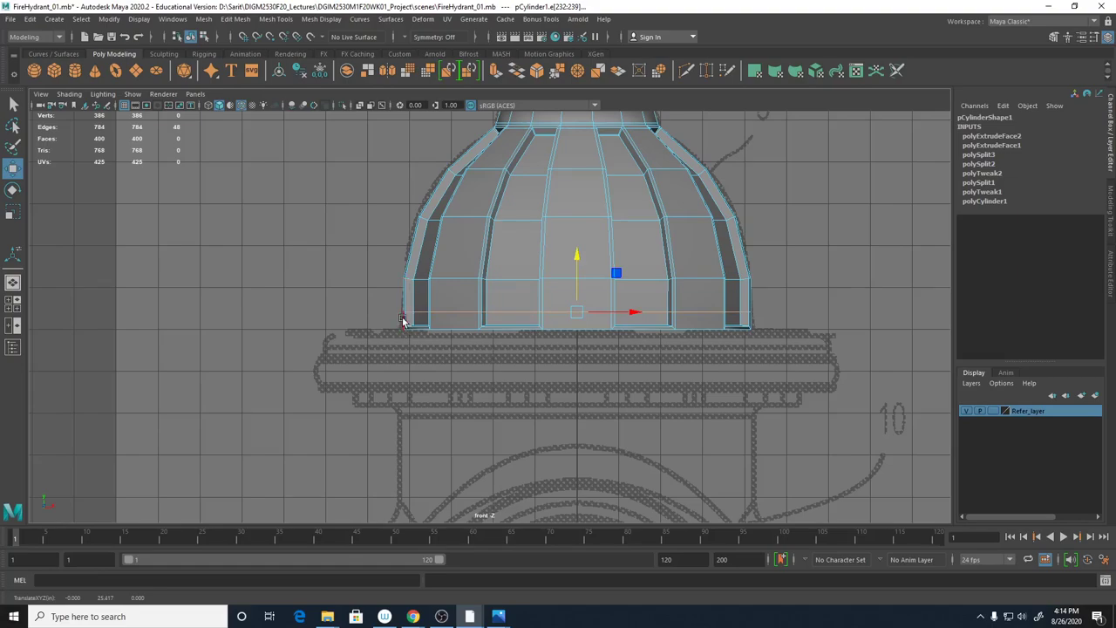
pyautogui.hotkey('ctrl', 'z')
pyautogui.hotkey('ctrl', 'z')
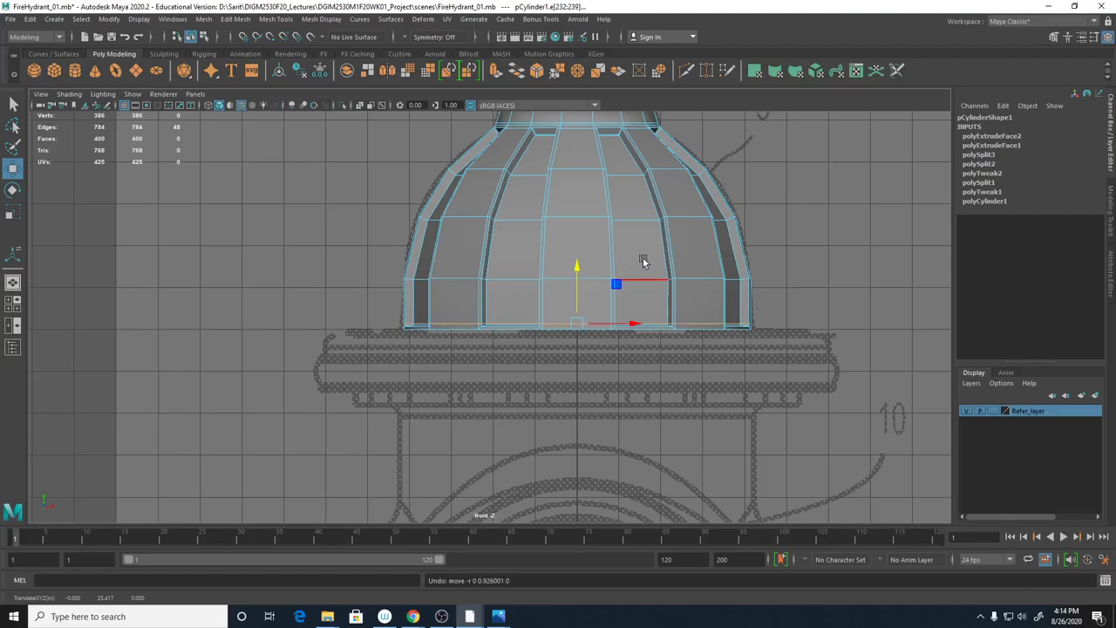
# Examine the lower edge loop and the bottom corners of the recessed panels up close in the perspective view
pyautogui.press('space')
pyautogui.keyDown('alt'); pyautogui.moveTo(724, 222); pyautogui.dragTo(743, 225); pyautogui.keyUp('alt')
pyautogui.moveTo(742, 225)
pyautogui.keyDown('alt'); pyautogui.mouseDown(button='right')
pyautogui.moveTo(797, 257)
pyautogui.moveTo(747, 256)
pyautogui.moveTo(735, 241)
pyautogui.mouseUp(button='right'); pyautogui.keyUp('alt')
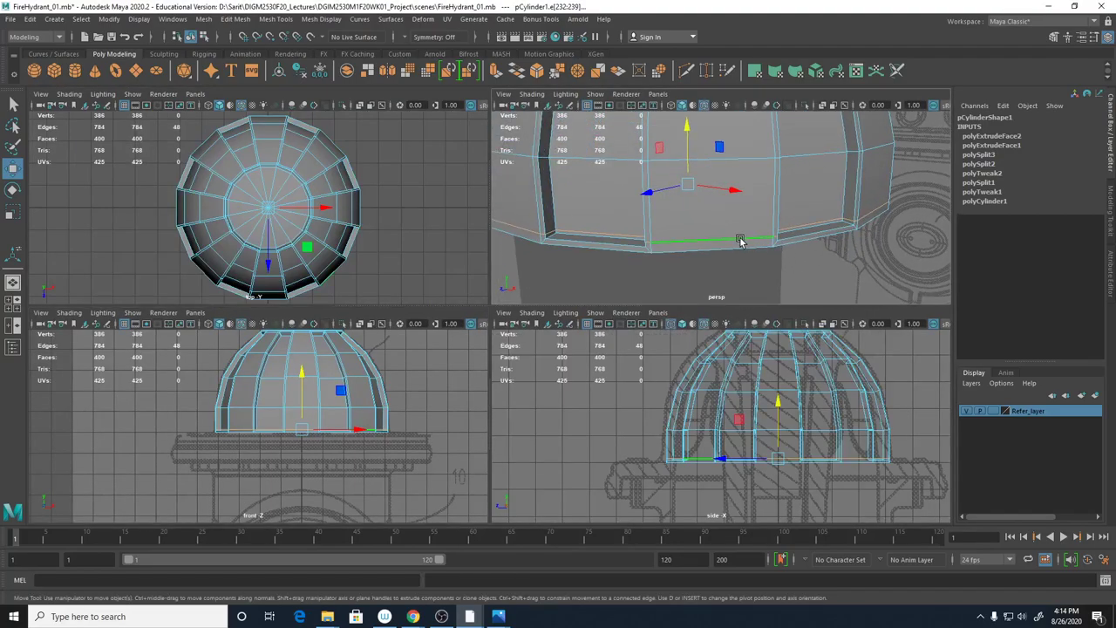
pyautogui.keyDown('alt'); pyautogui.moveTo(739, 242); pyautogui.dragTo(723, 241); pyautogui.keyUp('alt')
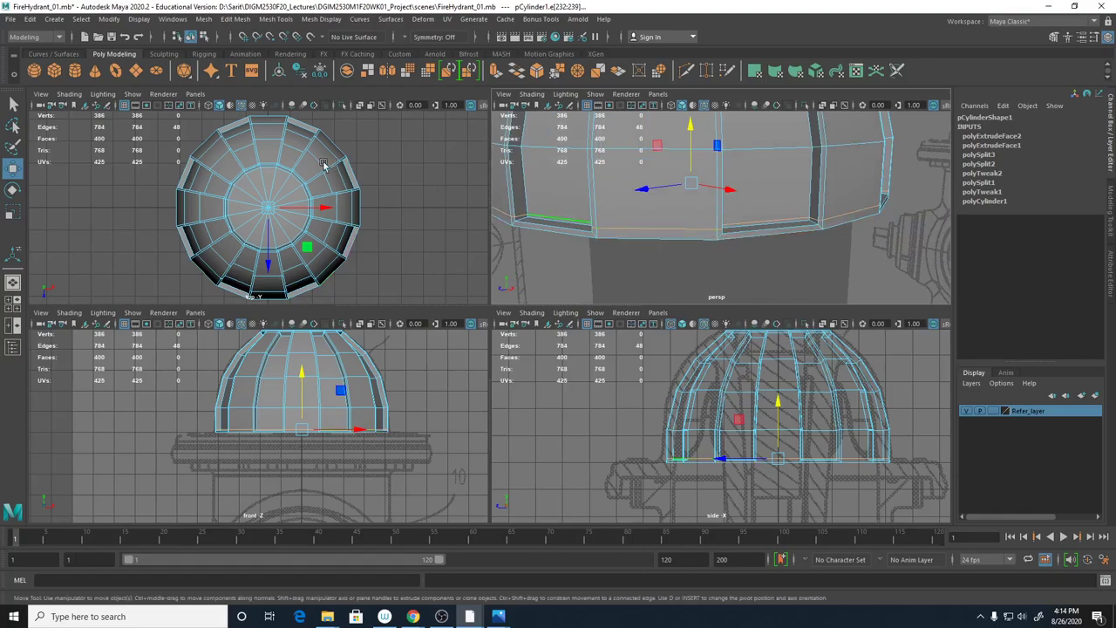
pyautogui.press('q')
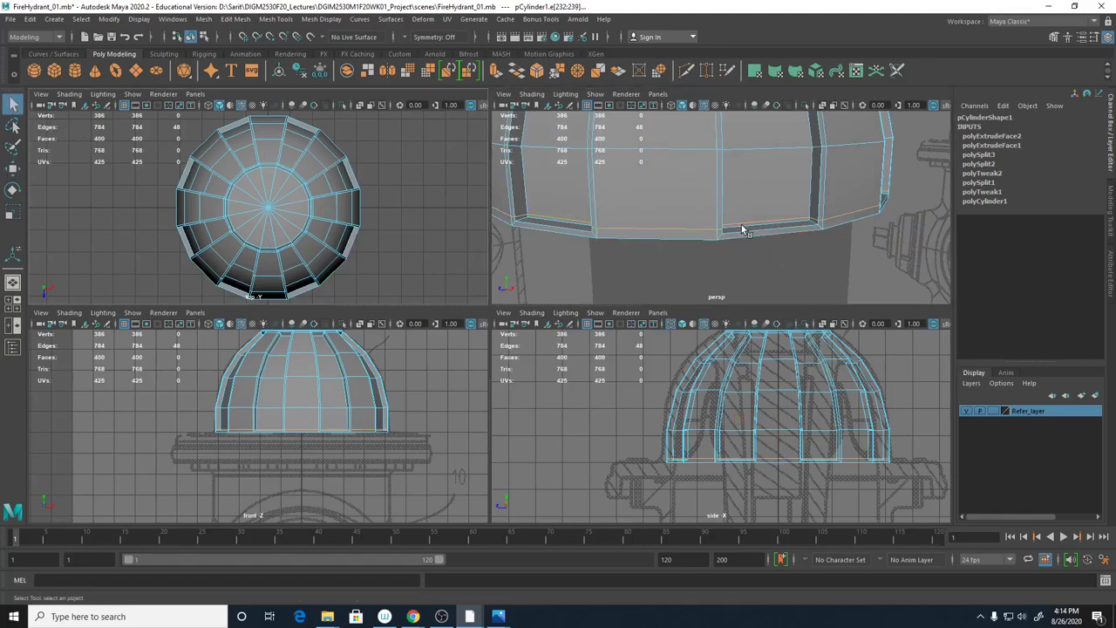
pyautogui.keyDown('alt'); pyautogui.moveTo(809, 223); pyautogui.dragTo(831, 227); pyautogui.keyUp('alt')
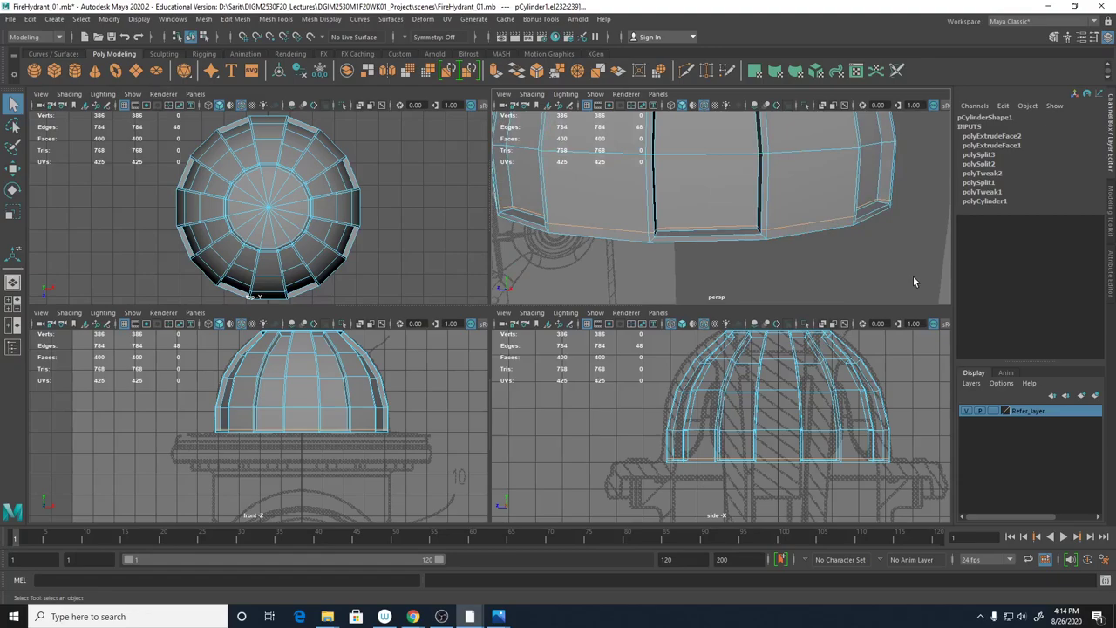
pyautogui.scroll(3, 717, 251)
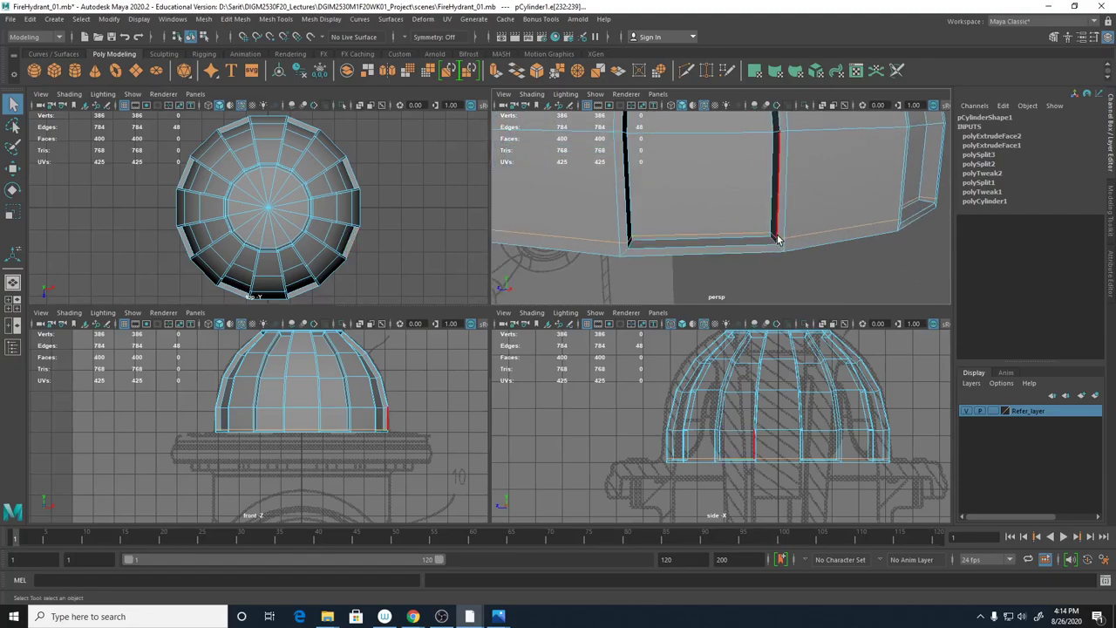
# Turn on the dome's smooth preview and slide the lower edge loop upward along the surface with the Slide Edge Tool
pyautogui.keyDown('shift'); pyautogui.rightClick(782, 234); pyautogui.keyUp('shift')
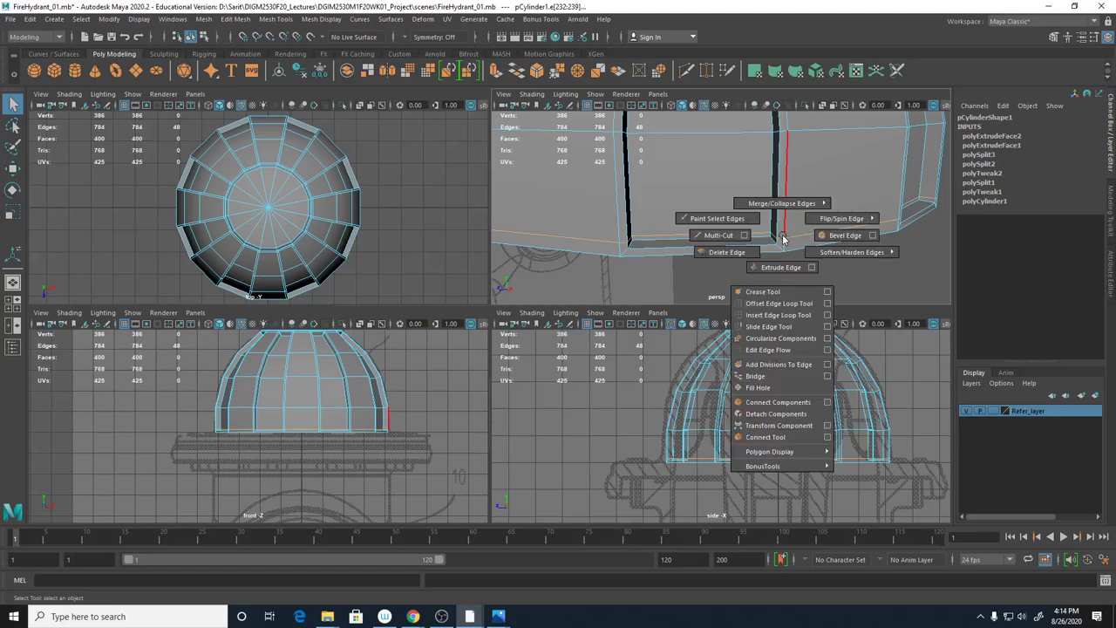
pyautogui.click(794, 327)
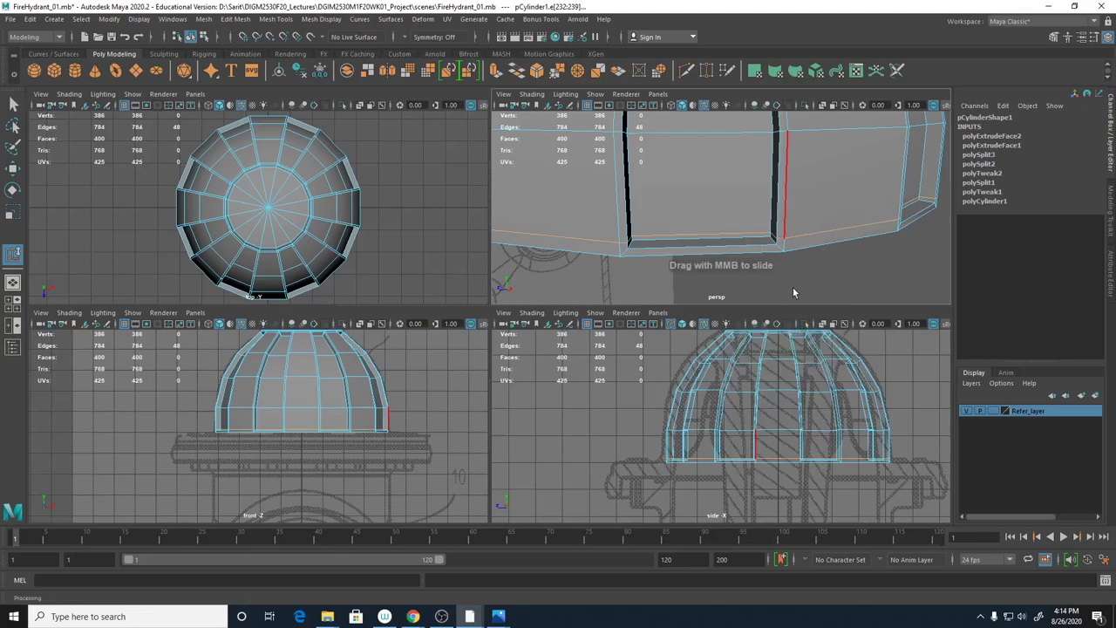
pyautogui.scroll(-8, 803, 187)
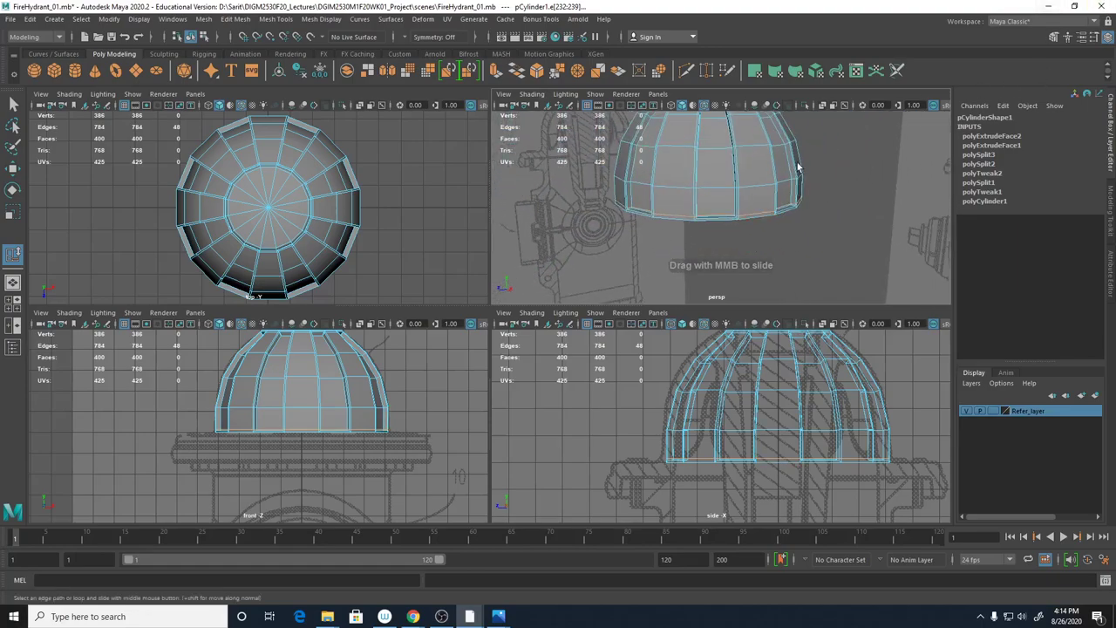
pyautogui.keyDown('alt'); pyautogui.moveTo(798, 165); pyautogui.dragTo(686, 224); pyautogui.keyUp('alt')
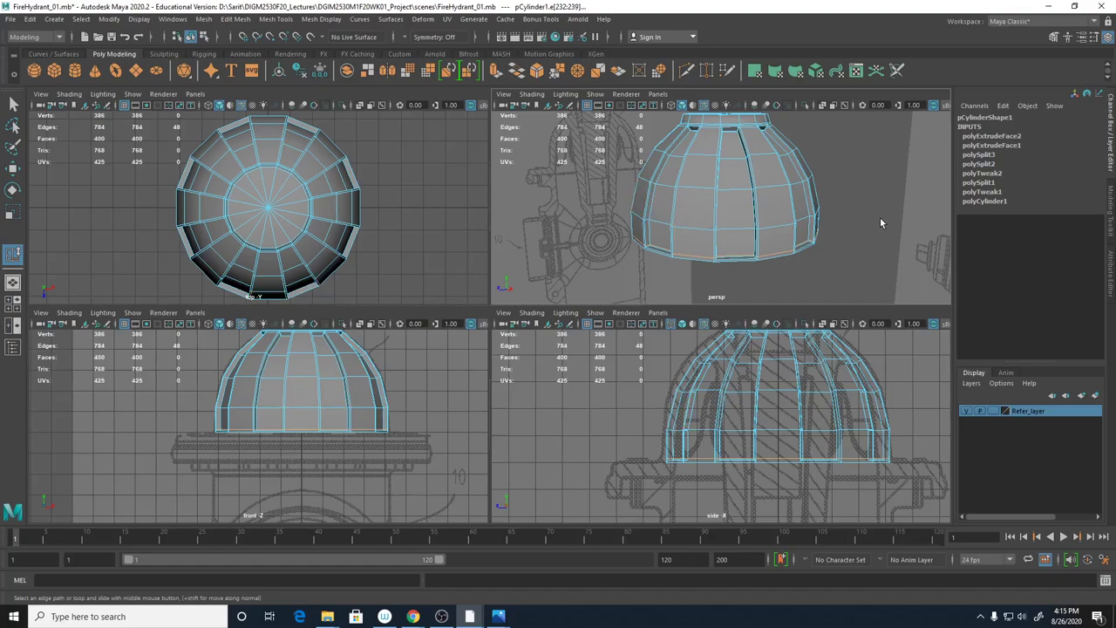
pyautogui.press('3')
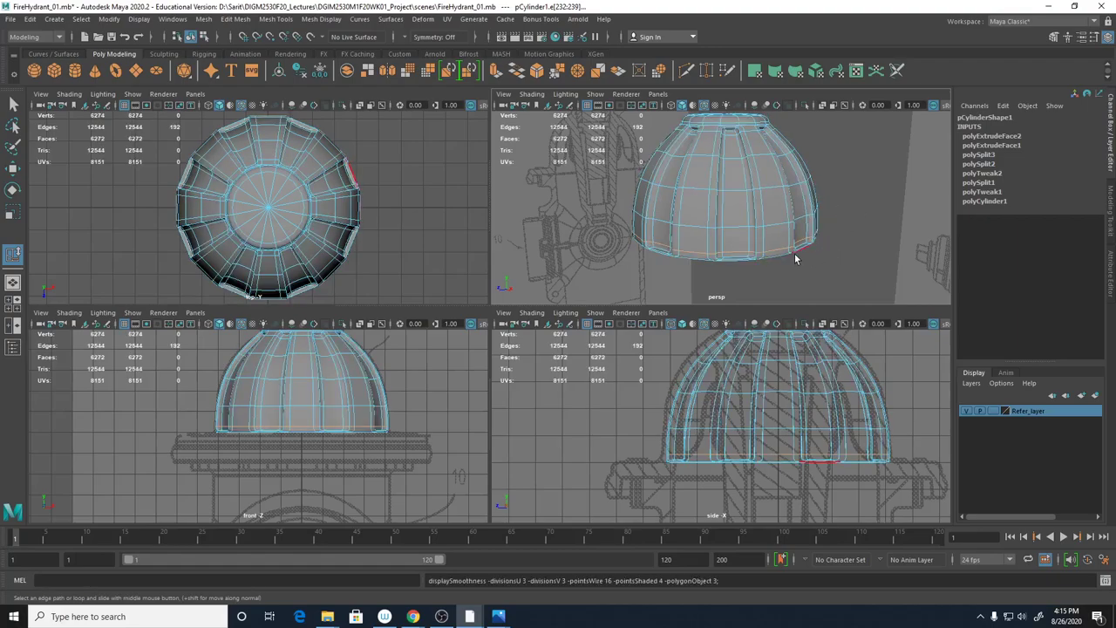
pyautogui.keyDown('shift'); pyautogui.moveTo(770, 225); pyautogui.dragTo(765, 311, button='right'); pyautogui.keyUp('shift')
pyautogui.click(753, 254)
pyautogui.moveTo(753, 254); pyautogui.dragTo(777, 225, button='middle')
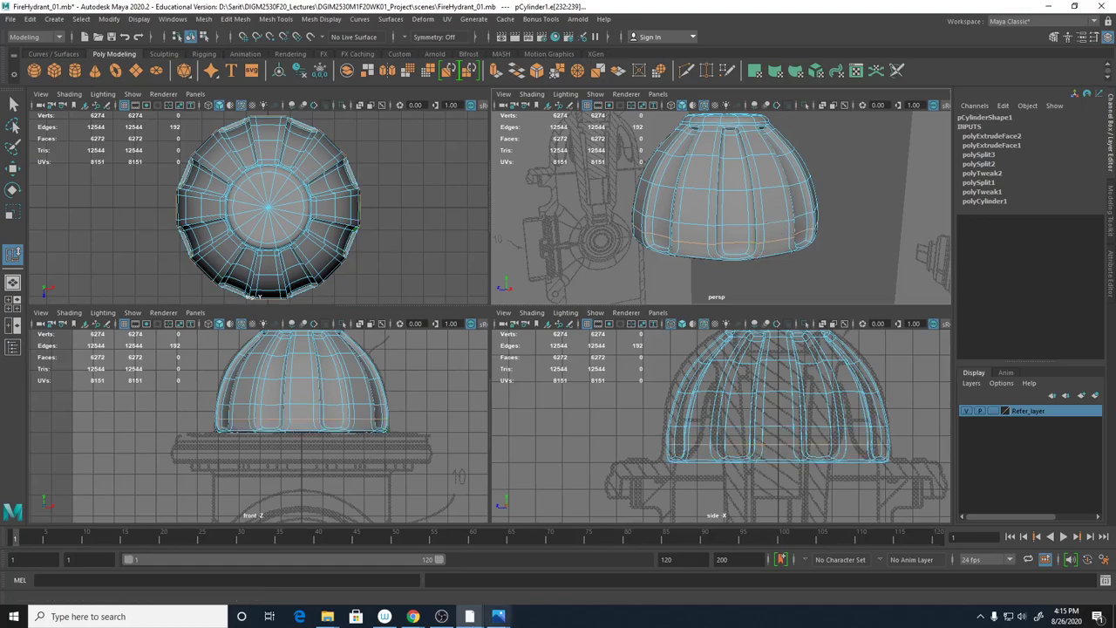
# Open the Fire Hydrant 003.JPG reference photo in Photos, examine the cap's grooves, and close the photo
pyautogui.moveTo(502, 619)
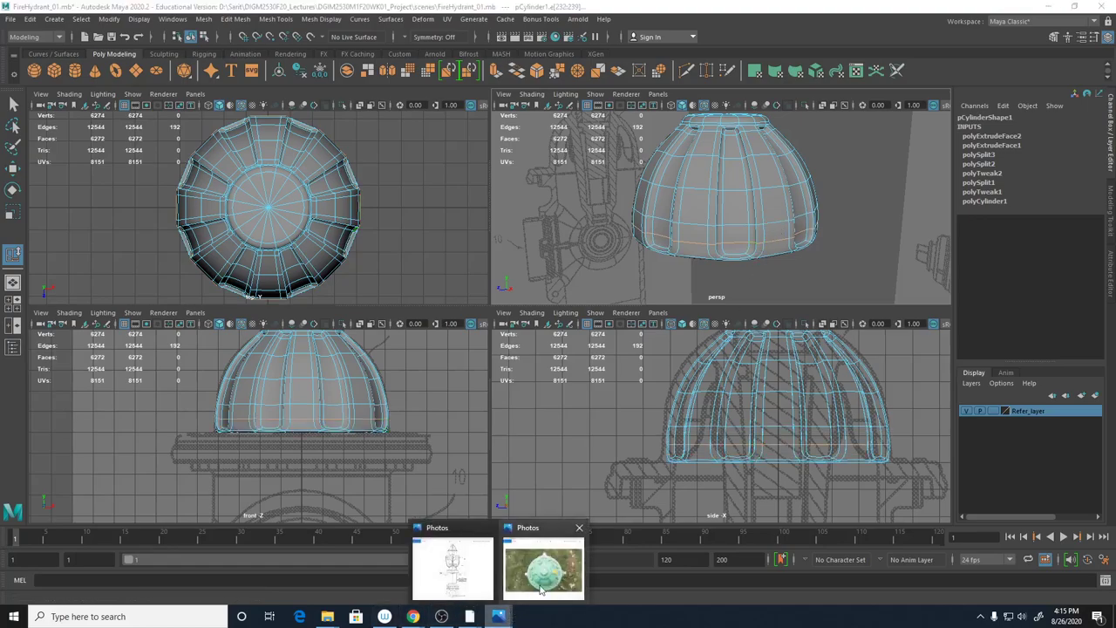
pyautogui.click(542, 565)
pyautogui.scroll(-1, 534, 261)
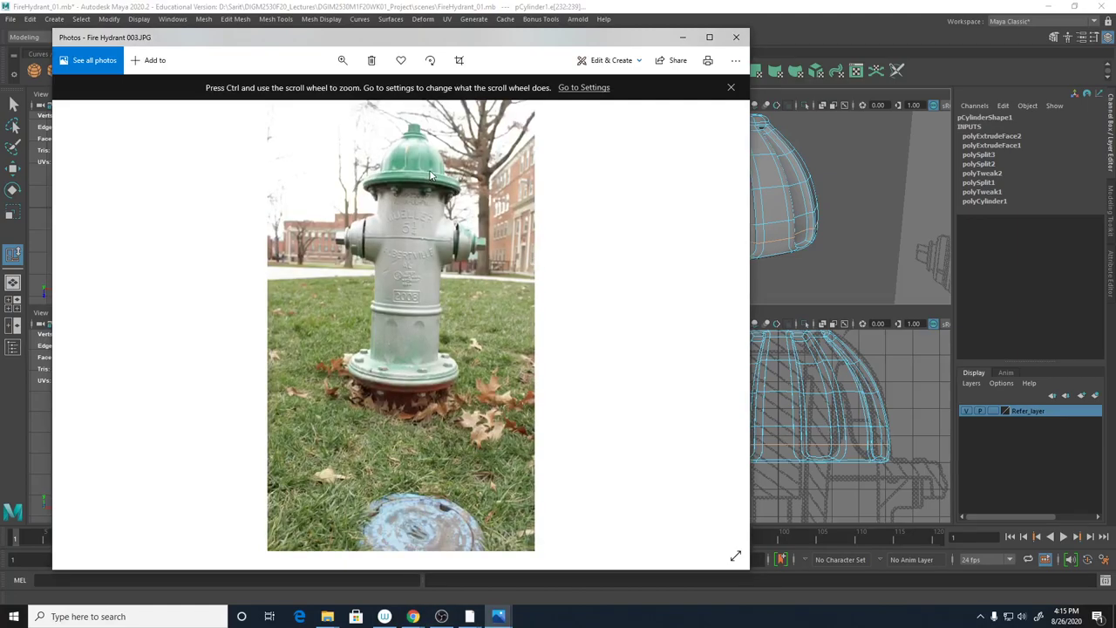
pyautogui.click(736, 37)
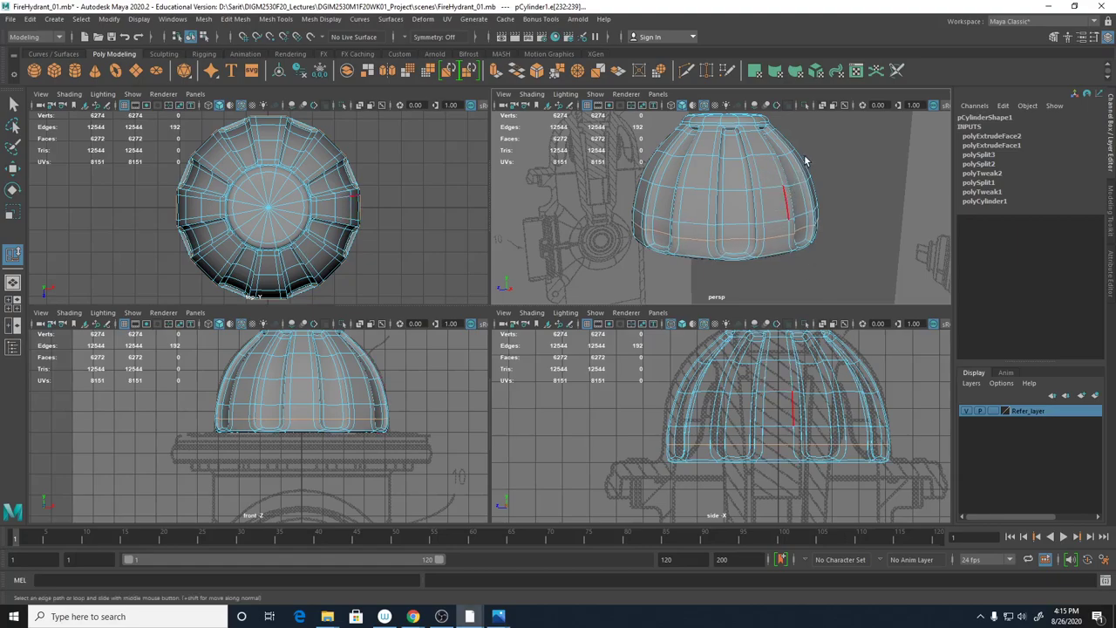
# Slide the horizontal edge loop at the grooves' upper ends slightly along the dome's surface, just below the neck
pyautogui.keyDown('alt'); pyautogui.moveTo(825, 128); pyautogui.dragTo(745, 204, button='right'); pyautogui.keyUp('alt')
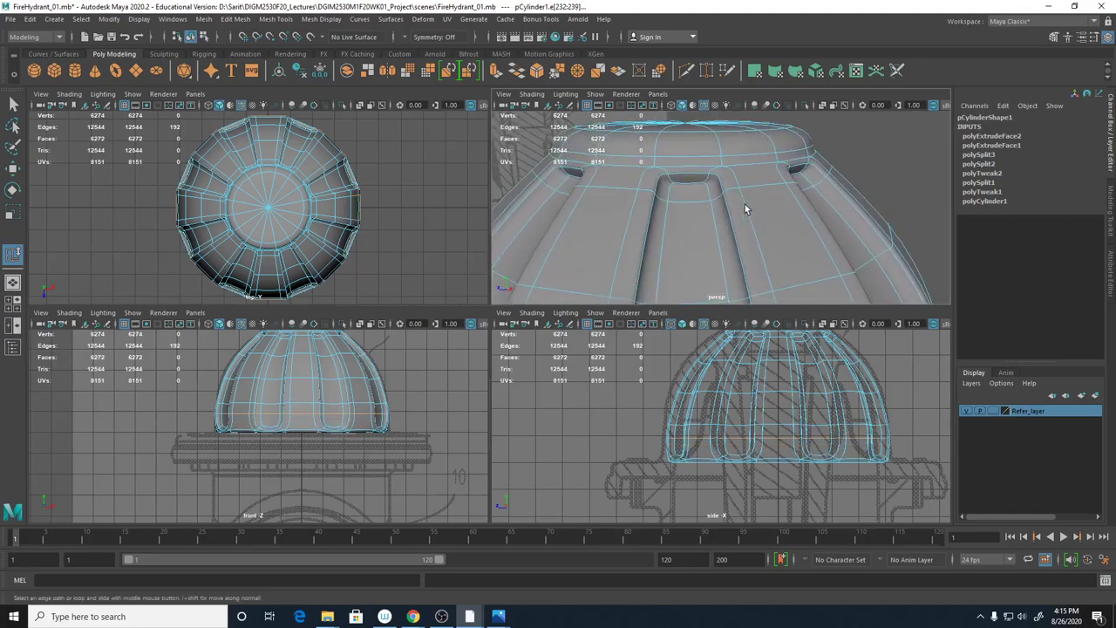
pyautogui.click(753, 189)
pyautogui.scroll(-5, 751, 194)
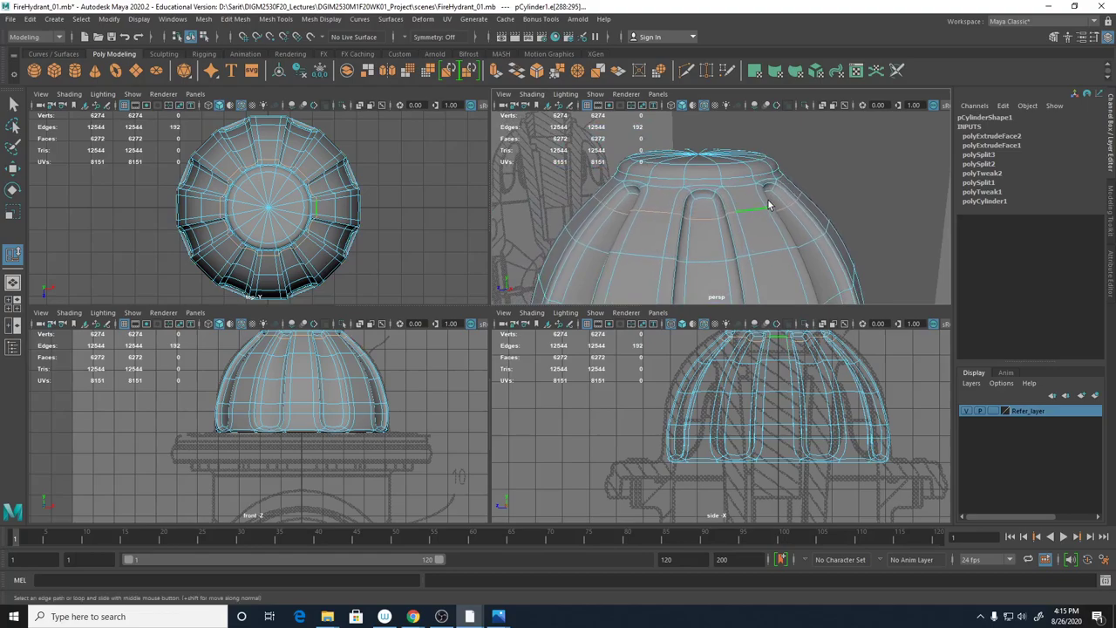
pyautogui.moveTo(768, 205); pyautogui.dragTo(767, 205, button='middle')
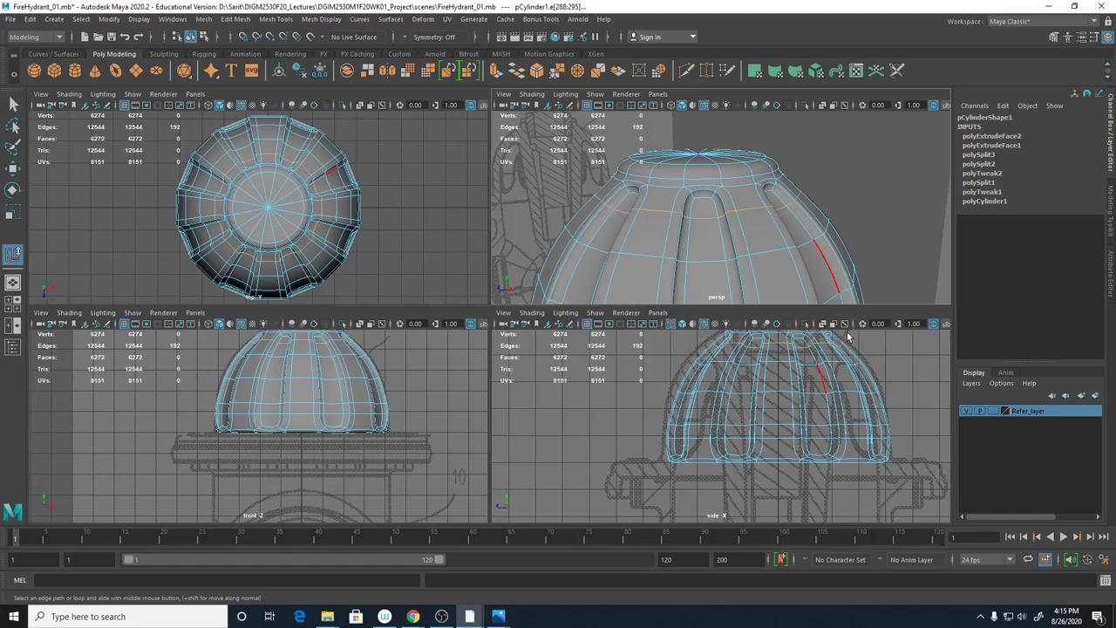
# Inspect the smoothed dome in perspective and compare its outline with the reference drawing in the enlarged front view
pyautogui.scroll(-5, 737, 253)
pyautogui.keyDown('alt'); pyautogui.moveTo(738, 254); pyautogui.dragTo(734, 198); pyautogui.keyUp('alt')
pyautogui.keyDown('alt'); pyautogui.moveTo(733, 198); pyautogui.dragTo(771, 205, button='right'); pyautogui.keyUp('alt')
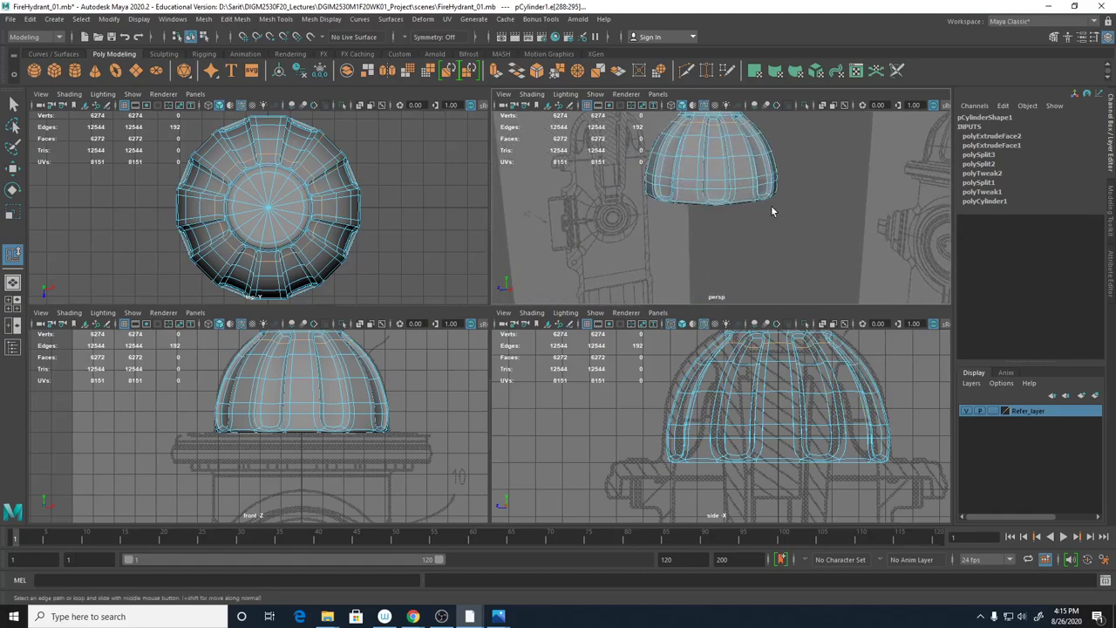
pyautogui.keyDown('alt'); pyautogui.moveTo(771, 205); pyautogui.dragTo(742, 243); pyautogui.keyUp('alt')
pyautogui.press('space')
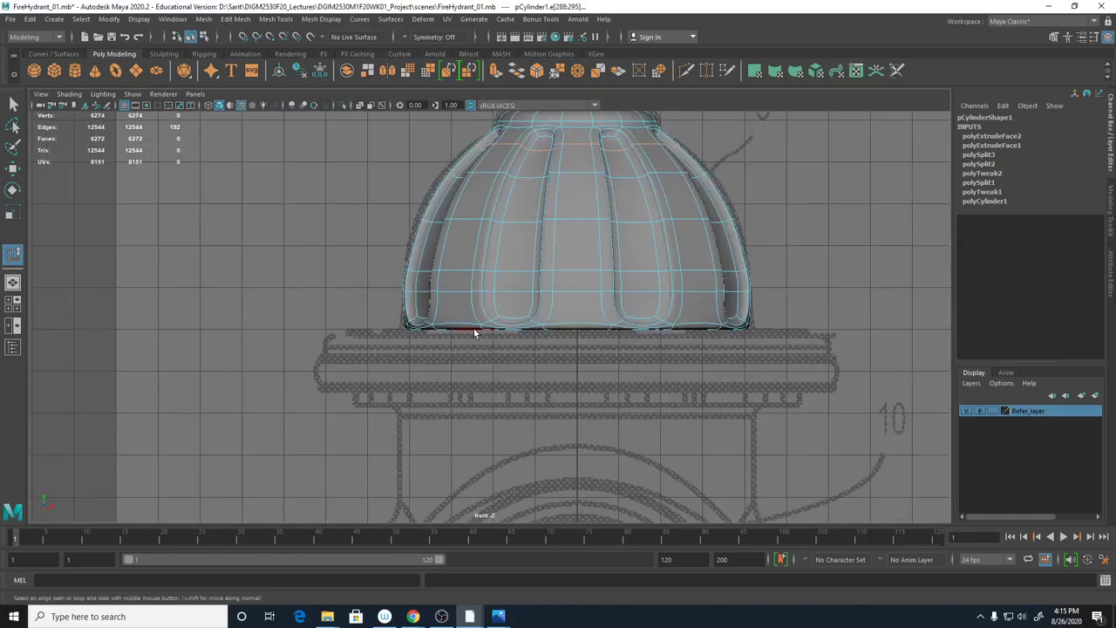
pyautogui.press('space')
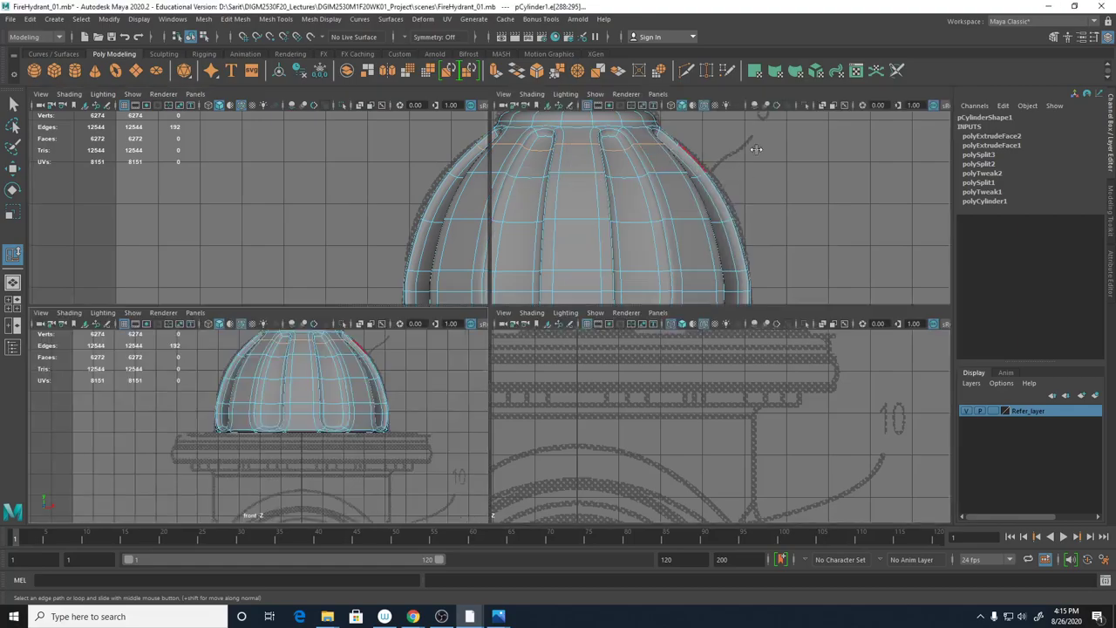
# Slide the horizontal edge loop on the dome's upper half slightly downward along the surface
pyautogui.press('space')
pyautogui.click(498, 234)
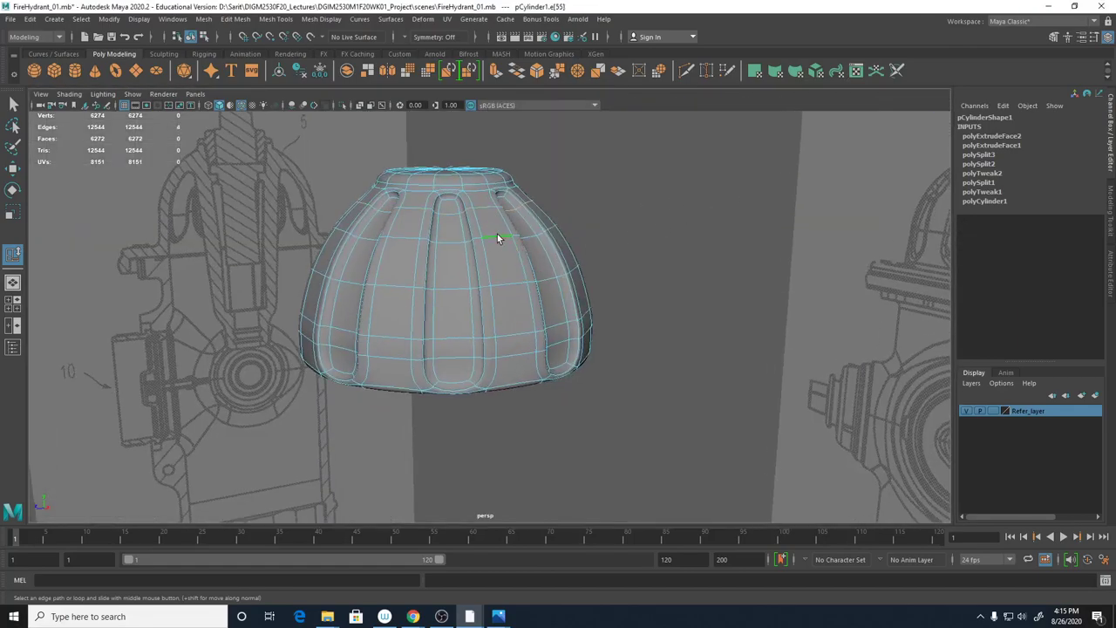
pyautogui.doubleClick(498, 236)
pyautogui.moveTo(500, 241); pyautogui.dragTo(513, 244, button='middle')
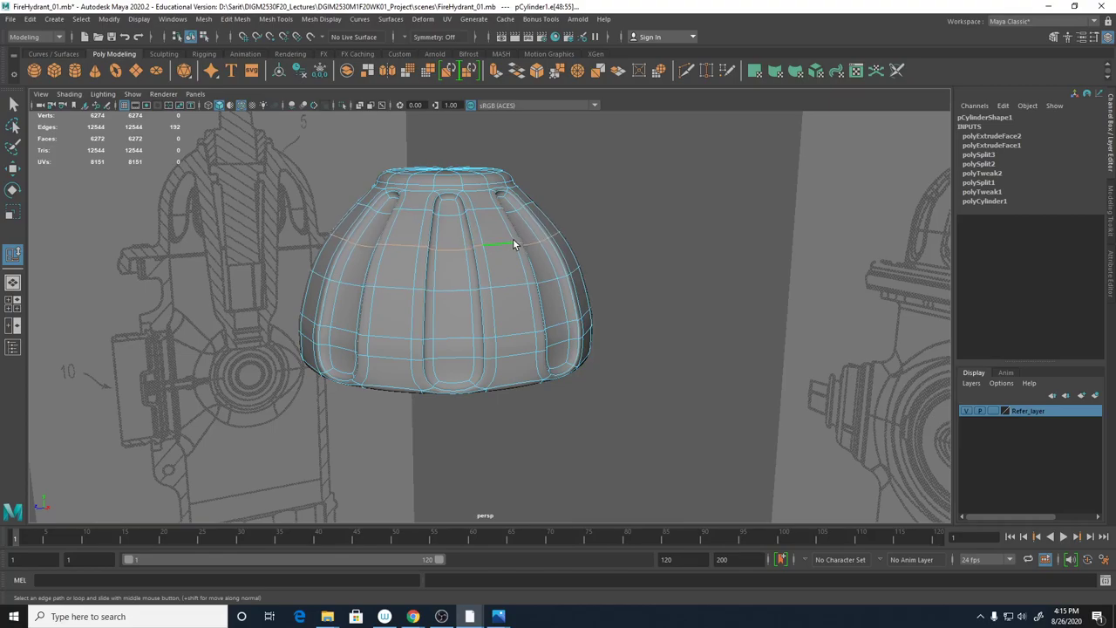
# Slide the horizontal edge loop below the dome's middle slightly upward to even out the loop spacing
pyautogui.doubleClick(507, 288)
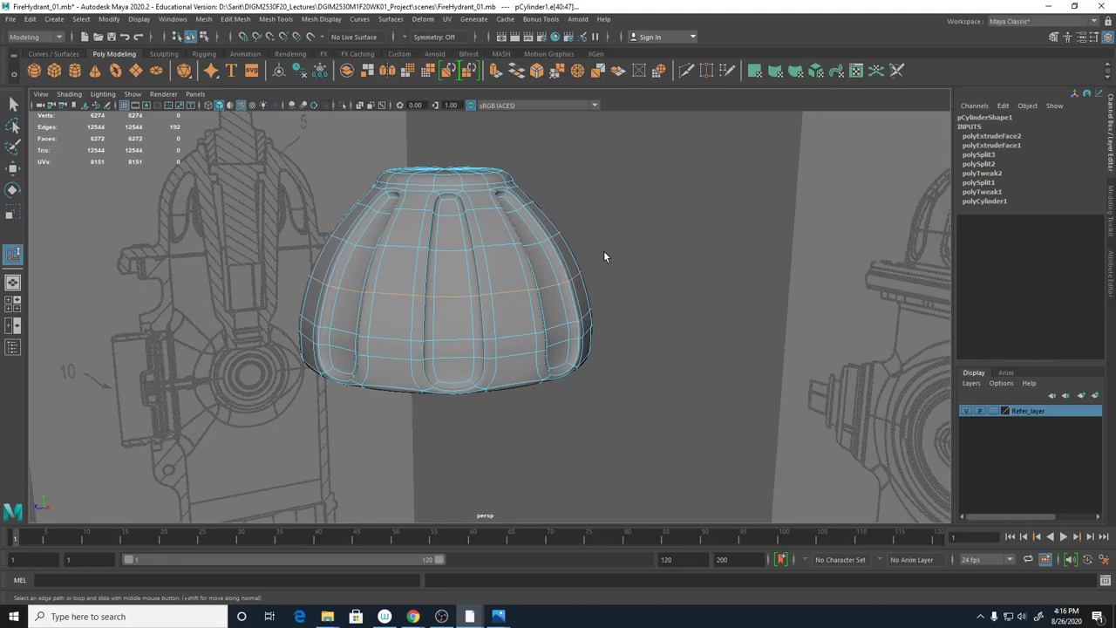
pyautogui.doubleClick(527, 337)
pyautogui.moveTo(519, 327); pyautogui.dragTo(503, 325, button='middle')
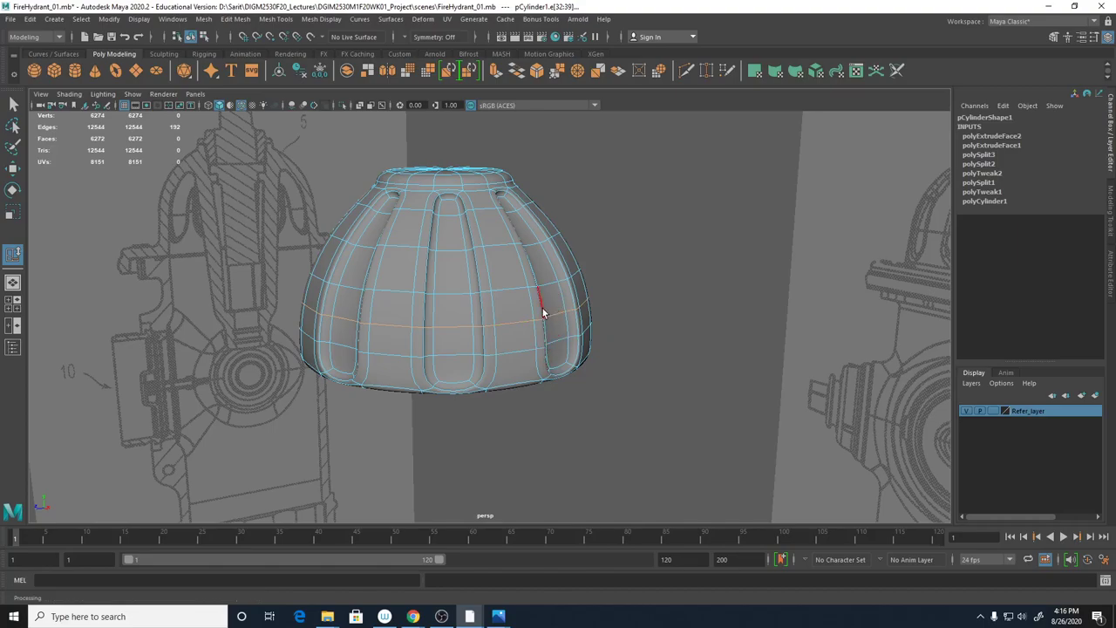
# Turn off the dome's smooth preview and examine its horizontal edge loops against the reference drawing in the enlarged front view
pyautogui.press('space')
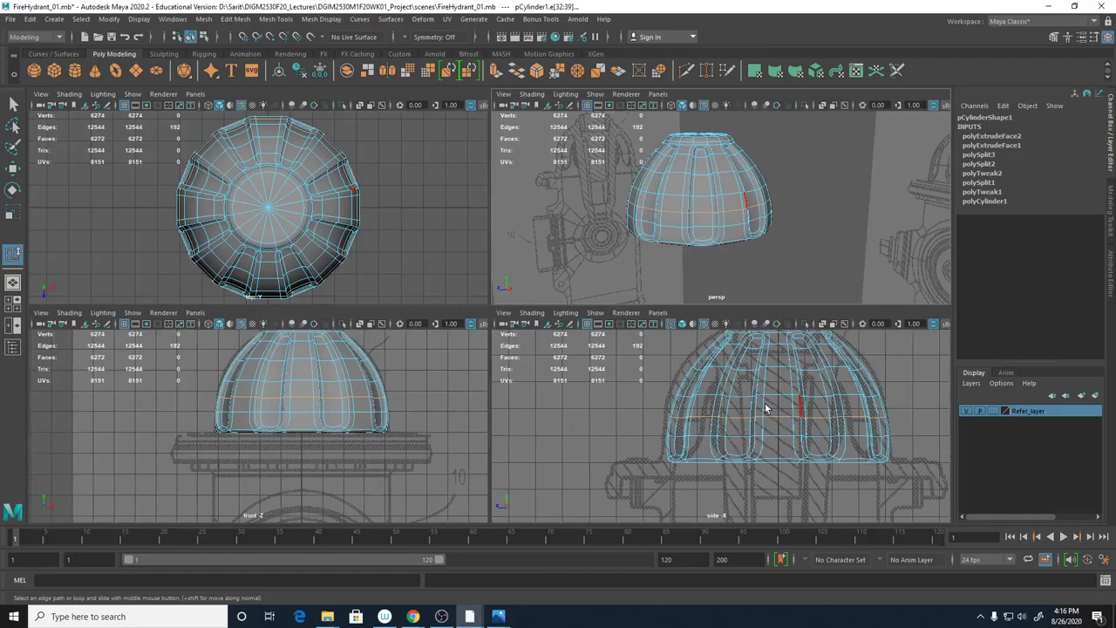
pyautogui.press('1')
pyautogui.keyDown('alt'); pyautogui.moveTo(744, 245); pyautogui.dragTo(839, 223); pyautogui.keyUp('alt')
pyautogui.click(578, 232)
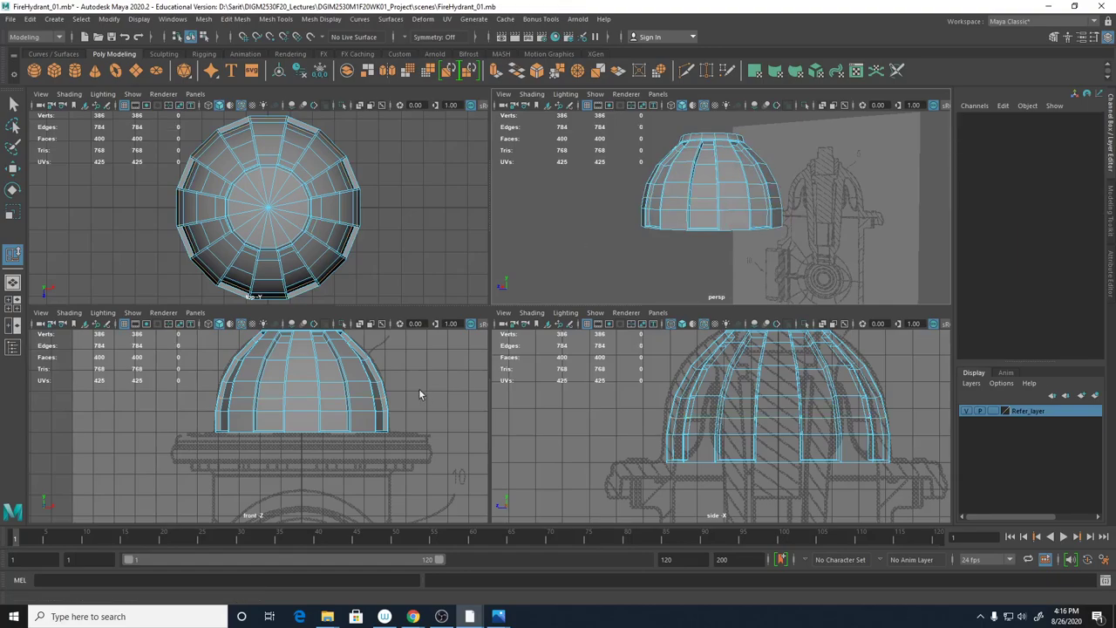
pyautogui.keyDown('alt'); pyautogui.moveTo(365, 401); pyautogui.dragTo(397, 410, button='right'); pyautogui.keyUp('alt')
pyautogui.press('space')
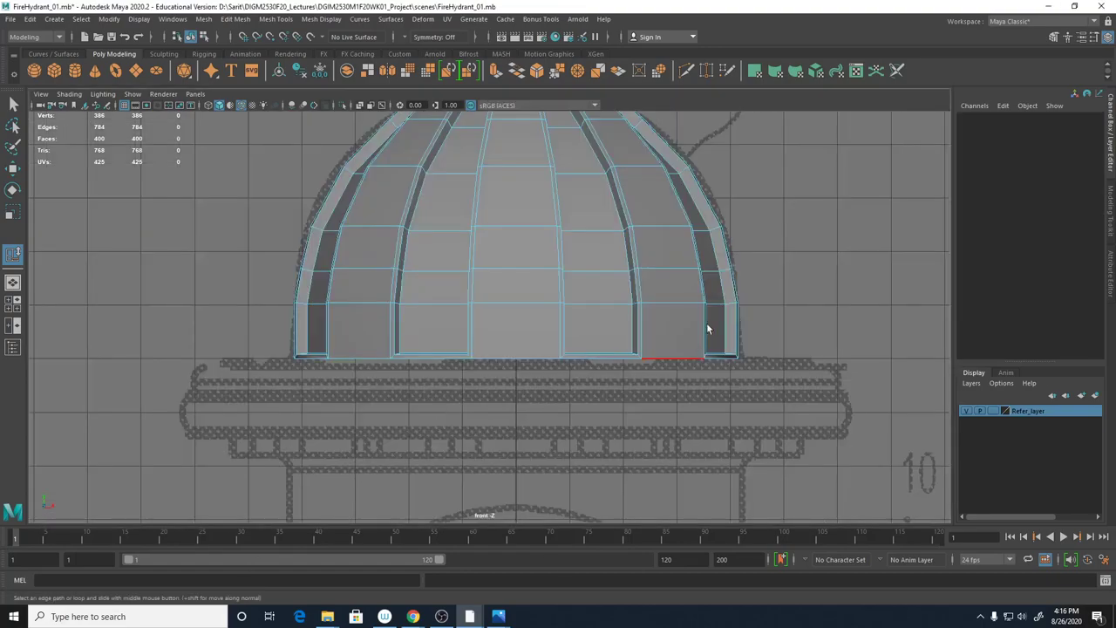
# Check the second-lowest horizontal edge loop with and without smoothing, and delete that loop from the dome
pyautogui.click(441, 272)
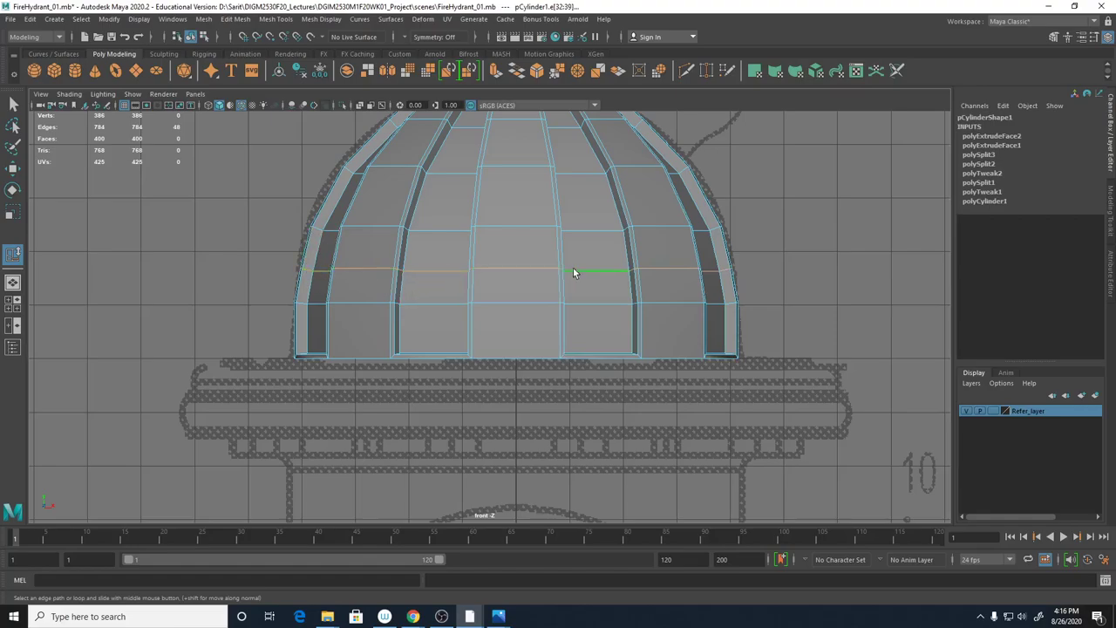
pyautogui.scroll(-3, 721, 277)
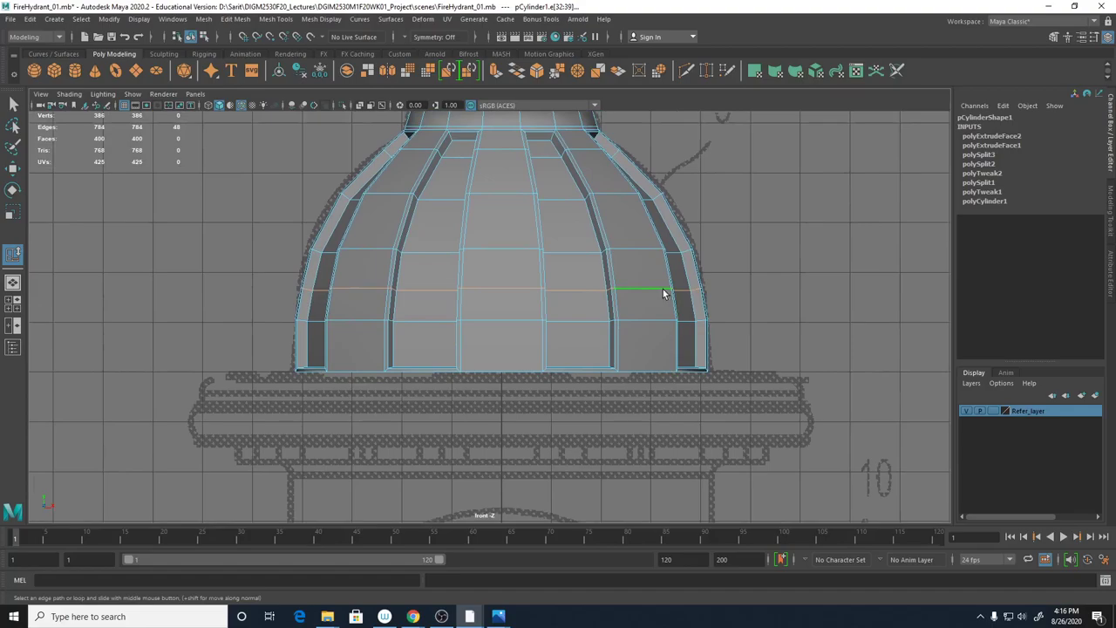
pyautogui.moveTo(668, 294); pyautogui.dragTo(667, 292, button='middle')
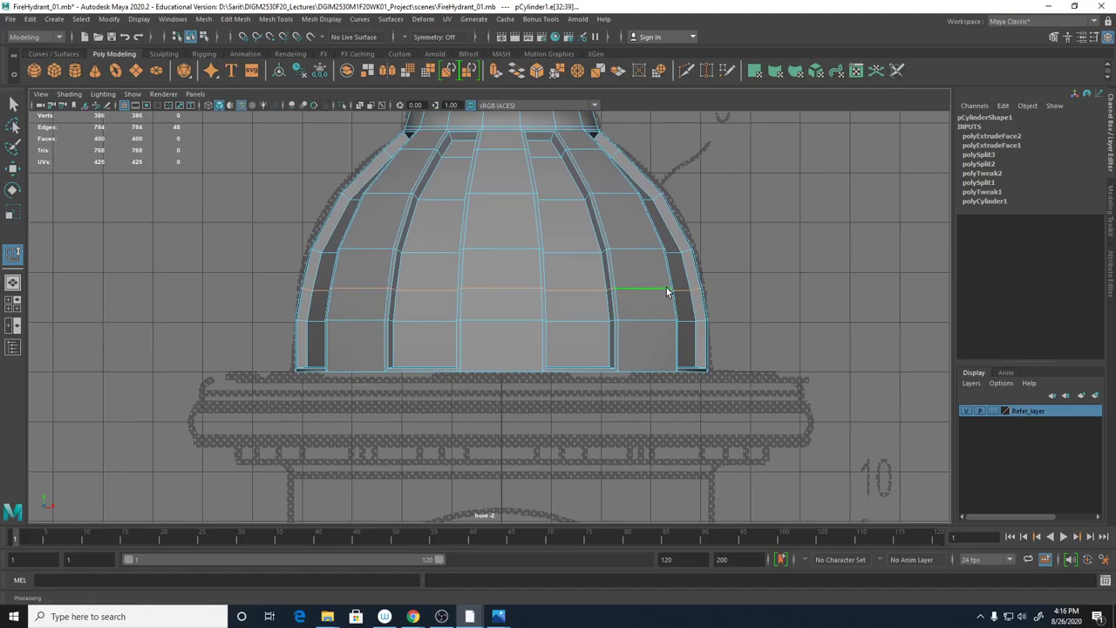
pyautogui.moveTo(667, 291)
pyautogui.keyDown('shift'); pyautogui.mouseDown(button='right')
pyautogui.moveTo(643, 311)
pyautogui.moveTo(622, 311)
pyautogui.moveTo(665, 291)
pyautogui.mouseUp(button='right'); pyautogui.keyUp('shift')
pyautogui.press('3')
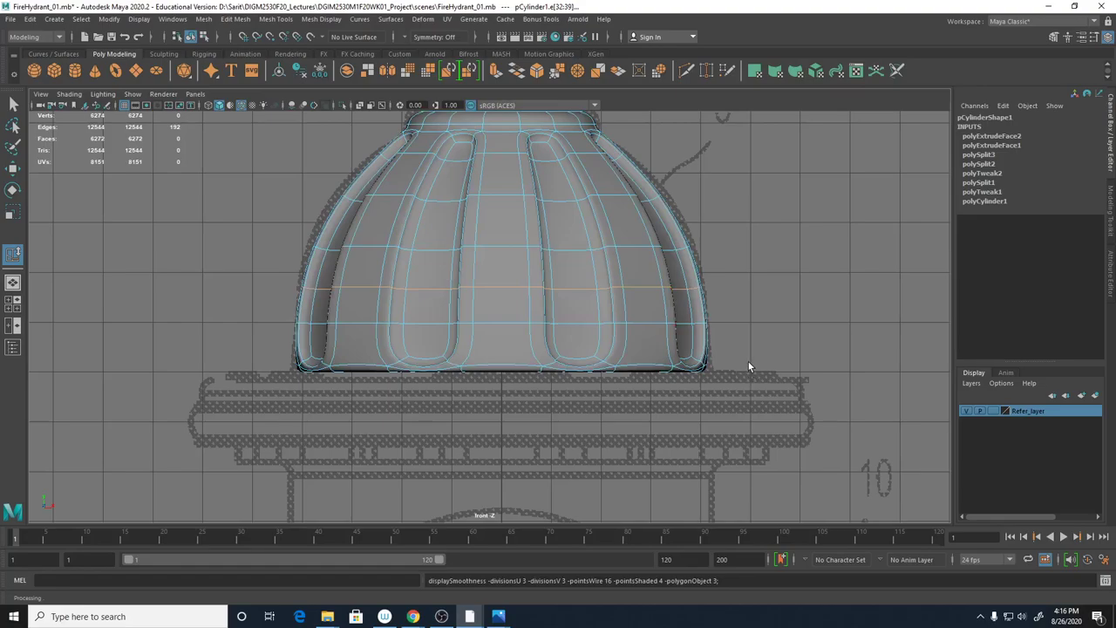
pyautogui.press('1')
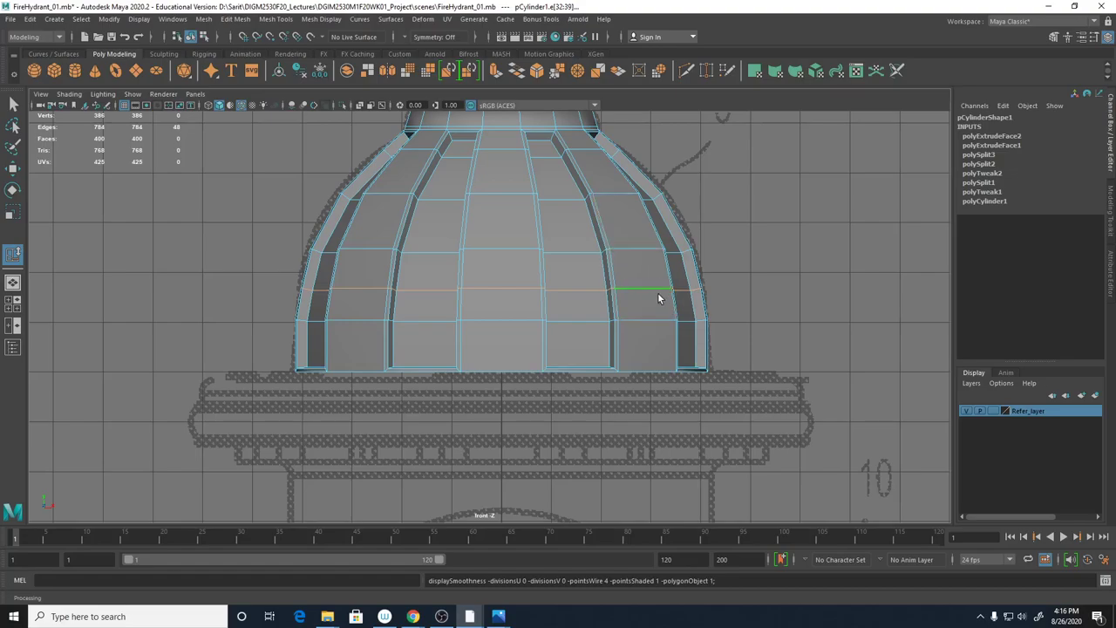
pyautogui.keyDown('shift'); pyautogui.moveTo(656, 289); pyautogui.dragTo(615, 307, button='right'); pyautogui.keyUp('shift')
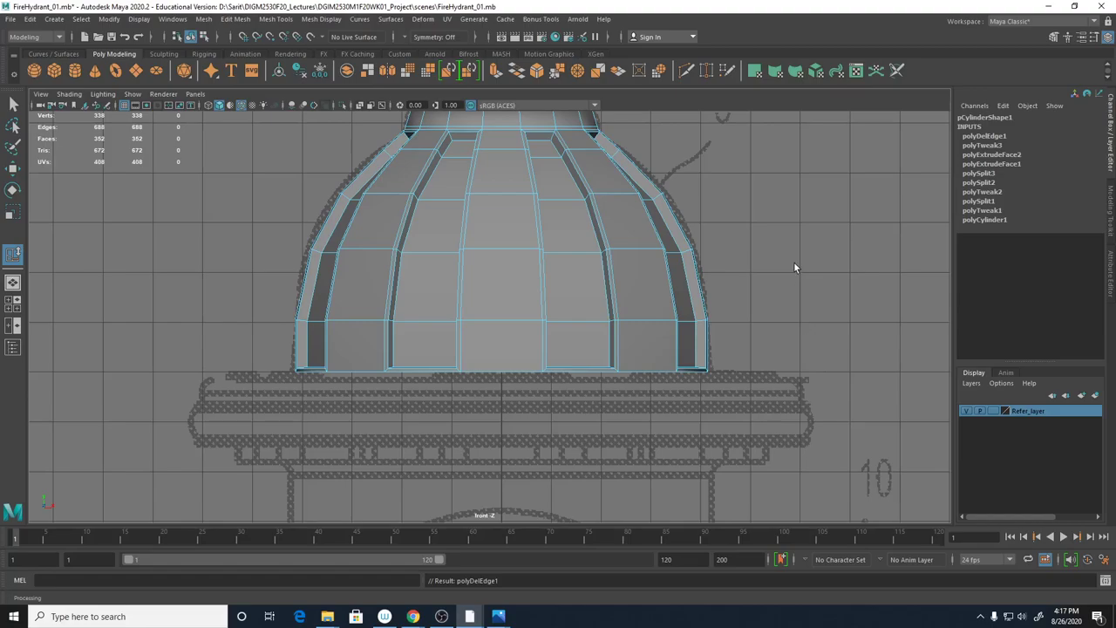
# Inspect the smoothed dome in the front and perspective views, and return it to the unsmoothed display
pyautogui.press('3')
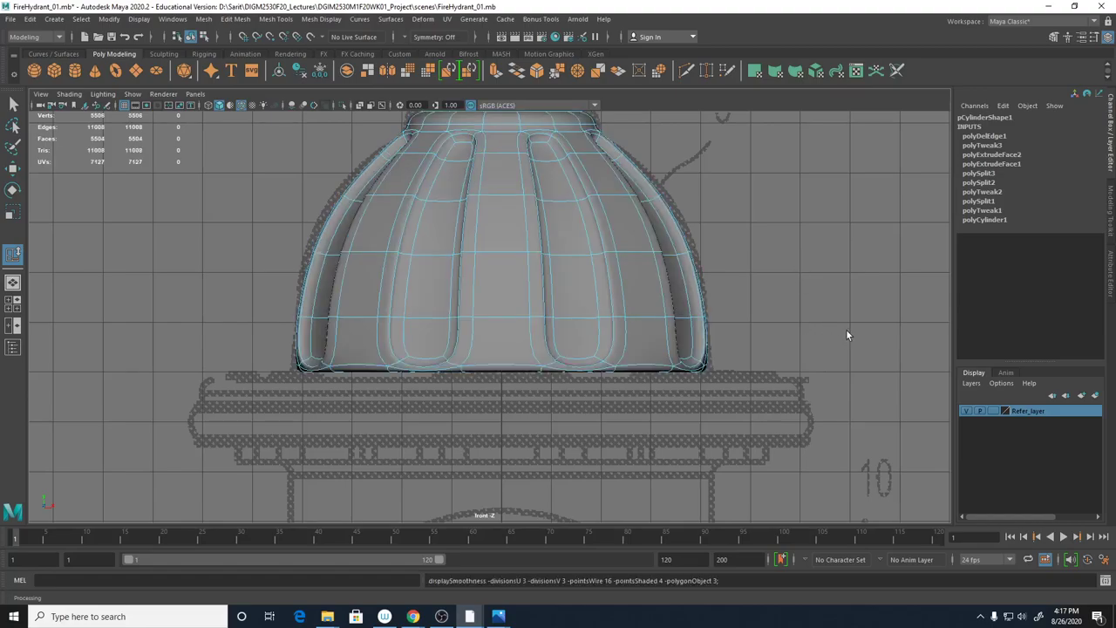
pyautogui.keyDown('alt'); pyautogui.moveTo(740, 223); pyautogui.dragTo(630, 317); pyautogui.keyUp('alt')
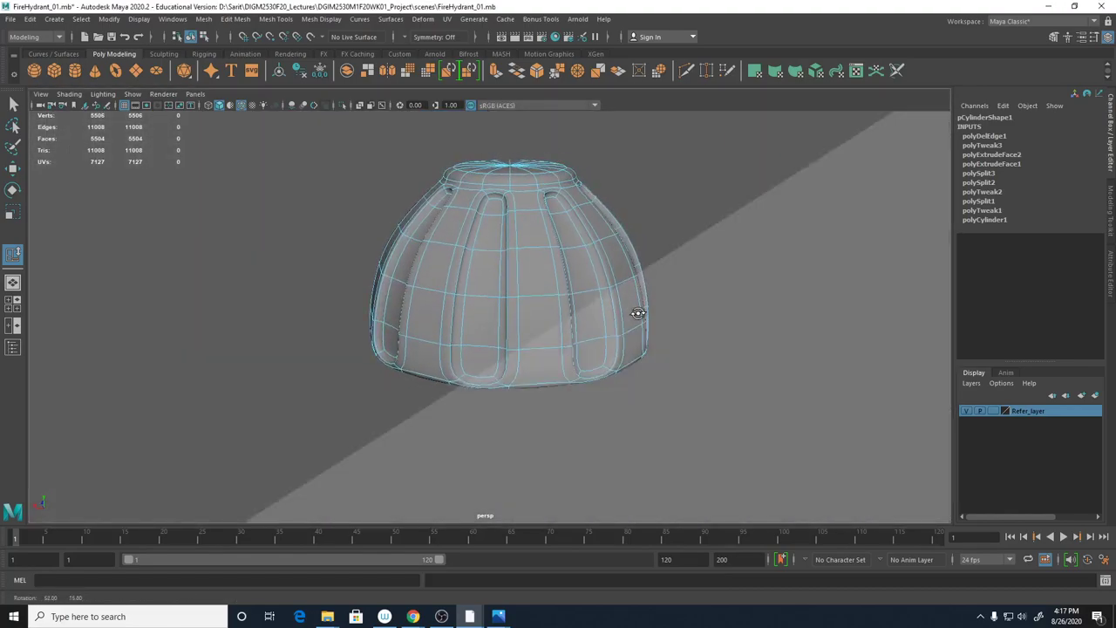
pyautogui.keyDown('shift'); pyautogui.moveTo(636, 311); pyautogui.dragTo(633, 308, button='right'); pyautogui.keyUp('shift')
pyautogui.press('space')
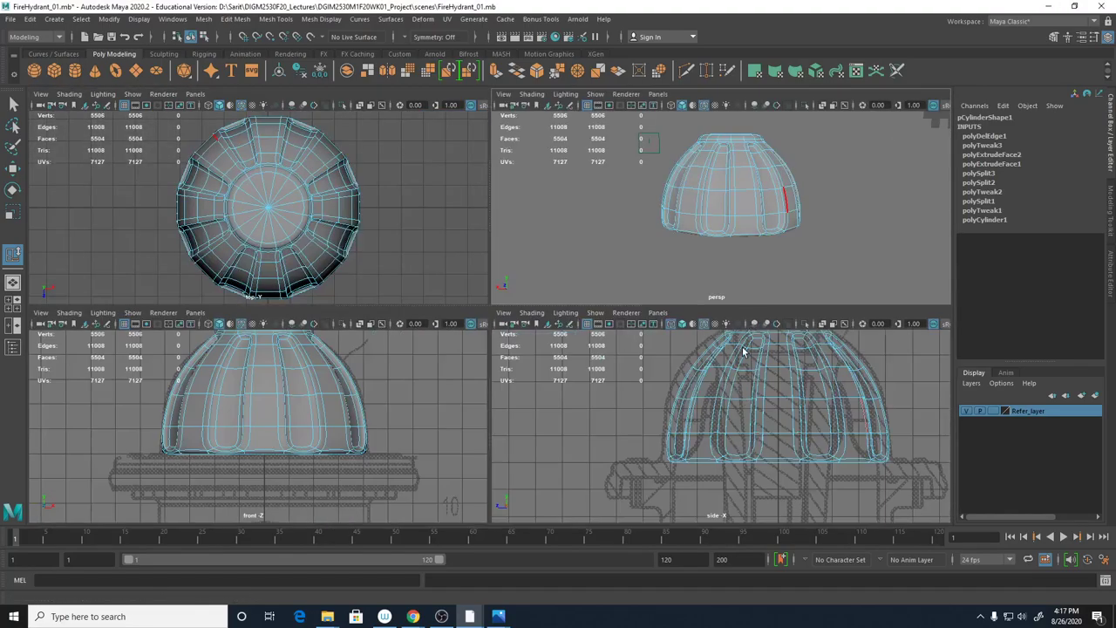
pyautogui.press('1')
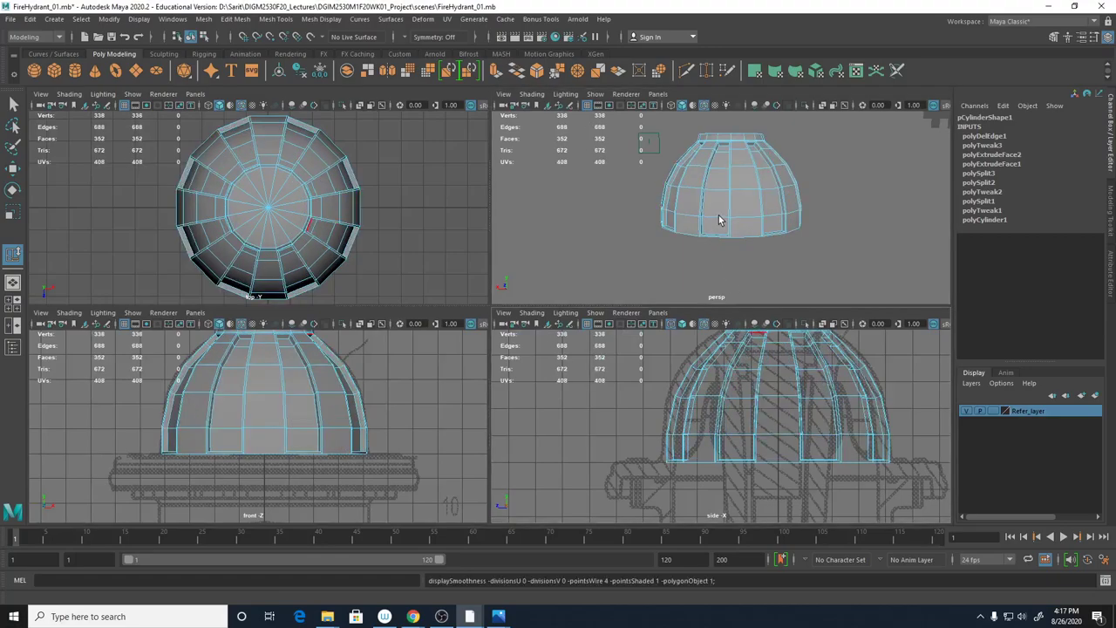
# Browse the fire hydrant reference photos in Photos and zoom in on the grooved cap in Fire Hydrant 006.JPG
pyautogui.moveTo(501, 618)
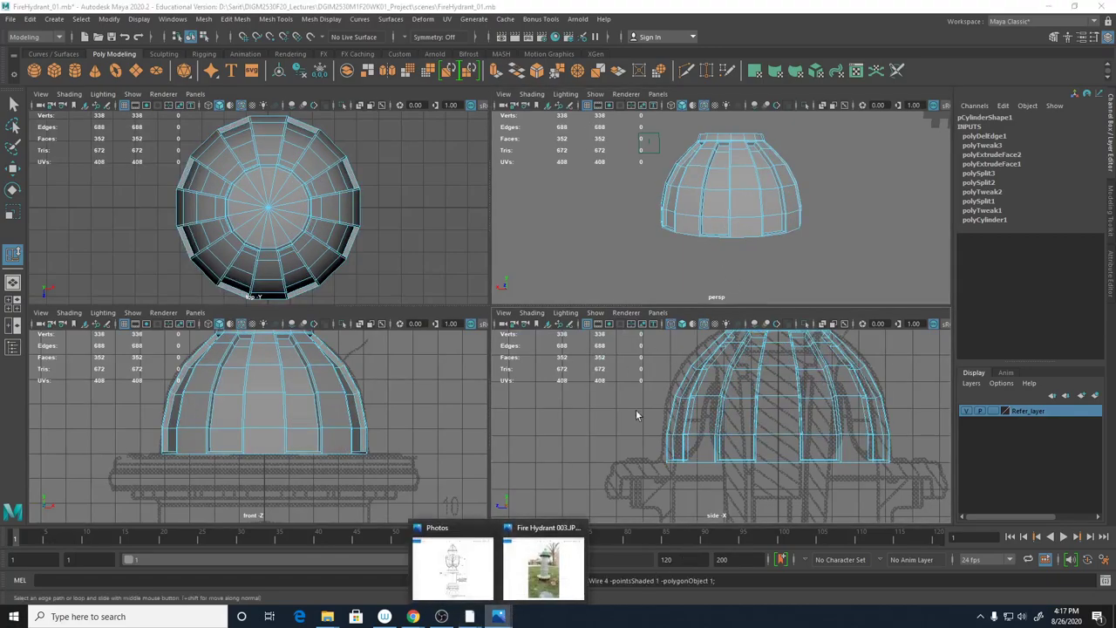
pyautogui.click(547, 563)
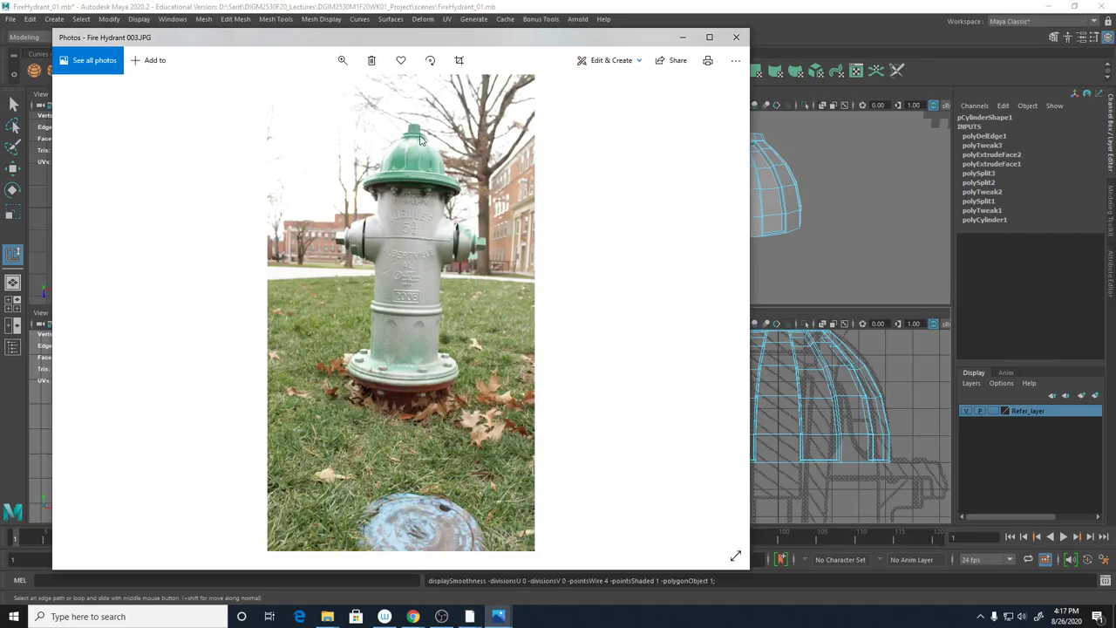
pyautogui.scroll(1, 455, 181)
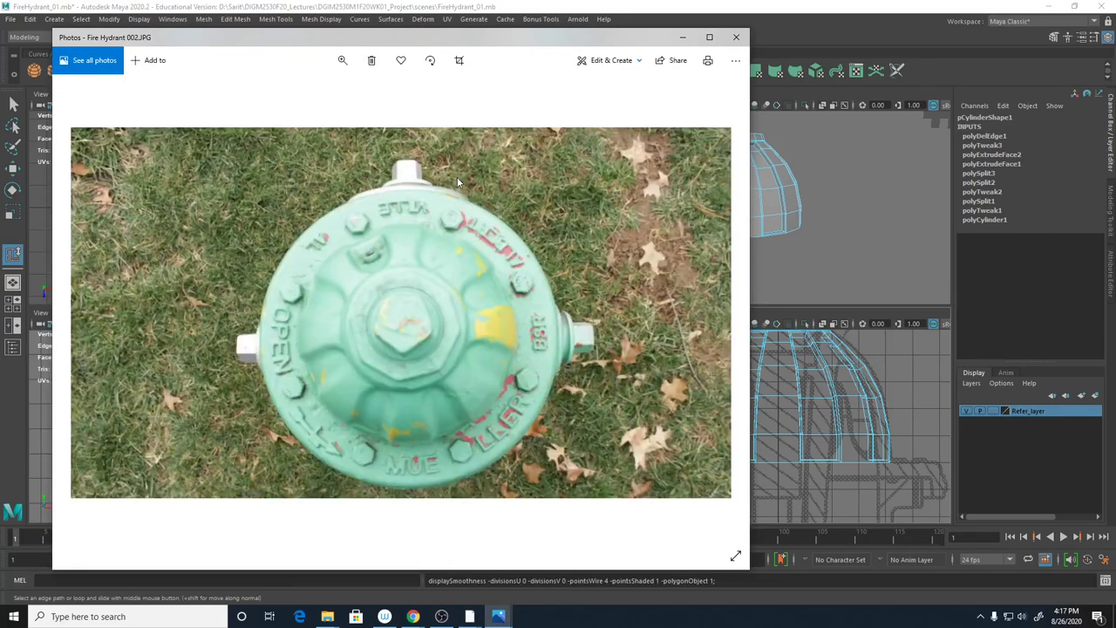
pyautogui.scroll(-3, 458, 179)
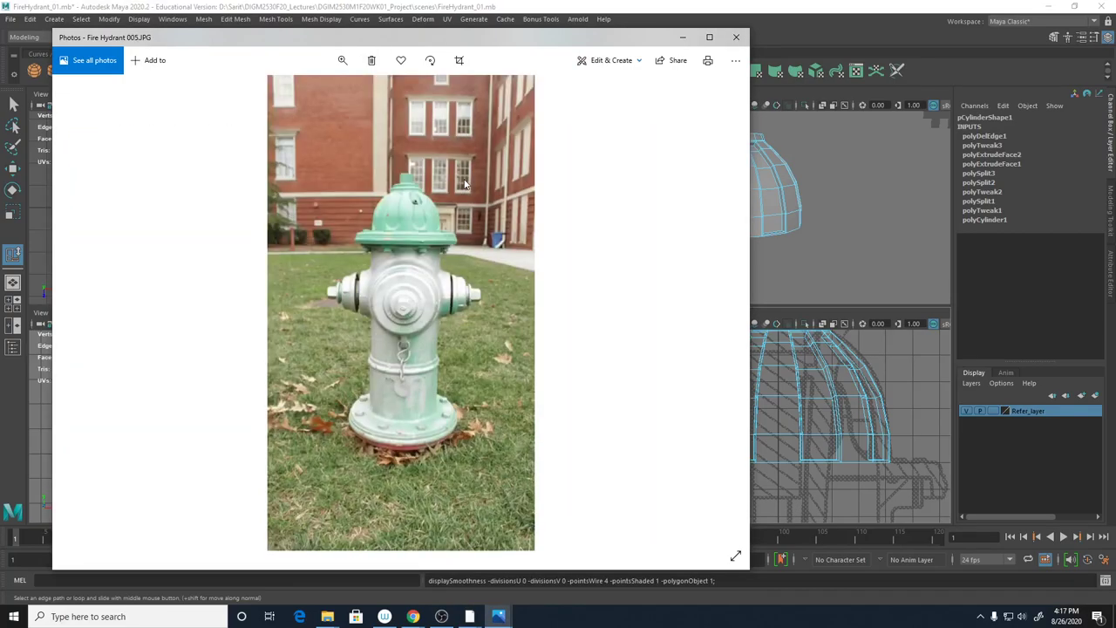
pyautogui.scroll(-1, 465, 183)
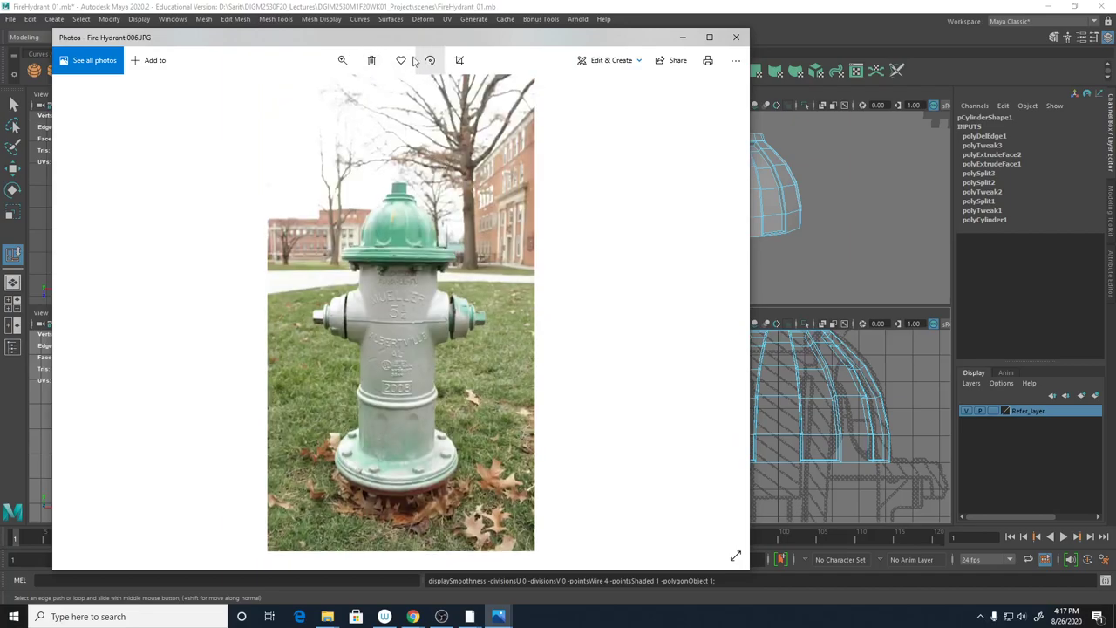
pyautogui.click(343, 60)
pyautogui.moveTo(289, 94)
pyautogui.mouseDown()
pyautogui.moveTo(320, 97)
pyautogui.moveTo(304, 98)
pyautogui.mouseUp()
pyautogui.moveTo(486, 187); pyautogui.dragTo(497, 409)
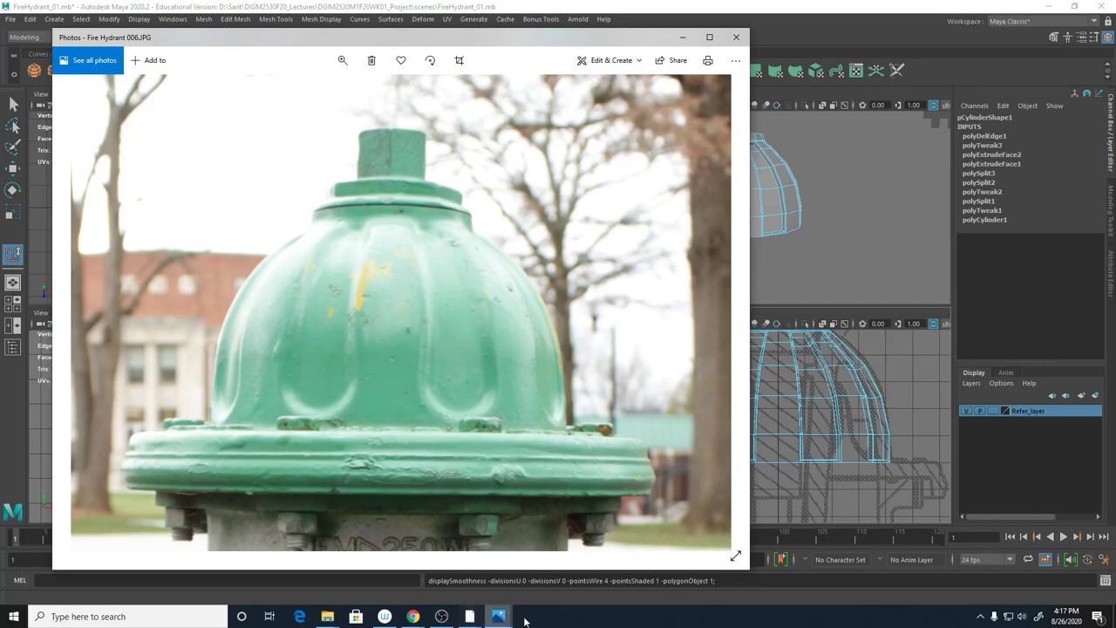
# Compare the cap's grooves in the HYDRNT-X.gif and FIG. 1A/1B line drawings, and minimize the image window
pyautogui.moveTo(498, 616)
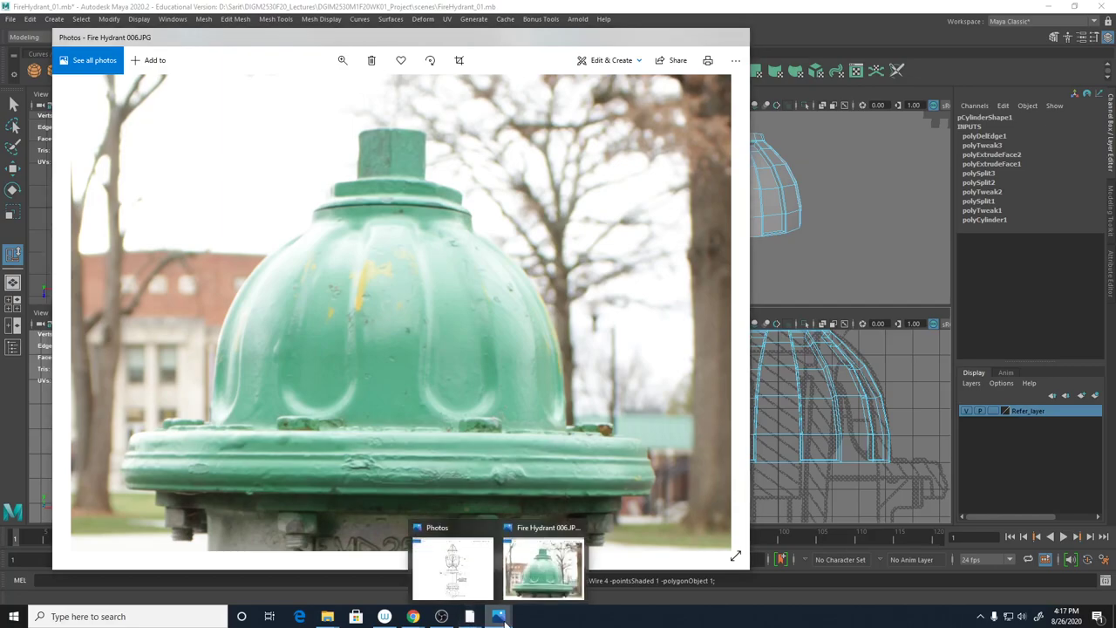
pyautogui.click(458, 582)
pyautogui.press('Right')
pyautogui.press('Left')
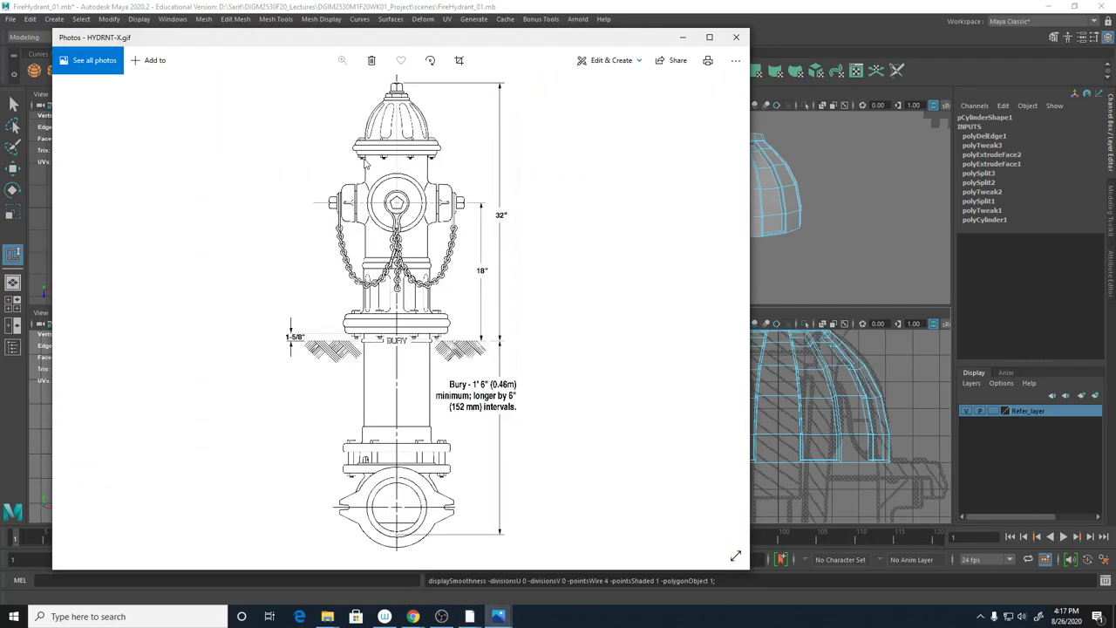
pyautogui.press('Left')
pyautogui.press('Right')
pyautogui.press('Left')
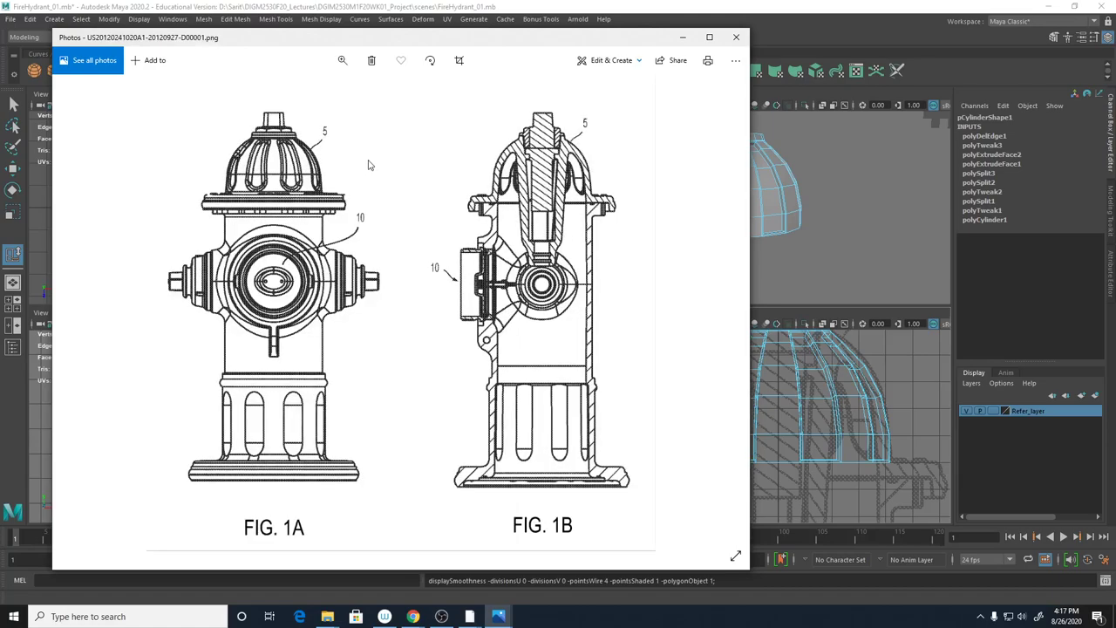
pyautogui.press('Right')
pyautogui.press('Right')
pyautogui.press('Left')
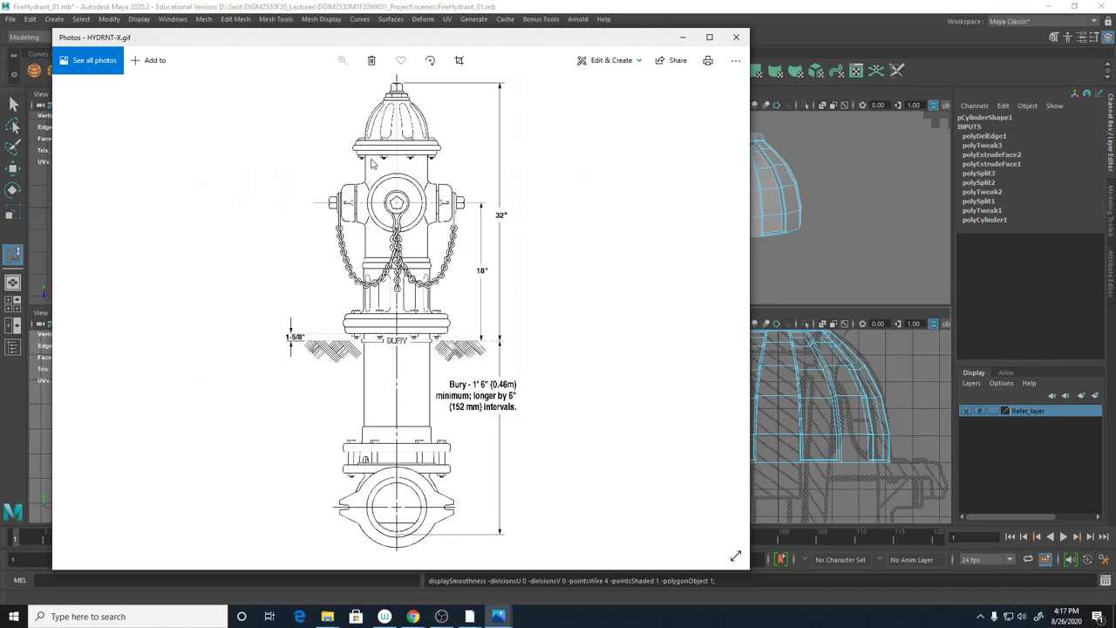
pyautogui.click(683, 37)
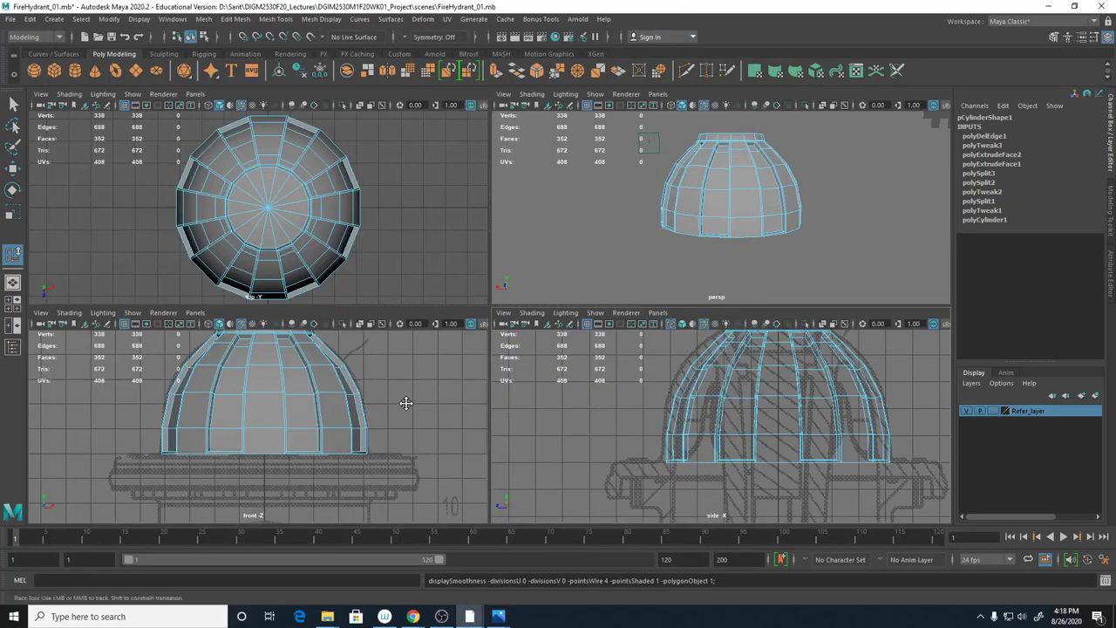
# Show the enlarged front view in wireframe and examine the edges at the neck's base against the reference drawing
pyautogui.scroll(3, 387, 431)
pyautogui.press('space')
pyautogui.scroll(4, 440, 333)
pyautogui.scroll(1, 712, 381)
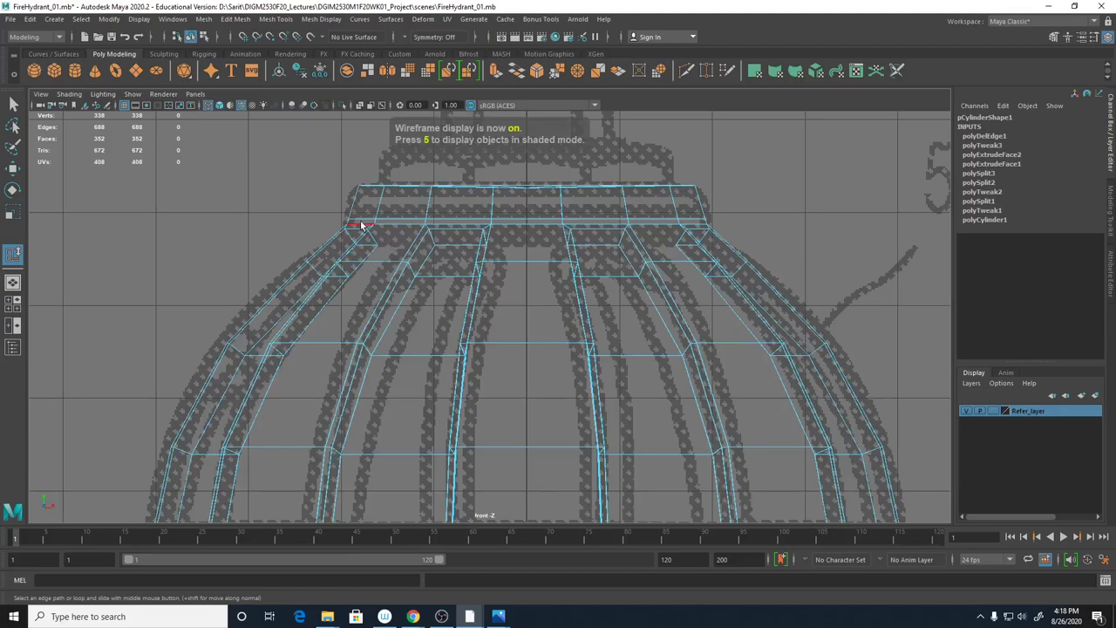
pyautogui.scroll(2, 347, 233)
pyautogui.scroll(1, 296, 234)
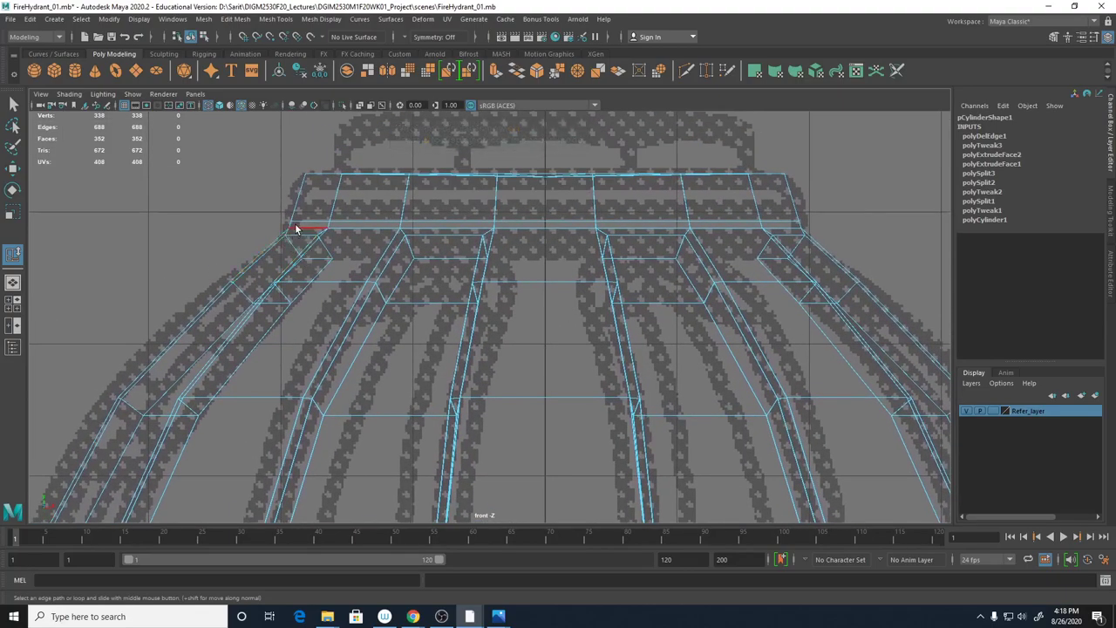
pyautogui.moveTo(301, 227); pyautogui.dragTo(299, 187, button='right')
pyautogui.click(312, 229)
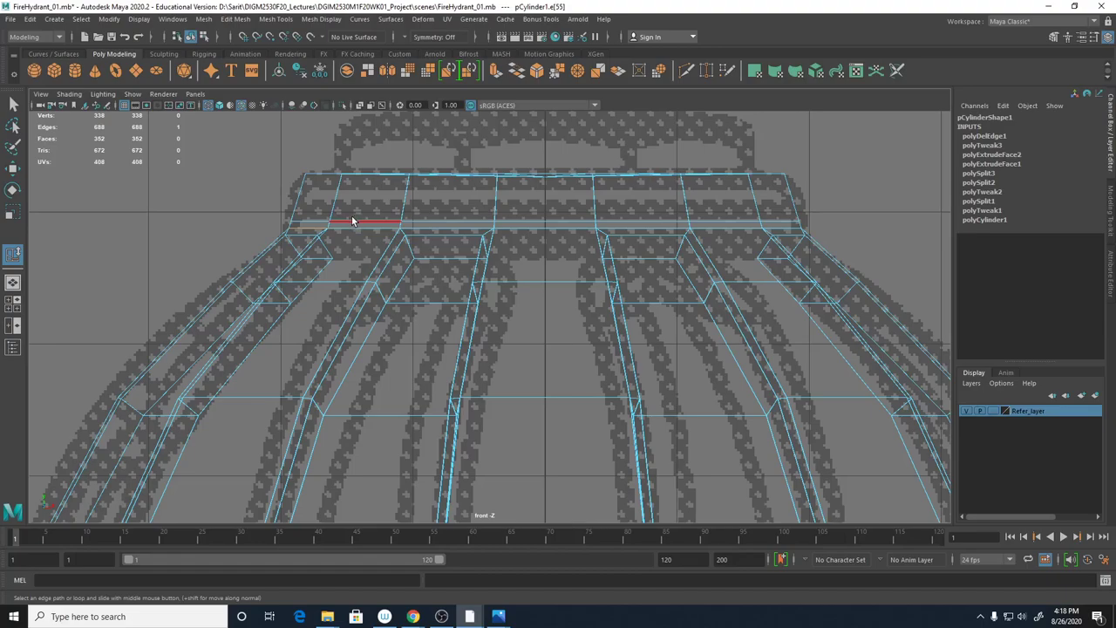
# Switch the cap to face selection in the perspective view and select the thin loop of faces around the neck's base
pyautogui.press('space')
pyautogui.press('space')
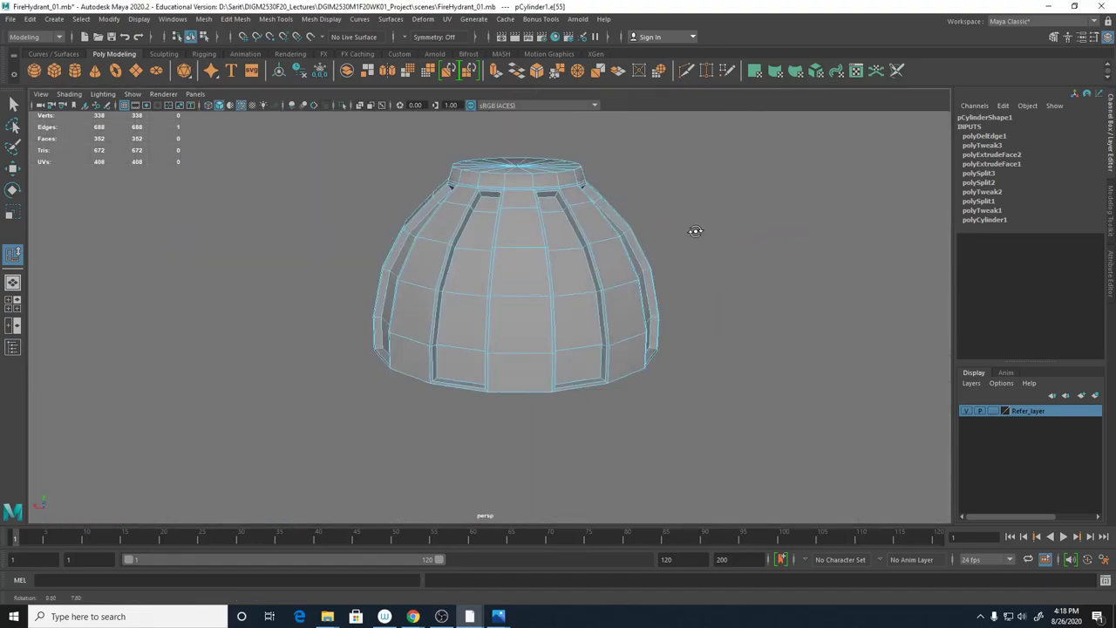
pyautogui.keyDown('alt'); pyautogui.moveTo(695, 231); pyautogui.dragTo(406, 225); pyautogui.keyUp('alt')
pyautogui.scroll(8, 583, 311)
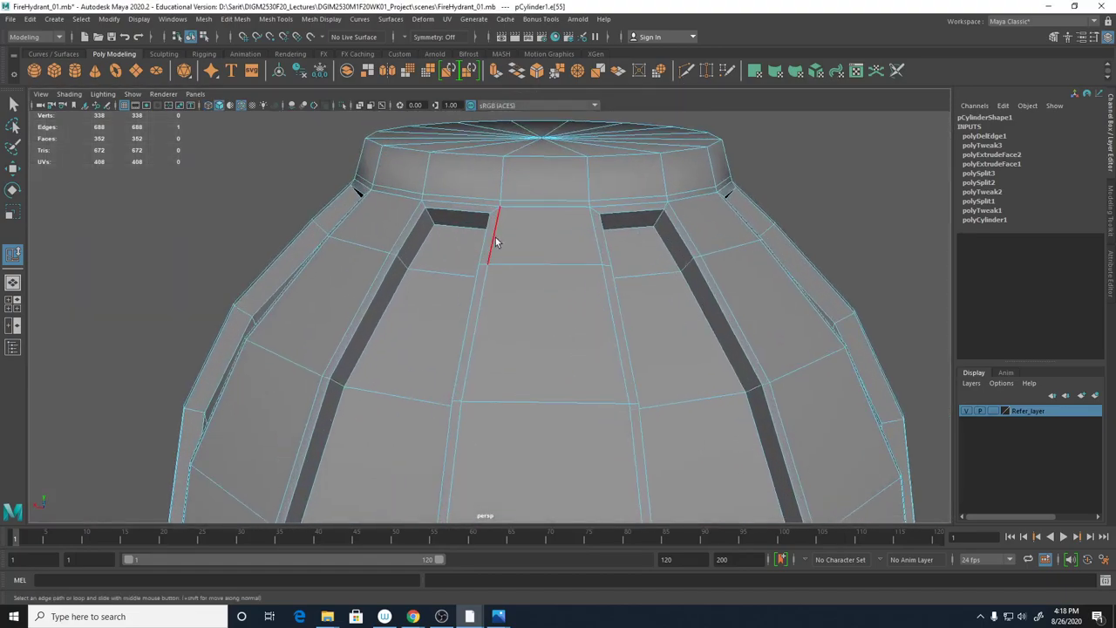
pyautogui.rightClick(509, 203)
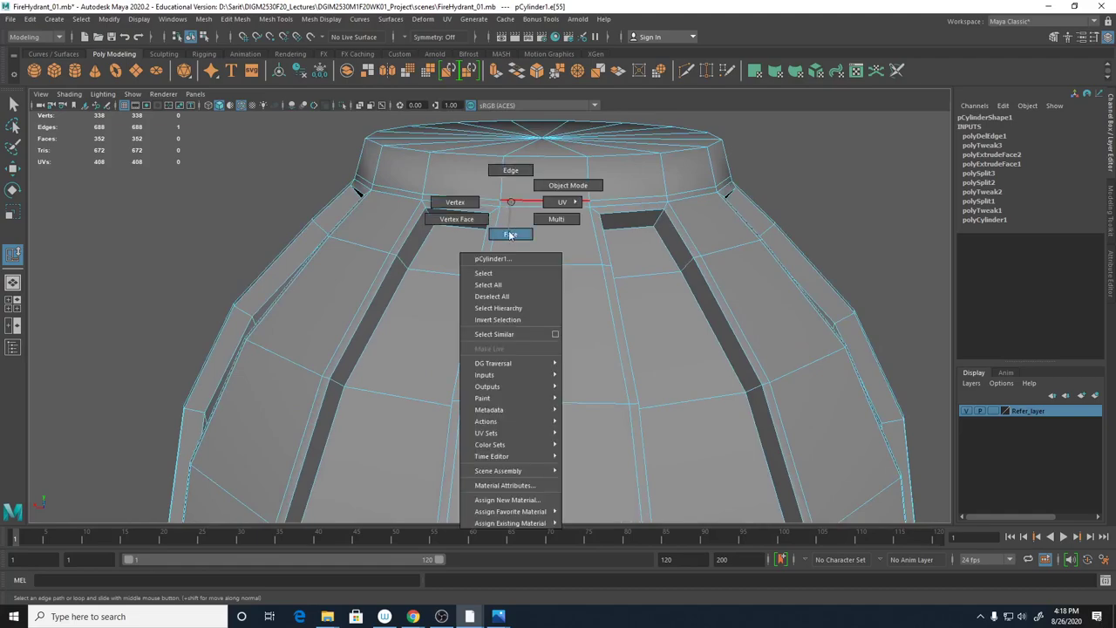
pyautogui.click(553, 219)
pyautogui.doubleClick(511, 207)
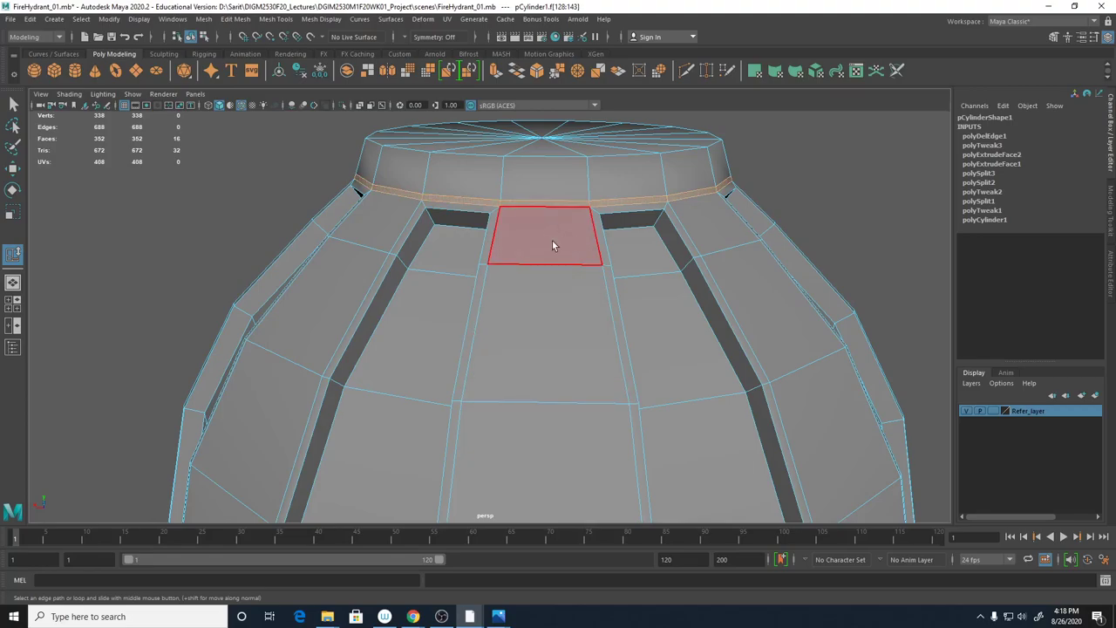
# Reselect the thin face loop at the neck's base and add the ring of dome and groove faces directly below it
pyautogui.press('space')
pyautogui.press('space')
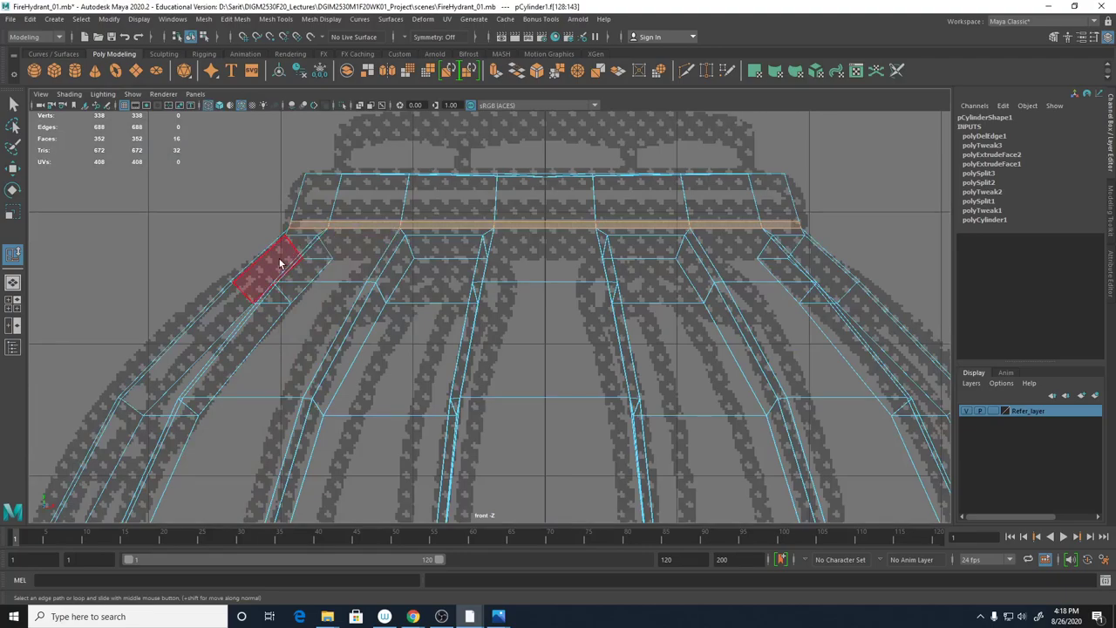
pyautogui.click(280, 262)
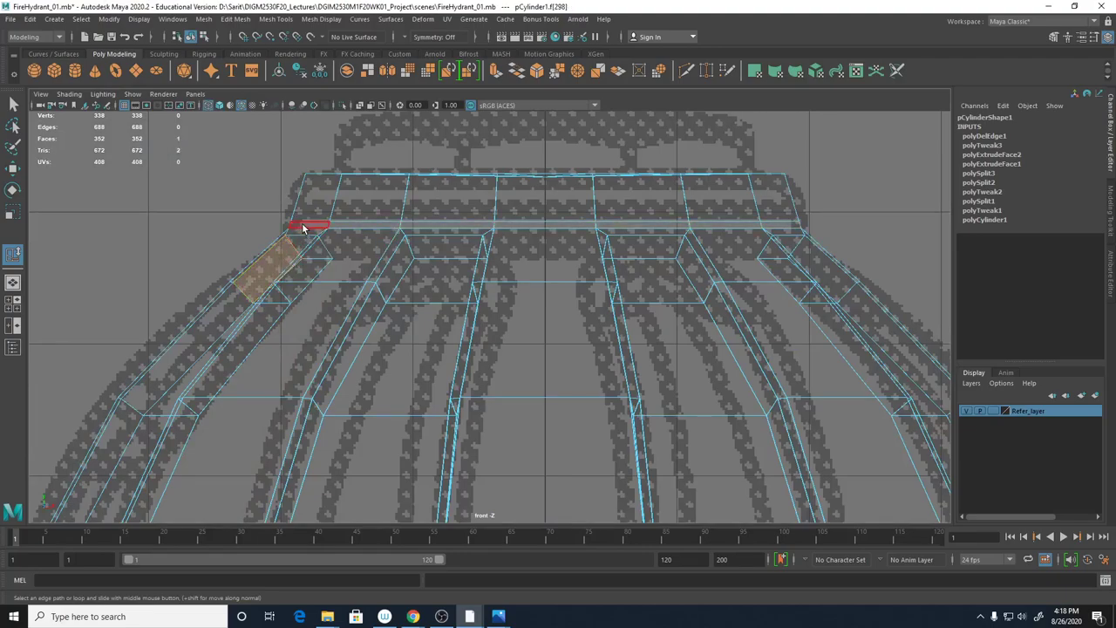
pyautogui.click(307, 232)
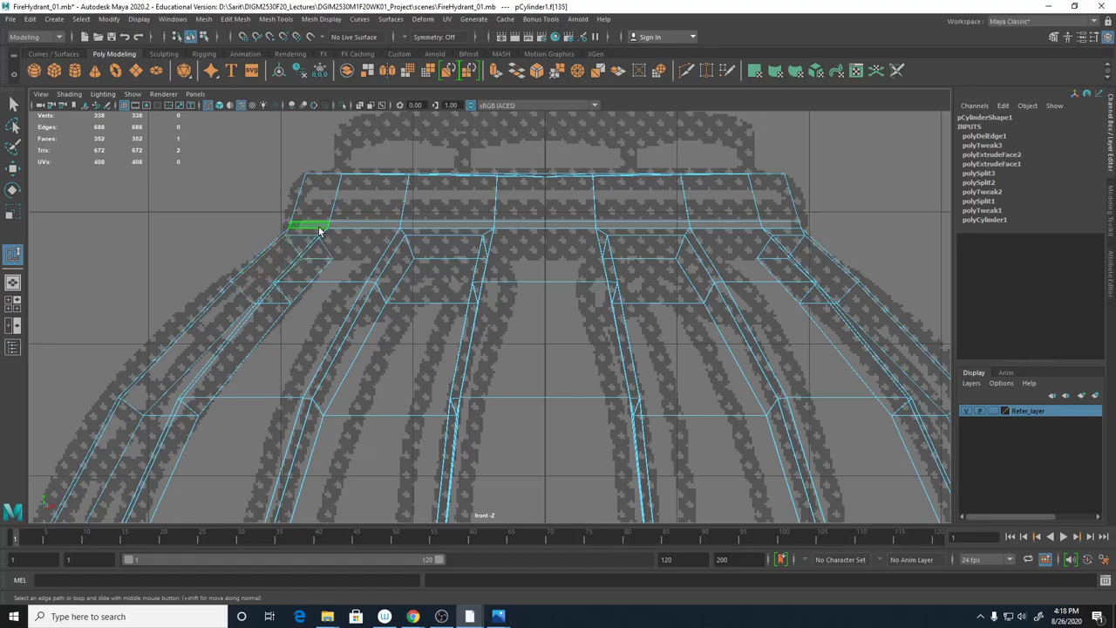
pyautogui.doubleClick(348, 225)
pyautogui.keyDown('shift'); pyautogui.click(284, 257); pyautogui.keyUp('shift')
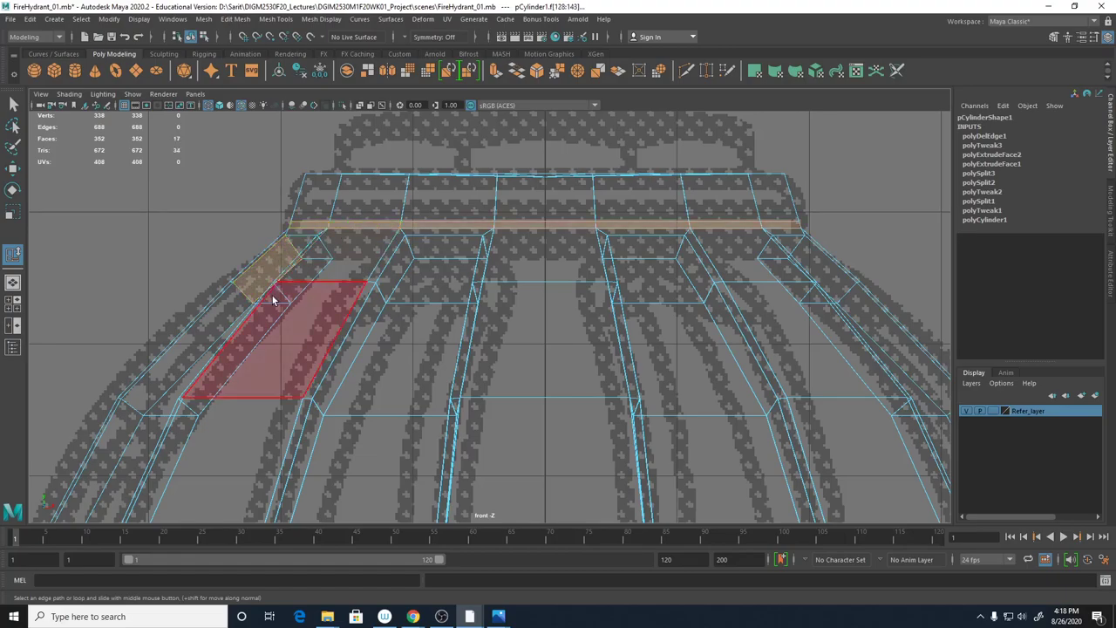
pyautogui.keyDown('alt'); pyautogui.moveTo(686, 162); pyautogui.dragTo(630, 217); pyautogui.keyUp('alt')
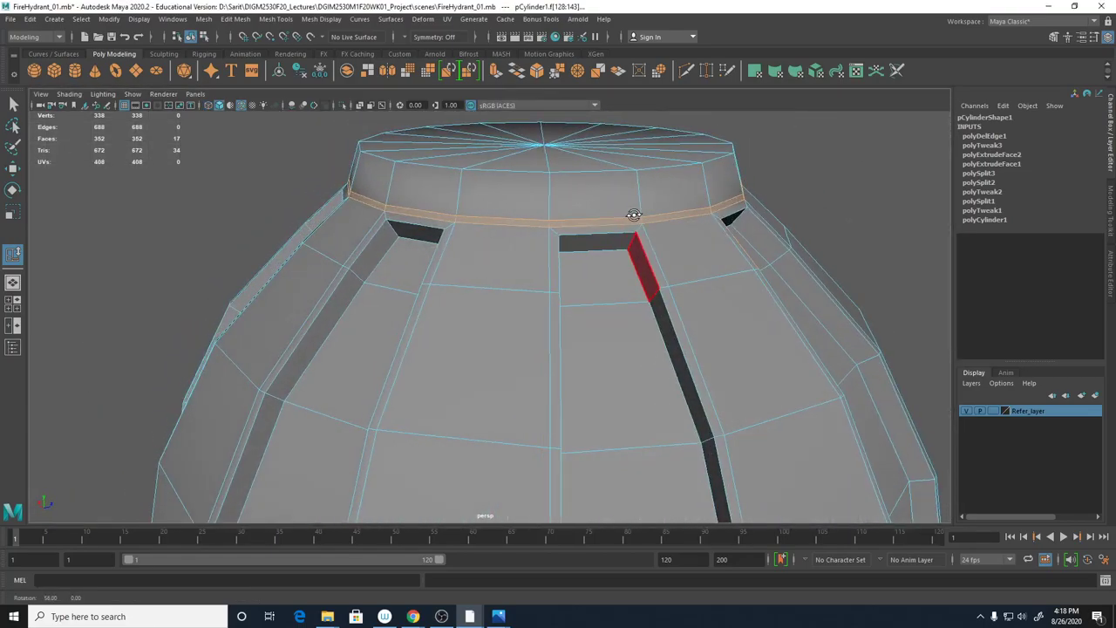
pyautogui.keyDown('shift'); pyautogui.click(589, 274); pyautogui.keyUp('shift')
pyautogui.keyDown('shift'); pyautogui.doubleClick(644, 268); pyautogui.keyUp('shift')
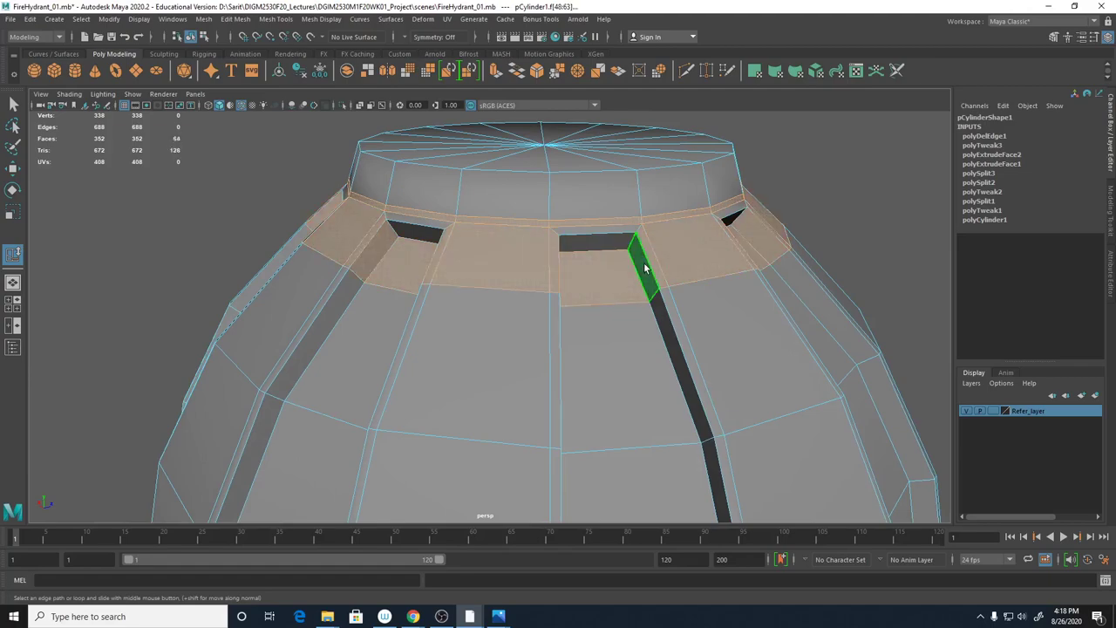
# Extend the face selection with the narrow rim and end-wall faces at the upper ends of the first grooves
pyautogui.keyDown('alt'); pyautogui.moveTo(644, 269); pyautogui.dragTo(469, 285); pyautogui.keyUp('alt')
pyautogui.keyDown('shift'); pyautogui.click(467, 285); pyautogui.keyUp('shift')
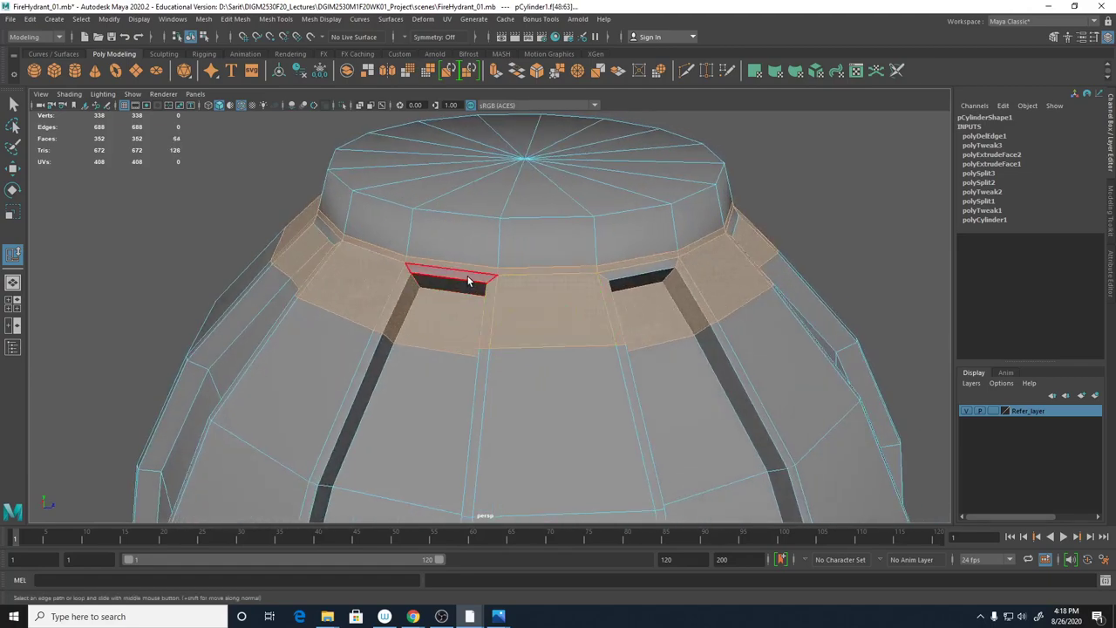
pyautogui.keyDown('shift'); pyautogui.click(321, 229); pyautogui.keyUp('shift')
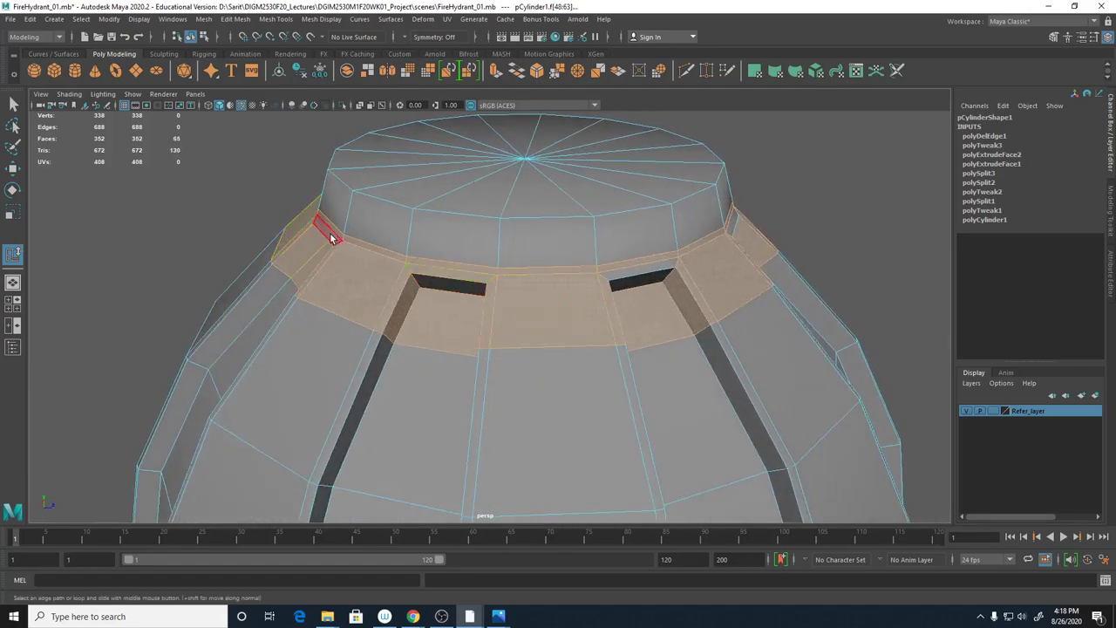
pyautogui.keyDown('shift'); pyautogui.click(635, 277); pyautogui.keyUp('shift')
pyautogui.keyDown('alt'); pyautogui.moveTo(694, 262); pyautogui.dragTo(488, 213); pyautogui.keyUp('alt')
pyautogui.keyDown('shift'); pyautogui.click(485, 208); pyautogui.keyUp('shift')
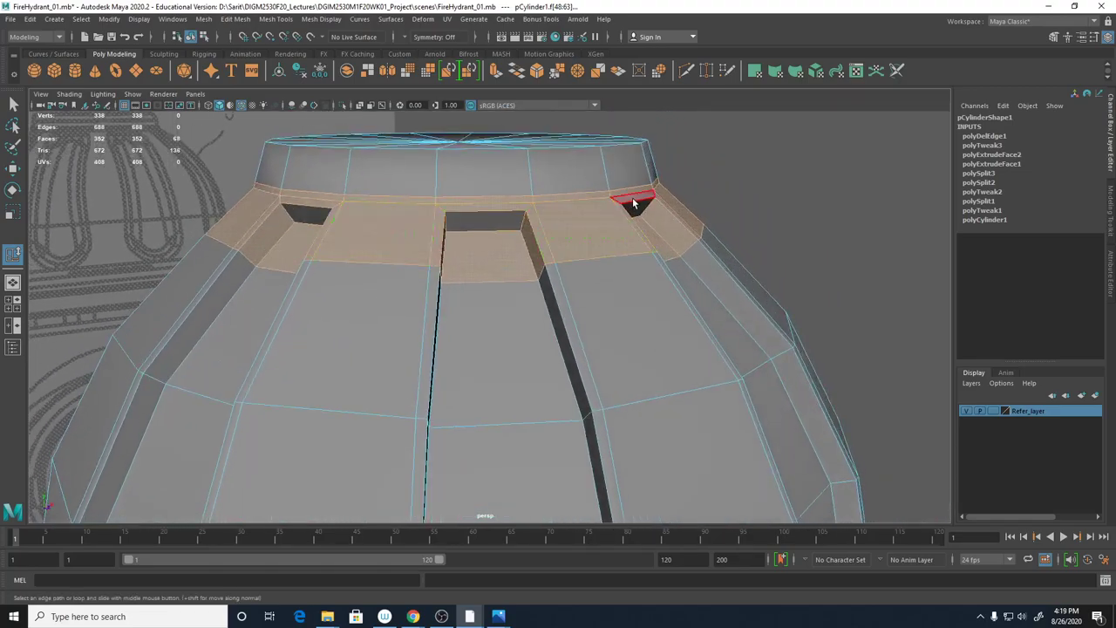
pyautogui.keyDown('shift'); pyautogui.click(634, 209); pyautogui.keyUp('shift')
pyautogui.keyDown('shift'); pyautogui.click(523, 222); pyautogui.keyUp('shift')
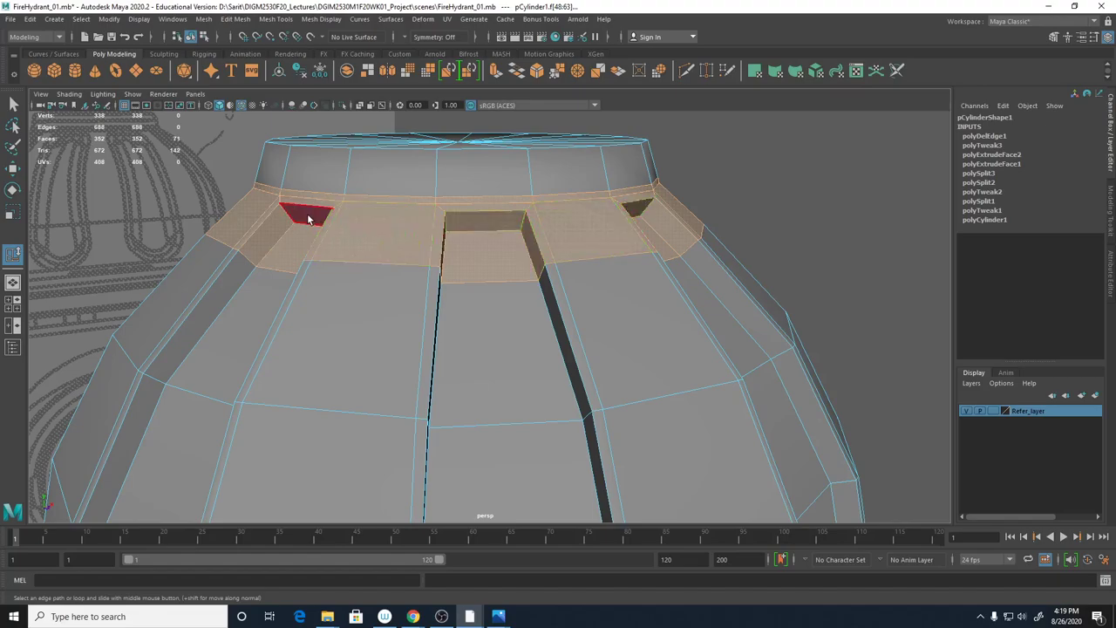
pyautogui.keyDown('shift'); pyautogui.click(307, 214); pyautogui.keyUp('shift')
# Add the rim and end-wall faces at the upper ends of the remaining grooves around the dome to the selection
pyautogui.keyDown('alt'); pyautogui.moveTo(296, 245); pyautogui.dragTo(478, 268); pyautogui.keyUp('alt')
pyautogui.keyDown('shift'); pyautogui.click(399, 242); pyautogui.keyUp('shift')
pyautogui.keyDown('shift'); pyautogui.click(497, 216); pyautogui.keyUp('shift')
pyautogui.keyDown('shift'); pyautogui.click(499, 208); pyautogui.keyUp('shift')
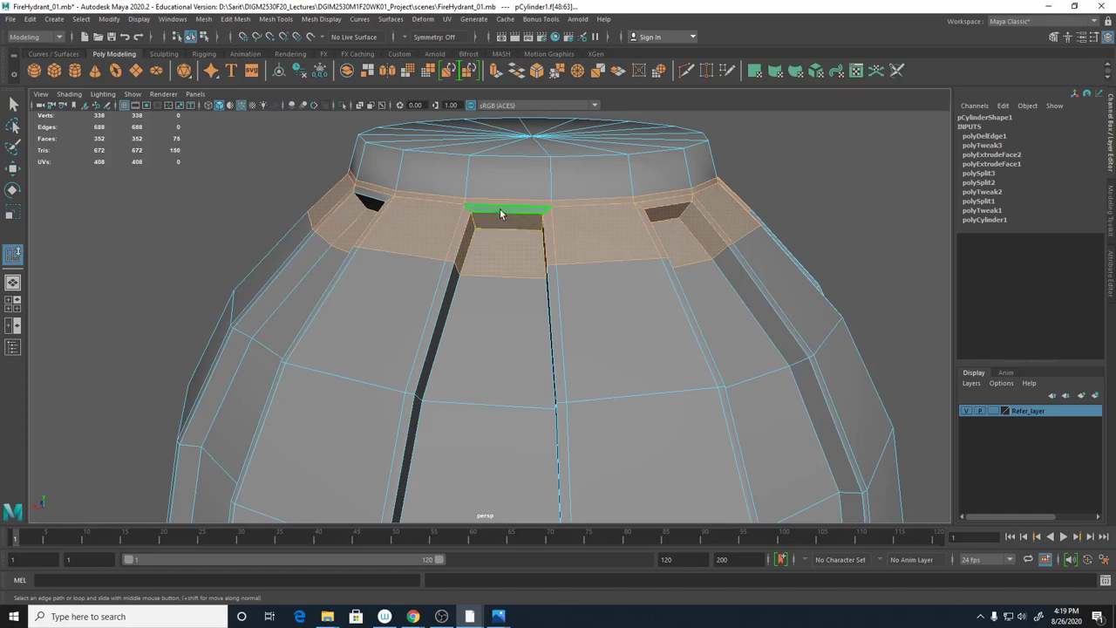
pyautogui.keyDown('alt'); pyautogui.moveTo(500, 208); pyautogui.dragTo(471, 236); pyautogui.keyUp('alt')
pyautogui.keyDown('shift'); pyautogui.click(472, 233); pyautogui.keyUp('shift')
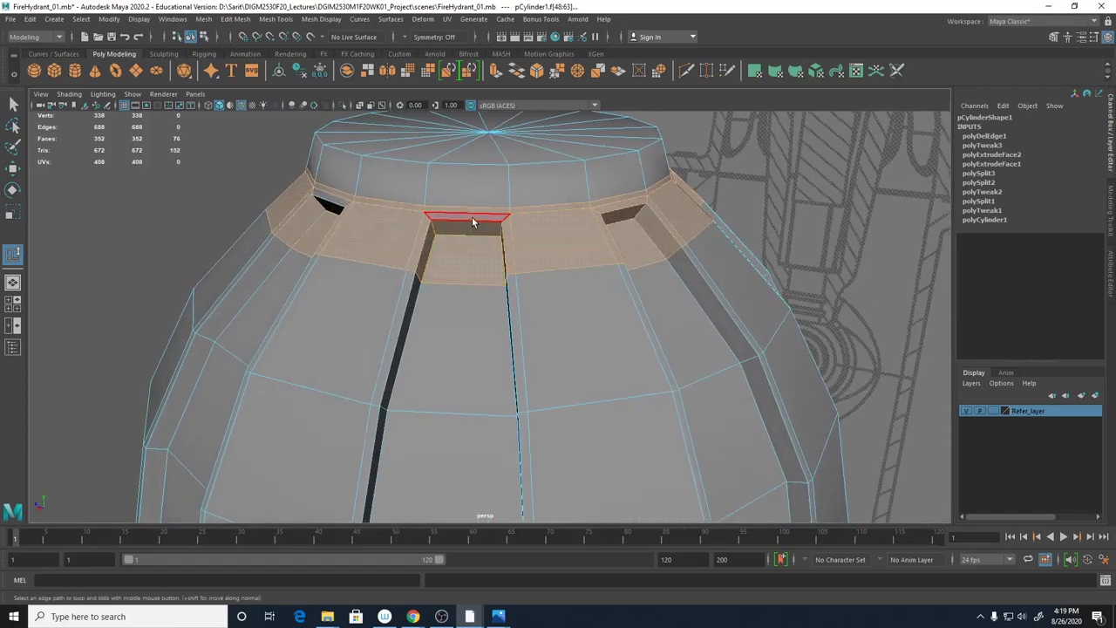
pyautogui.keyDown('shift'); pyautogui.click(472, 216); pyautogui.keyUp('shift')
pyautogui.keyDown('alt'); pyautogui.moveTo(373, 242); pyautogui.dragTo(605, 254); pyautogui.keyUp('alt')
pyautogui.keyDown('shift'); pyautogui.click(467, 254); pyautogui.keyUp('shift')
pyautogui.keyDown('shift'); pyautogui.click(469, 248); pyautogui.keyUp('shift')
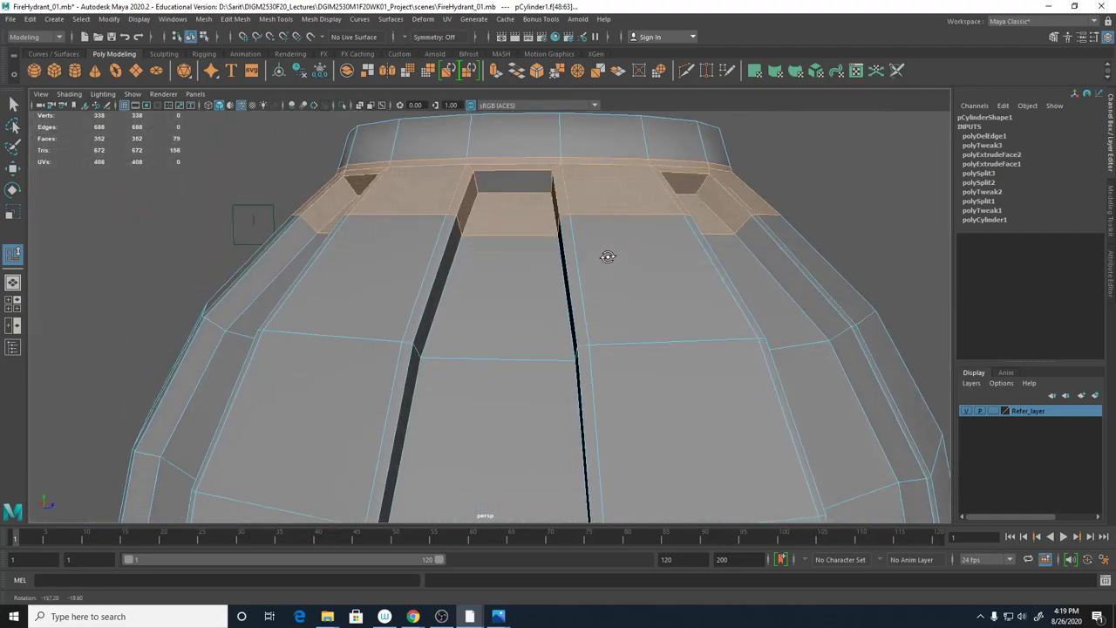
pyautogui.keyDown('shift'); pyautogui.click(507, 185); pyautogui.keyUp('shift')
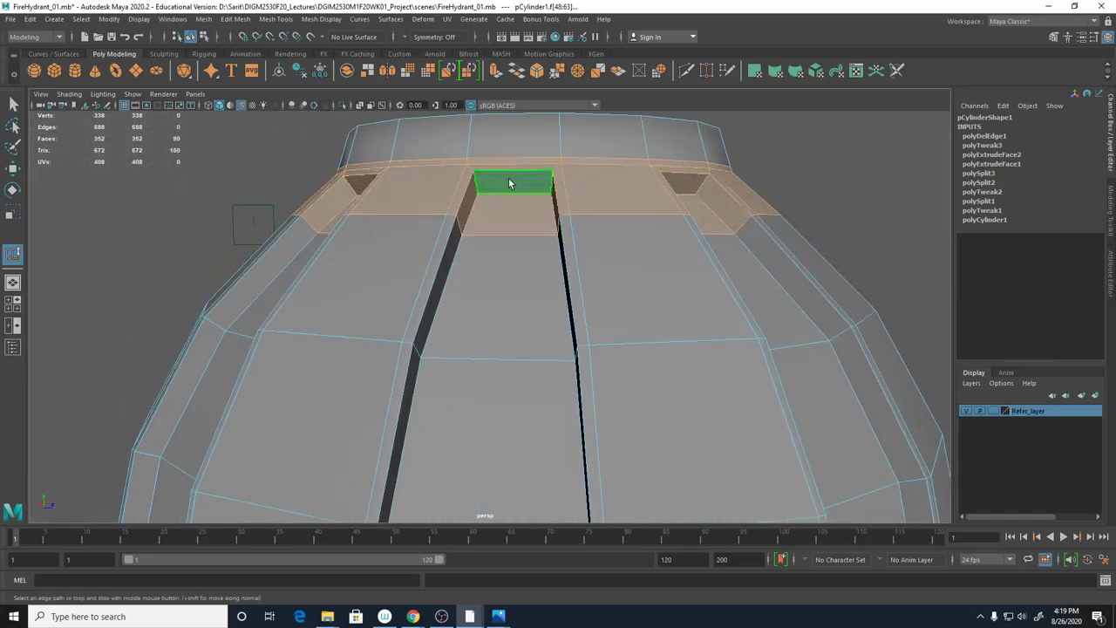
# Check the selected face band in wireframe and move it slightly down in the front view to match the reference drawing
pyautogui.press('4')
pyautogui.moveTo(705, 294)
pyautogui.keyDown('alt'); pyautogui.mouseDown()
pyautogui.moveTo(660, 319)
pyautogui.moveTo(628, 319)
pyautogui.moveTo(764, 323)
pyautogui.moveTo(692, 311)
pyautogui.mouseUp(); pyautogui.keyUp('alt')
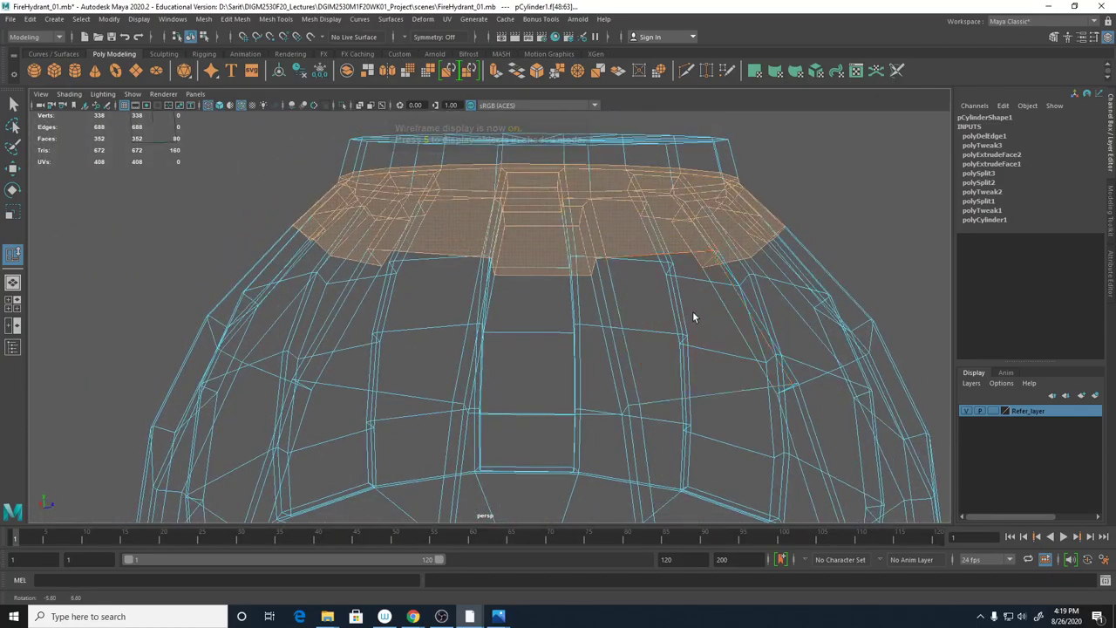
pyautogui.press('5')
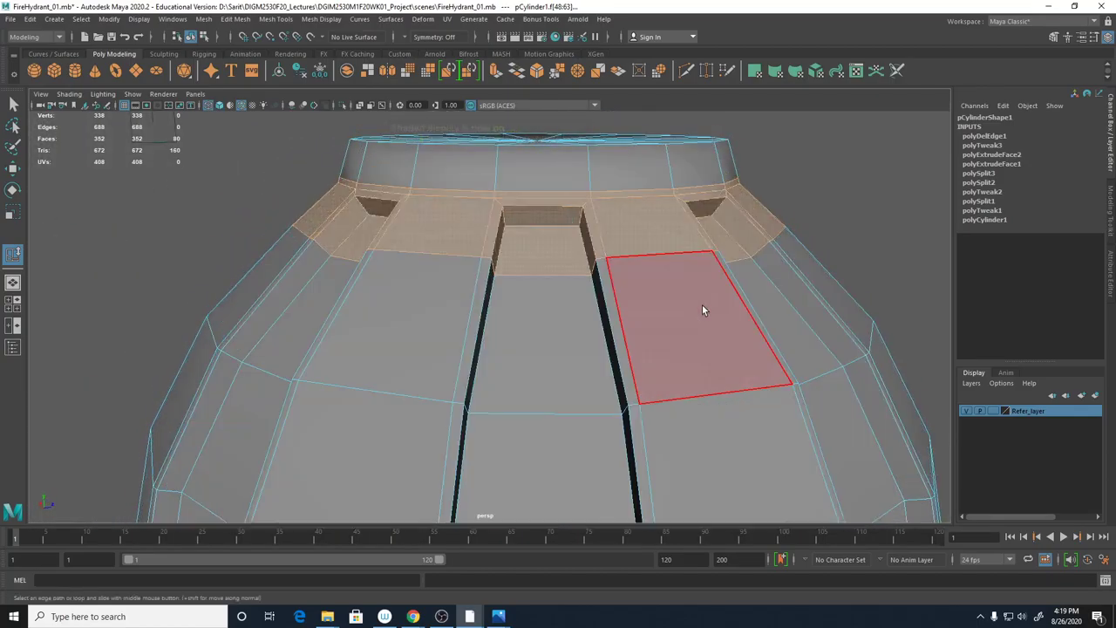
pyautogui.press('space')
pyautogui.press('space')
pyautogui.keyDown('alt'); pyautogui.moveTo(483, 367); pyautogui.dragTo(511, 361, button='middle'); pyautogui.keyUp('alt')
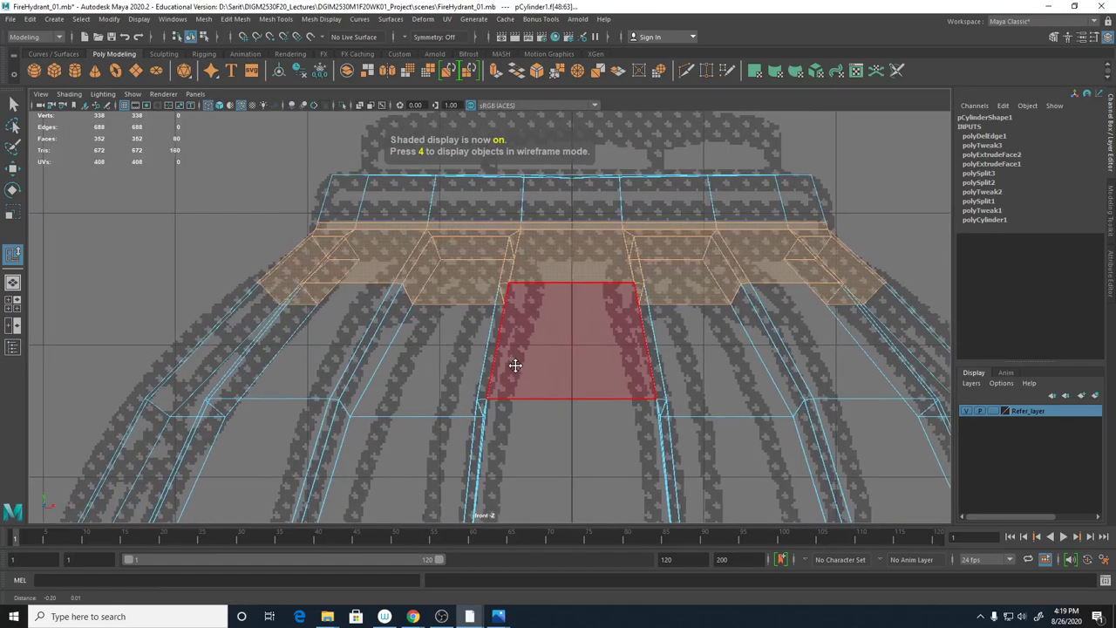
pyautogui.press('w')
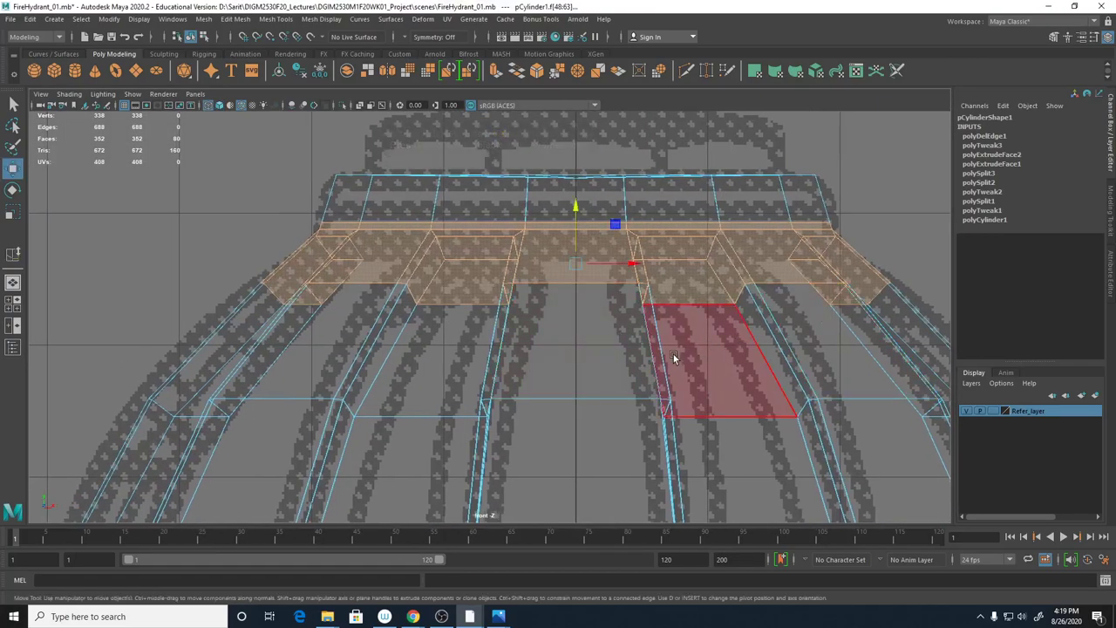
pyautogui.moveTo(578, 207); pyautogui.dragTo(573, 216)
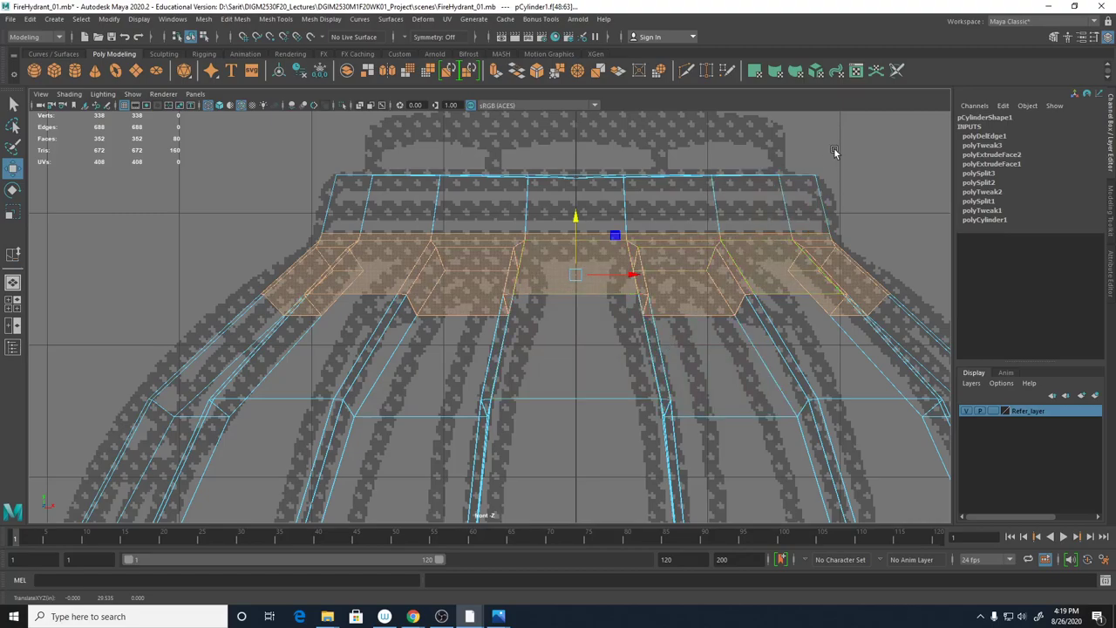
# Preview the smoothed cap against the front reference and in perspective, and return it to the unsmoothed display
pyautogui.press('space')
pyautogui.press('3')
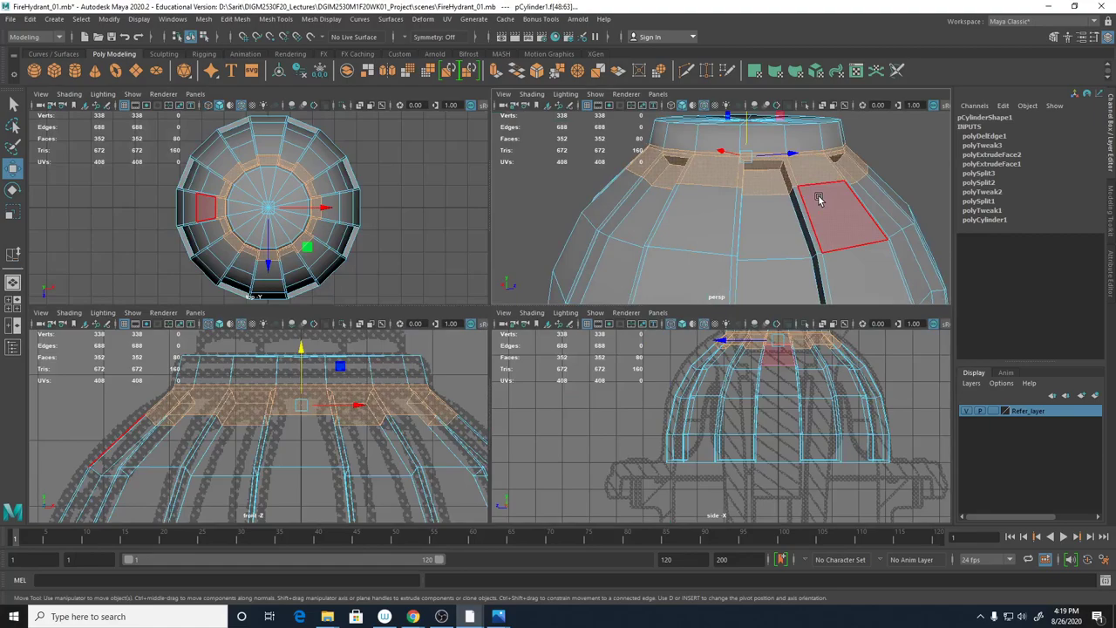
pyautogui.press('space')
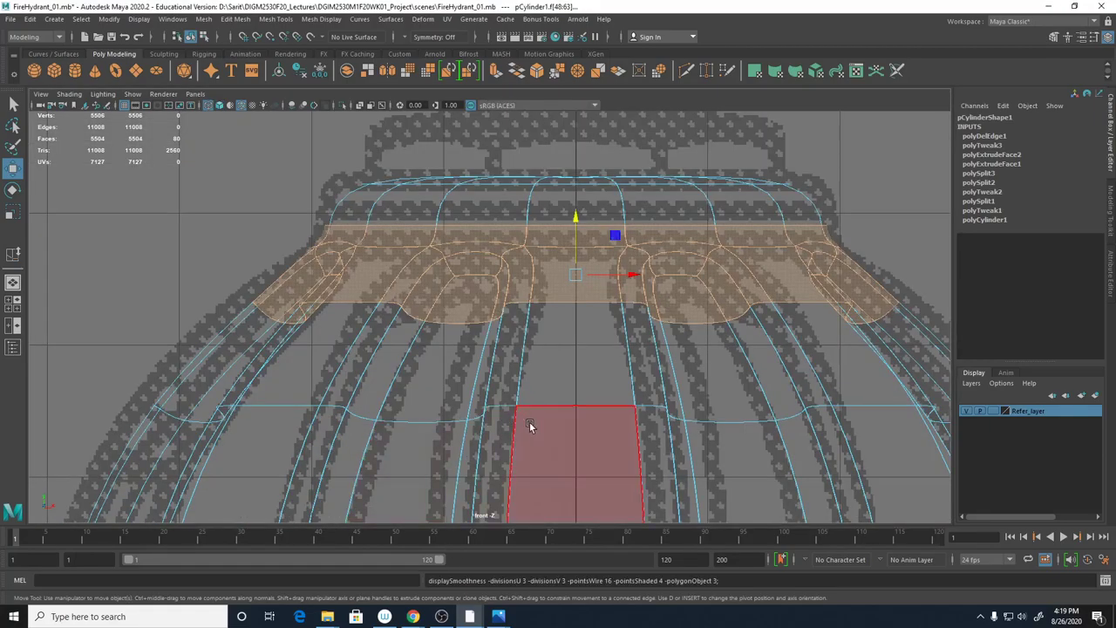
pyautogui.keyDown('alt'); pyautogui.moveTo(694, 373); pyautogui.dragTo(552, 362, button='middle'); pyautogui.keyUp('alt')
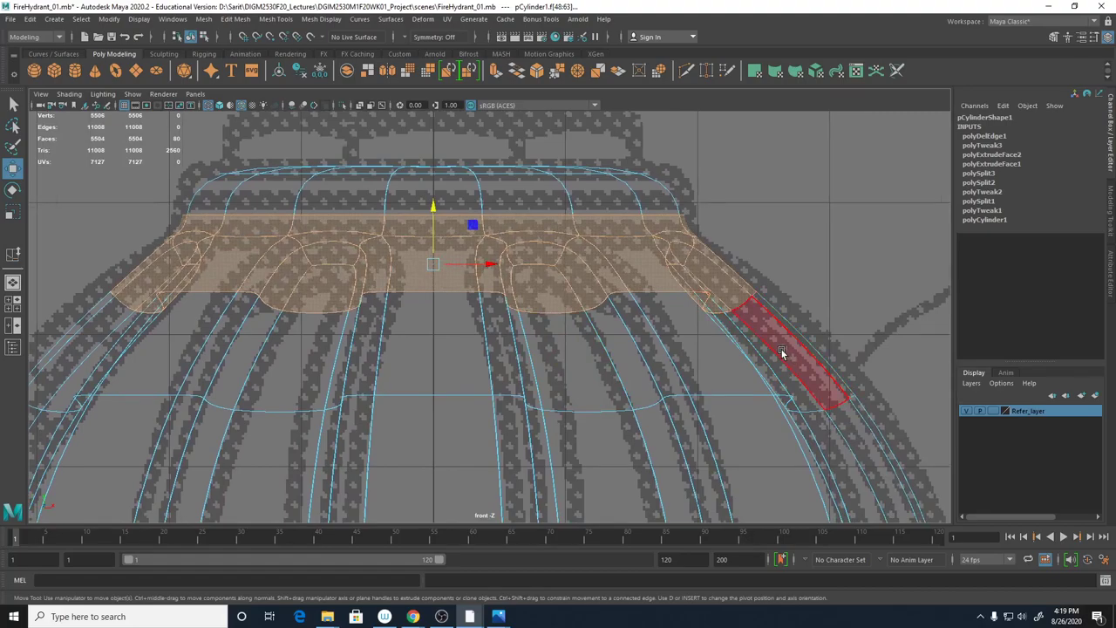
pyautogui.scroll(-2, 781, 350)
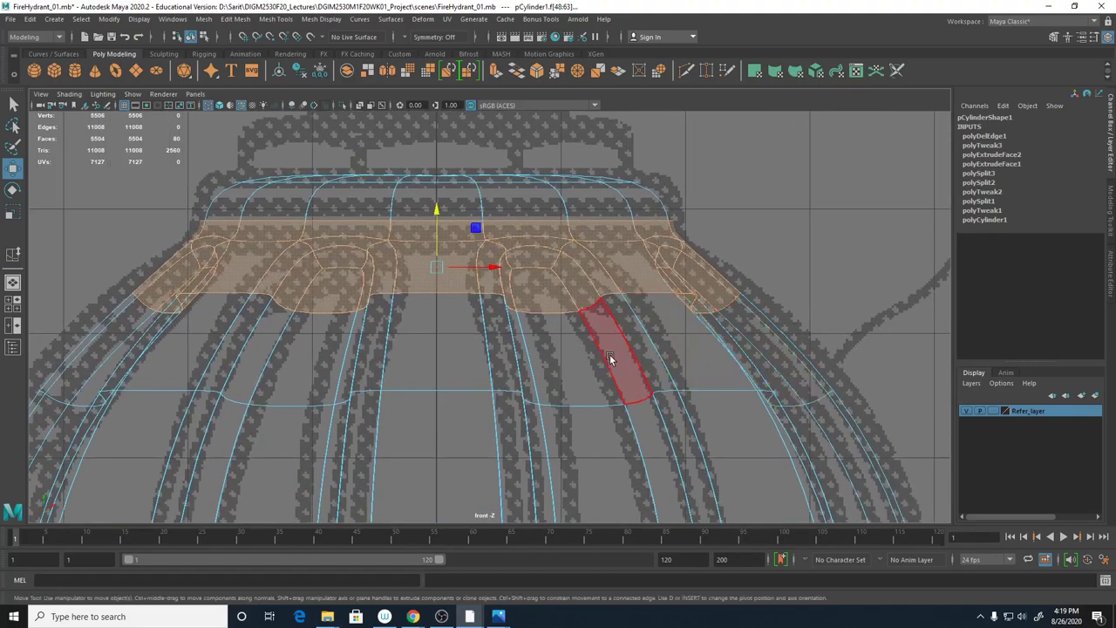
pyautogui.scroll(-3, 608, 351)
pyautogui.click(620, 206)
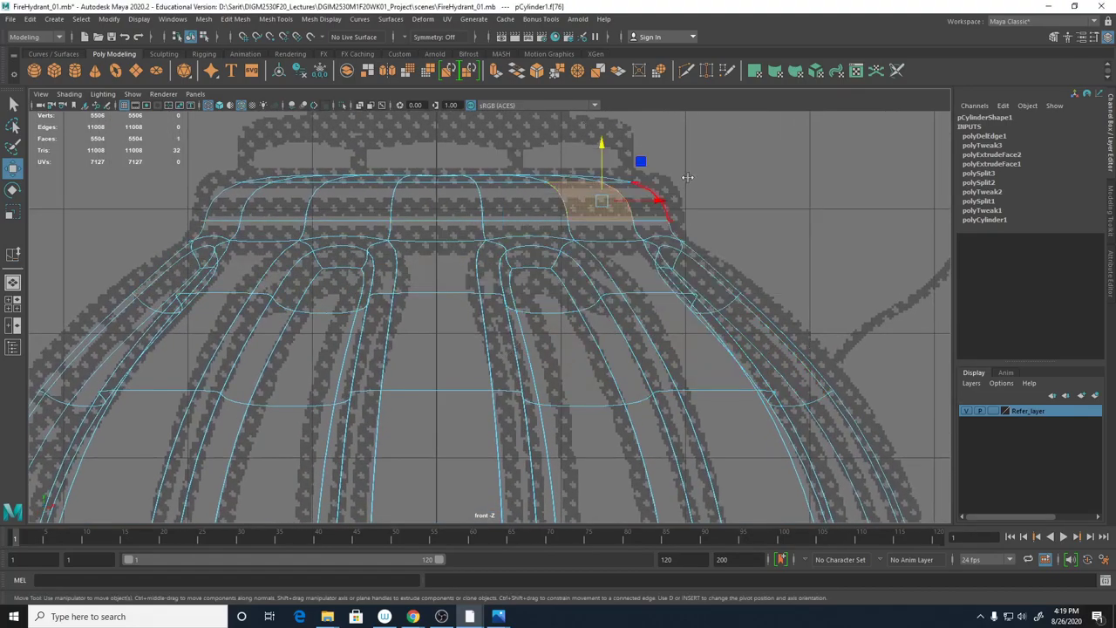
pyautogui.press('space')
pyautogui.keyDown('alt'); pyautogui.moveTo(717, 191); pyautogui.dragTo(699, 189); pyautogui.keyUp('alt')
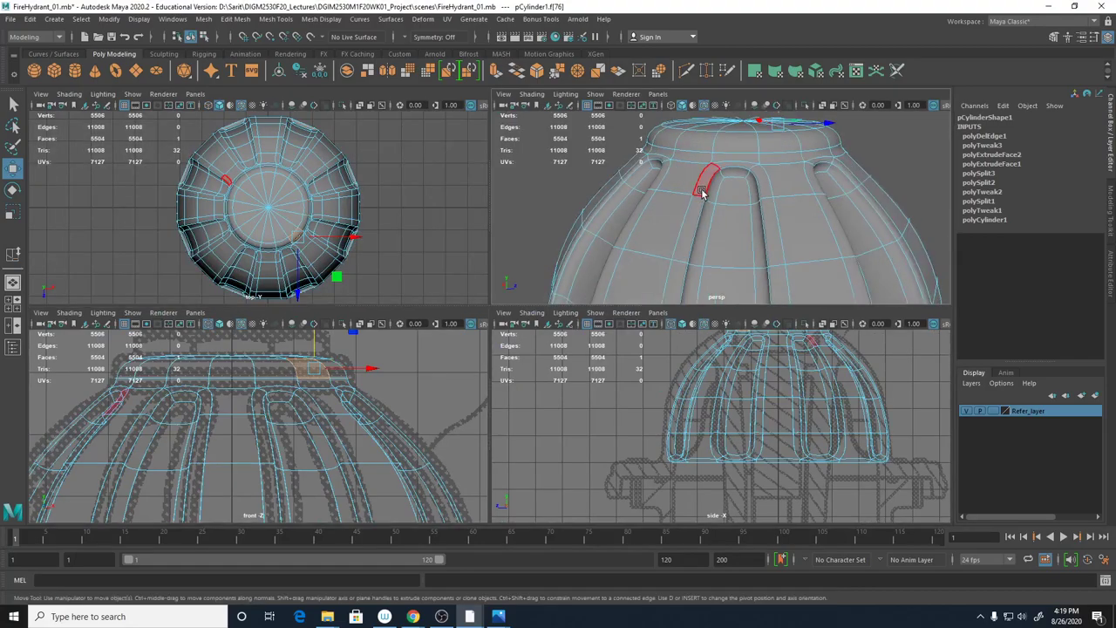
pyautogui.press('1')
pyautogui.keyDown('alt'); pyautogui.moveTo(623, 250); pyautogui.dragTo(663, 236); pyautogui.keyUp('alt')
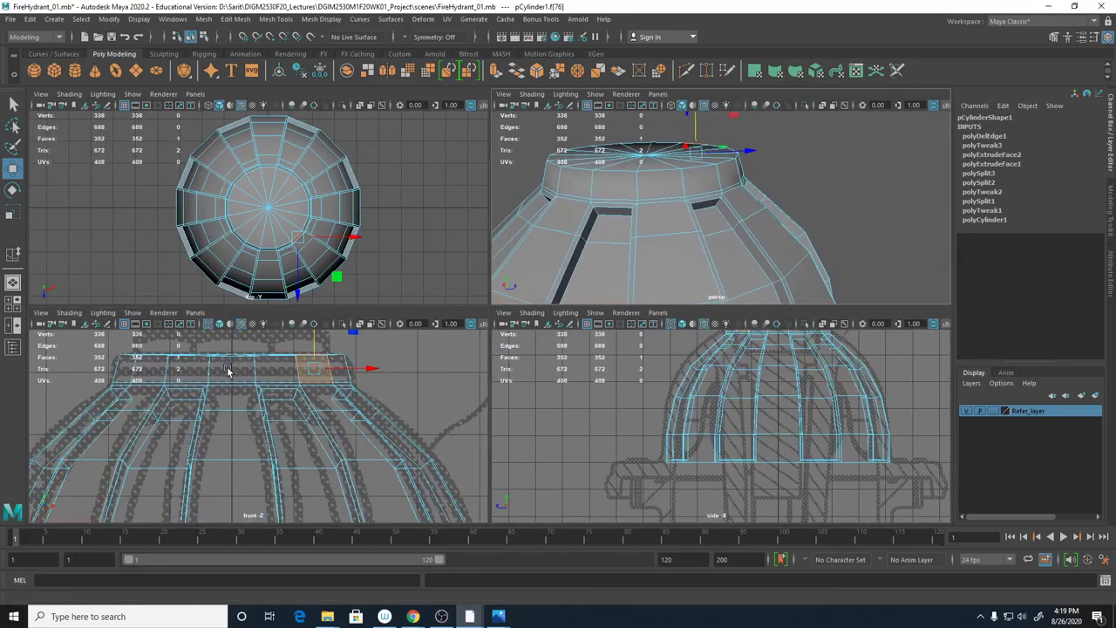
# Enlarge the front view of the neck and compare it with the cap's top in Fire Hydrant 006.JPG
pyautogui.press('space')
pyautogui.scroll(5, 174, 287)
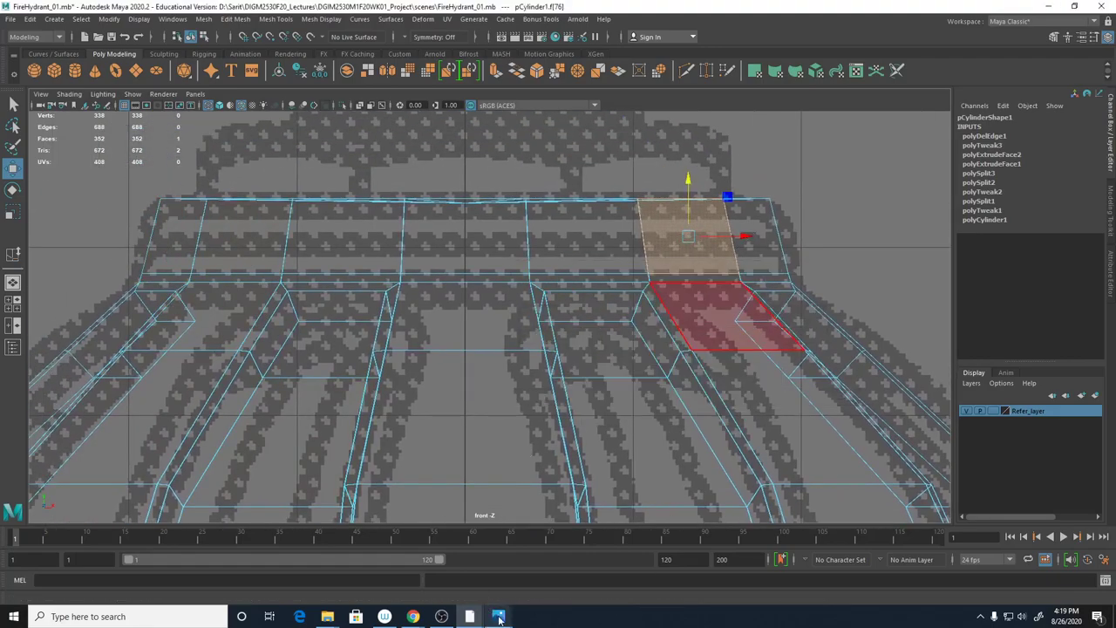
pyautogui.moveTo(498, 619)
pyautogui.click(538, 572)
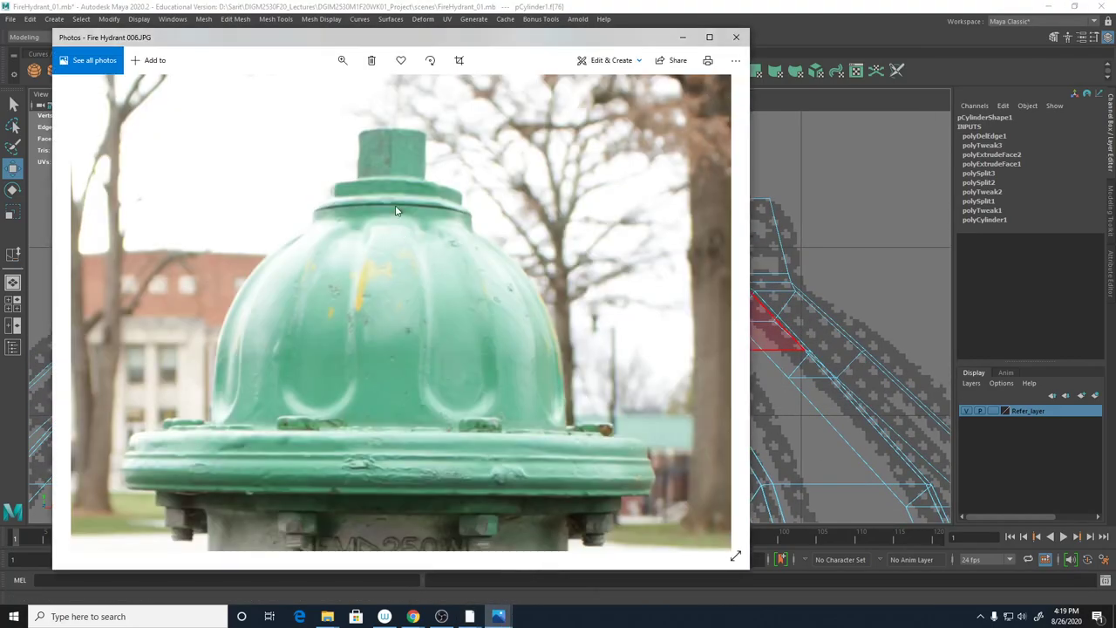
pyautogui.click(847, 6)
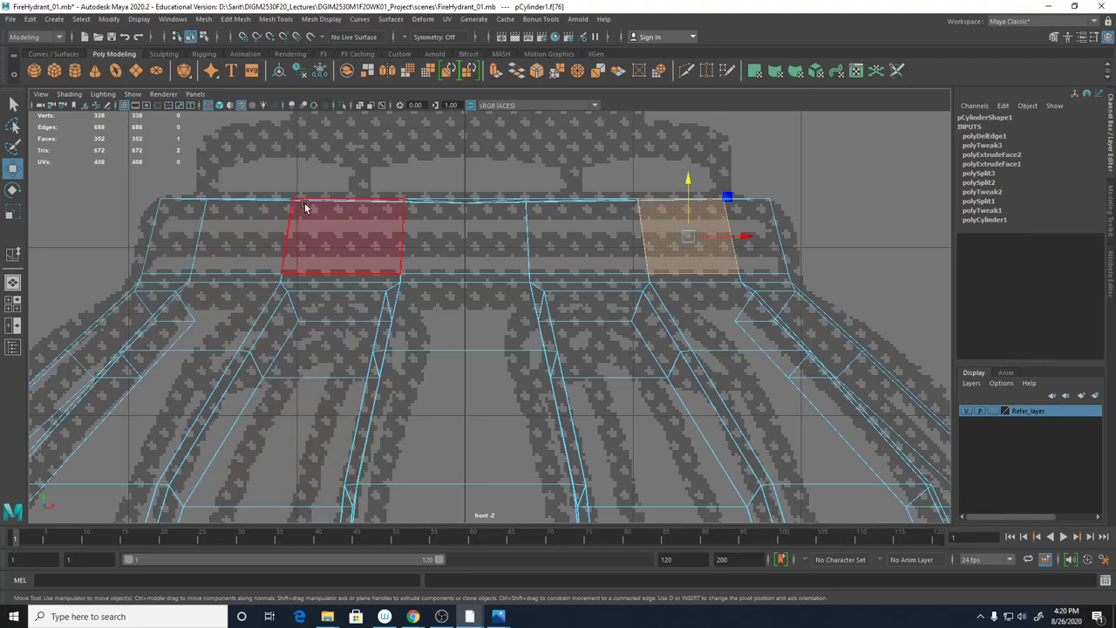
# Select the vertices along the neck's top edge and scale them outward uniformly to match the neck width in the front reference
pyautogui.moveTo(307, 206); pyautogui.dragTo(255, 206, button='right')
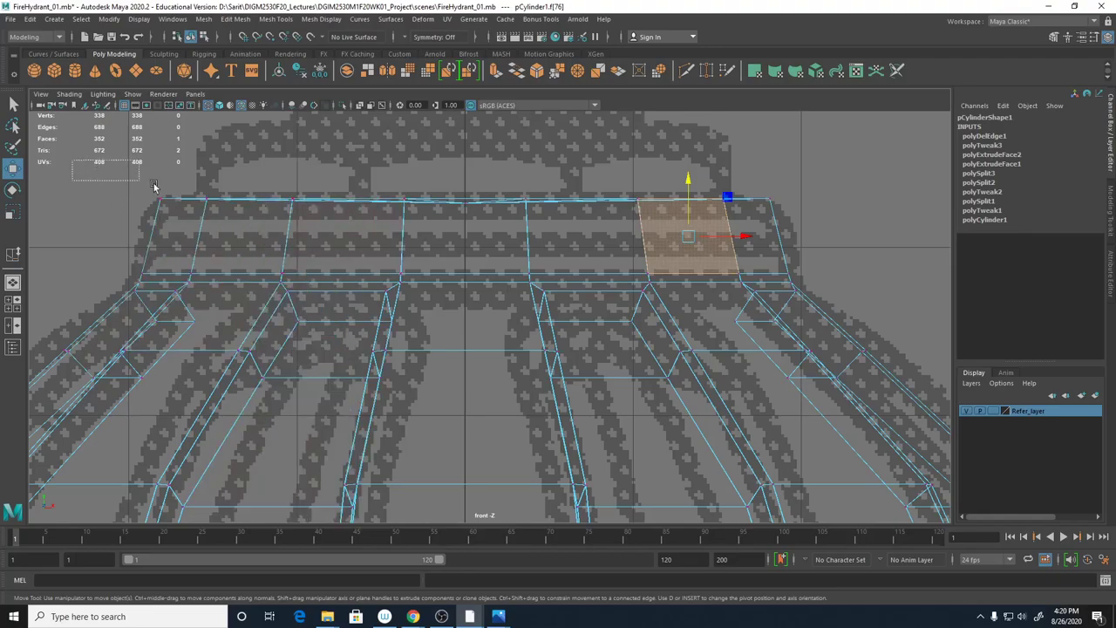
pyautogui.moveTo(72, 160); pyautogui.dragTo(738, 180)
pyautogui.press('space')
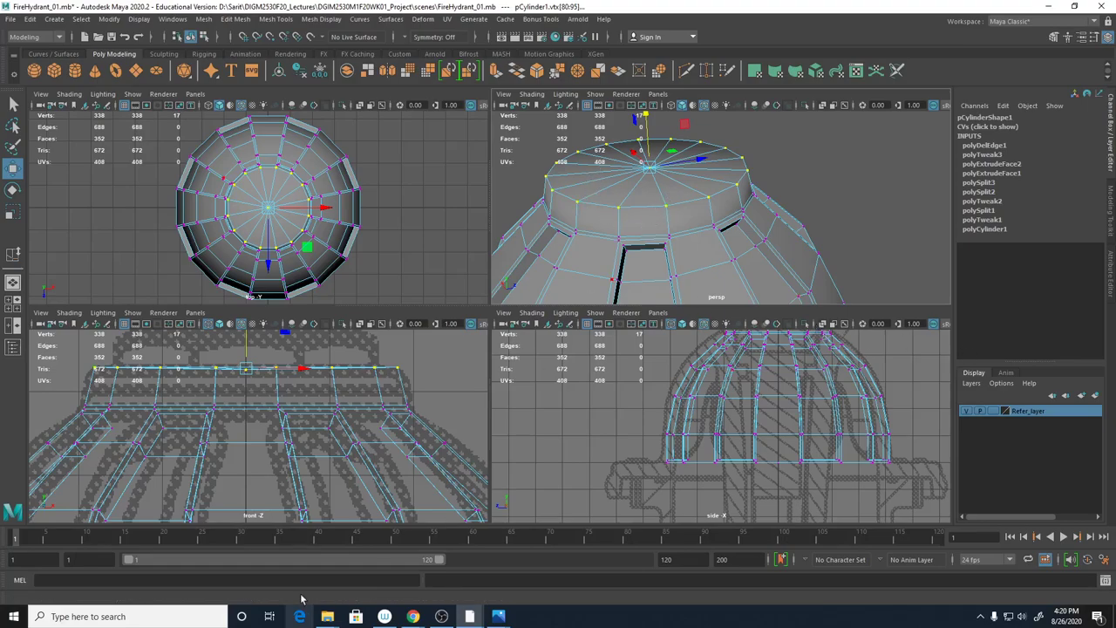
pyautogui.press('r')
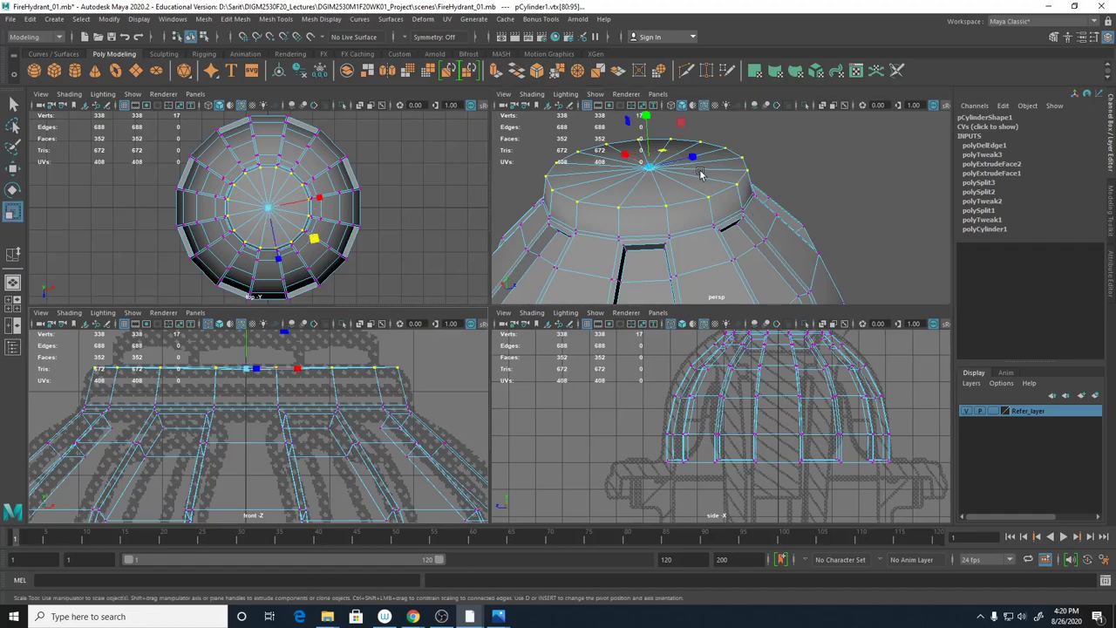
pyautogui.moveTo(652, 170); pyautogui.dragTo(660, 172)
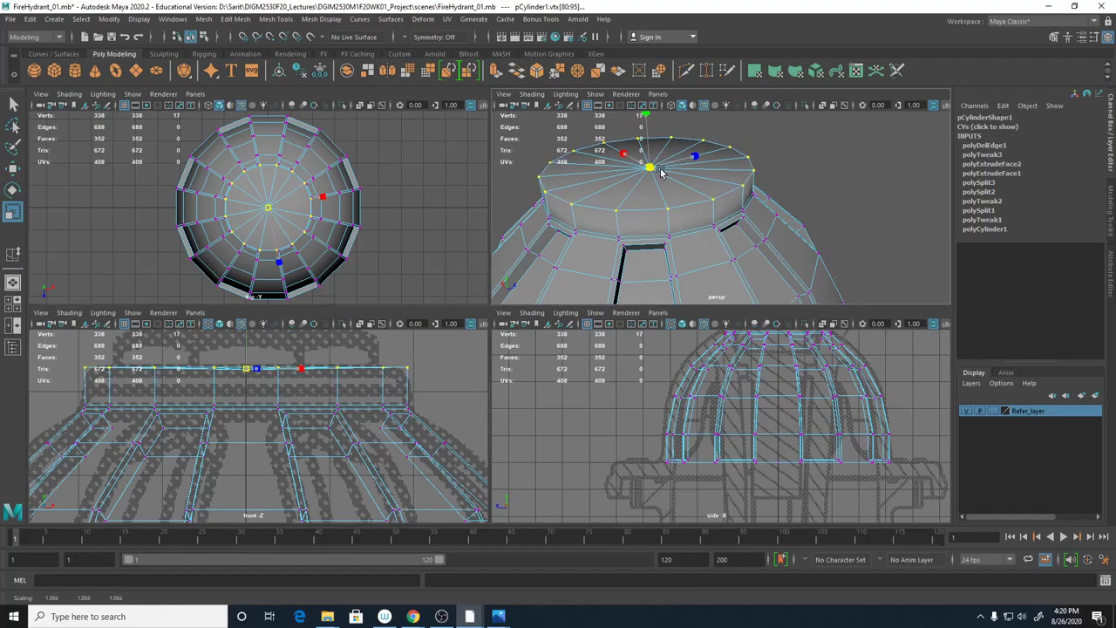
pyautogui.press('w')
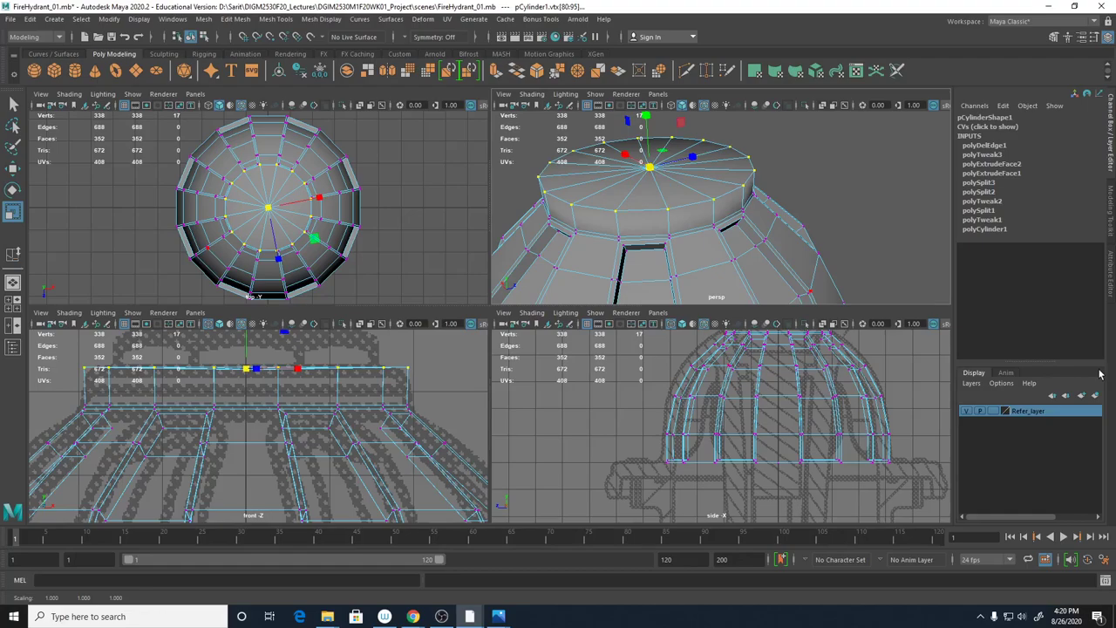
pyautogui.press('space')
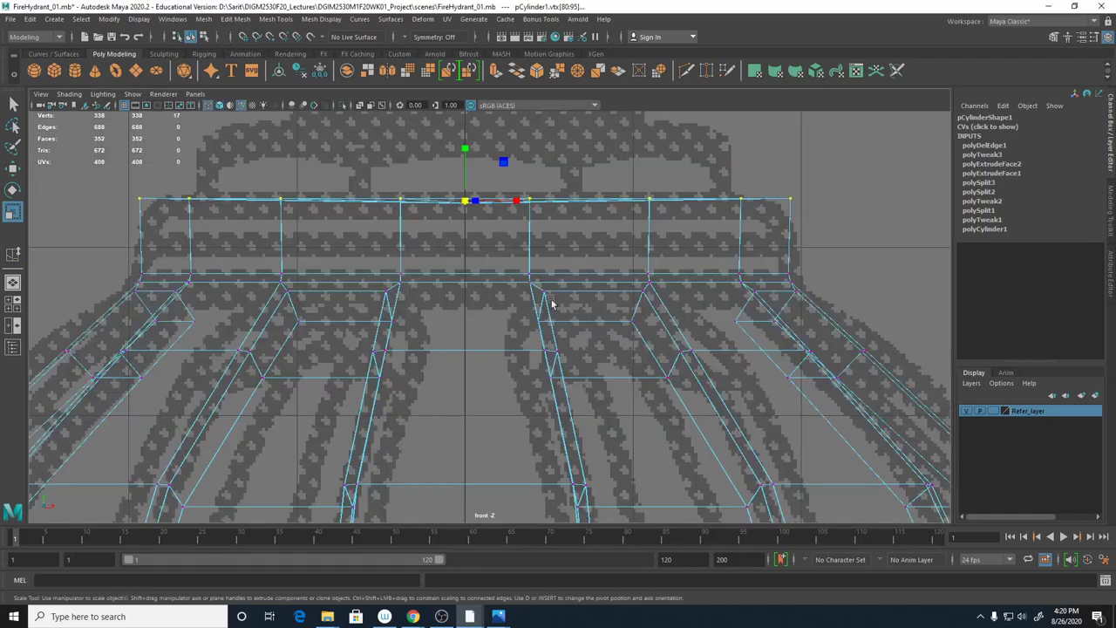
# Flatten the selected top vertices vertically into one level plane and check the neck's top in perspective
pyautogui.scroll(2, 551, 302)
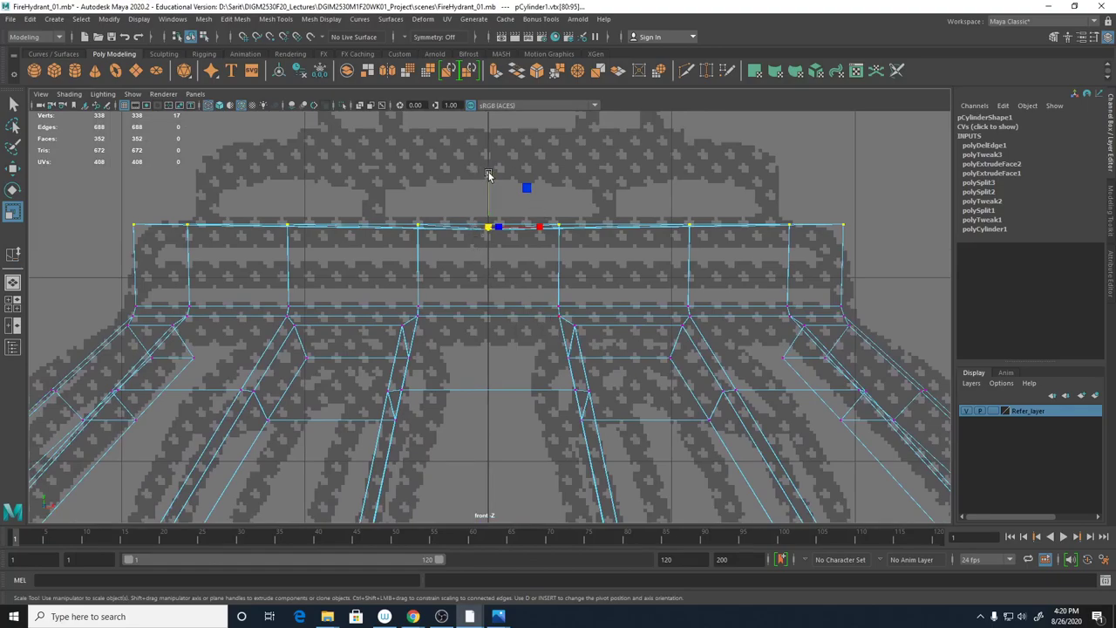
pyautogui.moveTo(487, 173); pyautogui.dragTo(469, 349)
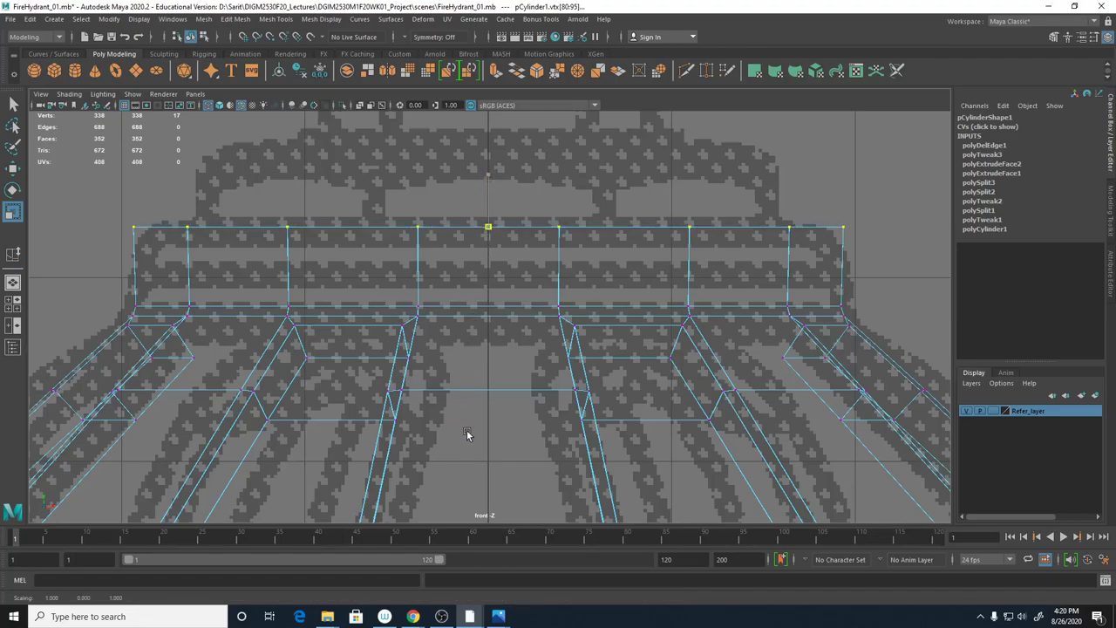
pyautogui.hotkey('ctrl', 'z')
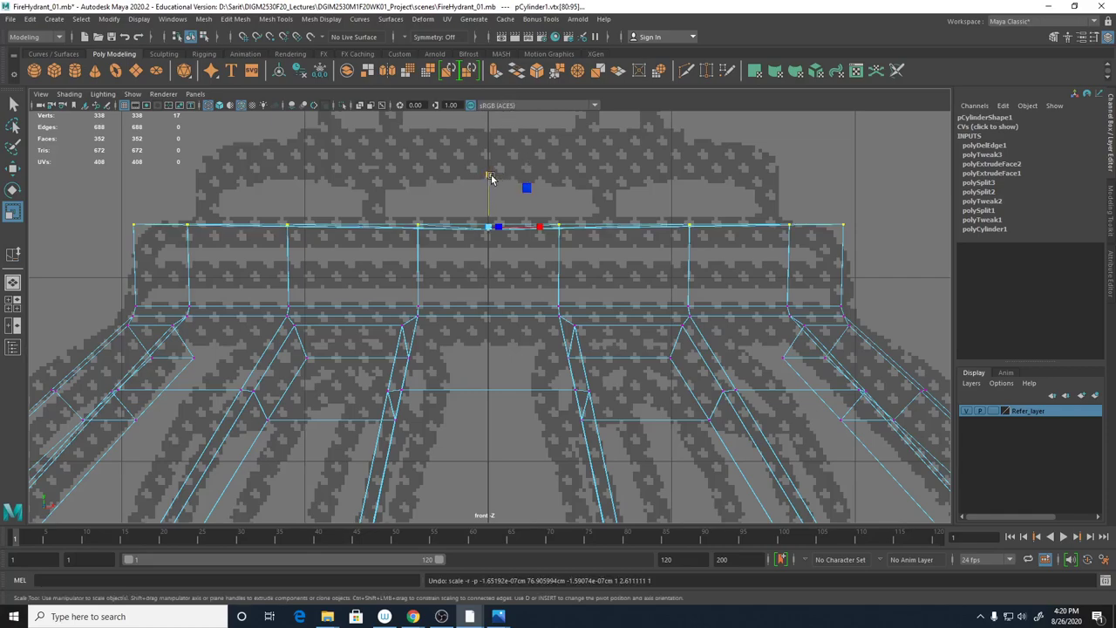
pyautogui.moveTo(494, 178); pyautogui.dragTo(499, 232)
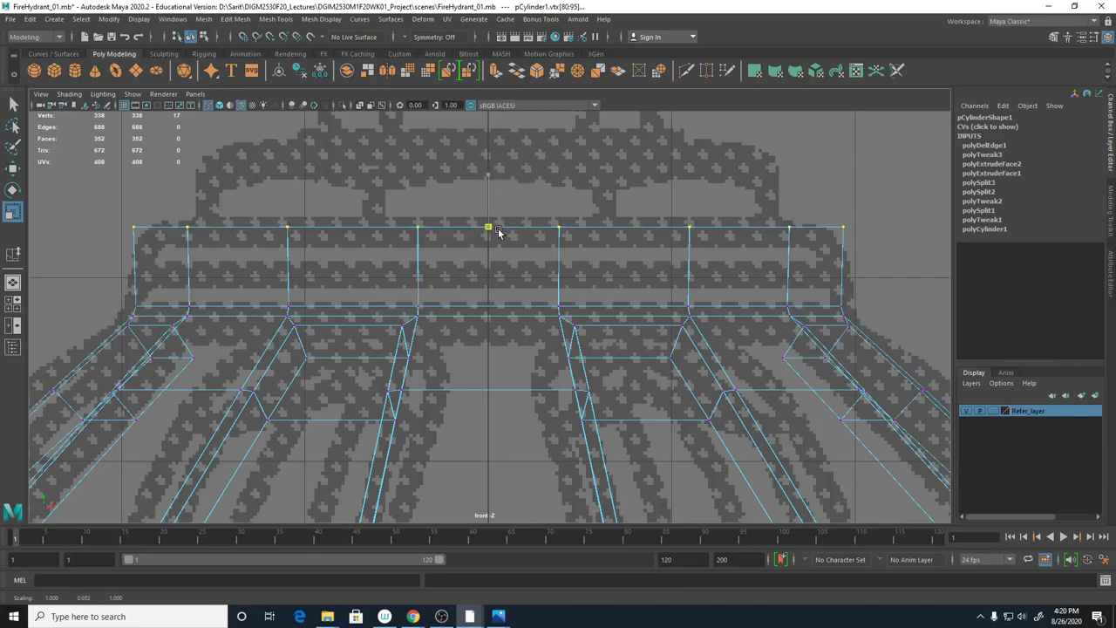
pyautogui.moveTo(496, 310); pyautogui.dragTo(511, 302)
pyautogui.press('space')
pyautogui.press('space')
pyautogui.keyDown('alt'); pyautogui.moveTo(642, 247); pyautogui.dragTo(346, 218); pyautogui.keyUp('alt')
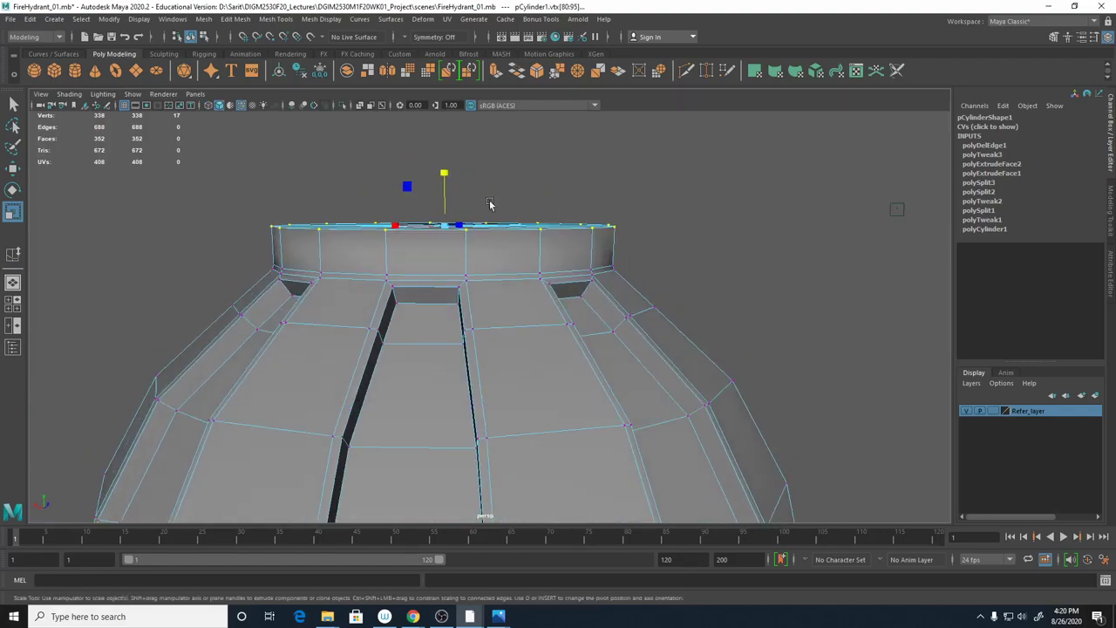
pyautogui.keyDown('alt'); pyautogui.moveTo(540, 250); pyautogui.dragTo(512, 252); pyautogui.keyUp('alt')
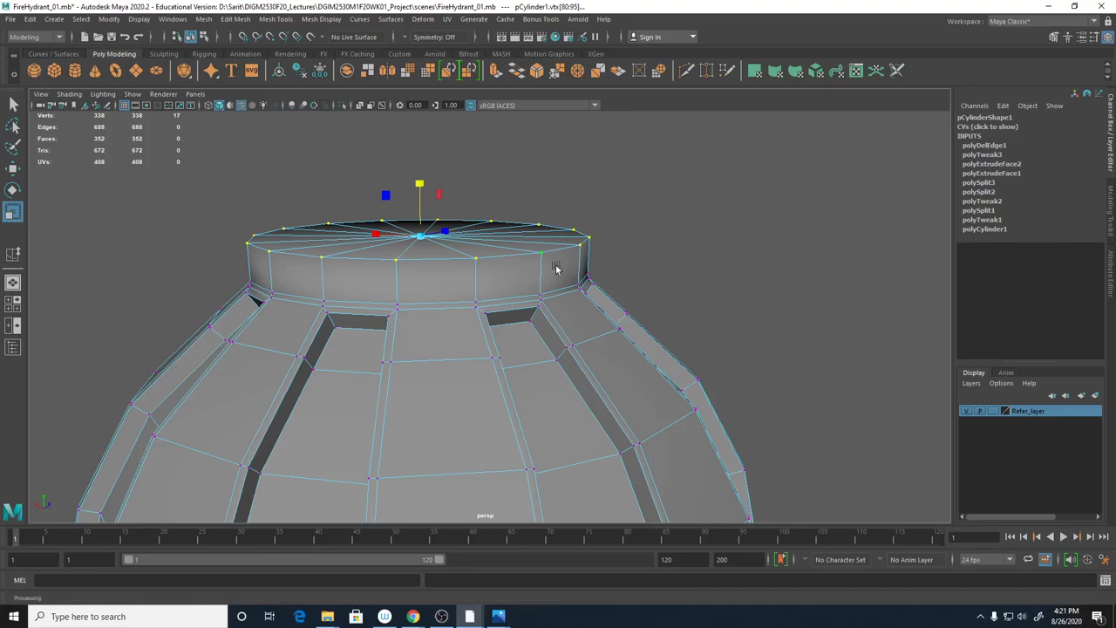
# Insert two horizontal edge loops around the lower half of the neck with Multi-Cut, following the reference drawing's lines
pyautogui.press('space')
pyautogui.press('space')
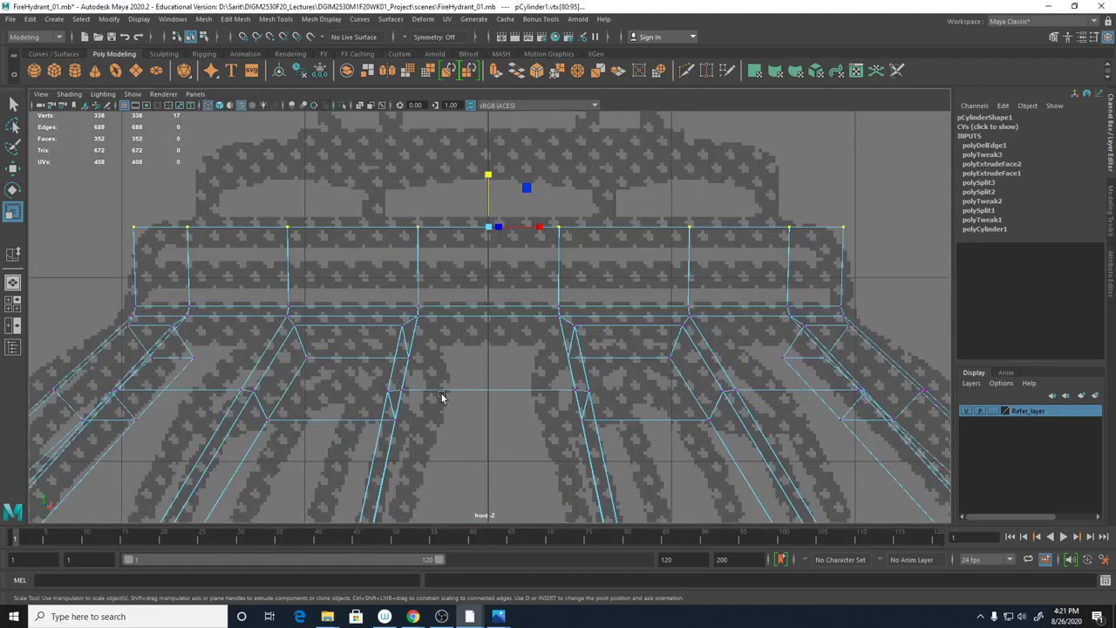
pyautogui.keyDown('alt'); pyautogui.moveTo(442, 393); pyautogui.dragTo(460, 389, button='middle'); pyautogui.keyUp('alt')
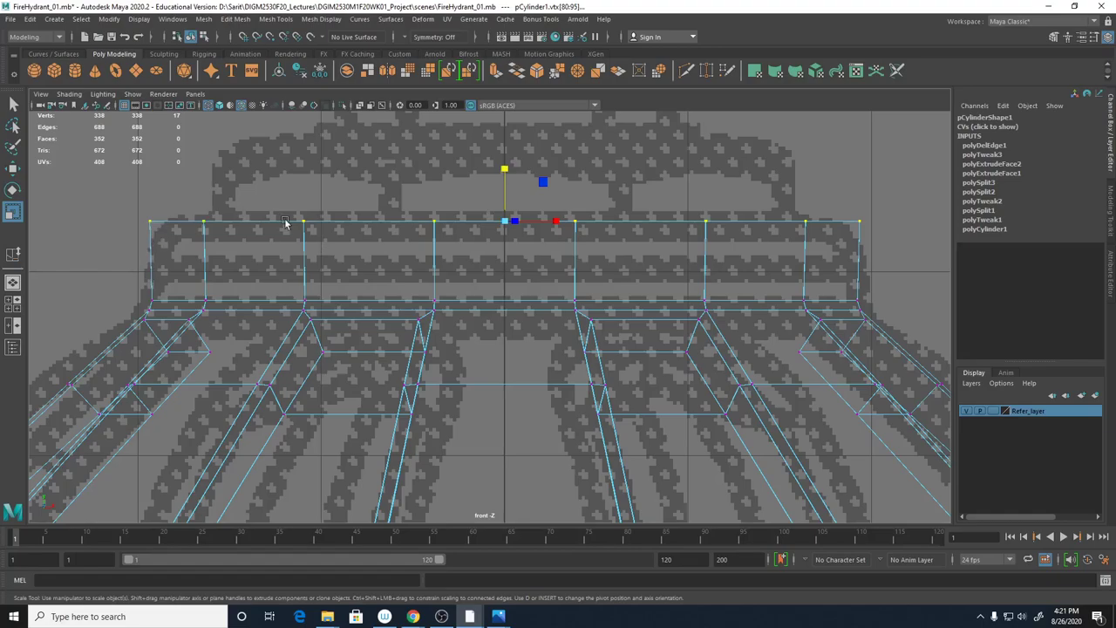
pyautogui.keyDown('shift'); pyautogui.rightClick(205, 267); pyautogui.keyUp('shift')
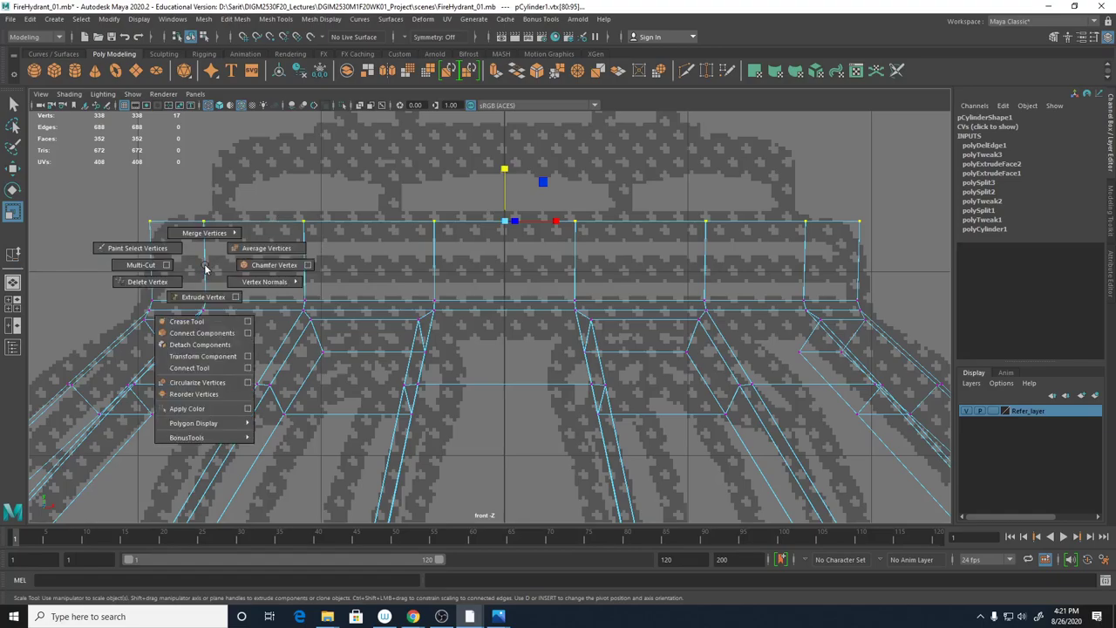
pyautogui.click(145, 267)
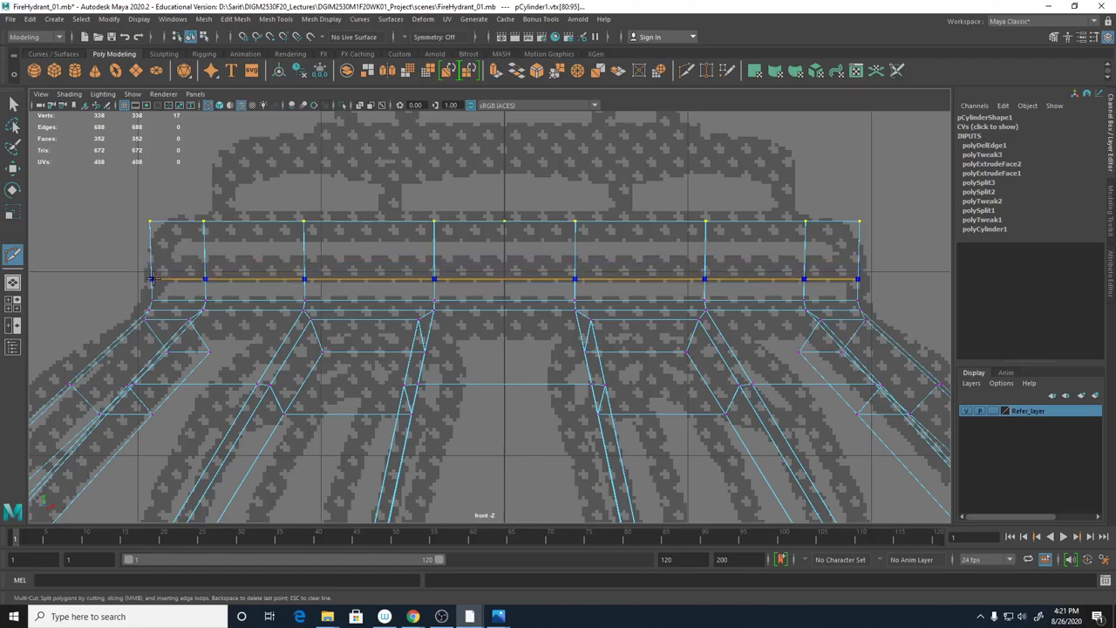
pyautogui.keyDown('ctrl'); pyautogui.click(153, 280); pyautogui.keyUp('ctrl')
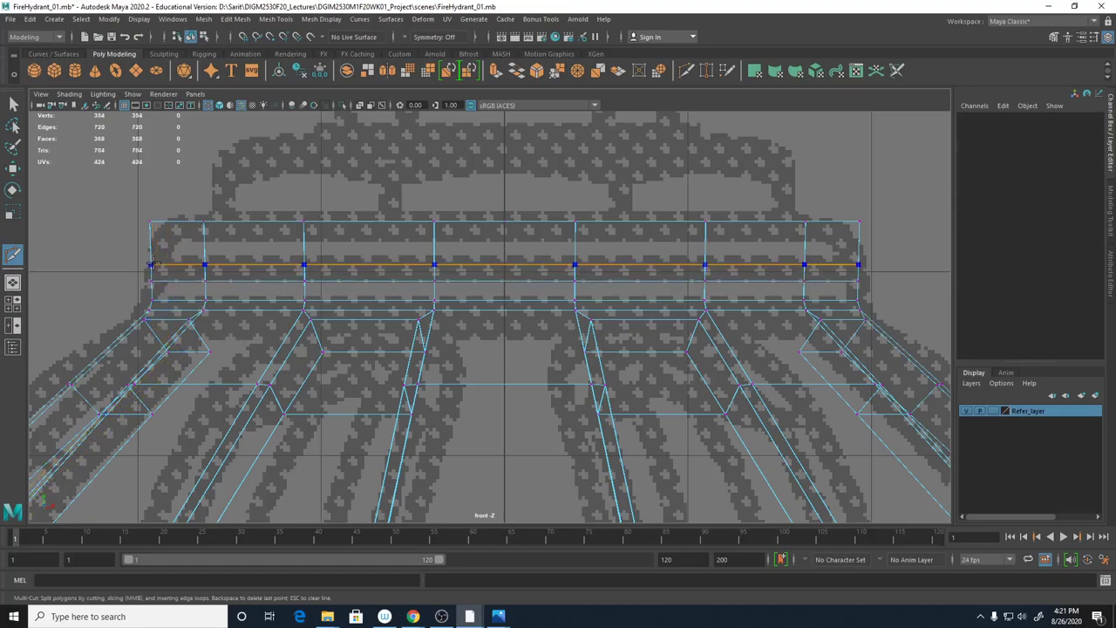
pyautogui.keyDown('ctrl'); pyautogui.click(152, 264); pyautogui.keyUp('ctrl')
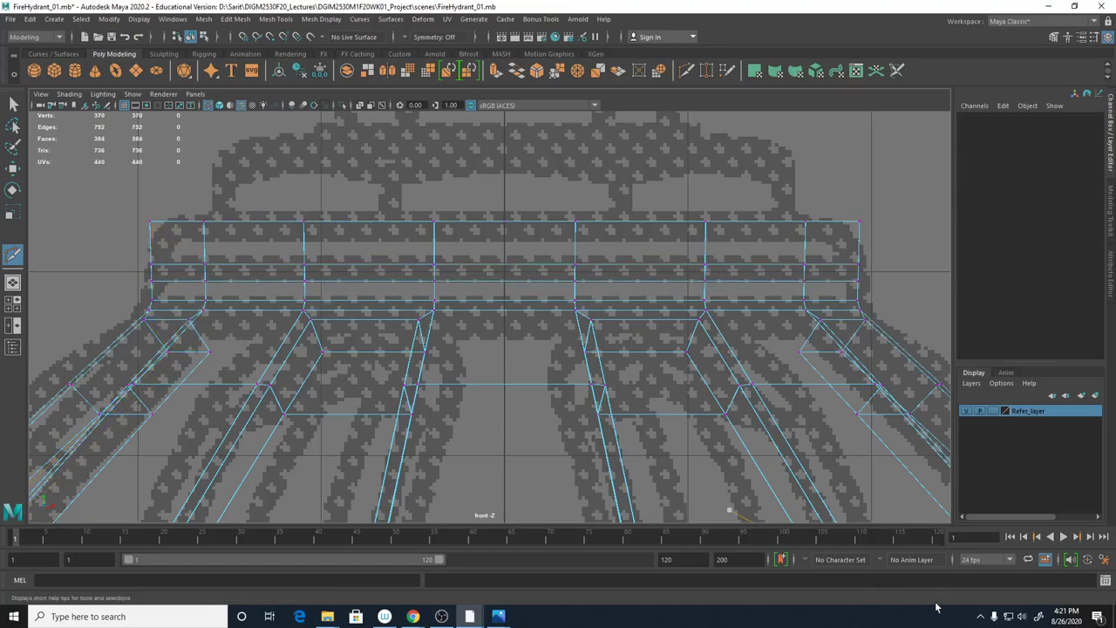
# Examine the new edge loops on the neck in perspective and compare the neck with the photo Fire Hydrant 006.JPG
pyautogui.press('space')
pyautogui.press('space')
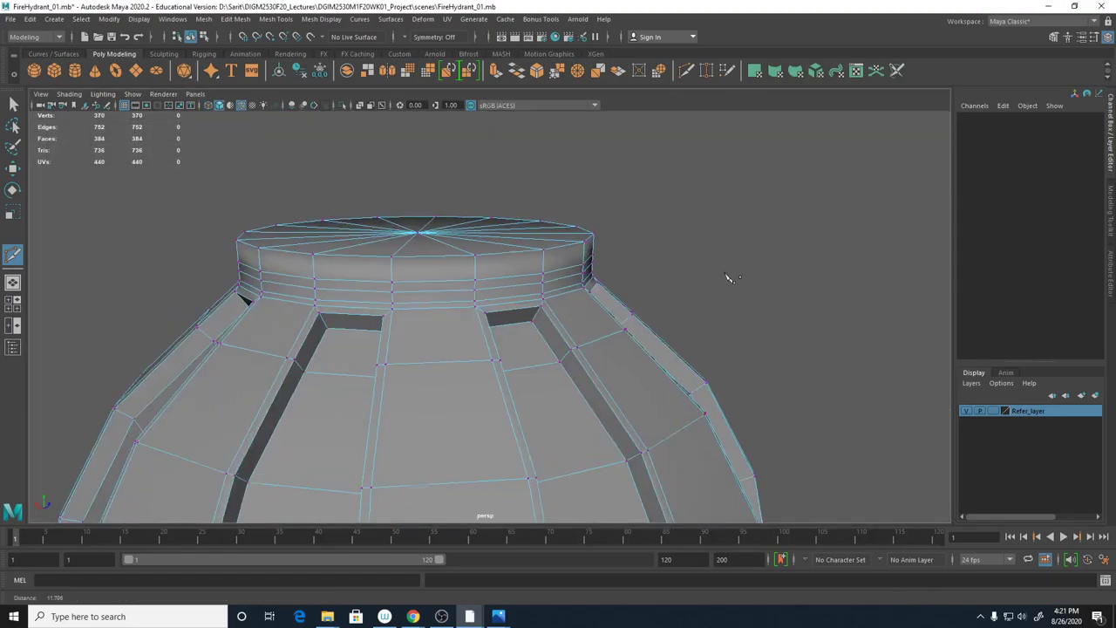
pyautogui.moveTo(729, 278)
pyautogui.keyDown('alt'); pyautogui.mouseDown()
pyautogui.moveTo(718, 274)
pyautogui.moveTo(723, 290)
pyautogui.mouseUp(); pyautogui.keyUp('alt')
pyautogui.keyDown('alt'); pyautogui.moveTo(608, 346); pyautogui.dragTo(603, 351); pyautogui.keyUp('alt')
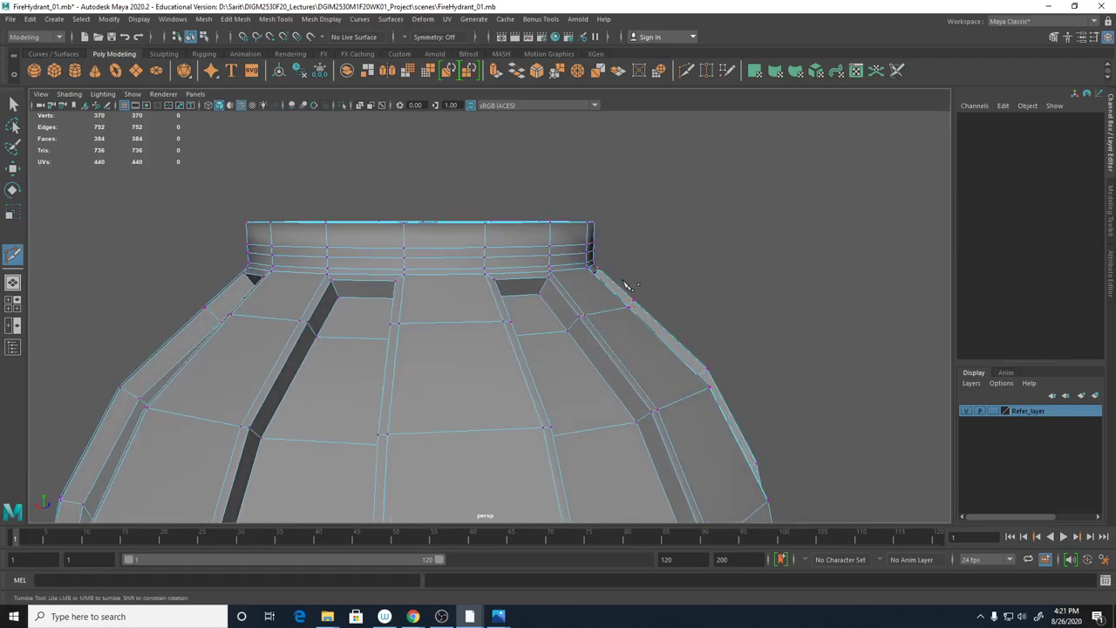
pyautogui.press('q')
pyautogui.press('space')
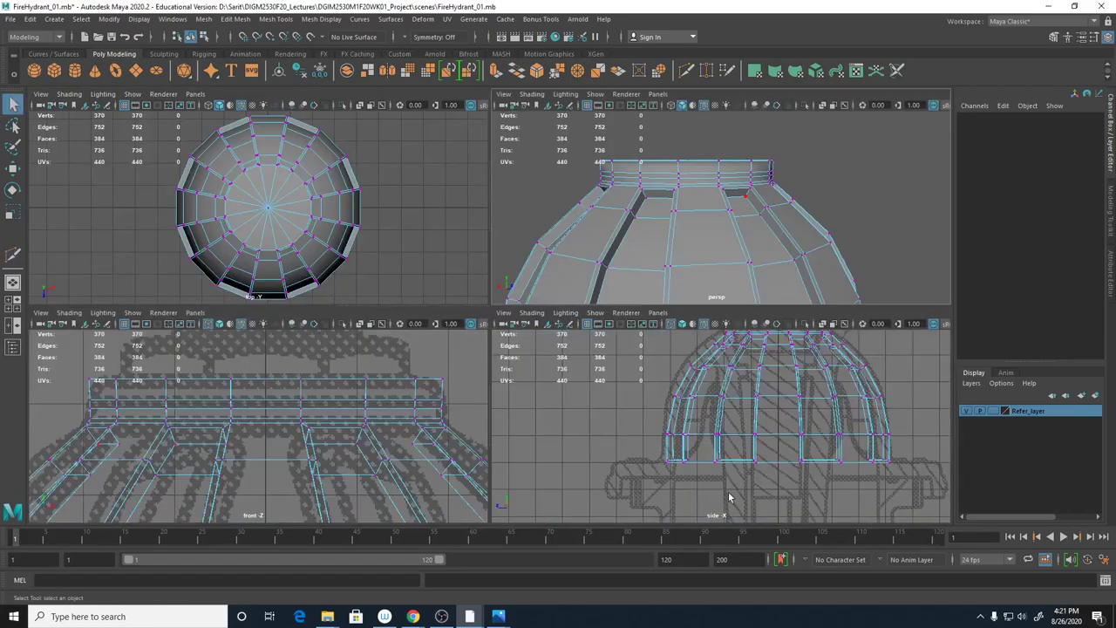
pyautogui.click(501, 620)
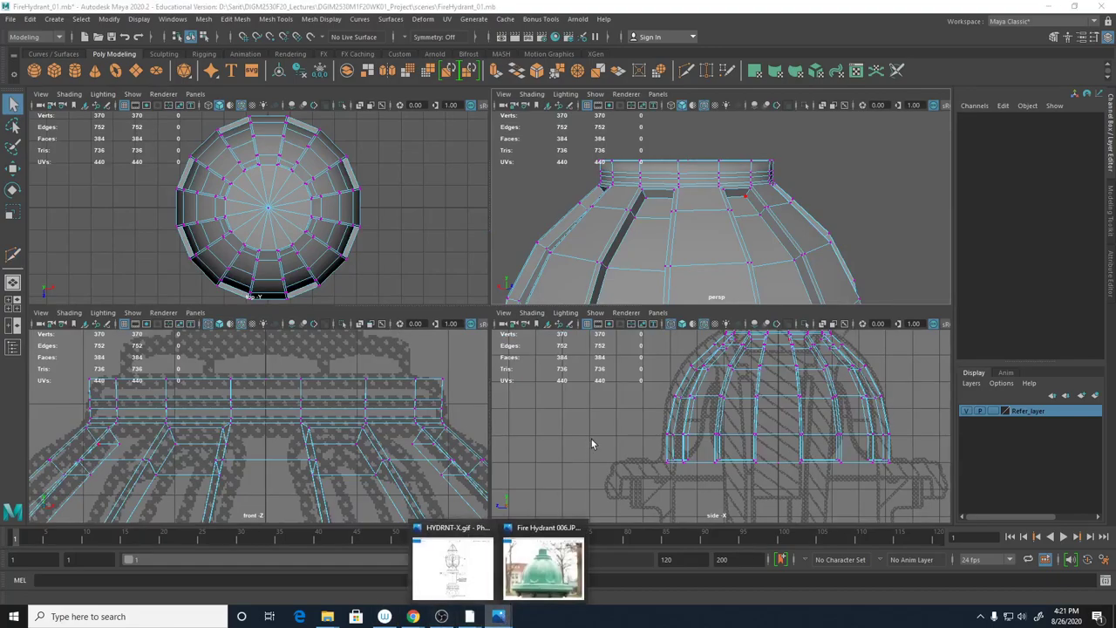
pyautogui.click(571, 571)
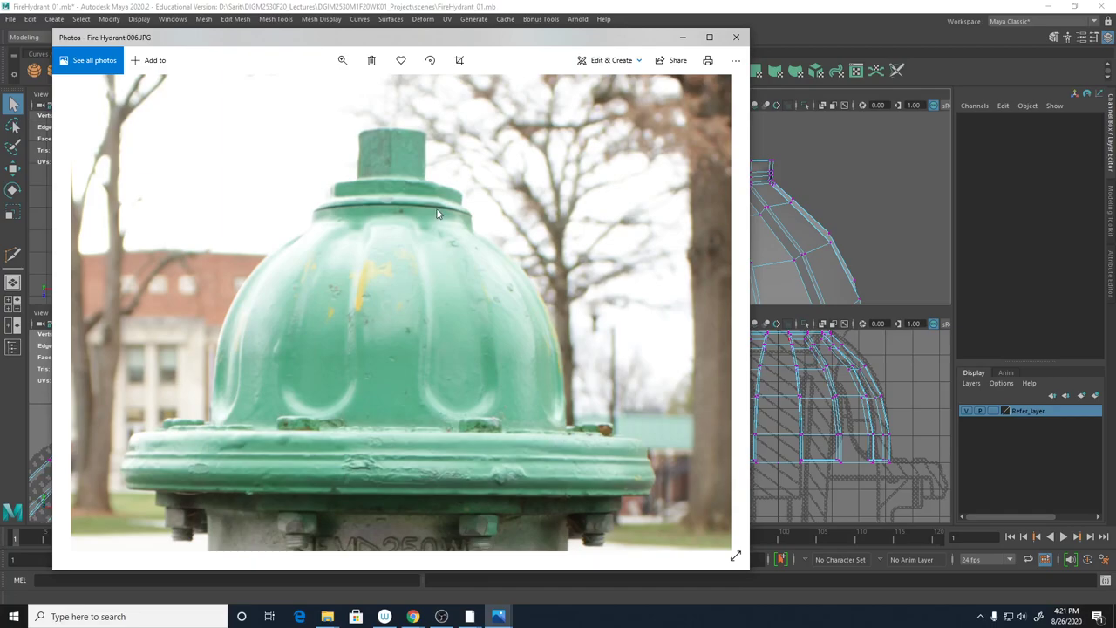
pyautogui.click(683, 36)
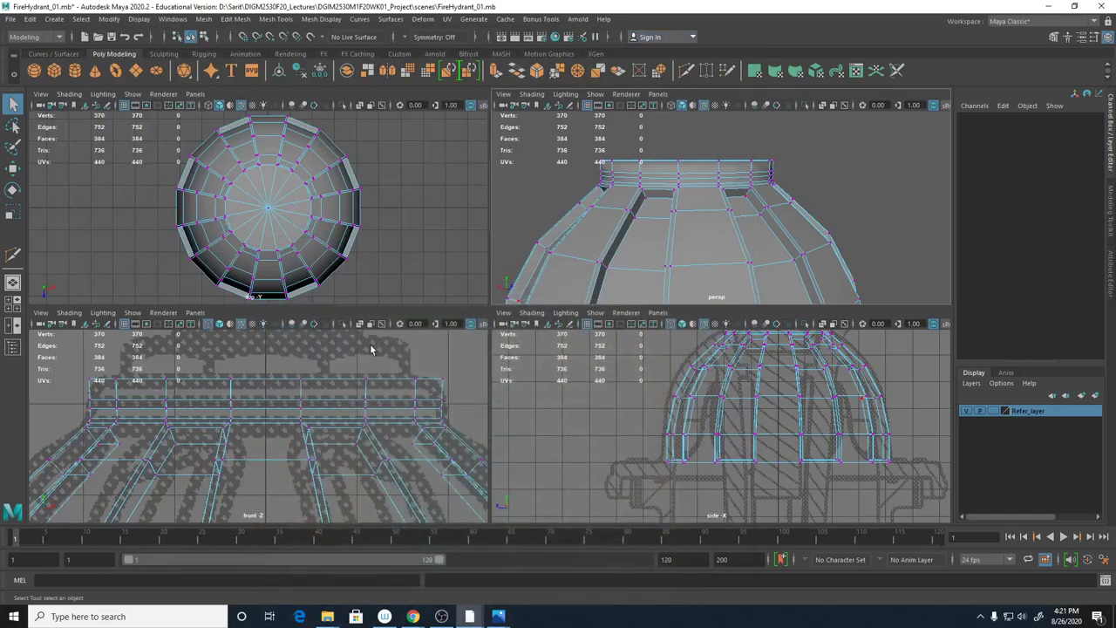
# Move the upper of the two new neck edge loops slightly down and the lower one slightly up to form a thin band
pyautogui.press('space')
pyautogui.keyDown('alt'); pyautogui.moveTo(439, 381); pyautogui.dragTo(454, 317, button='middle'); pyautogui.keyUp('alt')
pyautogui.rightClick(478, 261)
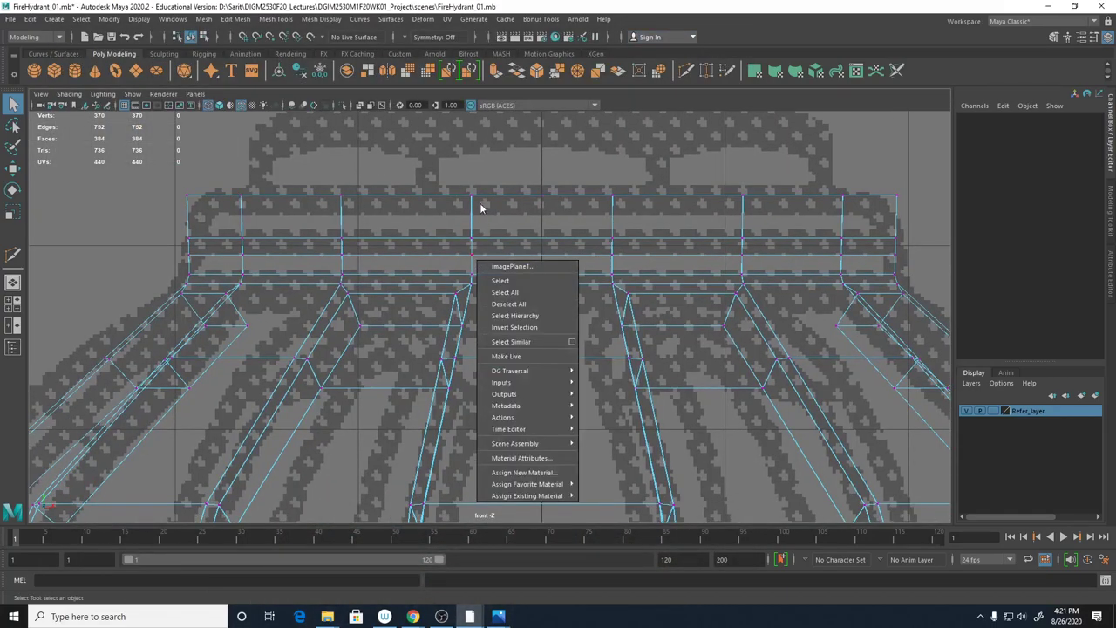
pyautogui.click(495, 248)
pyautogui.moveTo(496, 246); pyautogui.dragTo(497, 218, button='right')
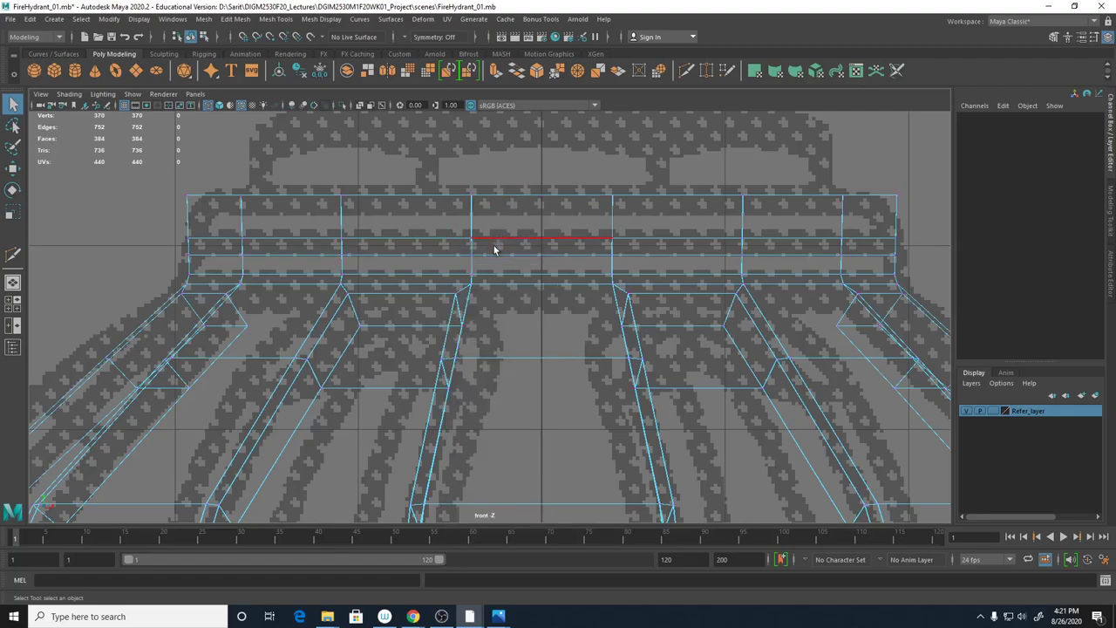
pyautogui.doubleClick(499, 239)
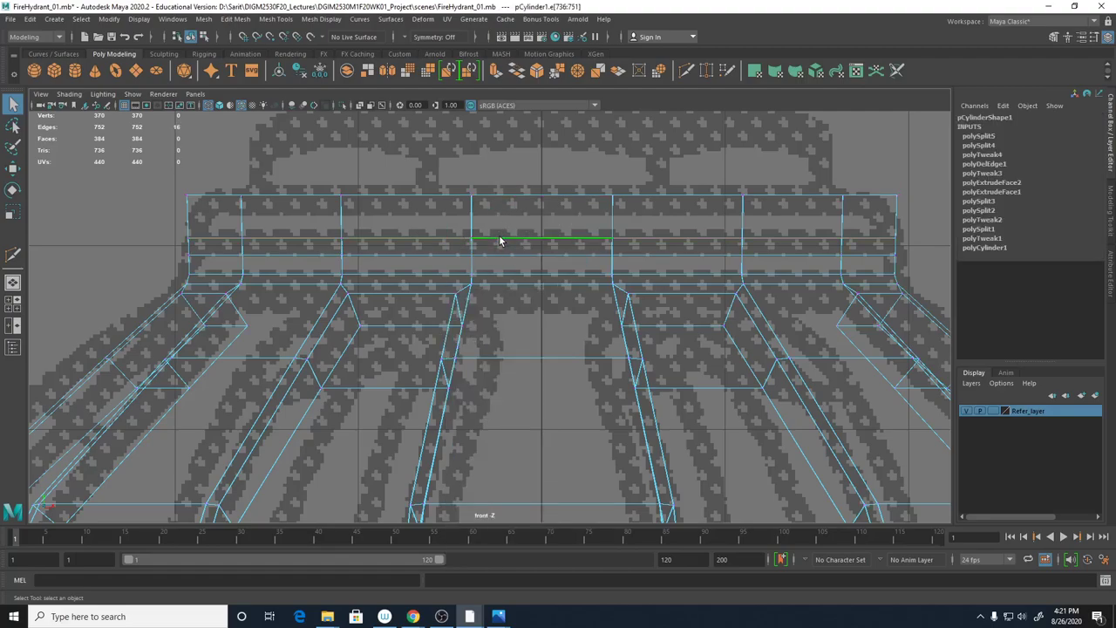
pyautogui.press('w')
pyautogui.moveTo(542, 182); pyautogui.dragTo(541, 185)
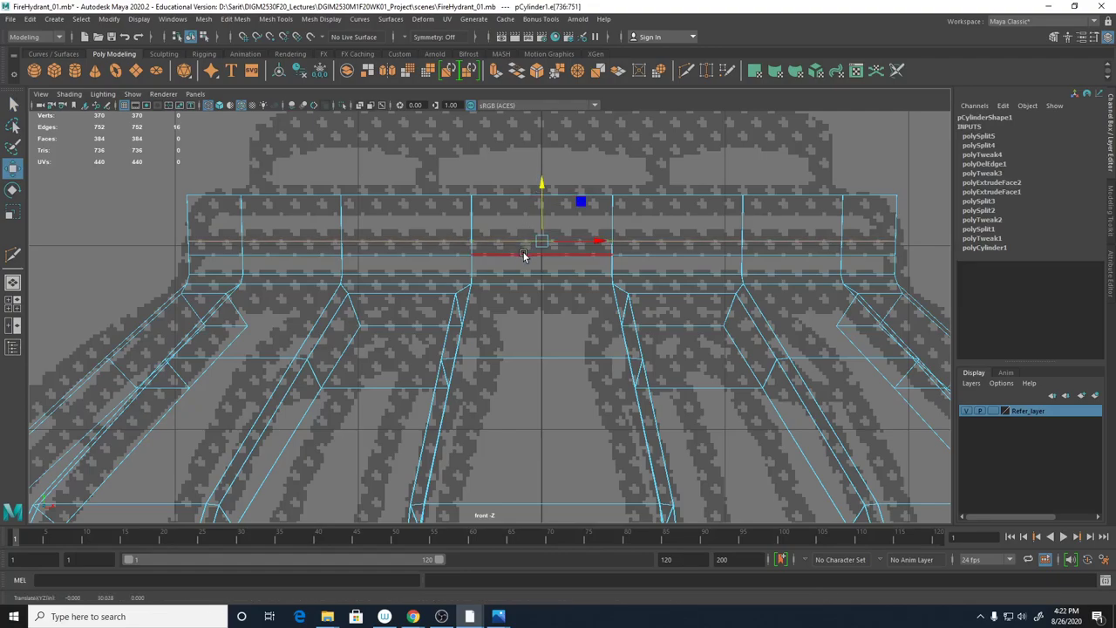
pyautogui.press('Down')
pyautogui.moveTo(541, 216); pyautogui.dragTo(543, 212)
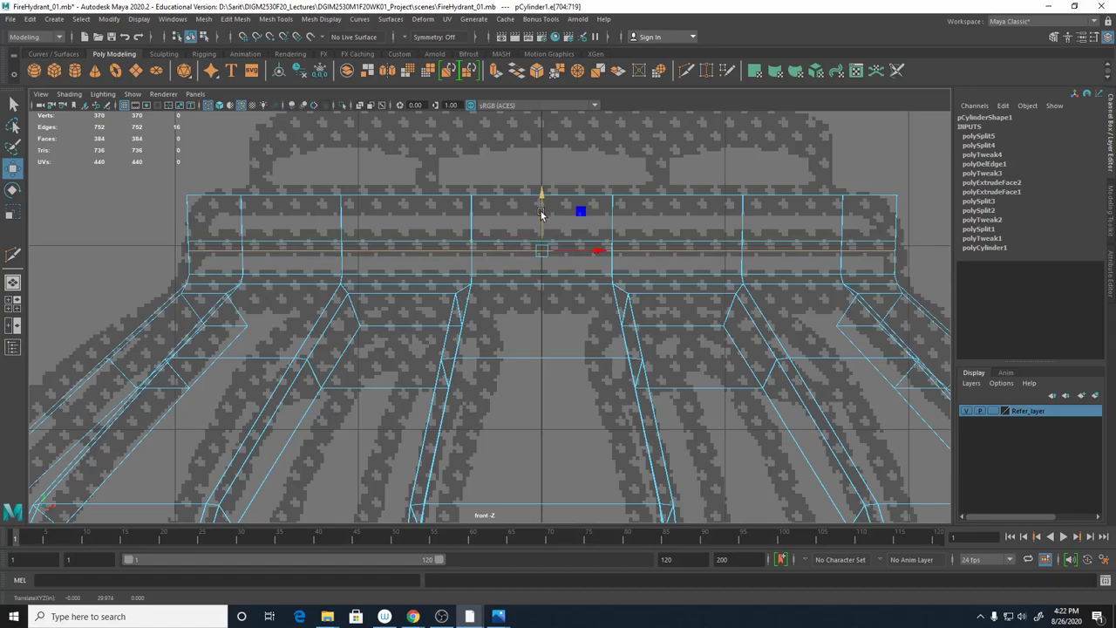
# Select the thin ring of faces between the two close edge loops around the neck in shaded display
pyautogui.press('5')
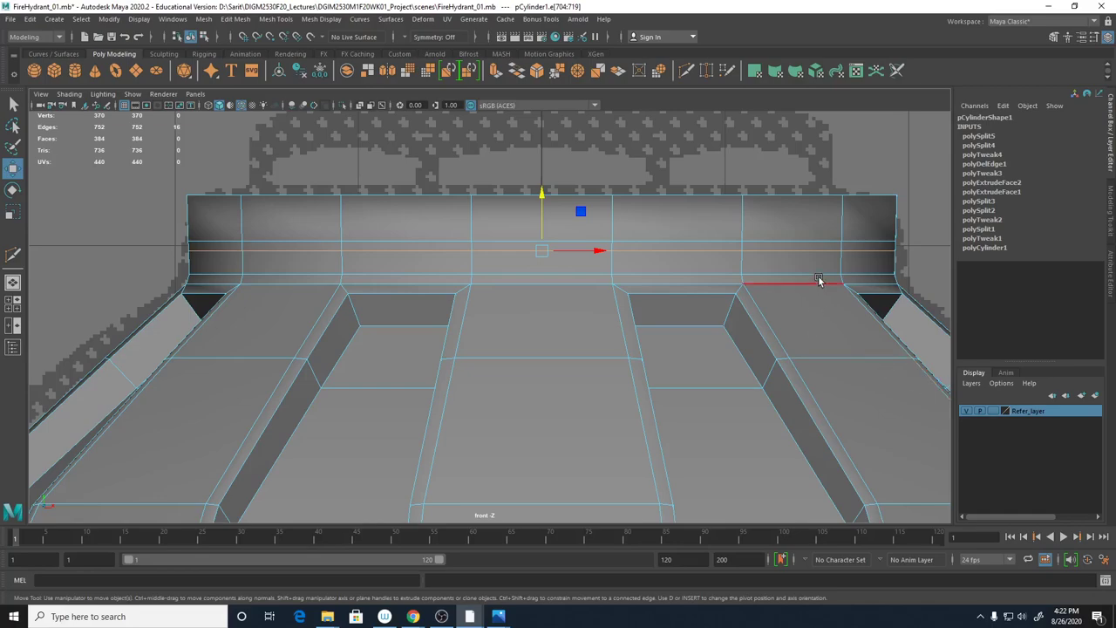
pyautogui.moveTo(774, 247); pyautogui.dragTo(772, 270, button='right')
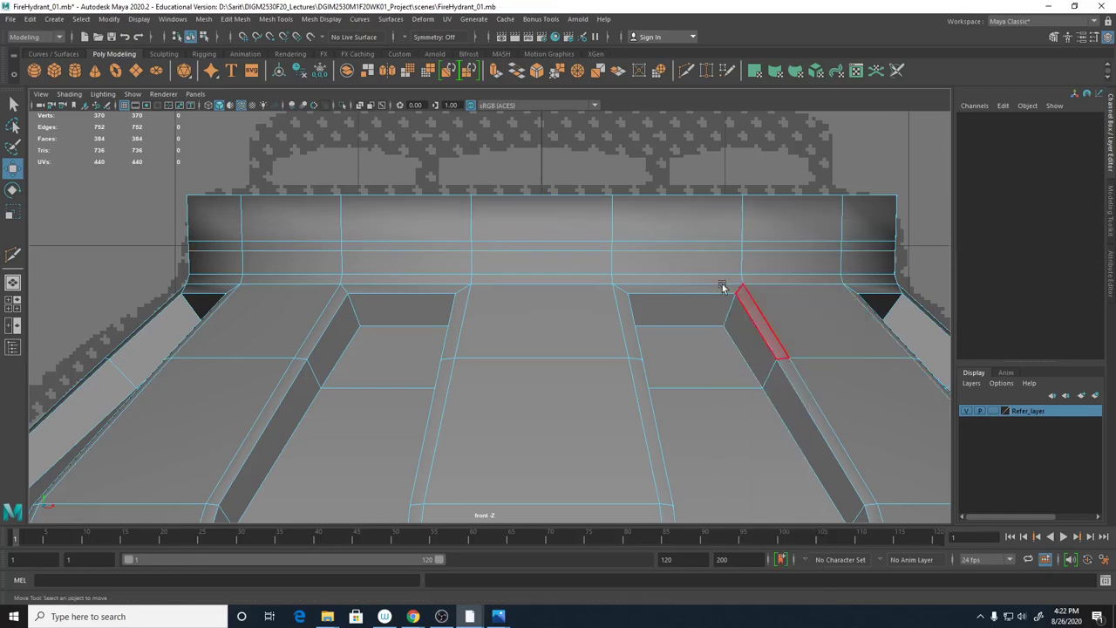
pyautogui.click(709, 247)
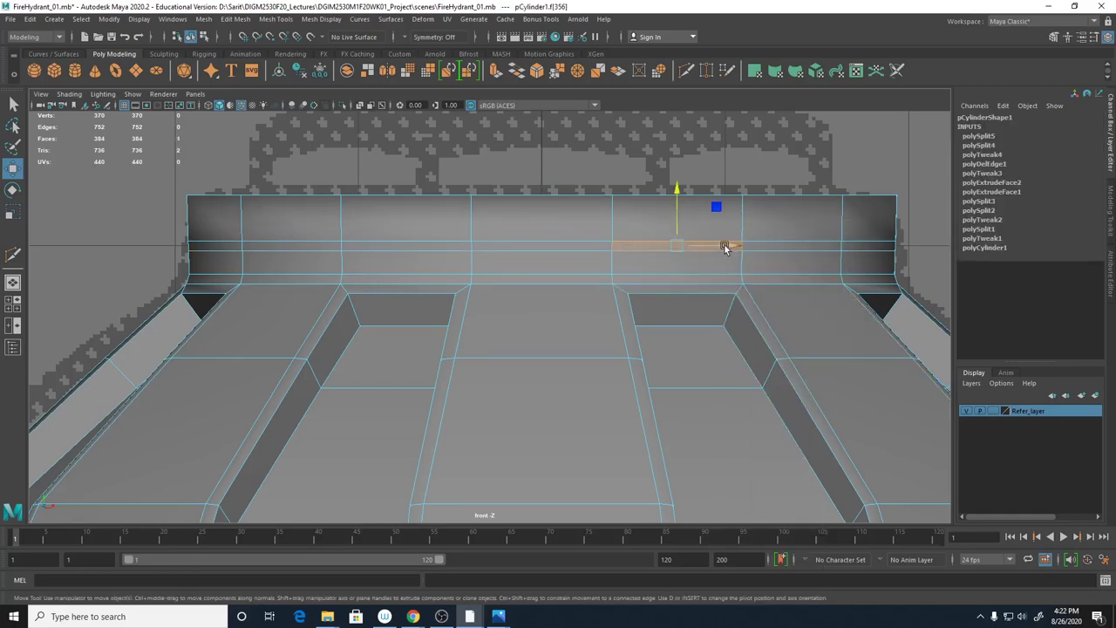
pyautogui.press('q')
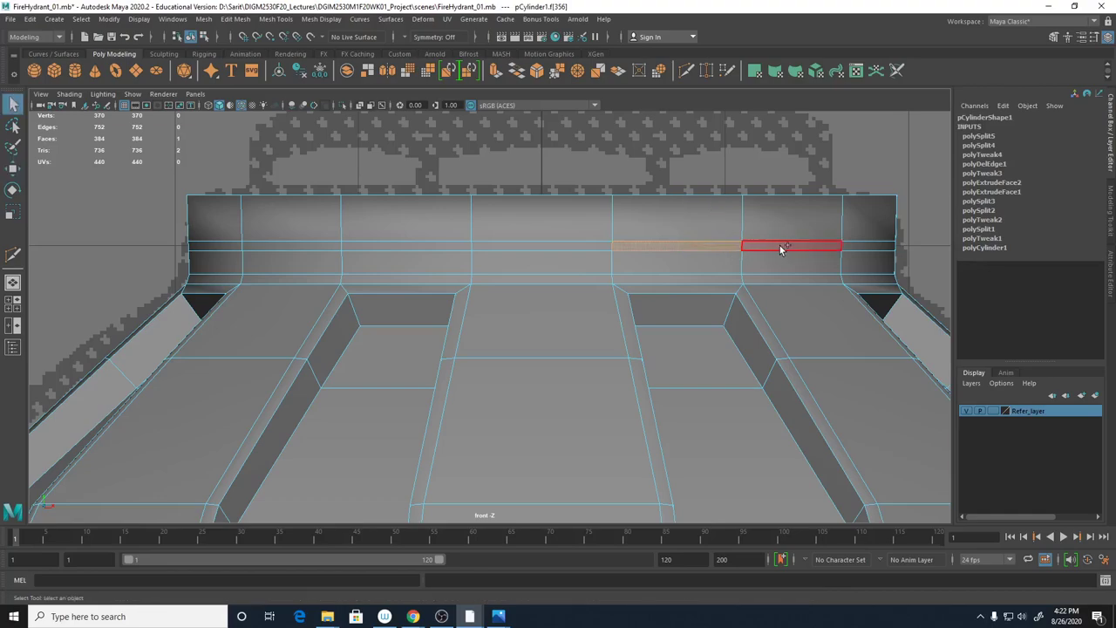
pyautogui.keyDown('shift'); pyautogui.doubleClick(780, 245); pyautogui.keyUp('shift')
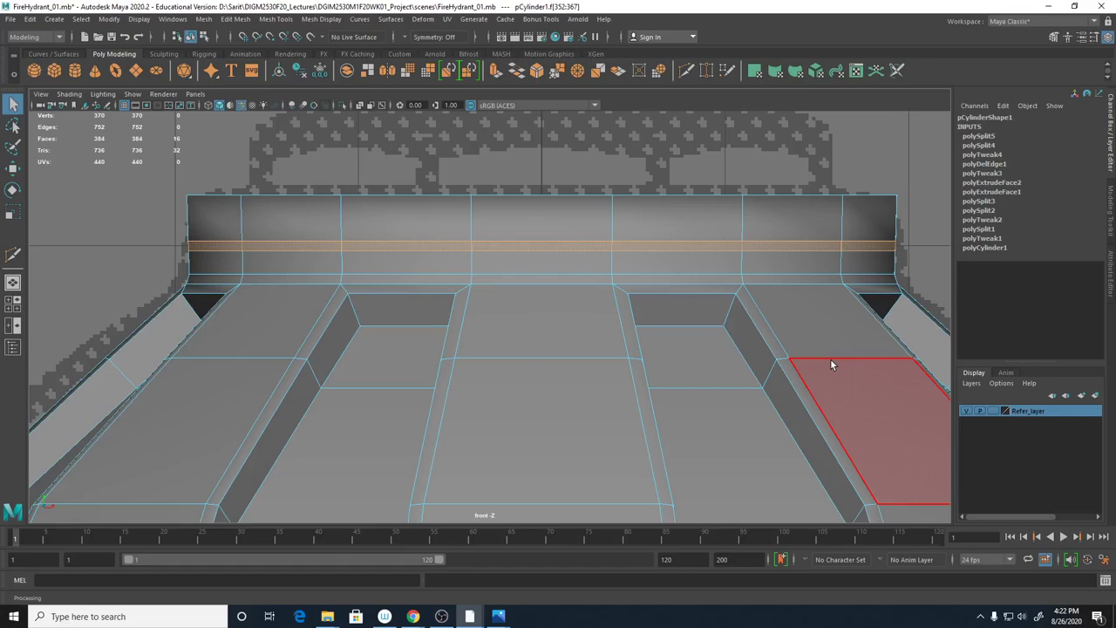
# Extrude the selected face ring inward with a Local Translate Z of -0.087 to cut a narrow groove around the neck
pyautogui.keyDown('shift'); pyautogui.rightClick(698, 247); pyautogui.keyUp('shift')
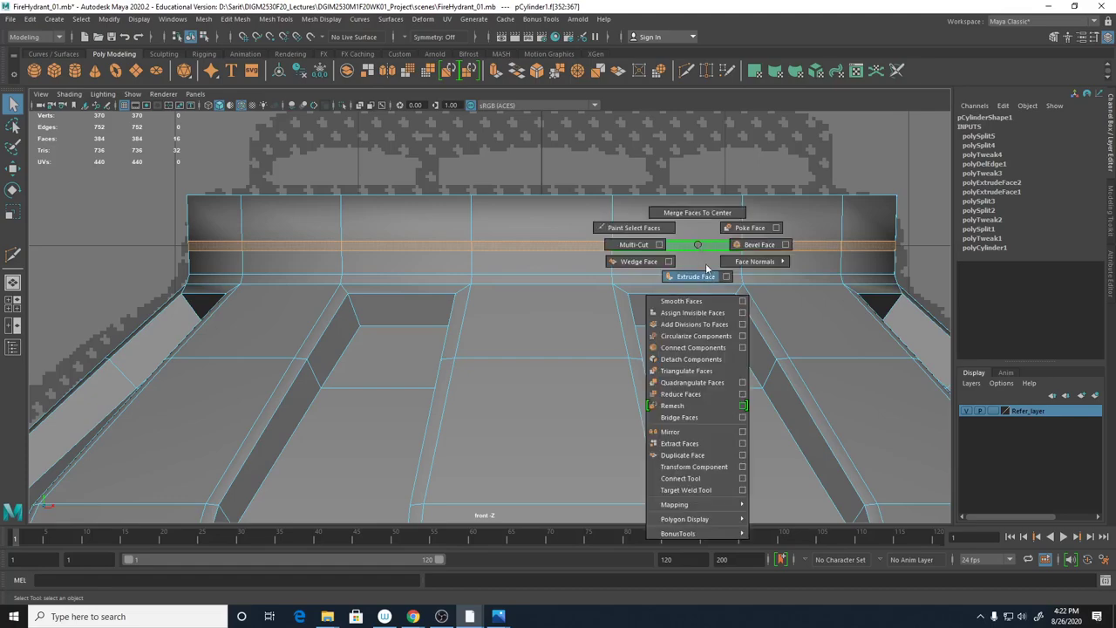
pyautogui.click(707, 277)
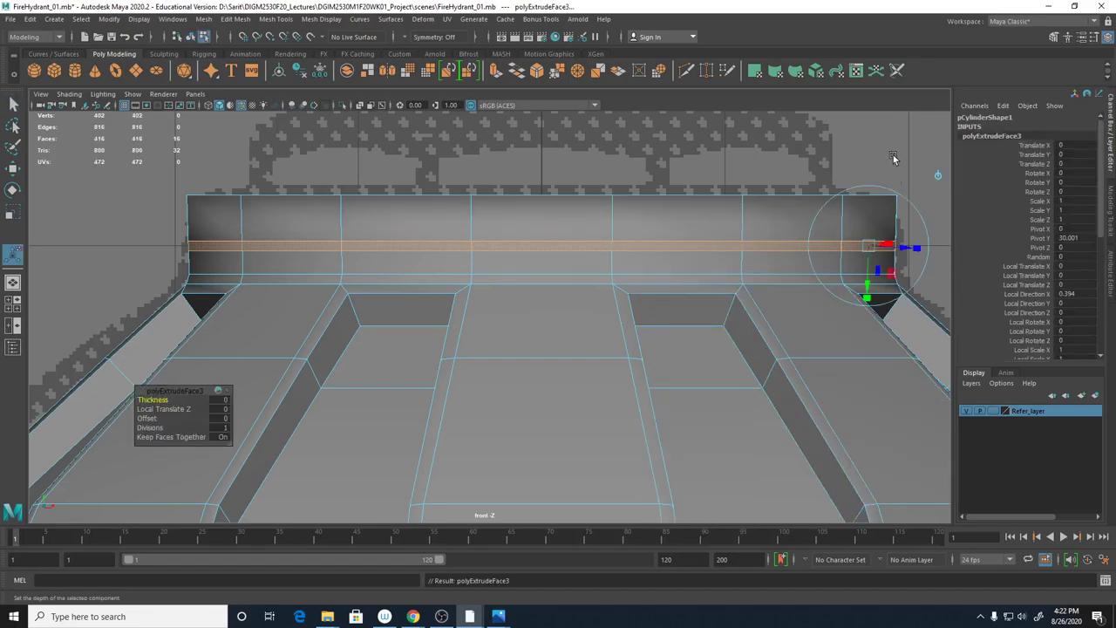
pyautogui.press('space')
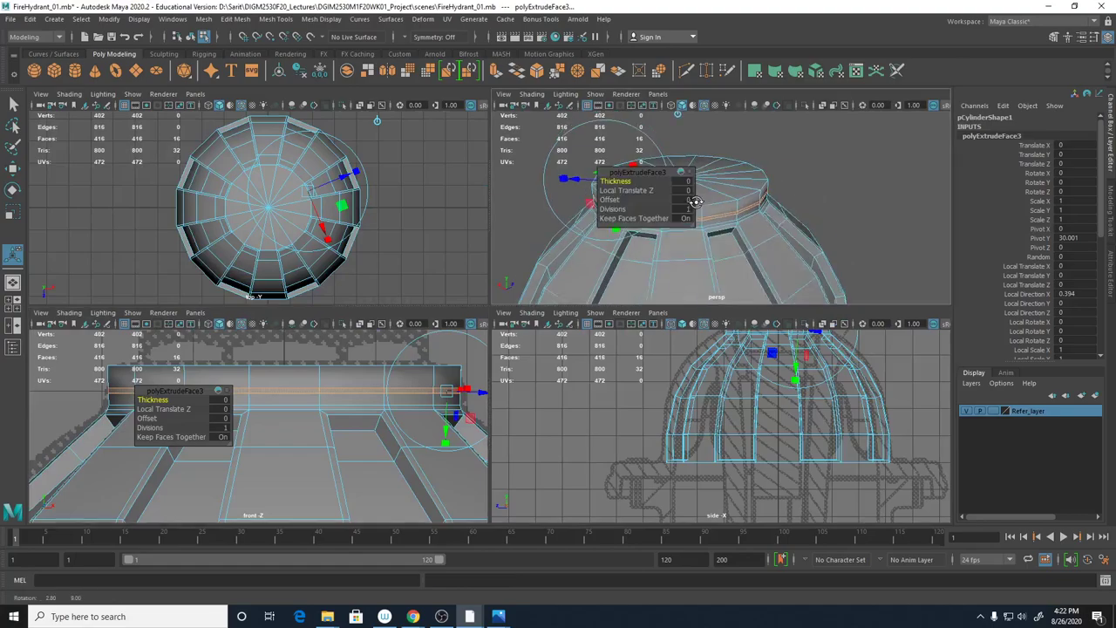
pyautogui.press('space')
pyautogui.keyDown('alt'); pyautogui.moveTo(364, 279); pyautogui.dragTo(515, 296, button='middle'); pyautogui.keyUp('alt')
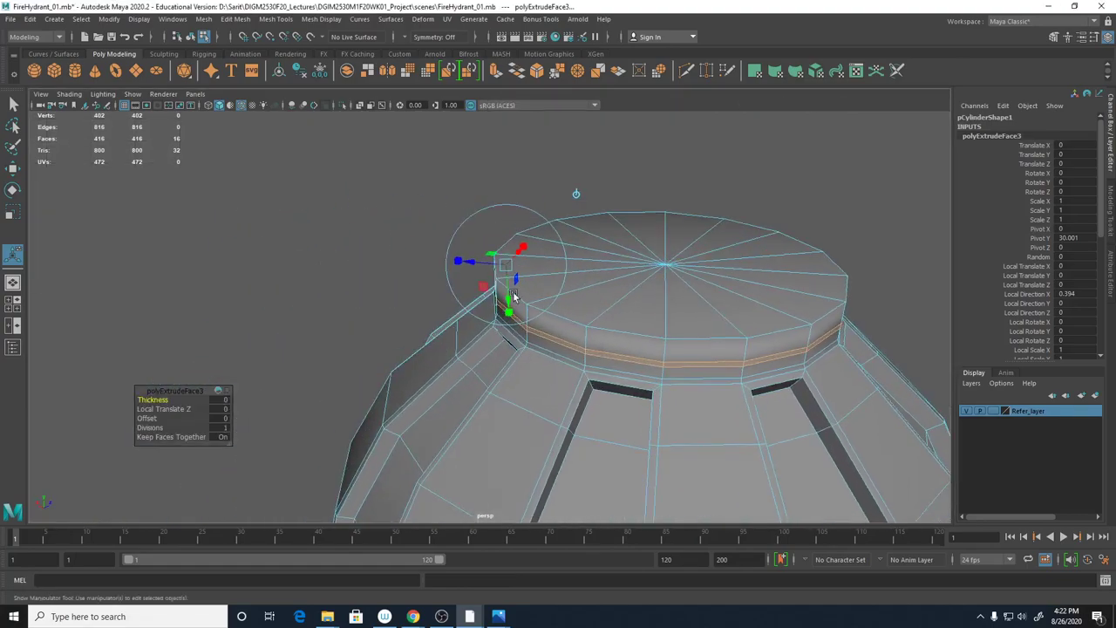
pyautogui.scroll(5, 515, 297)
pyautogui.moveTo(498, 211); pyautogui.dragTo(673, 307)
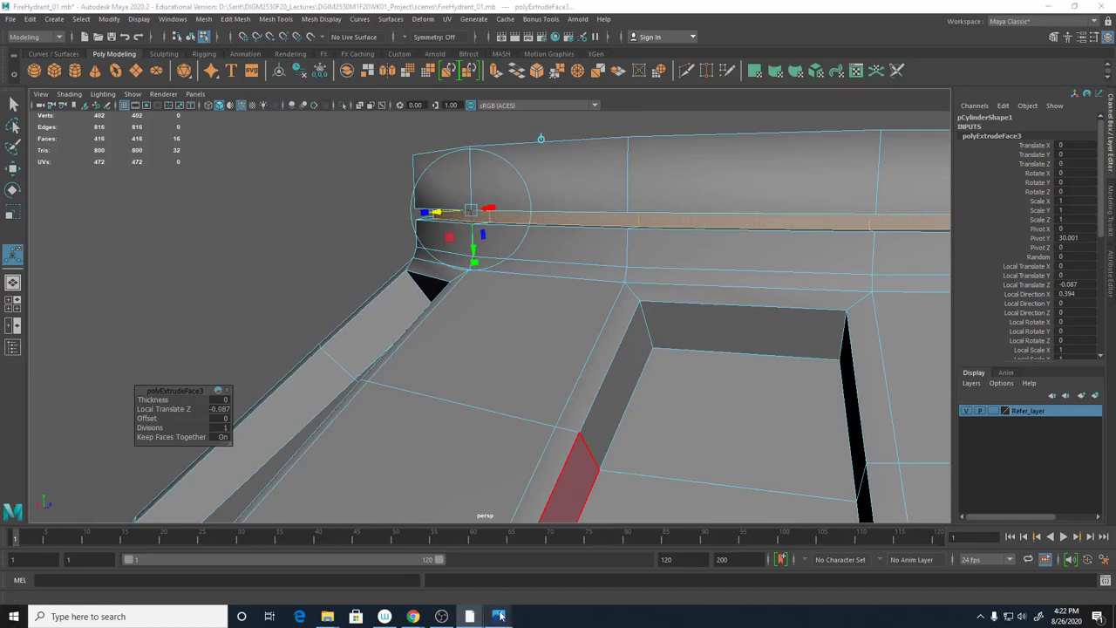
# Compare the neck groove with the photo Fire Hydrant 006.JPG and the front reference drawing, and preview the model smoothed
pyautogui.moveTo(498, 616)
pyautogui.click(543, 568)
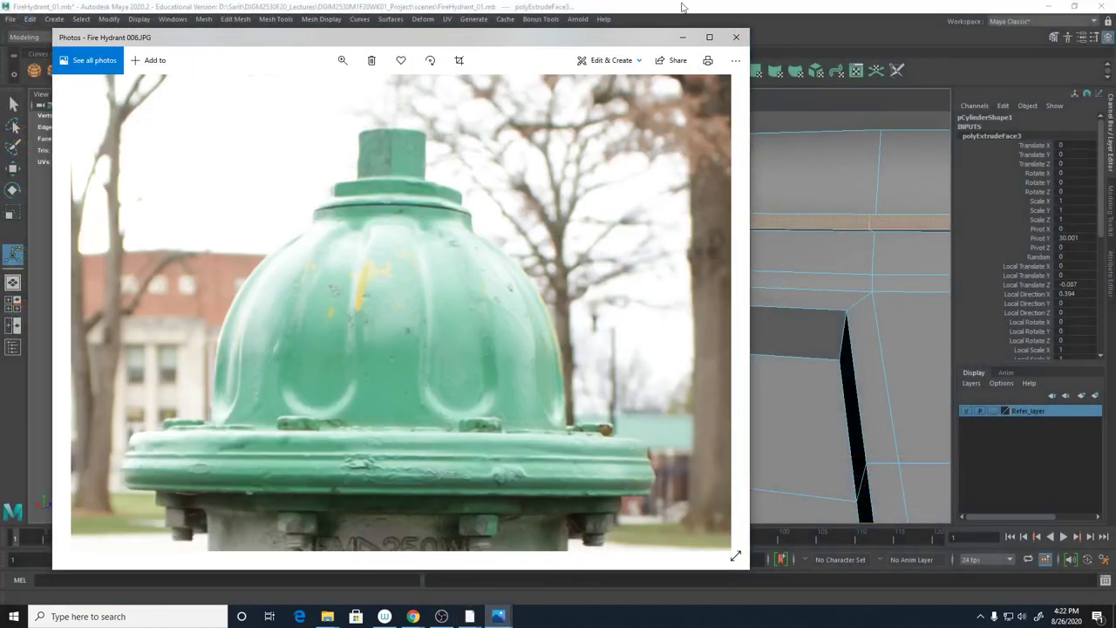
pyautogui.click(814, 17)
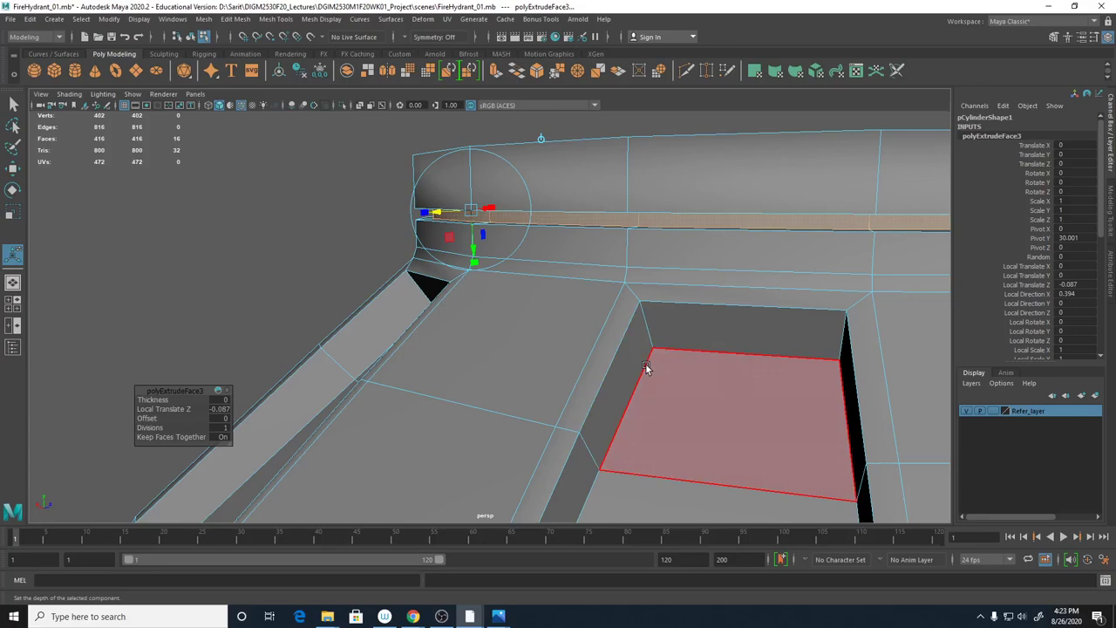
pyautogui.keyDown('alt'); pyautogui.moveTo(553, 331); pyautogui.dragTo(568, 332); pyautogui.keyUp('alt')
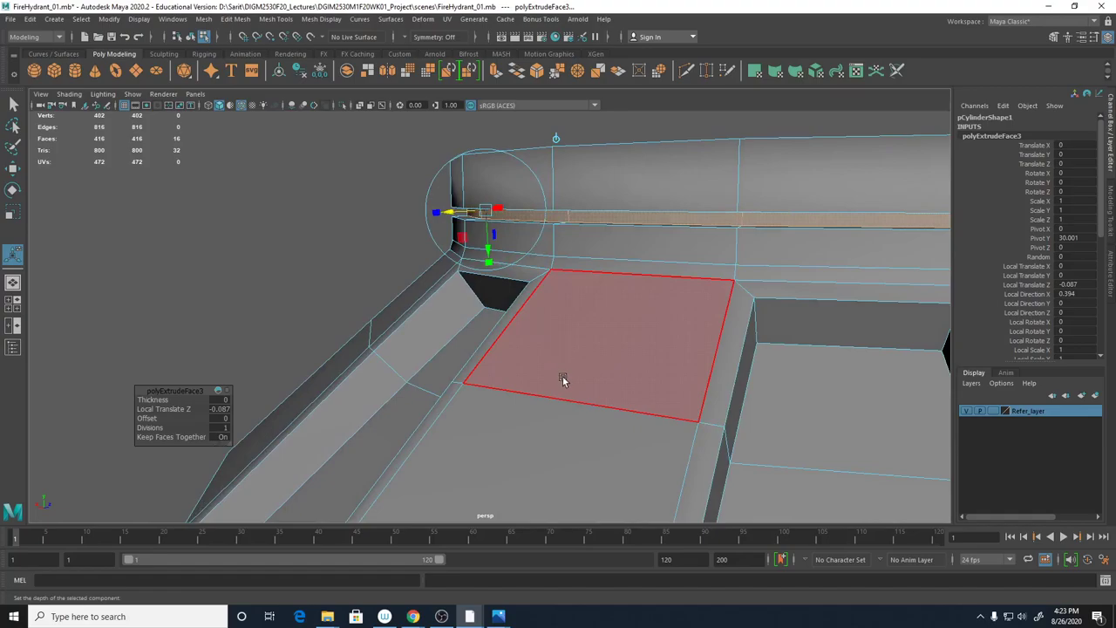
pyautogui.press('space')
pyautogui.press('space')
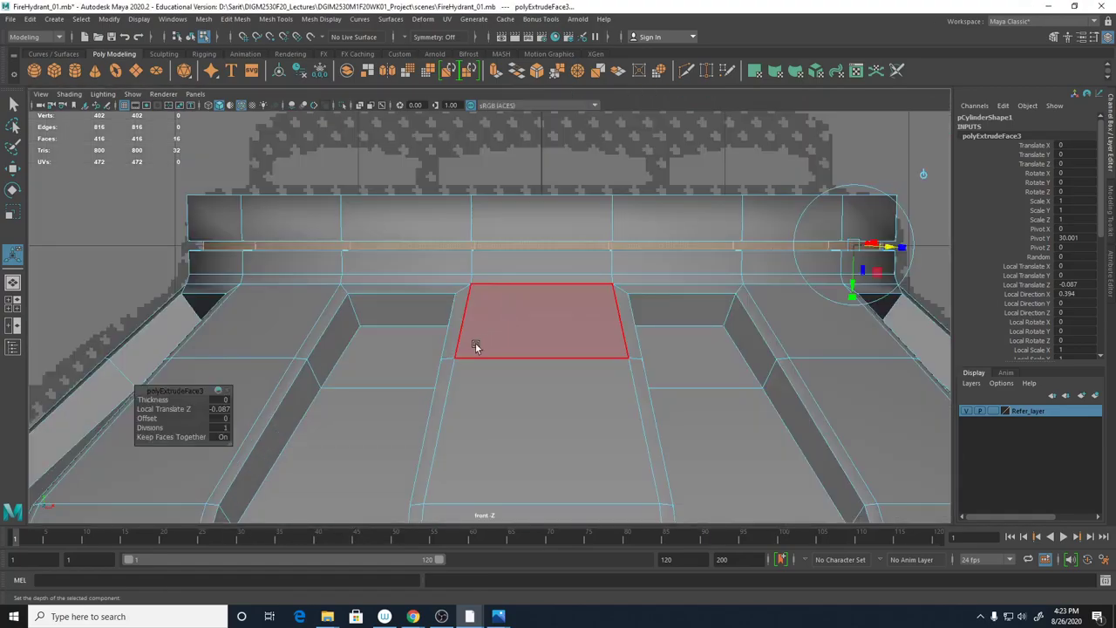
pyautogui.keyDown('alt'); pyautogui.moveTo(476, 343); pyautogui.dragTo(543, 392); pyautogui.keyUp('alt')
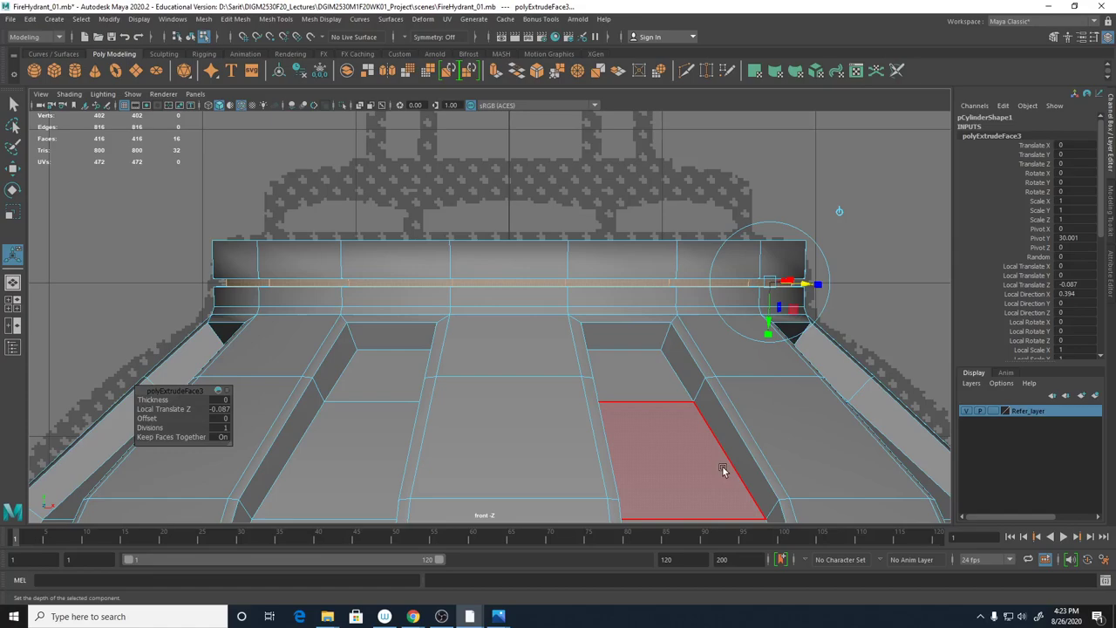
pyautogui.press('3')
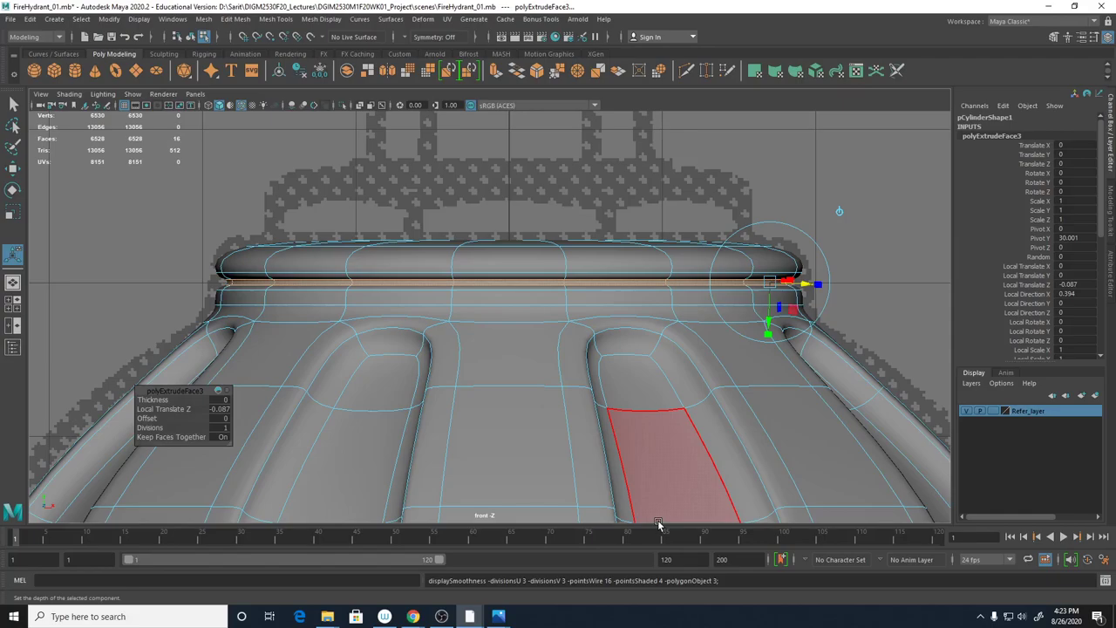
pyautogui.press('1')
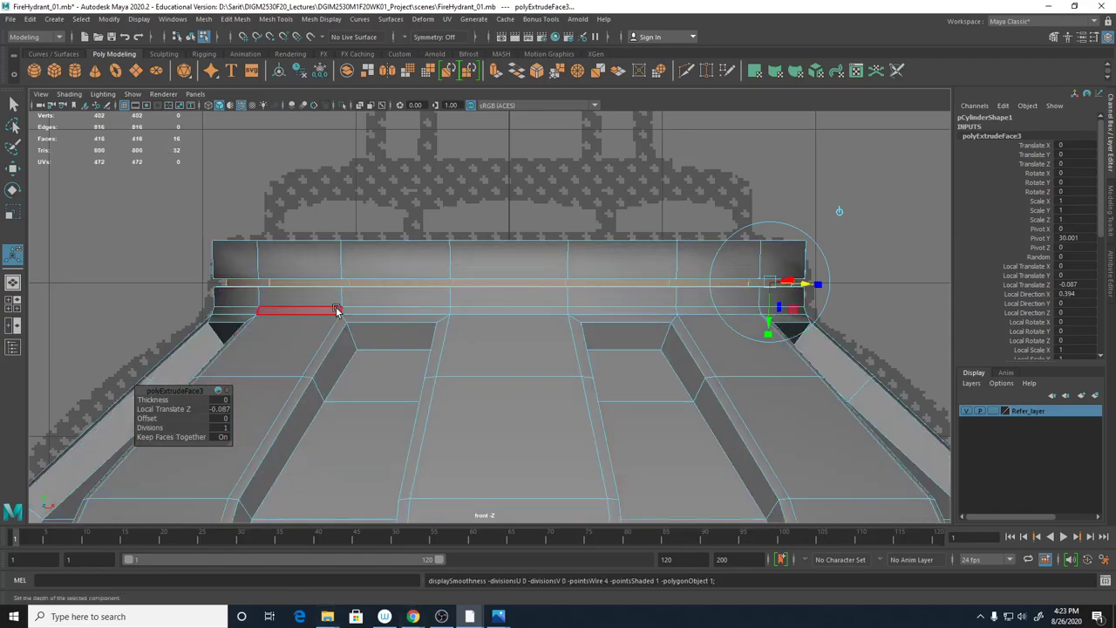
# Insert Multi-Cut edge loops on both sides of the groove's lower outer rim, one on the neck wall and one on the ledge
pyautogui.moveTo(343, 301); pyautogui.dragTo(361, 277, button='right')
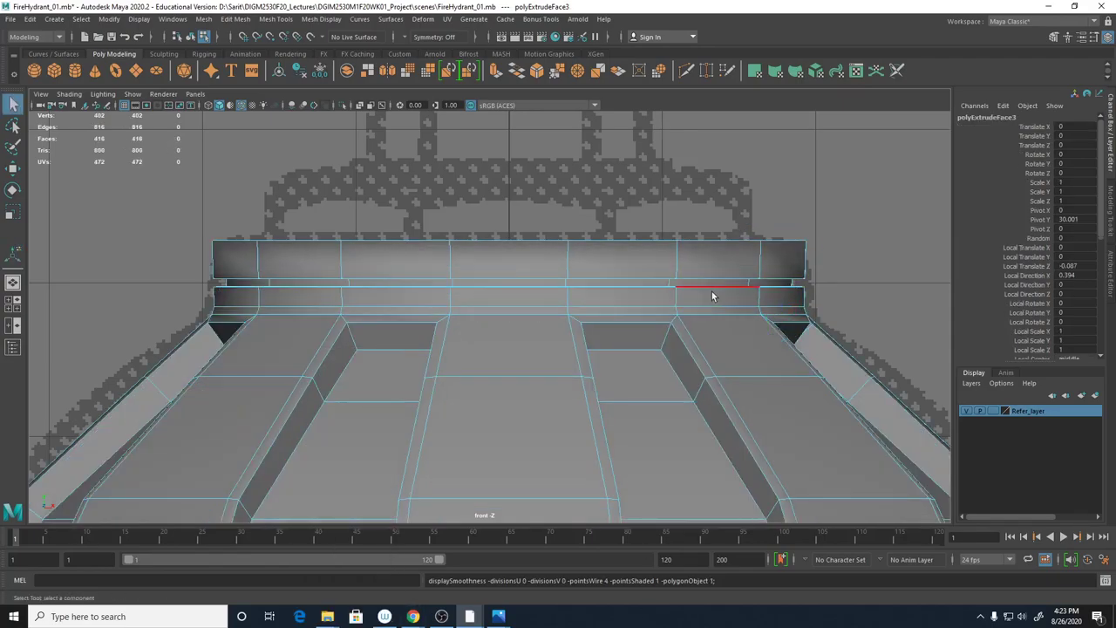
pyautogui.scroll(3, 597, 260)
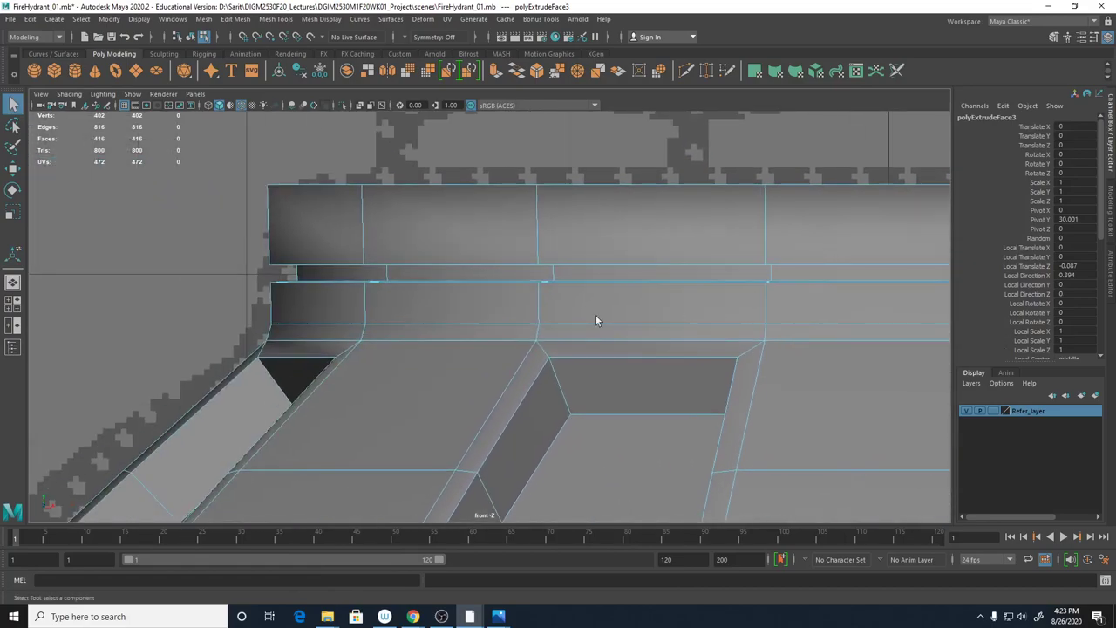
pyautogui.press('space')
pyautogui.press('space')
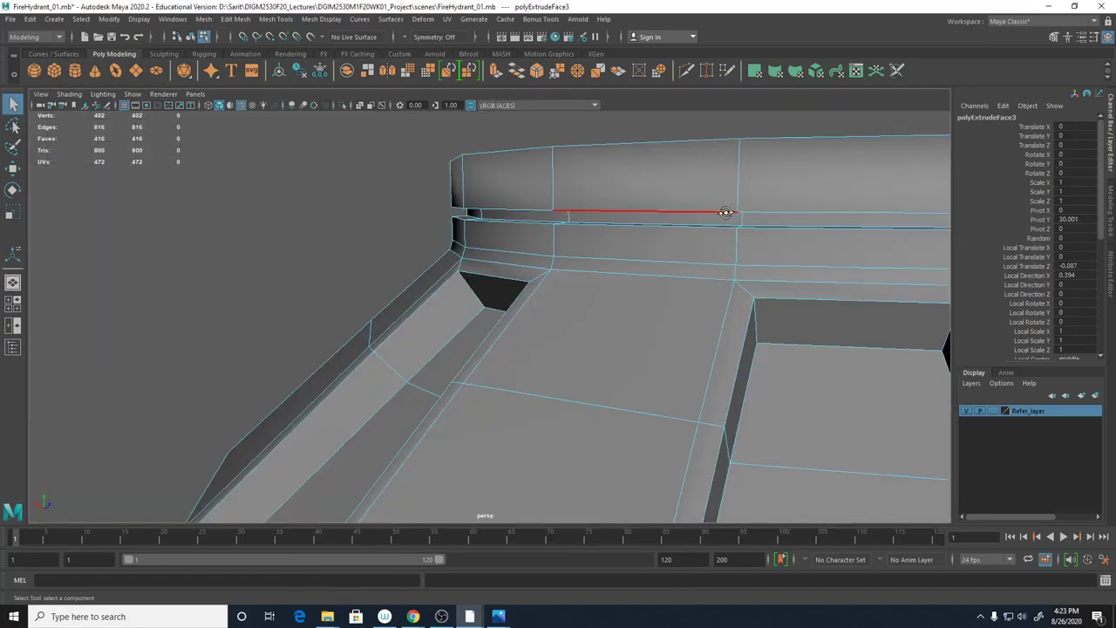
pyautogui.moveTo(728, 212)
pyautogui.keyDown('alt'); pyautogui.mouseDown()
pyautogui.moveTo(734, 205)
pyautogui.moveTo(727, 219)
pyautogui.mouseUp(); pyautogui.keyUp('alt')
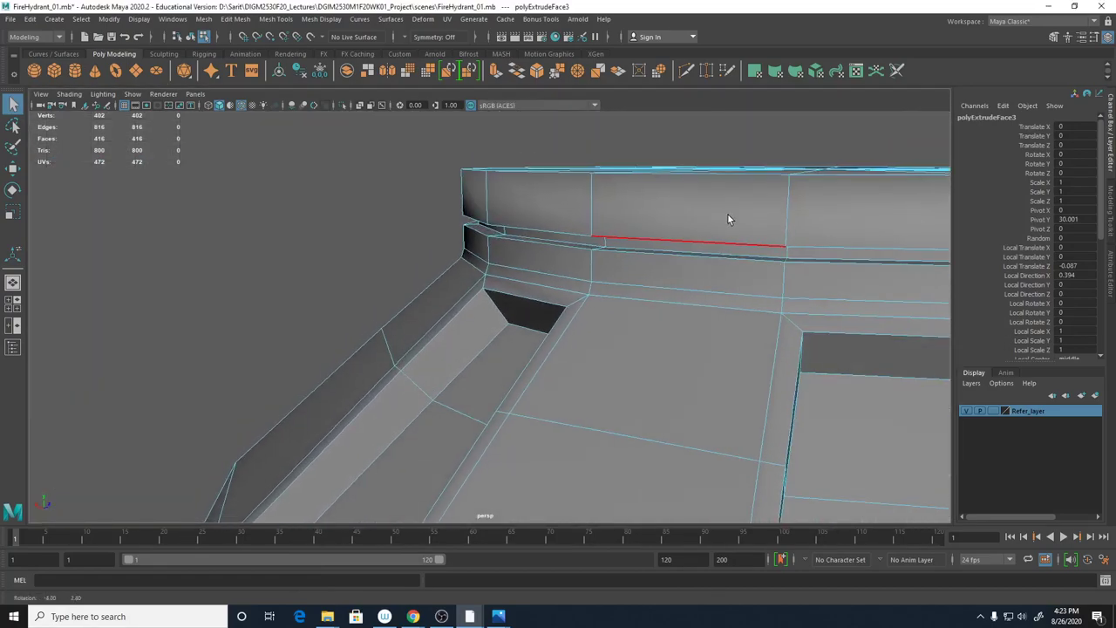
pyautogui.keyDown('alt'); pyautogui.moveTo(727, 218); pyautogui.dragTo(441, 227, button='right'); pyautogui.keyUp('alt')
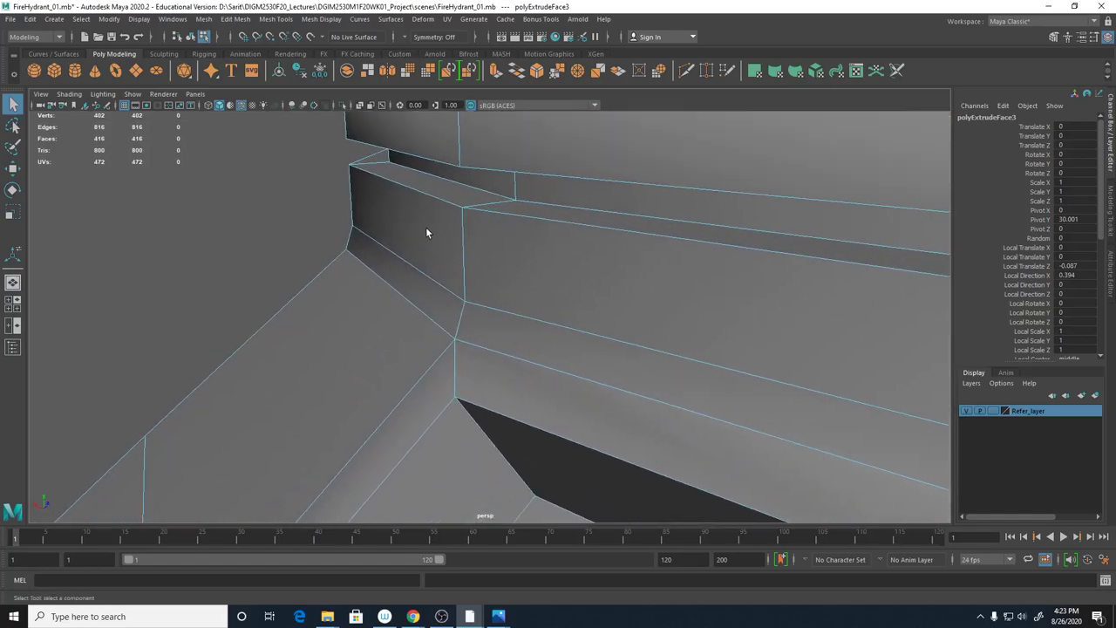
pyautogui.keyDown('alt'); pyautogui.moveTo(428, 232); pyautogui.dragTo(417, 246, button='middle'); pyautogui.keyUp('alt')
pyautogui.keyDown('shift'); pyautogui.moveTo(416, 249); pyautogui.dragTo(457, 236, button='right'); pyautogui.keyUp('shift')
pyautogui.press('q')
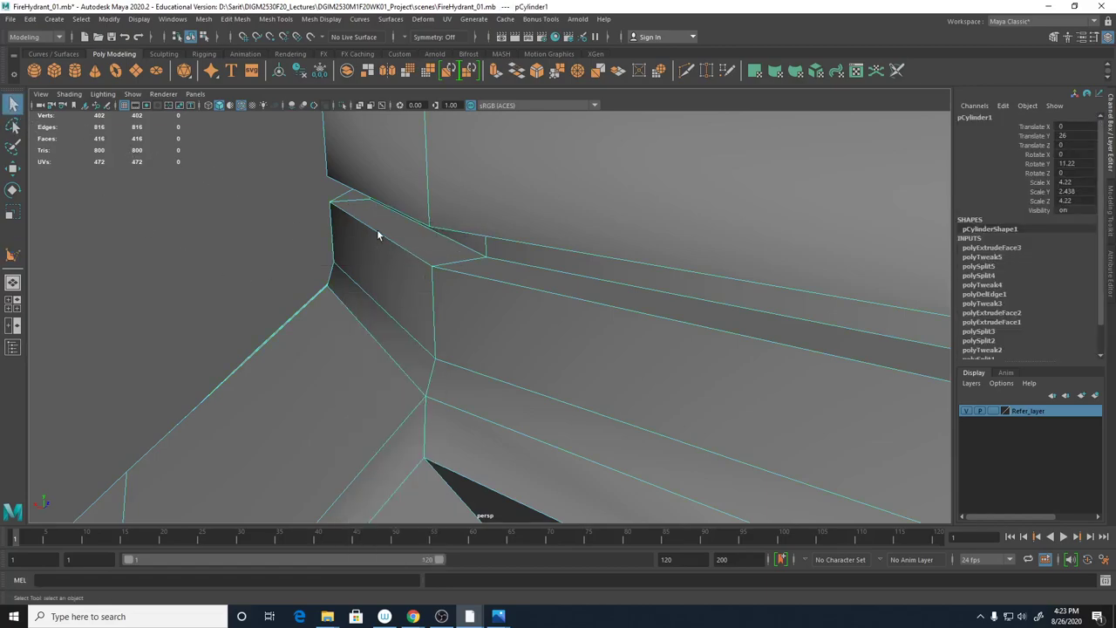
pyautogui.keyDown('shift'); pyautogui.moveTo(377, 233); pyautogui.dragTo(321, 234, button='right'); pyautogui.keyUp('shift')
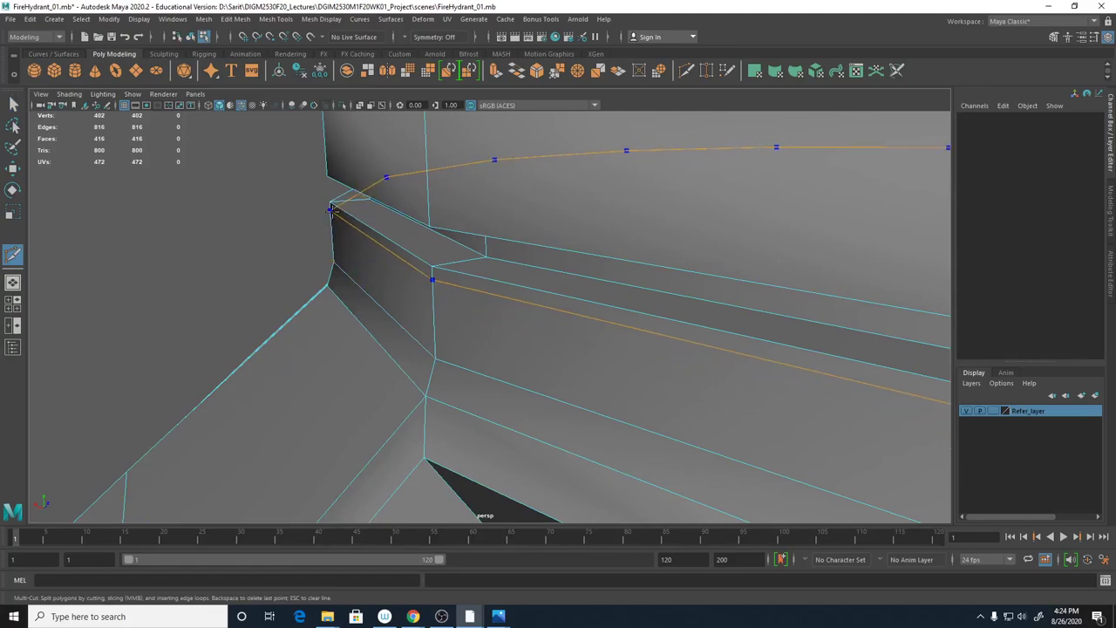
pyautogui.keyDown('ctrl'); pyautogui.click(332, 209); pyautogui.keyUp('ctrl')
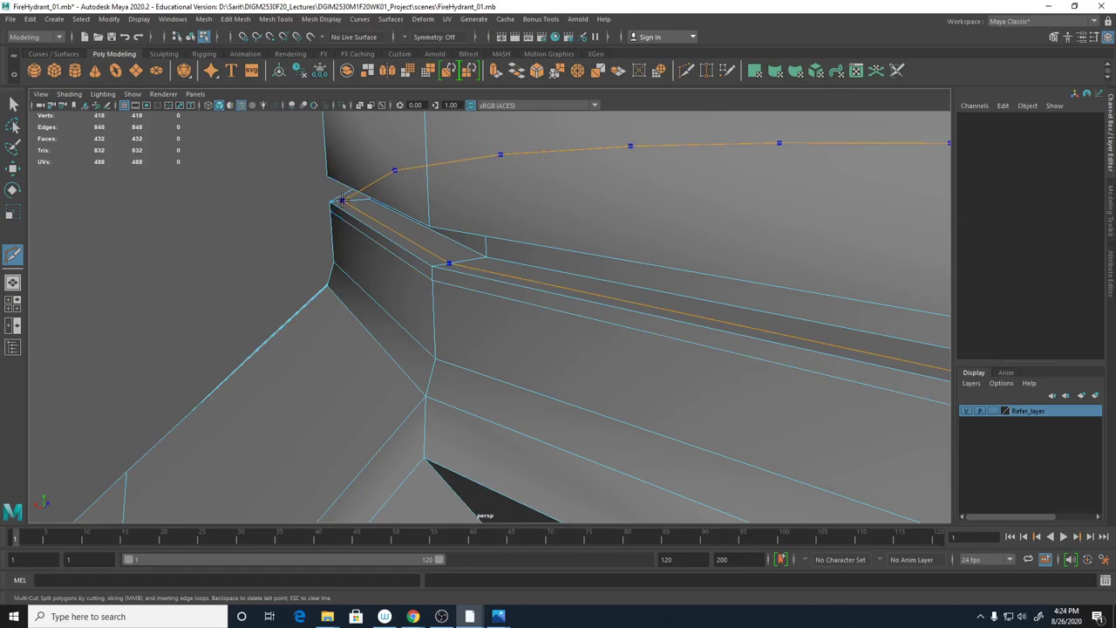
pyautogui.keyDown('ctrl'); pyautogui.click(340, 200); pyautogui.keyUp('ctrl')
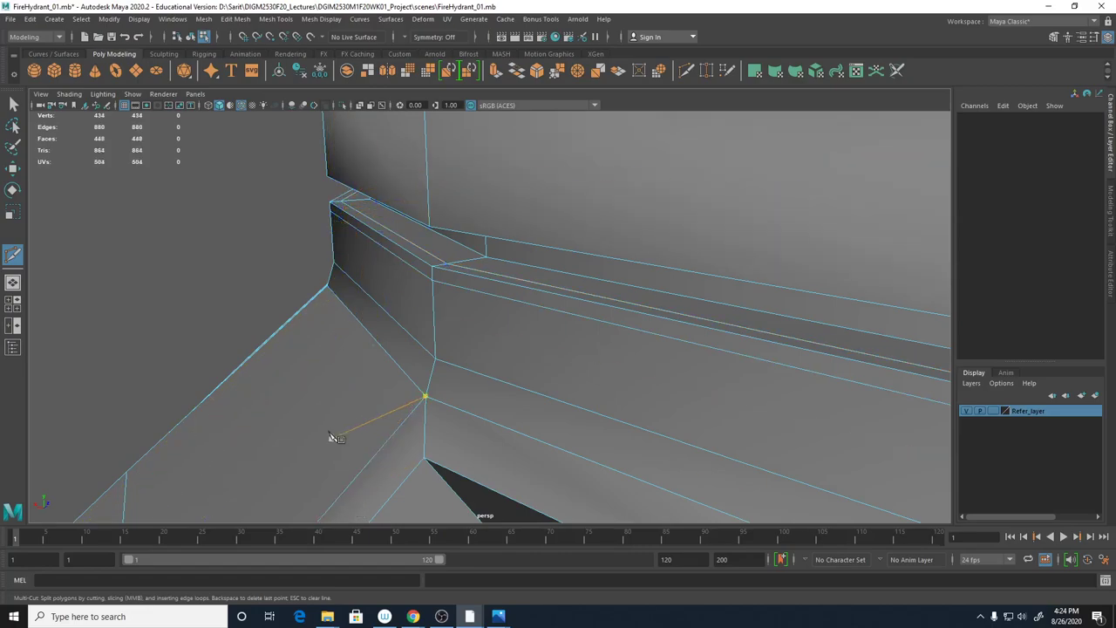
# Preview the neck smoothed, examine the groove's lower rim up close, and return to the unsmoothed mesh
pyautogui.press('3')
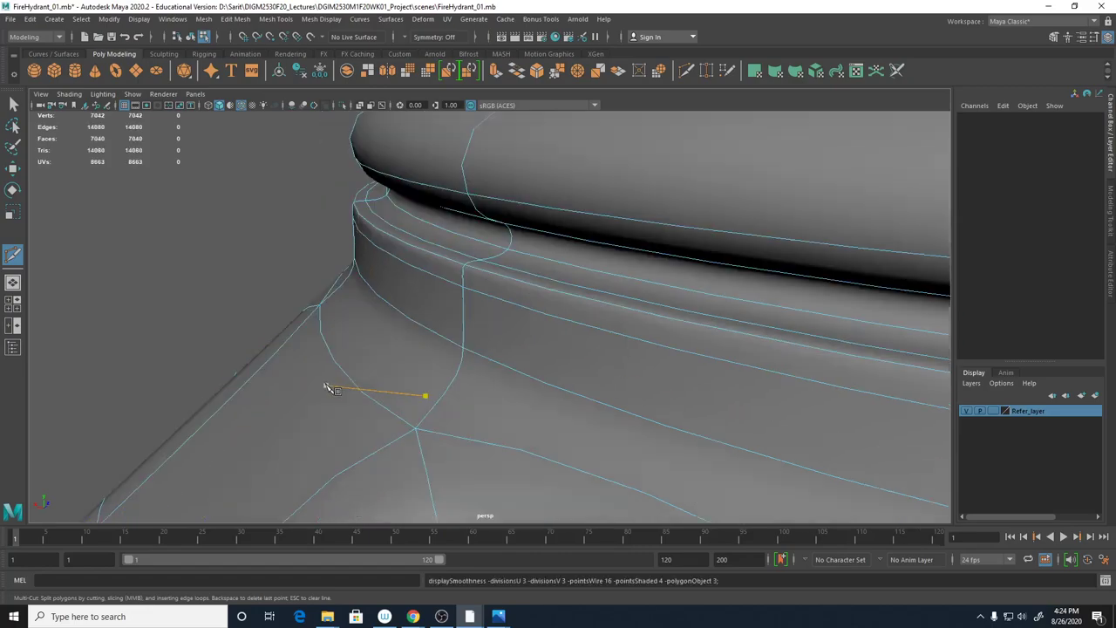
pyautogui.keyDown('alt'); pyautogui.moveTo(440, 377); pyautogui.dragTo(356, 359); pyautogui.keyUp('alt')
pyautogui.scroll(6, 356, 358)
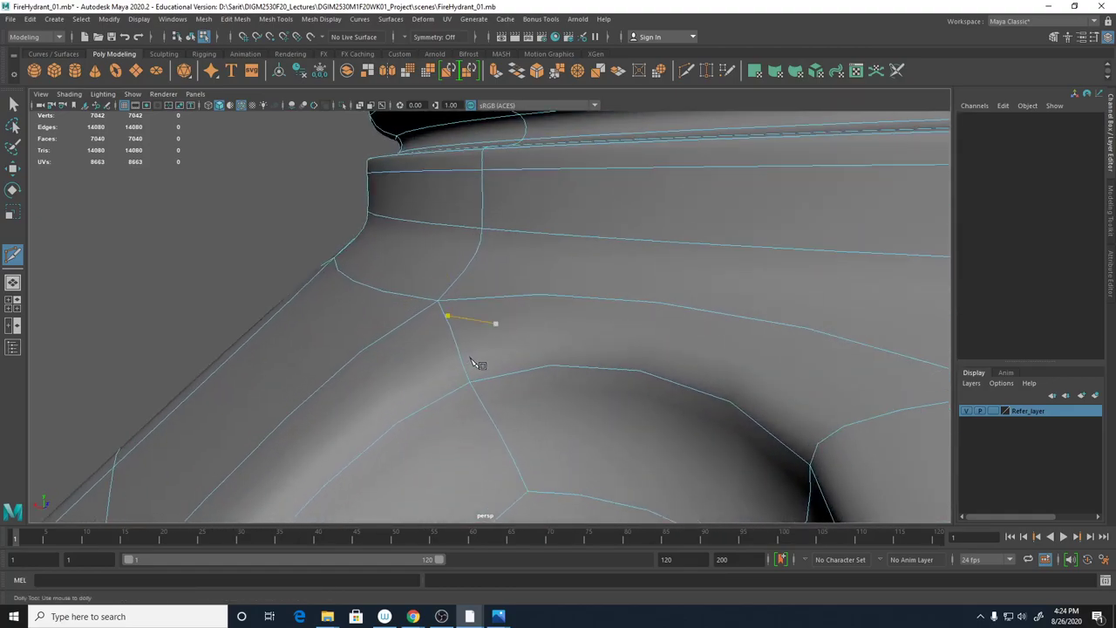
pyautogui.press('1')
pyautogui.keyDown('alt'); pyautogui.moveTo(450, 245); pyautogui.dragTo(463, 252); pyautogui.keyUp('alt')
pyautogui.keyDown('alt'); pyautogui.moveTo(464, 252); pyautogui.dragTo(381, 258, button='middle'); pyautogui.keyUp('alt')
pyautogui.keyDown('alt'); pyautogui.moveTo(381, 257); pyautogui.dragTo(381, 284); pyautogui.keyUp('alt')
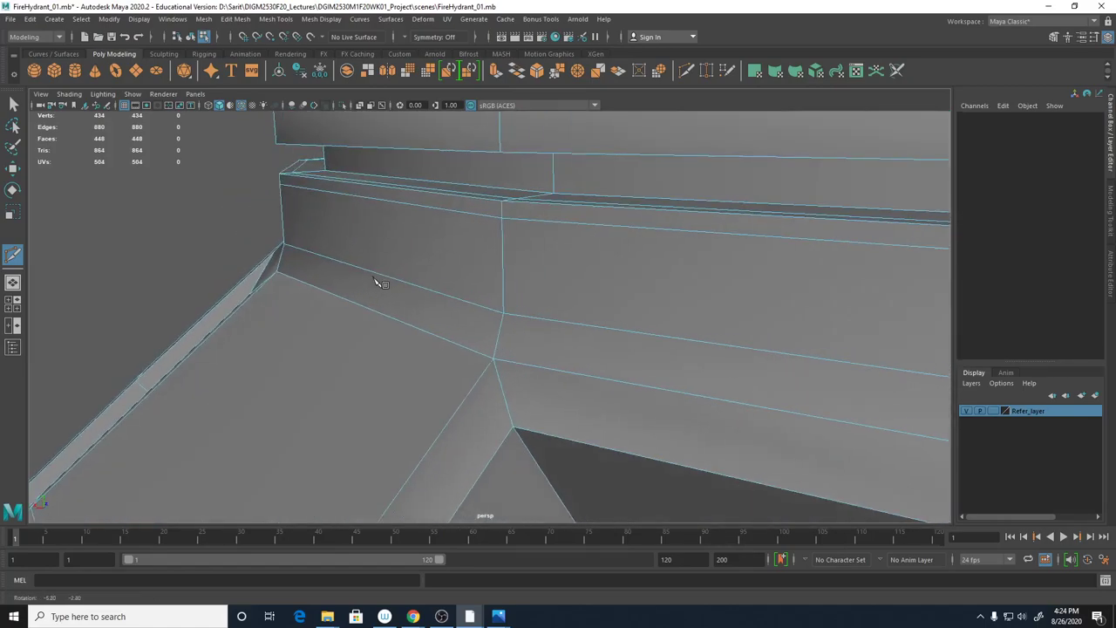
# Insert edge loops on both sides of the groove's lower inner corner, one on the ledge and one low on the back wall
pyautogui.keyDown('ctrl'); pyautogui.click(316, 166); pyautogui.keyUp('ctrl')
pyautogui.keyDown('alt'); pyautogui.moveTo(316, 166); pyautogui.dragTo(319, 212); pyautogui.keyUp('alt')
pyautogui.scroll(5, 381, 224)
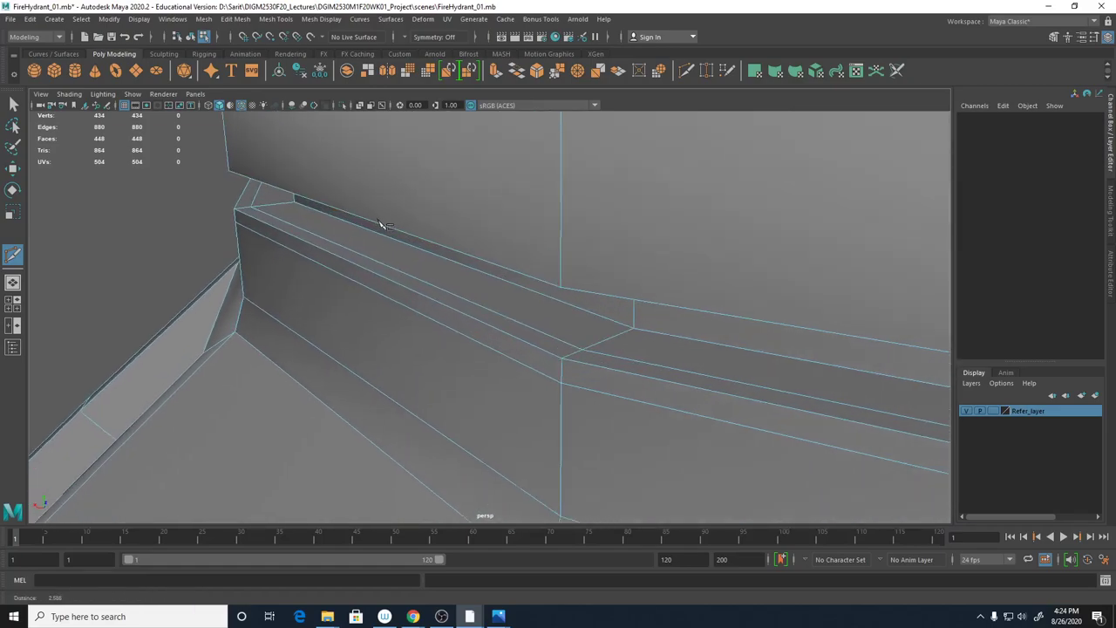
pyautogui.keyDown('ctrl'); pyautogui.click(244, 182); pyautogui.keyUp('ctrl')
pyautogui.keyDown('alt'); pyautogui.moveTo(247, 206); pyautogui.dragTo(250, 204); pyautogui.keyUp('alt')
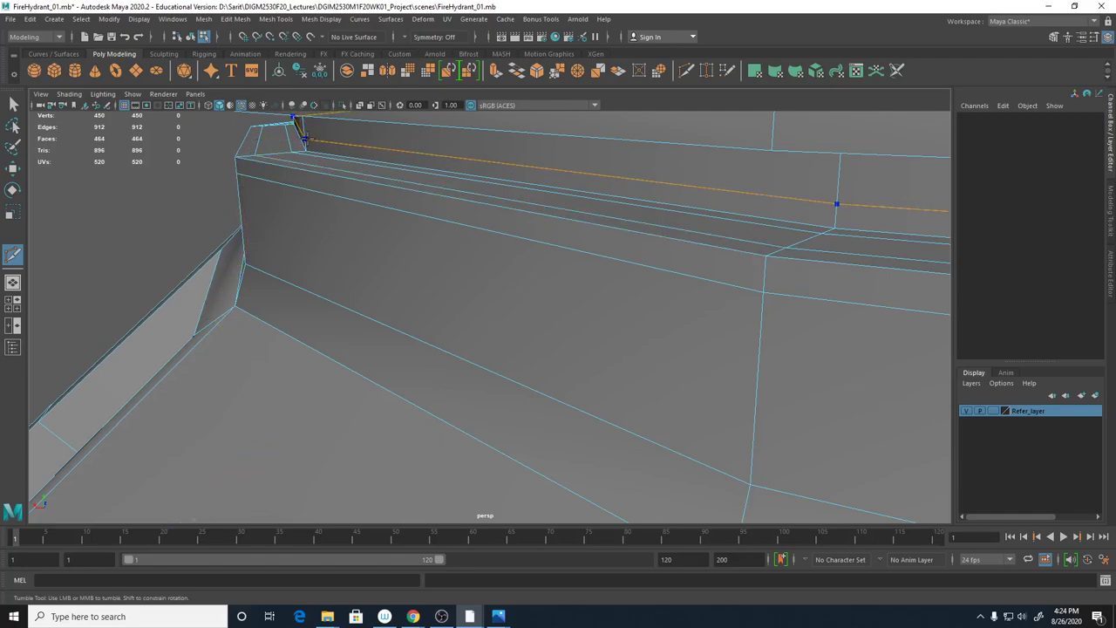
pyautogui.keyDown('ctrl'); pyautogui.click(300, 132); pyautogui.keyUp('ctrl')
# Insert four edge loops around the groove's upper corners: one high on the back wall, two on the underside, one just above the groove
pyautogui.keyDown('alt'); pyautogui.moveTo(346, 183); pyautogui.dragTo(359, 312); pyautogui.keyUp('alt')
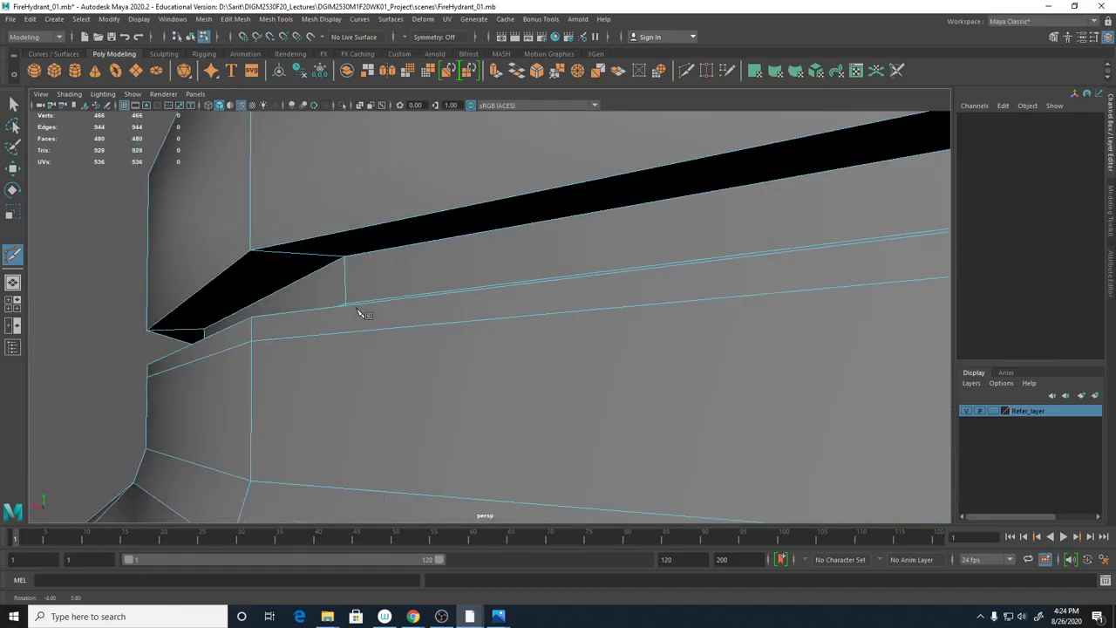
pyautogui.keyDown('ctrl'); pyautogui.click(347, 262); pyautogui.keyUp('ctrl')
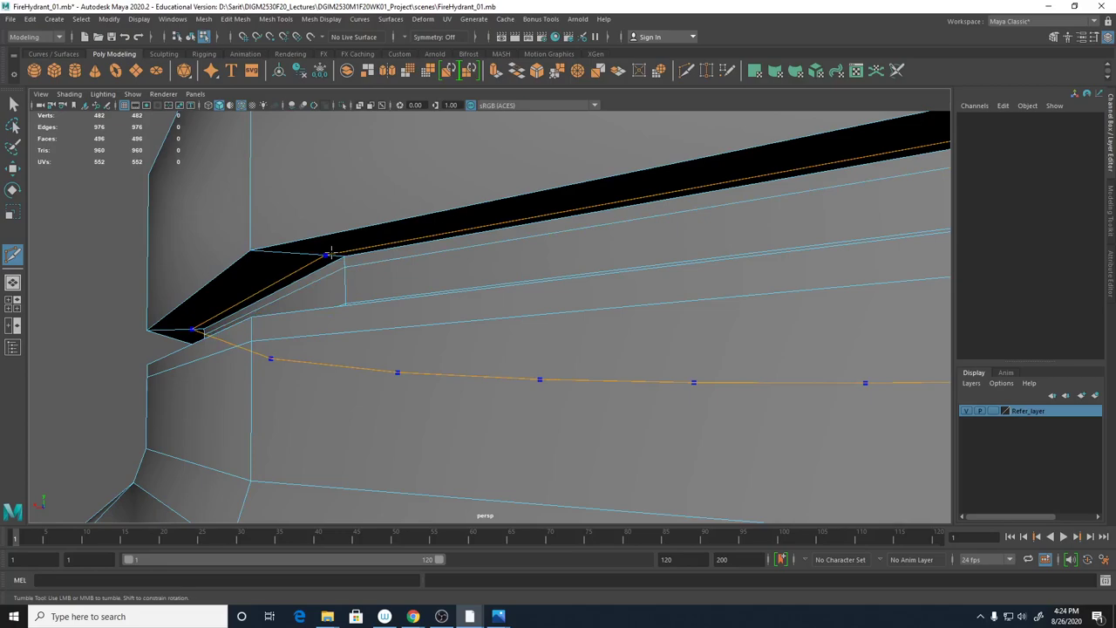
pyautogui.keyDown('ctrl'); pyautogui.click(276, 250); pyautogui.keyUp('ctrl')
pyautogui.keyDown('ctrl'); pyautogui.click(276, 250); pyautogui.keyUp('ctrl')
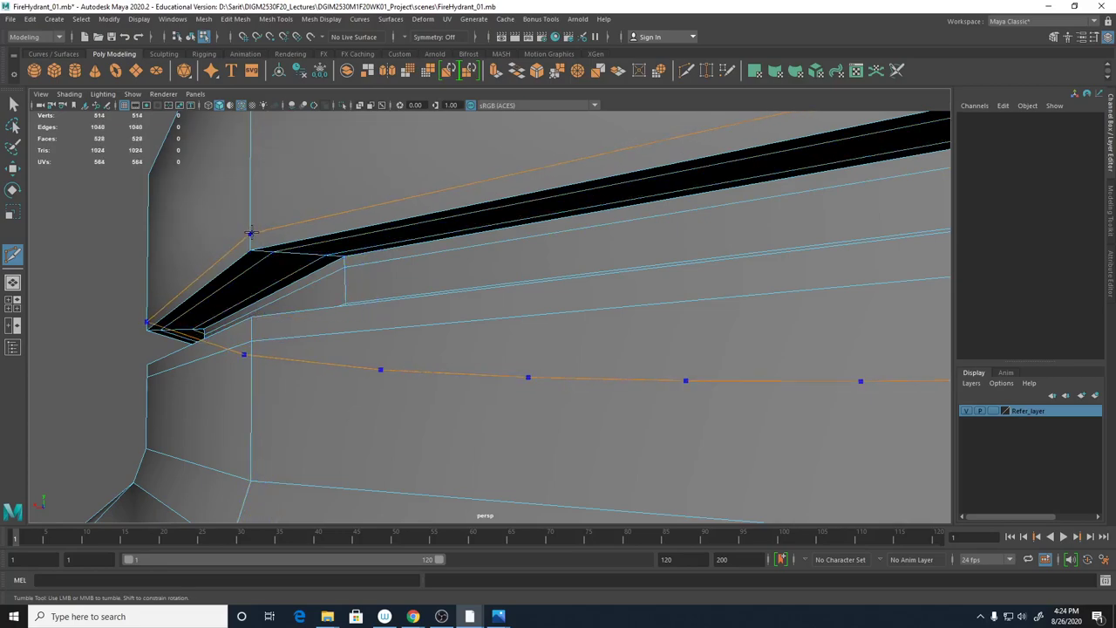
pyautogui.keyDown('ctrl'); pyautogui.click(249, 234); pyautogui.keyUp('ctrl')
pyautogui.keyDown('alt'); pyautogui.moveTo(488, 306); pyautogui.dragTo(353, 296, button='right'); pyautogui.keyUp('alt')
pyautogui.moveTo(387, 330)
pyautogui.keyDown('alt'); pyautogui.mouseDown()
pyautogui.moveTo(393, 340)
pyautogui.moveTo(389, 331)
pyautogui.mouseUp(); pyautogui.keyUp('alt')
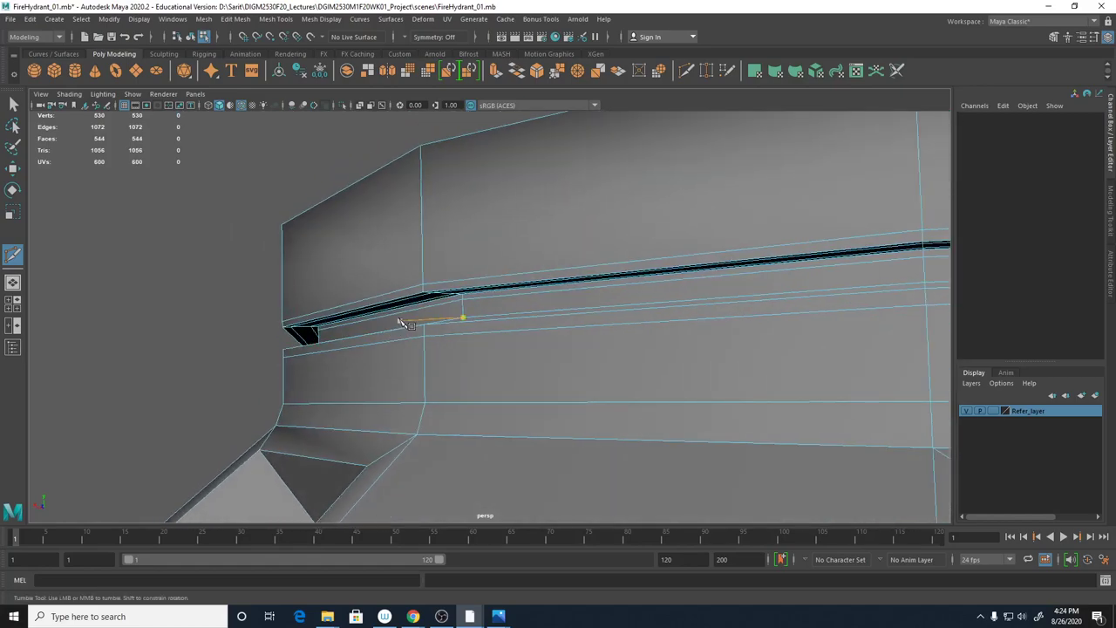
# Try to slide the edge loop just above the neck groove upward with the Slide Edge tool
pyautogui.press('q')
pyautogui.click(415, 295)
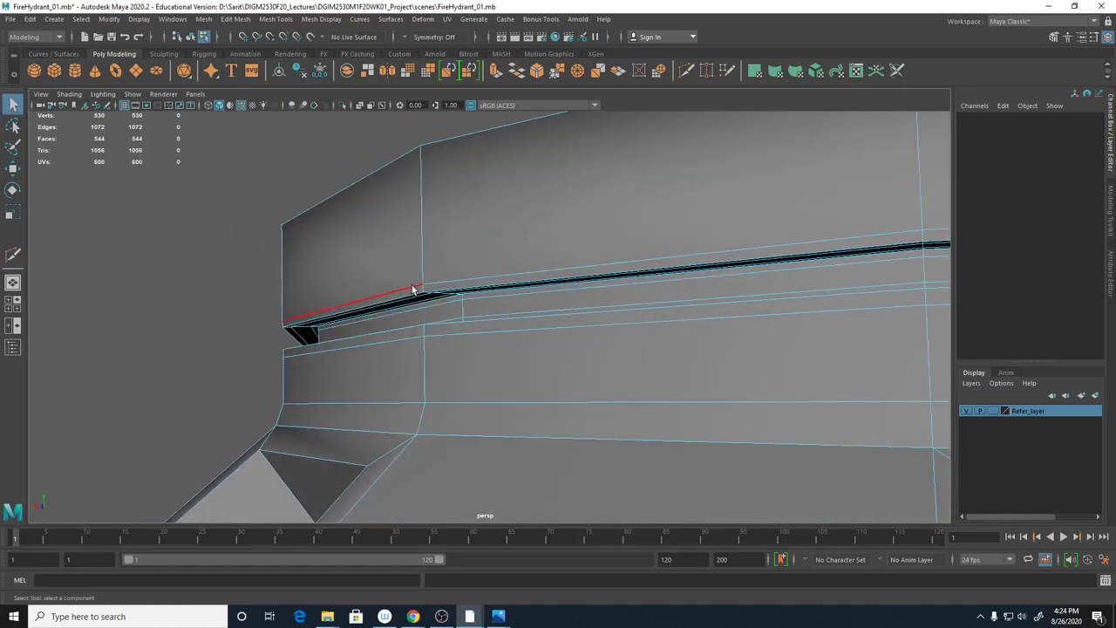
pyautogui.rightClick(414, 293)
pyautogui.doubleClick(414, 293)
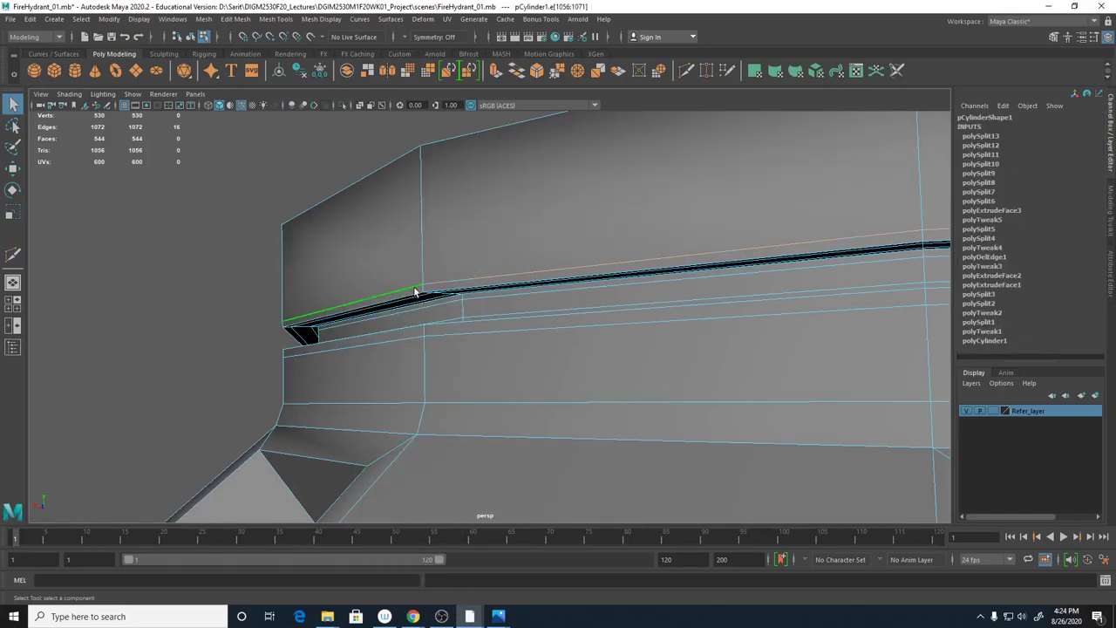
pyautogui.keyDown('shift'); pyautogui.rightClick(416, 292); pyautogui.keyUp('shift')
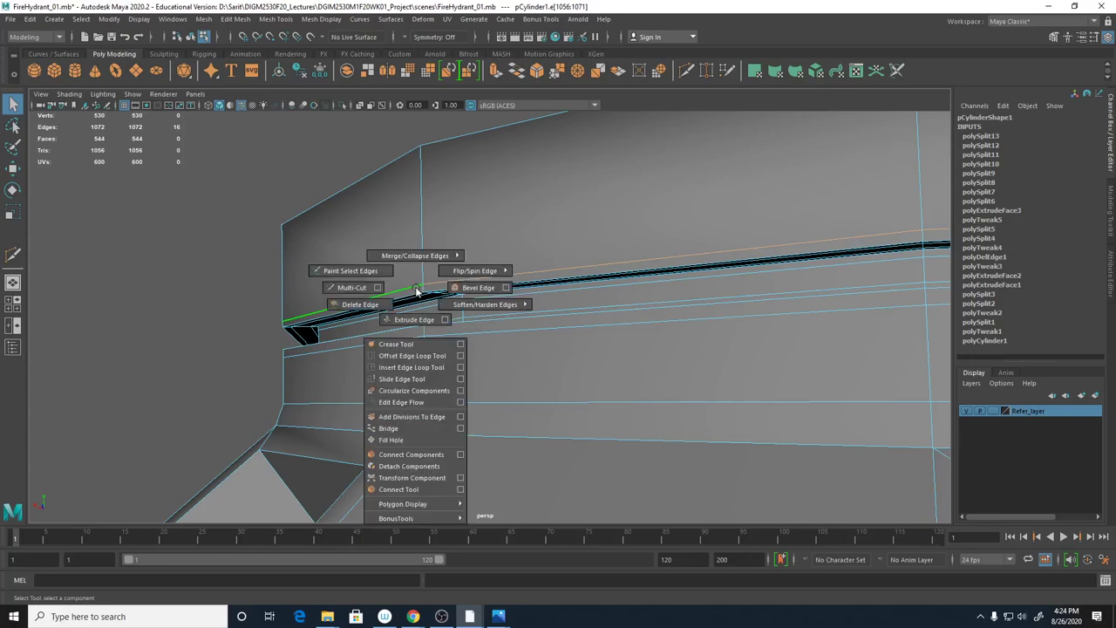
pyautogui.keyDown('shift'); pyautogui.moveTo(416, 292); pyautogui.dragTo(406, 378, button='right'); pyautogui.keyUp('shift')
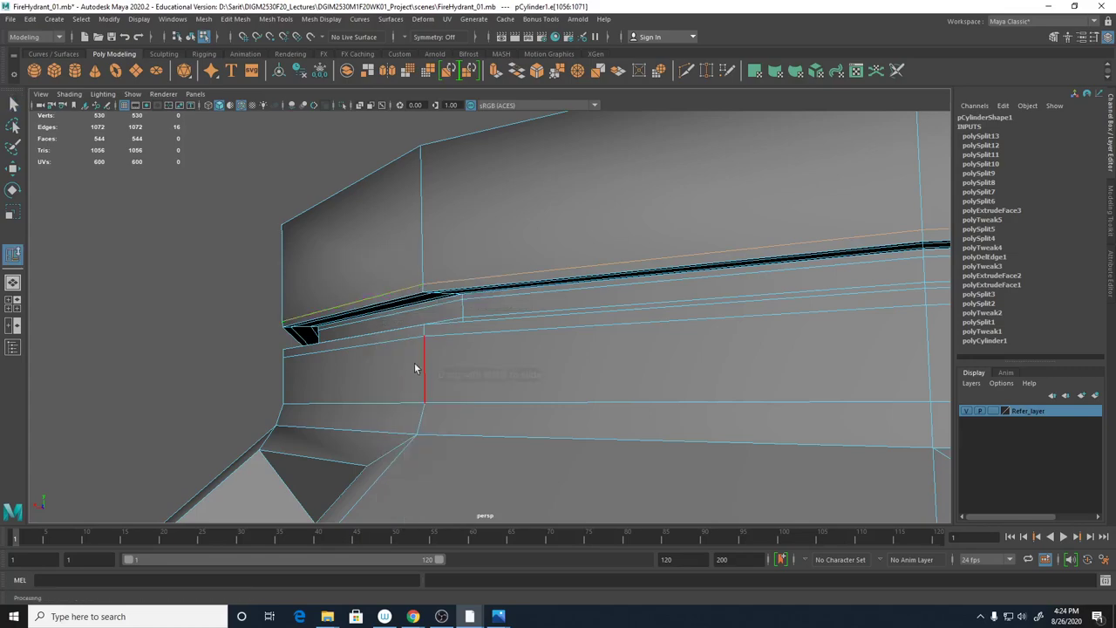
pyautogui.moveTo(433, 285)
pyautogui.mouseDown(button='middle')
pyautogui.moveTo(437, 258)
pyautogui.moveTo(441, 268)
pyautogui.mouseUp(button='middle')
pyautogui.hotkey('ctrl', 'z')
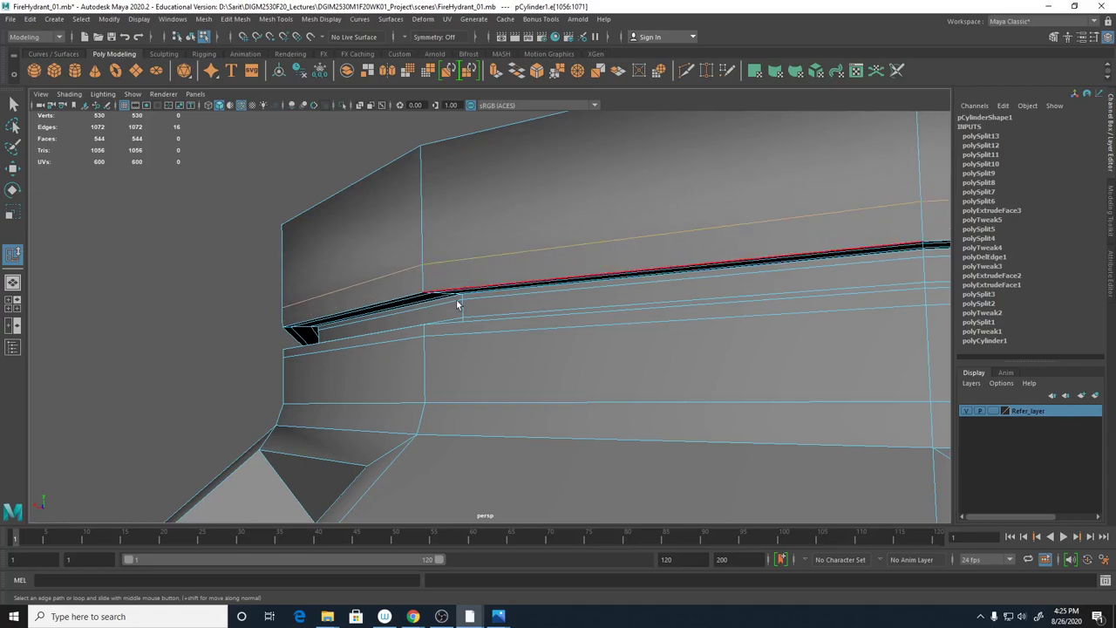
pyautogui.click(470, 284)
pyautogui.keyDown('shift'); pyautogui.moveTo(471, 281); pyautogui.dragTo(502, 266, button='right'); pyautogui.keyUp('shift')
pyautogui.hotkey('ctrl', 'z')
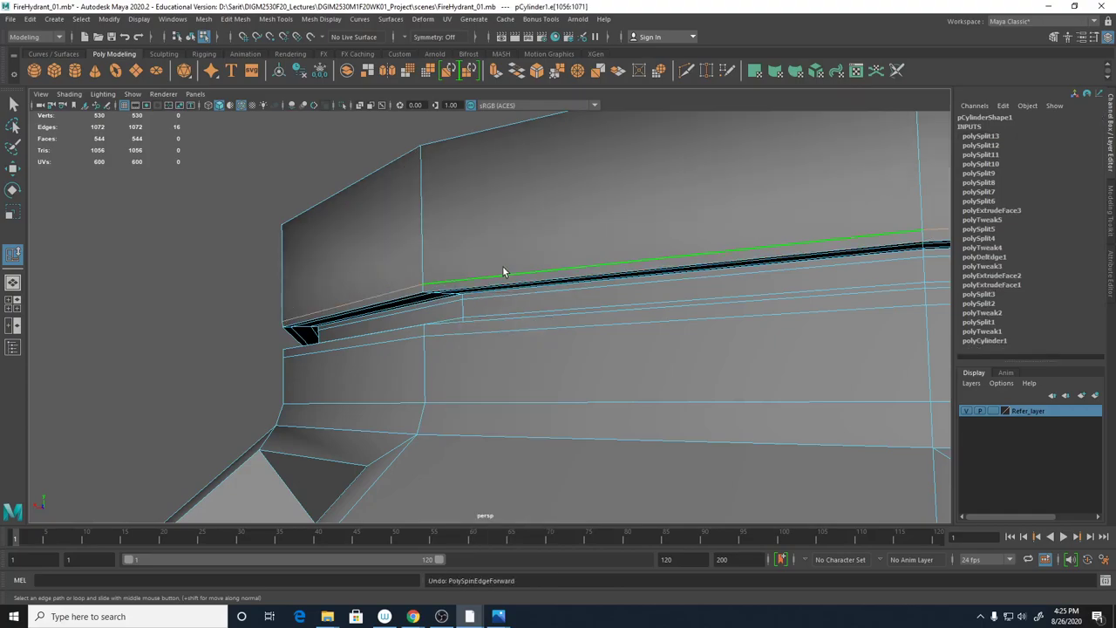
# Preview the whole cap smoothed in object mode and examine the neck groove, top, fluted sides and underside
pyautogui.rightClick(503, 267)
pyautogui.click(545, 251)
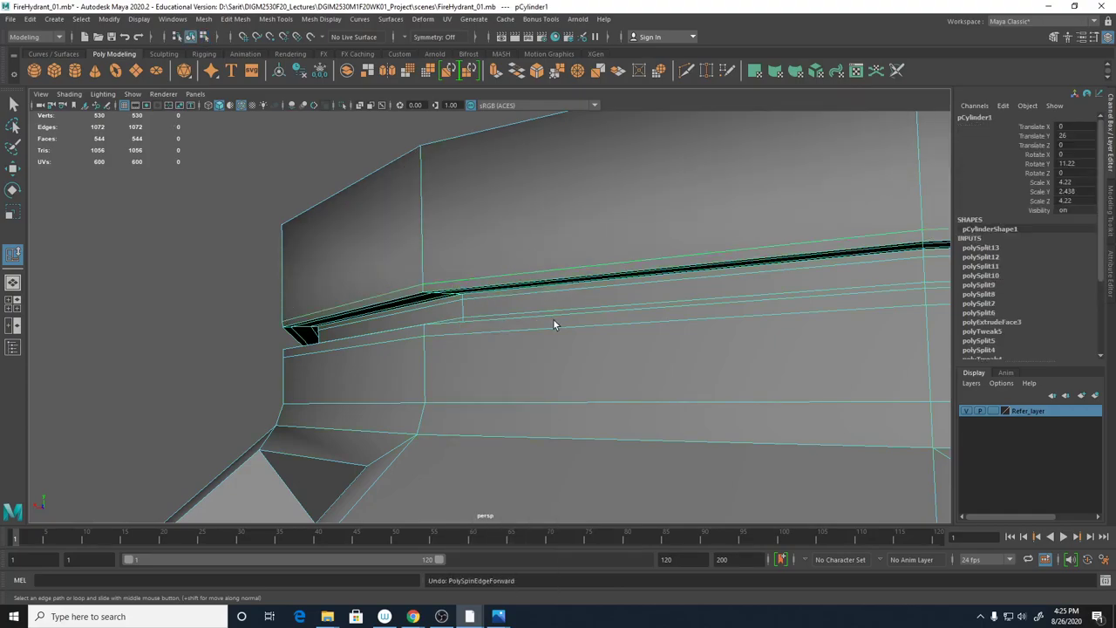
pyautogui.press('3')
pyautogui.keyDown('alt'); pyautogui.moveTo(660, 423); pyautogui.dragTo(540, 341); pyautogui.keyUp('alt')
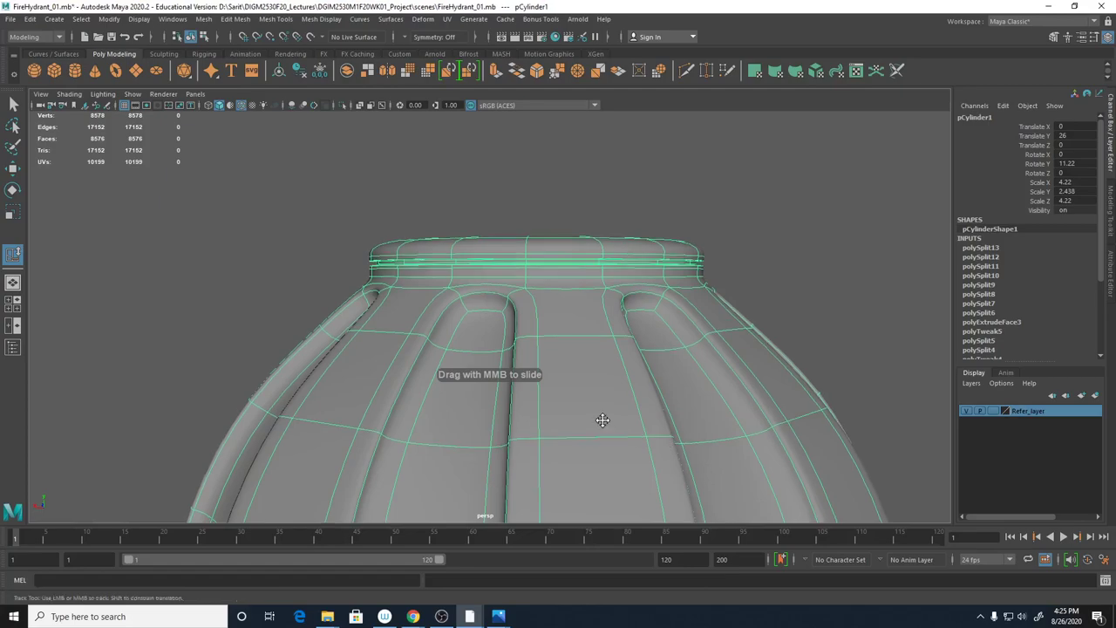
pyautogui.keyDown('alt'); pyautogui.moveTo(601, 420); pyautogui.dragTo(615, 360); pyautogui.keyUp('alt')
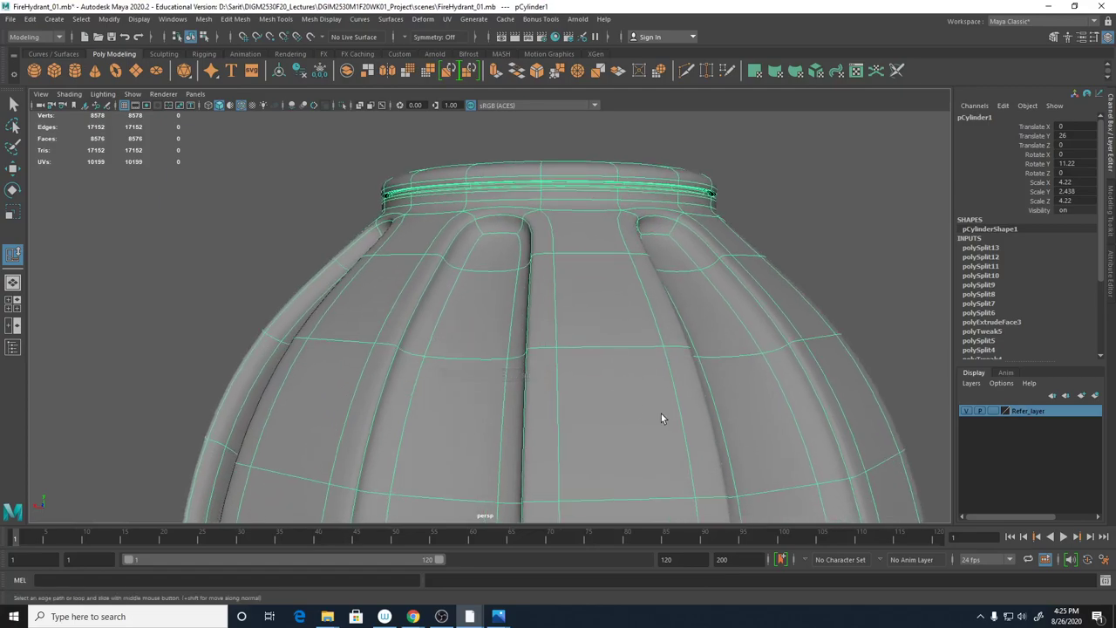
pyautogui.keyDown('alt'); pyautogui.moveTo(671, 354); pyautogui.dragTo(648, 391); pyautogui.keyUp('alt')
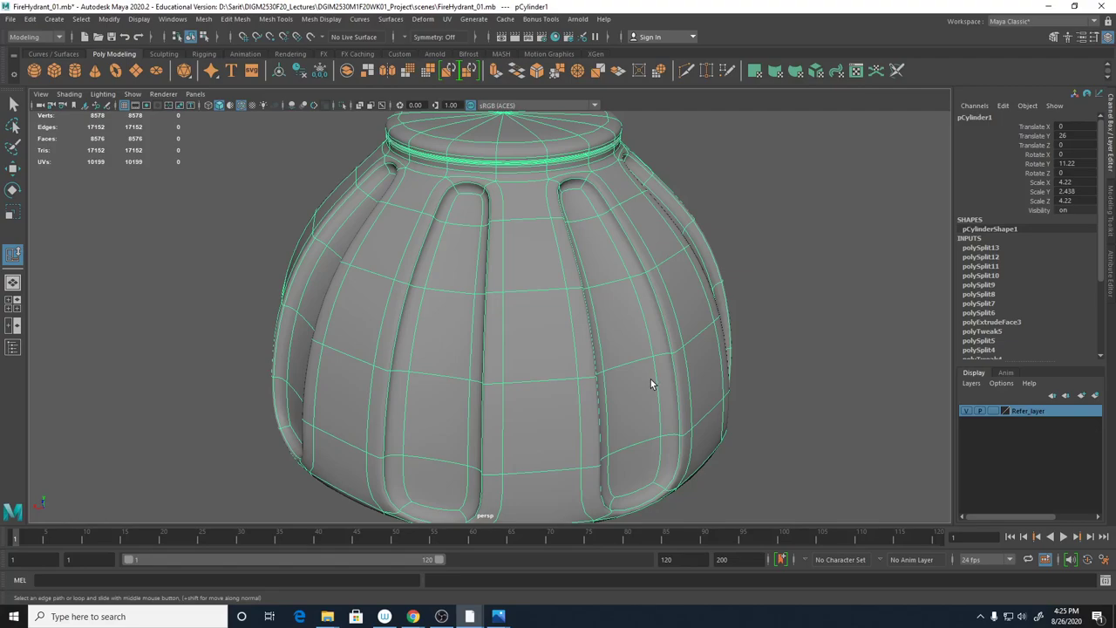
pyautogui.keyDown('alt'); pyautogui.moveTo(714, 123); pyautogui.dragTo(639, 261); pyautogui.keyUp('alt')
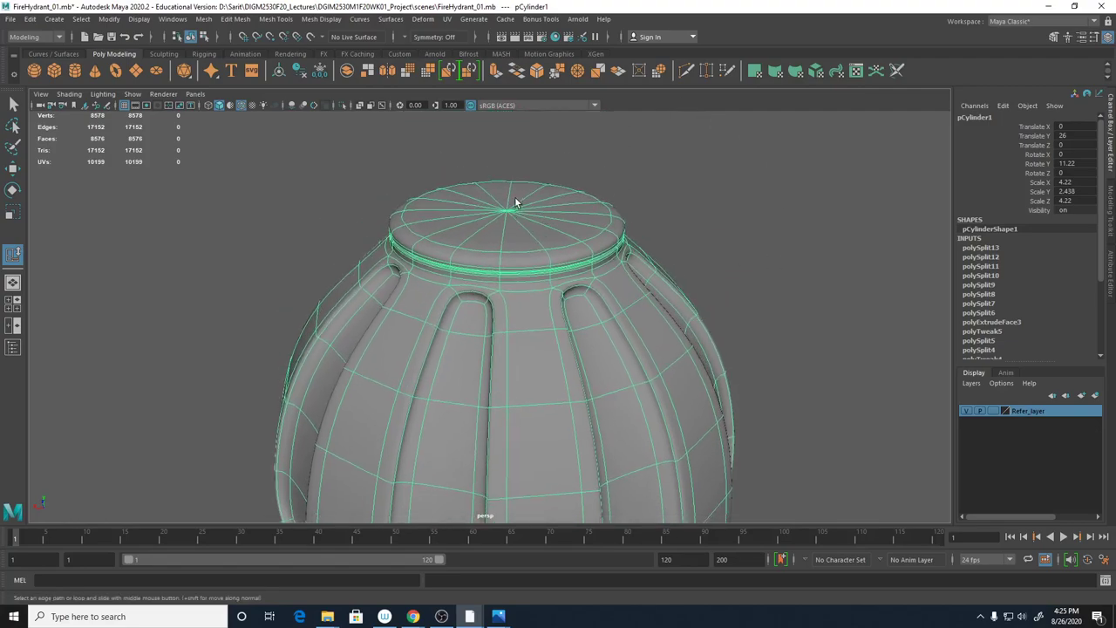
pyautogui.keyDown('alt'); pyautogui.moveTo(894, 447); pyautogui.dragTo(837, 311); pyautogui.keyUp('alt')
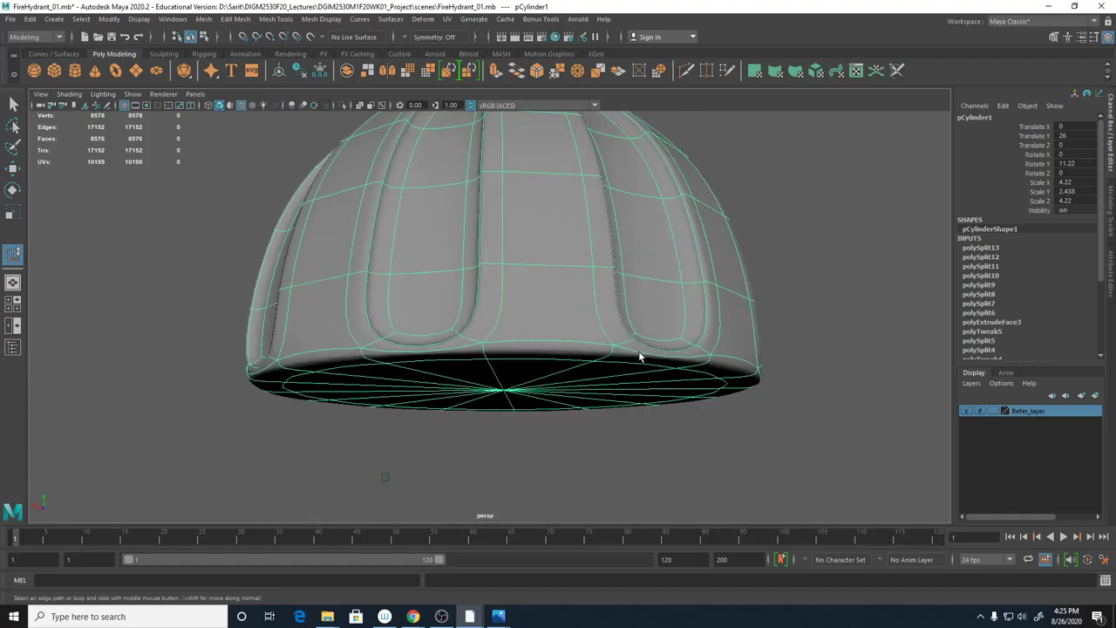
pyautogui.keyDown('alt'); pyautogui.moveTo(708, 330); pyautogui.dragTo(548, 219); pyautogui.keyUp('alt')
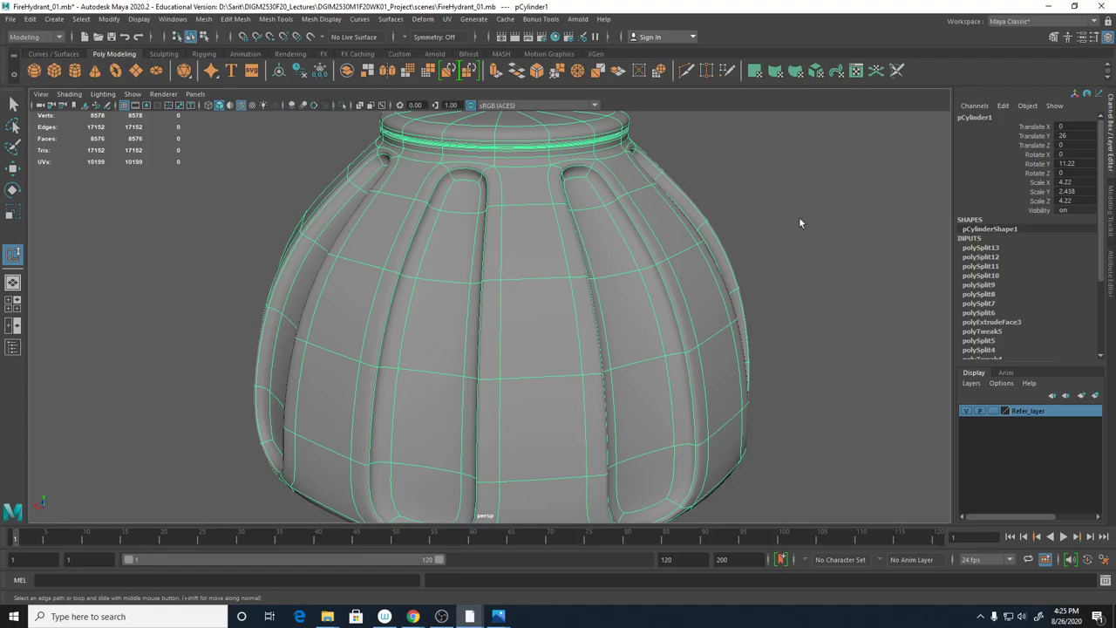
pyautogui.scroll(-3, 628, 259)
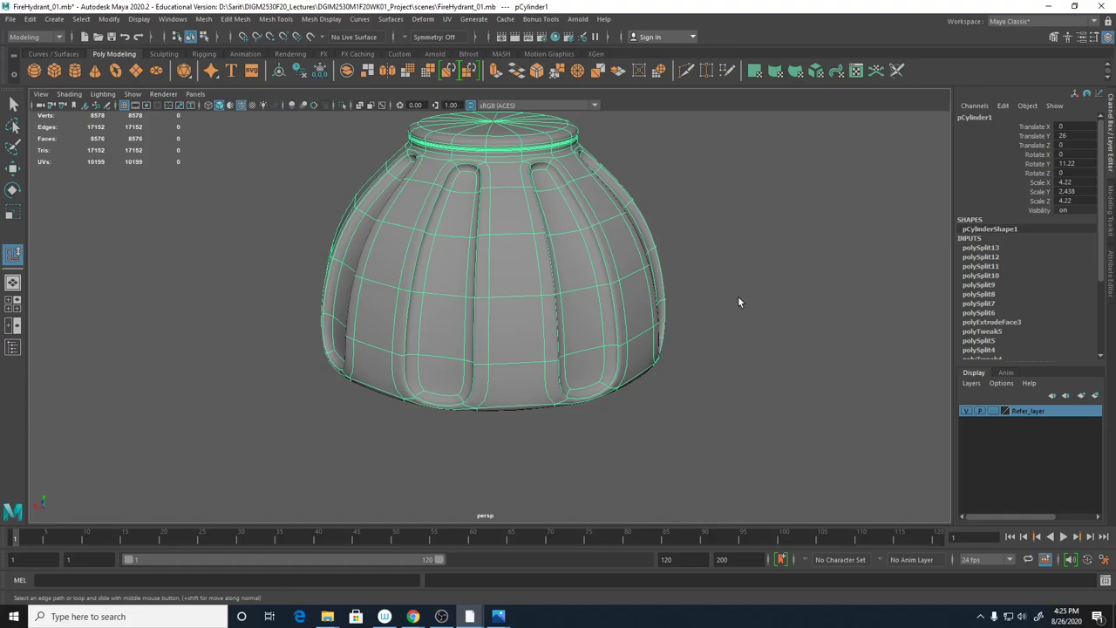
pyautogui.keyDown('alt'); pyautogui.moveTo(750, 276); pyautogui.dragTo(625, 358); pyautogui.keyUp('alt')
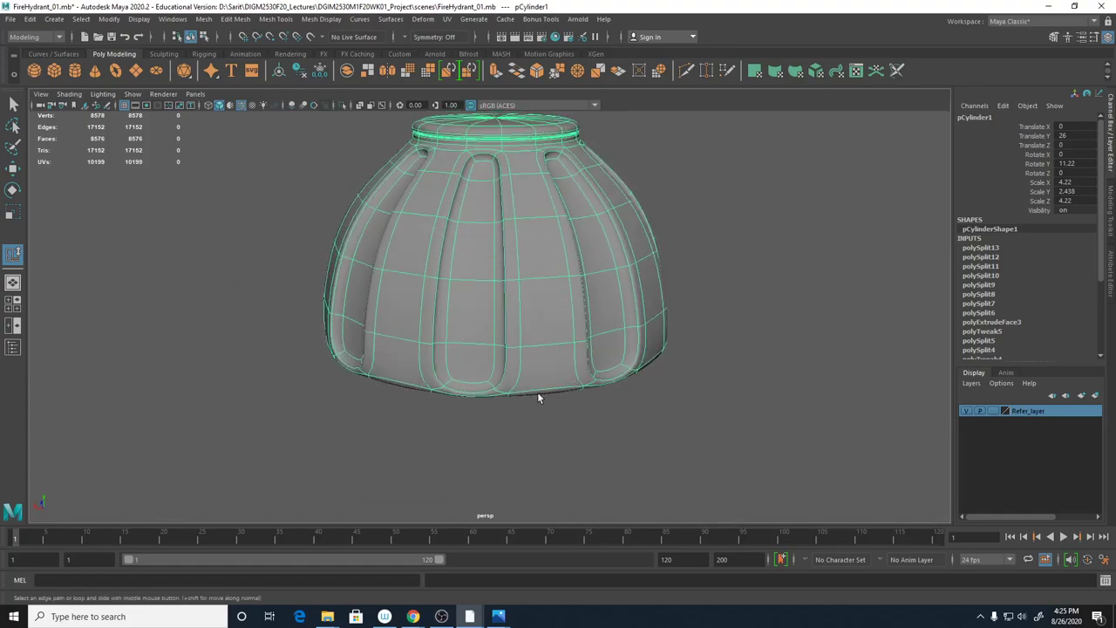
pyautogui.keyDown('alt'); pyautogui.moveTo(537, 392); pyautogui.dragTo(578, 287); pyautogui.keyUp('alt')
# Switch to face selection and select the ring of thin faces around the edge of the cap's underside
pyautogui.moveTo(568, 251); pyautogui.dragTo(575, 284, button='right')
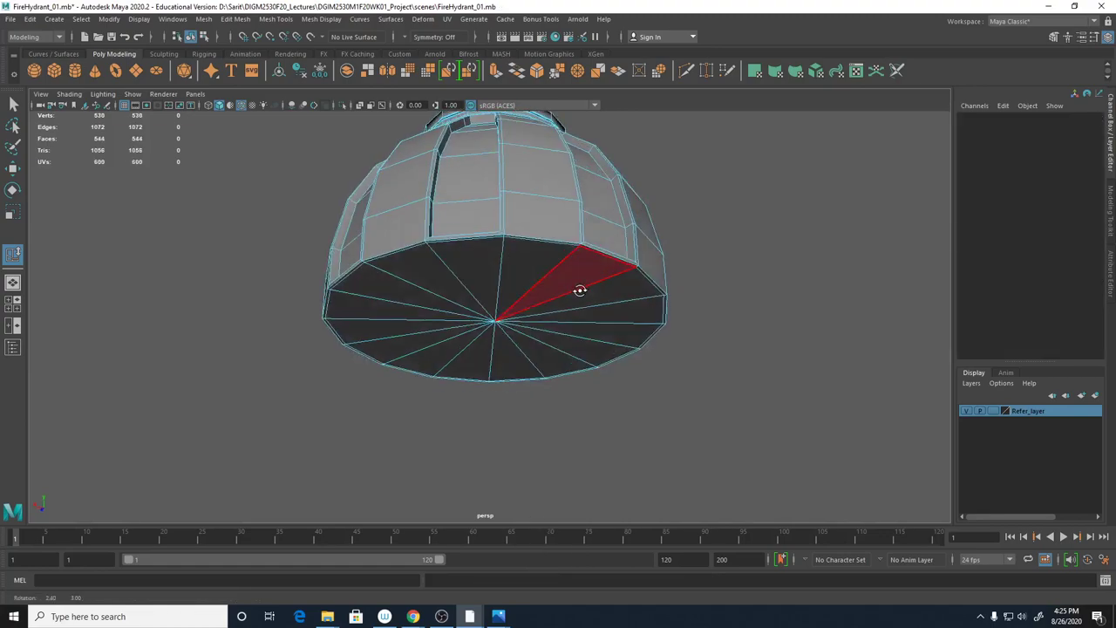
pyautogui.keyDown('alt'); pyautogui.moveTo(584, 277); pyautogui.dragTo(590, 305); pyautogui.keyUp('alt')
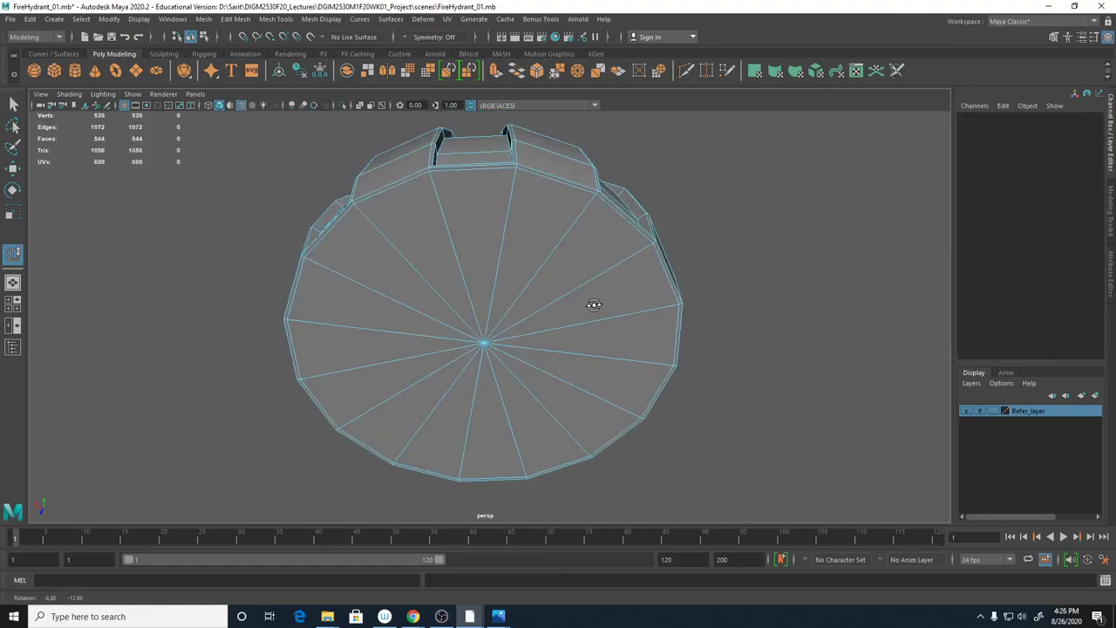
pyautogui.keyDown('alt'); pyautogui.moveTo(546, 224); pyautogui.dragTo(473, 281, button='right'); pyautogui.keyUp('alt')
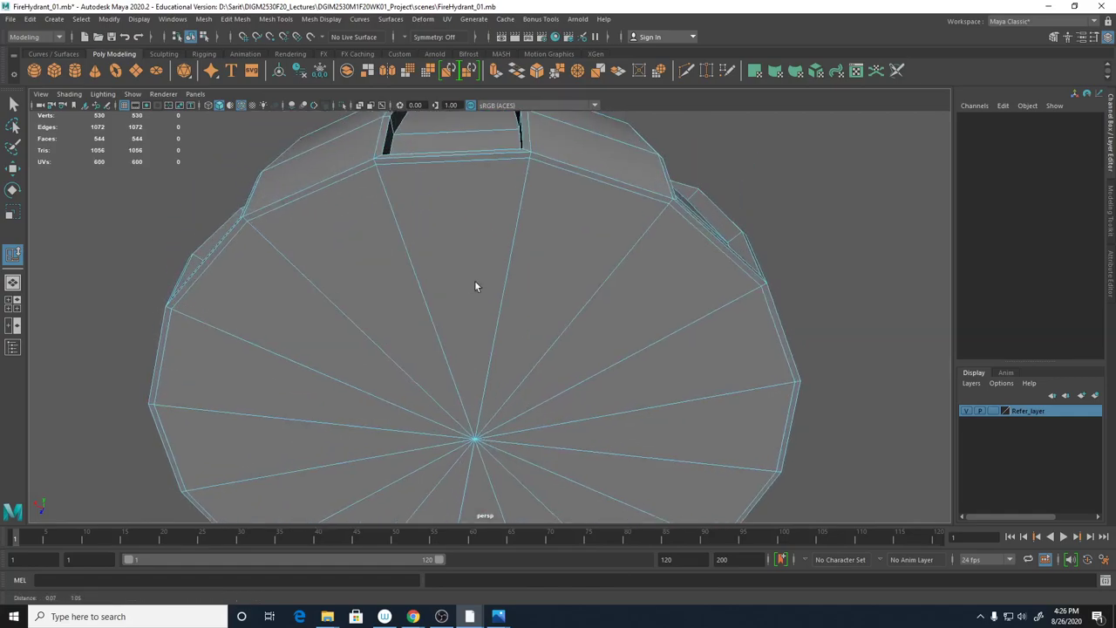
pyautogui.moveTo(497, 161)
pyautogui.mouseDown(button='right')
pyautogui.moveTo(494, 187)
pyautogui.moveTo(496, 160)
pyautogui.mouseUp(button='right')
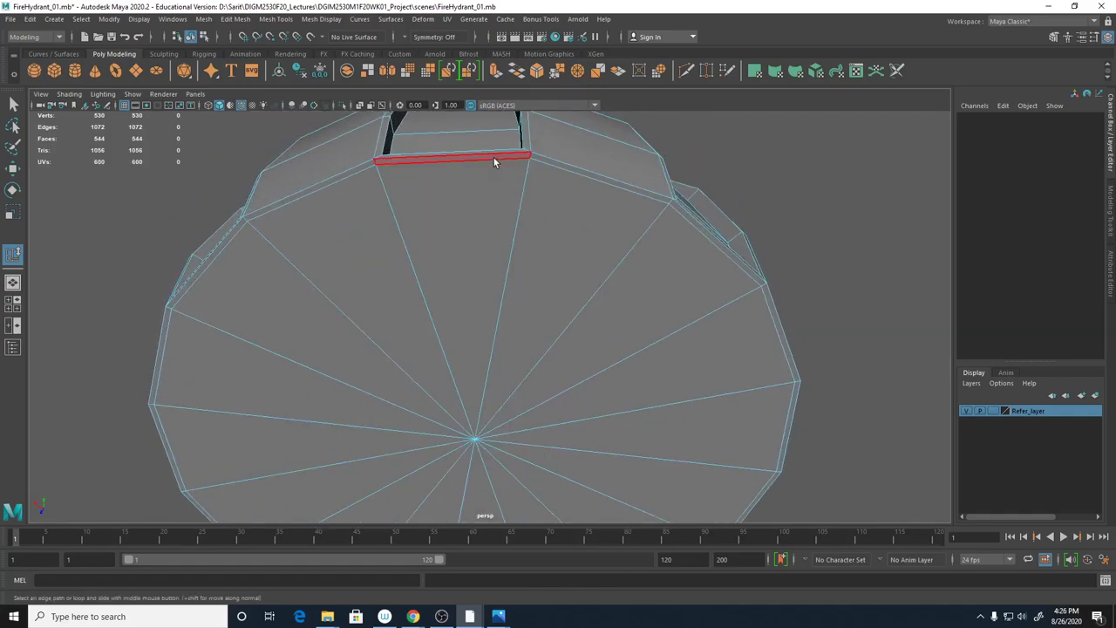
pyautogui.click(520, 161)
pyautogui.keyDown('shift'); pyautogui.doubleClick(534, 160); pyautogui.keyUp('shift')
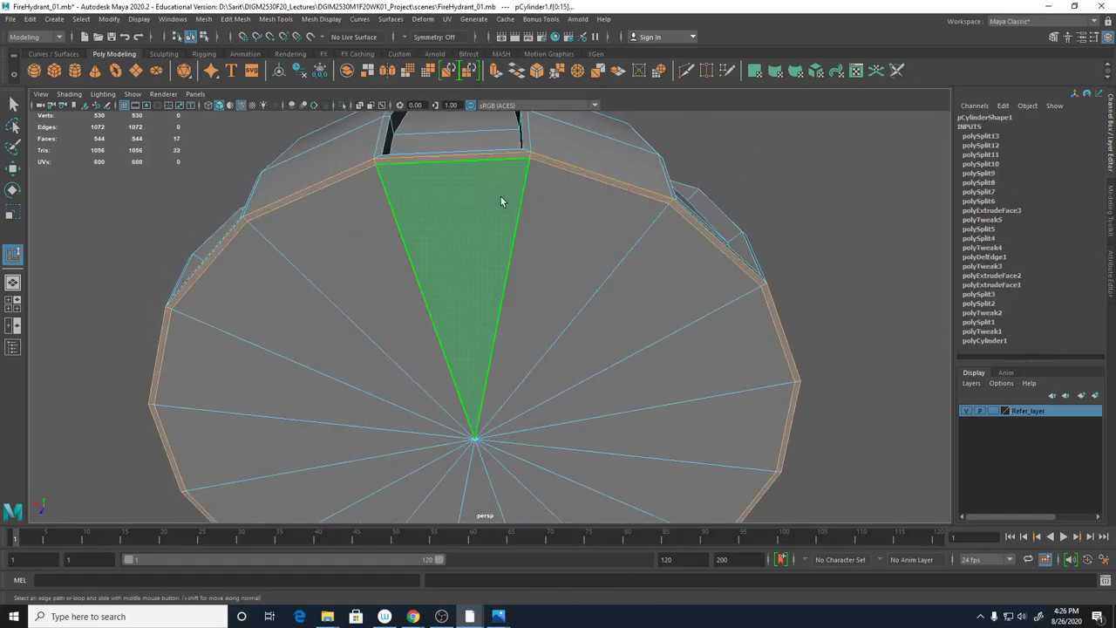
# Add all the remaining triangular faces of the cap's underside to the face selection
pyautogui.keyDown('shift'); pyautogui.click(558, 244); pyautogui.keyUp('shift')
pyautogui.keyDown('shift'); pyautogui.click(629, 323); pyautogui.keyUp('shift')
pyautogui.keyDown('shift'); pyautogui.click(670, 383); pyautogui.keyUp('shift')
pyautogui.keyDown('shift'); pyautogui.click(677, 436); pyautogui.keyUp('shift')
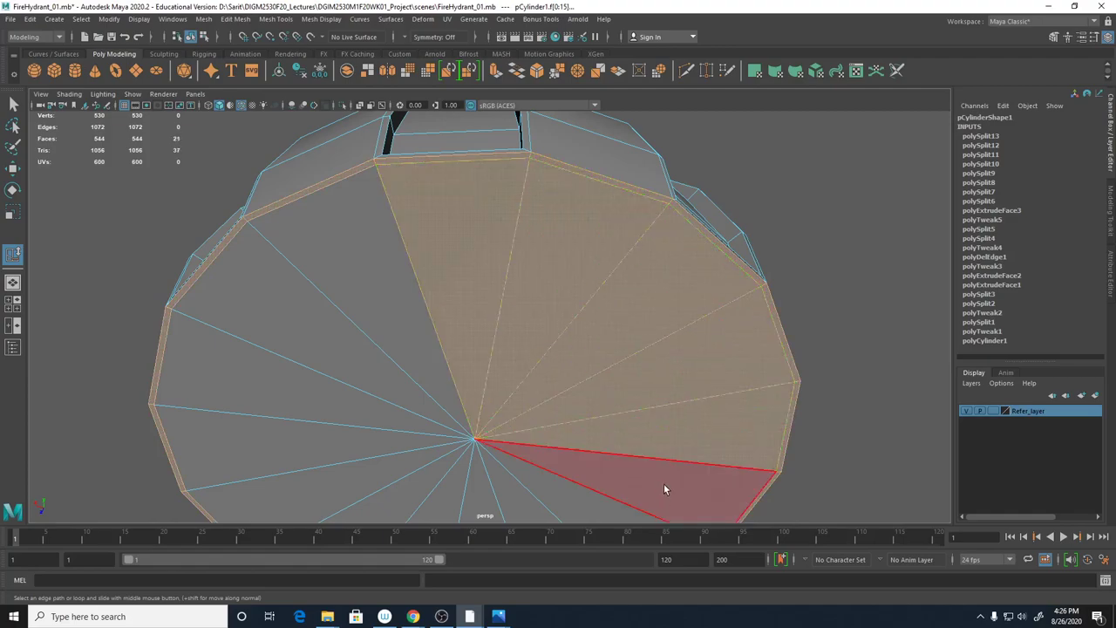
pyautogui.keyDown('shift'); pyautogui.click(663, 483); pyautogui.keyUp('shift')
pyautogui.keyDown('shift'); pyautogui.click(608, 508); pyautogui.keyUp('shift')
pyautogui.keyDown('shift'); pyautogui.click(536, 509); pyautogui.keyUp('shift')
pyautogui.keyDown('shift'); pyautogui.click(485, 510); pyautogui.keyUp('shift')
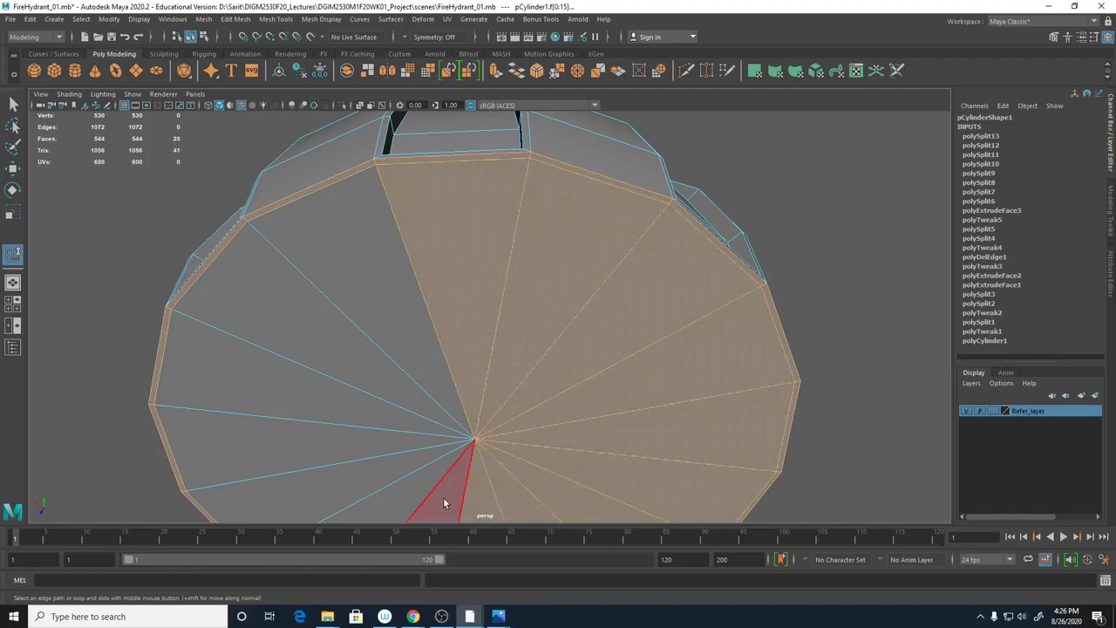
pyautogui.keyDown('shift'); pyautogui.click(441, 504); pyautogui.keyUp('shift')
pyautogui.keyDown('shift'); pyautogui.click(421, 500); pyautogui.keyUp('shift')
pyautogui.keyDown('shift'); pyautogui.click(353, 469); pyautogui.keyUp('shift')
pyautogui.keyDown('shift'); pyautogui.click(321, 448); pyautogui.keyUp('shift')
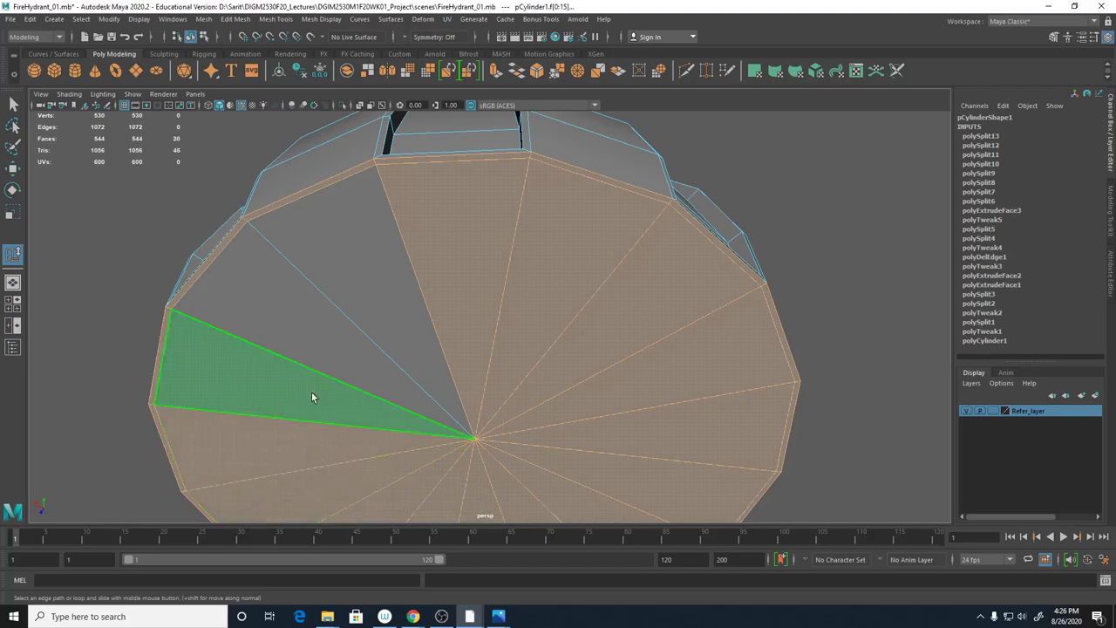
pyautogui.keyDown('shift'); pyautogui.click(311, 393); pyautogui.keyUp('shift')
pyautogui.keyDown('shift'); pyautogui.click(328, 349); pyautogui.keyUp('shift')
pyautogui.keyDown('shift'); pyautogui.click(347, 300); pyautogui.keyUp('shift')
# Extrude the underside faces downward to a Local Translate Z of 1.504, down to the flange's lower edge in the front reference
pyautogui.scroll(-5, 675, 323)
pyautogui.keyDown('alt'); pyautogui.moveTo(332, 288); pyautogui.dragTo(559, 324); pyautogui.keyUp('alt')
pyautogui.keyDown('shift'); pyautogui.moveTo(572, 178); pyautogui.dragTo(576, 208, button='right'); pyautogui.keyUp('shift')
pyautogui.keyDown('alt'); pyautogui.moveTo(748, 262); pyautogui.dragTo(714, 254); pyautogui.keyUp('alt')
pyautogui.press('space')
pyautogui.press('space')
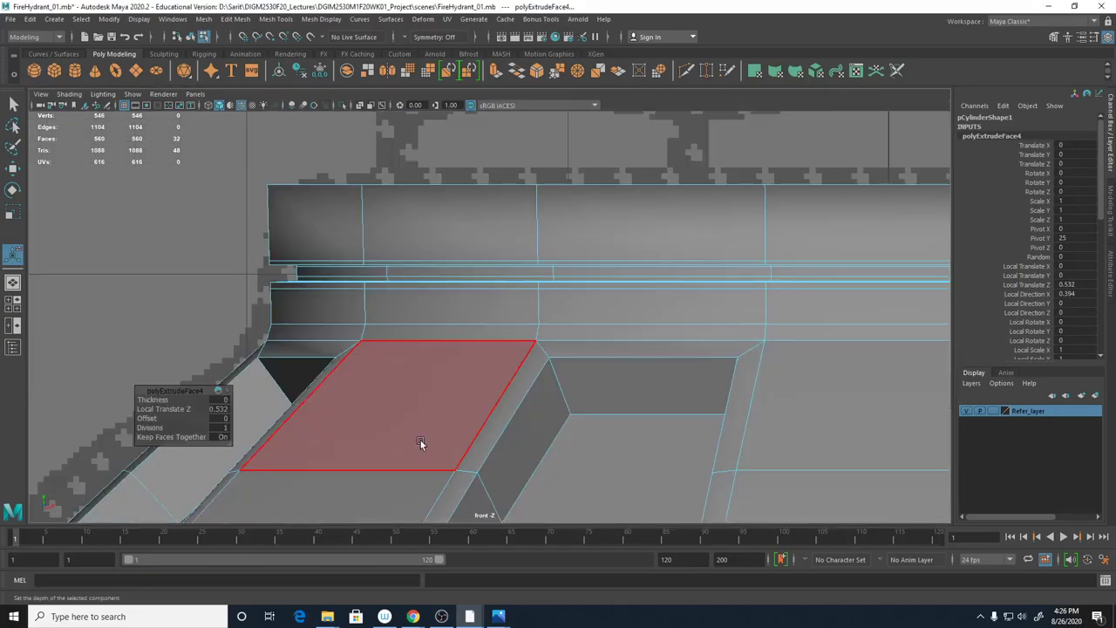
pyautogui.scroll(-3, 570, 428)
pyautogui.scroll(2, 517, 247)
pyautogui.scroll(-1, 516, 247)
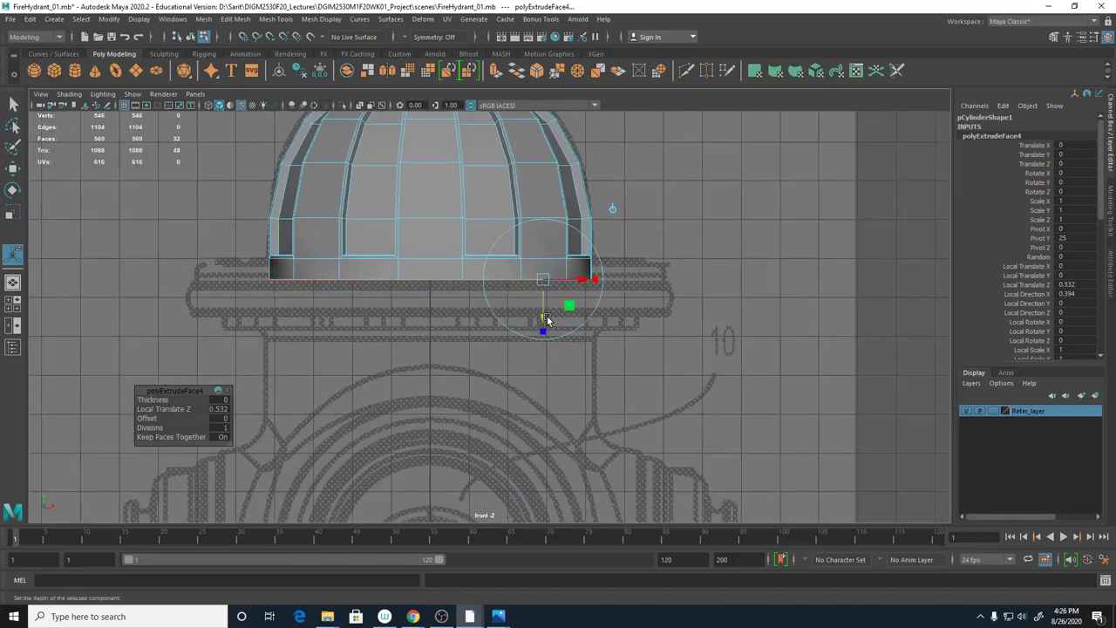
pyautogui.moveTo(544, 319); pyautogui.dragTo(549, 357)
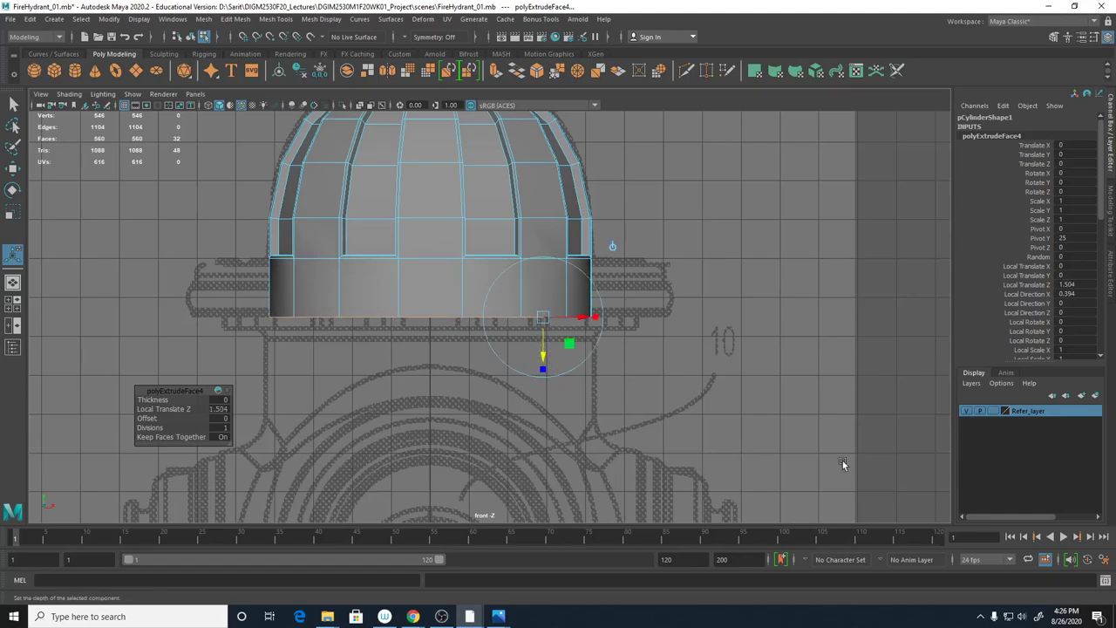
# Extrude the side faces of the cap's bottom band outward to a Local Translate Z of 2.054, forming the flange
pyautogui.click(863, 349)
pyautogui.click(548, 289)
pyautogui.doubleClick(502, 290)
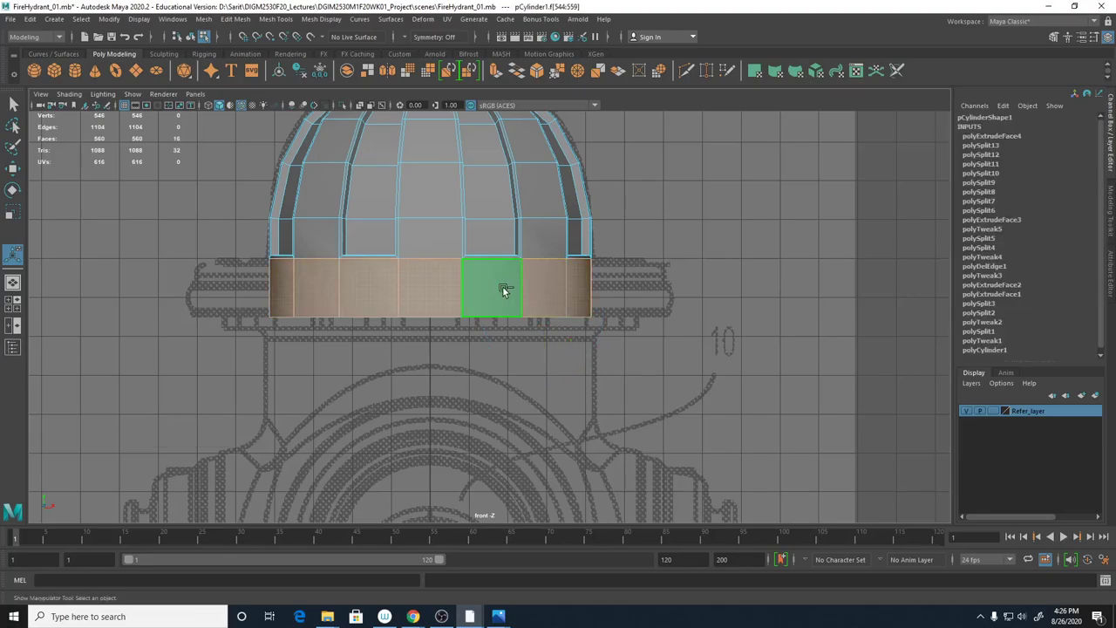
pyautogui.keyDown('shift'); pyautogui.moveTo(505, 290); pyautogui.dragTo(501, 321, button='right'); pyautogui.keyUp('shift')
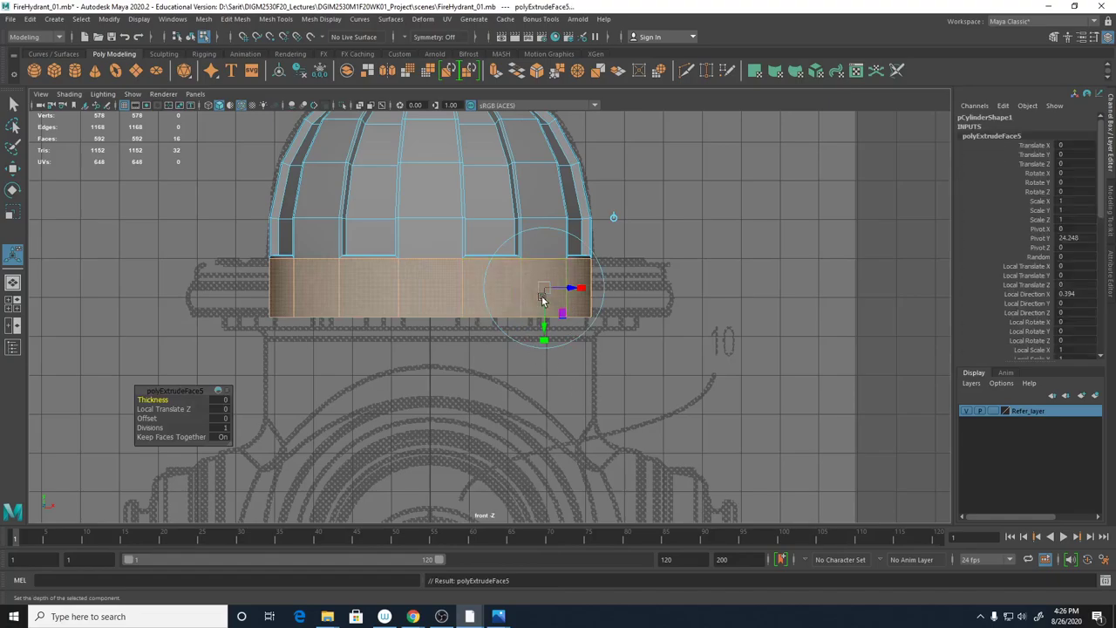
pyautogui.moveTo(569, 288); pyautogui.dragTo(628, 299)
pyautogui.press('space')
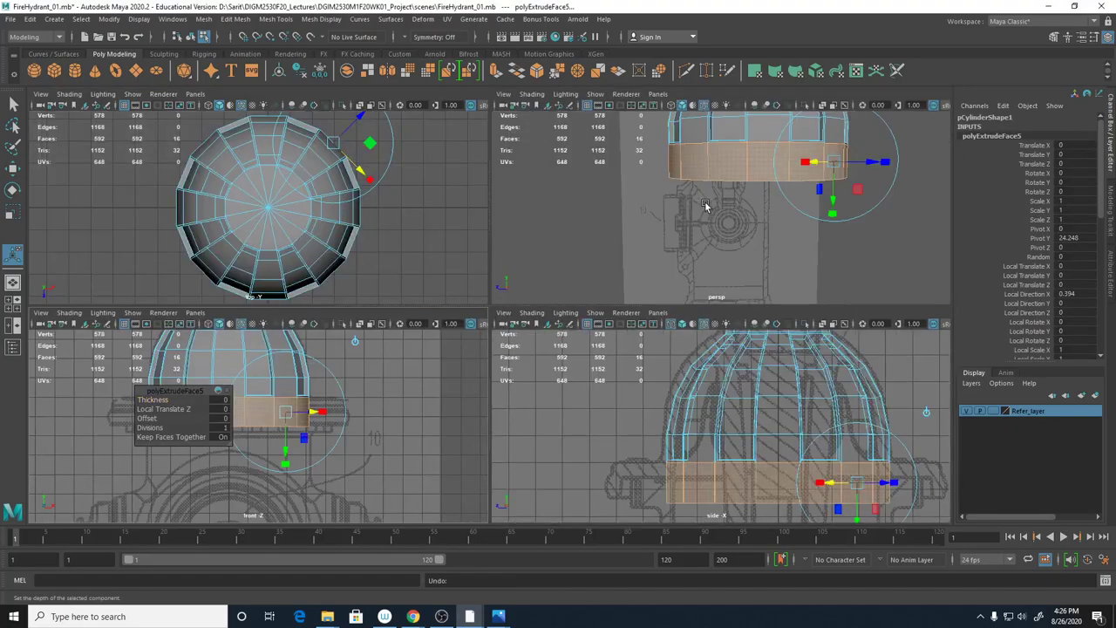
pyautogui.moveTo(853, 244); pyautogui.dragTo(913, 276)
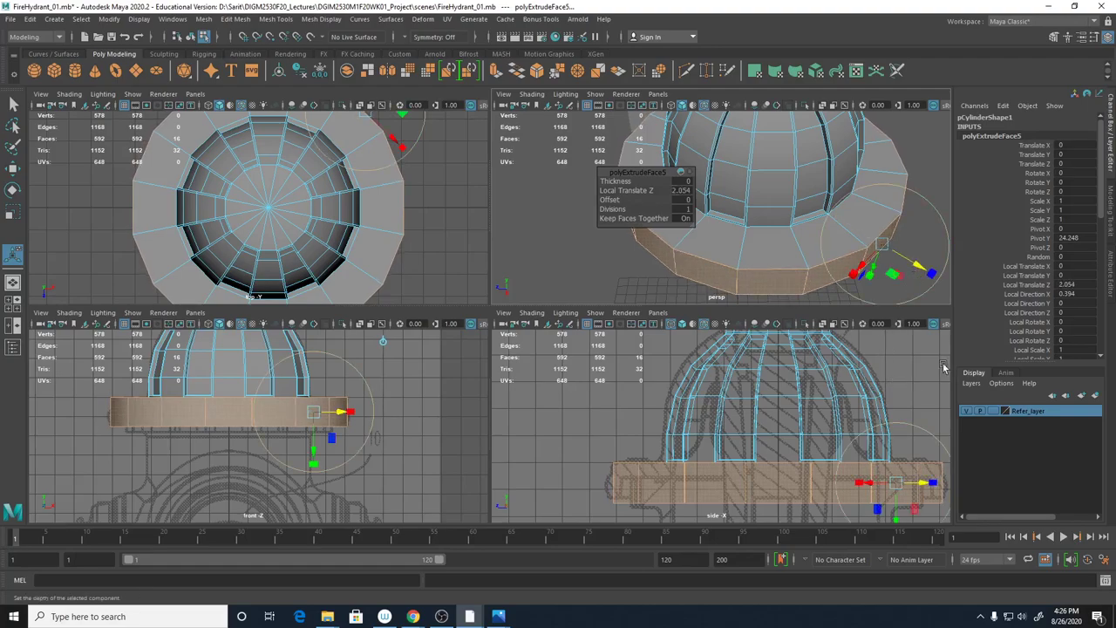
pyautogui.click(918, 179)
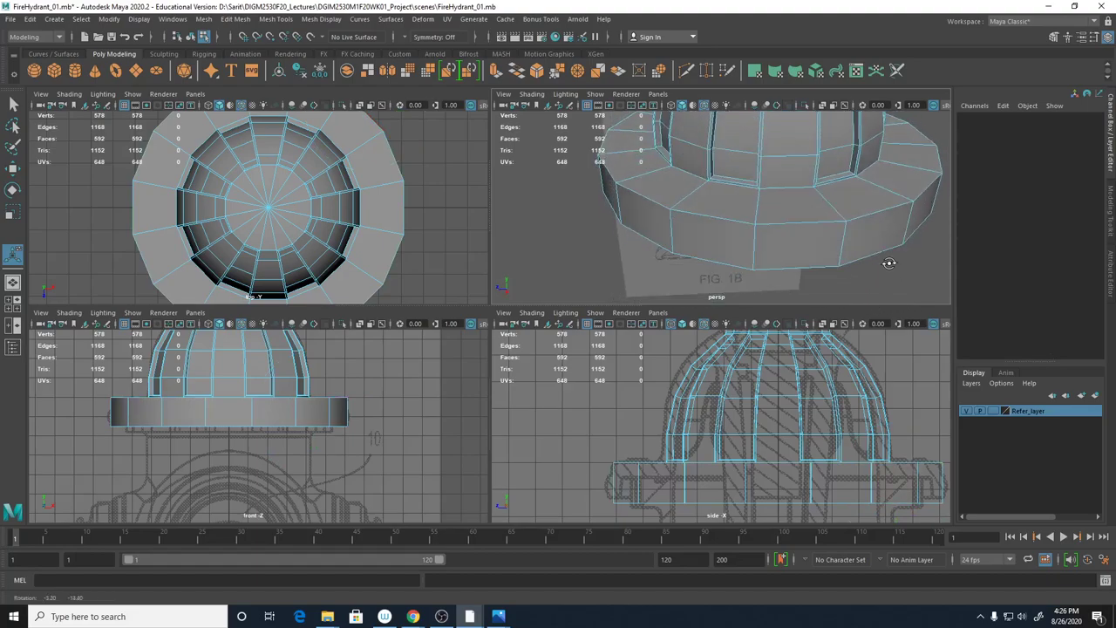
# Show the front view in wireframe, select the flange's upper outer edge loop and bevel it
pyautogui.press('space')
pyautogui.press('4')
pyautogui.keyDown('alt'); pyautogui.moveTo(359, 412); pyautogui.dragTo(359, 444, button='middle'); pyautogui.keyUp('alt')
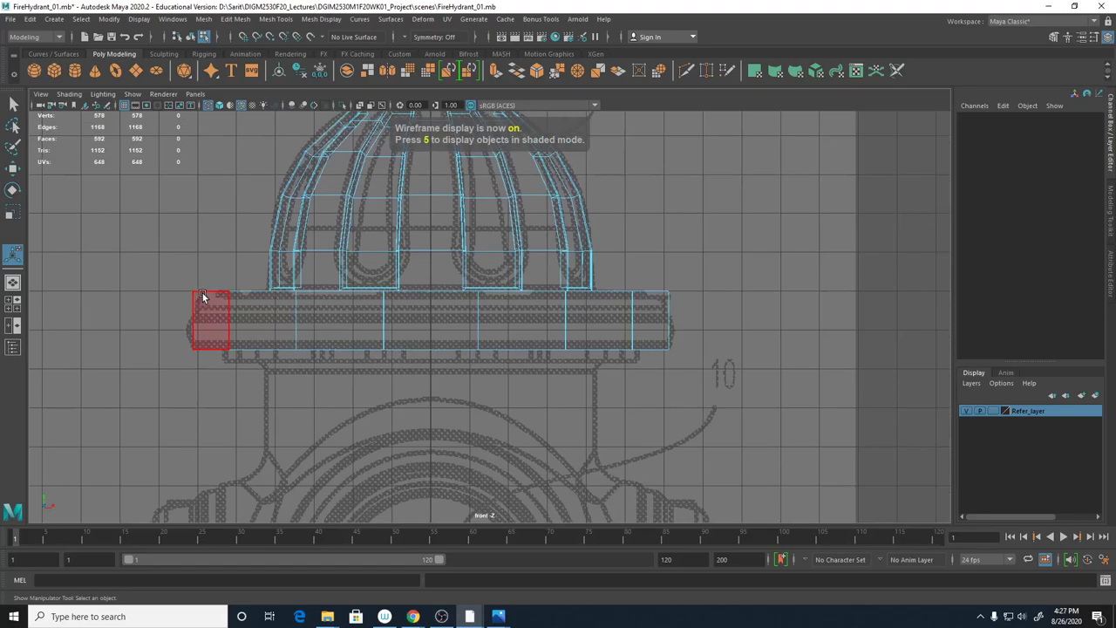
pyautogui.press('space')
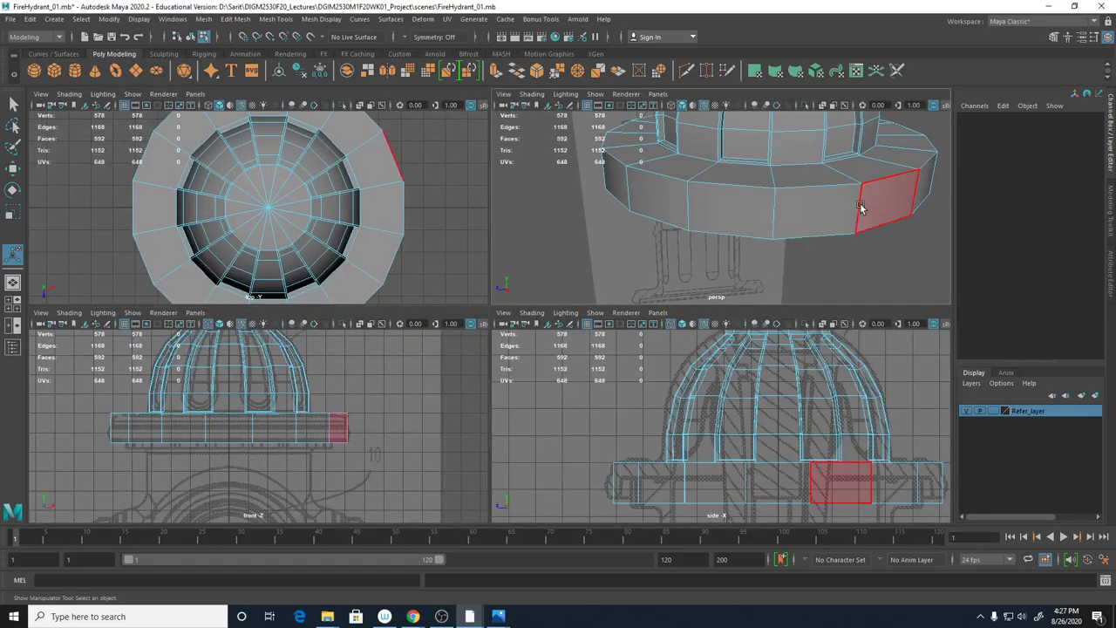
pyautogui.moveTo(862, 193); pyautogui.dragTo(844, 187, button='right')
pyautogui.click(844, 186)
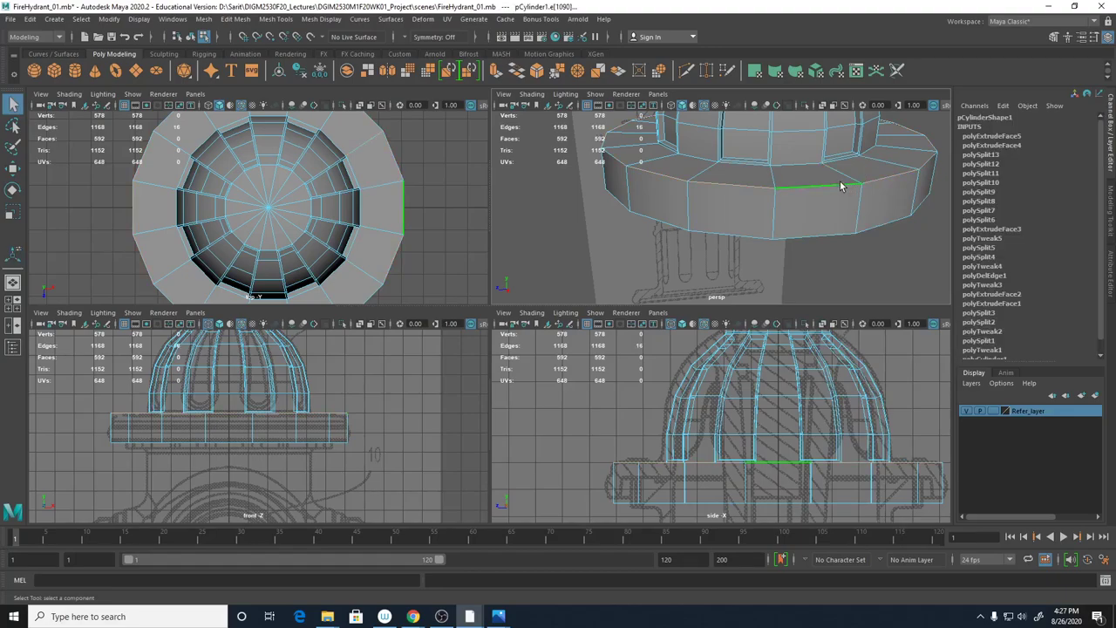
pyautogui.scroll(-5, 784, 218)
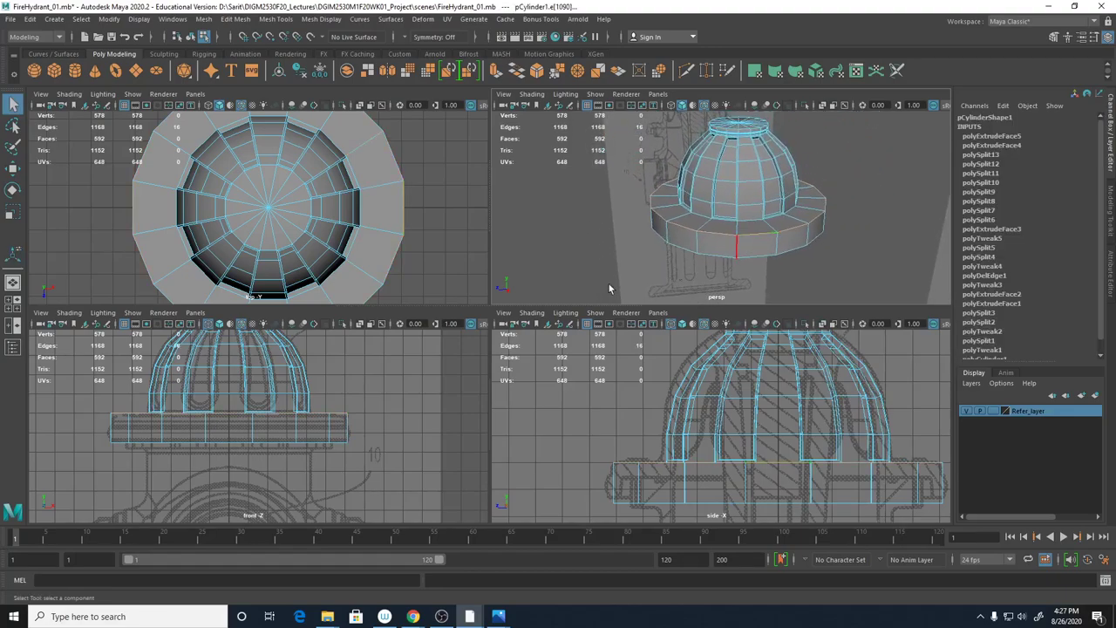
pyautogui.keyDown('shift'); pyautogui.moveTo(744, 236); pyautogui.dragTo(746, 238, button='right'); pyautogui.keyUp('shift')
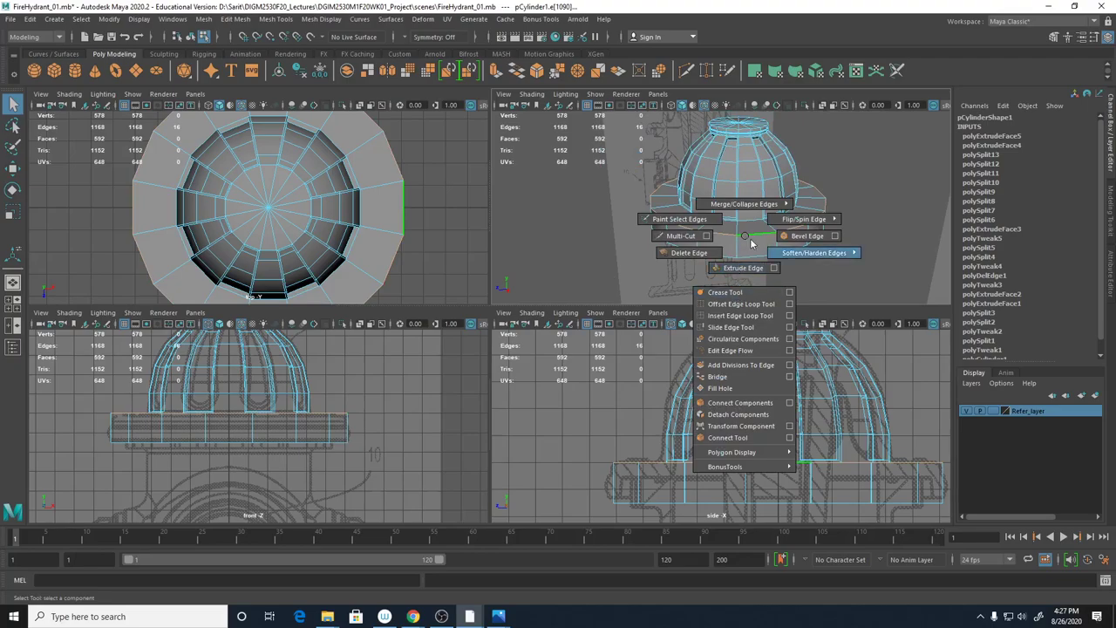
pyautogui.click(818, 236)
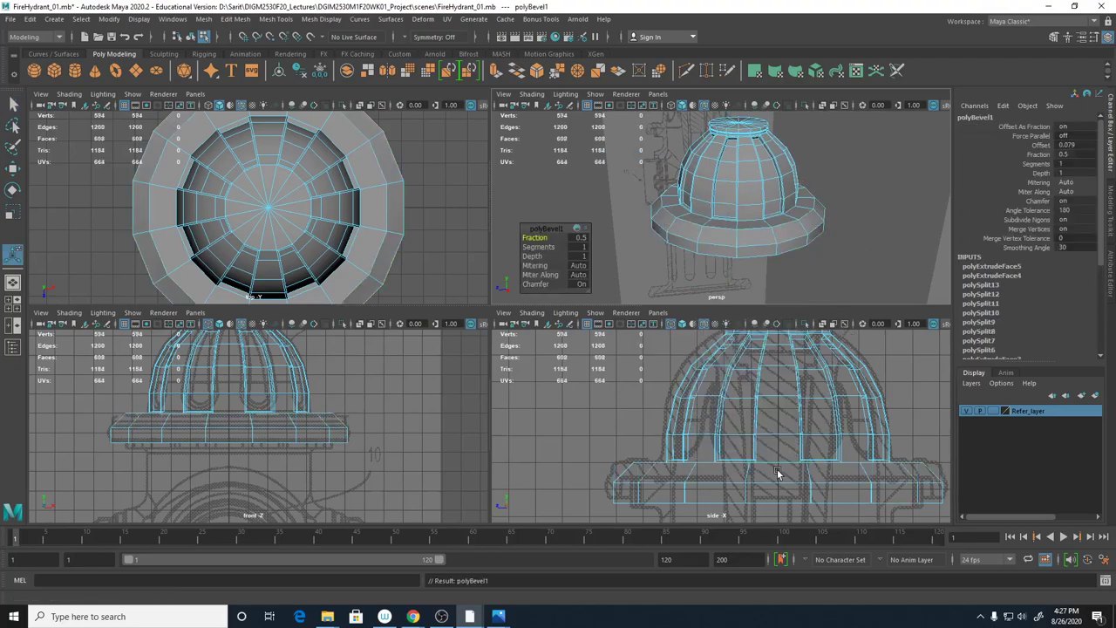
# Set the bevel's Fraction to 0.25 to fit the flange's chamfered corner in the front reference
pyautogui.click(579, 238)
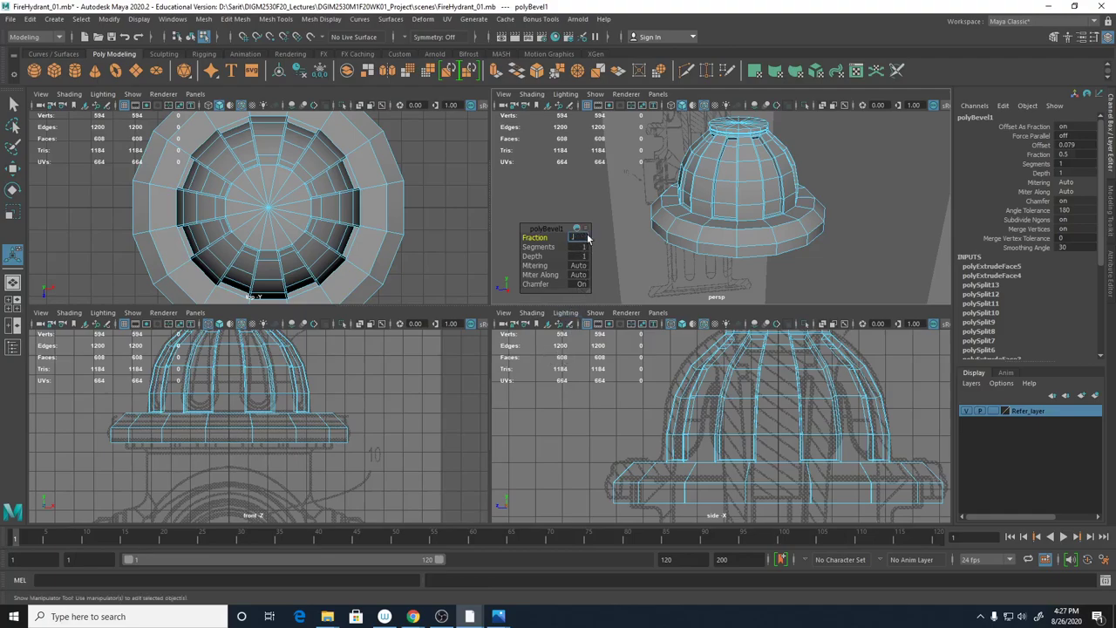
pyautogui.write('.25')
pyautogui.press('Return')
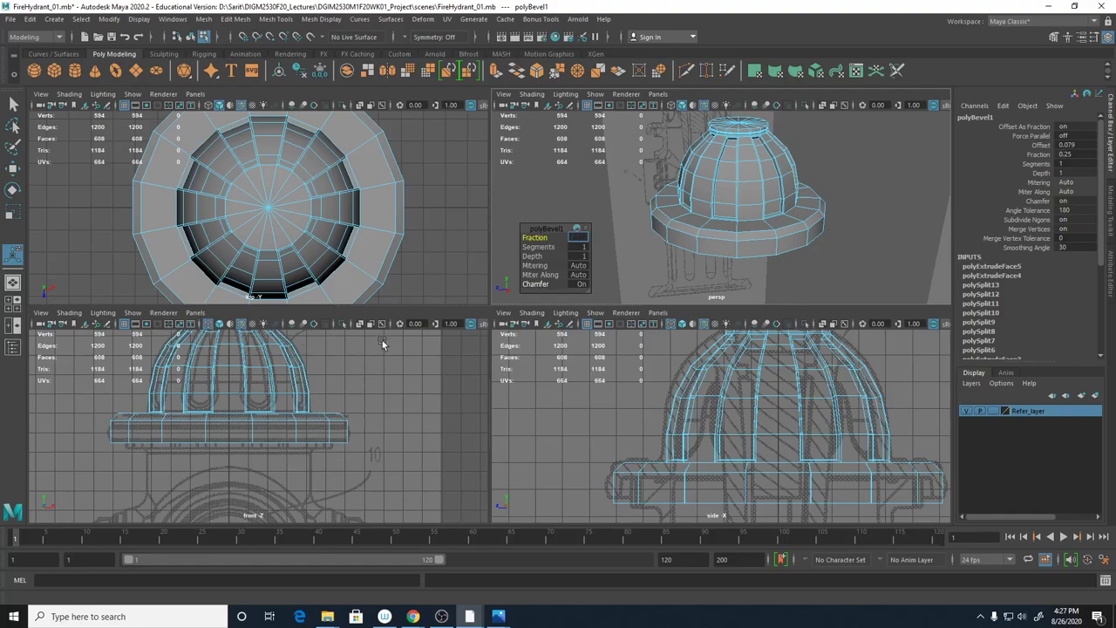
pyautogui.press('space')
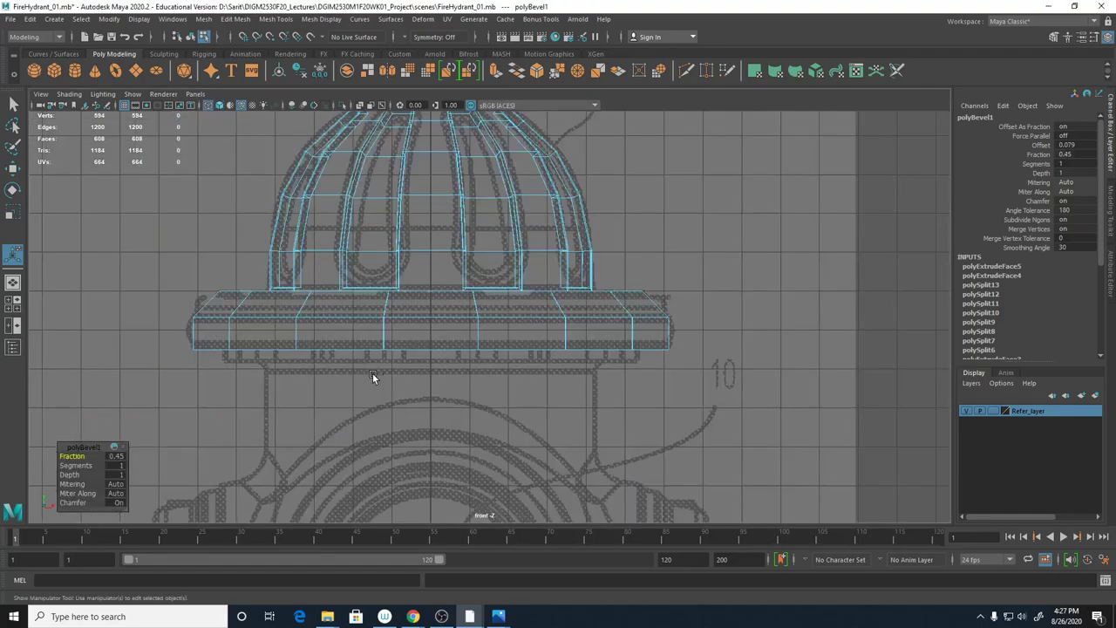
pyautogui.hotkey('ctrl', 'z')
pyautogui.keyDown('alt'); pyautogui.moveTo(392, 392); pyautogui.dragTo(631, 392, button='right'); pyautogui.keyUp('alt')
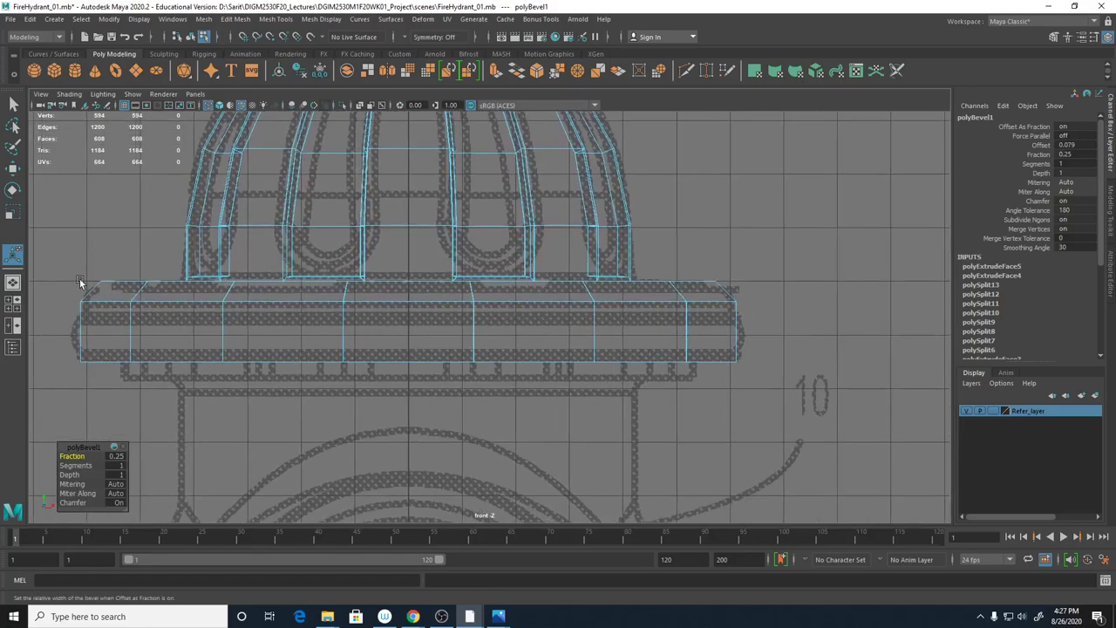
pyautogui.keyDown('alt'); pyautogui.moveTo(251, 398); pyautogui.dragTo(357, 349, button='middle'); pyautogui.keyUp('alt')
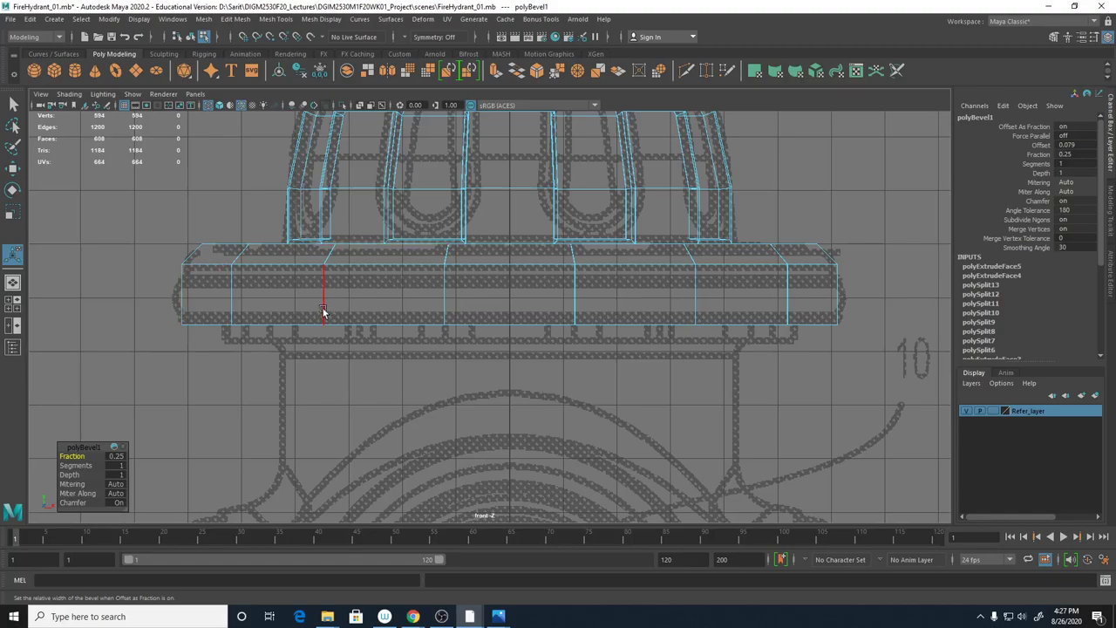
# Insert an edge loop around the flange's side with Multi-Cut, just below the bevelled edge at the reference line
pyautogui.rightClick(214, 291)
pyautogui.keyDown('shift'); pyautogui.moveTo(227, 289); pyautogui.dragTo(304, 246, button='right'); pyautogui.keyUp('shift')
pyautogui.rightClick(225, 289)
pyautogui.click(252, 260)
pyautogui.click(232, 258)
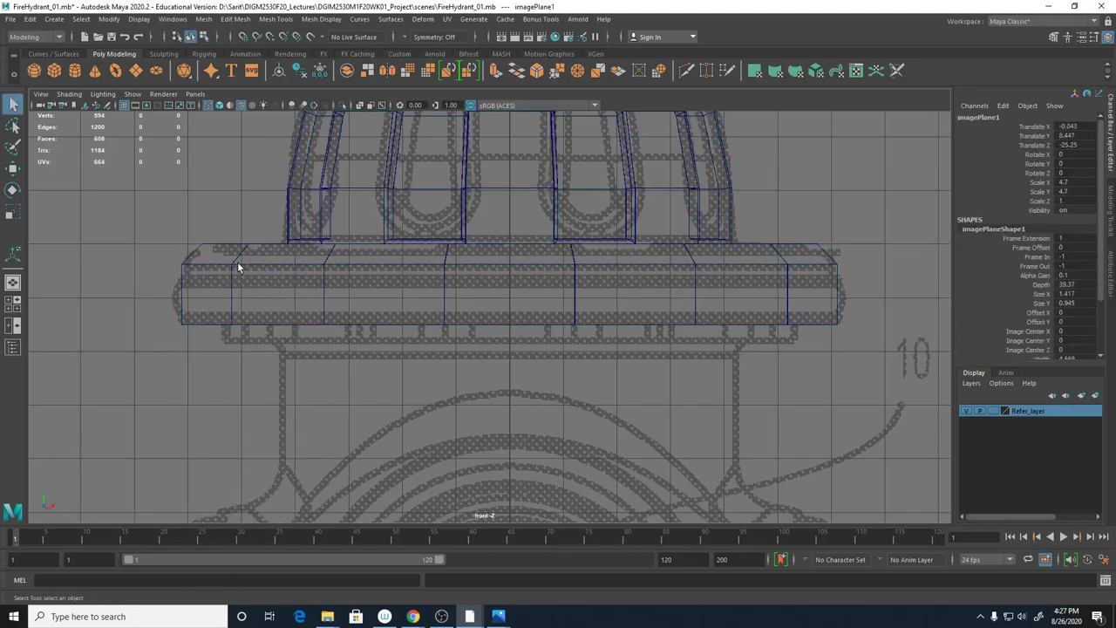
pyautogui.click(237, 262)
pyautogui.keyDown('shift'); pyautogui.moveTo(243, 265); pyautogui.dragTo(185, 266, button='right'); pyautogui.keyUp('shift')
pyautogui.keyDown('ctrl'); pyautogui.click(232, 279); pyautogui.keyUp('ctrl')
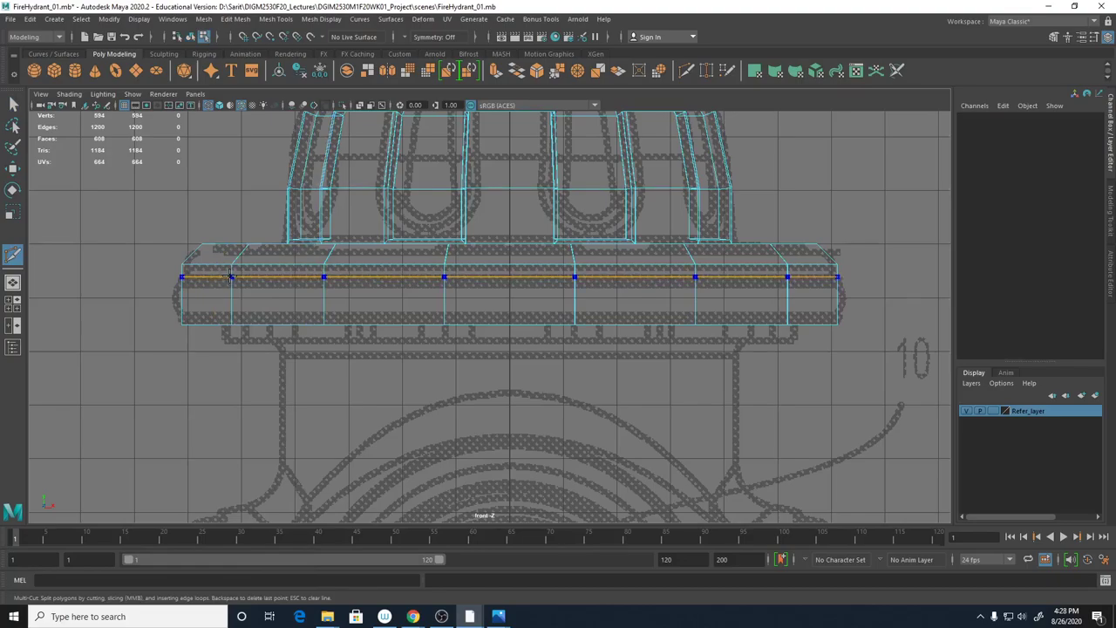
pyautogui.keyDown('ctrl'); pyautogui.click(231, 277); pyautogui.keyUp('ctrl')
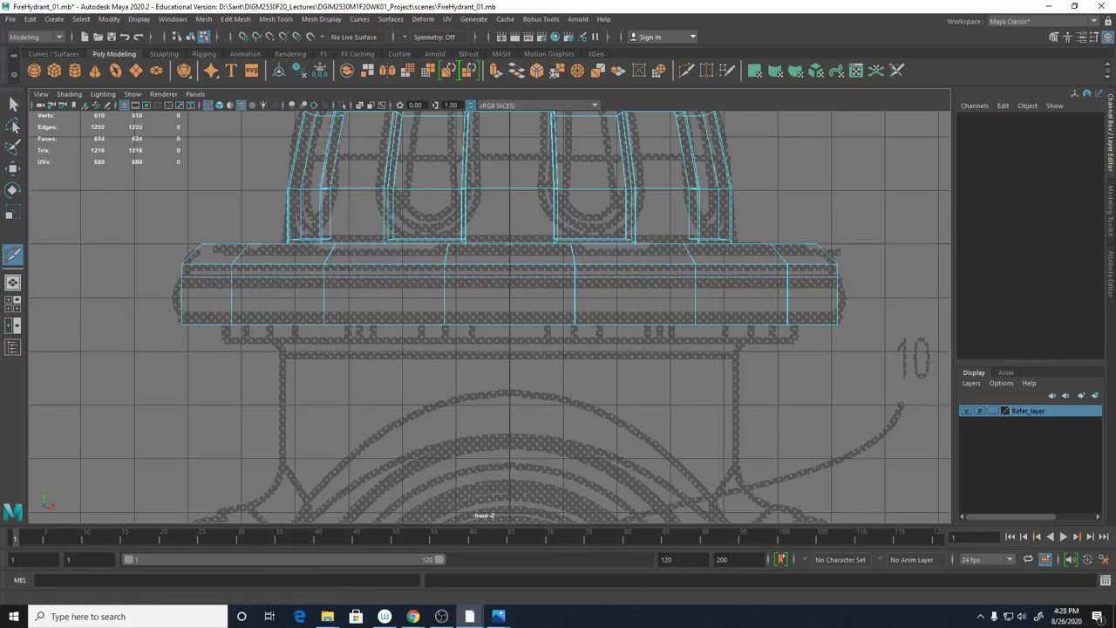
pyautogui.press('q')
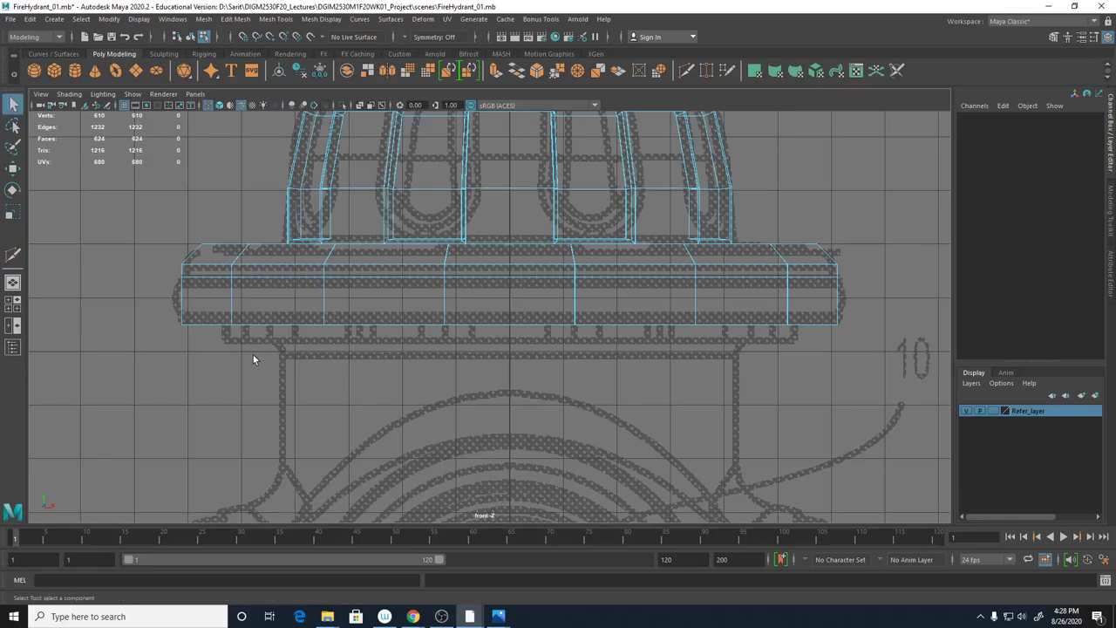
# Select the full ring of side faces below the new edge loop on the flange
pyautogui.rightClick(199, 294)
pyautogui.click(205, 292)
pyautogui.keyDown('shift'); pyautogui.click(280, 298); pyautogui.keyUp('shift')
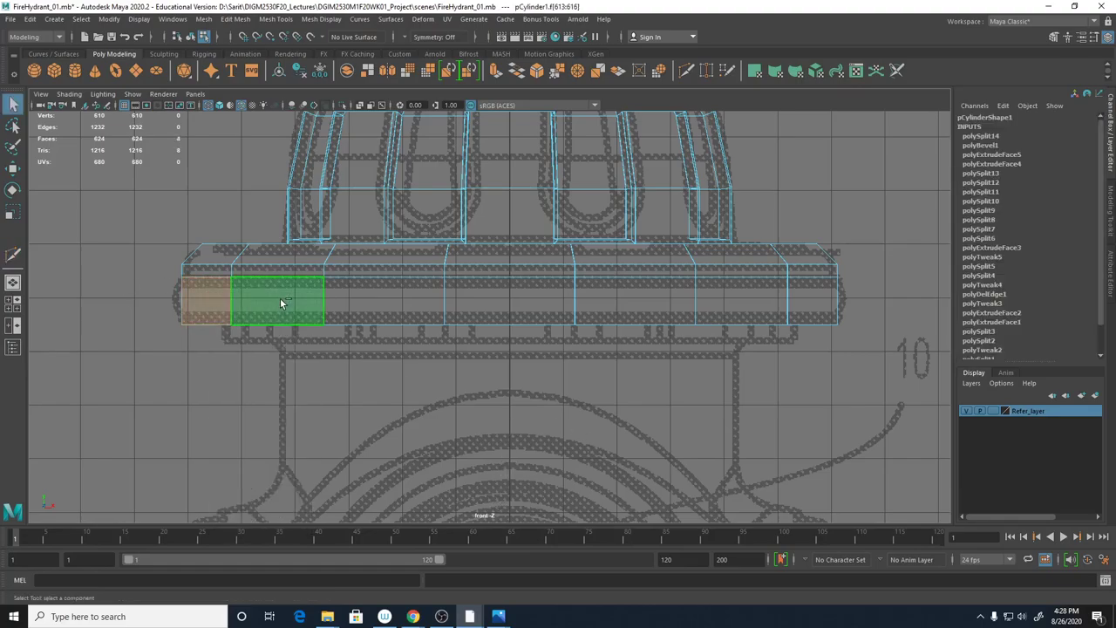
pyautogui.press('F10')
pyautogui.click(327, 300)
pyautogui.press('space')
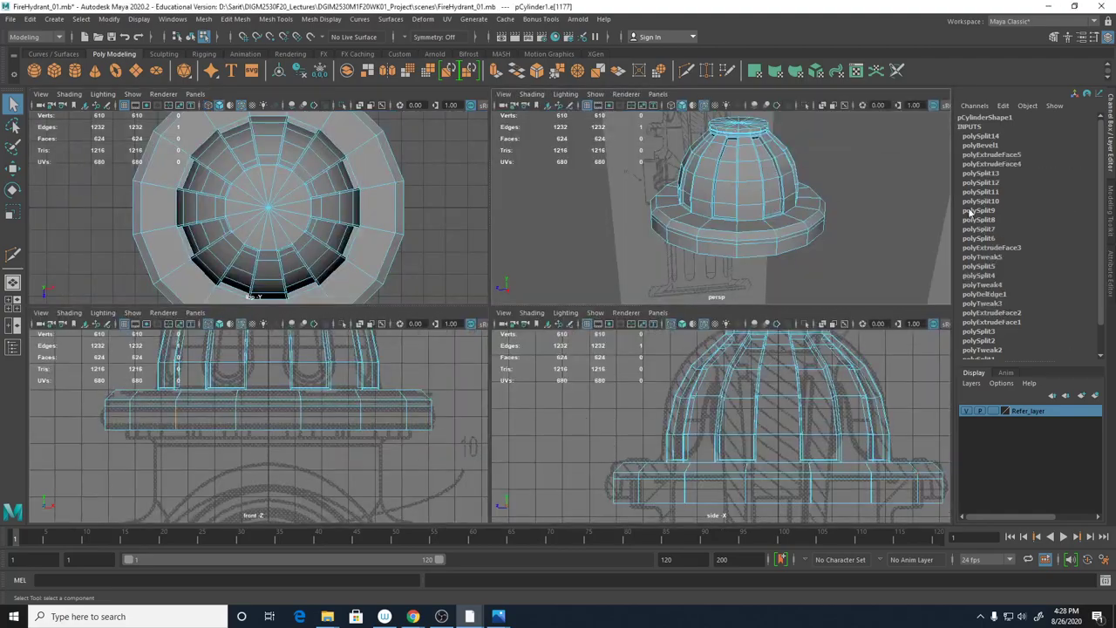
pyautogui.doubleClick(759, 250)
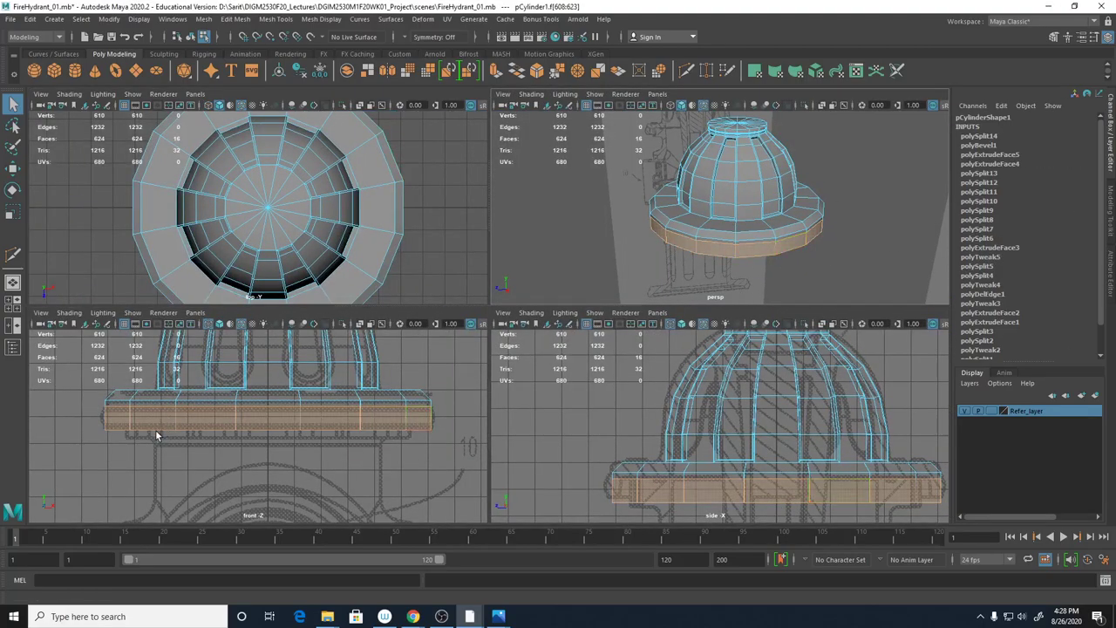
# Extrude the flange's lower side faces outward to a Local Translate Z of 0.207, forming a protruding lip
pyautogui.keyDown('alt'); pyautogui.moveTo(157, 431); pyautogui.dragTo(250, 361, button='right'); pyautogui.keyUp('alt')
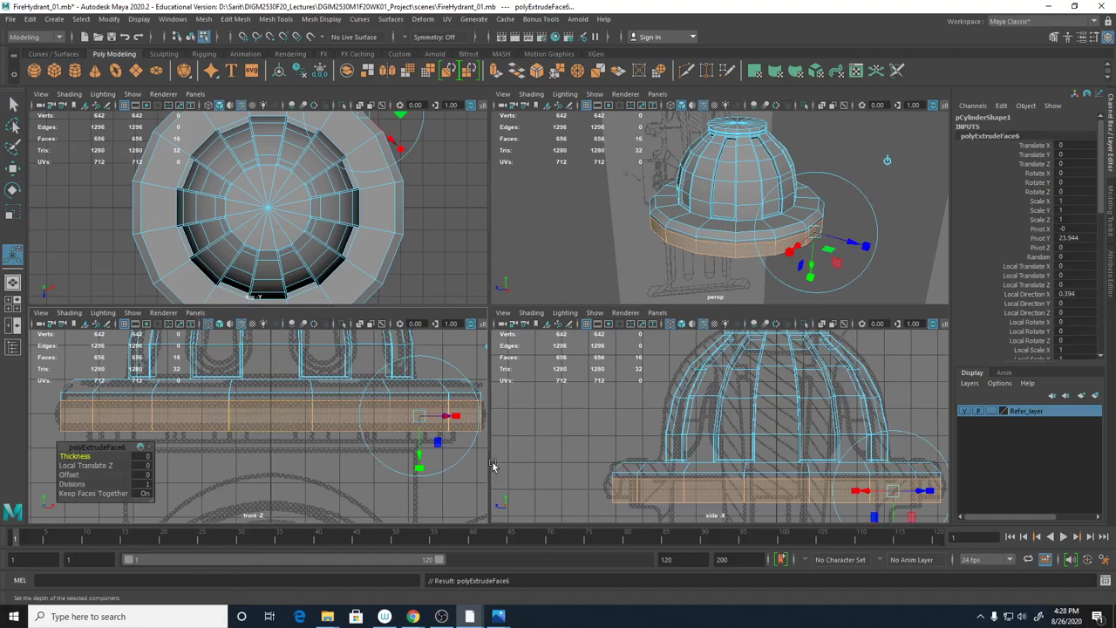
pyautogui.moveTo(860, 240); pyautogui.dragTo(863, 240)
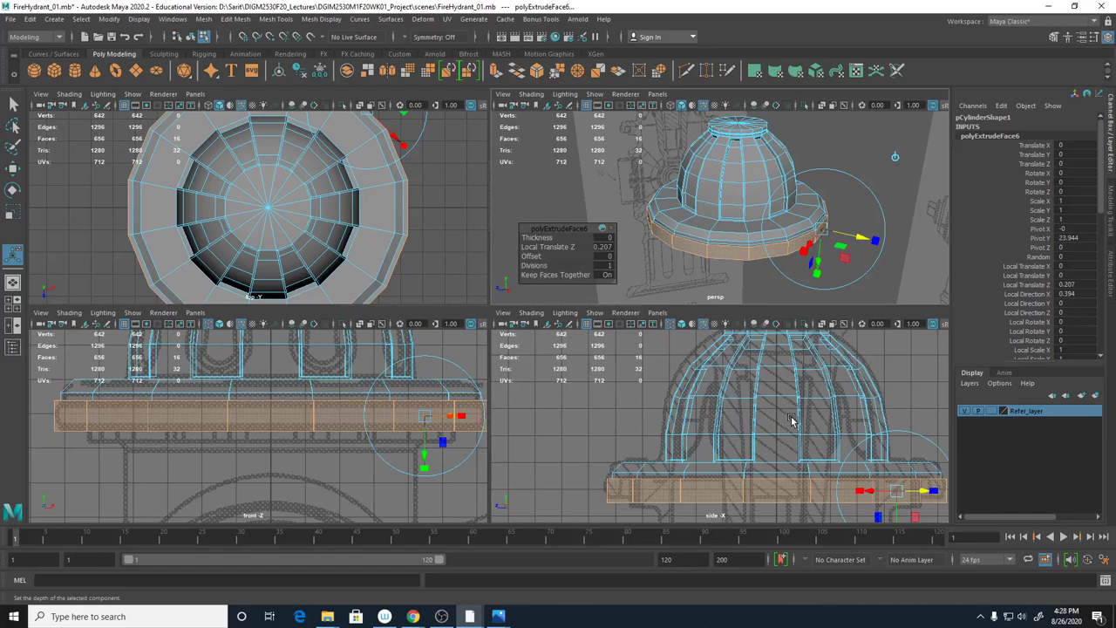
pyautogui.click(916, 213)
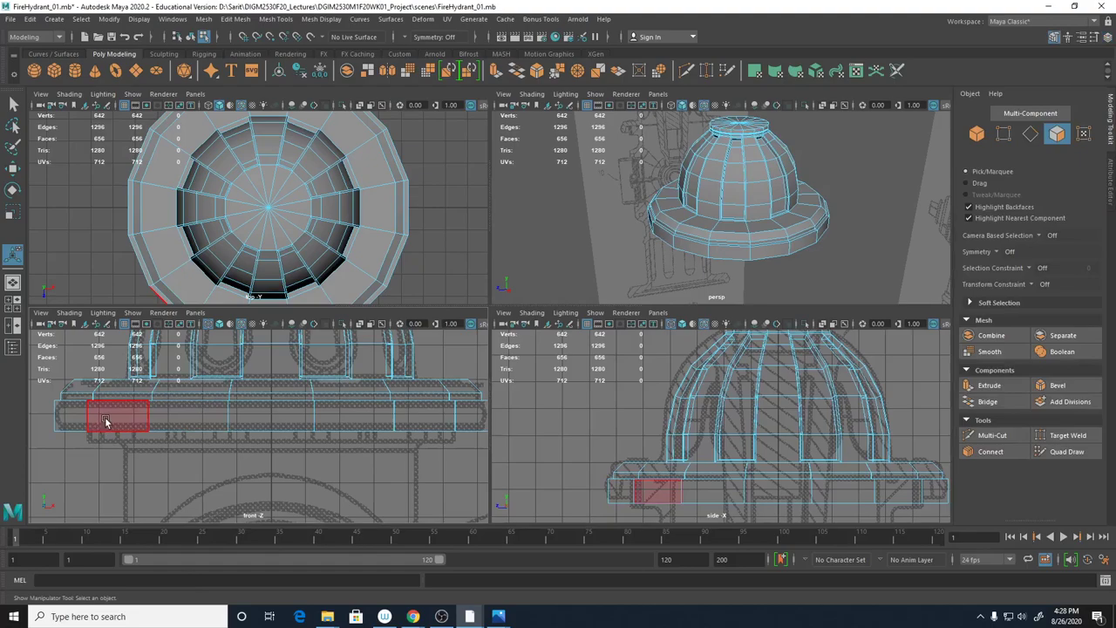
# Select the upper and lower outer edge loops of the protruding lip and bevel them
pyautogui.press('space')
pyautogui.scroll(2, 376, 361)
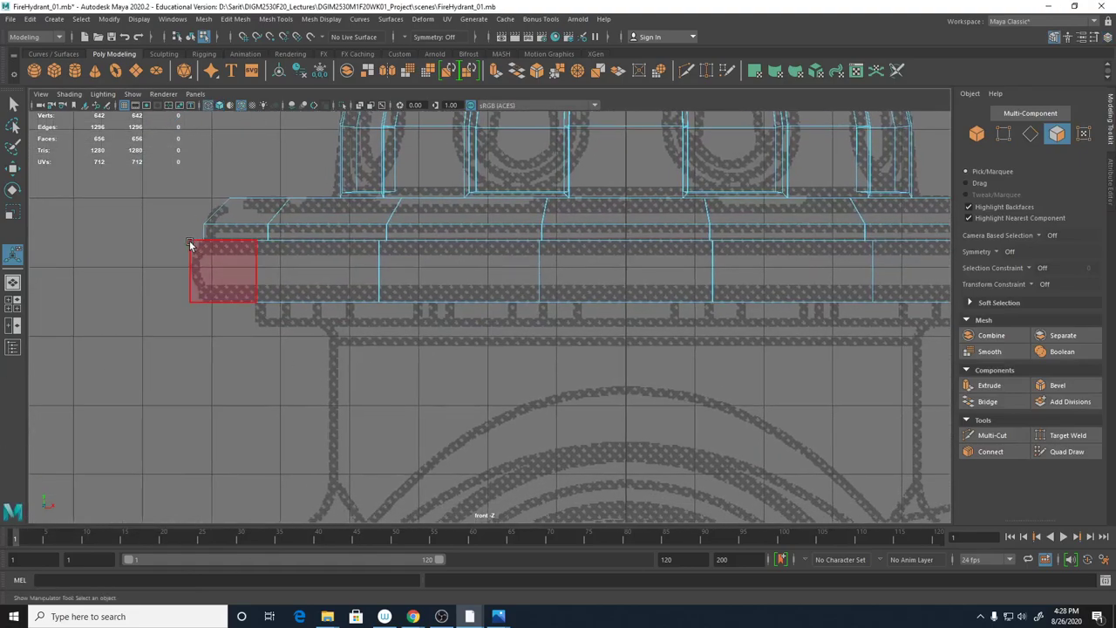
pyautogui.moveTo(222, 296); pyautogui.dragTo(218, 260, button='right')
pyautogui.doubleClick(223, 240)
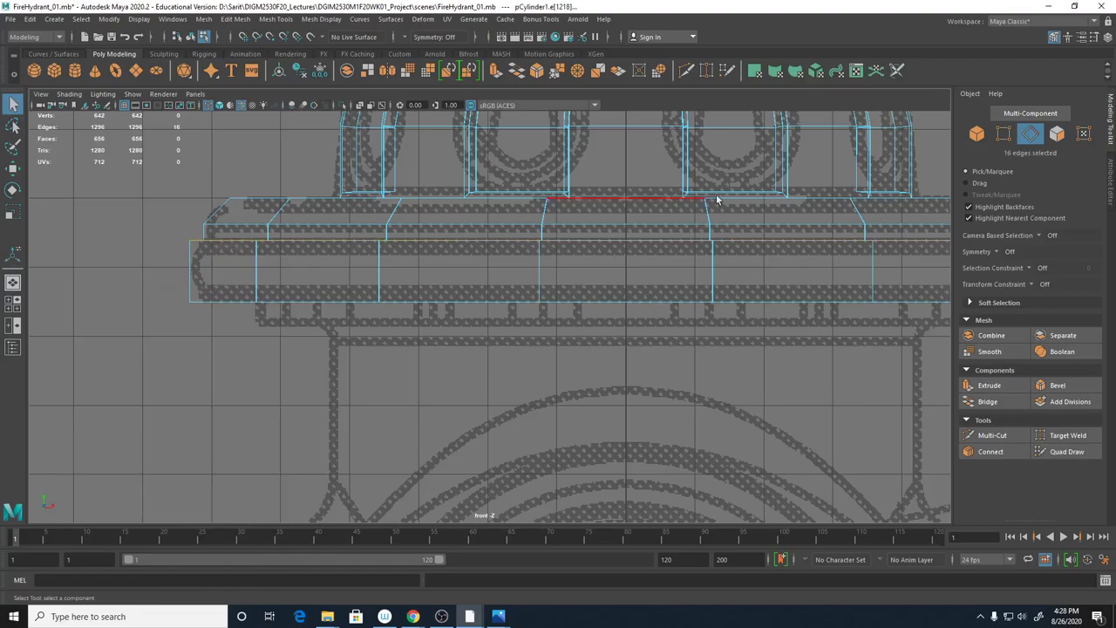
pyautogui.press('space')
pyautogui.keyDown('alt'); pyautogui.moveTo(717, 199); pyautogui.dragTo(778, 253); pyautogui.keyUp('alt')
pyautogui.keyDown('shift'); pyautogui.click(779, 230); pyautogui.keyUp('shift')
pyautogui.keyDown('shift'); pyautogui.moveTo(806, 214); pyautogui.dragTo(843, 218, button='right'); pyautogui.keyUp('shift')
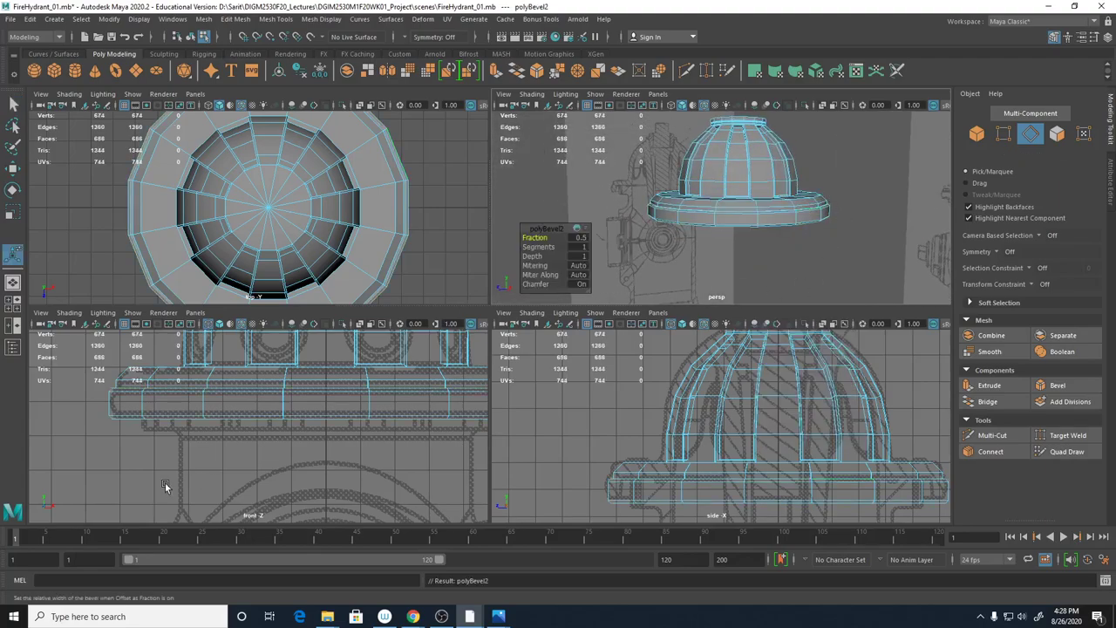
# Set the lip bevel's Fraction to 0.75
pyautogui.click(582, 239)
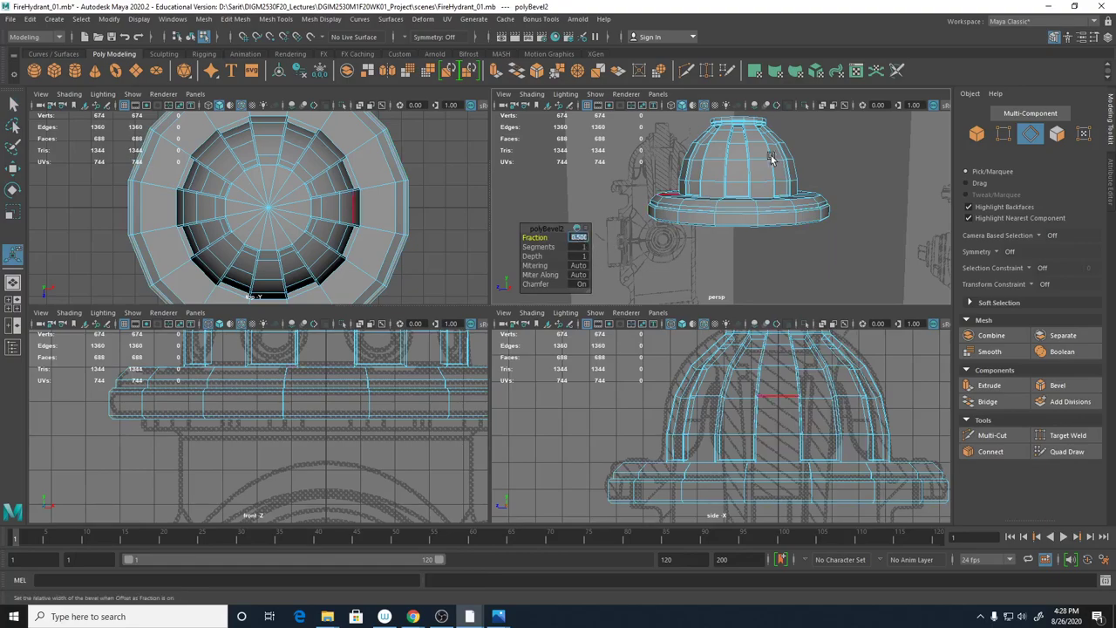
pyautogui.write('15')
pyautogui.press('Return')
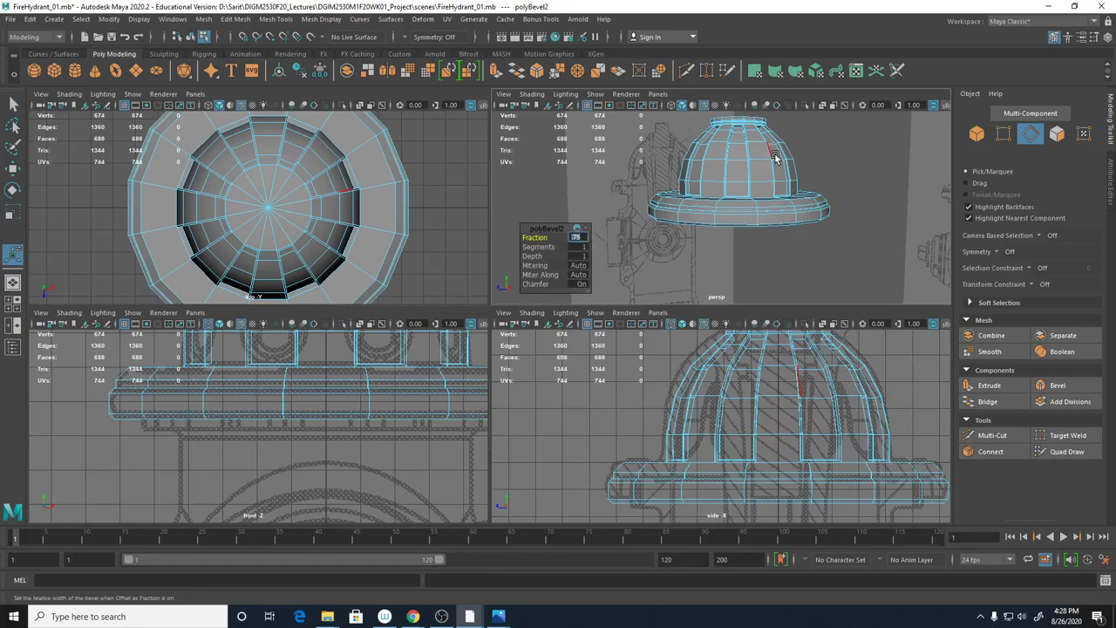
pyautogui.click(426, 465)
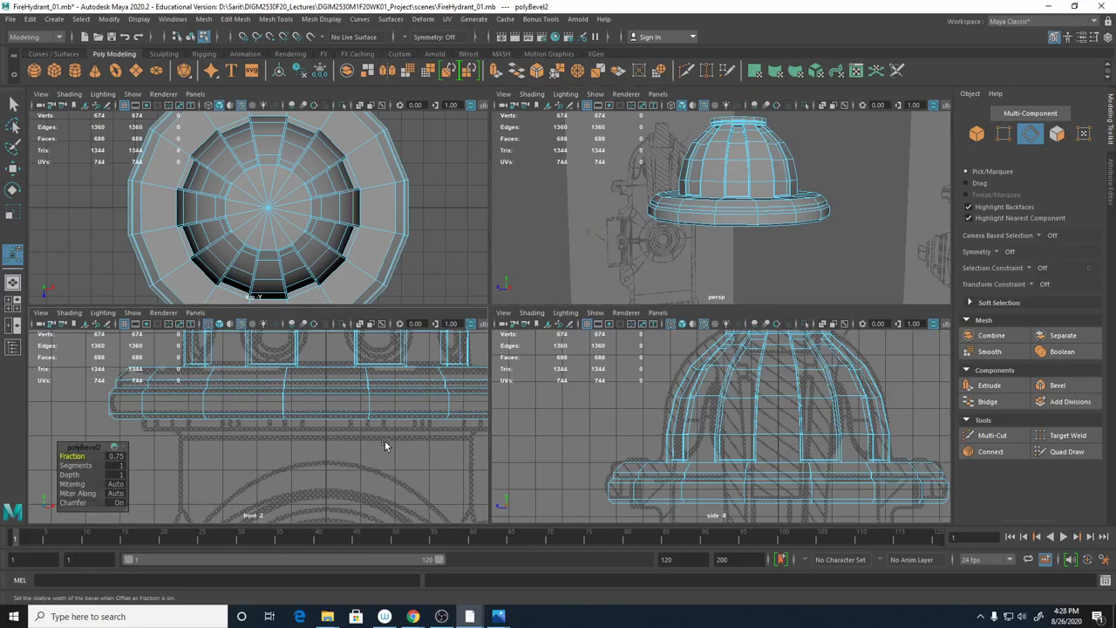
# Turn on smooth mesh preview for the cap and examine the rounded flange against the front reference
pyautogui.press('3')
pyautogui.keyDown('alt'); pyautogui.moveTo(807, 174); pyautogui.dragTo(818, 252); pyautogui.keyUp('alt')
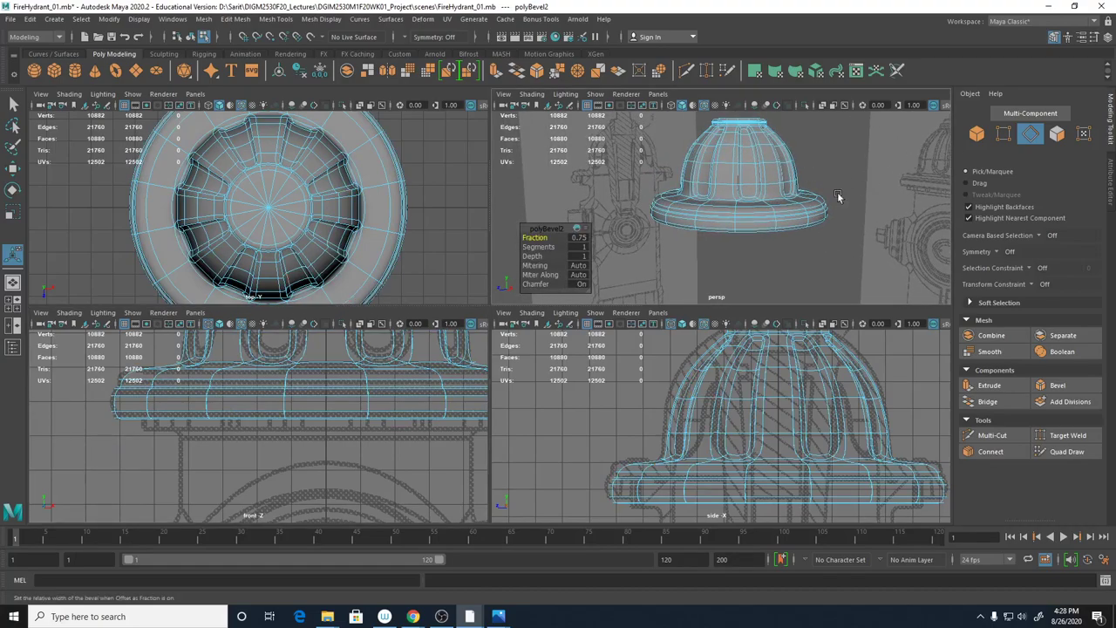
pyautogui.keyDown('alt'); pyautogui.moveTo(430, 382); pyautogui.dragTo(344, 482, button='right'); pyautogui.keyUp('alt')
pyautogui.keyDown('alt'); pyautogui.moveTo(343, 482); pyautogui.dragTo(331, 417, button='middle'); pyautogui.keyUp('alt')
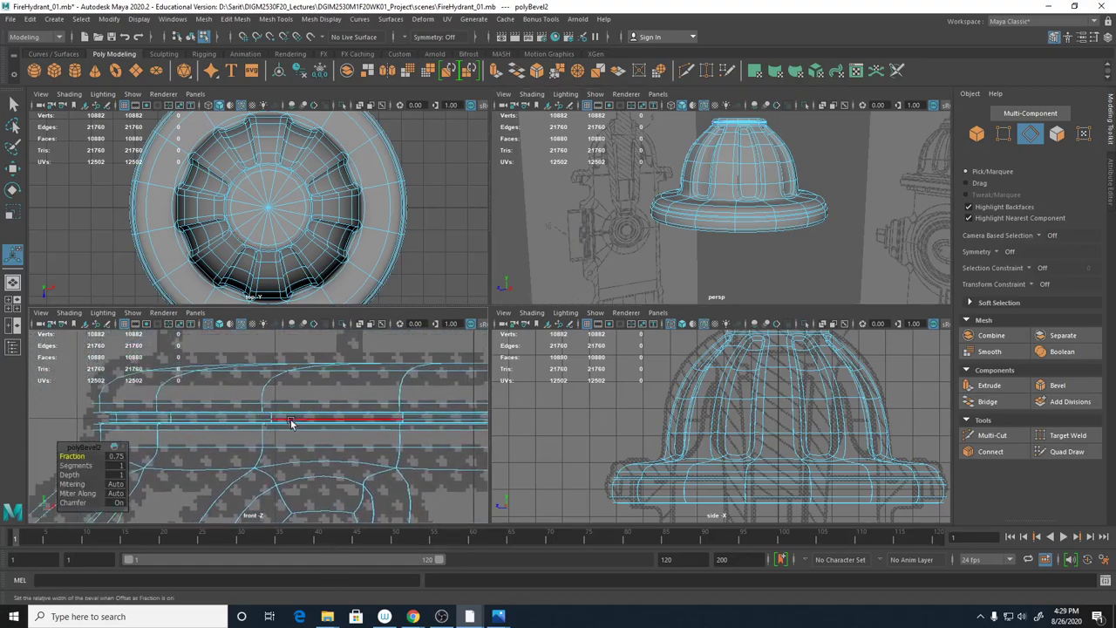
pyautogui.keyDown('alt'); pyautogui.moveTo(794, 244); pyautogui.dragTo(765, 261, button='middle'); pyautogui.keyUp('alt')
pyautogui.scroll(5, 765, 261)
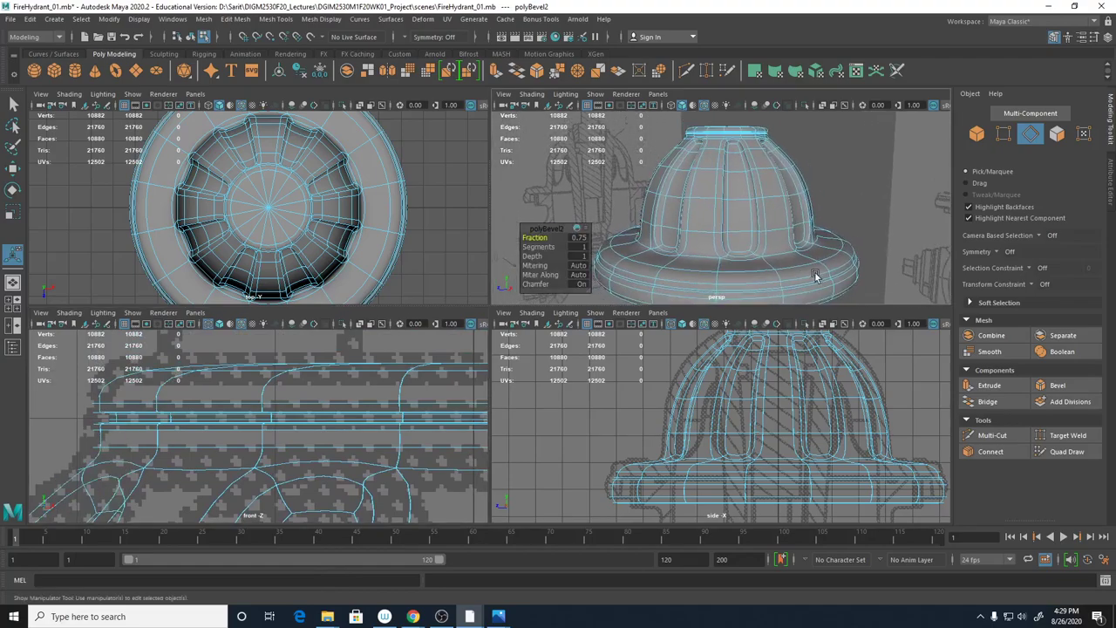
pyautogui.keyDown('alt'); pyautogui.moveTo(828, 248); pyautogui.dragTo(827, 274); pyautogui.keyUp('alt')
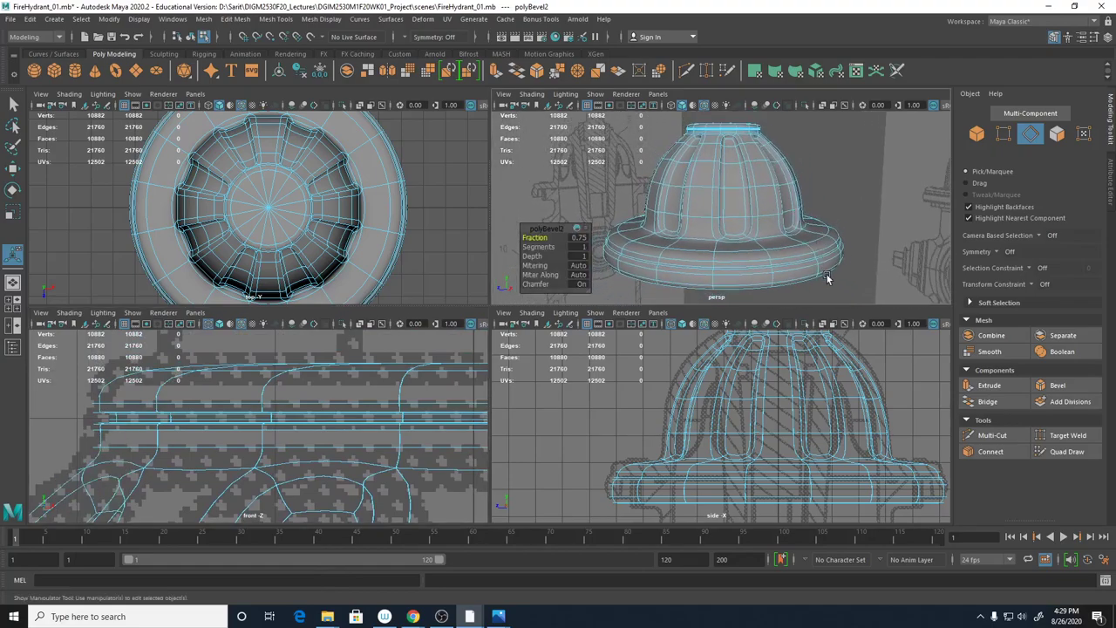
# Return to object mode with the whole cap selected and look it over from above and below
pyautogui.click(808, 255)
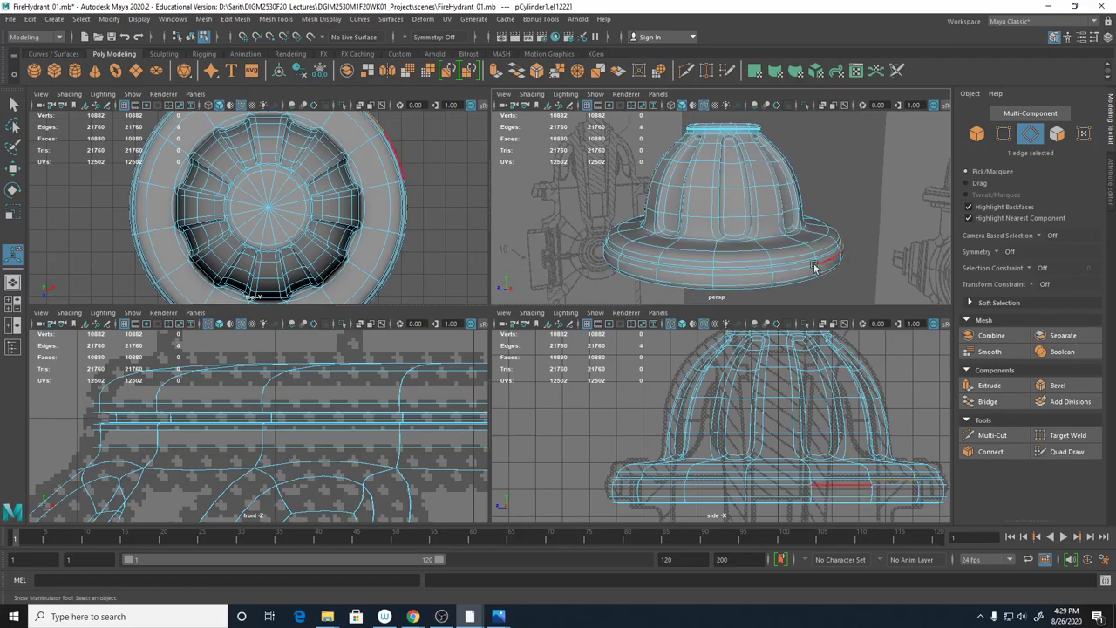
pyautogui.rightClick(810, 254)
pyautogui.click(866, 235)
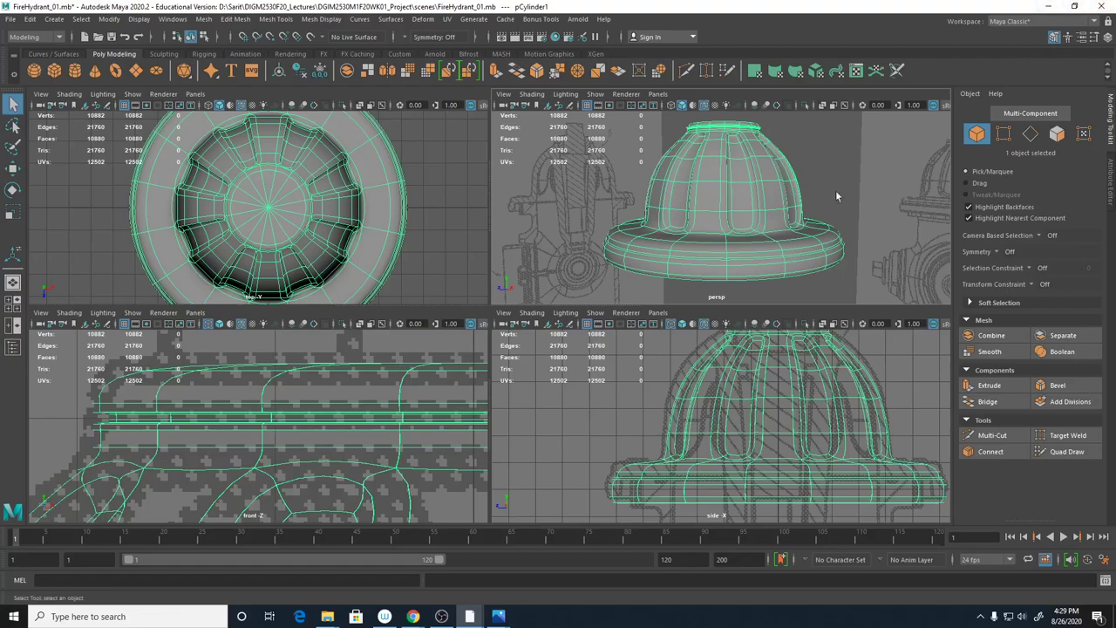
pyautogui.keyDown('alt'); pyautogui.moveTo(835, 190); pyautogui.dragTo(796, 179); pyautogui.keyUp('alt')
pyautogui.keyDown('alt'); pyautogui.moveTo(795, 179); pyautogui.dragTo(711, 175, button='right'); pyautogui.keyUp('alt')
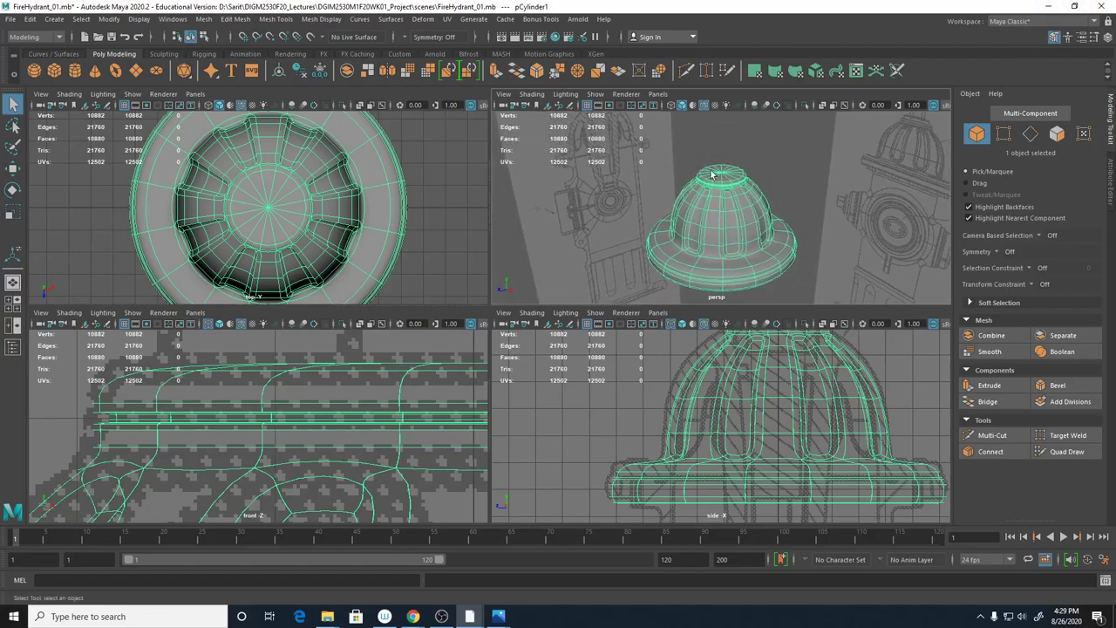
pyautogui.keyDown('alt'); pyautogui.moveTo(759, 222); pyautogui.dragTo(776, 184); pyautogui.keyUp('alt')
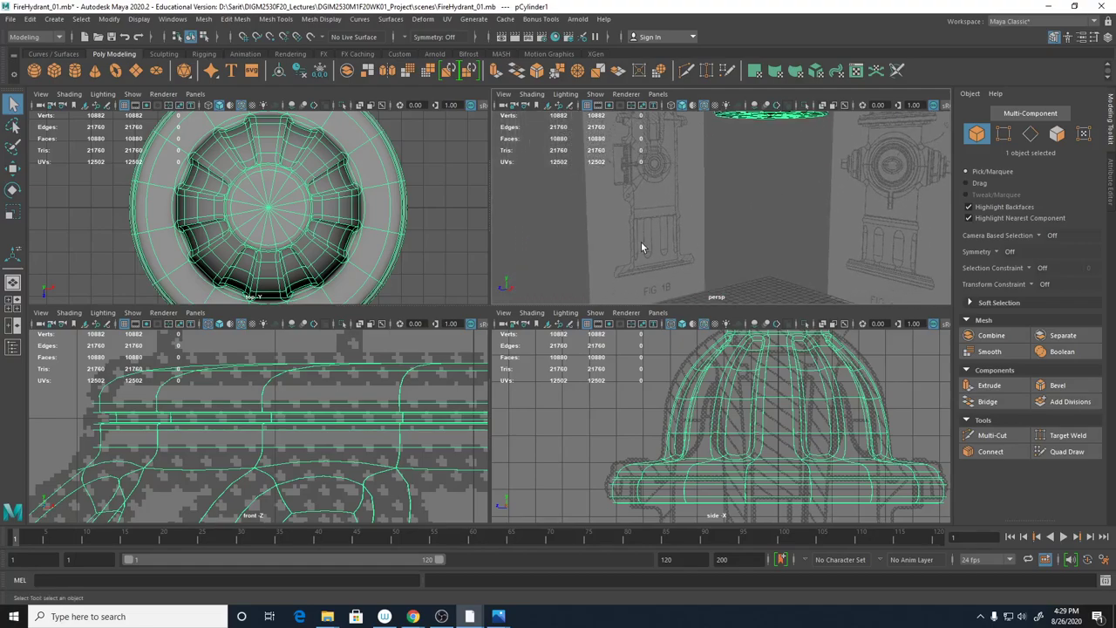
# Deselect the cap and look it over between the two reference planes in the perspective view
pyautogui.keyDown('alt'); pyautogui.moveTo(722, 253); pyautogui.dragTo(796, 206); pyautogui.keyUp('alt')
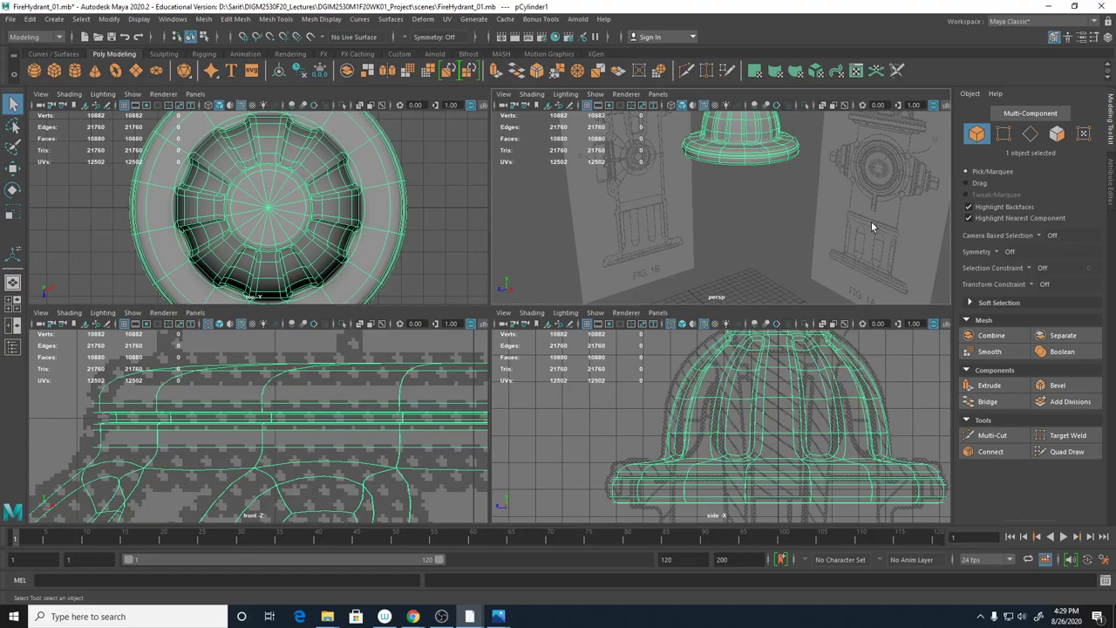
pyautogui.click(898, 202)
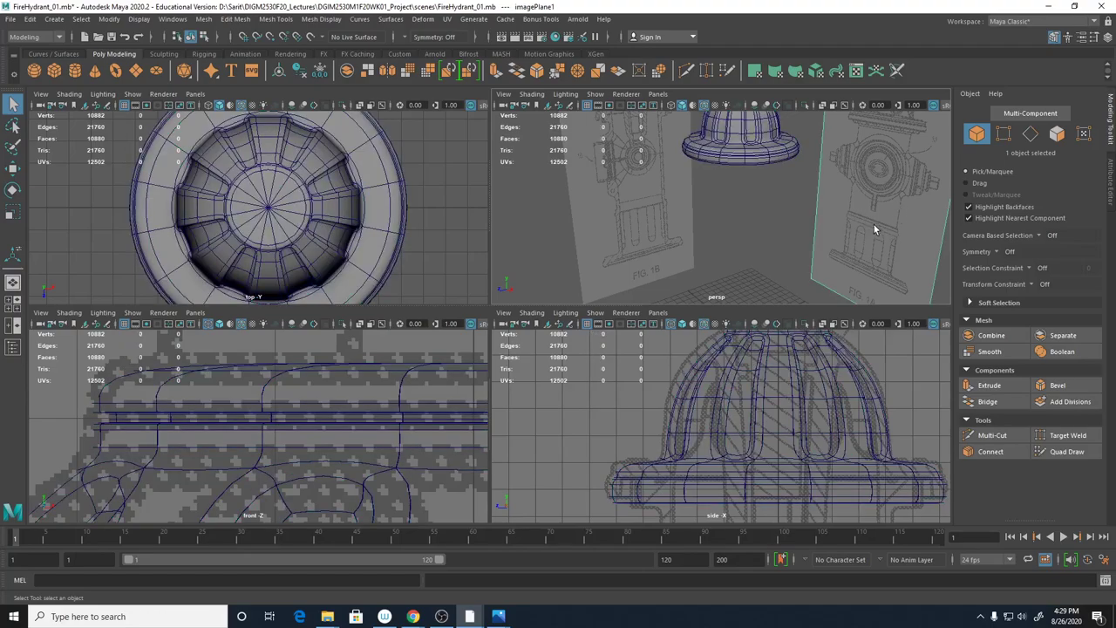
pyautogui.click(731, 259)
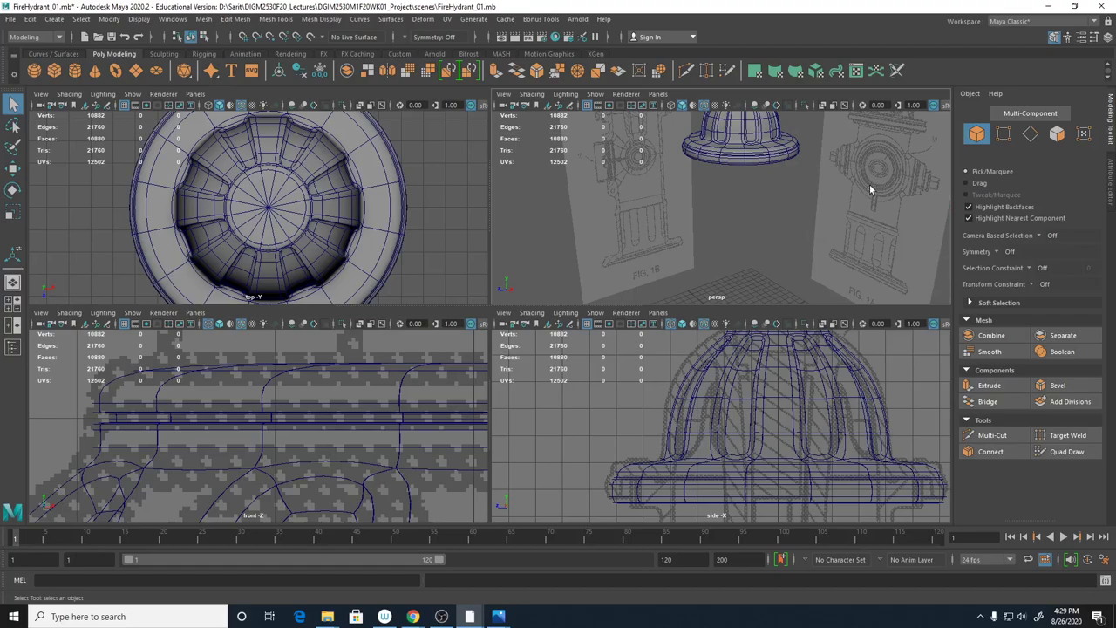
pyautogui.keyDown('alt'); pyautogui.moveTo(769, 217); pyautogui.dragTo(758, 244); pyautogui.keyUp('alt')
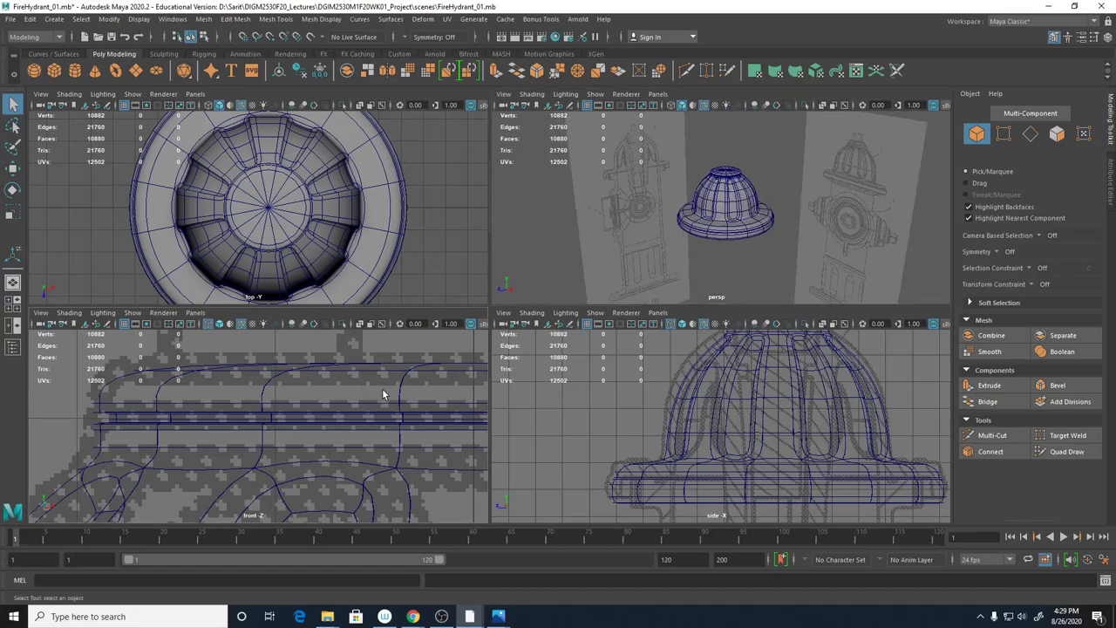
# Switch the front view to shaded display and bring the whole cap into view in the front and side views
pyautogui.press('5')
pyautogui.scroll(-5, 381, 451)
pyautogui.scroll(-6, 381, 450)
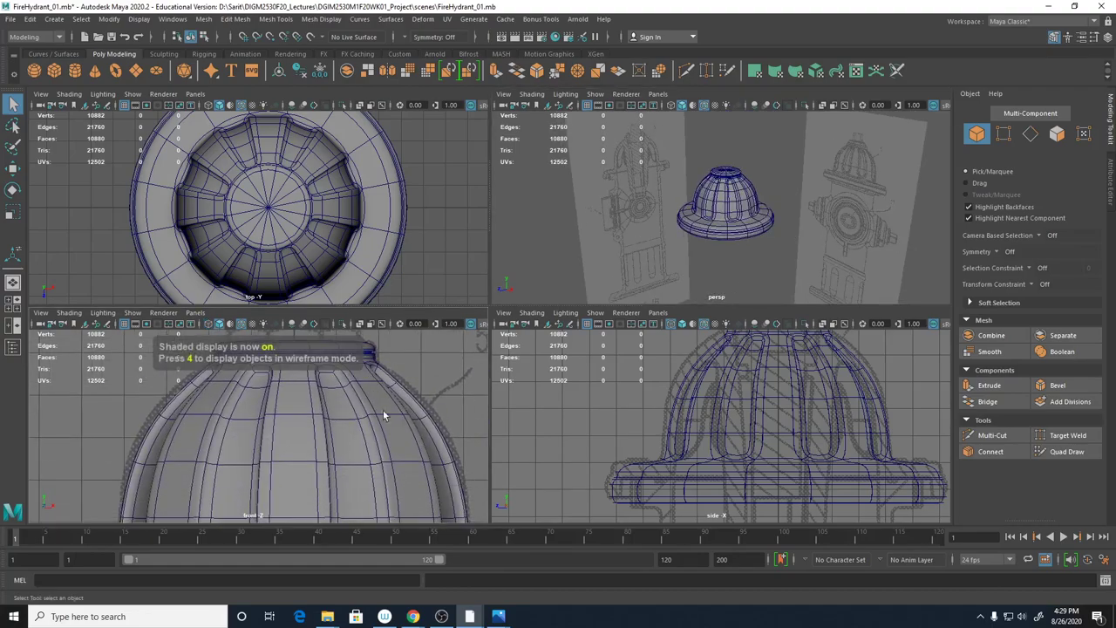
pyautogui.keyDown('alt'); pyautogui.moveTo(344, 434); pyautogui.dragTo(332, 471, button='middle'); pyautogui.keyUp('alt')
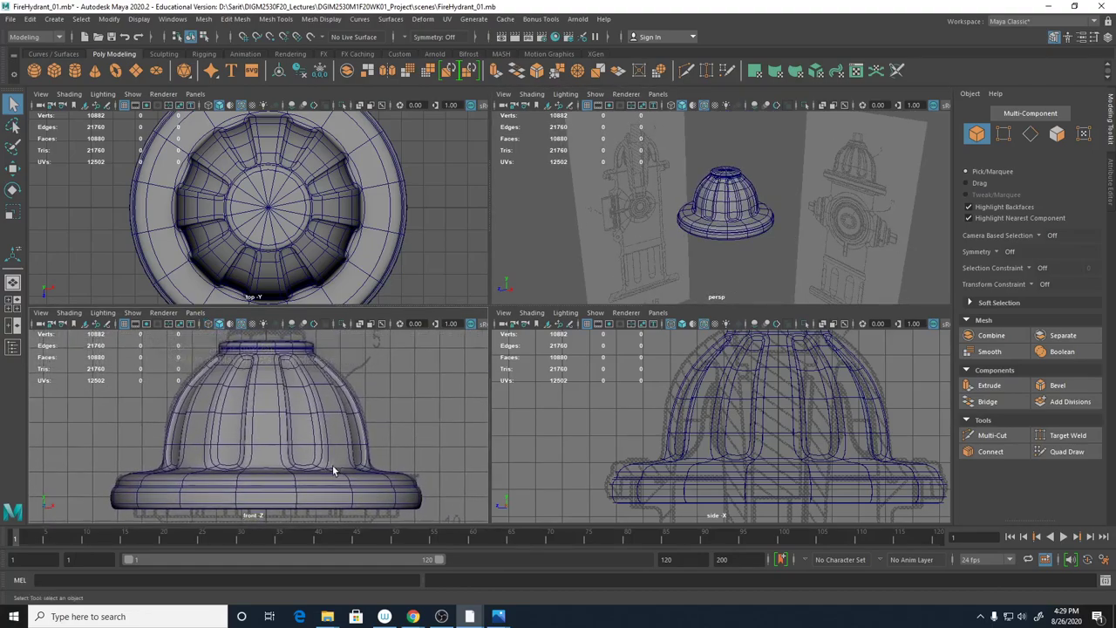
pyautogui.scroll(-5, 830, 459)
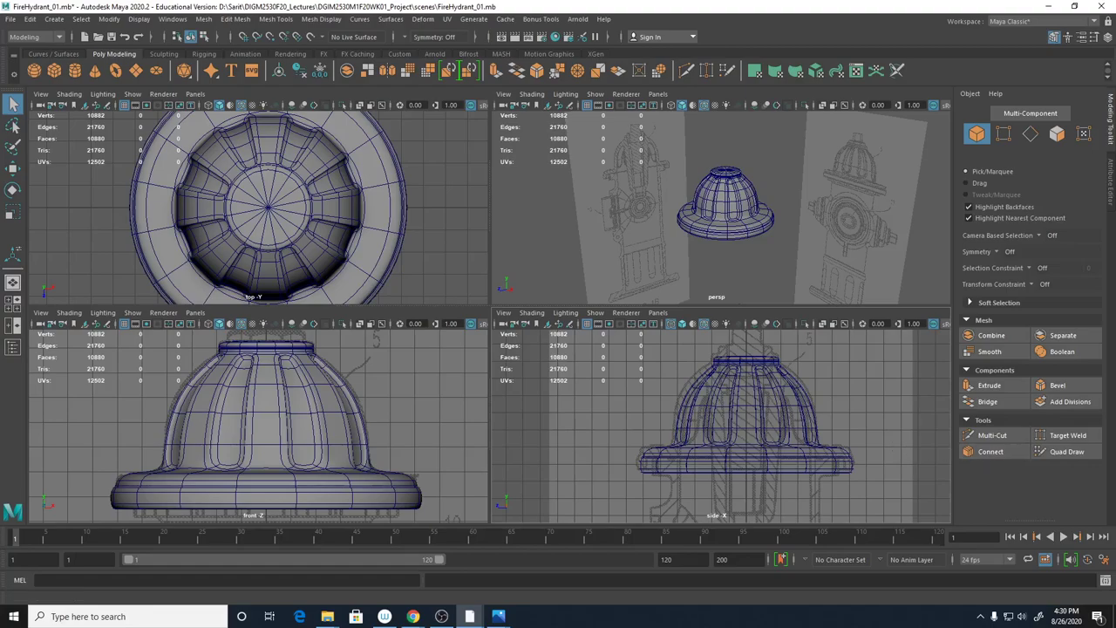
pyautogui.hotkey('alt', 'Tab')
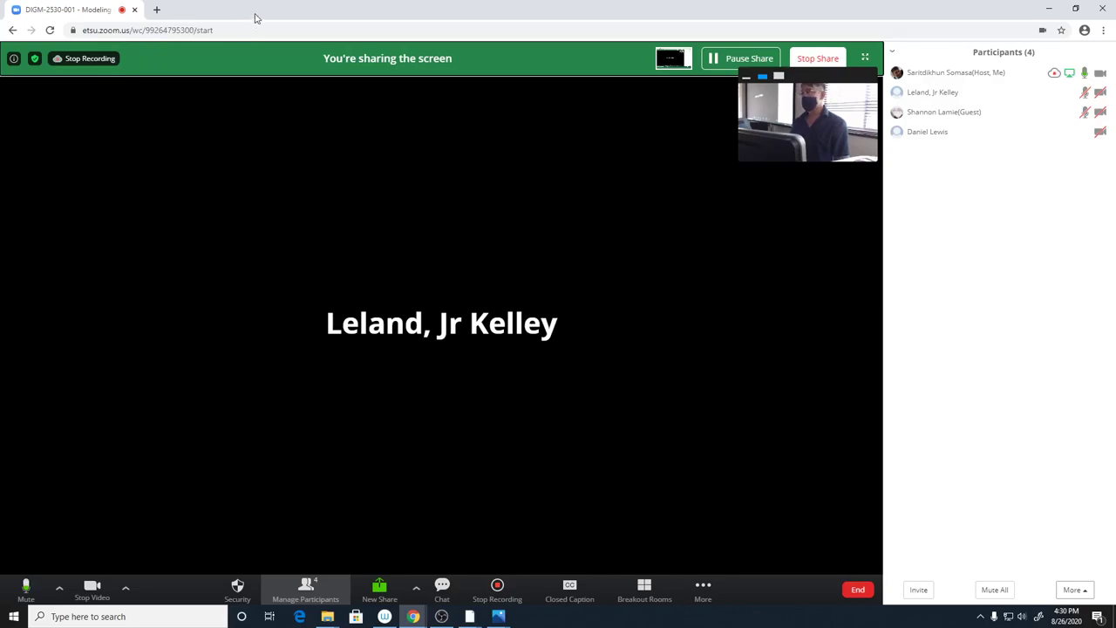
pyautogui.moveTo(258, 17); pyautogui.dragTo(330, 48)
pyautogui.click(554, 33)
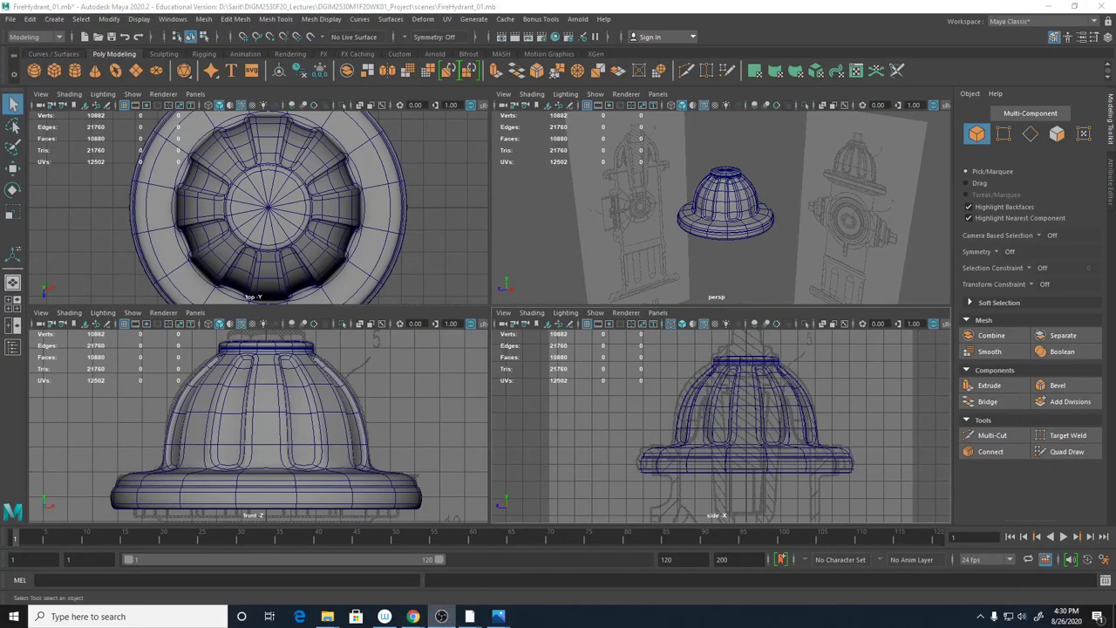
pyautogui.hotkey('alt', 'Tab')
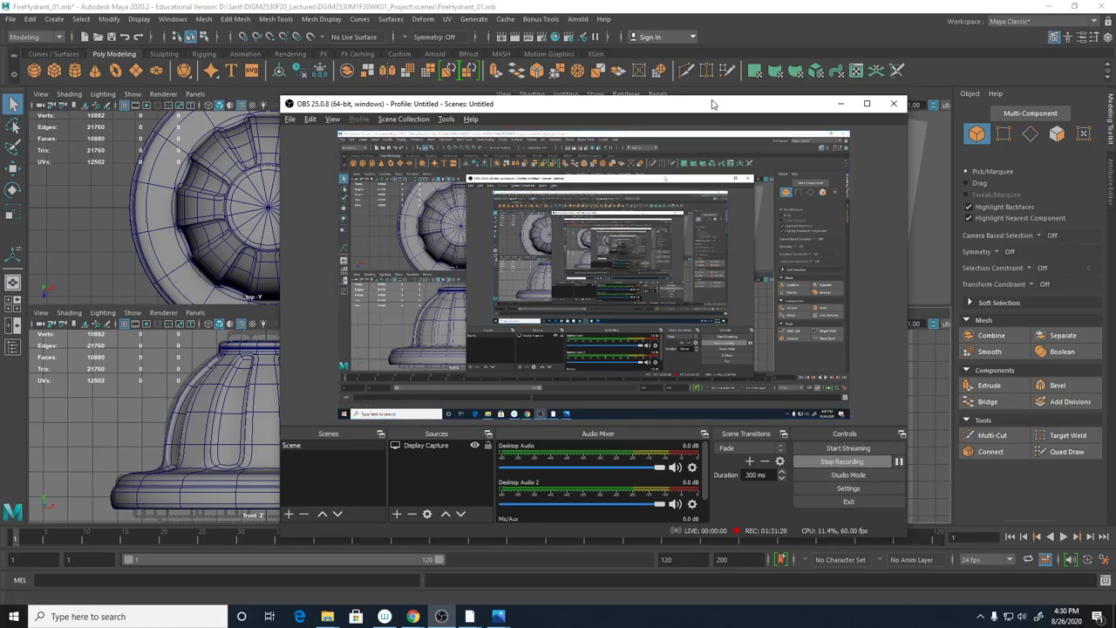
pyautogui.click(840, 103)
# Switch the side view to shaded display, then select the cap and frame it in all four views
pyautogui.press('5')
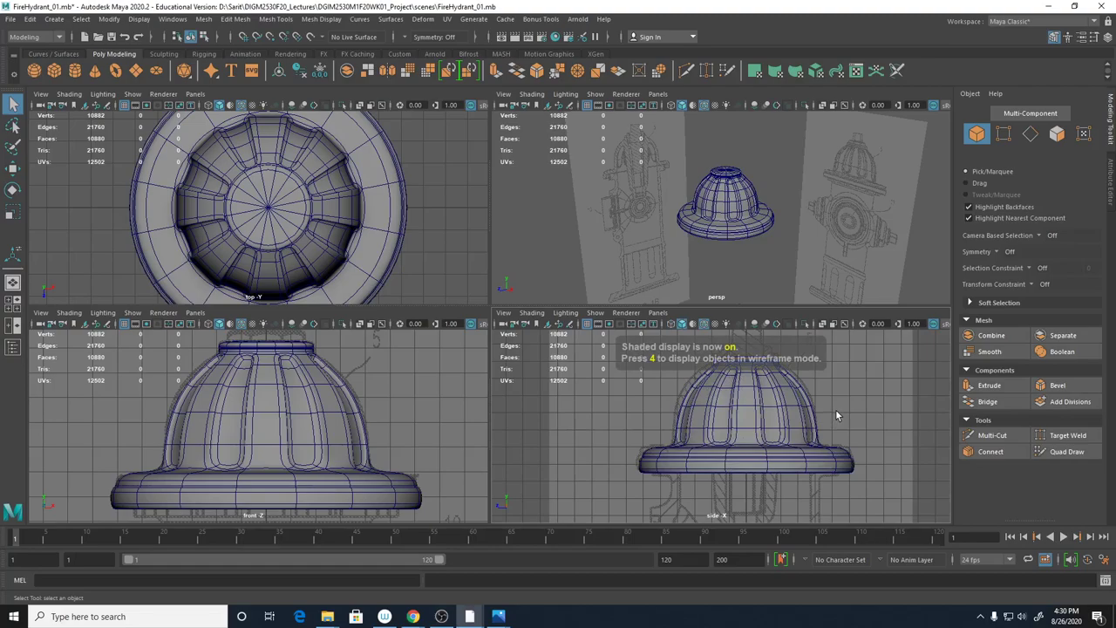
pyautogui.scroll(-5, 837, 407)
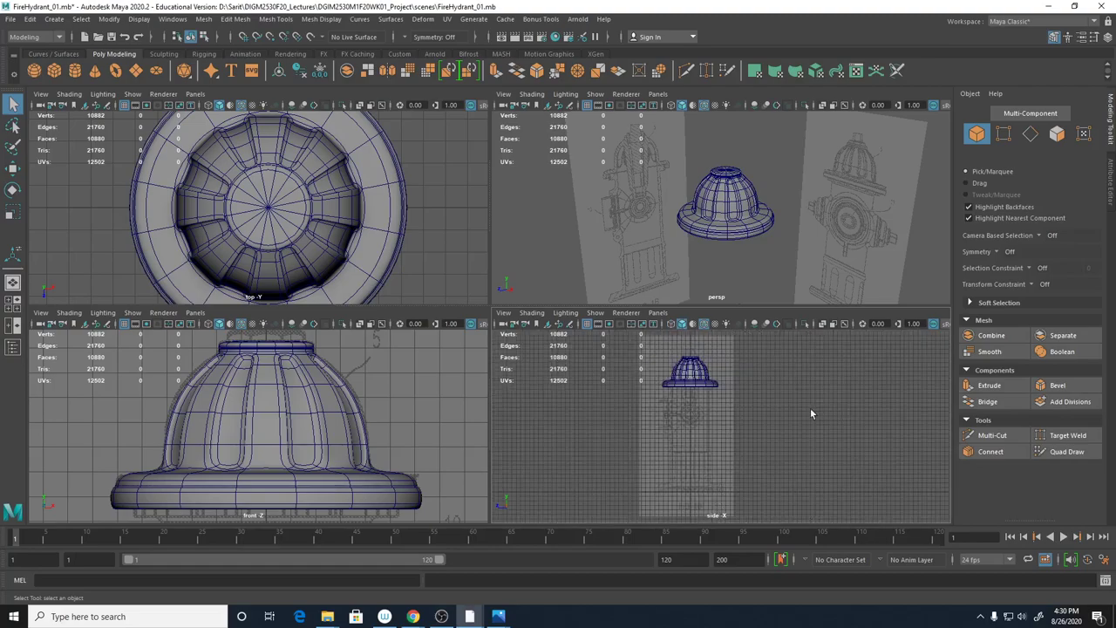
pyautogui.click(703, 384)
pyautogui.press('f')
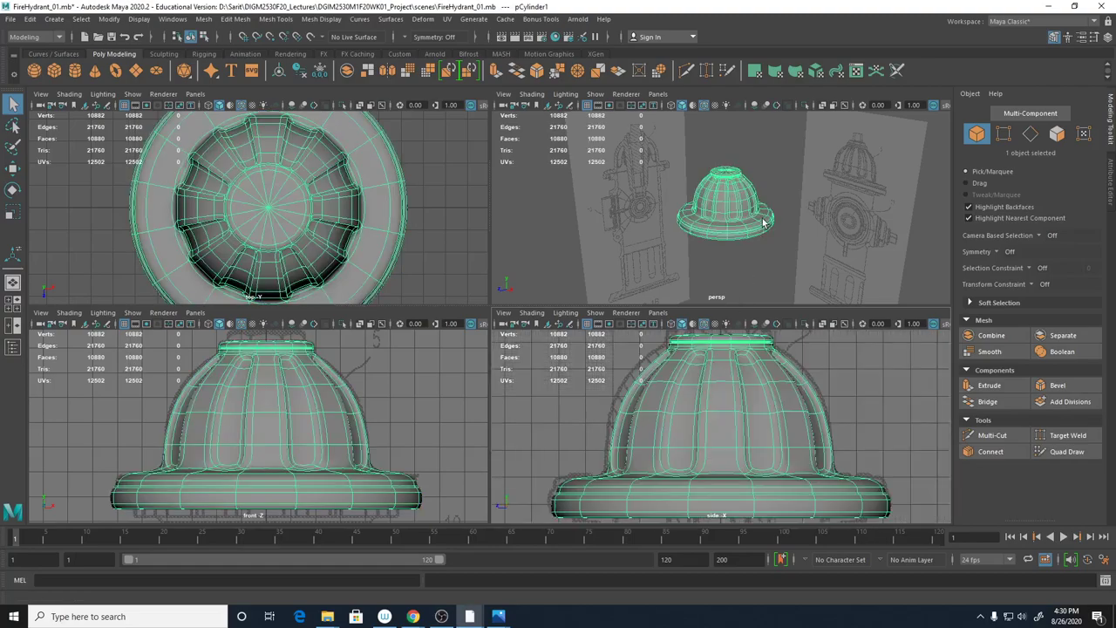
pyautogui.press('f')
pyautogui.press('f')
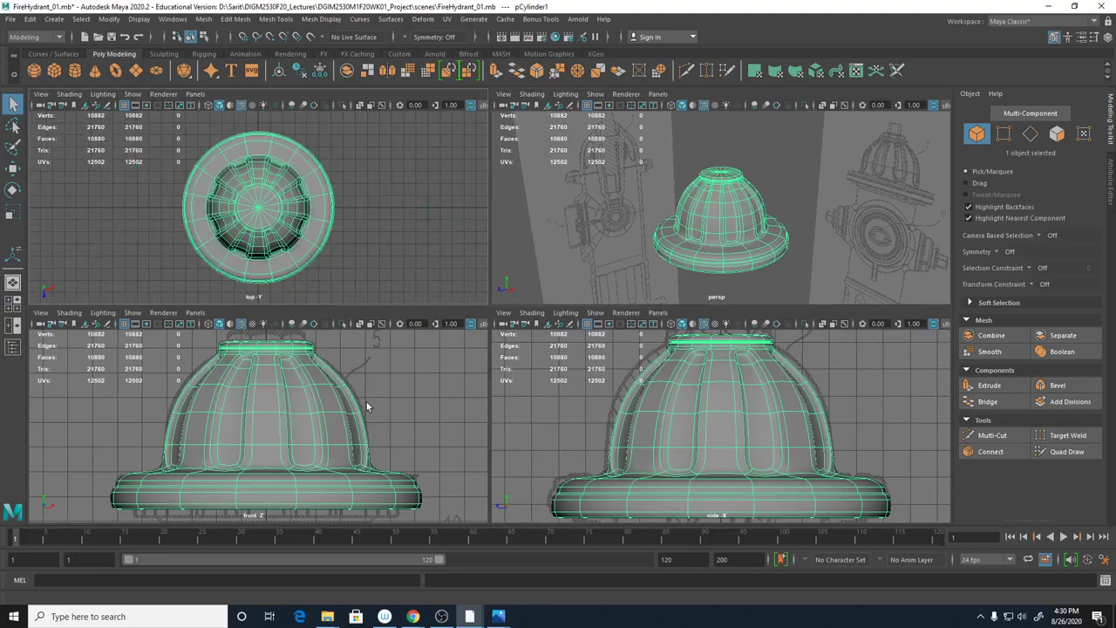
pyautogui.press('f')
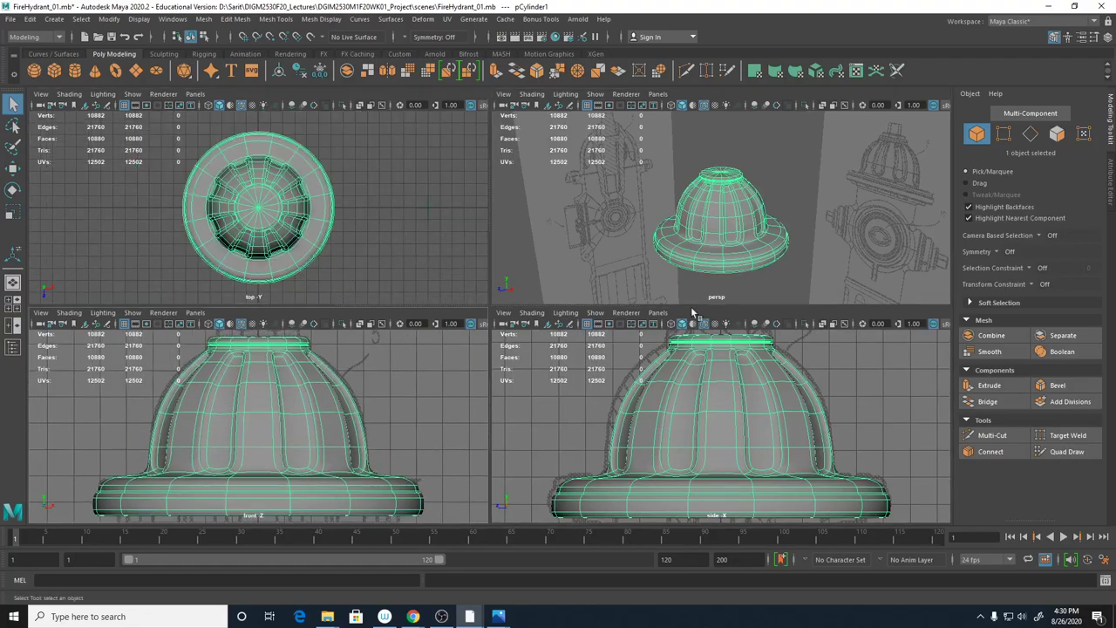
# Deselect the cap and examine its grooves and base flange up close in the perspective and side views
pyautogui.scroll(3, 895, 268)
pyautogui.keyDown('alt'); pyautogui.moveTo(896, 268); pyautogui.dragTo(818, 272); pyautogui.keyUp('alt')
pyautogui.click(880, 355)
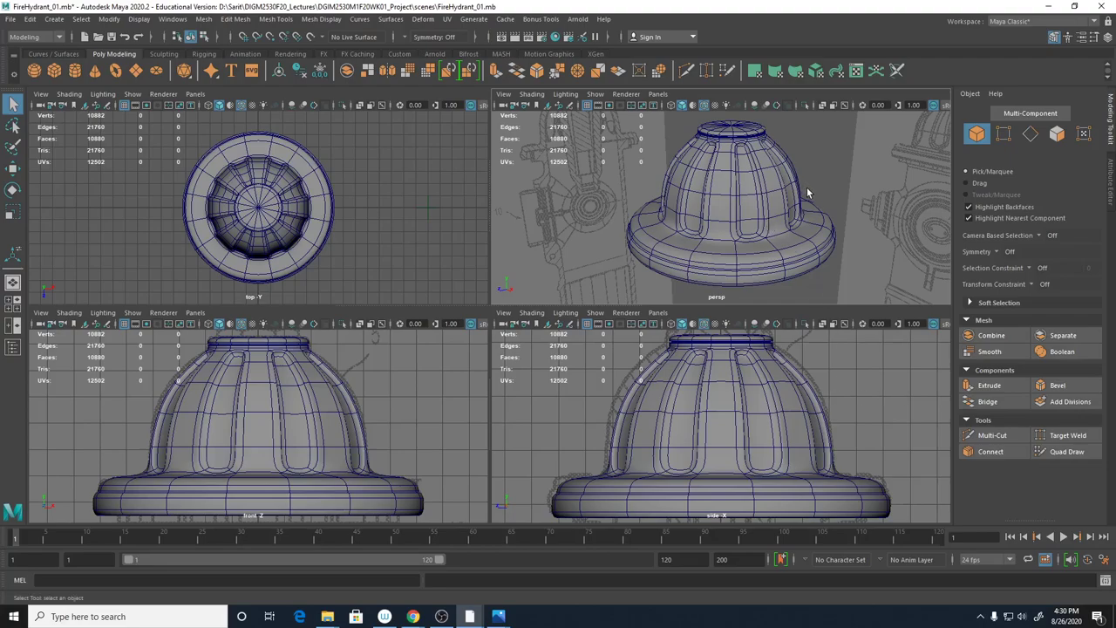
pyautogui.keyDown('alt'); pyautogui.moveTo(806, 186); pyautogui.dragTo(775, 203, button='right'); pyautogui.keyUp('alt')
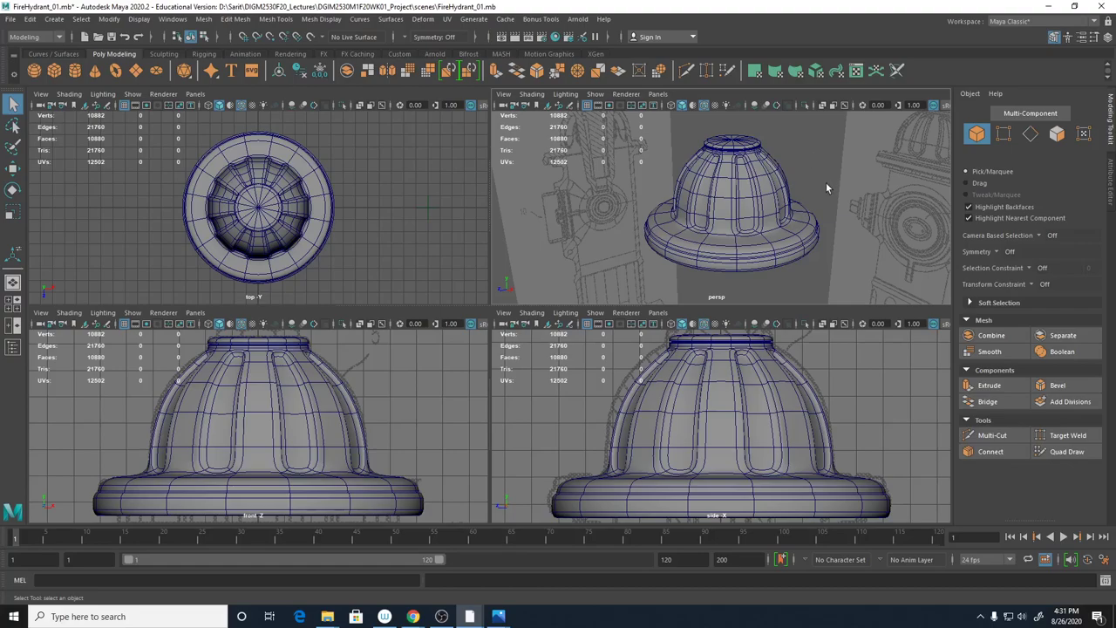
pyautogui.keyDown('alt'); pyautogui.moveTo(794, 193); pyautogui.dragTo(782, 284); pyautogui.keyUp('alt')
pyautogui.scroll(-3, 705, 364)
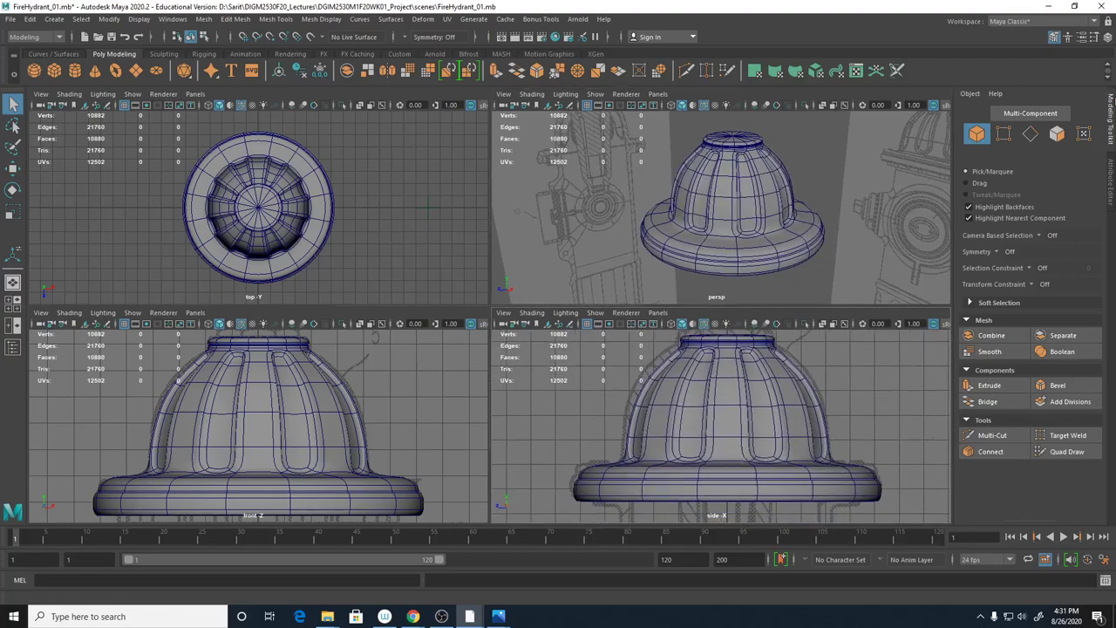
# Save the scene and show the Channel Box and Layer Editor
pyautogui.click(1111, 179)
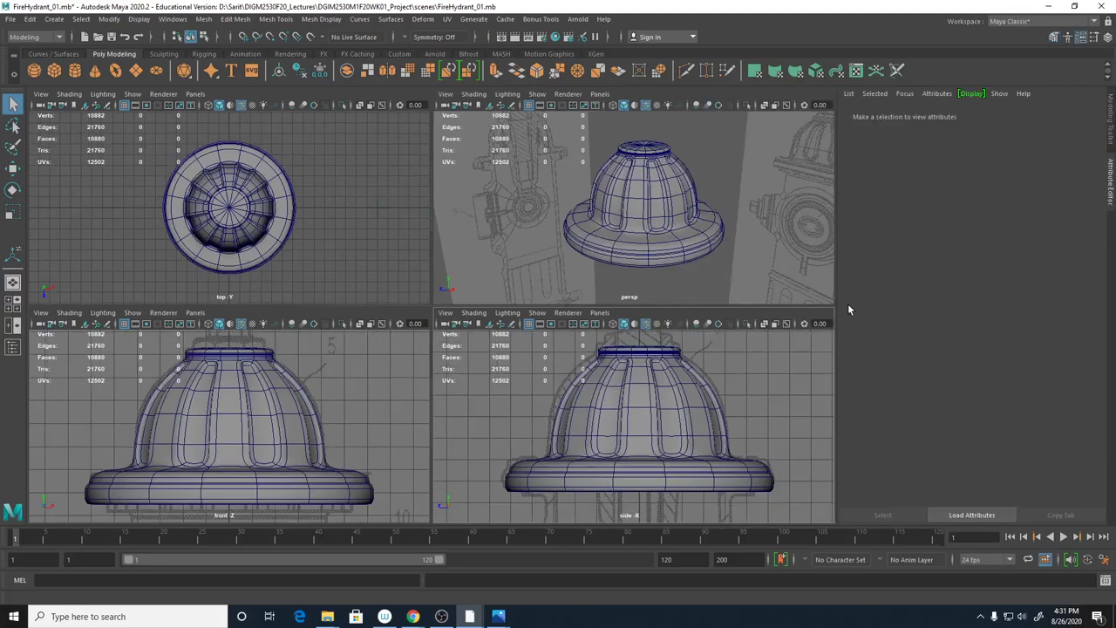
pyautogui.hotkey('ctrl', 's')
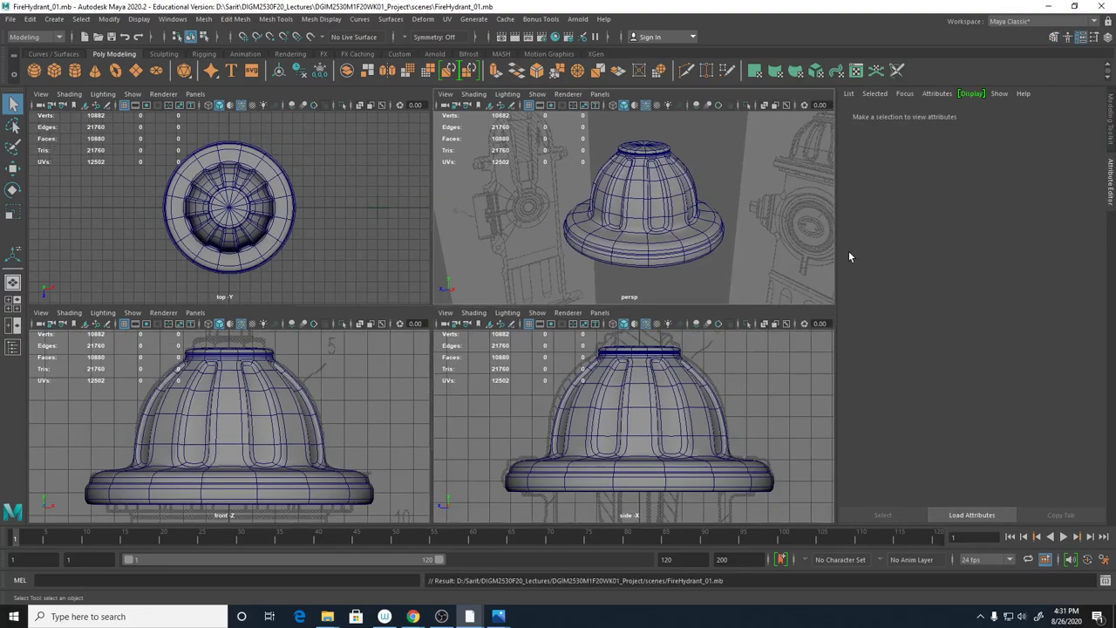
pyautogui.click(1107, 38)
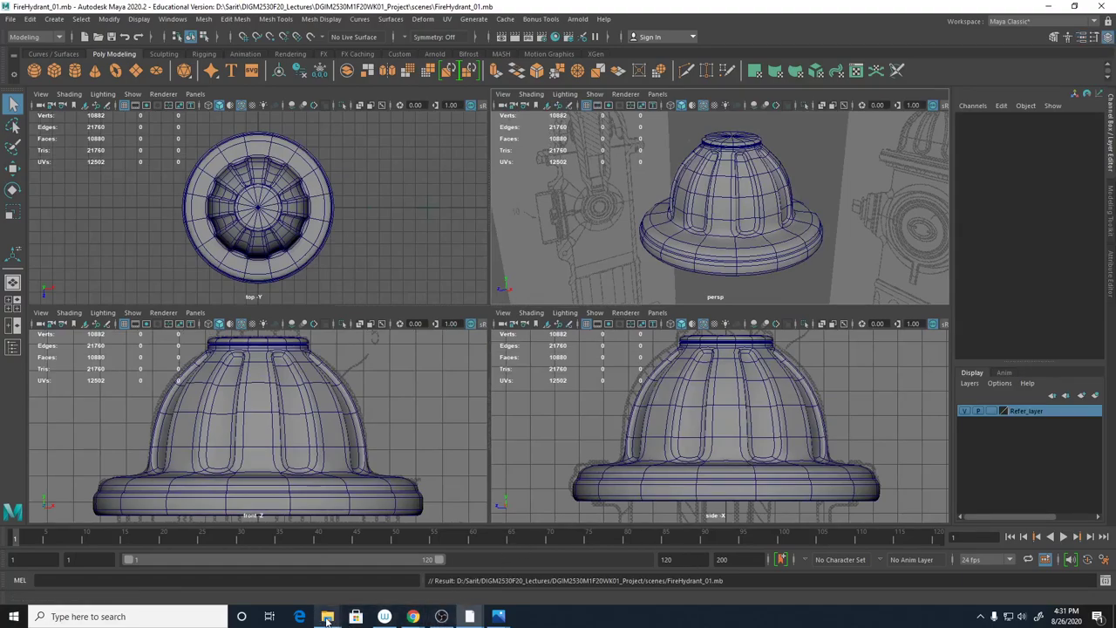
# Open the DIGM2530M1F20_Lectures folder on drive F: and the DIGM2530F20_Lectures folder on drive D: in File Explorer
pyautogui.moveTo(338, 602)
pyautogui.click(429, 571)
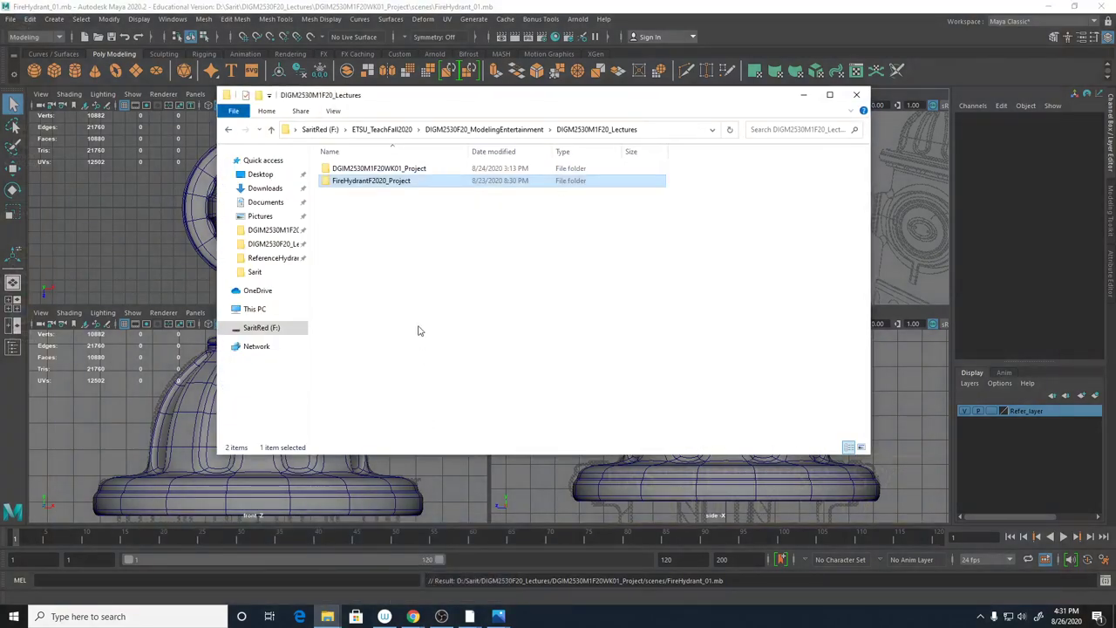
pyautogui.click(406, 210)
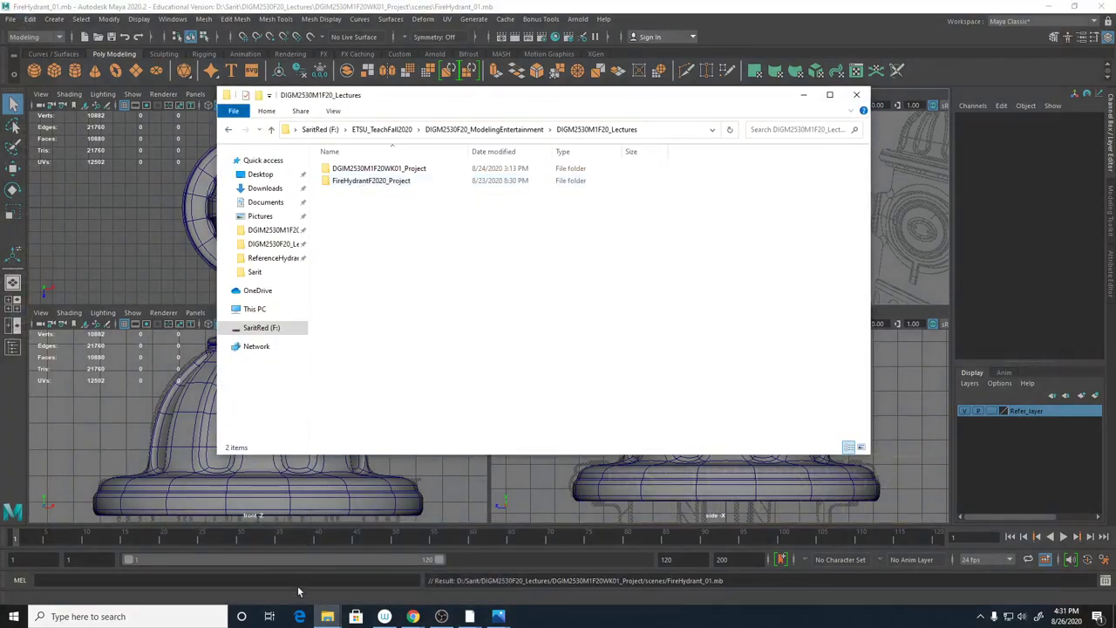
pyautogui.click(328, 617)
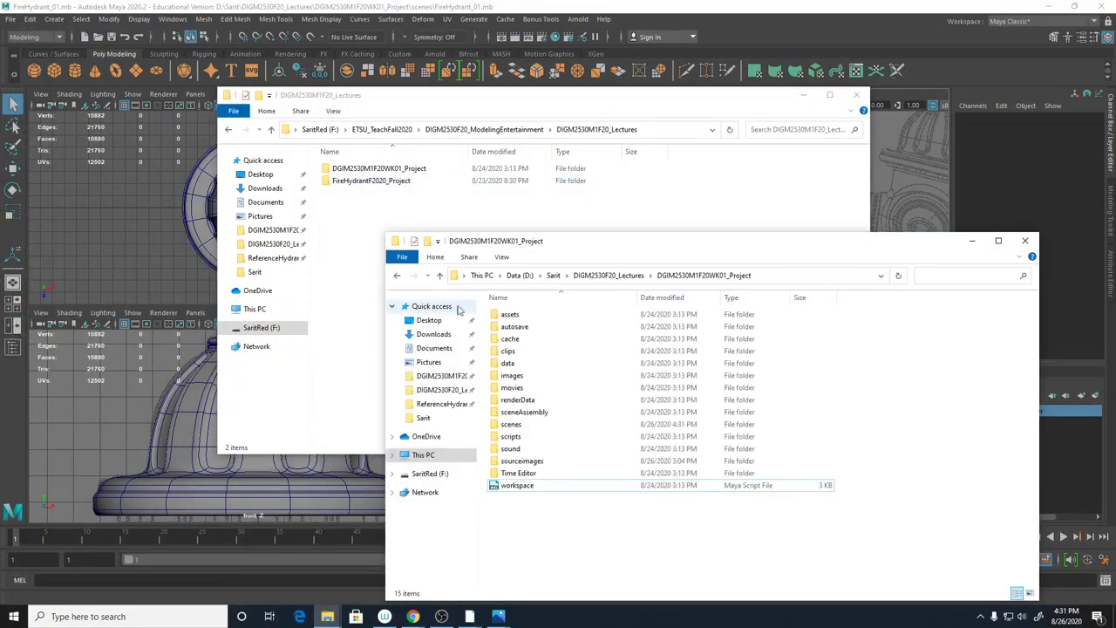
pyautogui.click(602, 276)
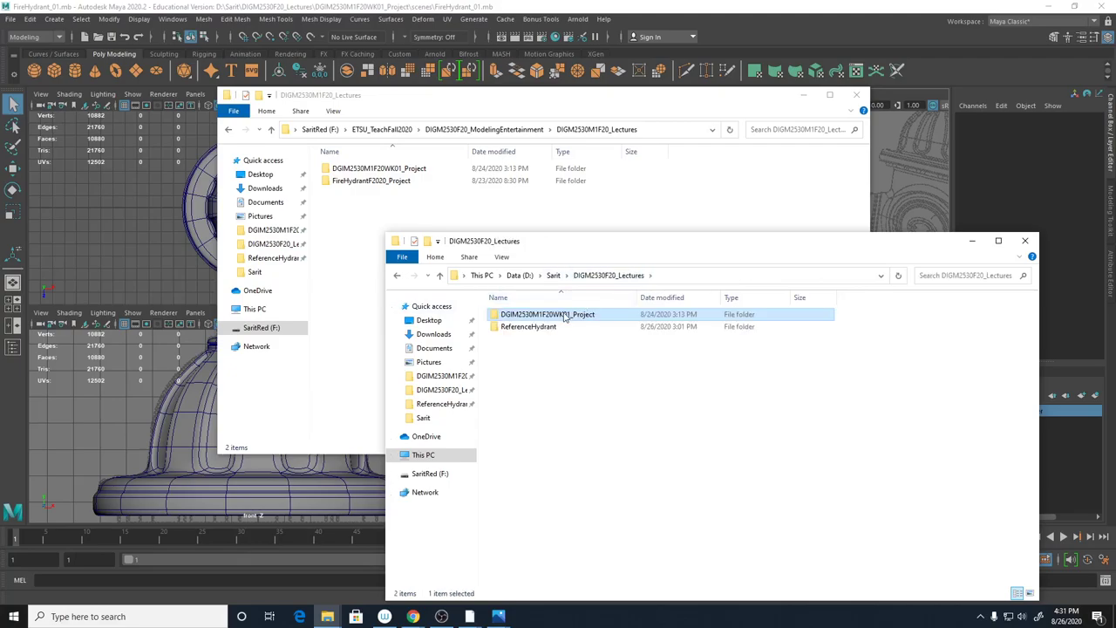
# Copy the DGIM2530M1F20WK01_Project folder from drive D: into DIGM2530M1F20_Lectures on drive F:, replacing files with the same names
pyautogui.rightClick(565, 320)
pyautogui.click(418, 234)
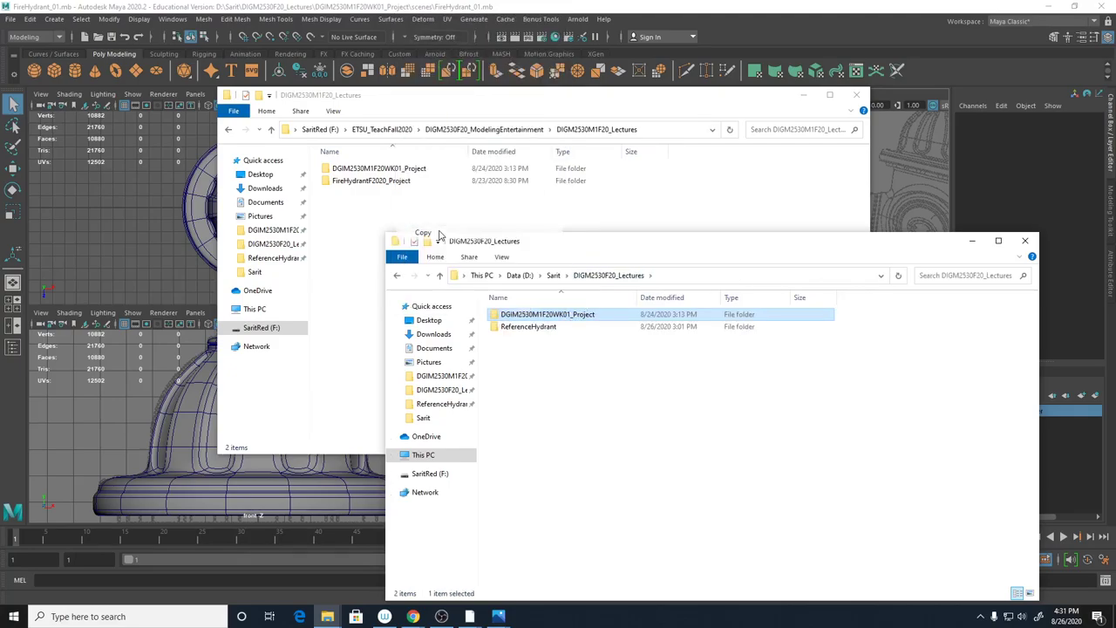
pyautogui.click(365, 220)
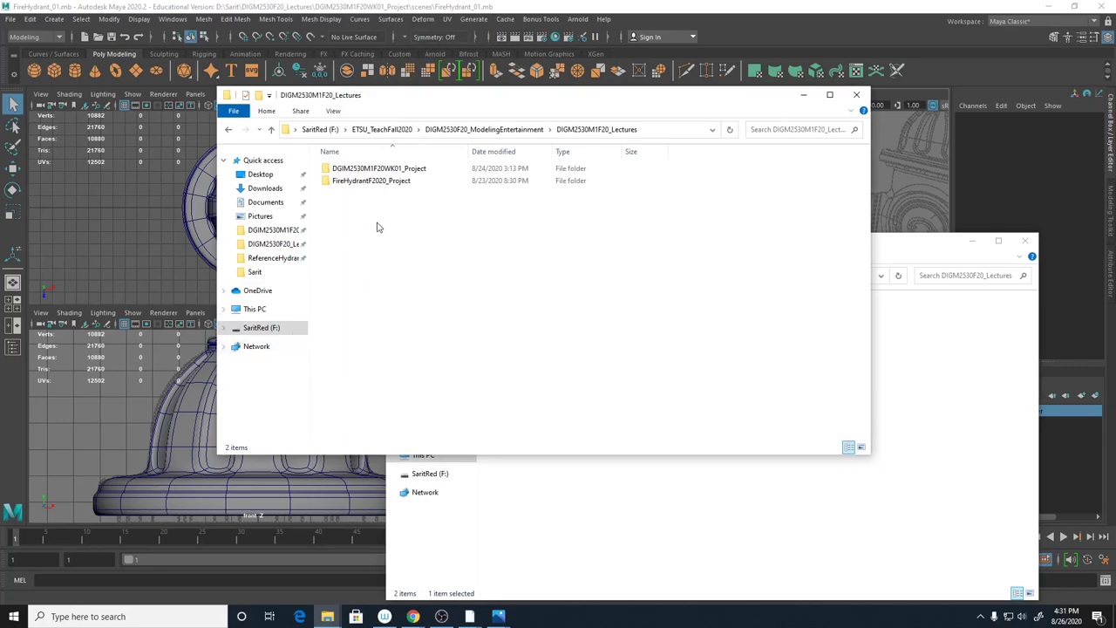
pyautogui.rightClick(377, 223)
pyautogui.click(270, 303)
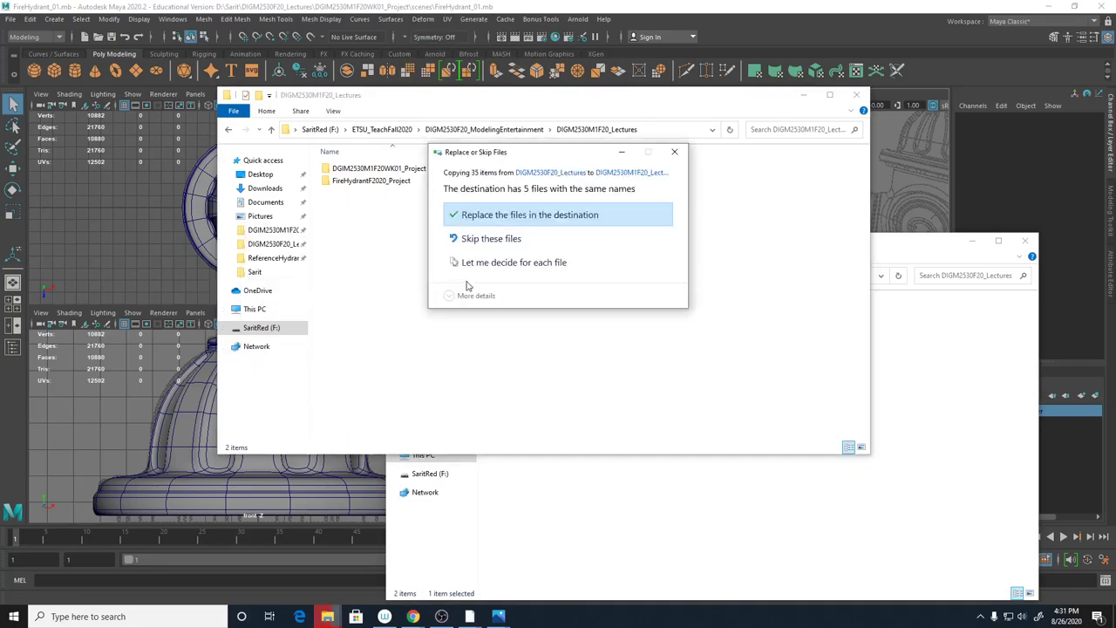
pyautogui.click(512, 218)
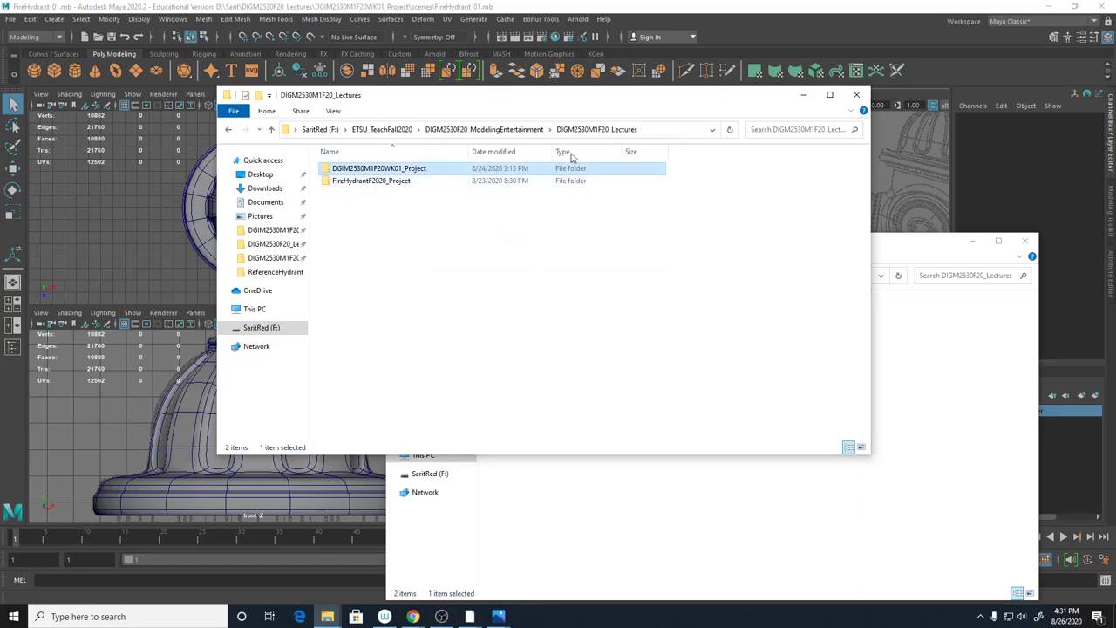
# Return to Maya, select the cap, and bring up the OBS recorder window
pyautogui.click(863, 29)
pyautogui.click(776, 271)
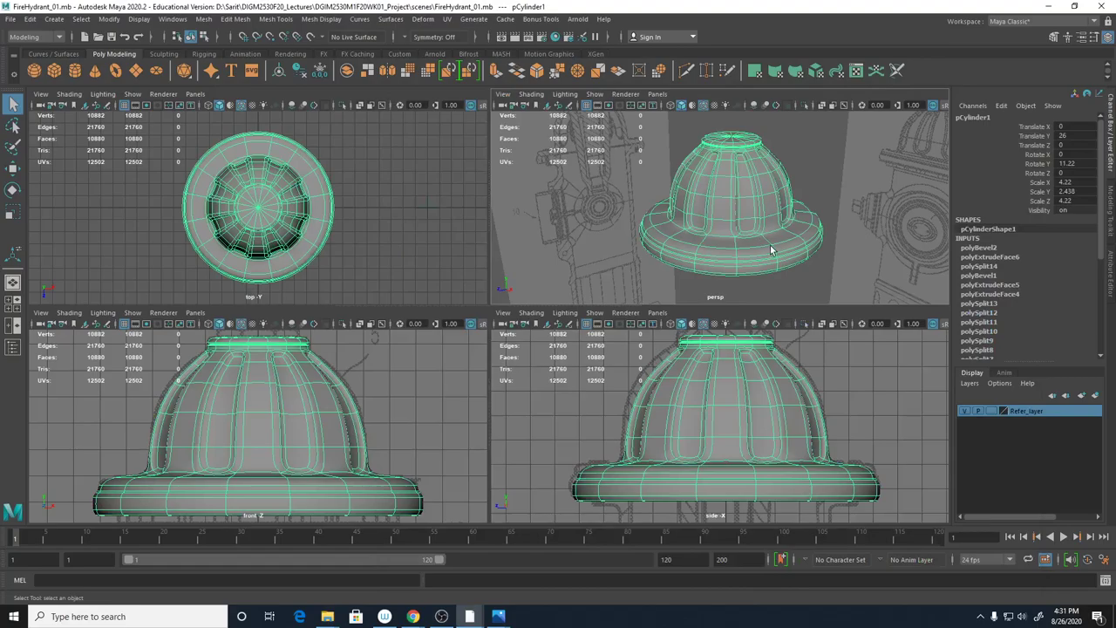
pyautogui.click(441, 617)
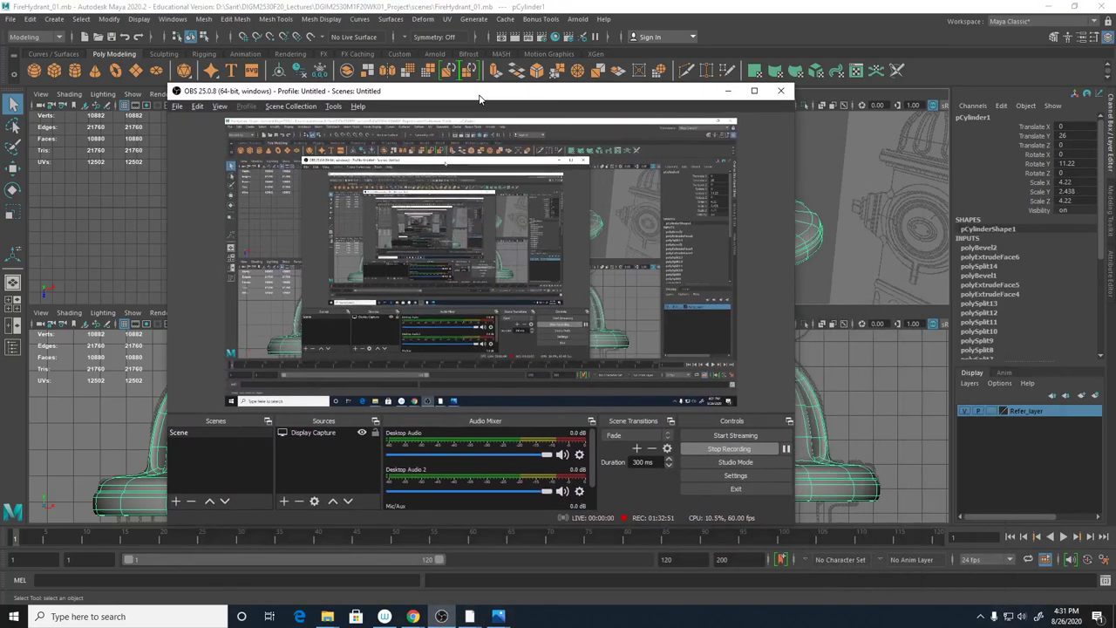